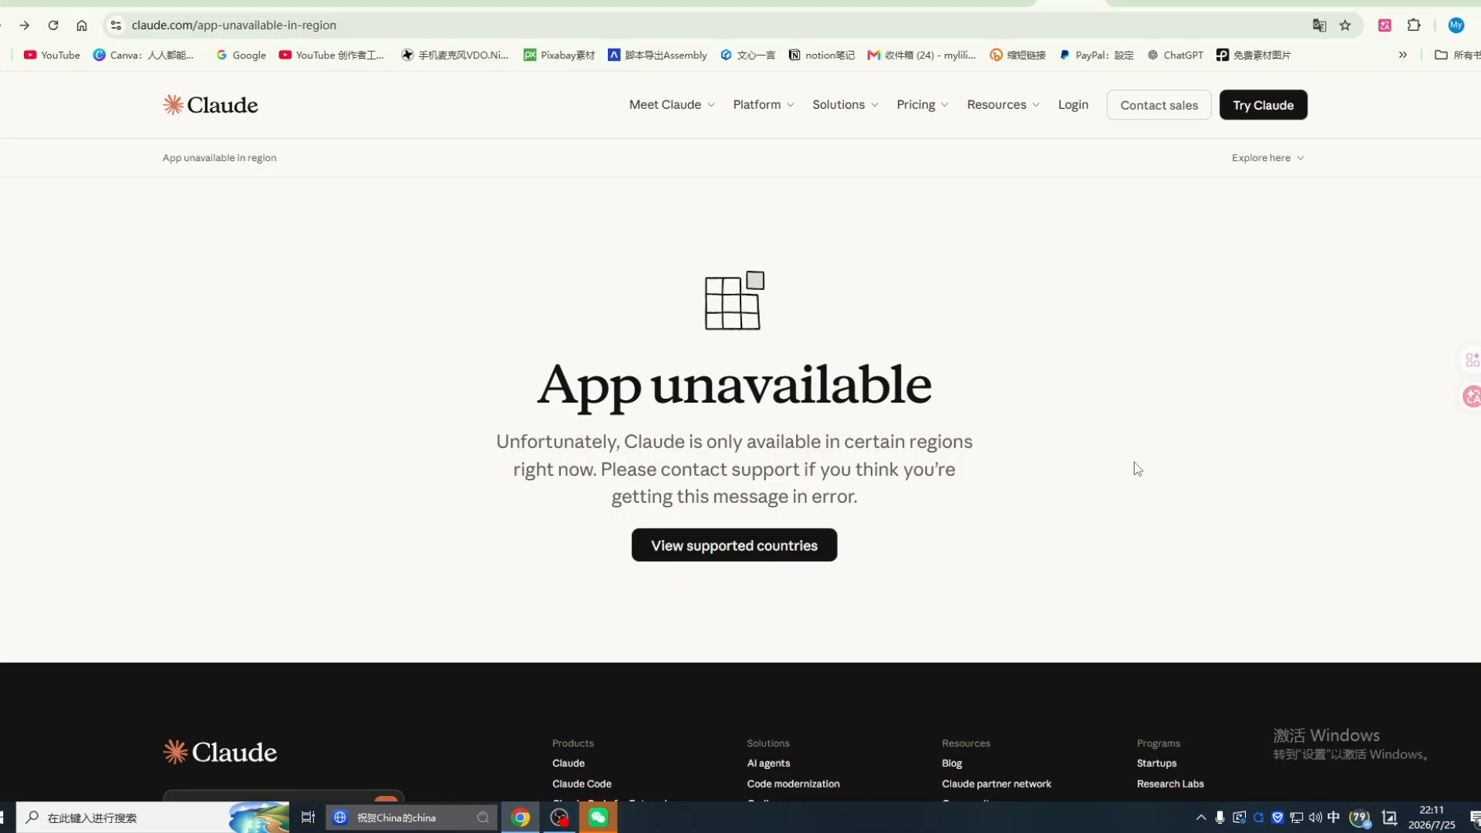
Step: Look over the model 4.0 announcement and its sample images on the Ideogram home page
scroll(1135, 468, down, 1)
scroll(1135, 468, down, 1)
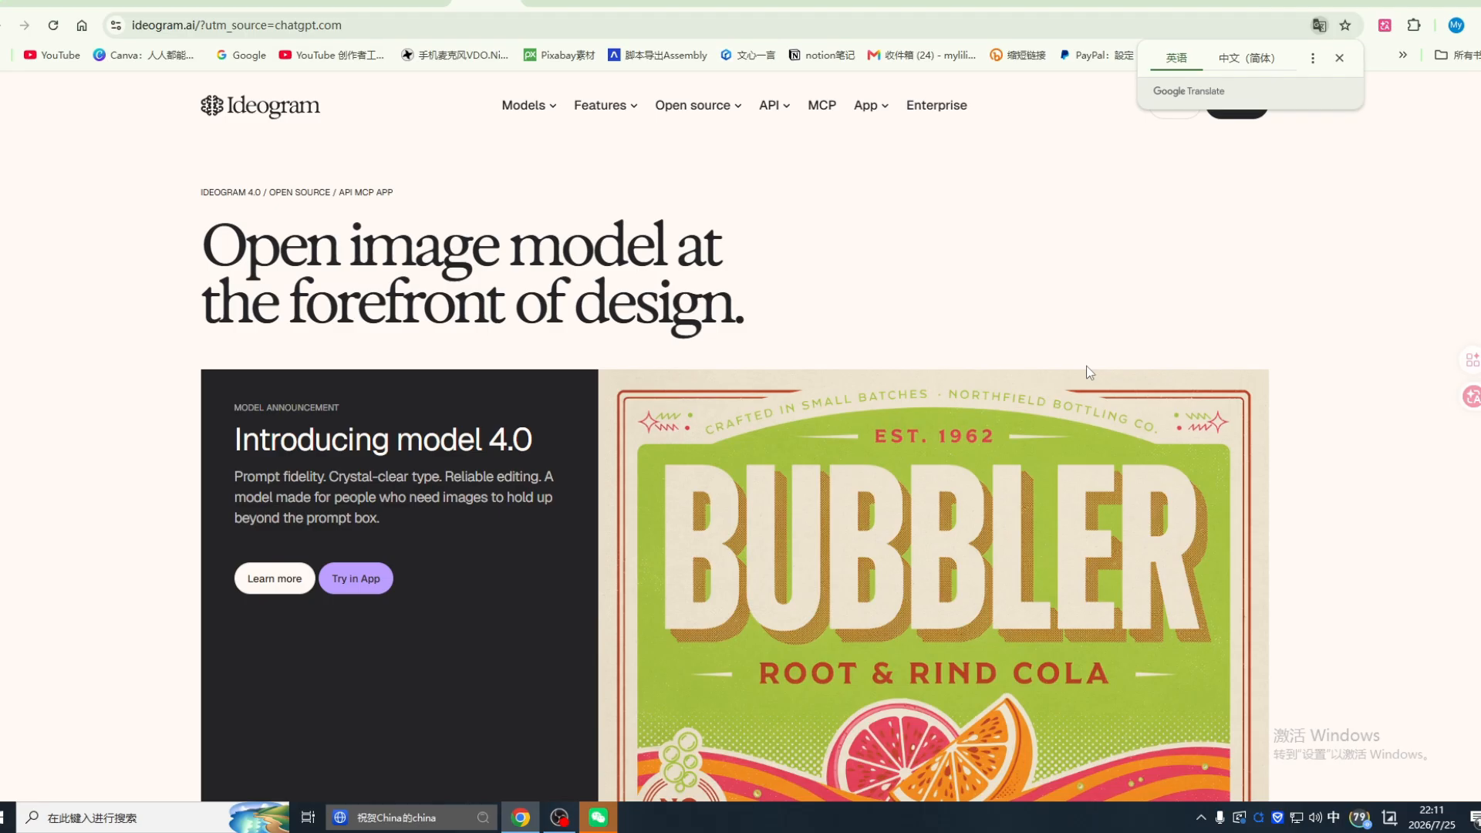
scroll(1088, 372, down, 2)
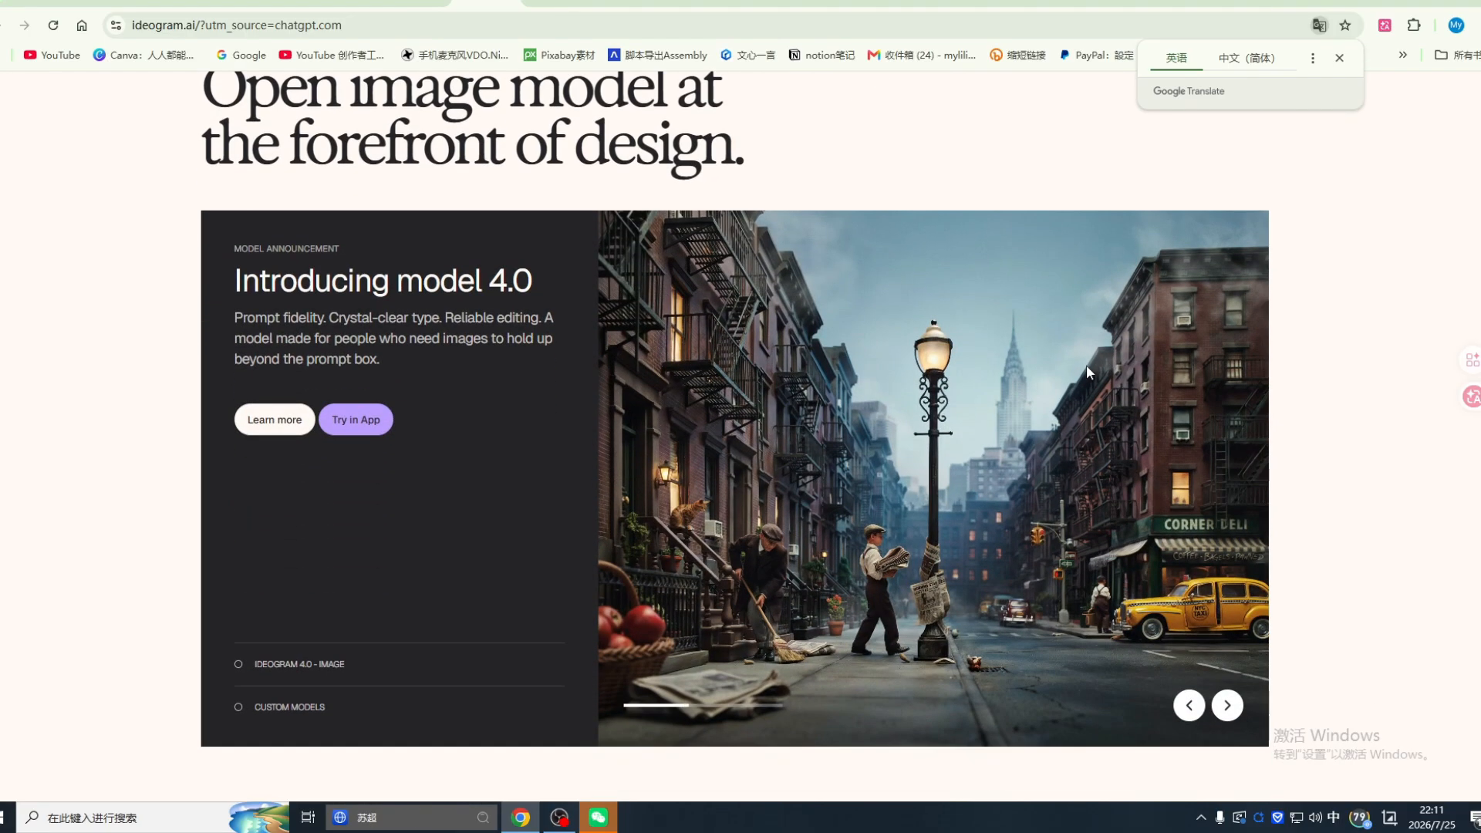
scroll(1086, 372, down, 1)
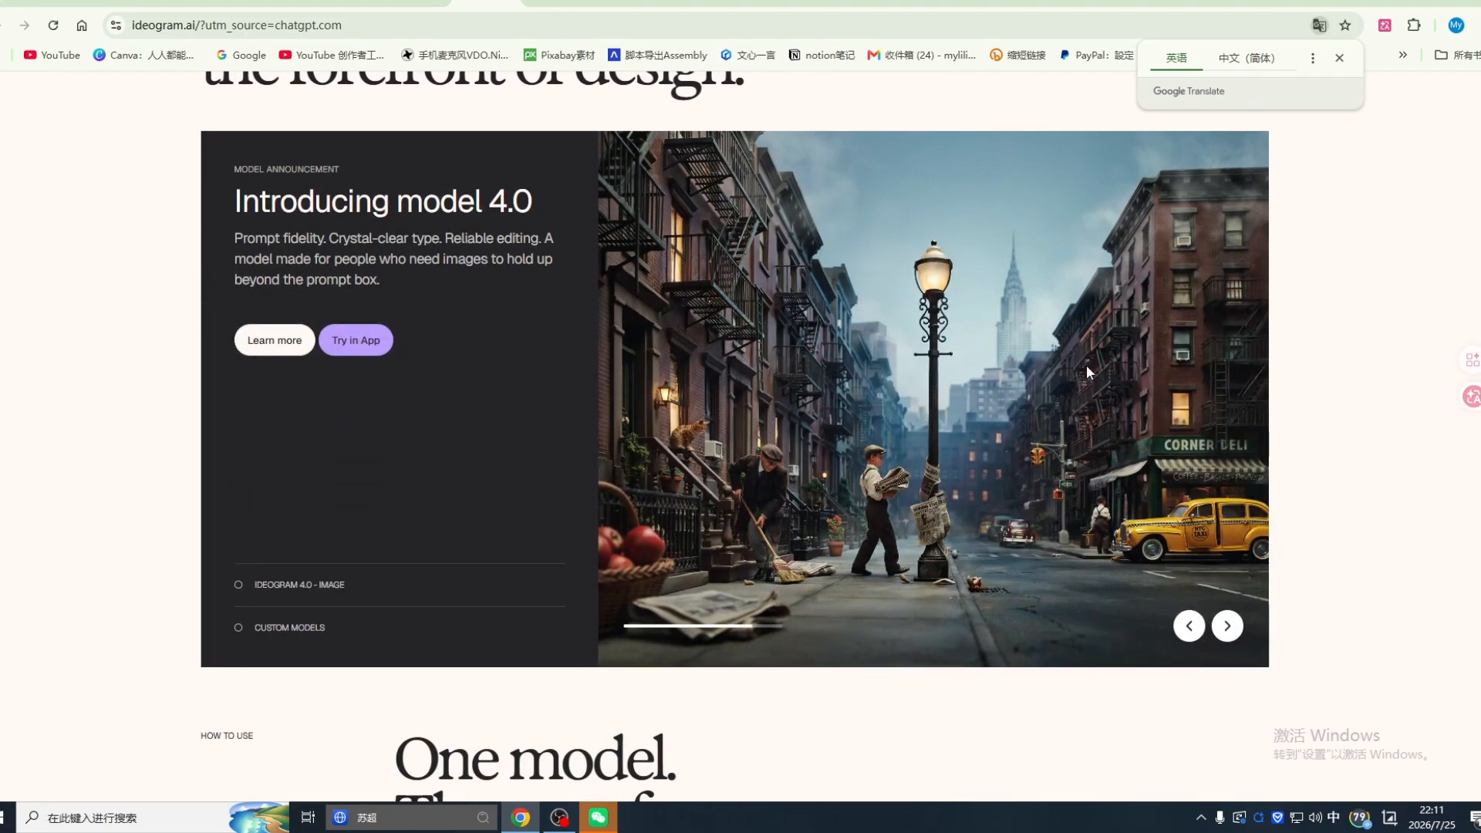
scroll(1086, 372, down, 1)
scroll(1086, 365, down, 1)
scroll(1267, 430, up, 4)
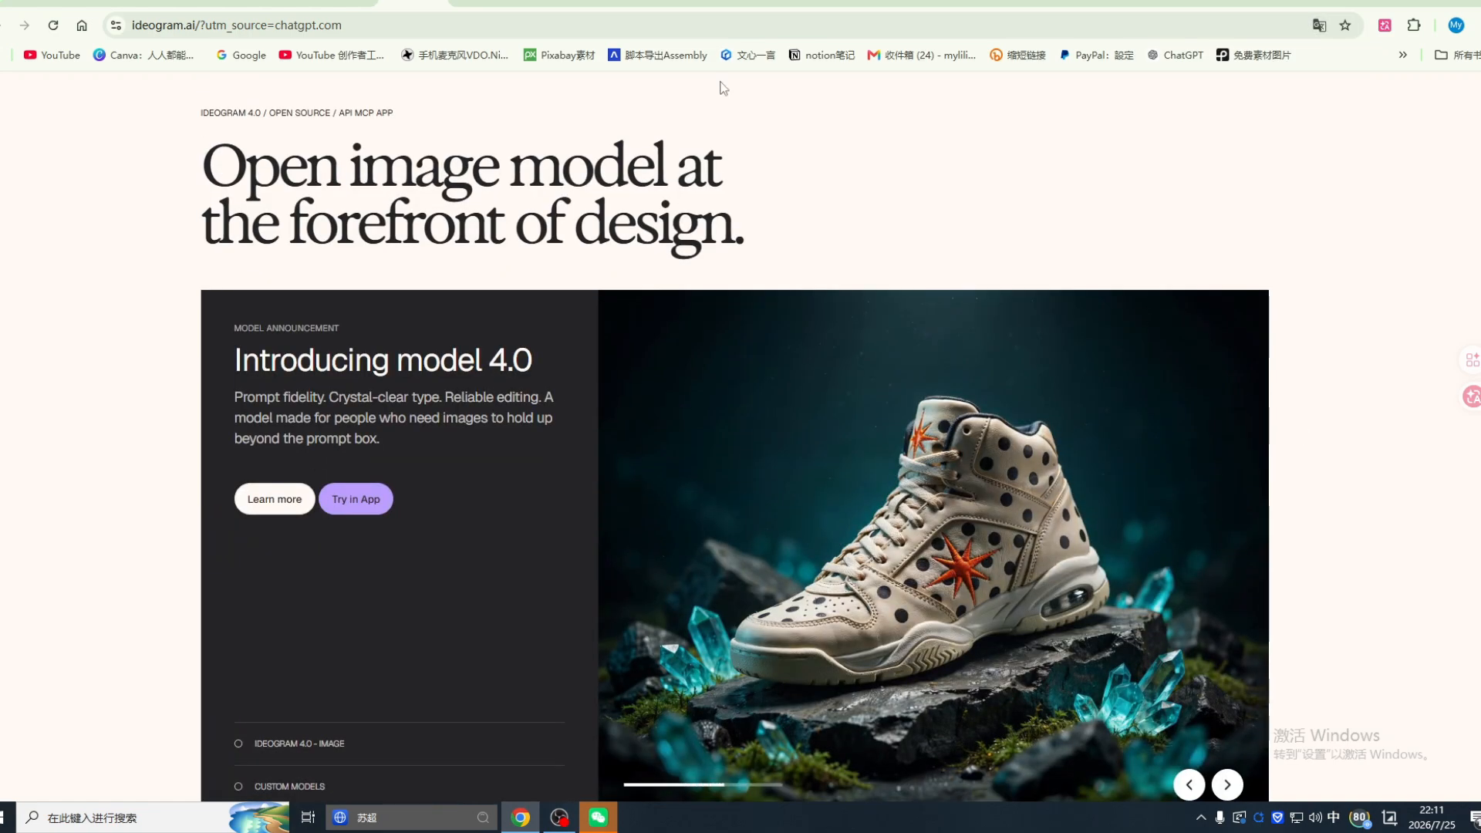
Step: Examine the Rotate Object and Combine images sections on Adobe's Photoshop product page
scroll(1292, 349, down, 1)
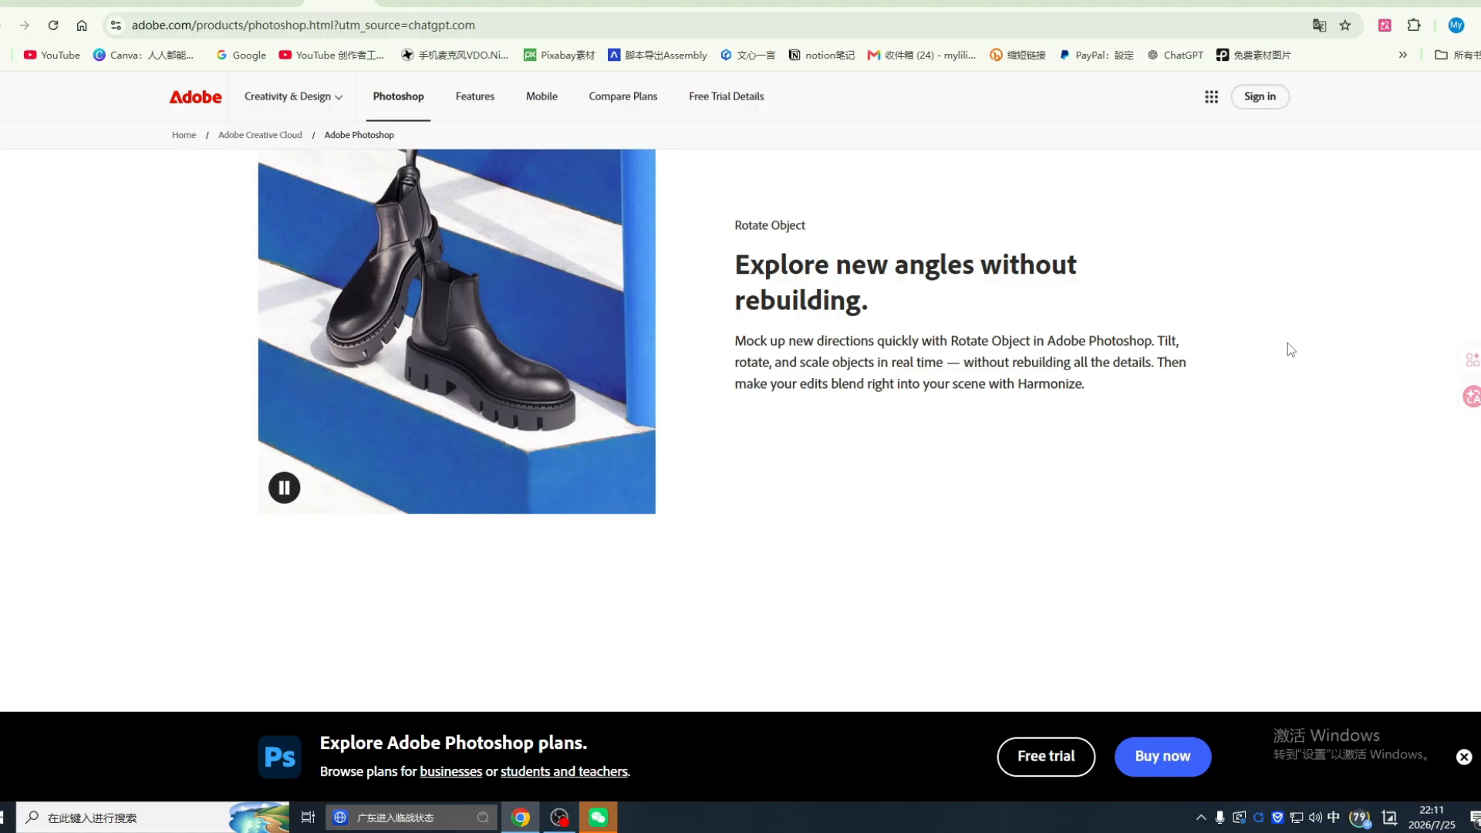
scroll(1289, 343, down, 3)
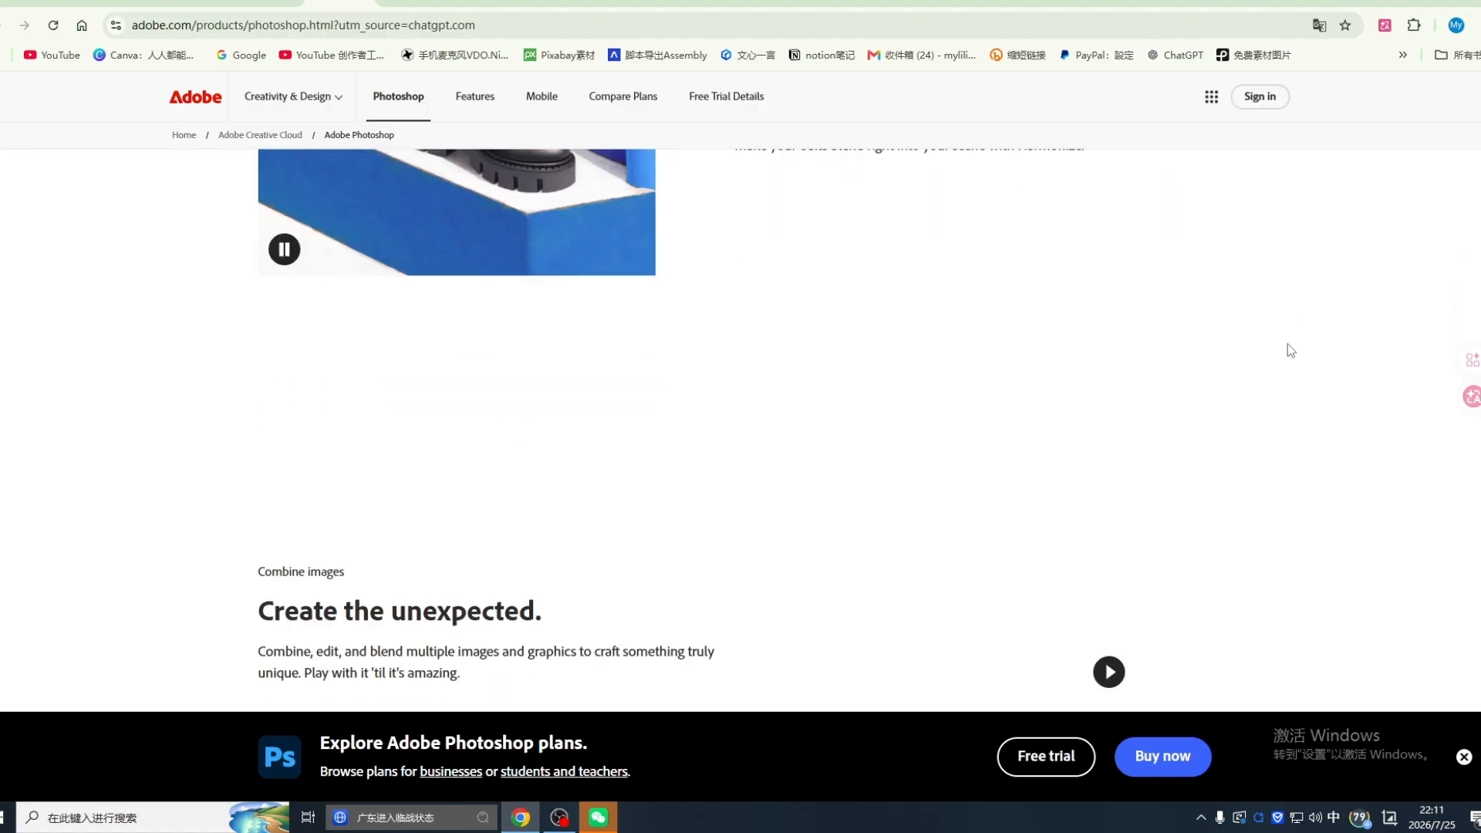
scroll(1232, 358, down, 2)
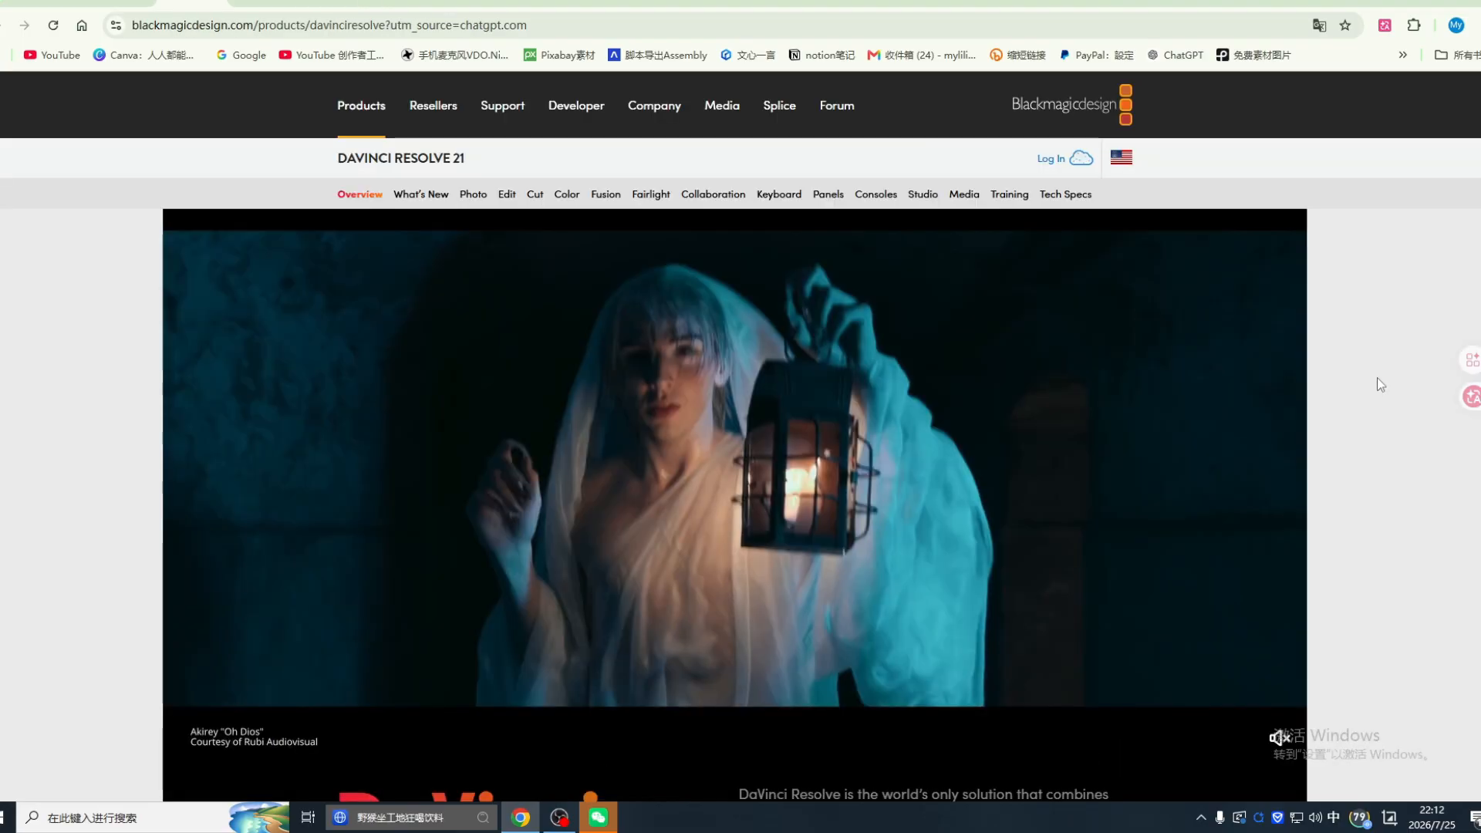
Step: Read the introduction on the DaVinci Resolve 21 overview page
scroll(1377, 377, down, 2)
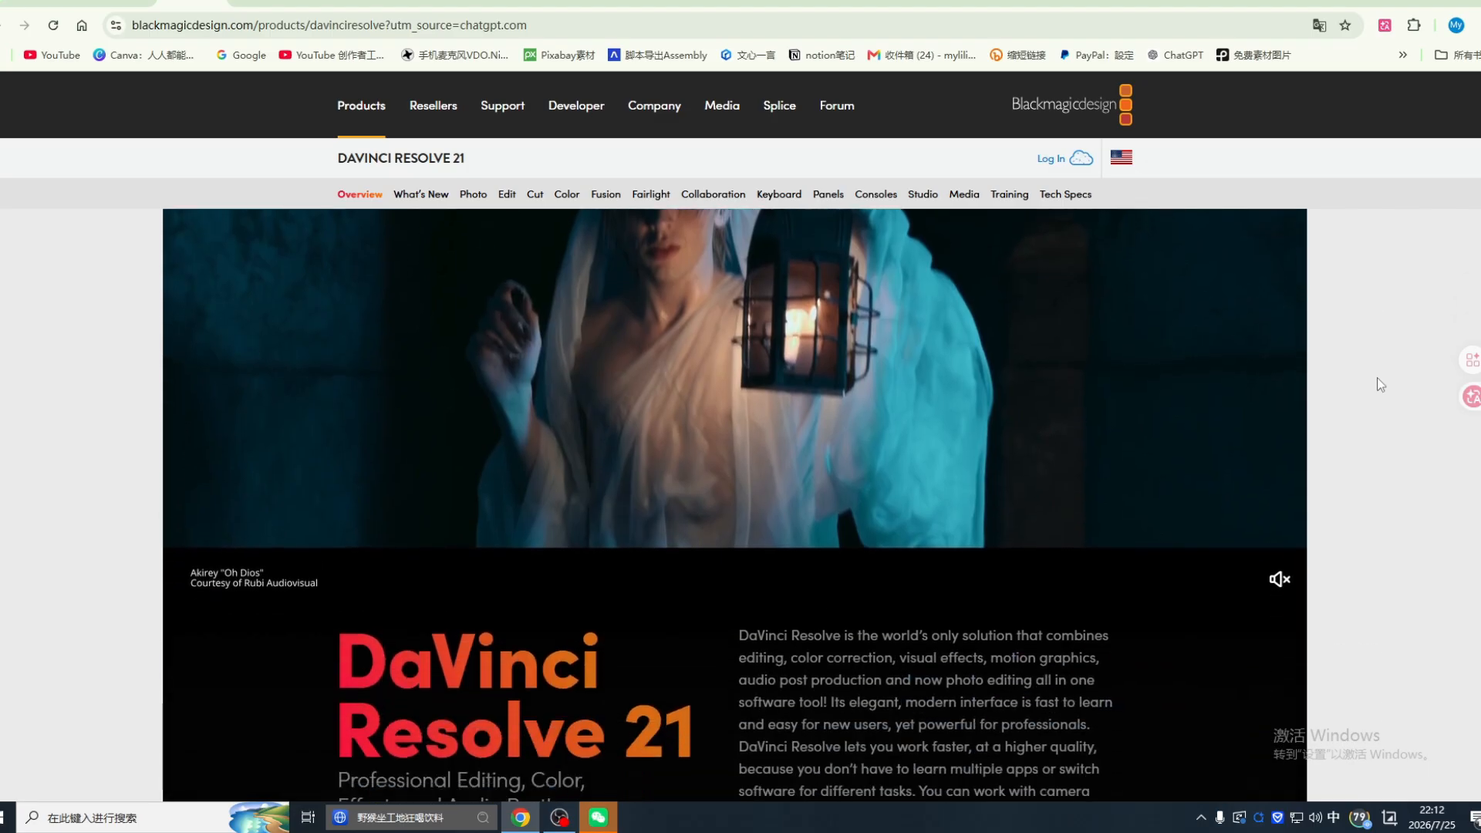
scroll(1378, 384, down, 1)
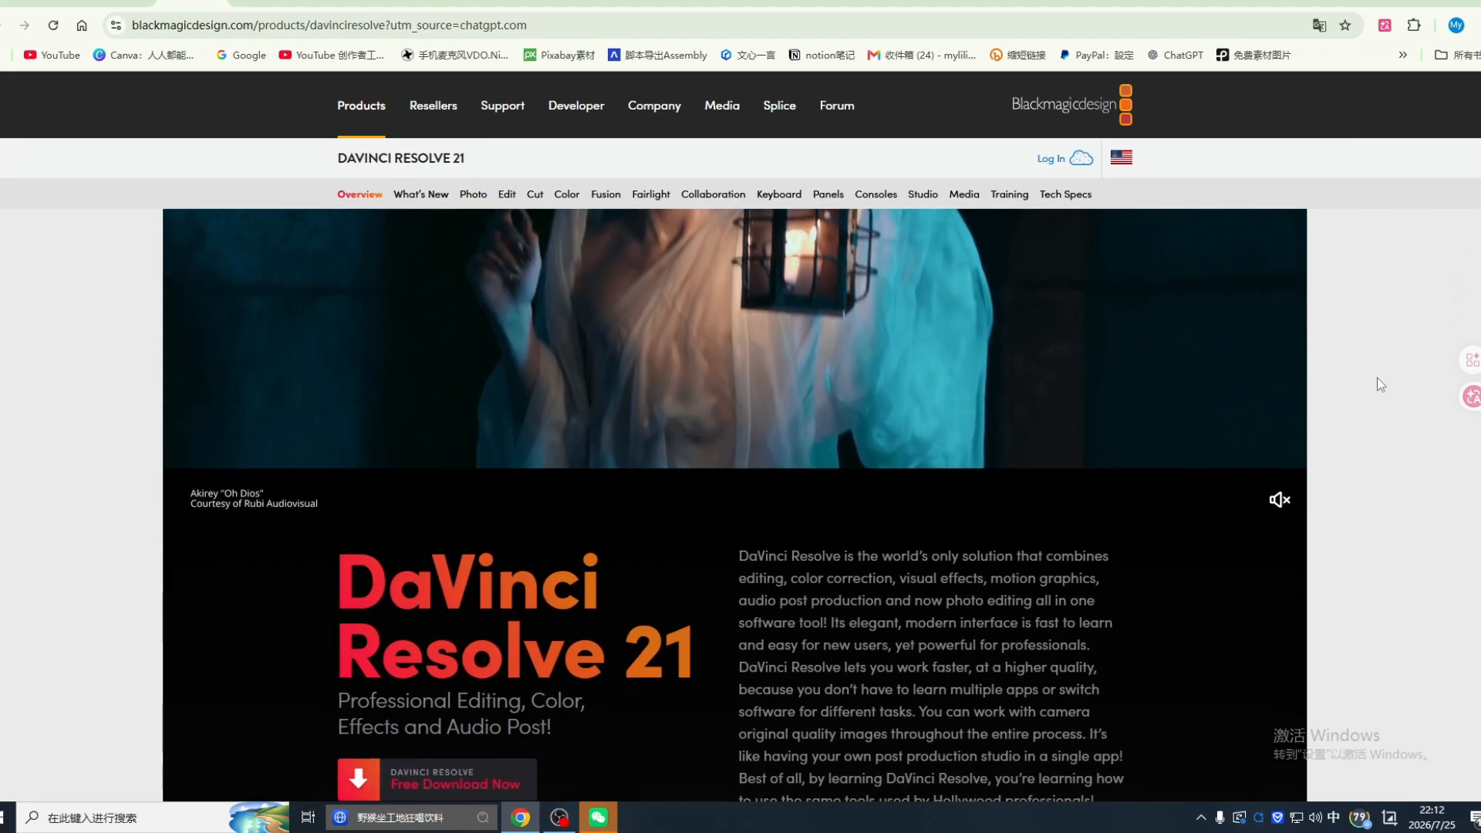
scroll(1377, 383, down, 1)
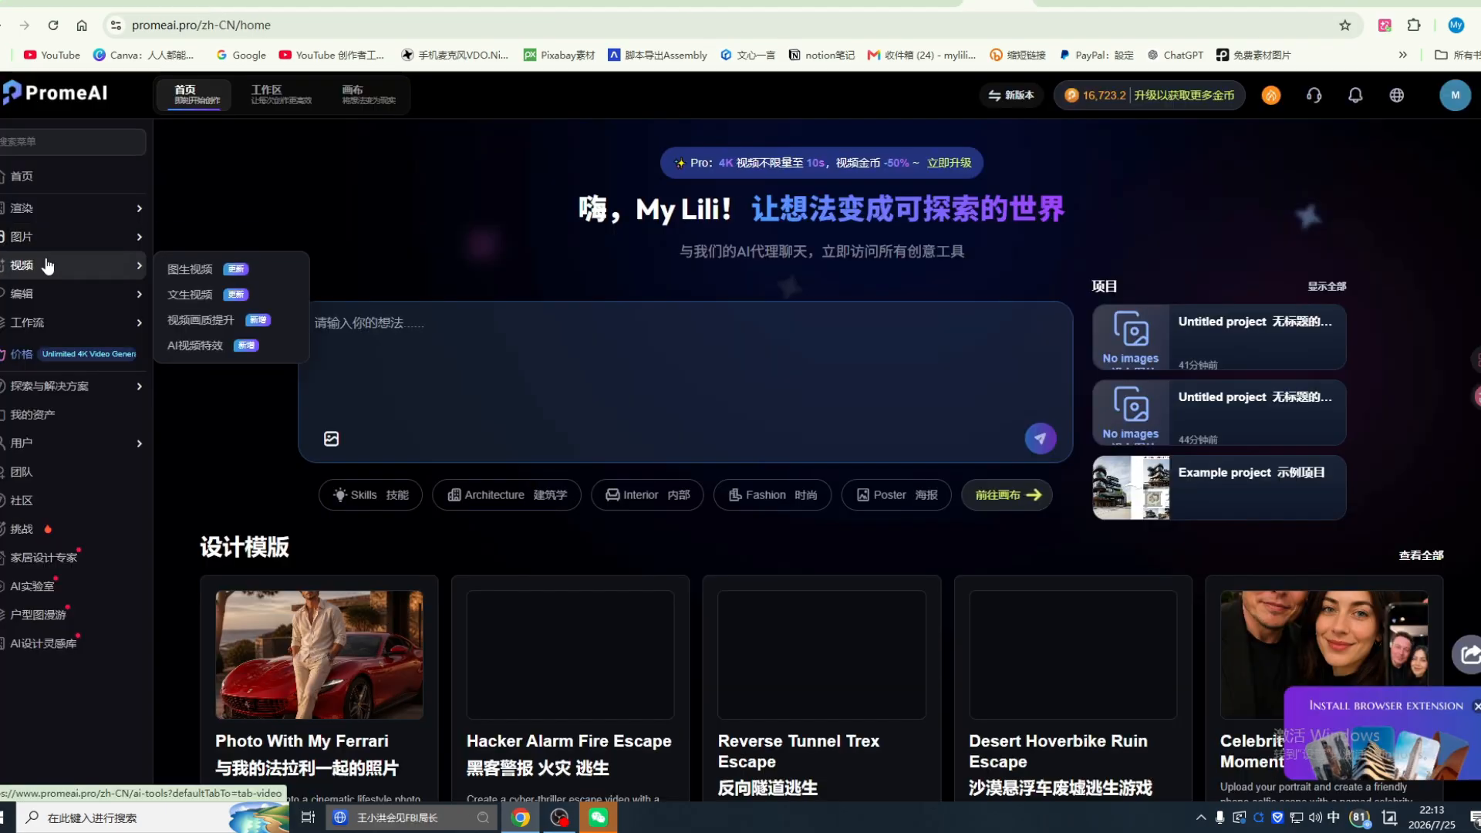
Step: Look through PromeAI's workflow and exploration submenus and the design templates on its home page
mouse_move(46, 321)
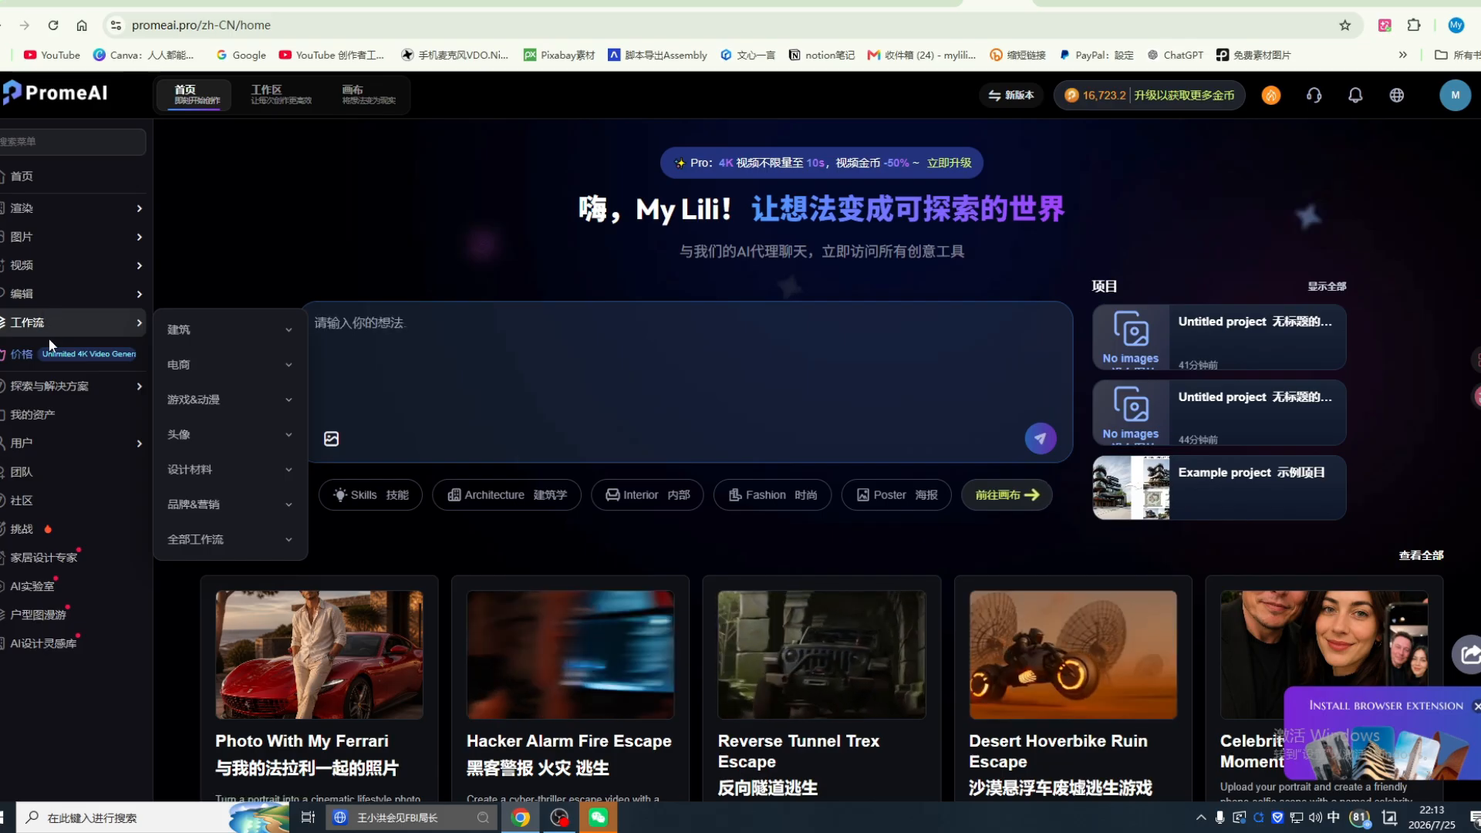
mouse_move(62, 386)
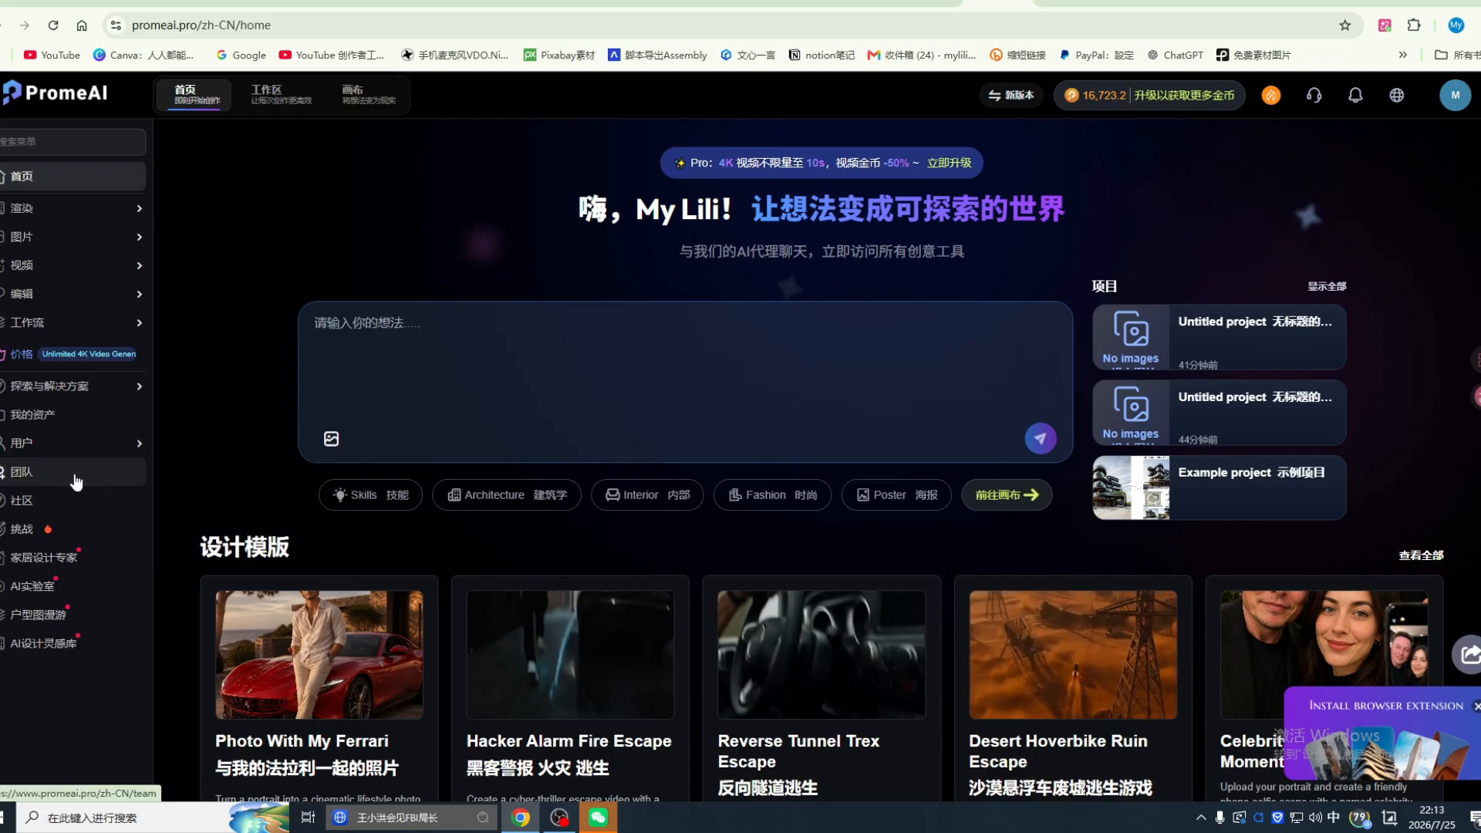
scroll(862, 494, down, 1)
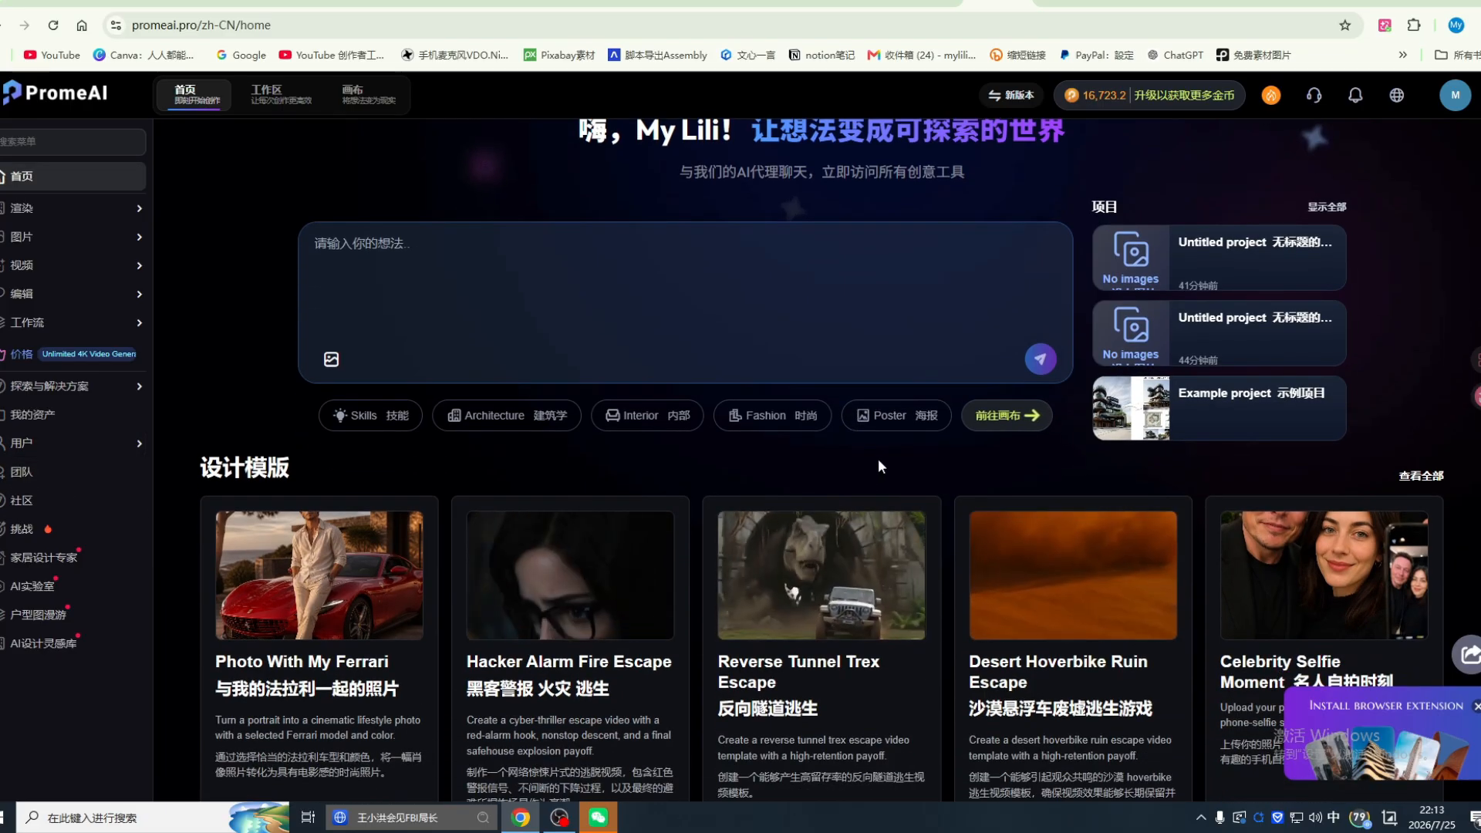
scroll(878, 456, down, 1)
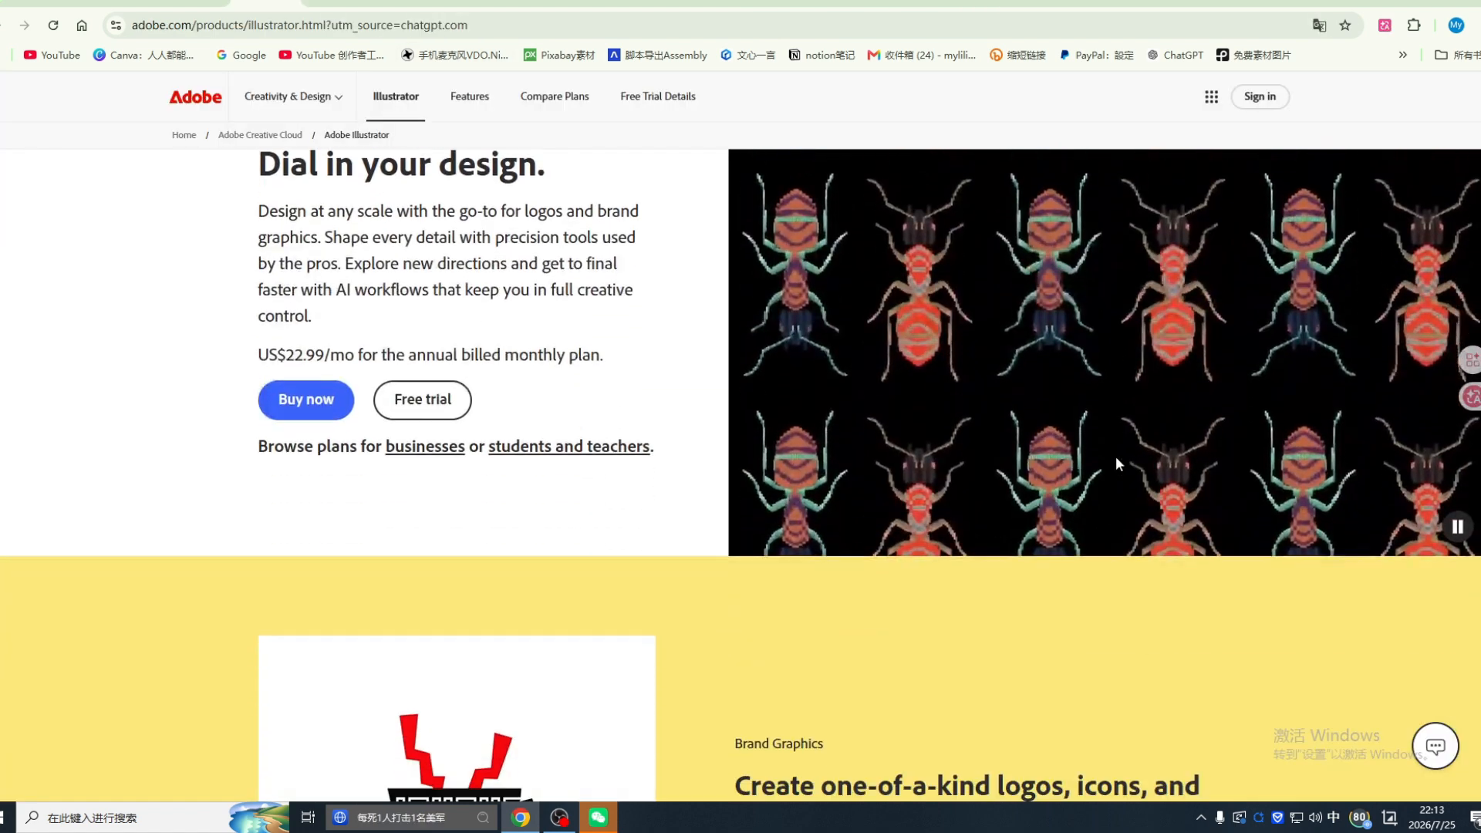
Step: Examine the Brand Graphics and Marketing and Advertising sections on Adobe's Illustrator product page
scroll(1115, 456, down, 1)
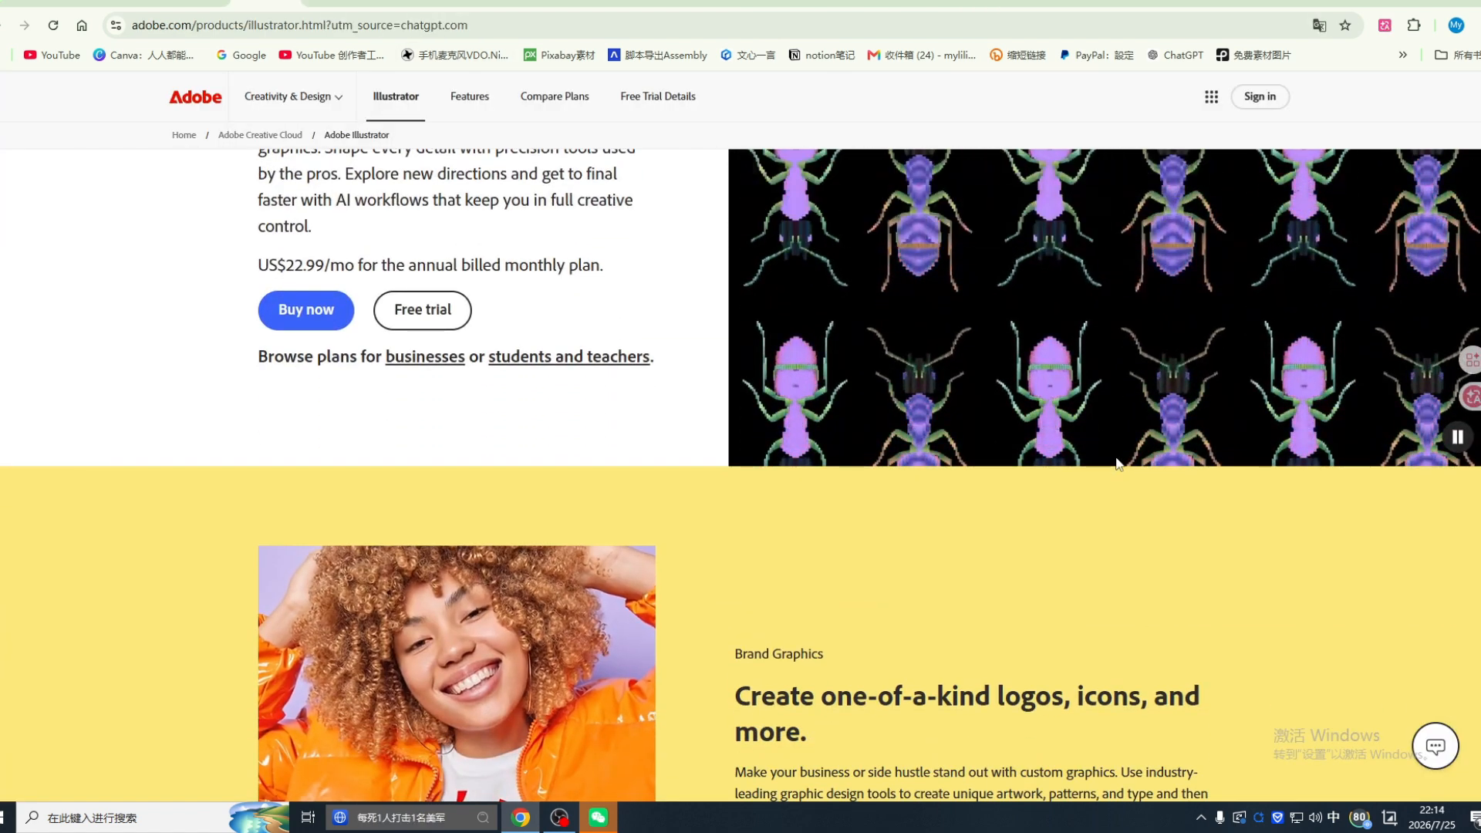
scroll(1117, 463, down, 2)
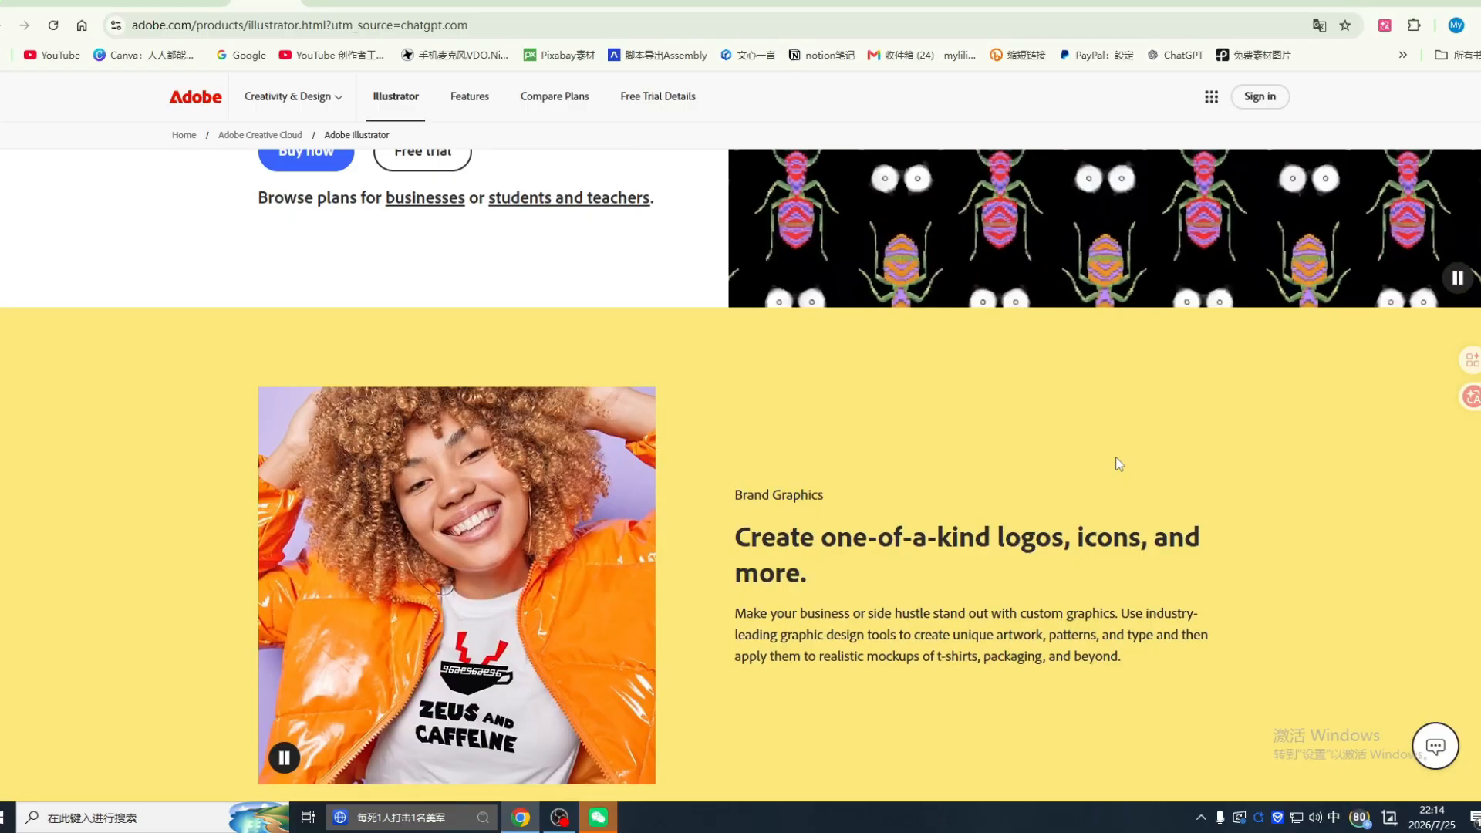
scroll(1120, 463, down, 1)
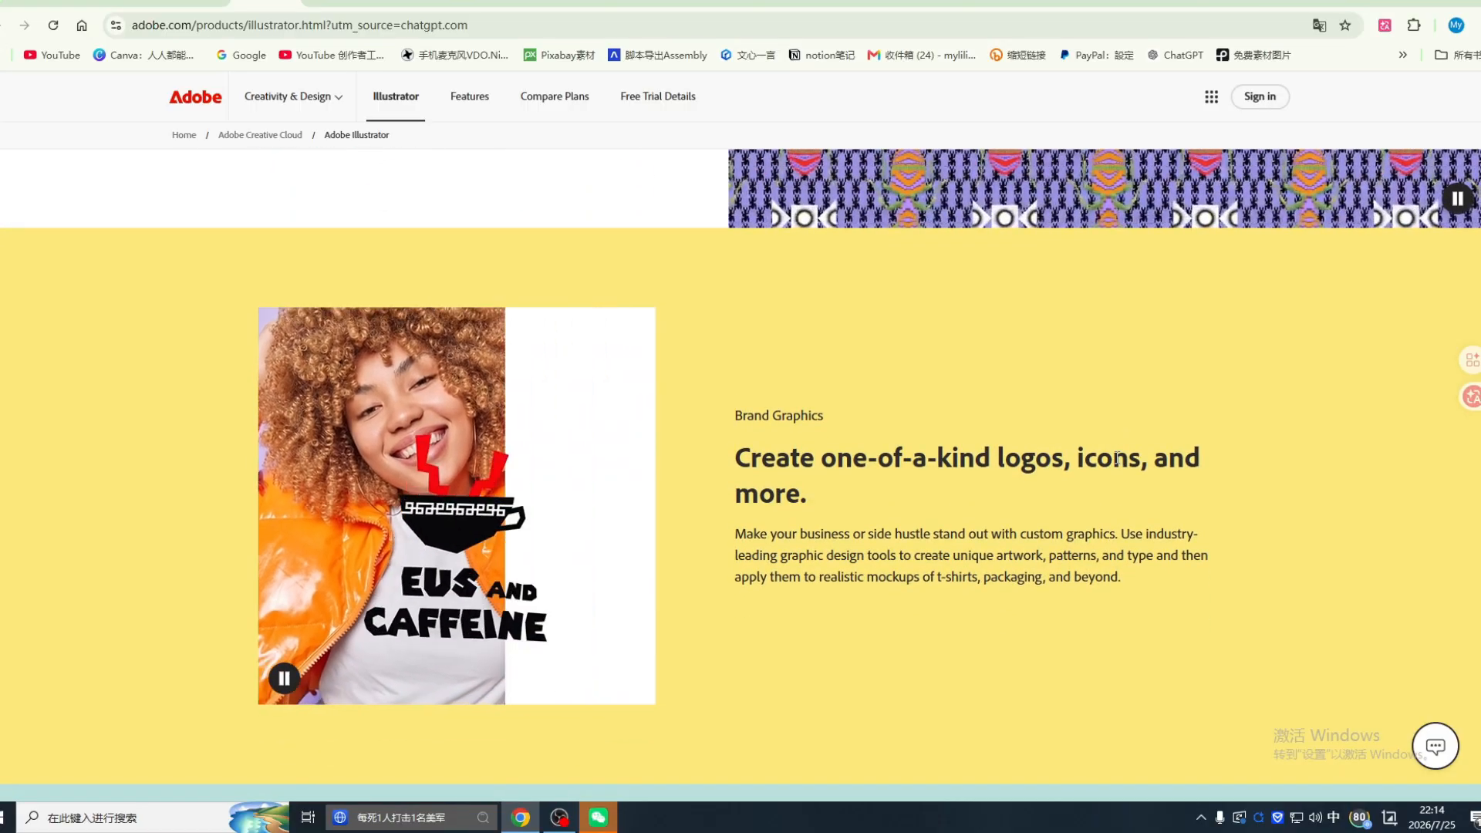
scroll(1117, 460, down, 2)
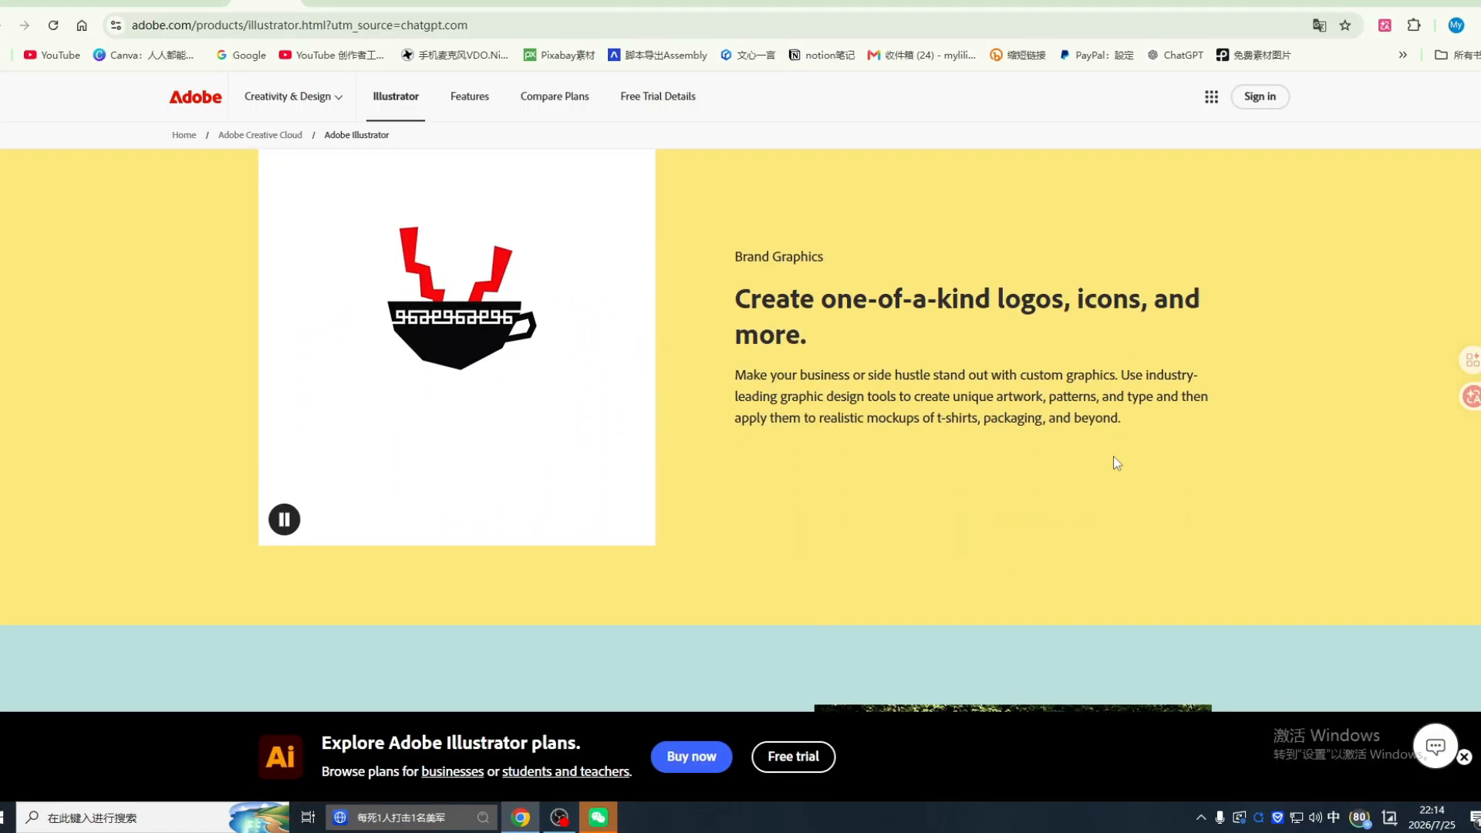
scroll(1113, 463, down, 2)
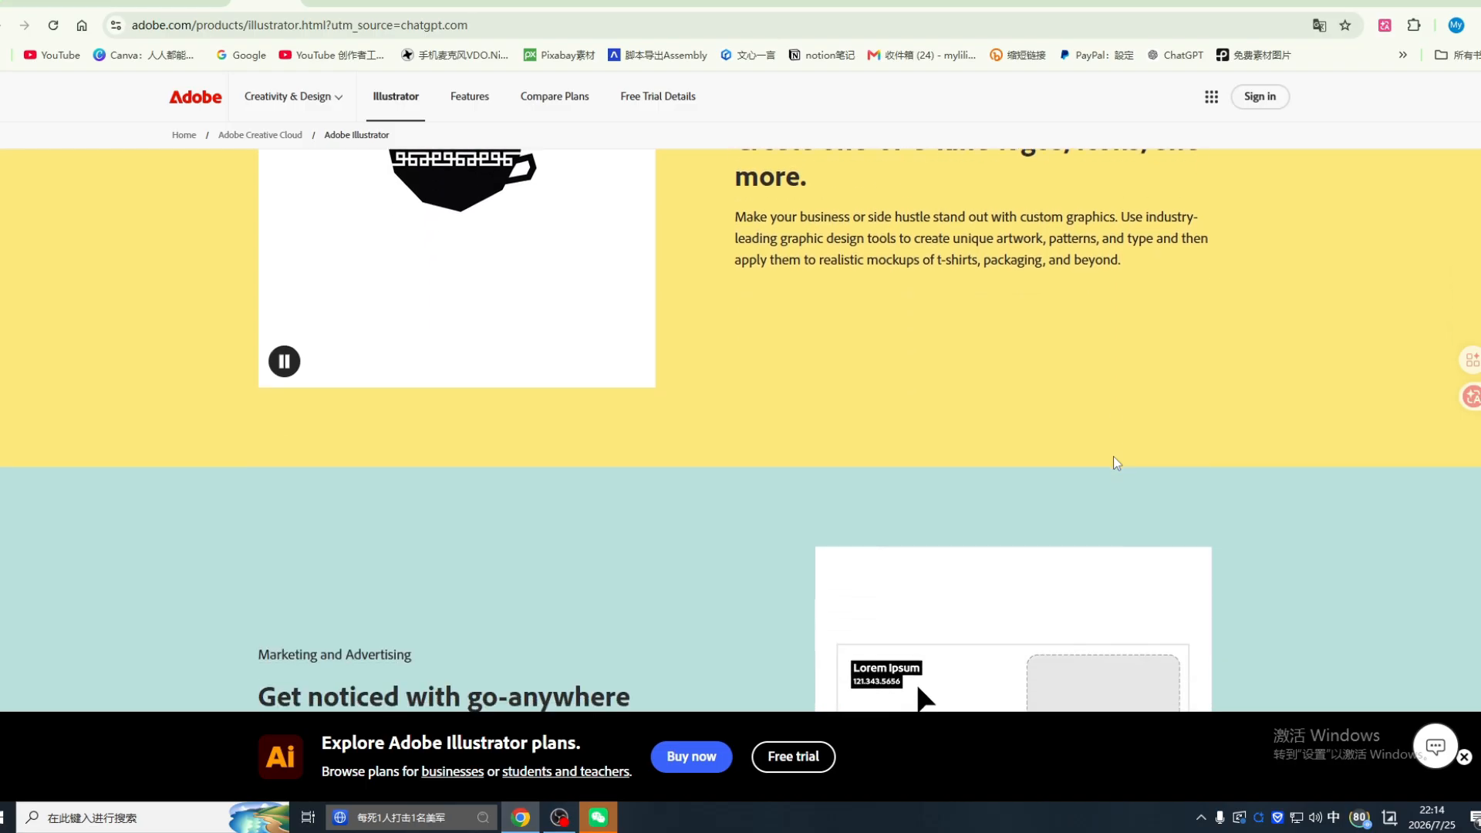
scroll(1113, 463, down, 2)
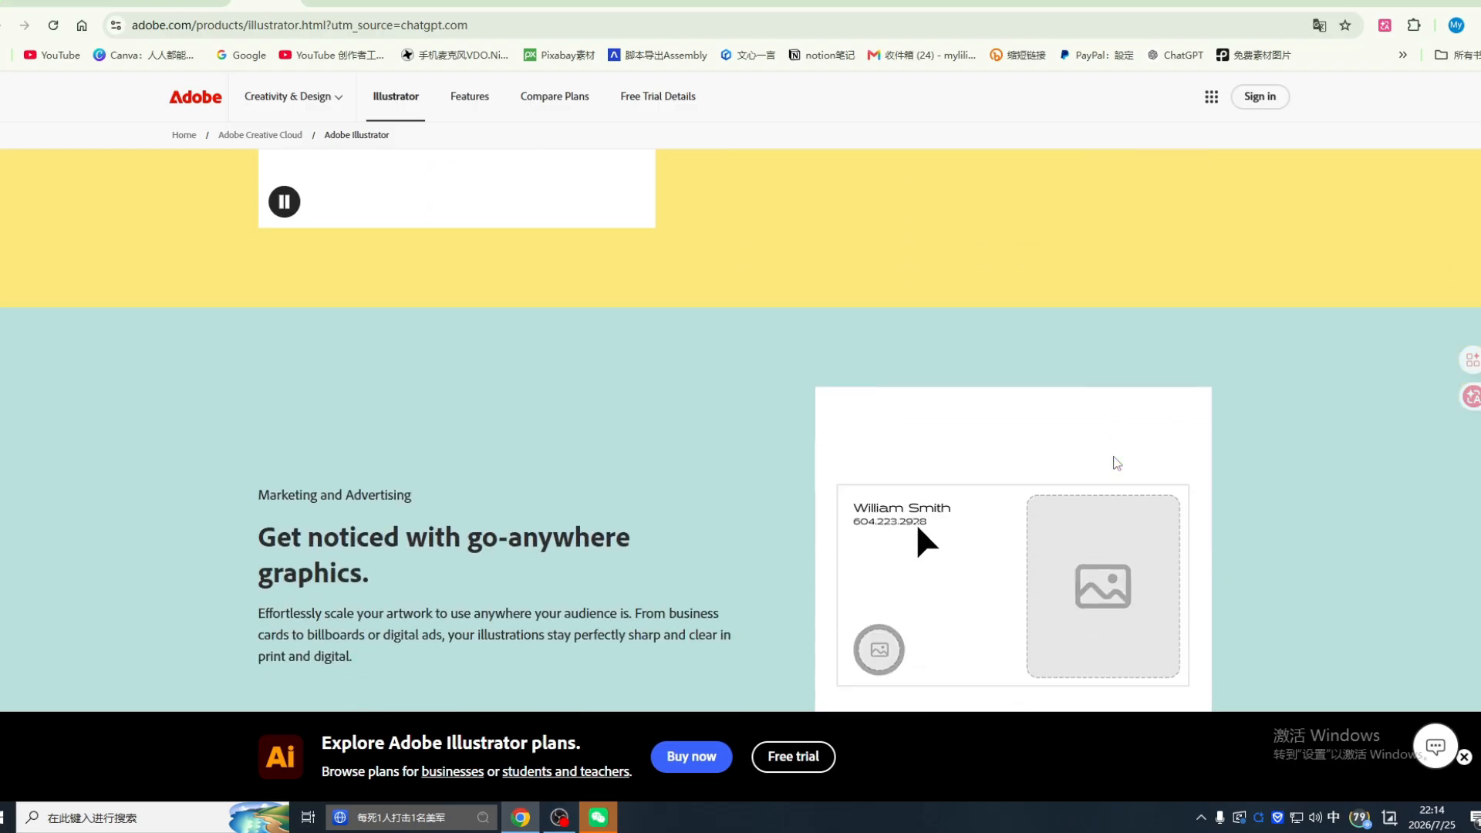
scroll(1116, 462, down, 2)
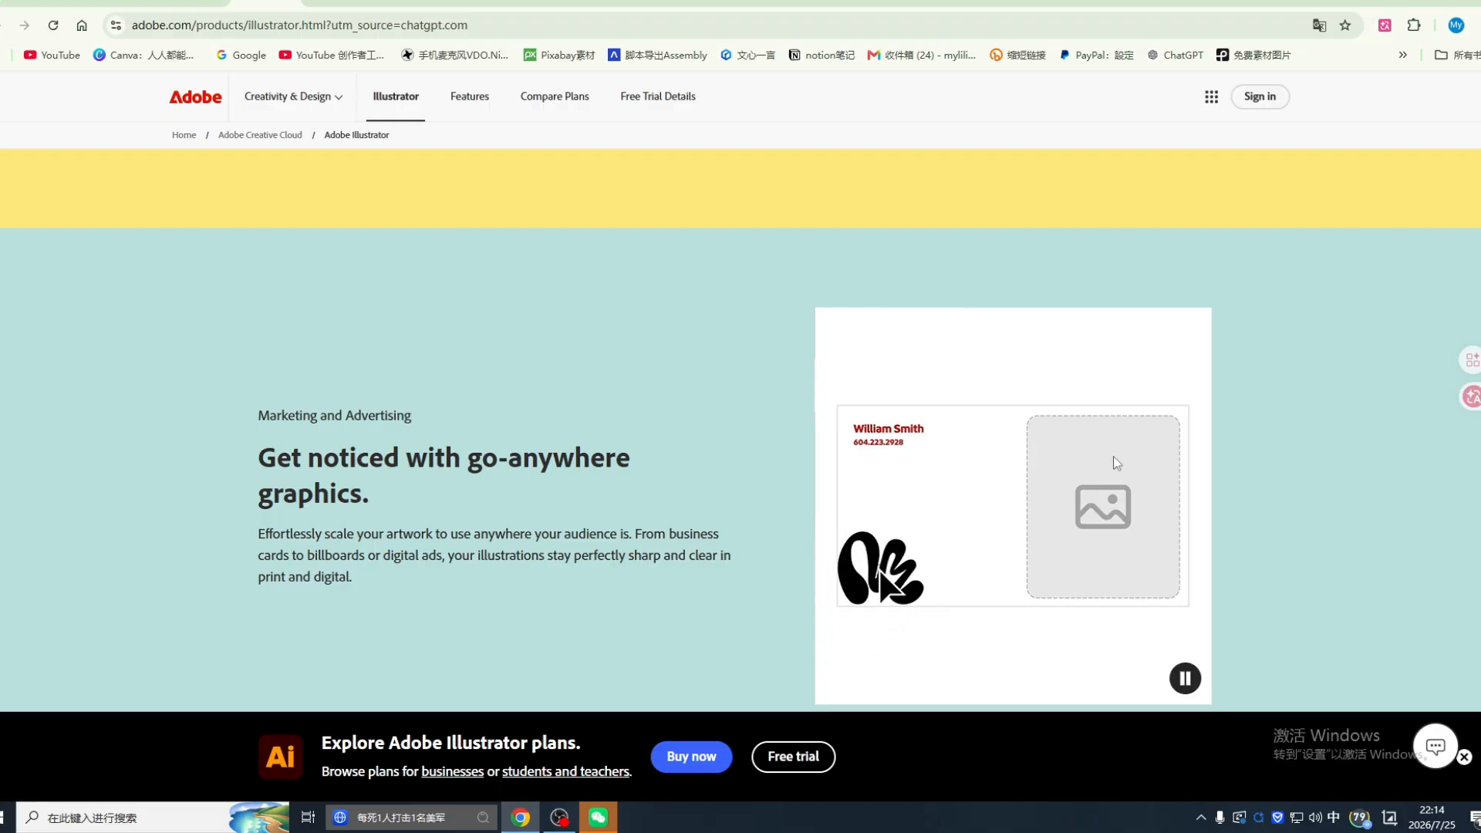
scroll(1114, 461, down, 1)
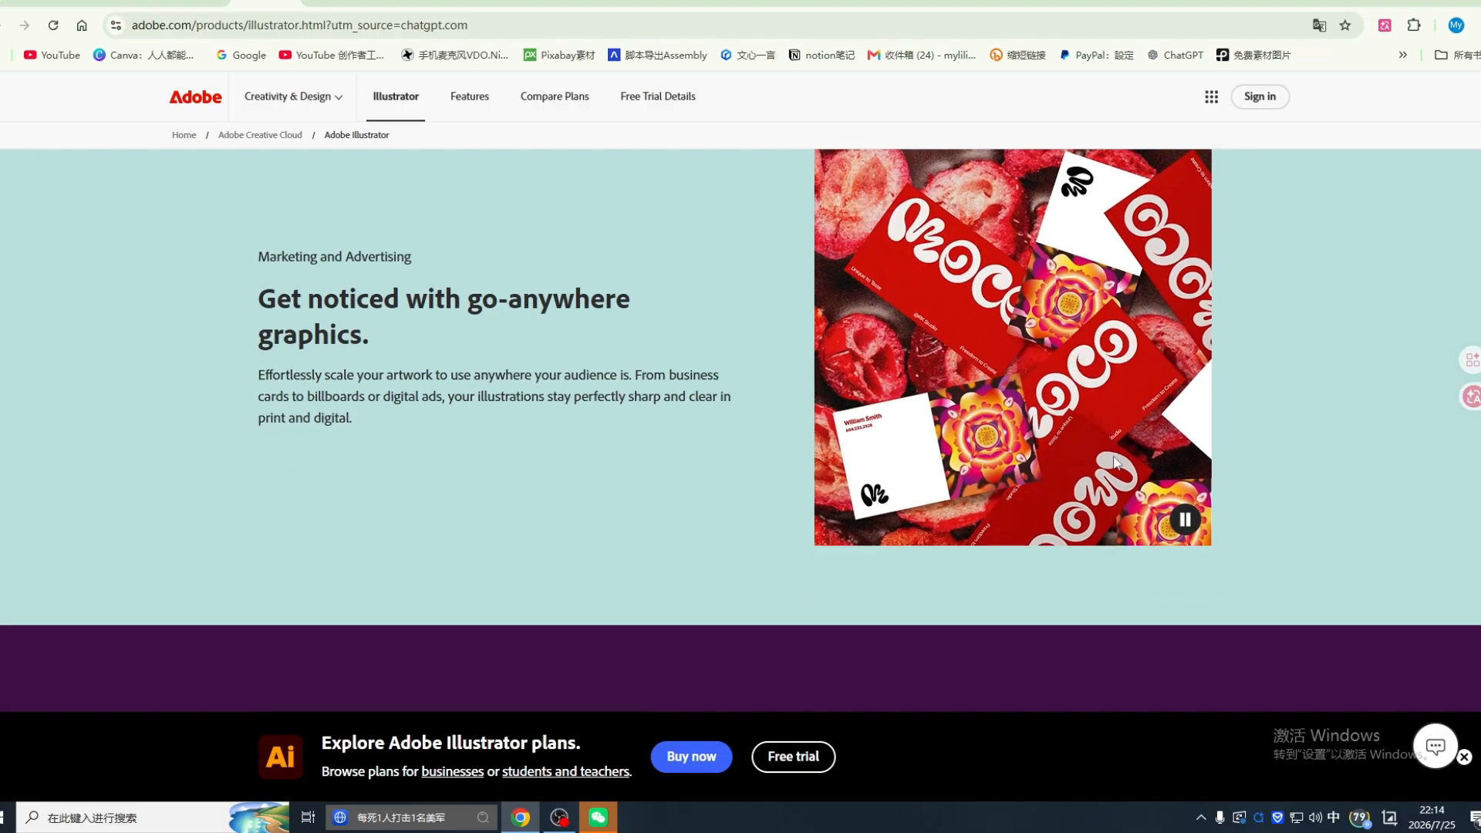
scroll(1112, 460, down, 1)
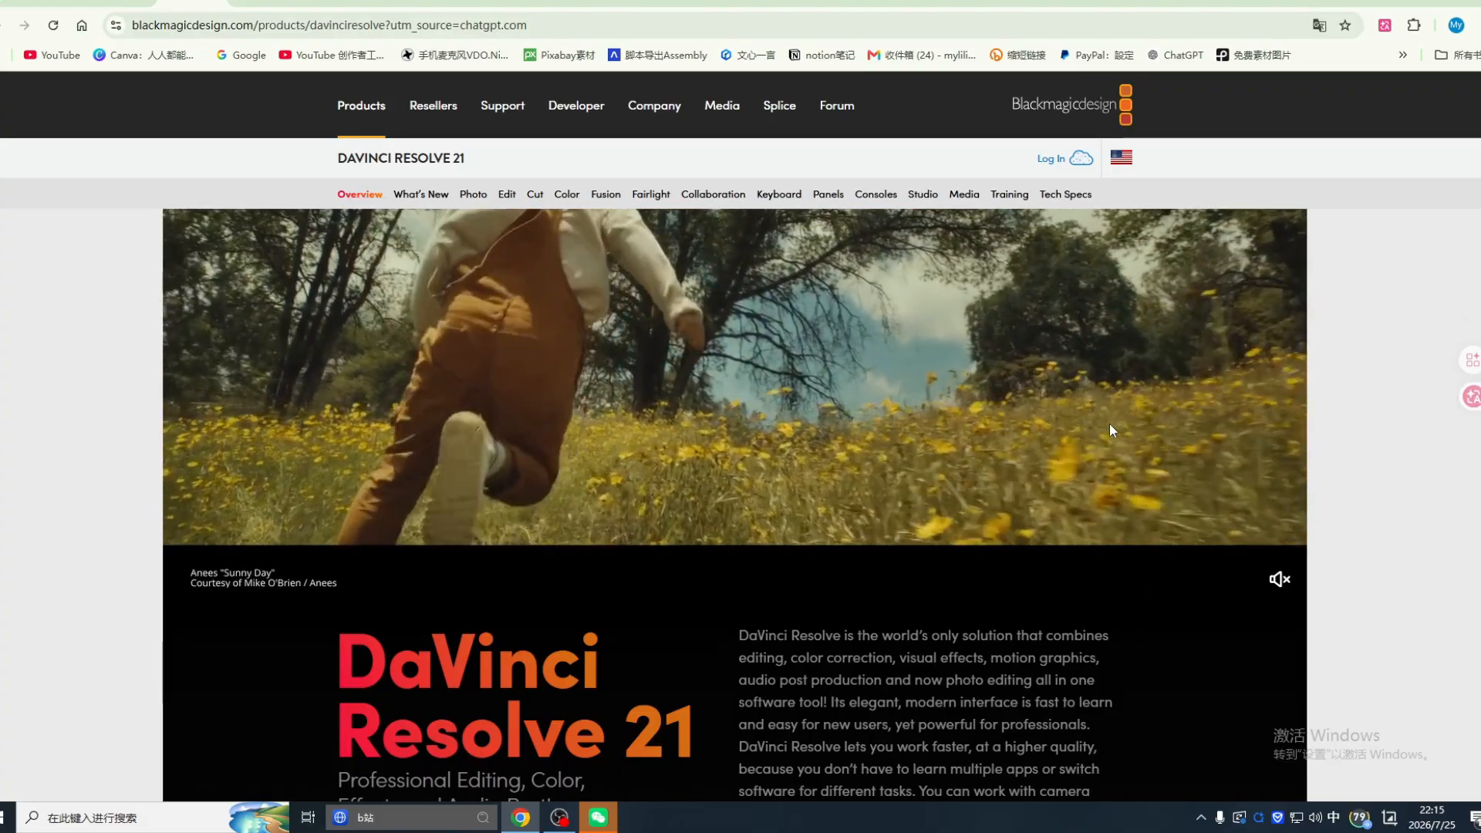
Step: Switch to the Ideogram page and view its "One model. Three surfaces." section
click(439, 3)
scroll(694, 386, down, 4)
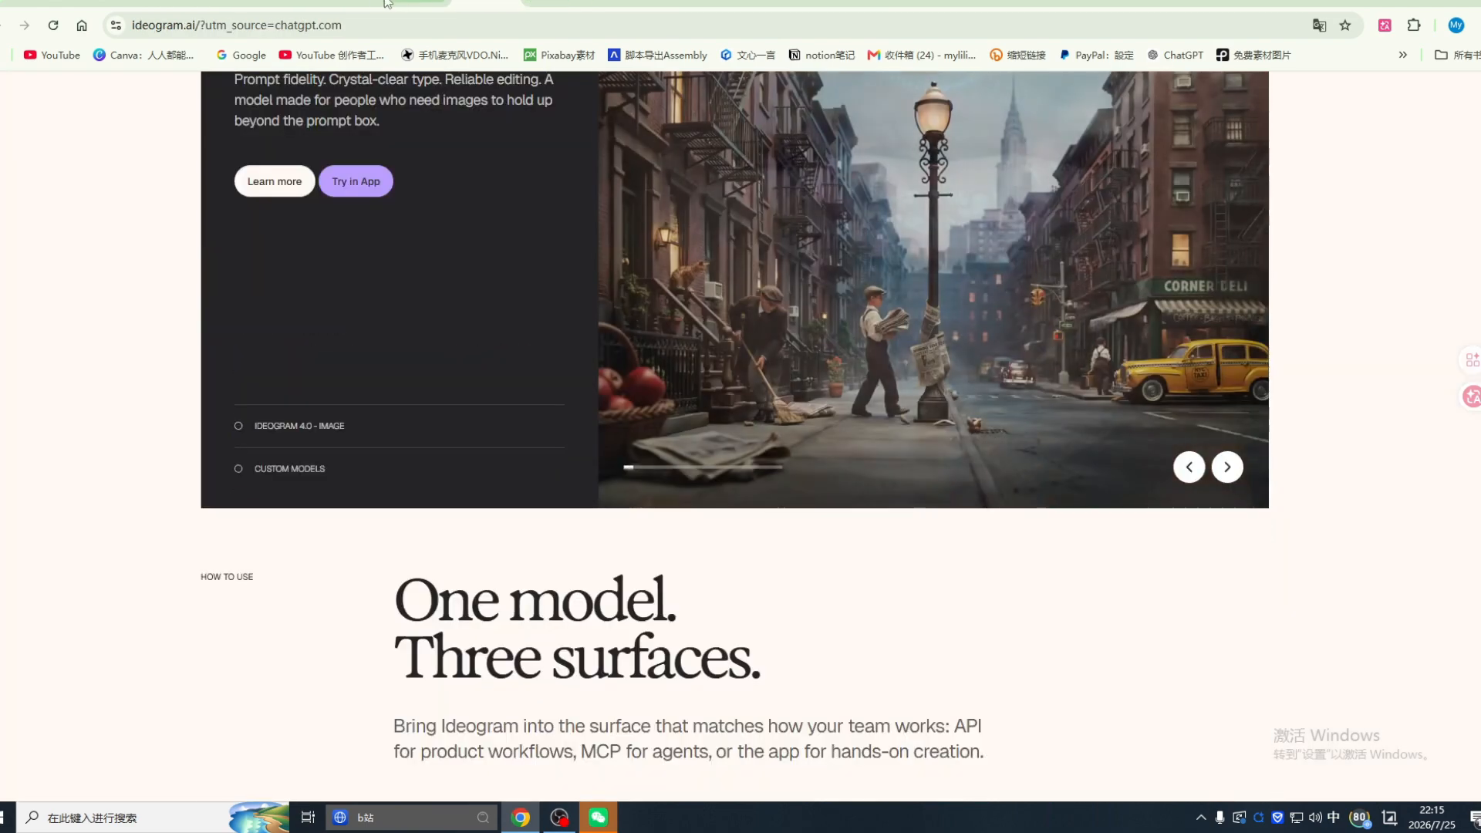
click(359, 3)
click(513, 4)
click(488, 2)
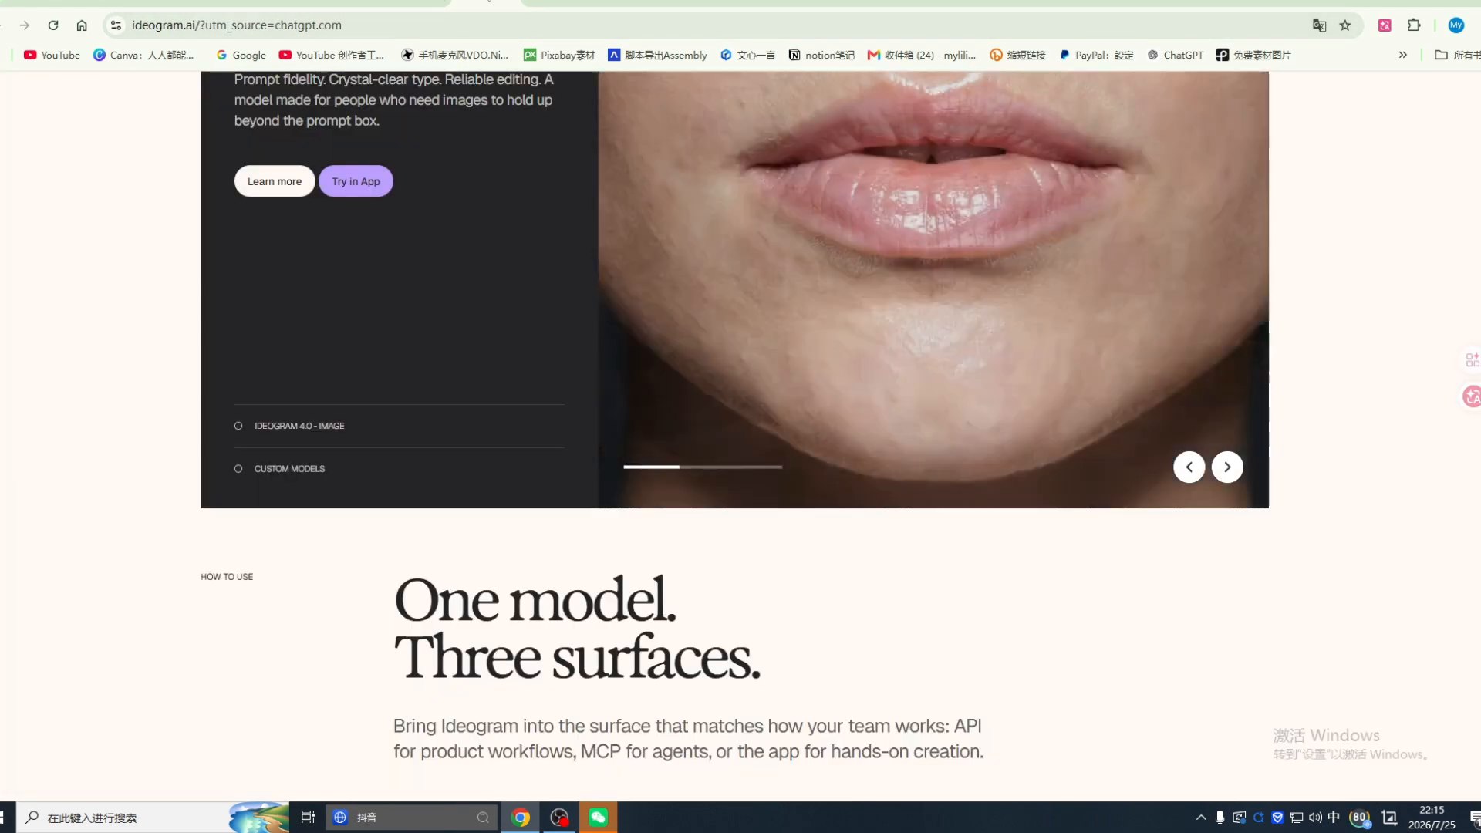
Step: Show OpenArt's Create Image workspace and the Claude website among the open pages
click(706, 3)
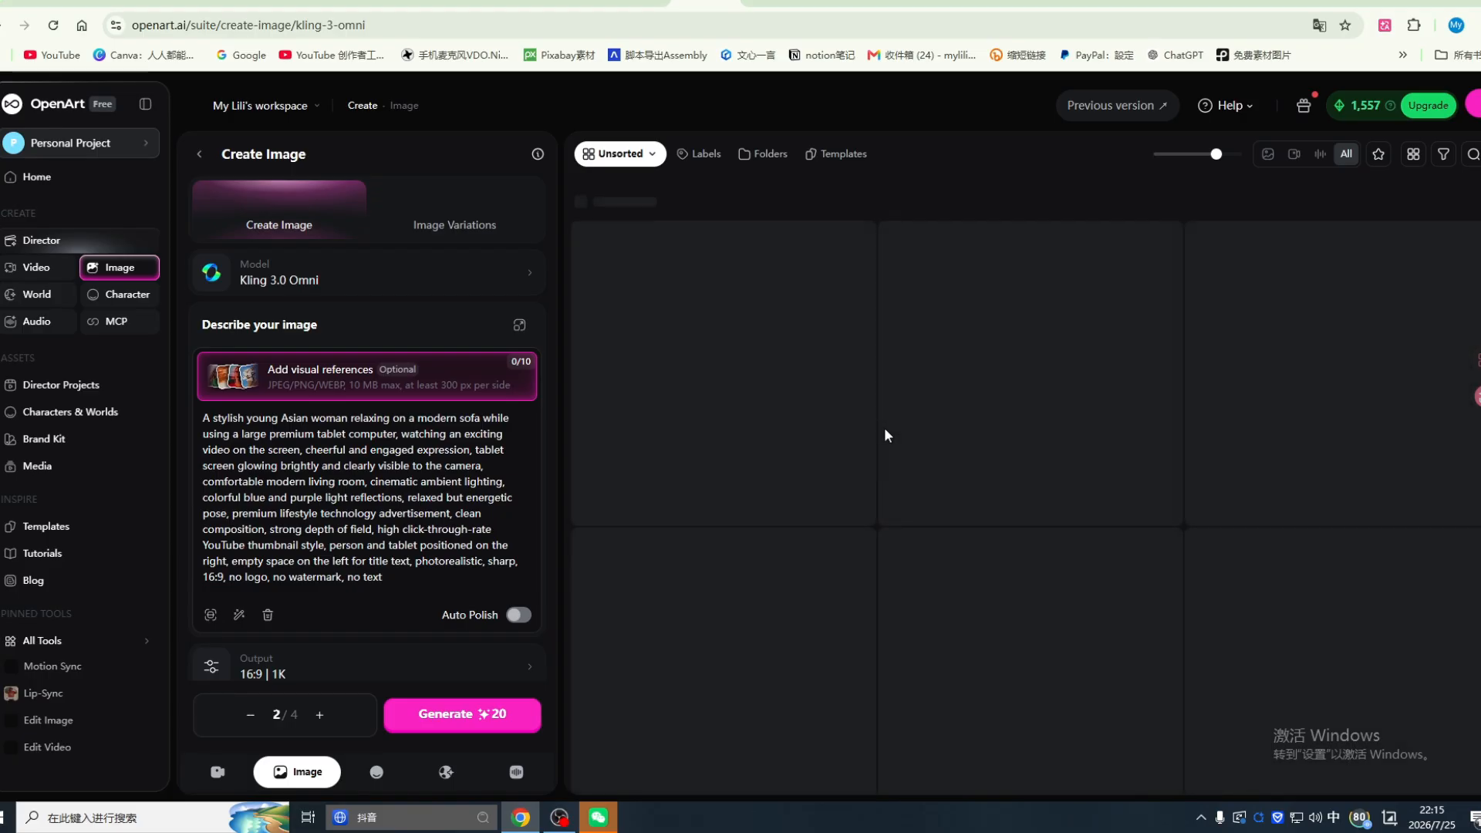
click(1054, 5)
scroll(903, 262, up, 3)
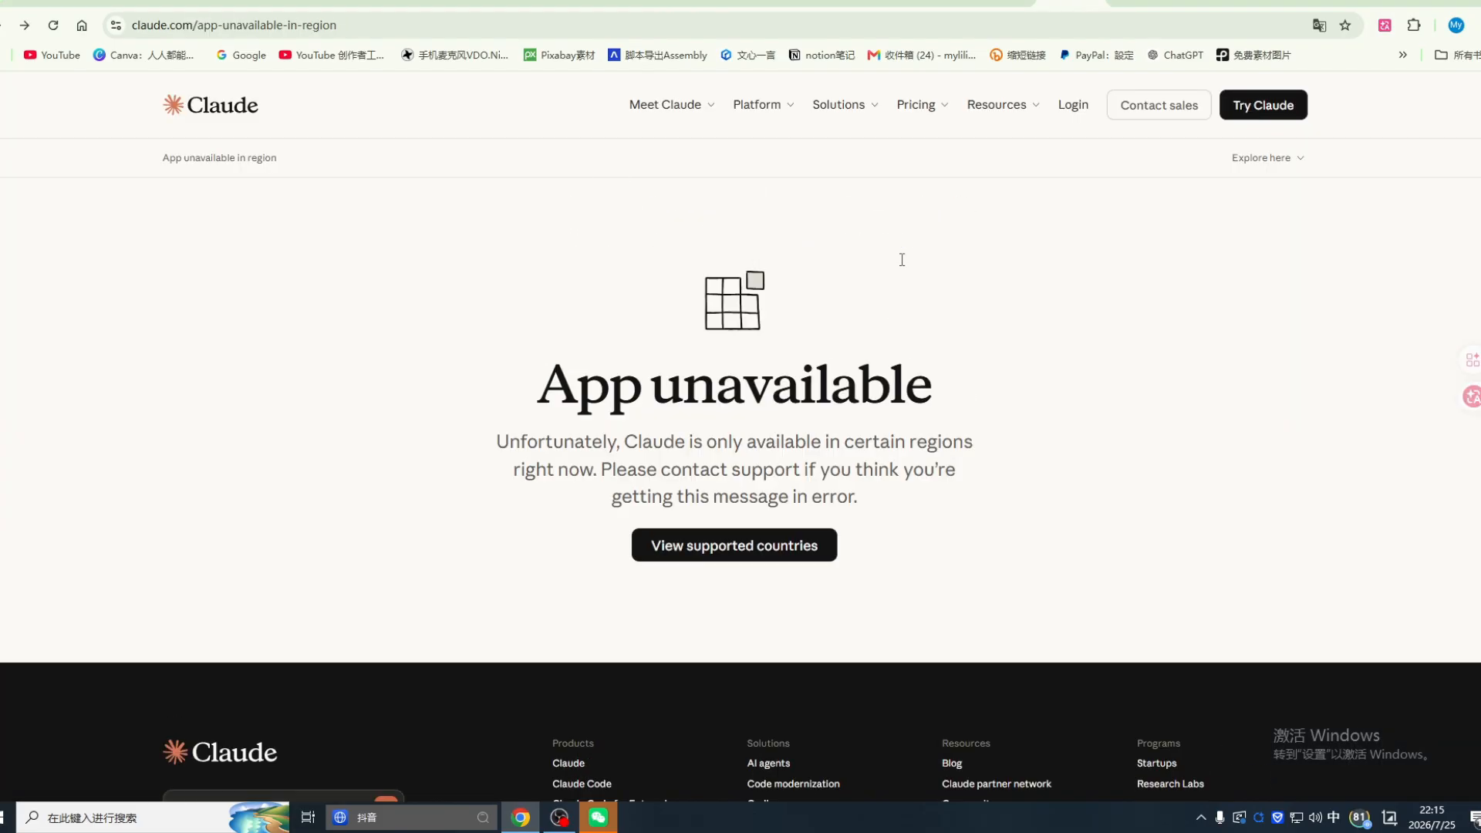
Step: Return to the PromeAI home page and view its design template cards
click(997, 3)
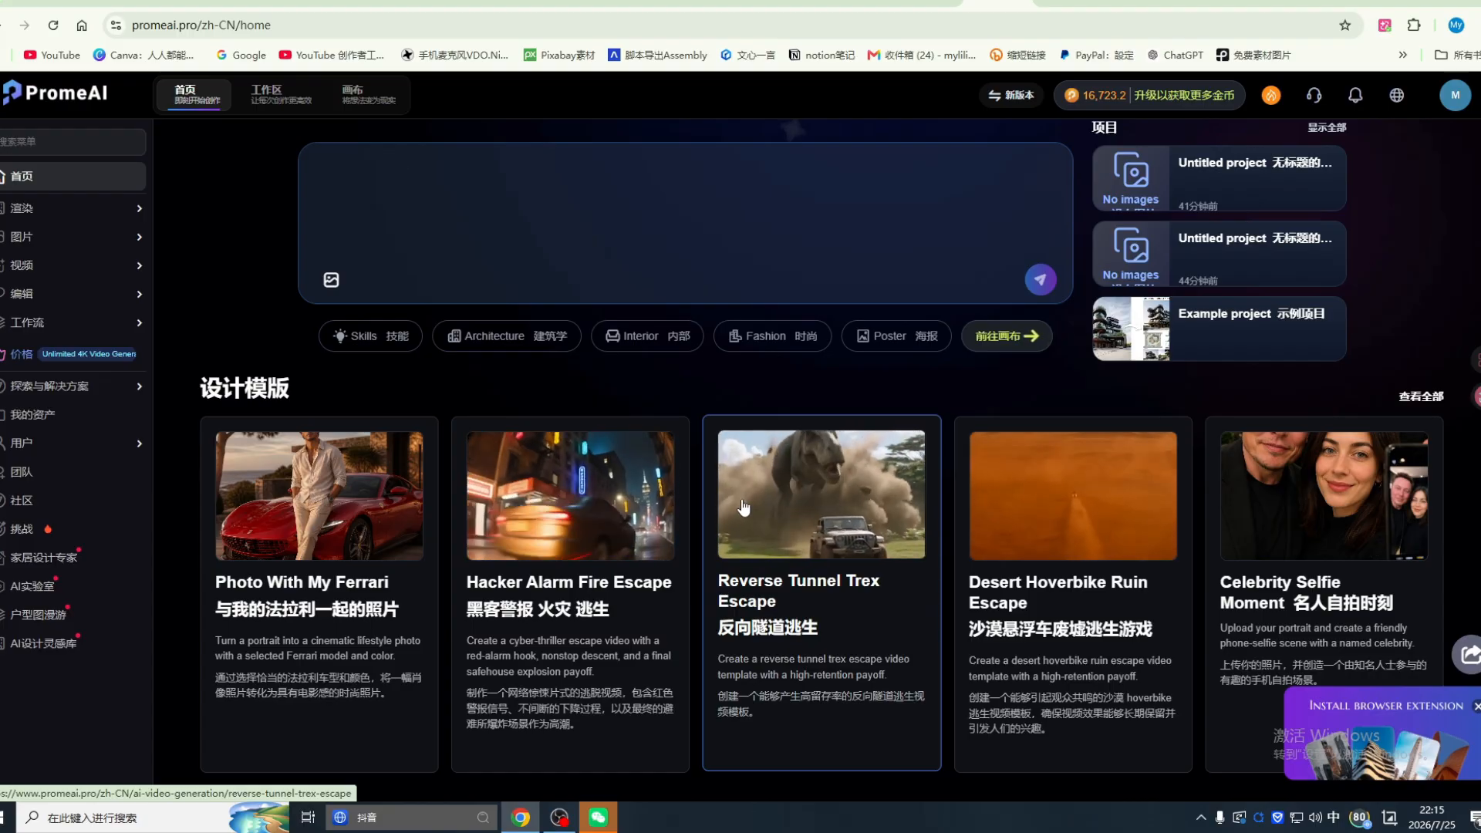
scroll(753, 525, down, 1)
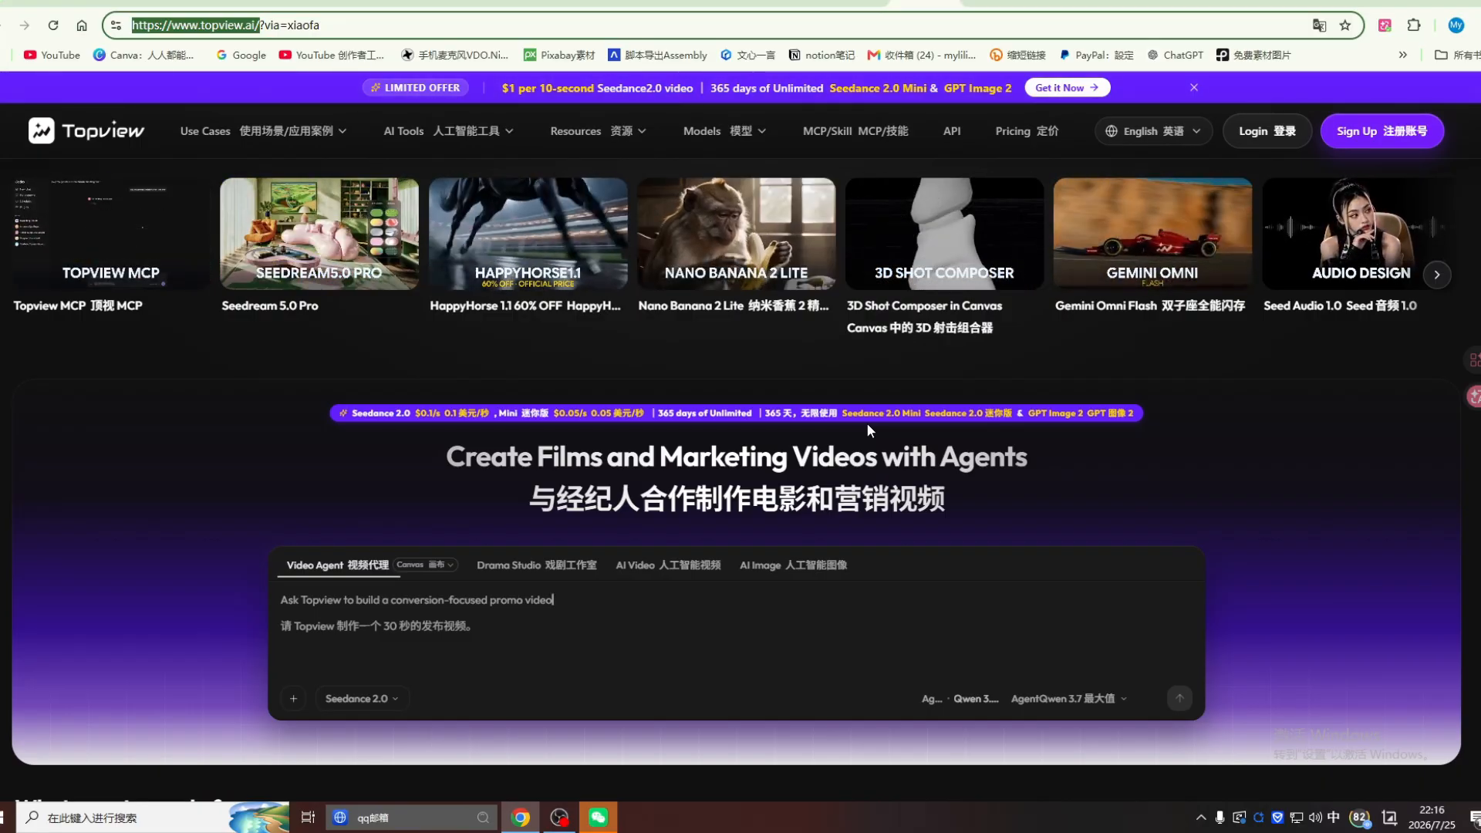
Step: Examine Topview's home page, including its video agent prompt box, agent categories and featured marketing video cases
scroll(883, 517, down, 1)
scroll(883, 517, down, 3)
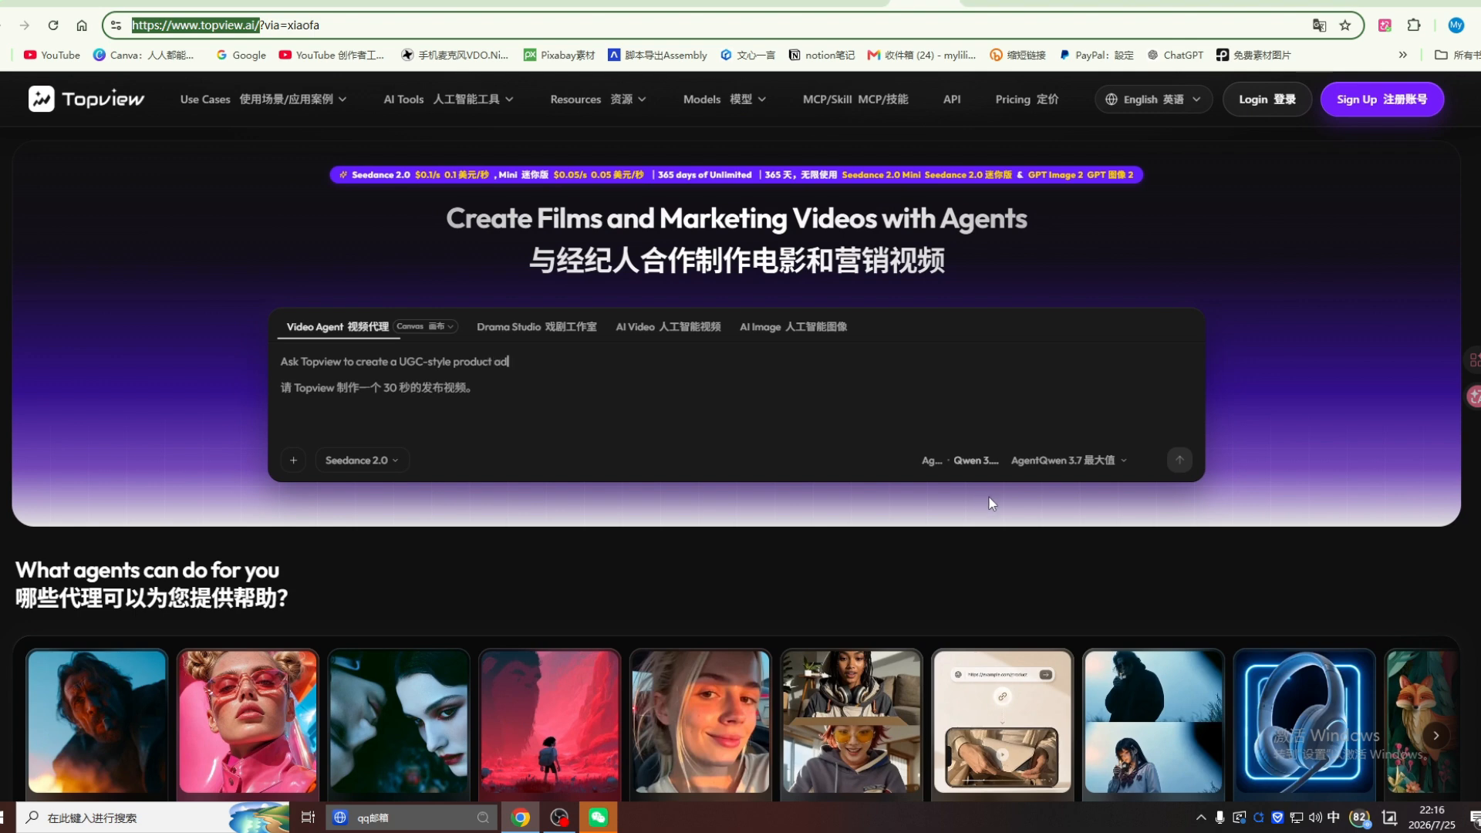
scroll(988, 495, down, 1)
scroll(989, 503, down, 1)
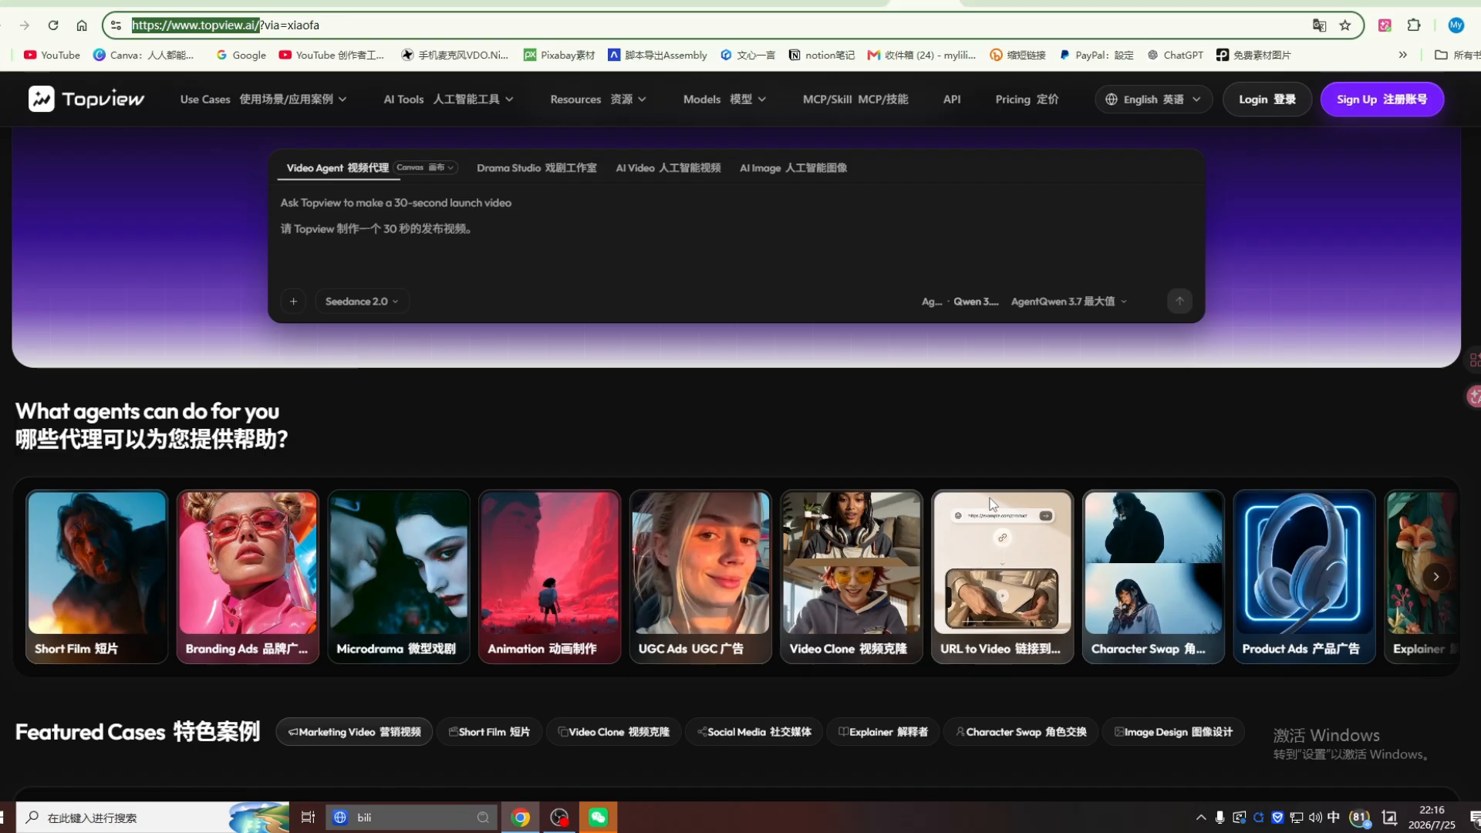
scroll(993, 503, down, 1)
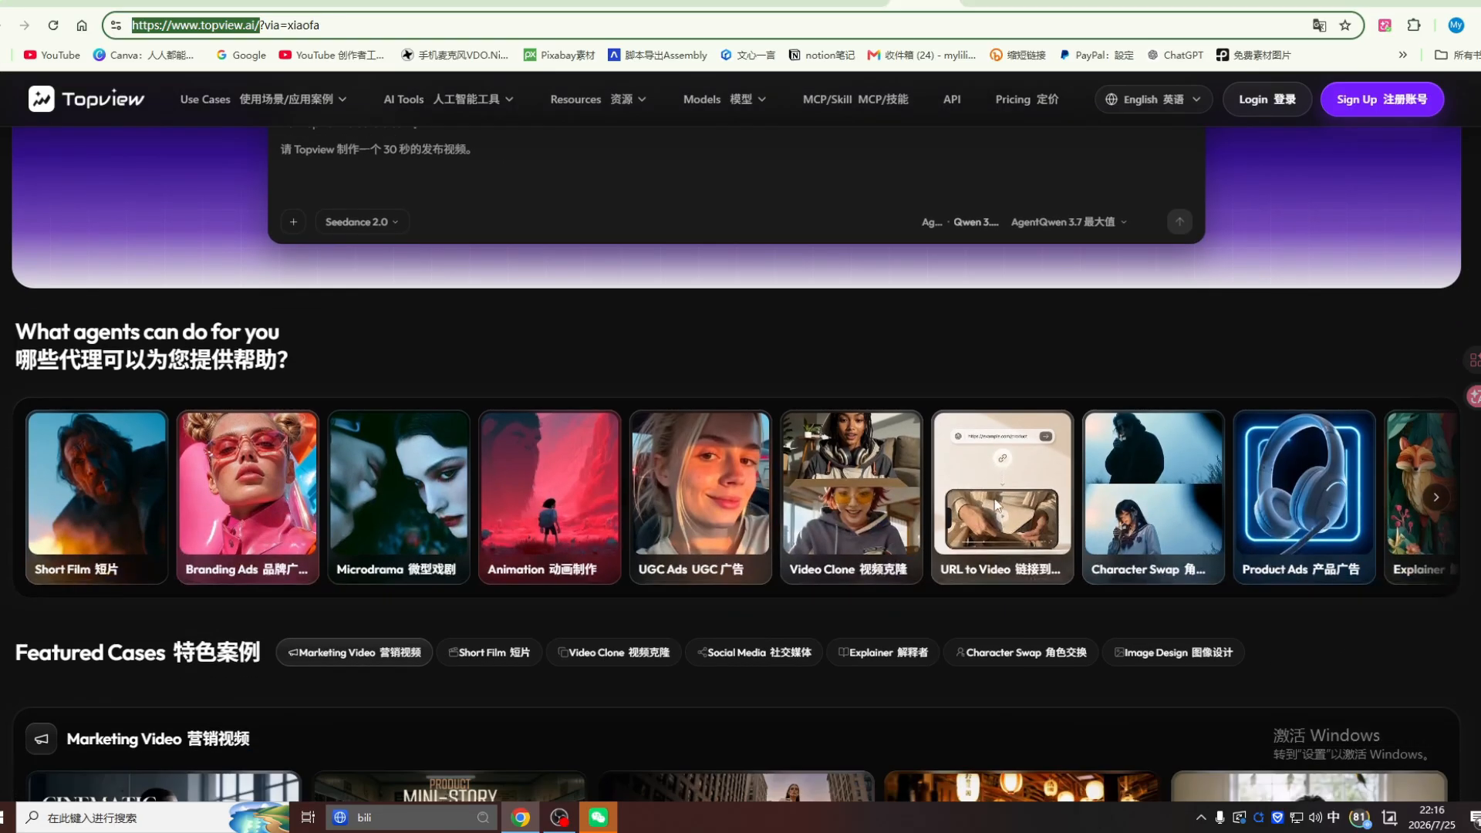
scroll(1116, 516, down, 1)
scroll(1116, 515, down, 1)
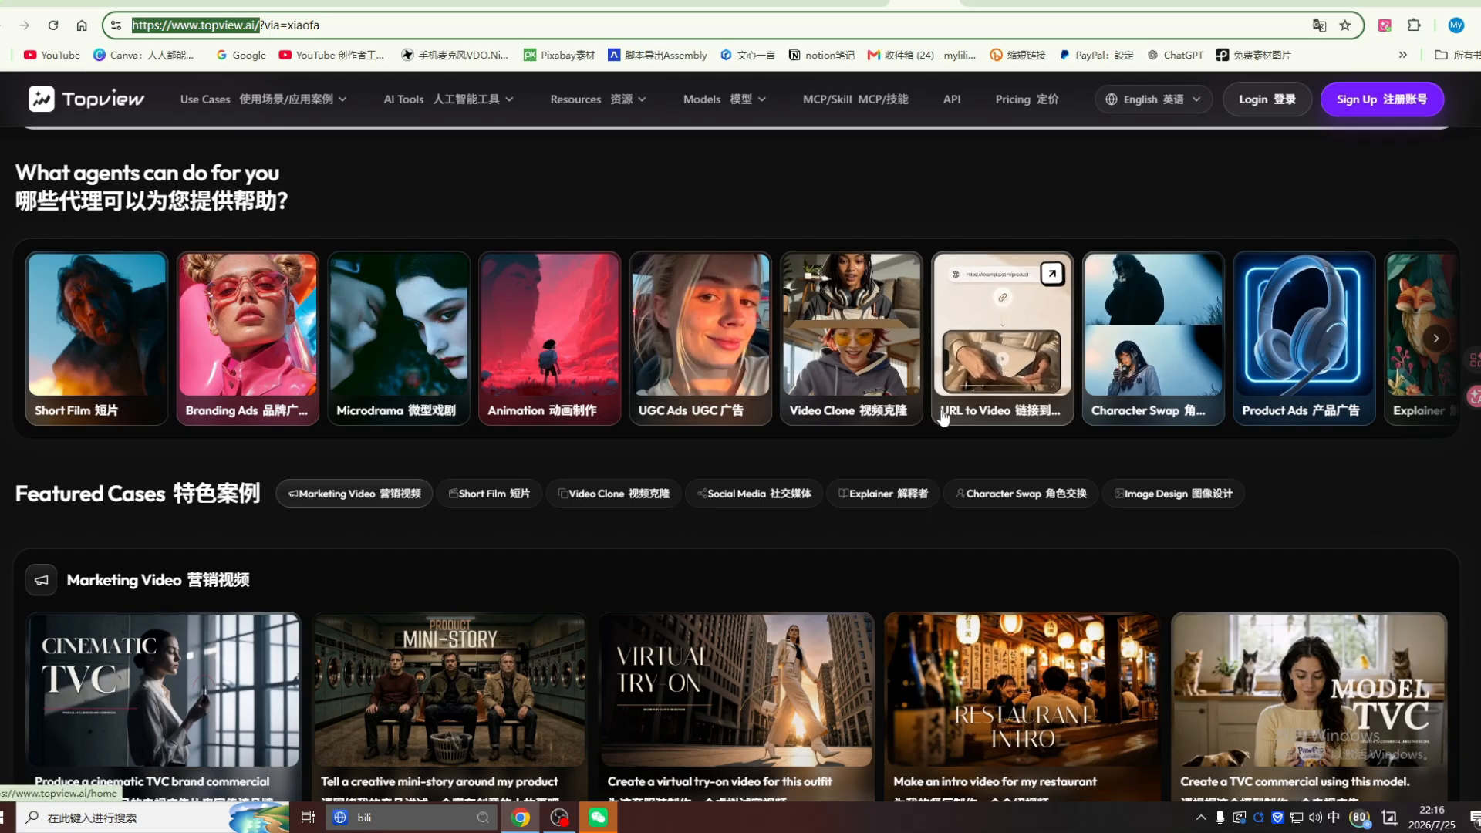
scroll(943, 418, up, 4)
Step: Switch back to PromeAI and show the idea prompt box at the start of its home page
click(1022, 7)
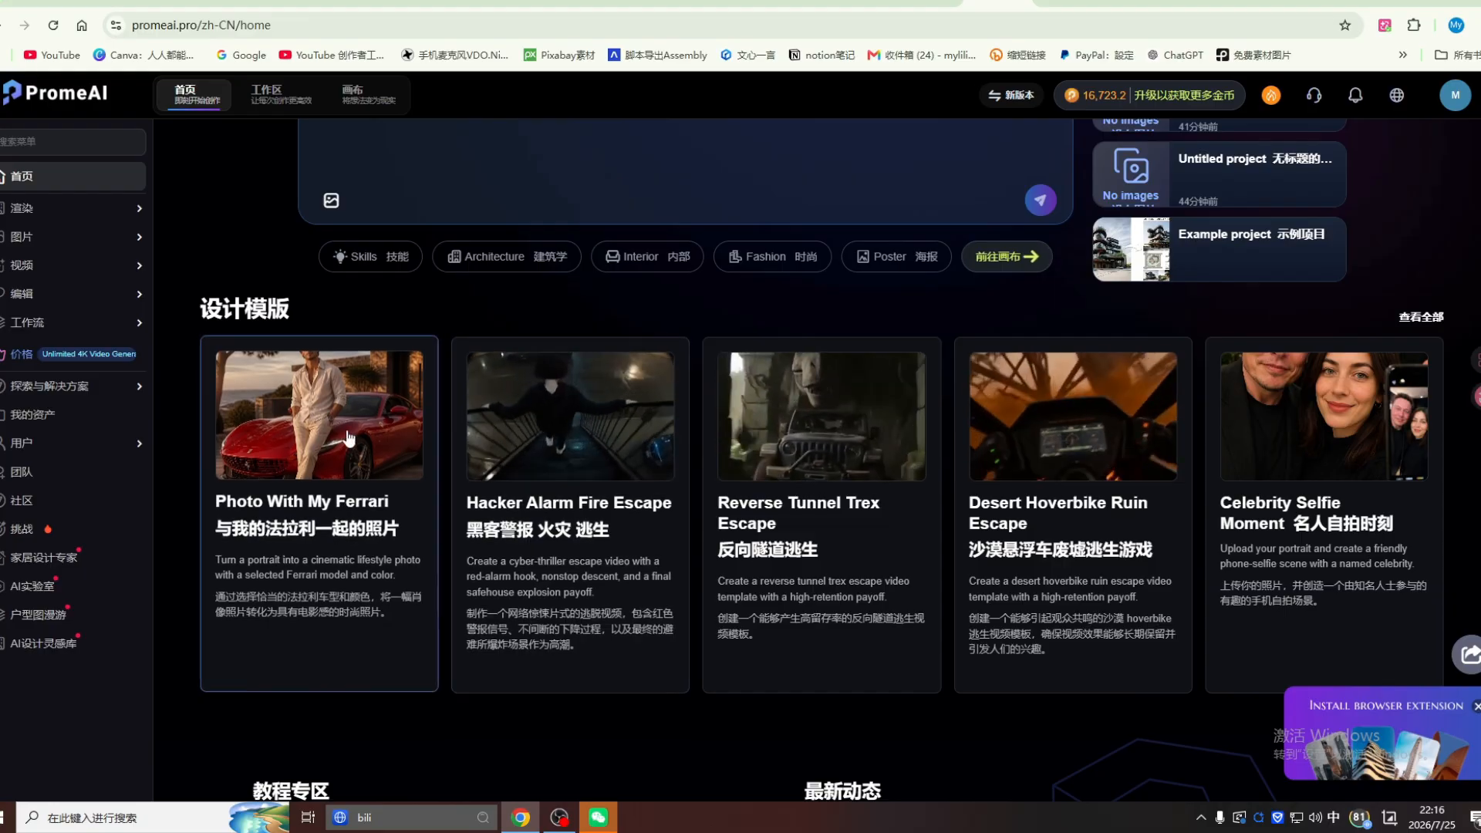
scroll(179, 122, up, 3)
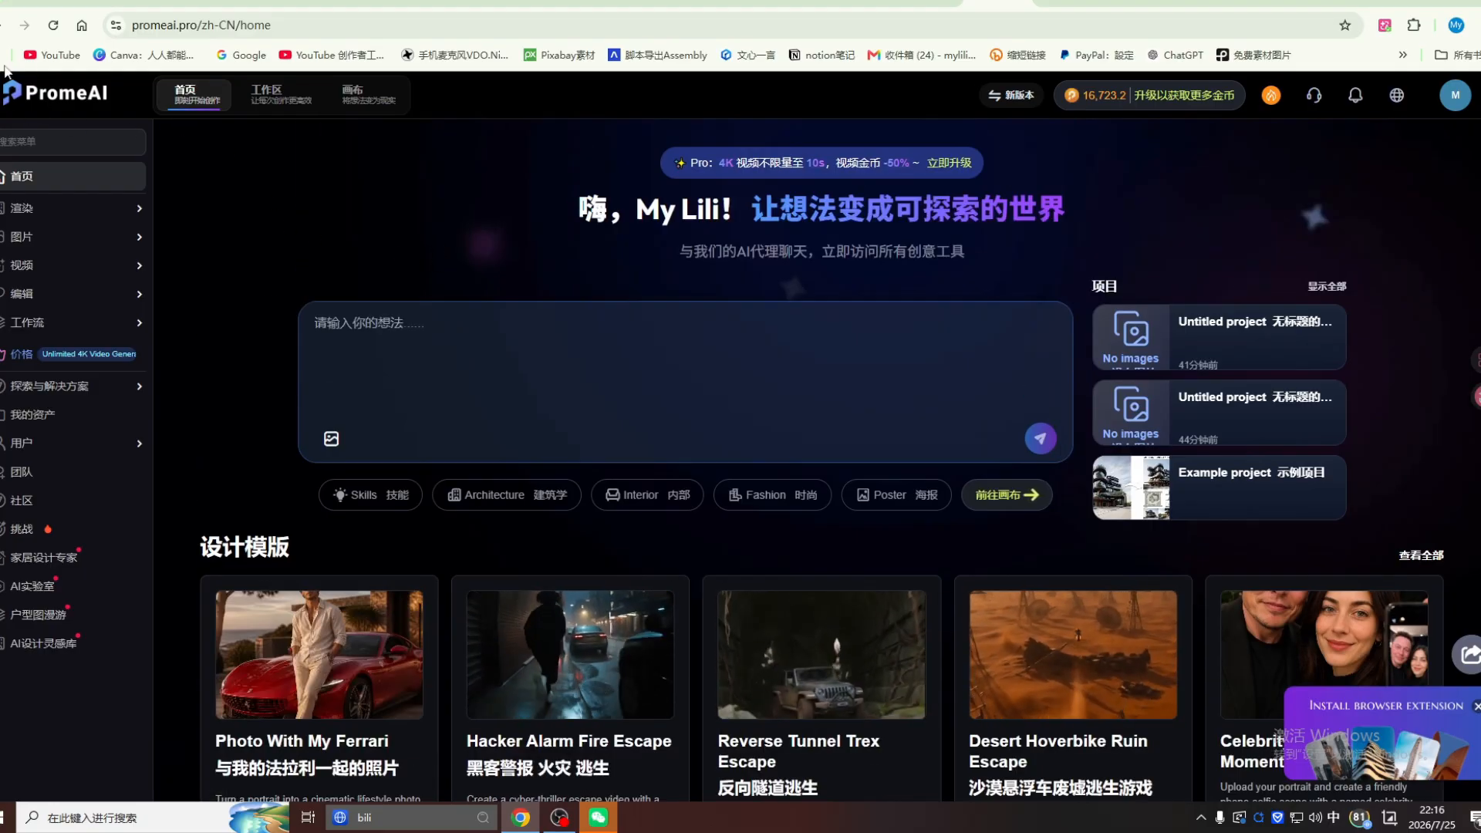
Step: Switch to Topview and examine its home page, from the video agent prompt box through the agent categories and marketing cases to the Short Film cases
click(926, 4)
scroll(598, 318, up, 4)
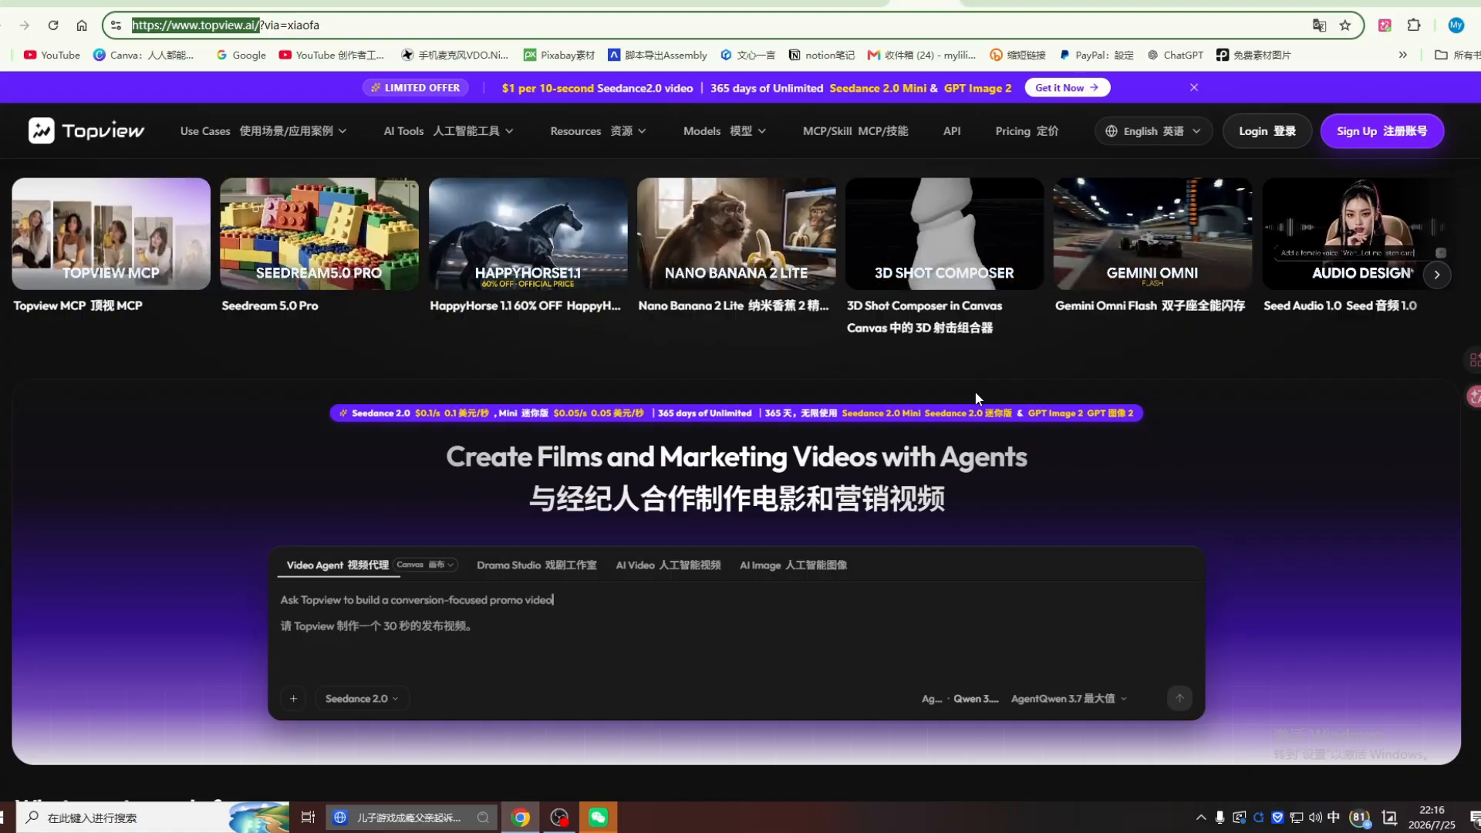
scroll(972, 409, down, 1)
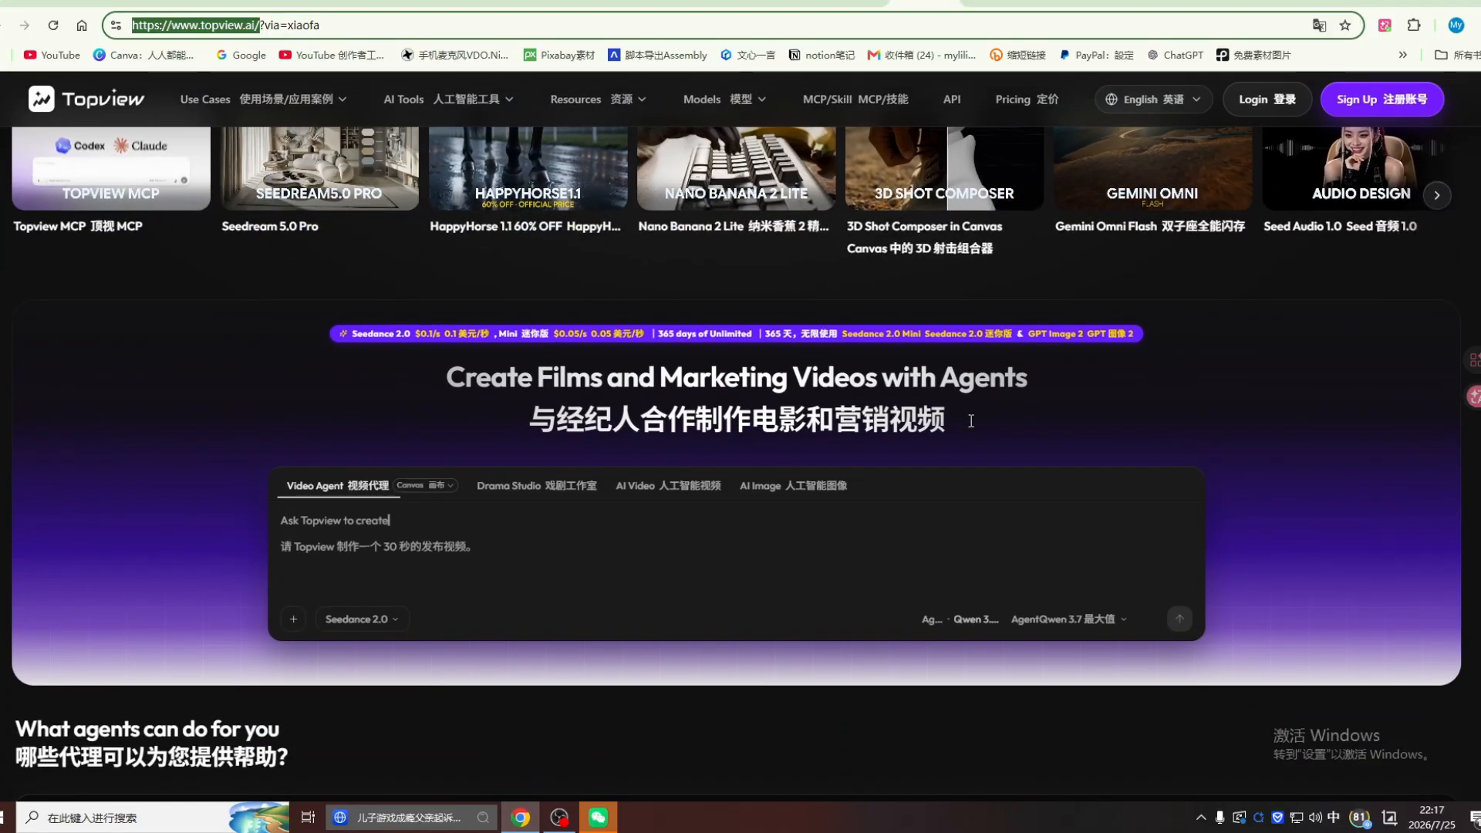
scroll(971, 421, down, 1)
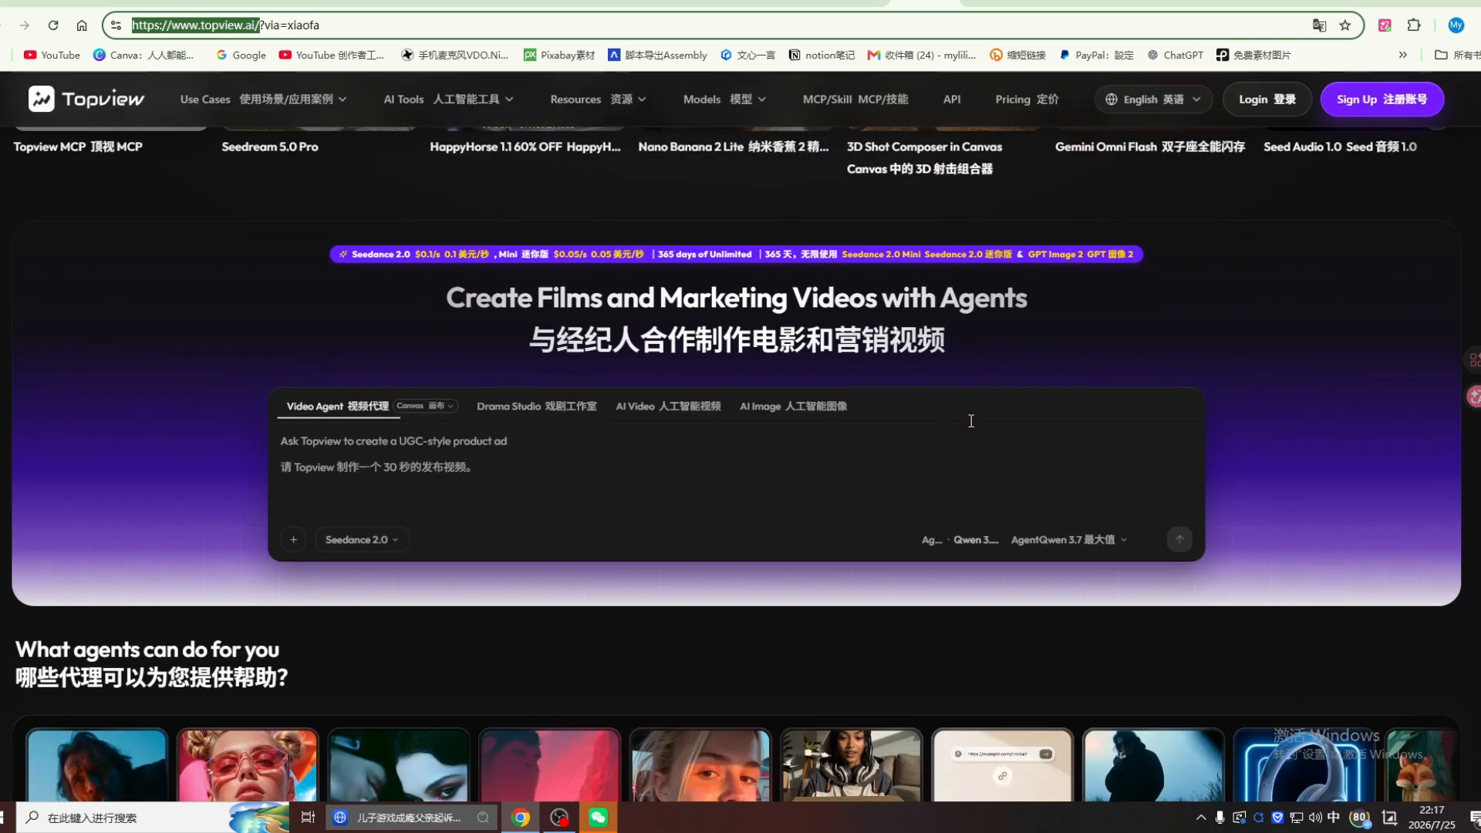
scroll(971, 422, down, 2)
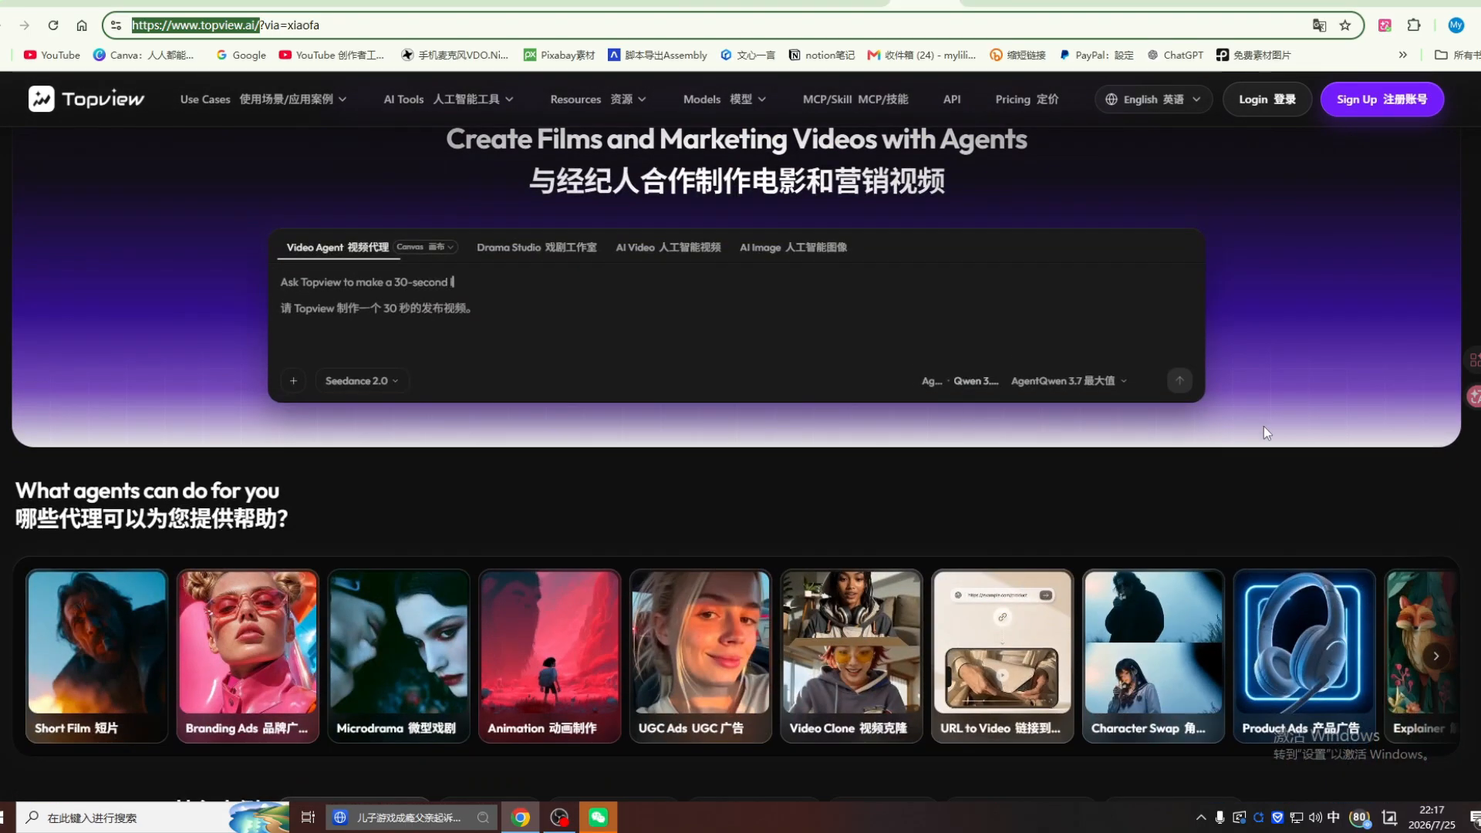
scroll(1449, 445, down, 1)
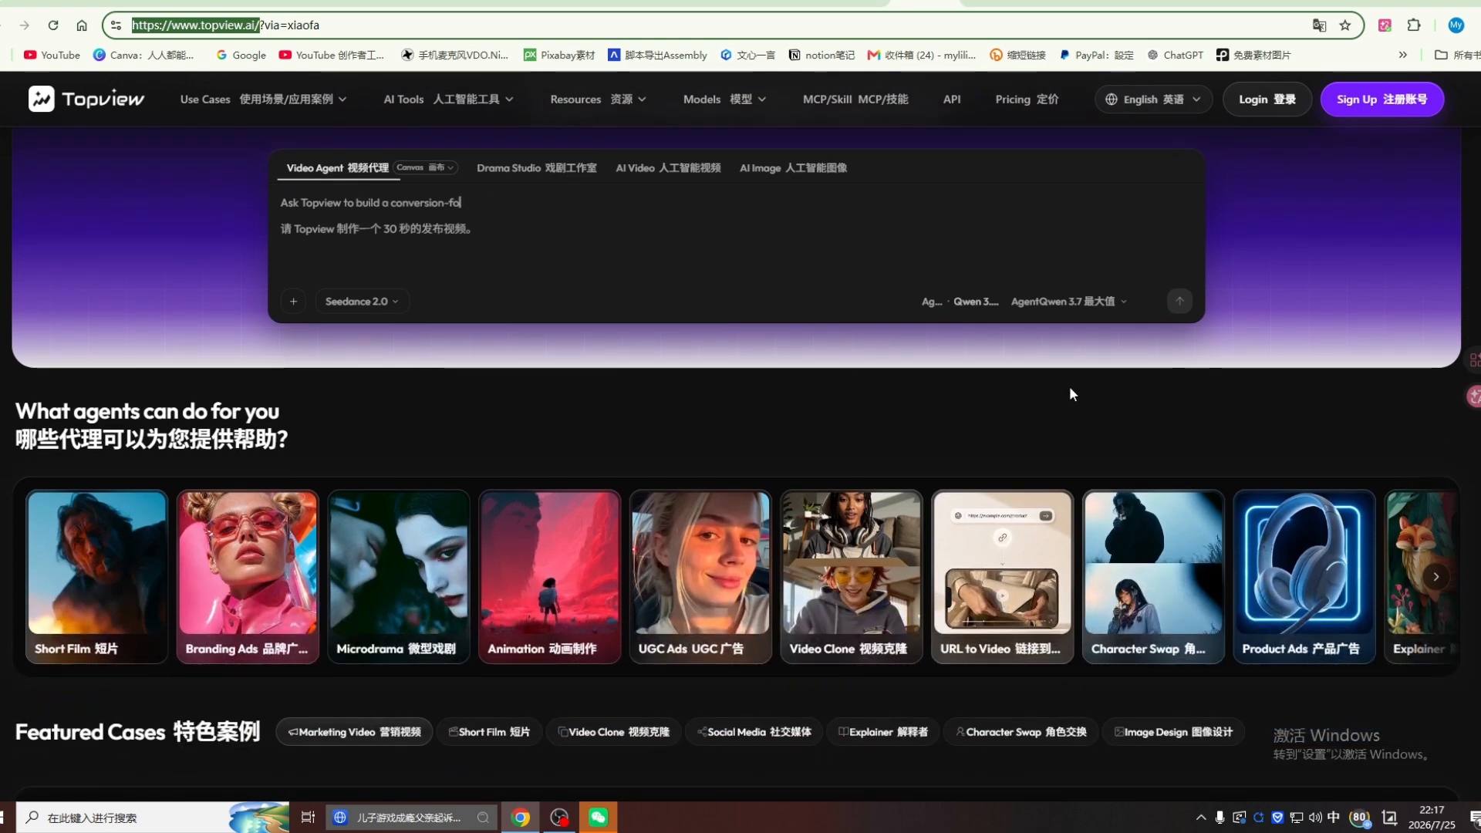
scroll(1070, 385, down, 1)
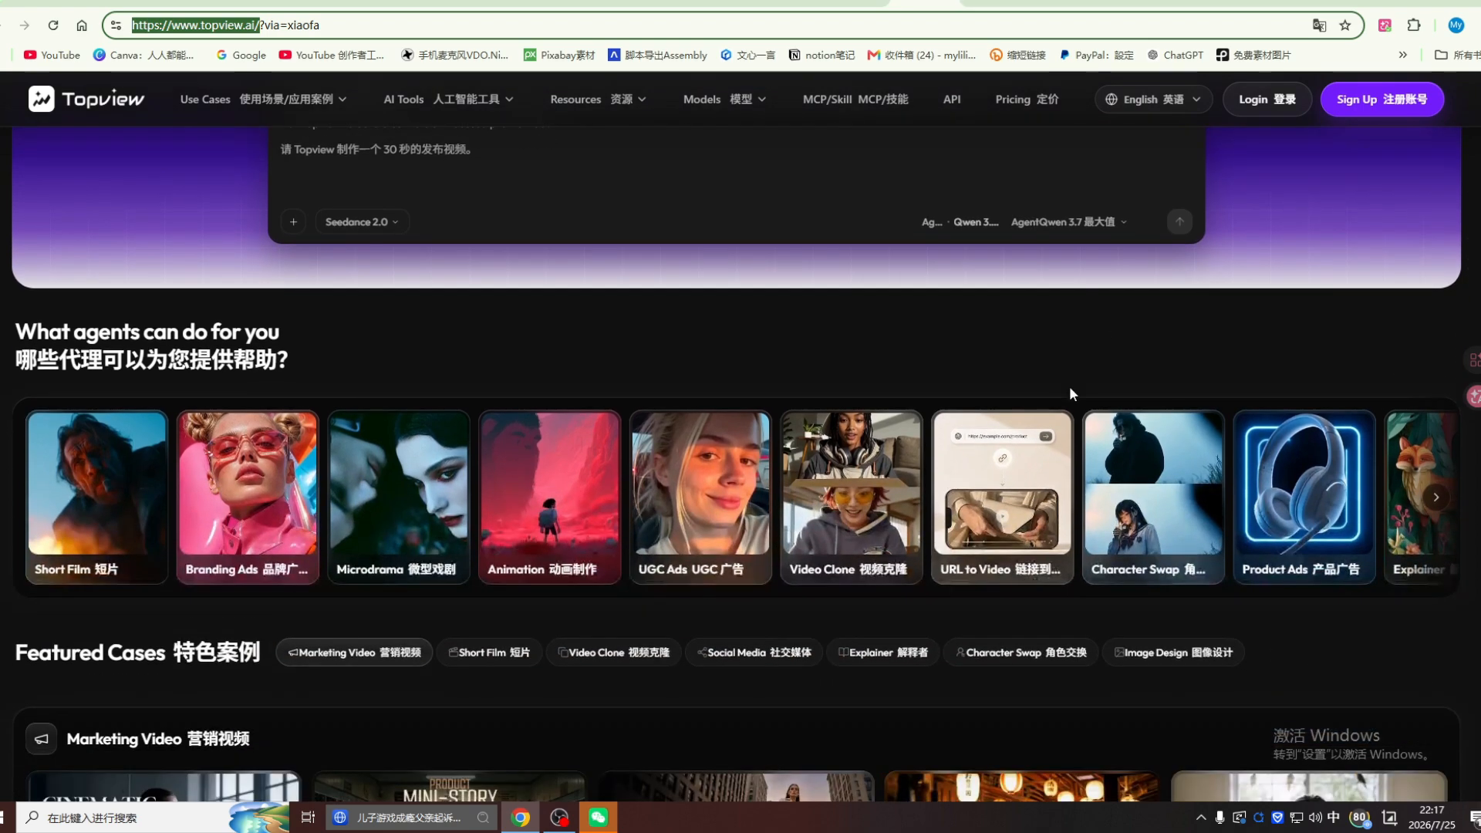
scroll(1090, 382, down, 1)
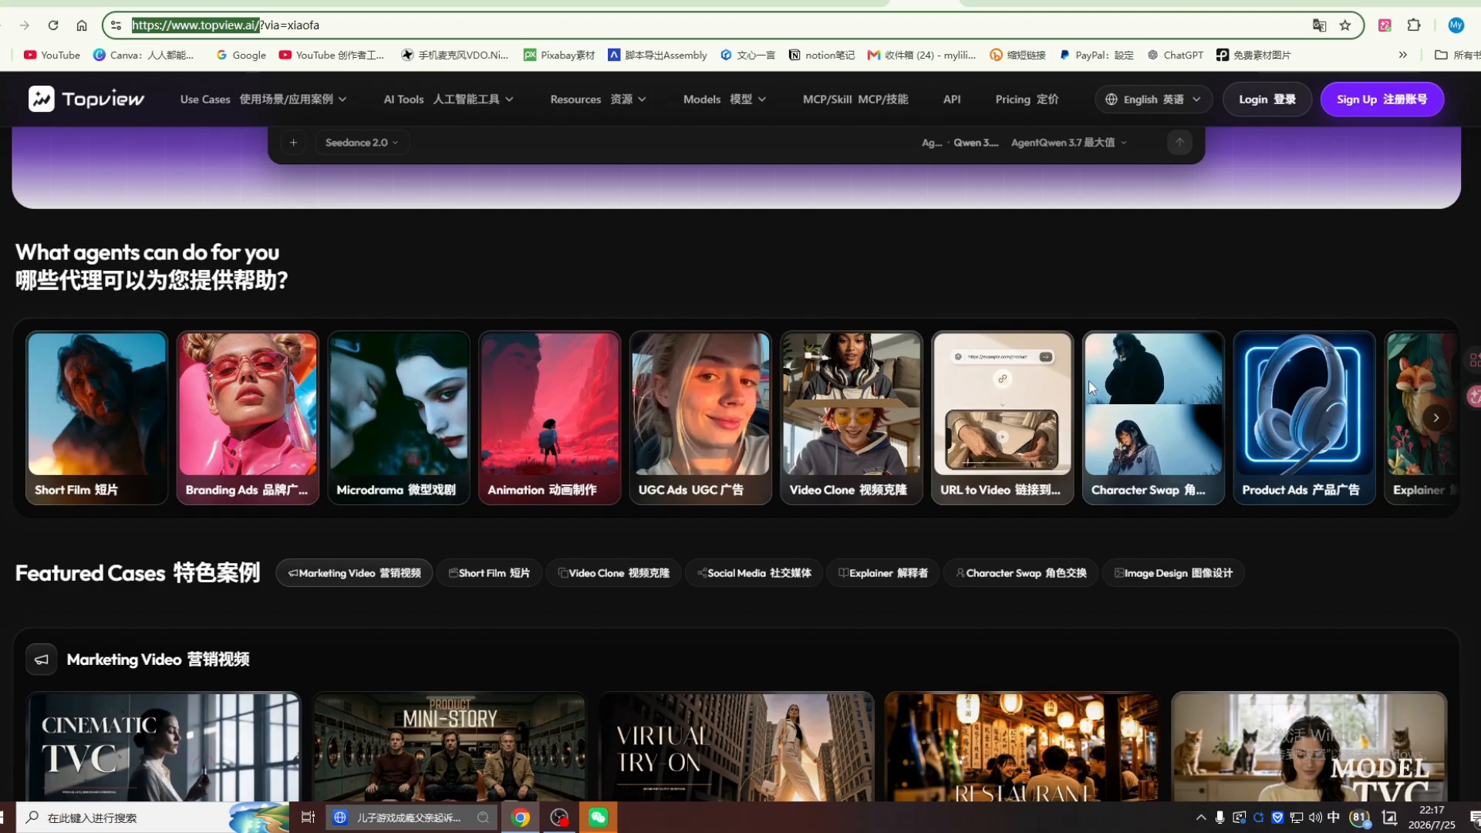
scroll(1090, 381, down, 2)
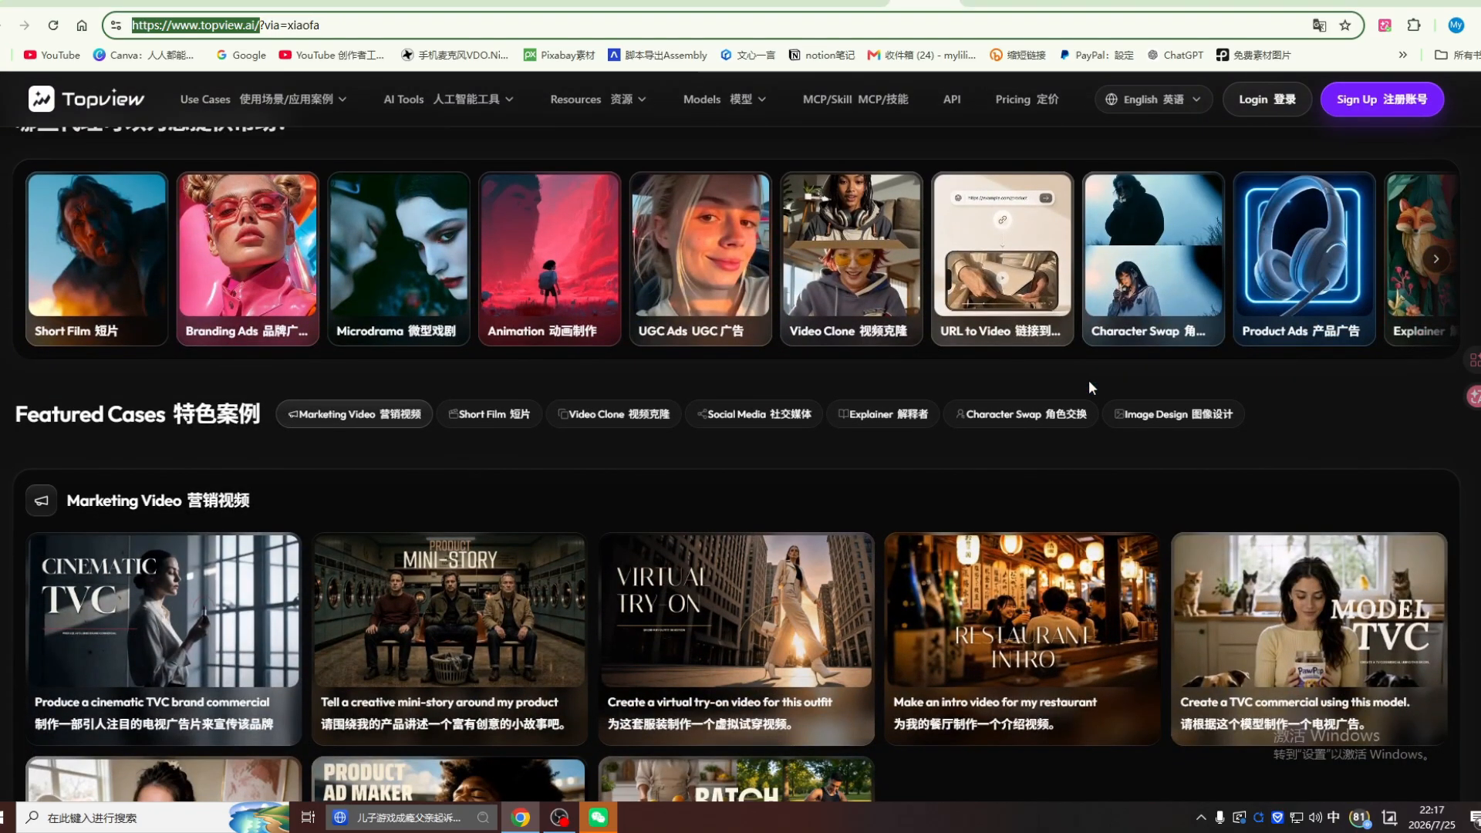
scroll(1089, 382, down, 1)
scroll(738, 422, down, 2)
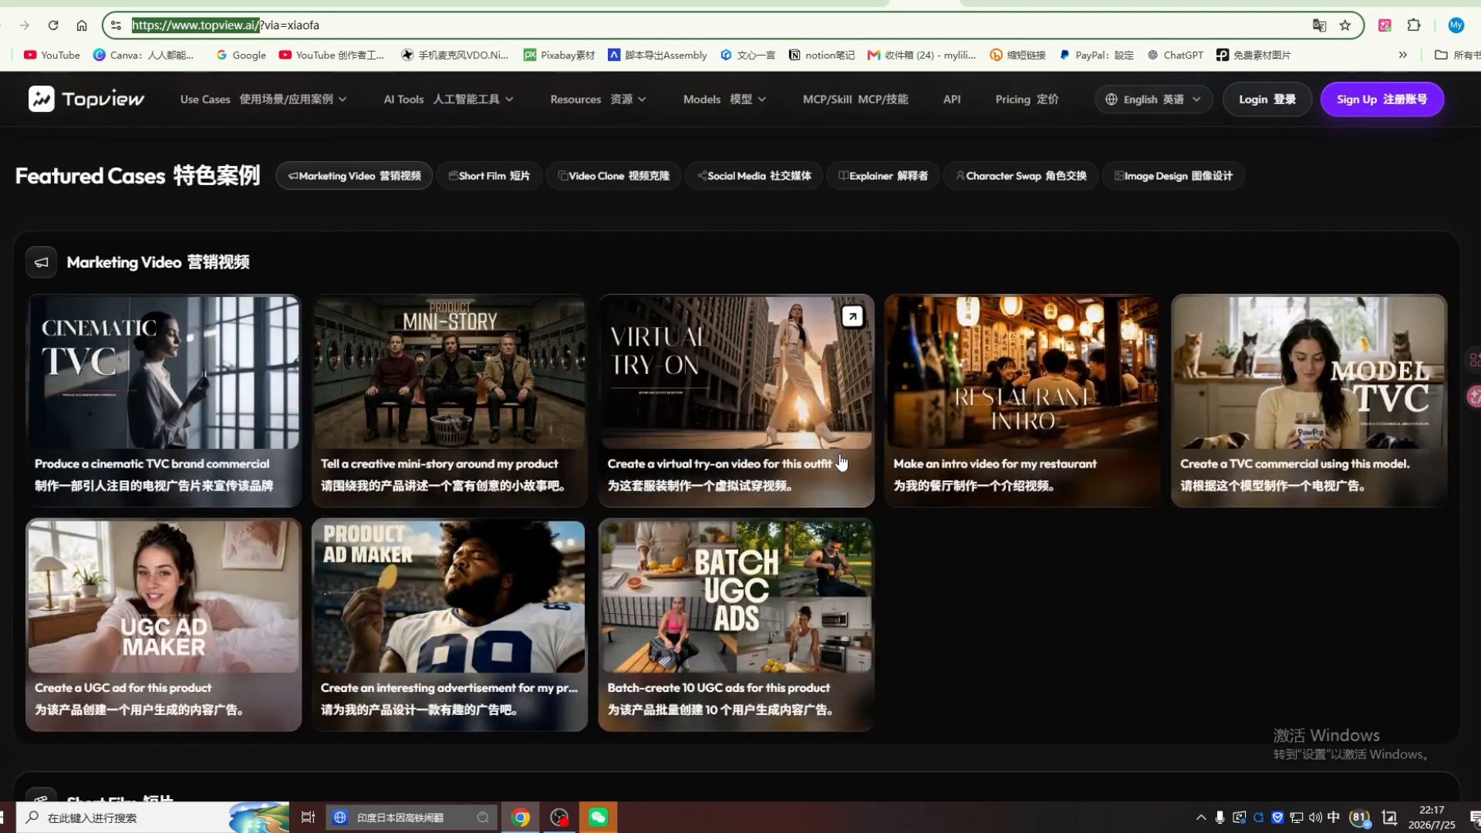
scroll(842, 462, down, 2)
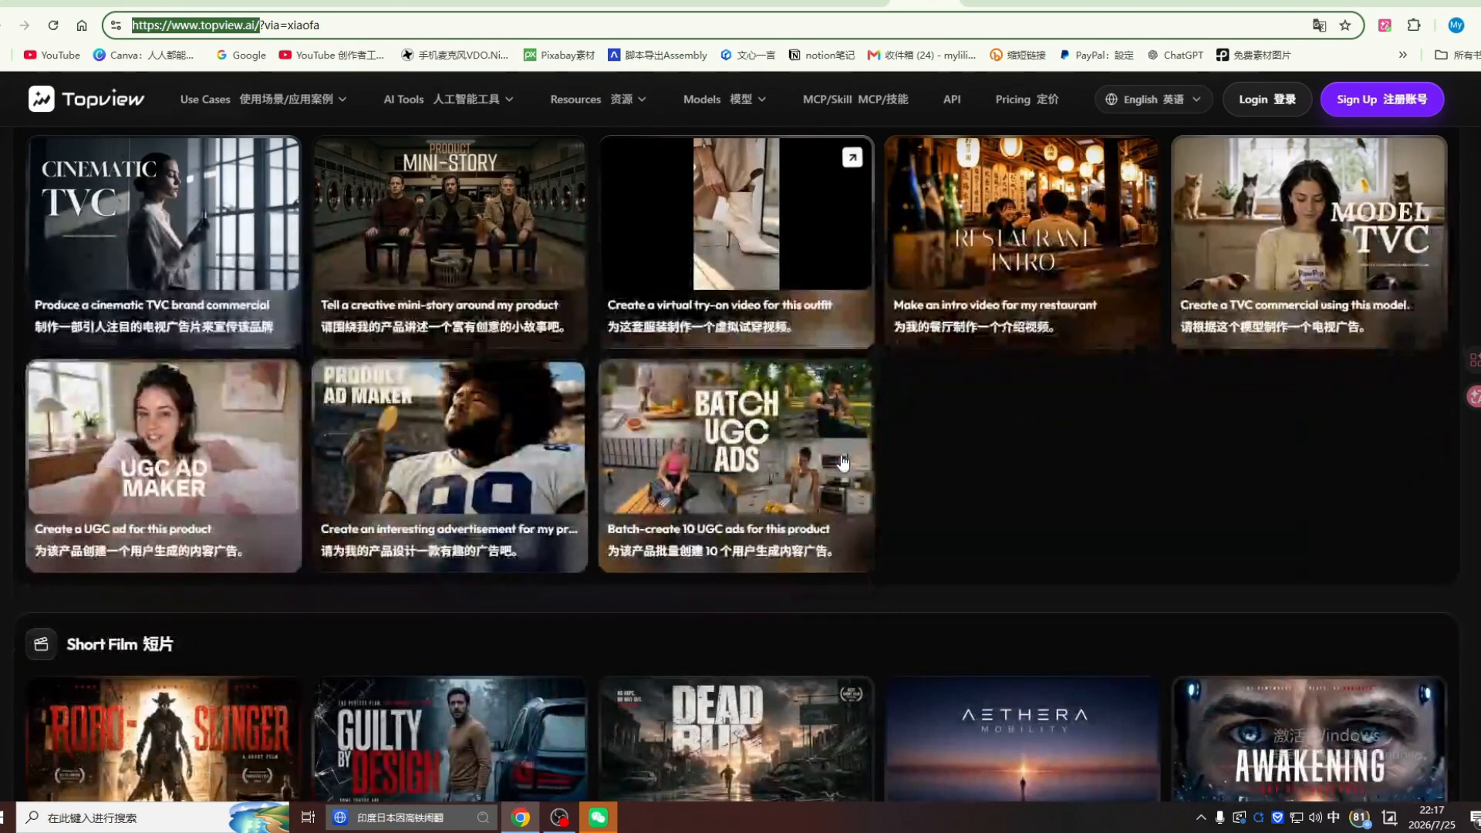
Step: Return to PromeAI and examine its design templates, tutorial section, latest news and update banner down to the community gallery
click(997, 4)
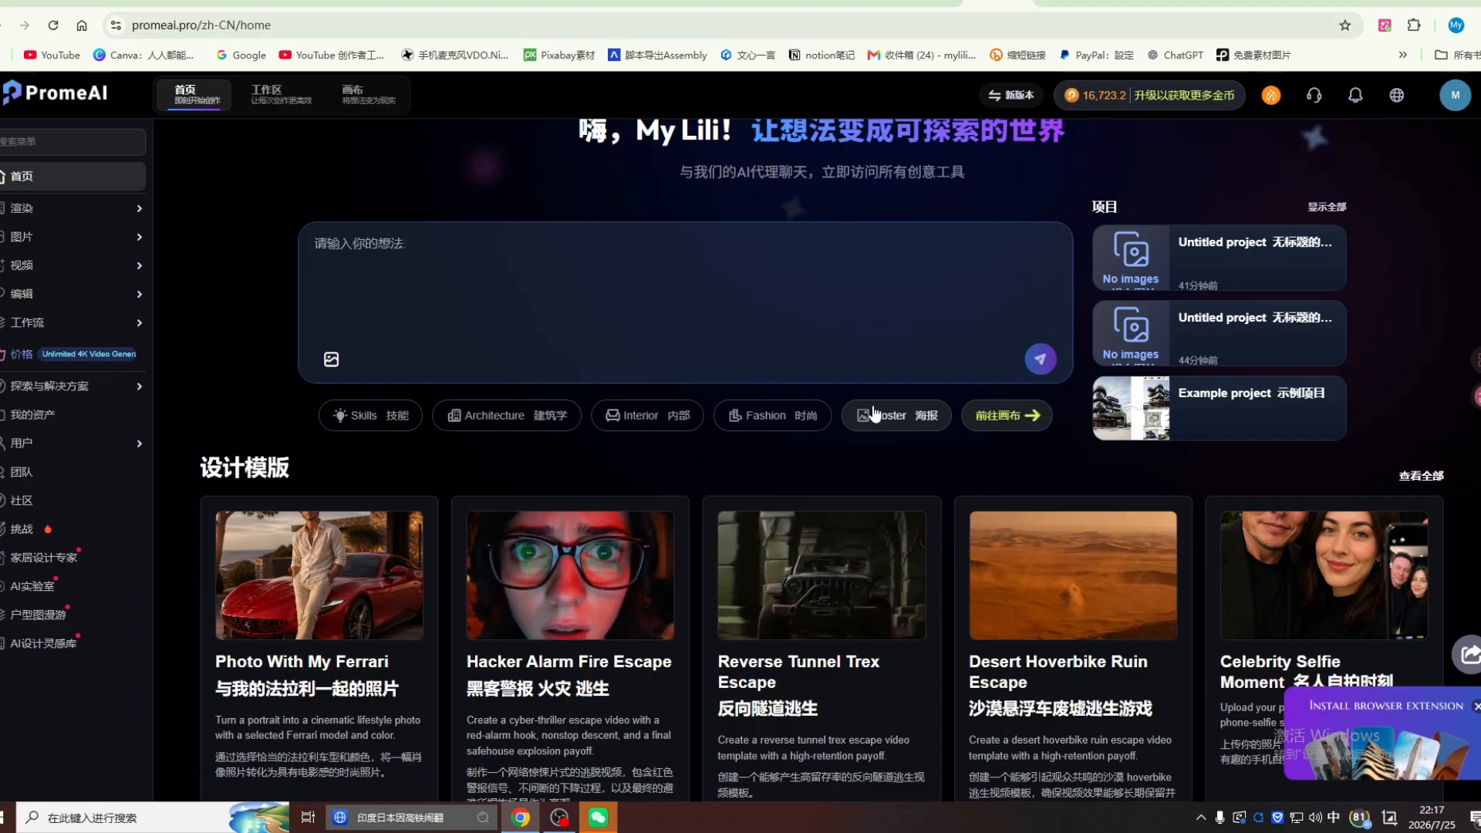
scroll(874, 407, down, 1)
scroll(873, 405, down, 1)
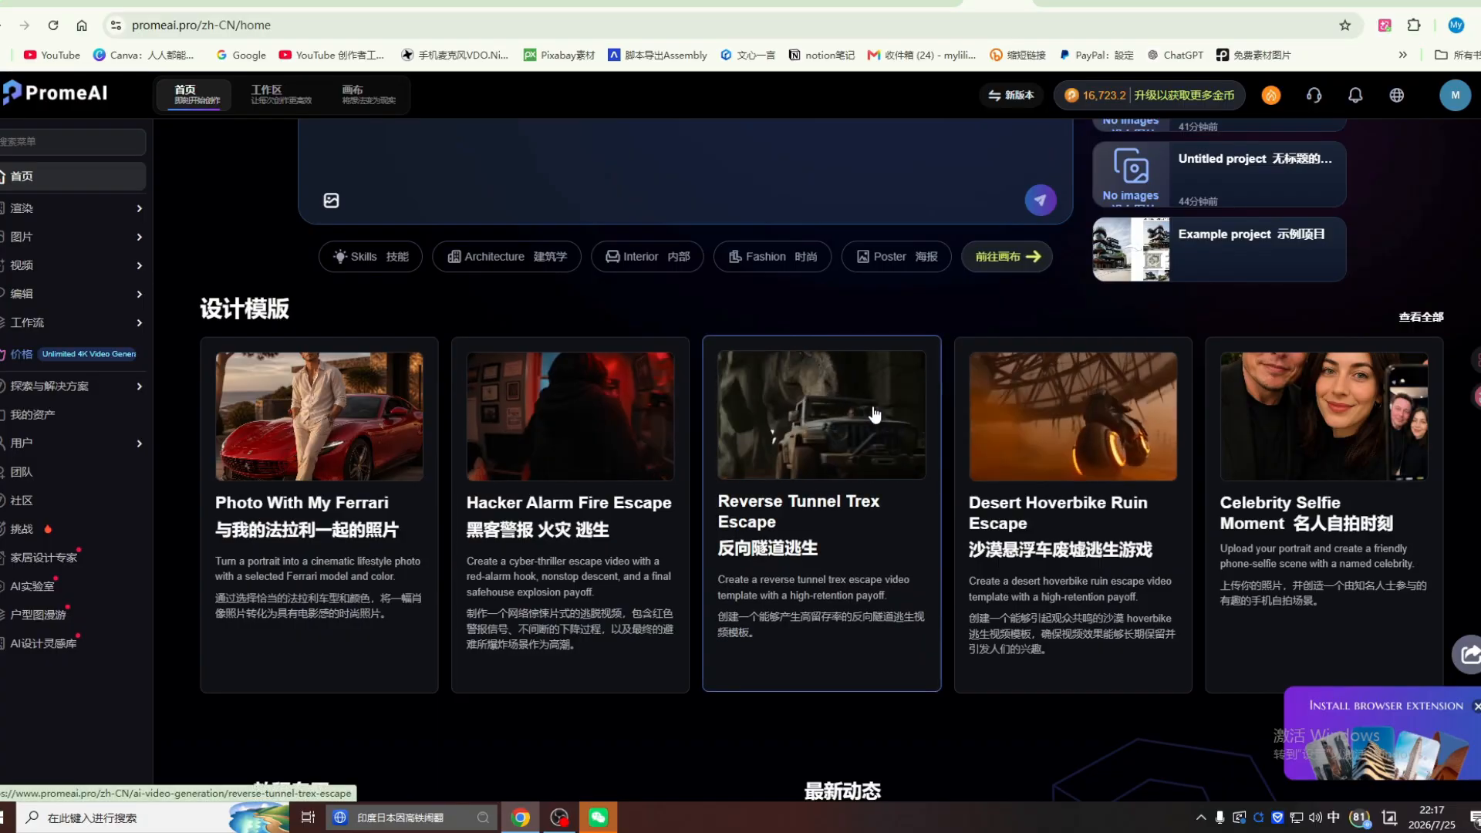
scroll(875, 415, down, 1)
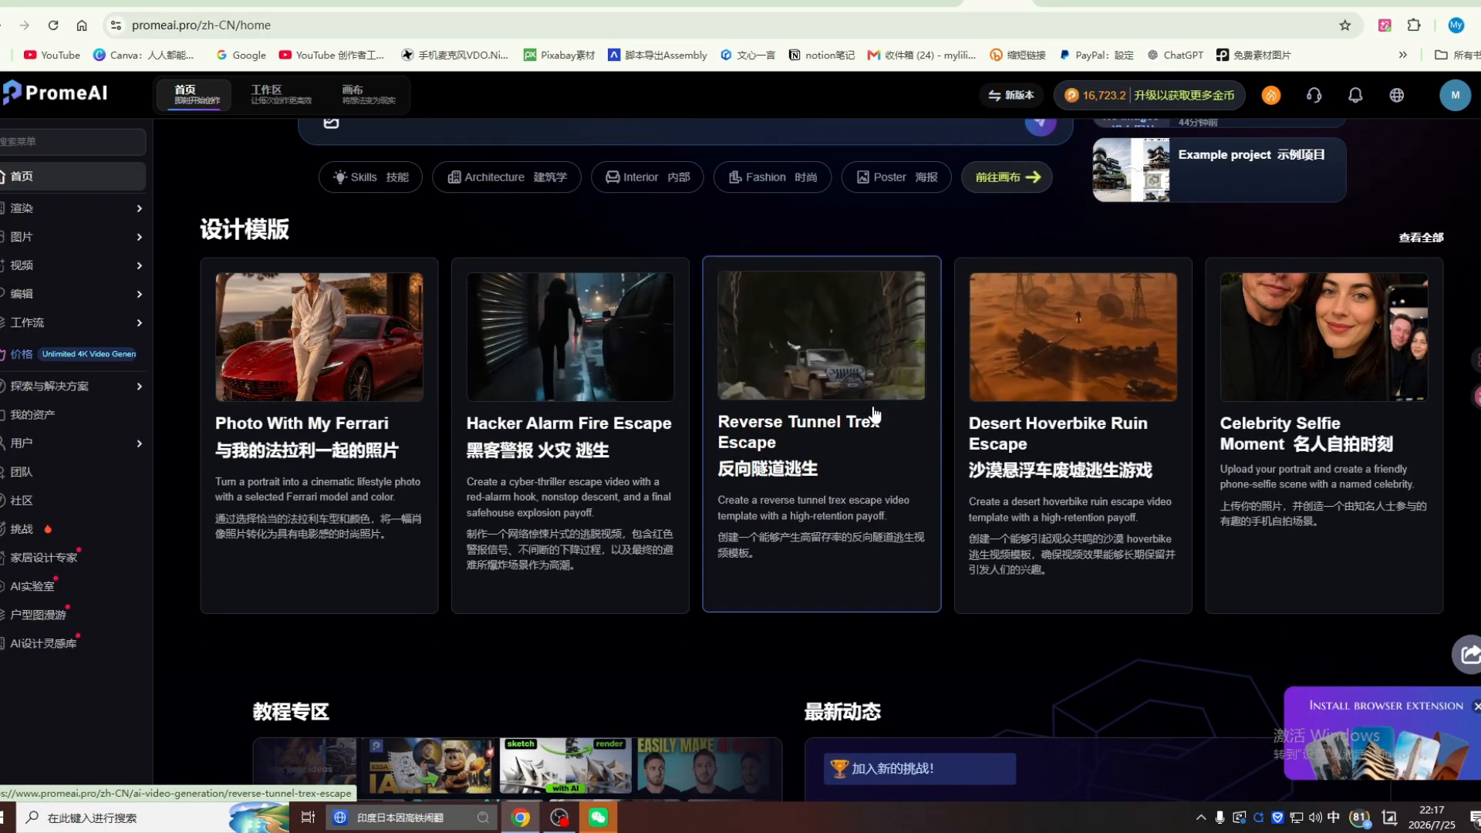
scroll(875, 415, down, 1)
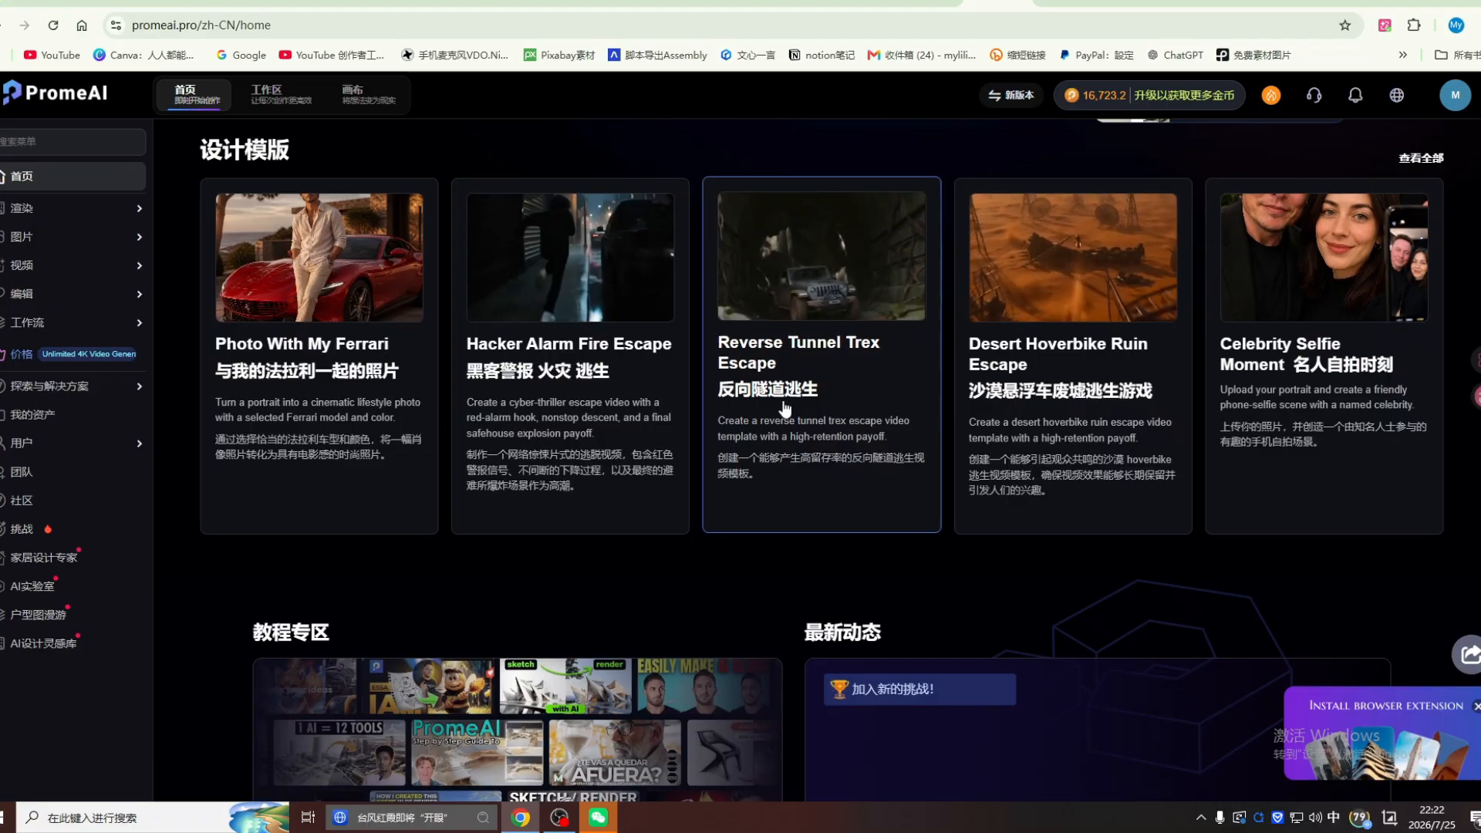
scroll(780, 484, down, 2)
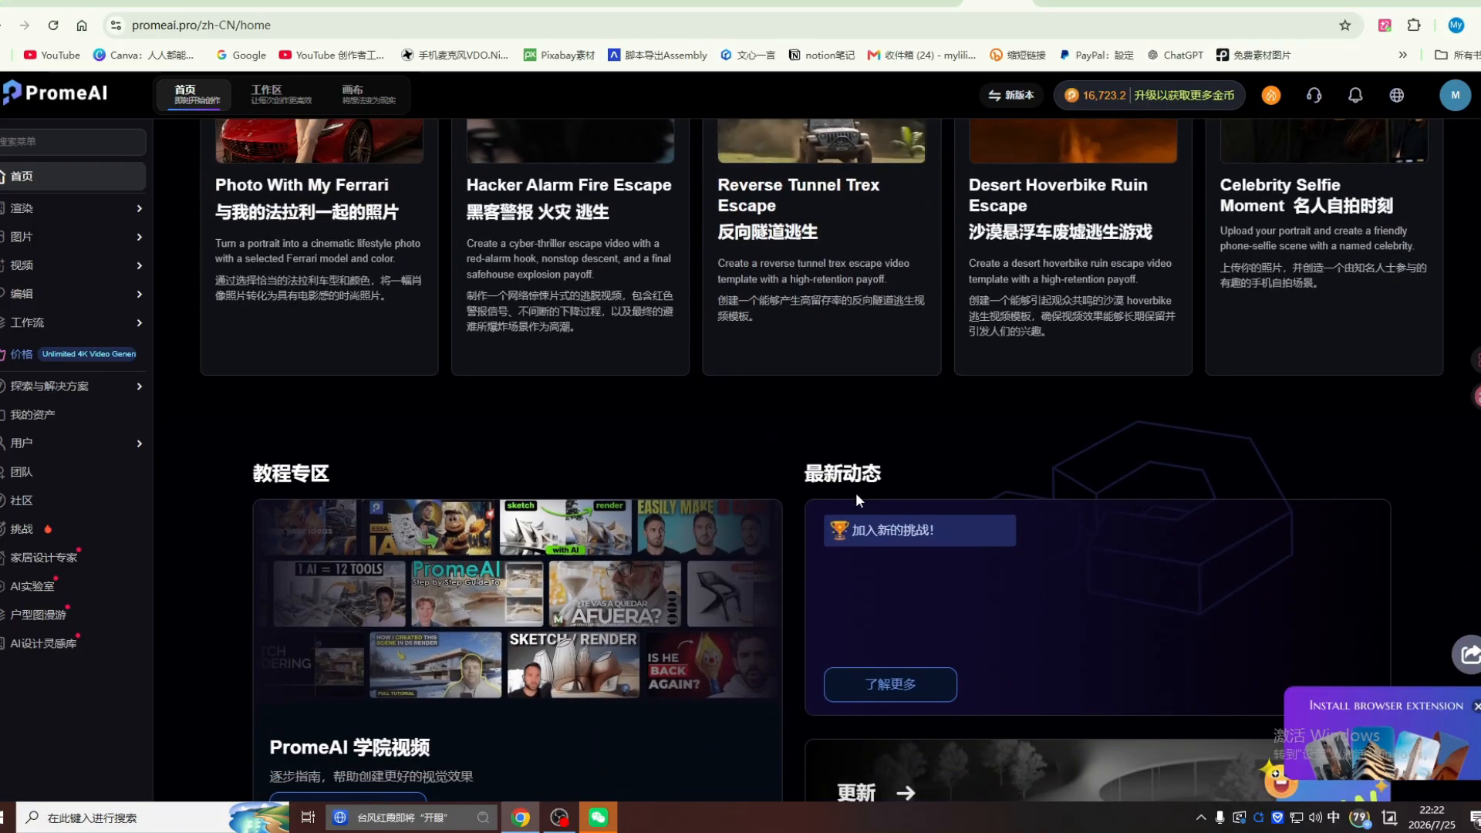
scroll(855, 492, down, 2)
scroll(1159, 497, down, 1)
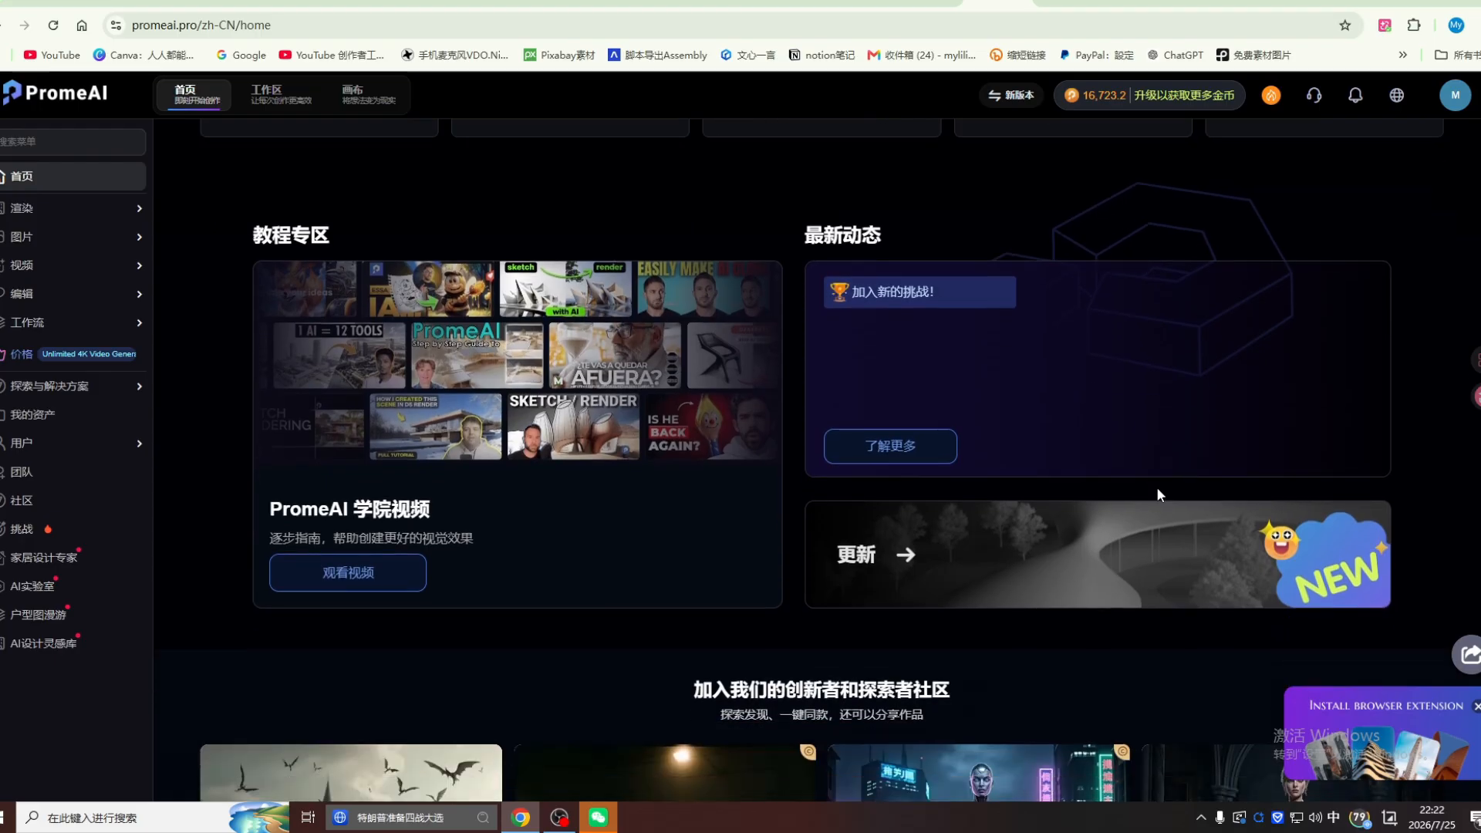
scroll(1157, 494, down, 1)
click(1157, 515)
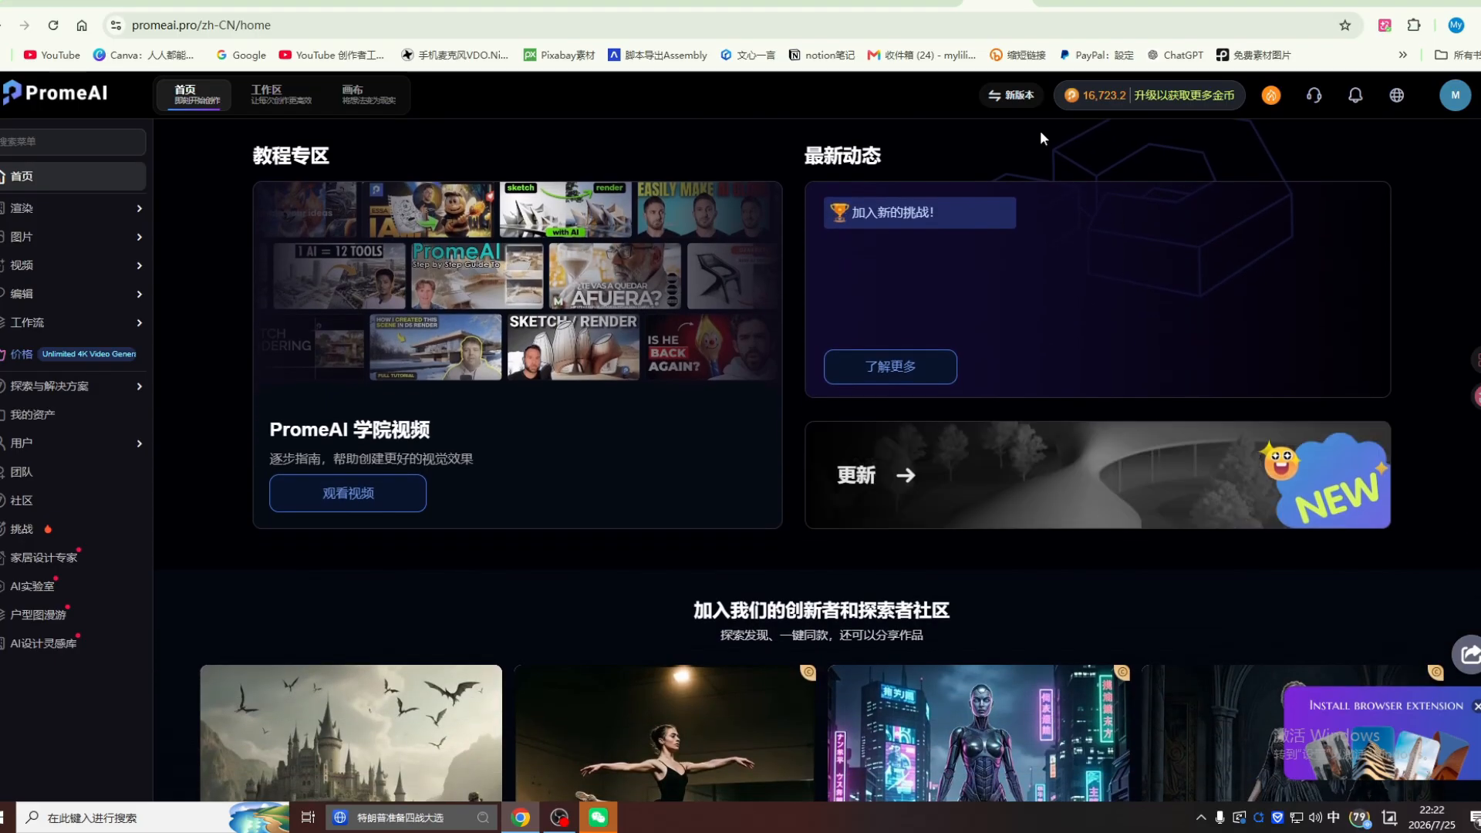
scroll(774, 522, down, 3)
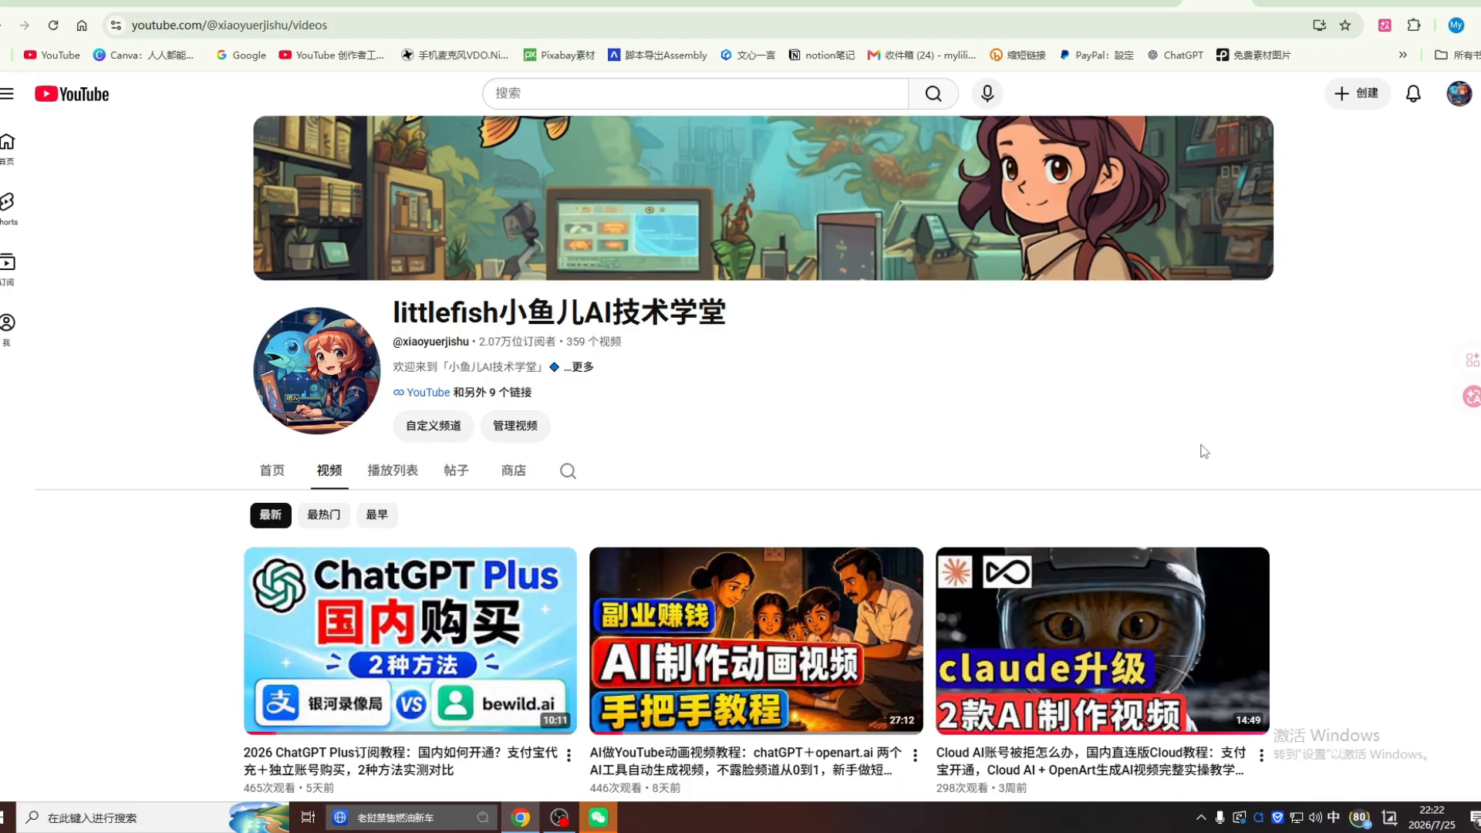
Step: Switch to the AI tutorial YouTube channel and view its latest videos
scroll(1127, 483, down, 1)
scroll(1410, 497, down, 1)
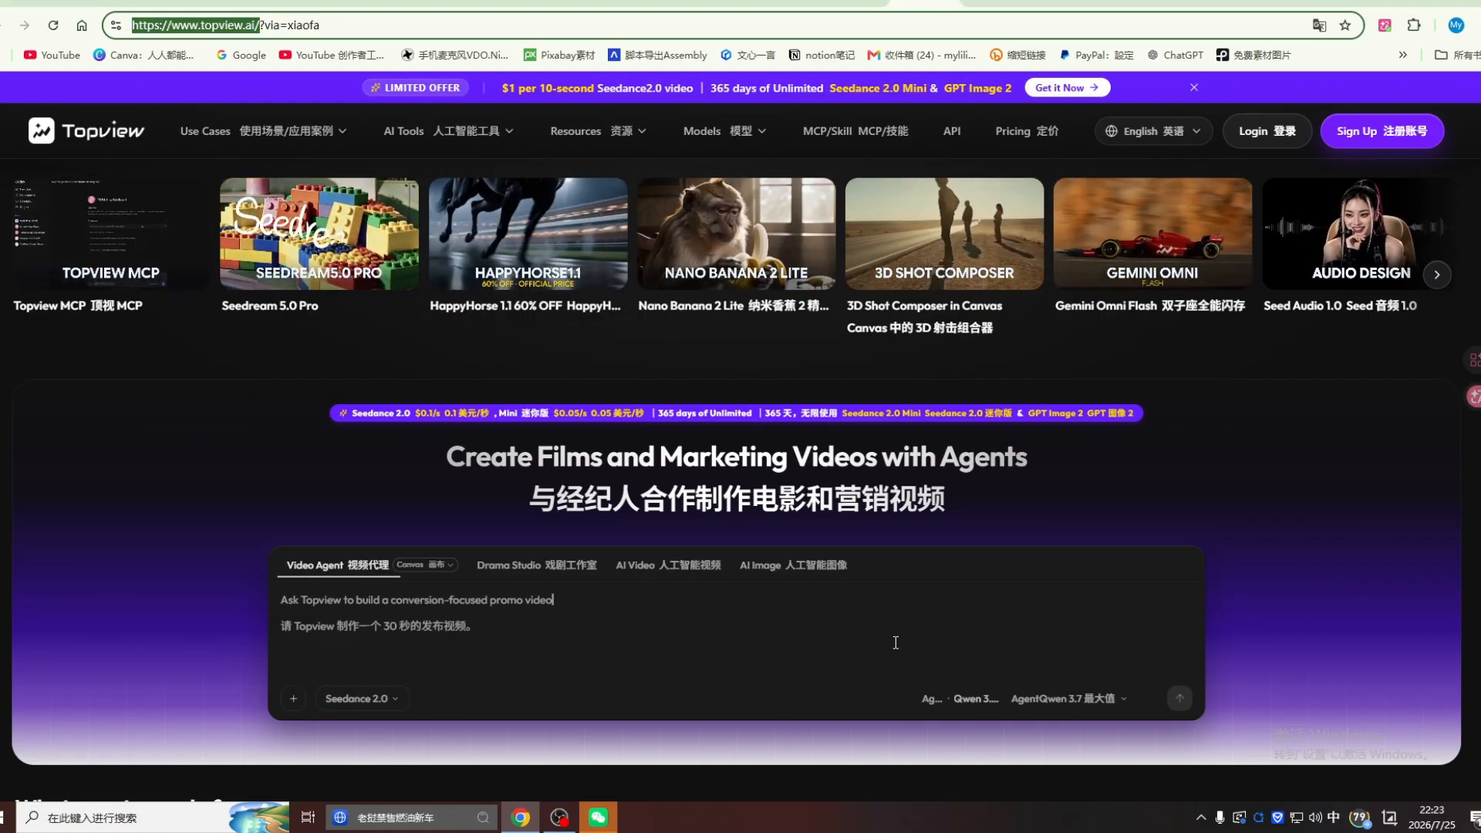
Step: Review Topview's video agent prompt box, its "What agents can do for you" categories and the featured Marketing Video cases
scroll(896, 642, down, 1)
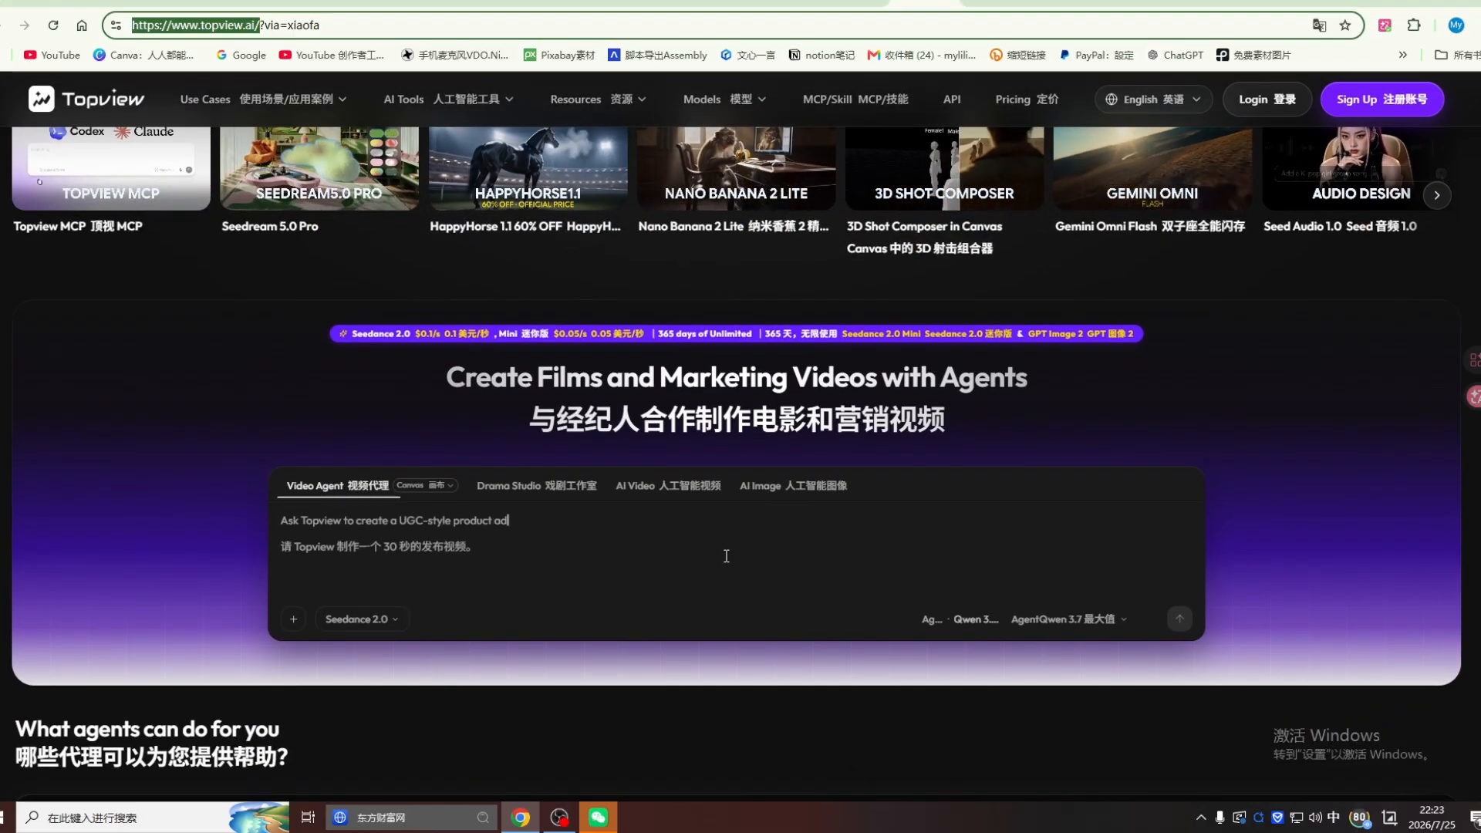
scroll(764, 540, down, 1)
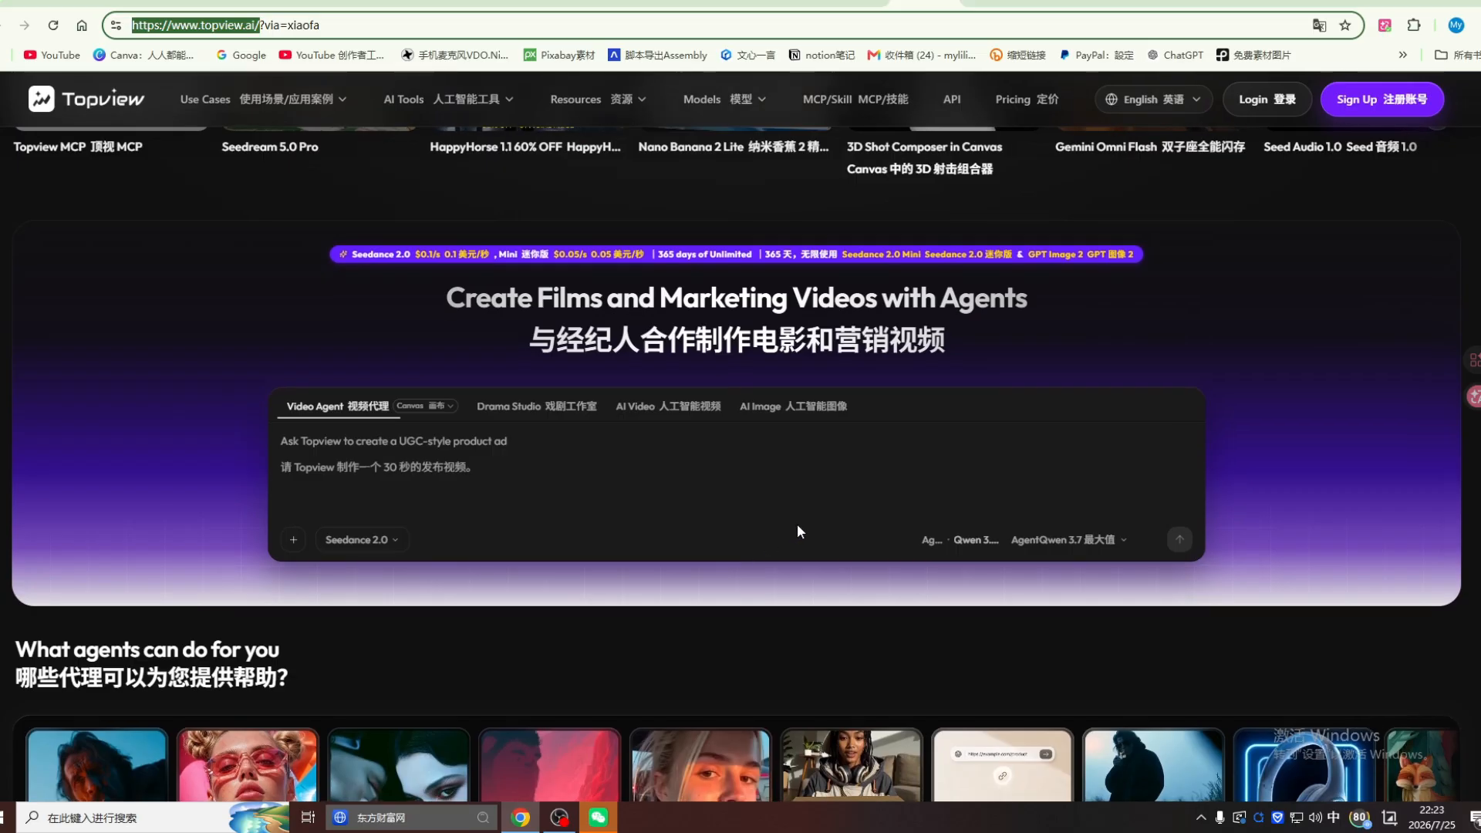
scroll(798, 528, down, 1)
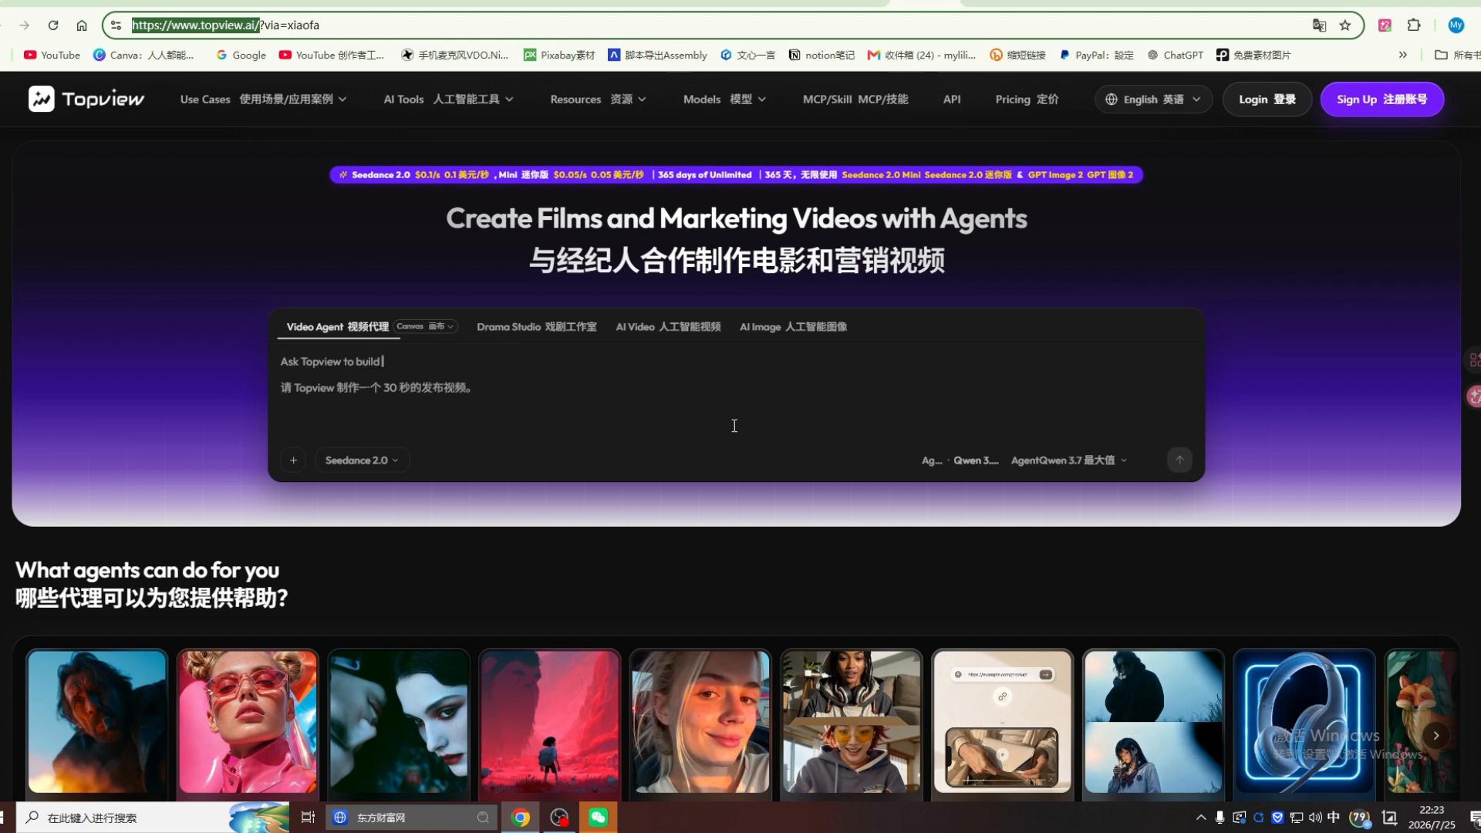
scroll(735, 426, down, 1)
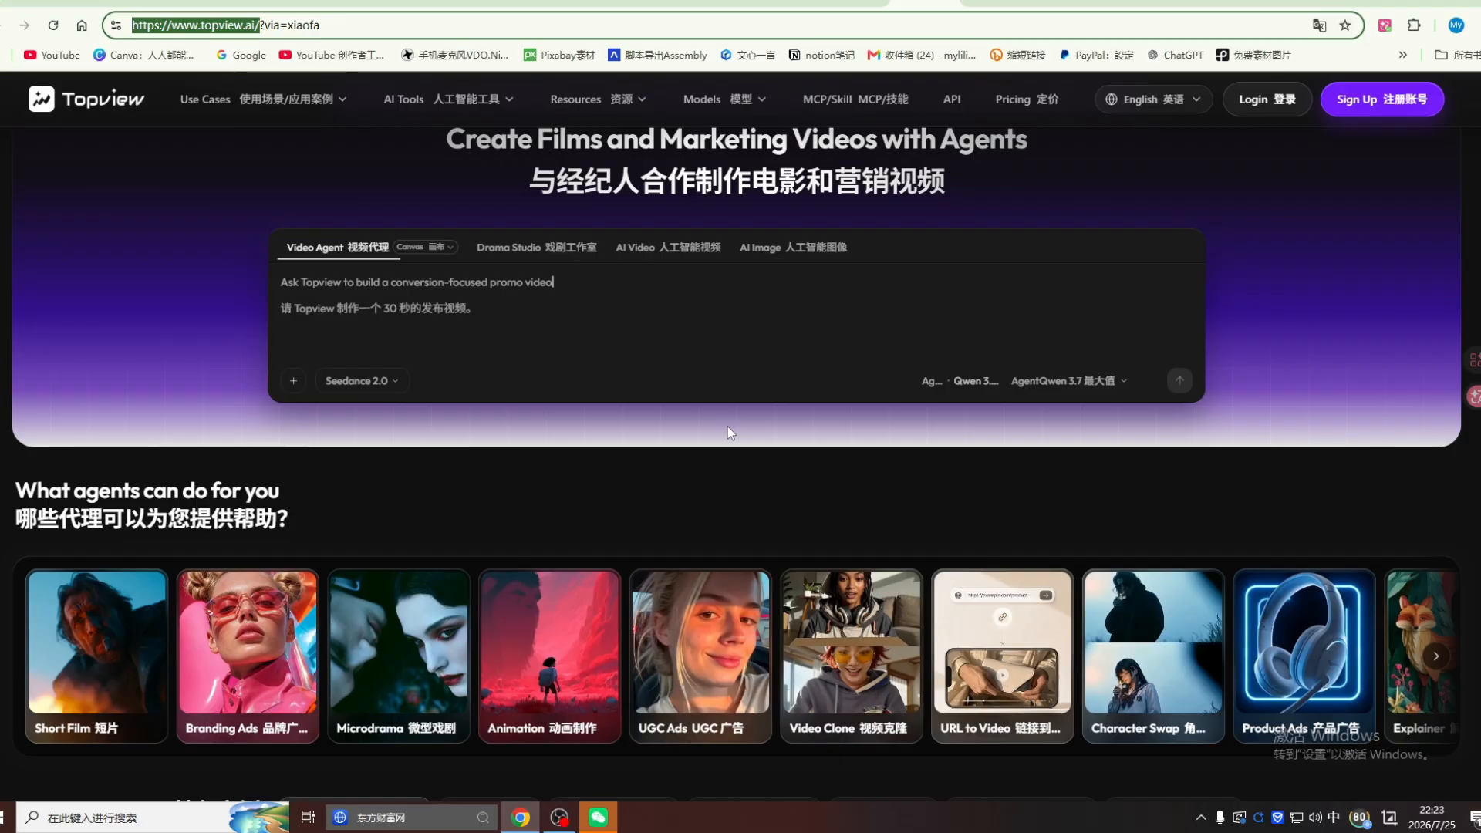
scroll(728, 431, down, 1)
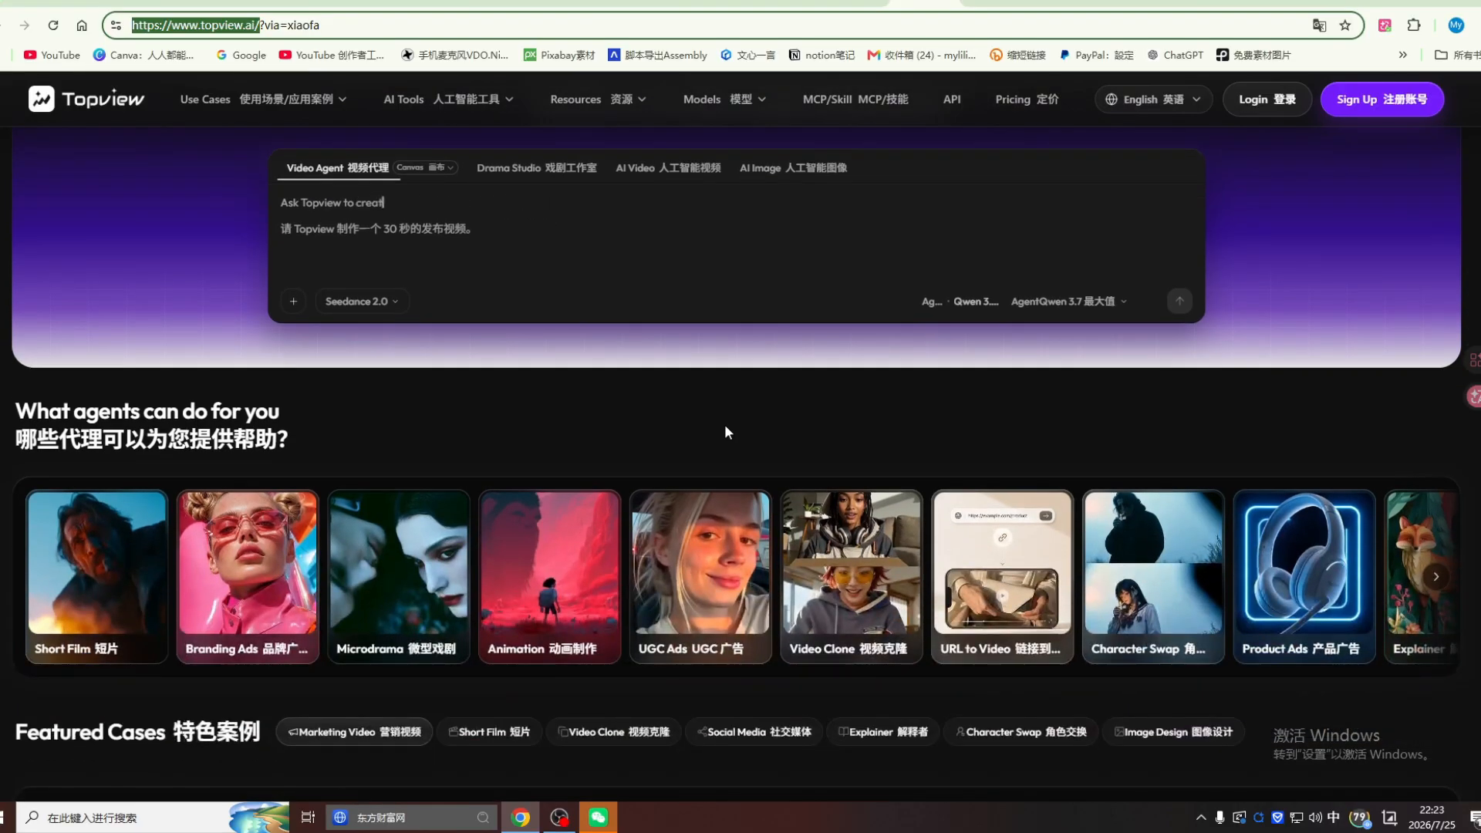
scroll(715, 425, down, 1)
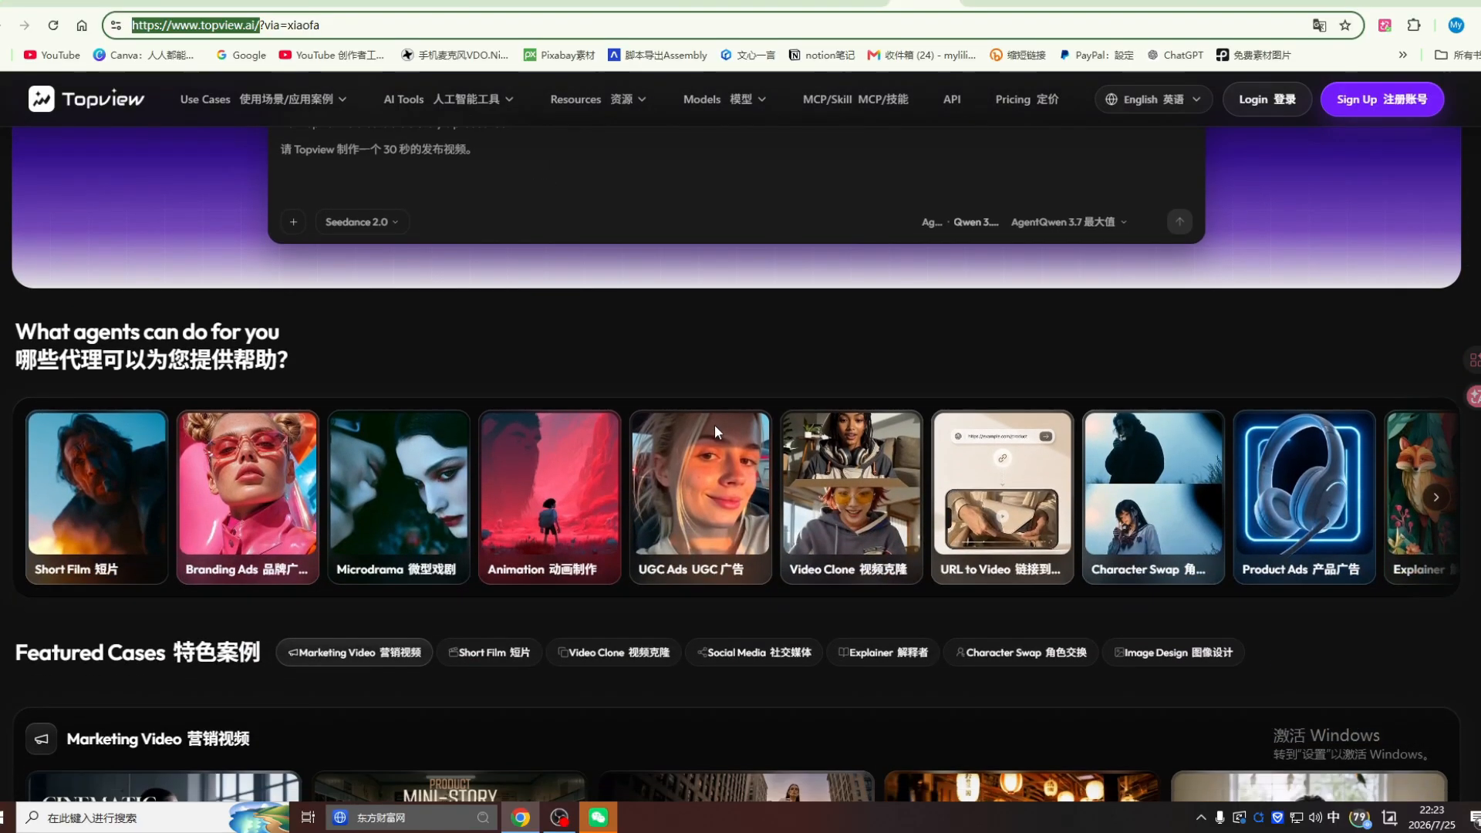
scroll(714, 424, down, 1)
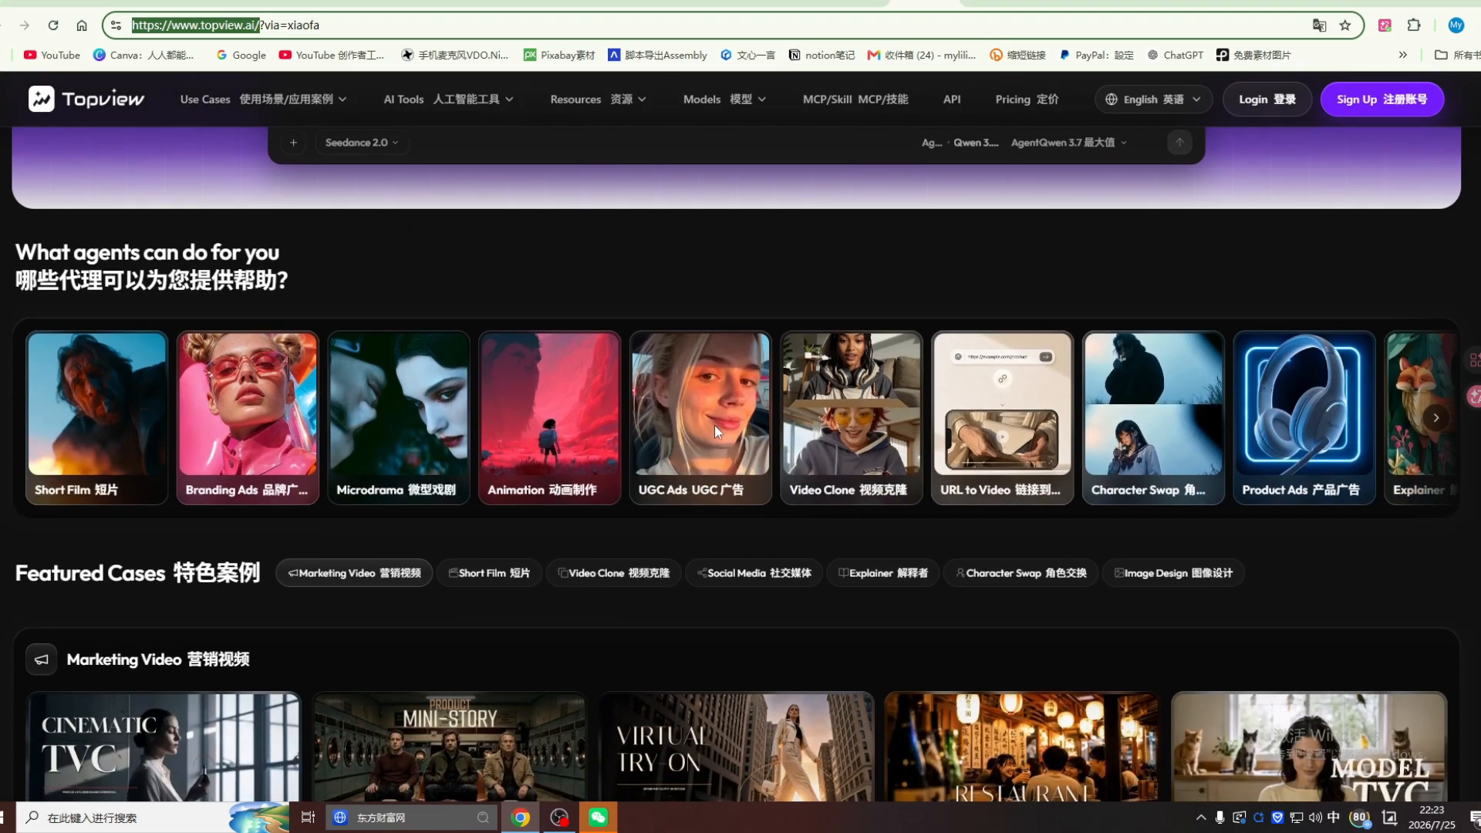
scroll(714, 424, down, 1)
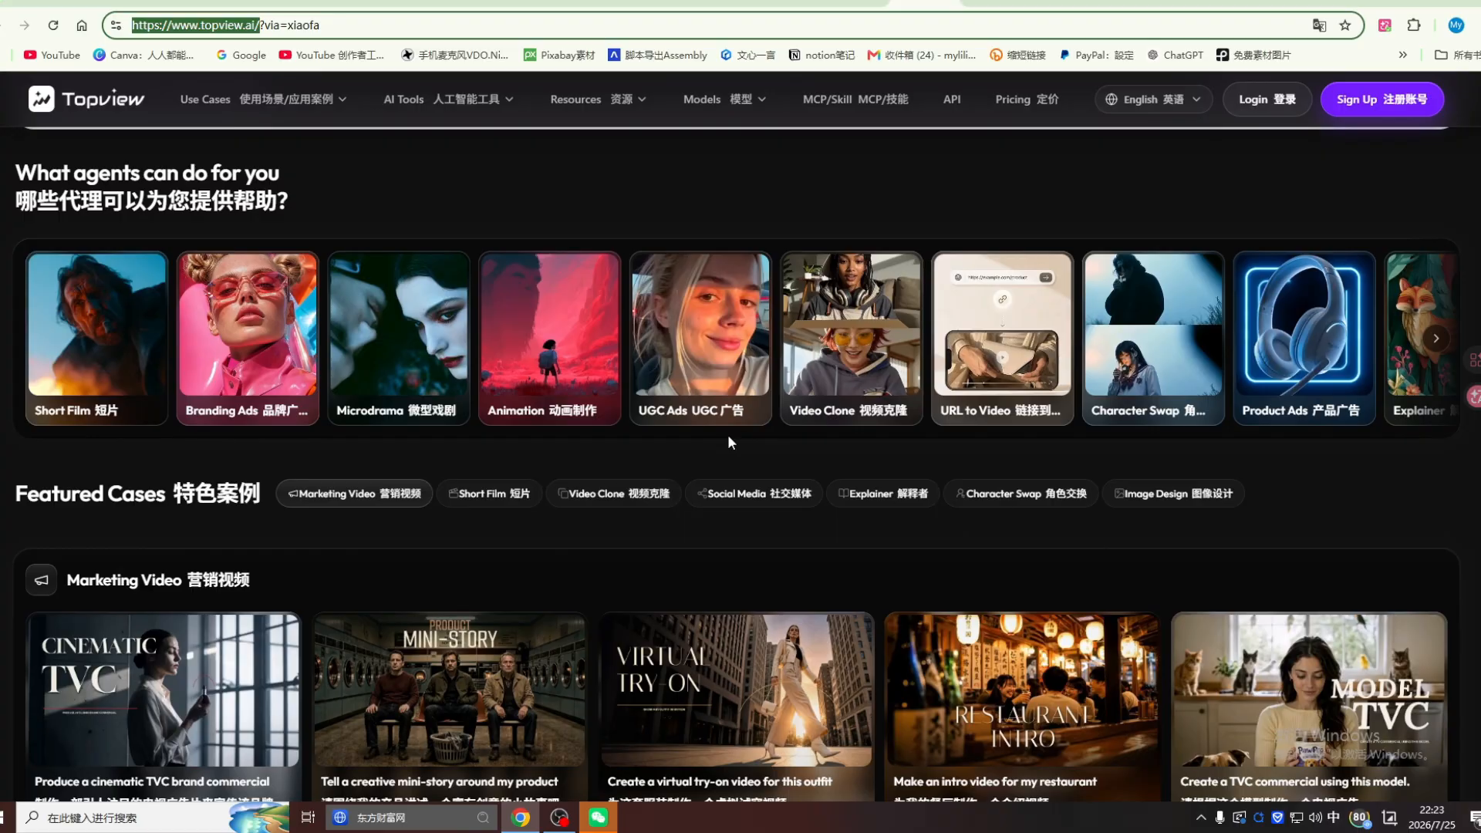
scroll(729, 434, down, 1)
Step: Switch back to PromeAI and browse the AI-generated images in the creators' community gallery on its home page
scroll(728, 433, down, 1)
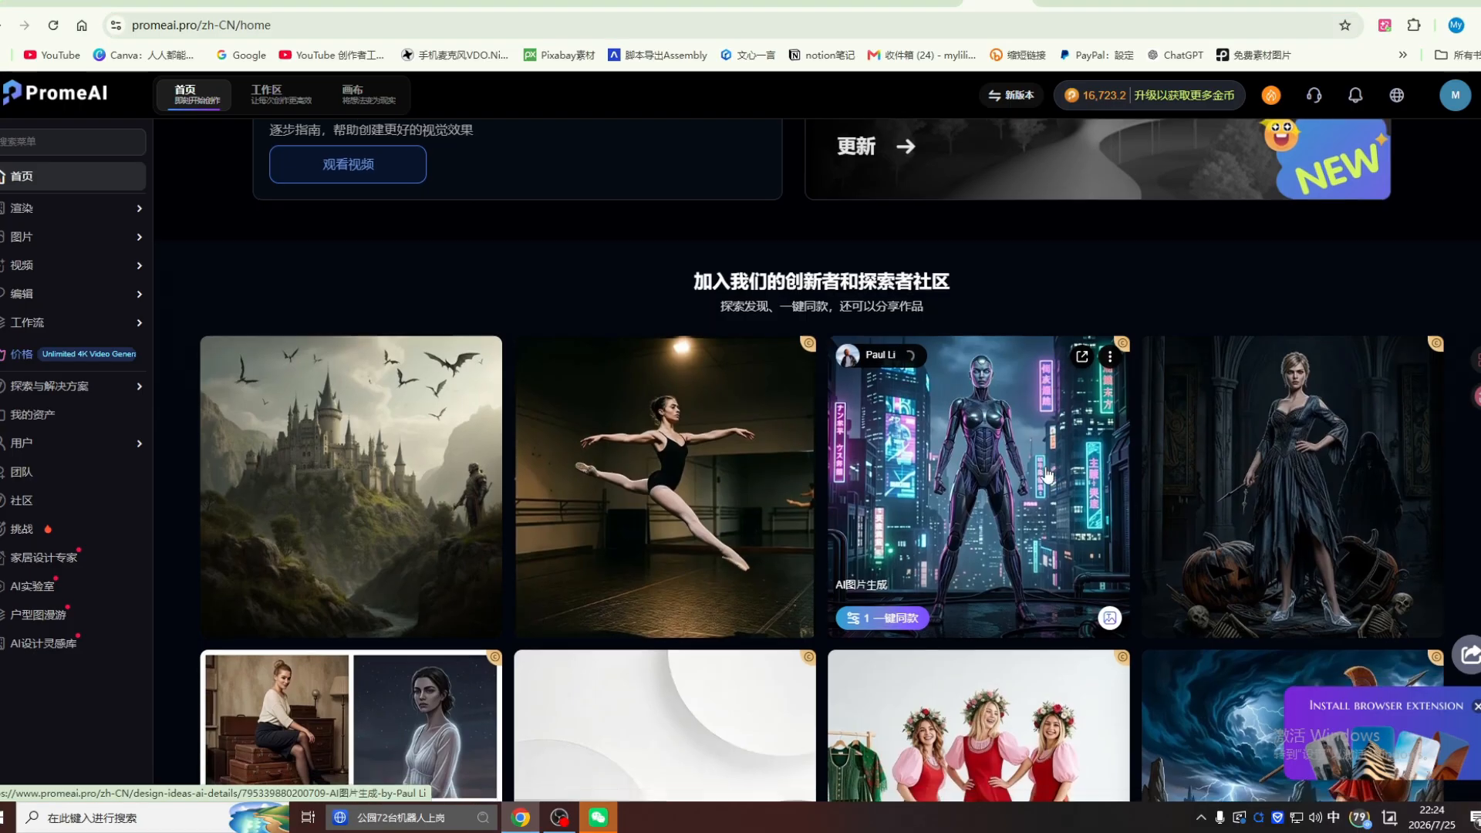
scroll(1047, 476, down, 1)
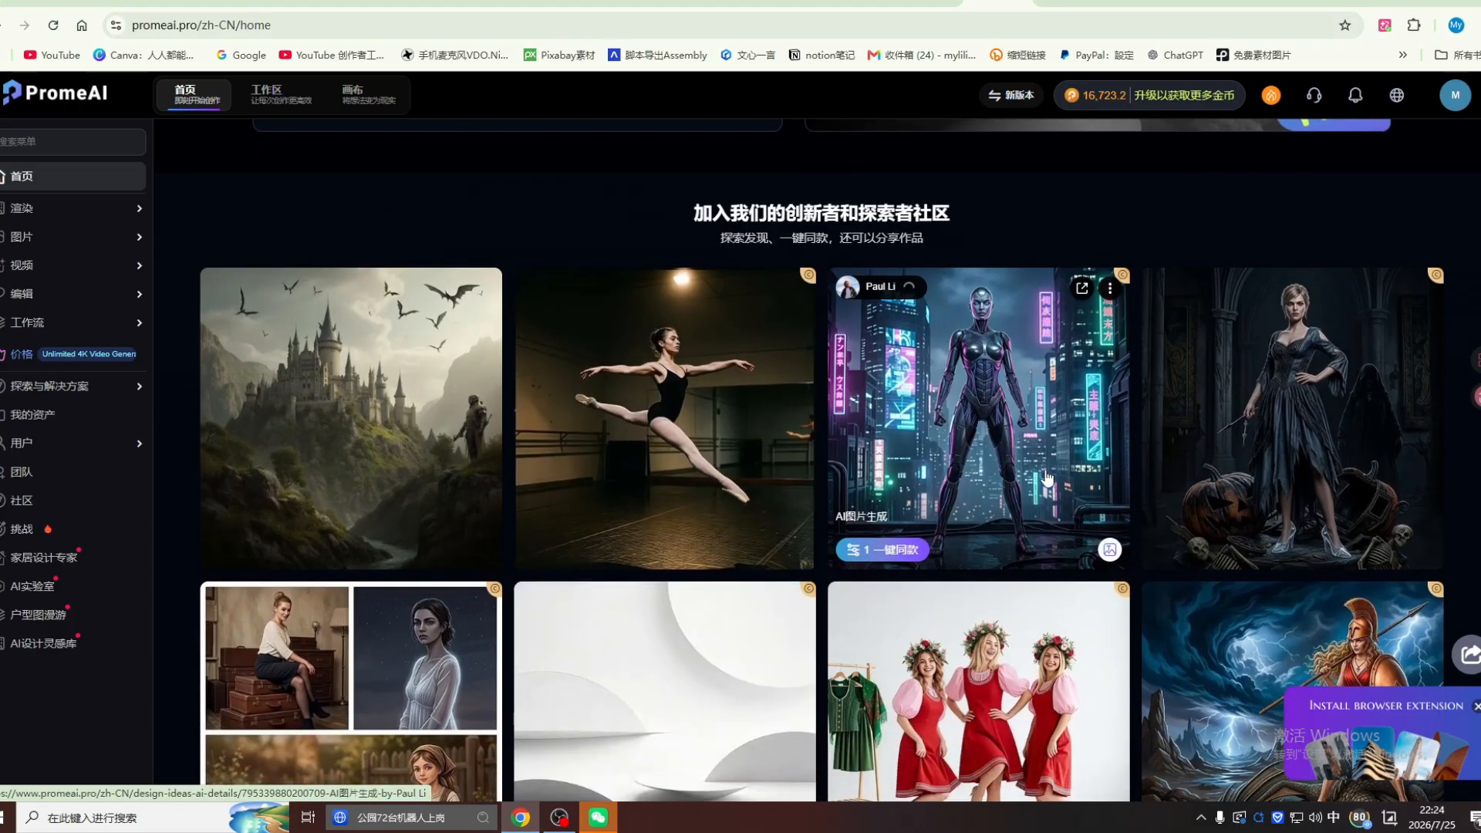
scroll(1047, 478, down, 1)
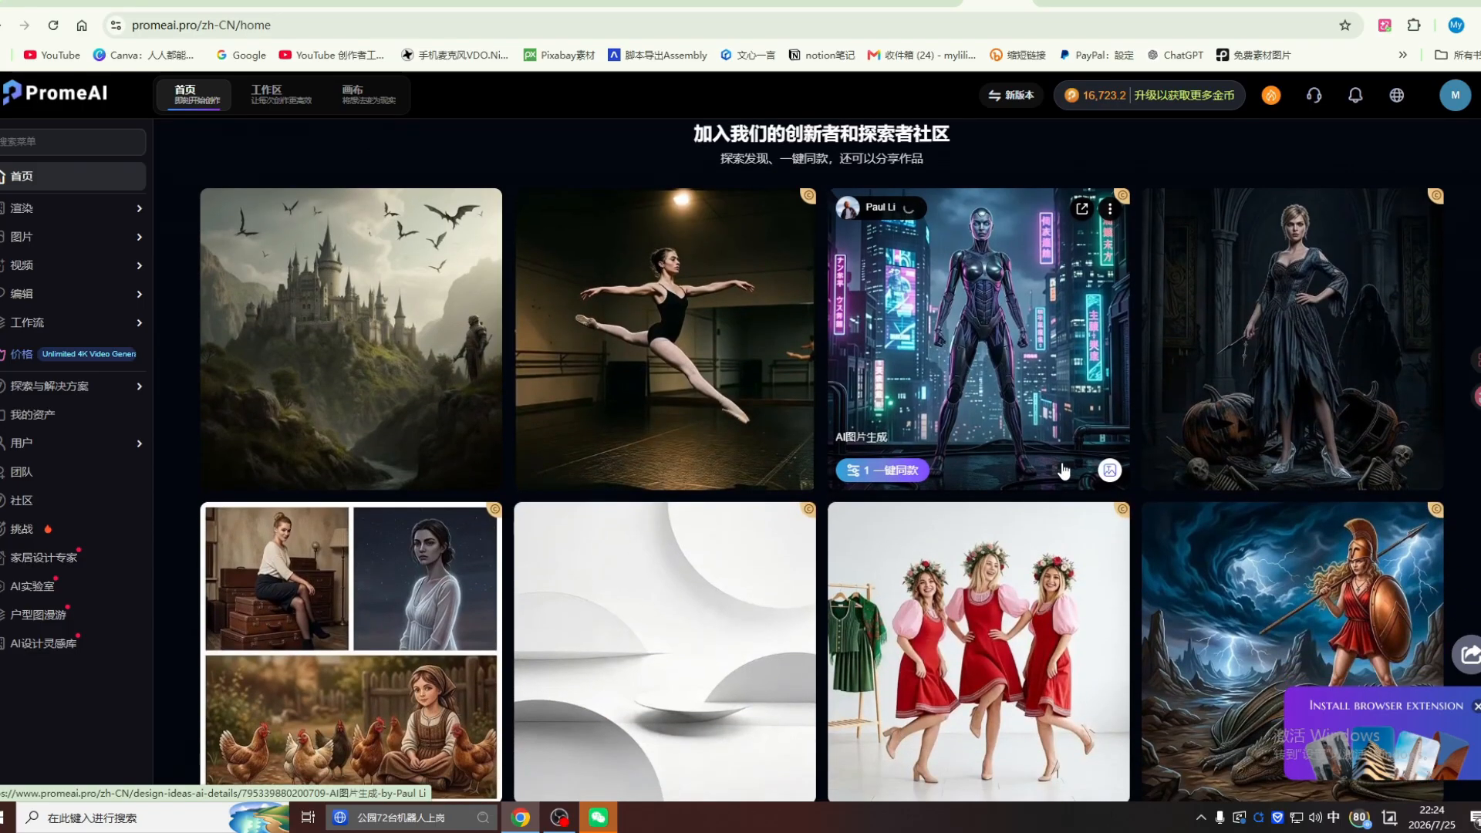
scroll(1063, 470, down, 1)
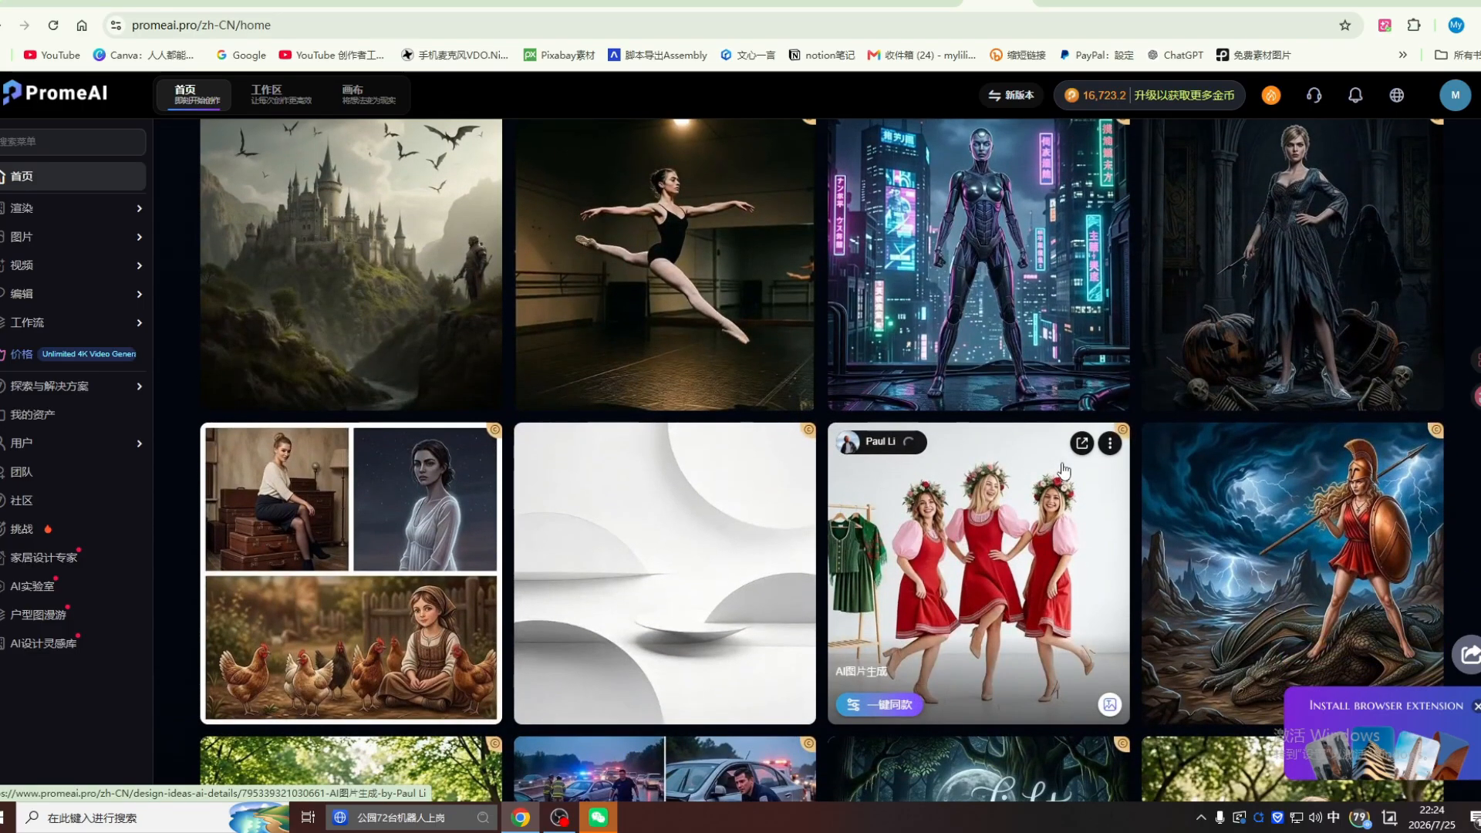
scroll(1065, 471, down, 1)
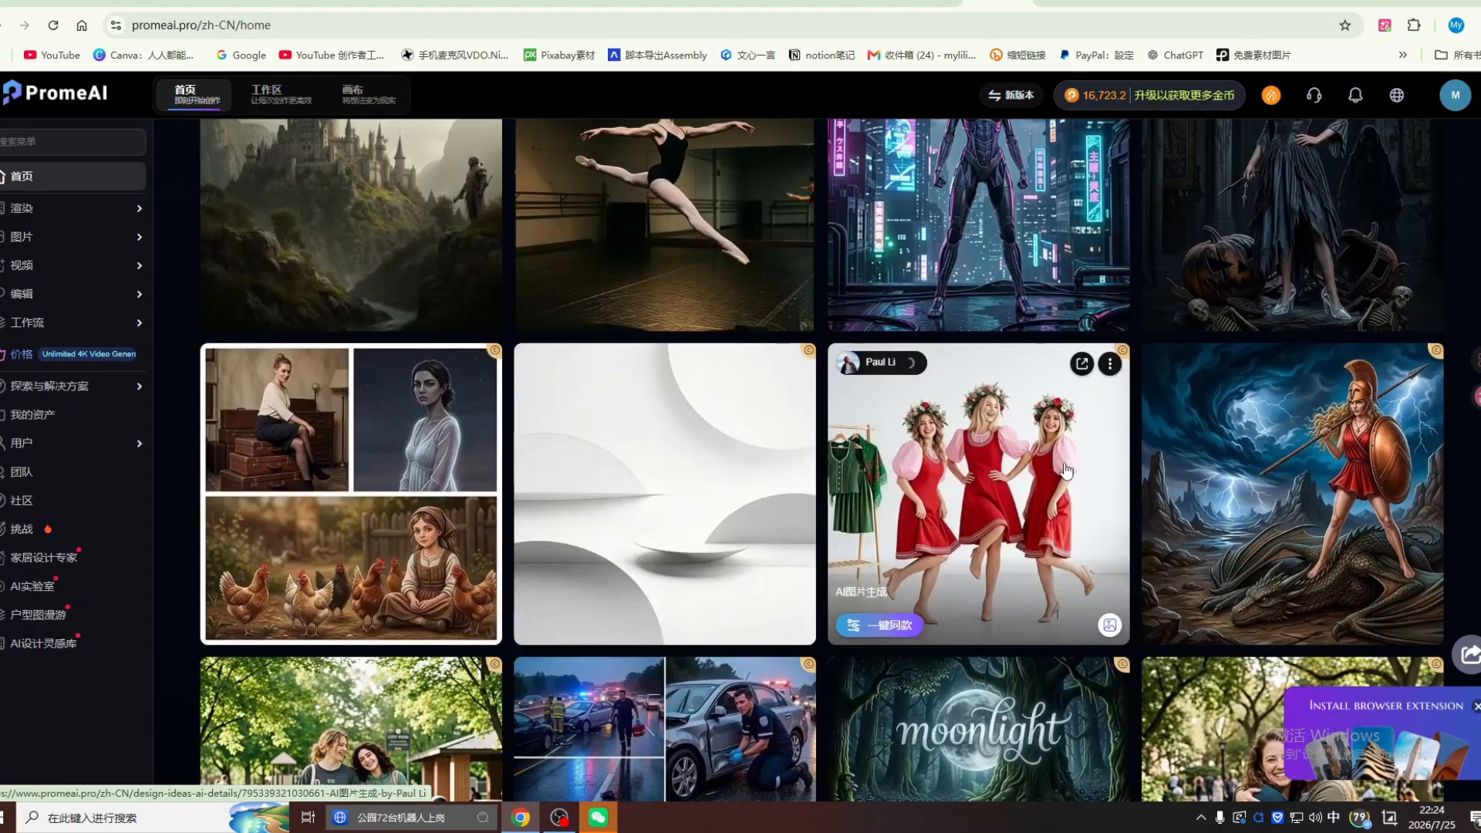
scroll(1065, 471, down, 1)
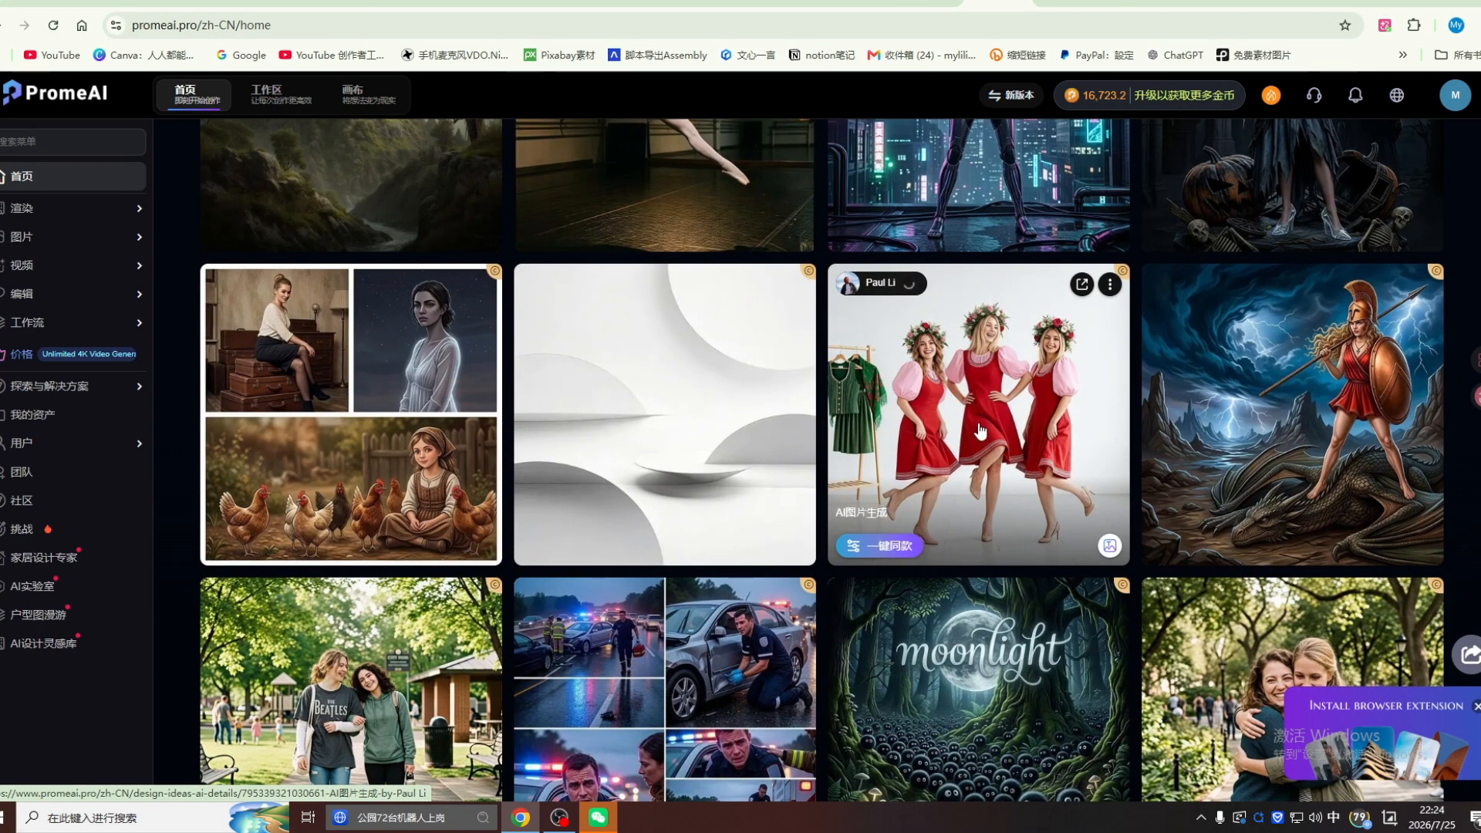
scroll(1017, 450, down, 1)
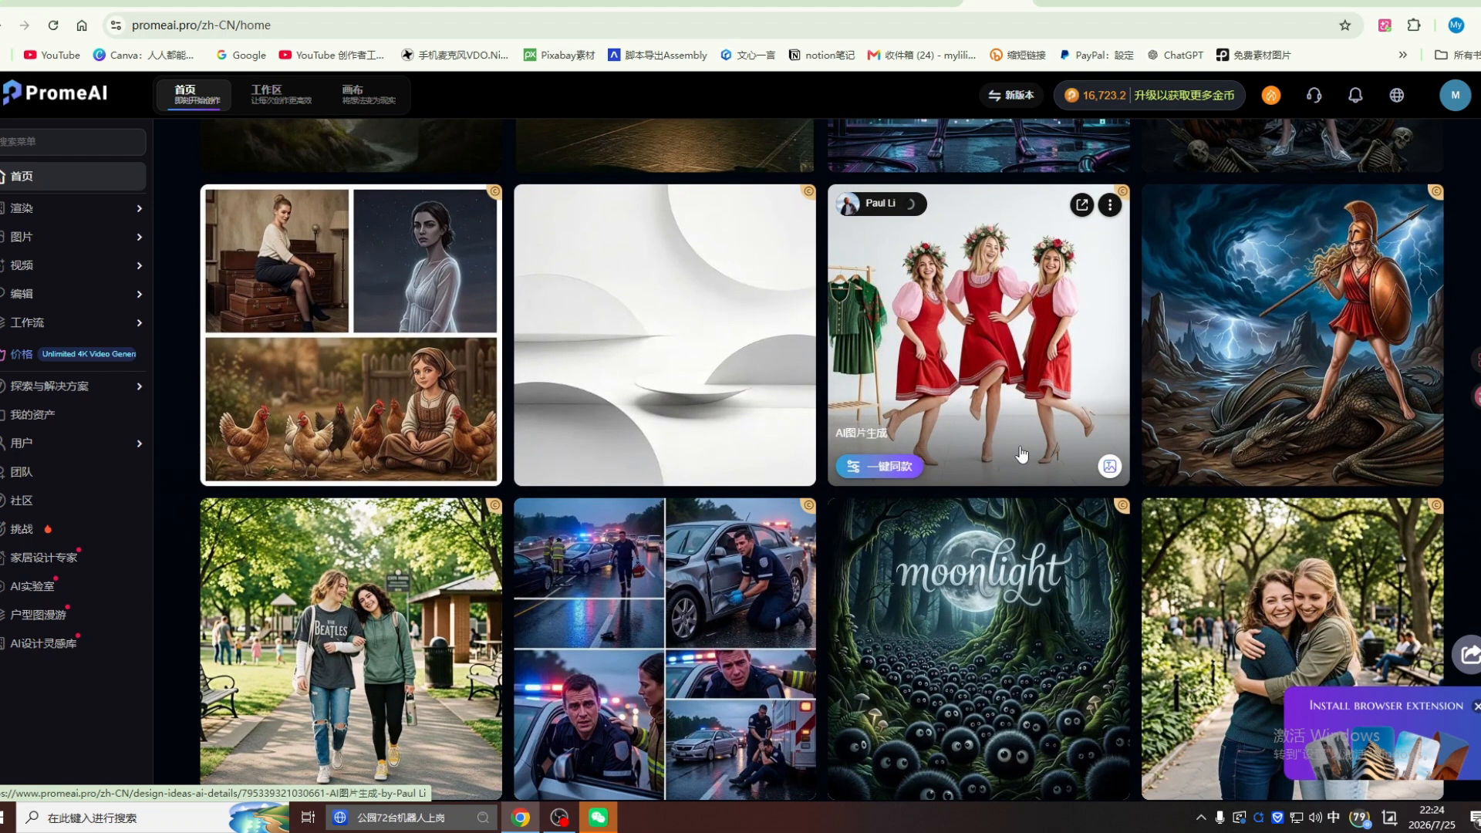
scroll(1022, 456, down, 1)
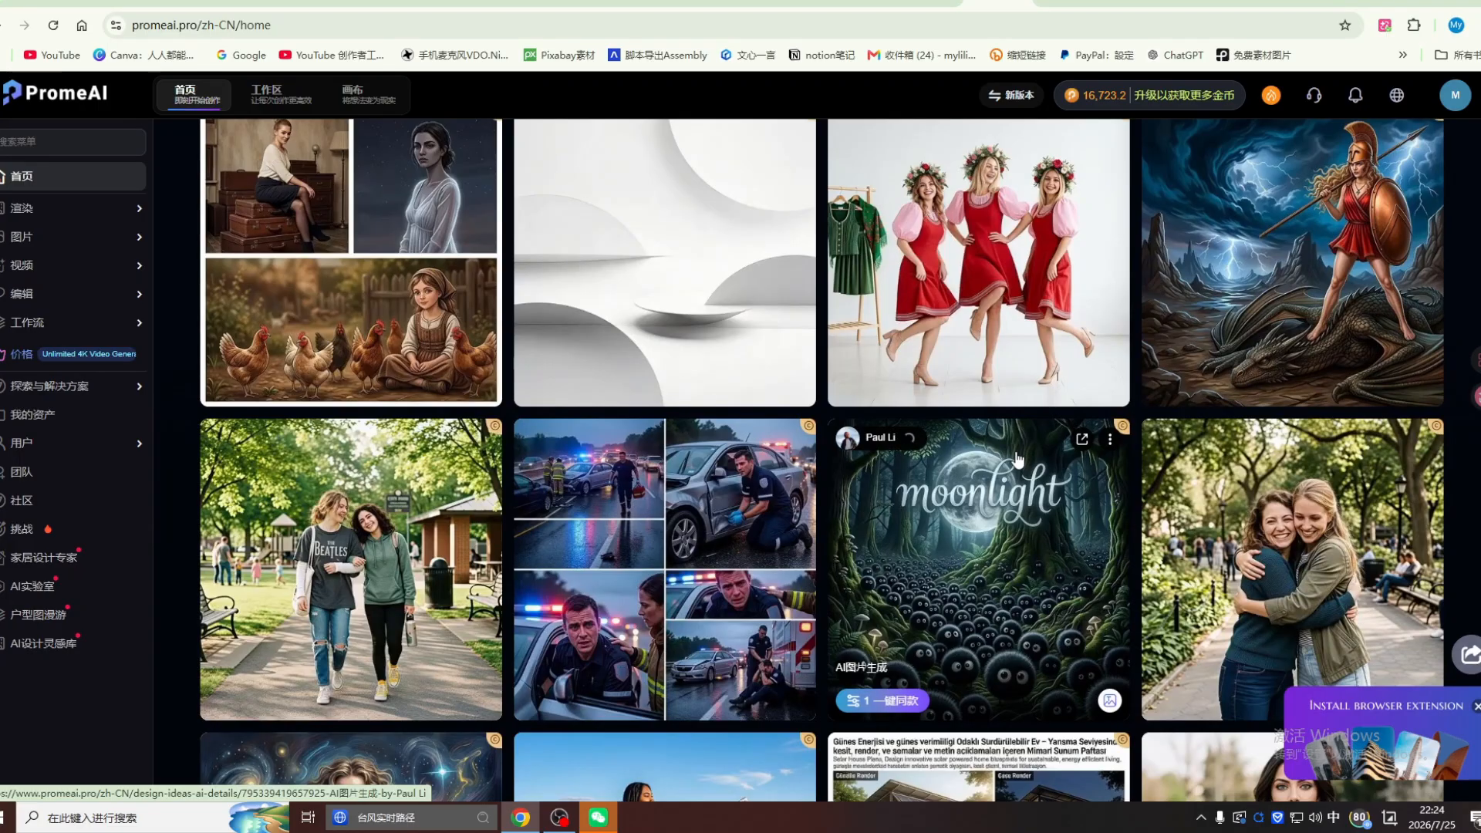
Step: Browse further down PromeAI's community gallery of AI-generated images, dismissing the translation service error dialog on the way
scroll(1018, 460, down, 1)
scroll(1017, 460, down, 1)
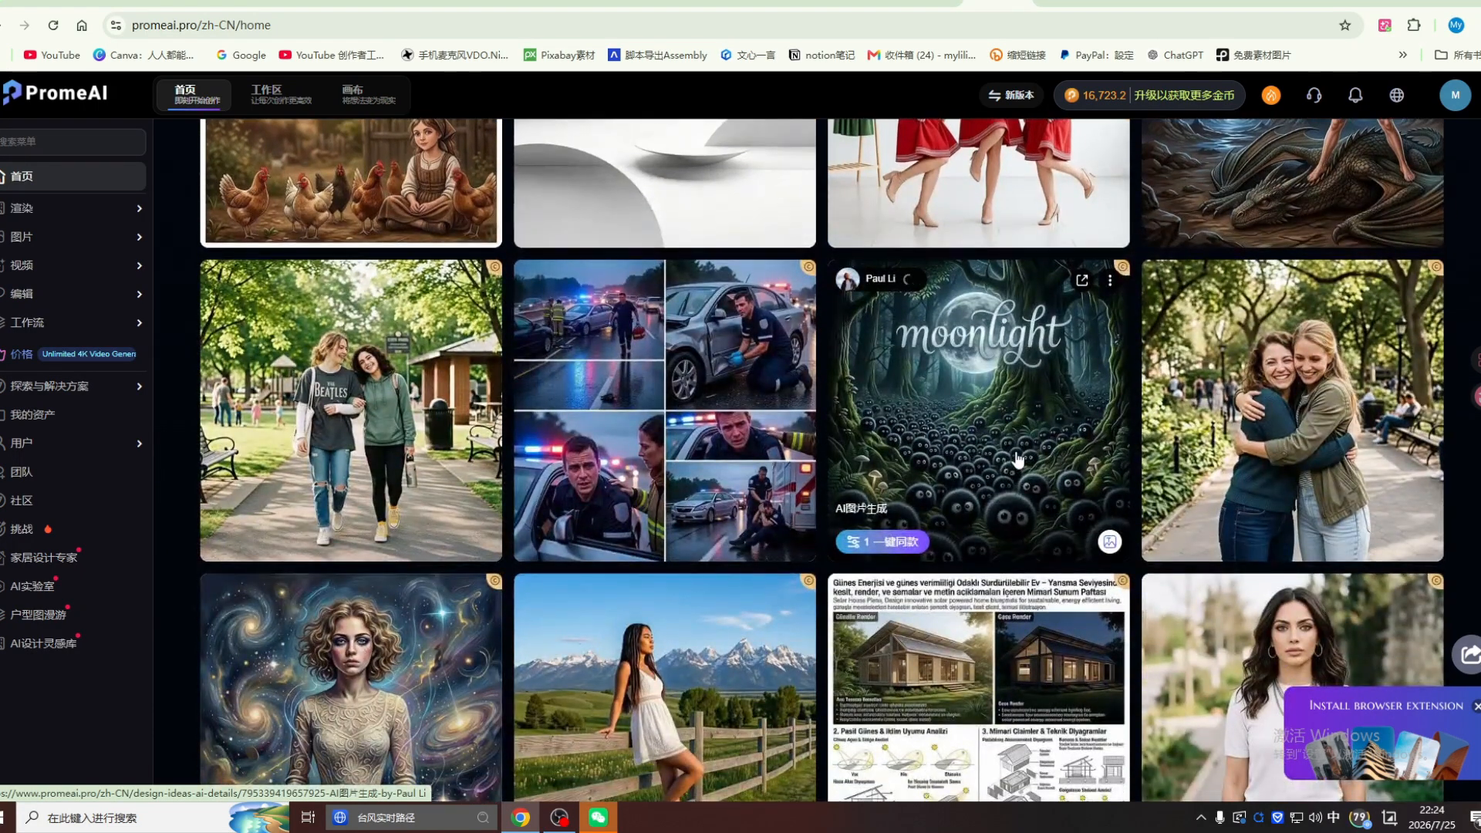
scroll(1018, 460, down, 1)
scroll(1018, 460, down, 1)
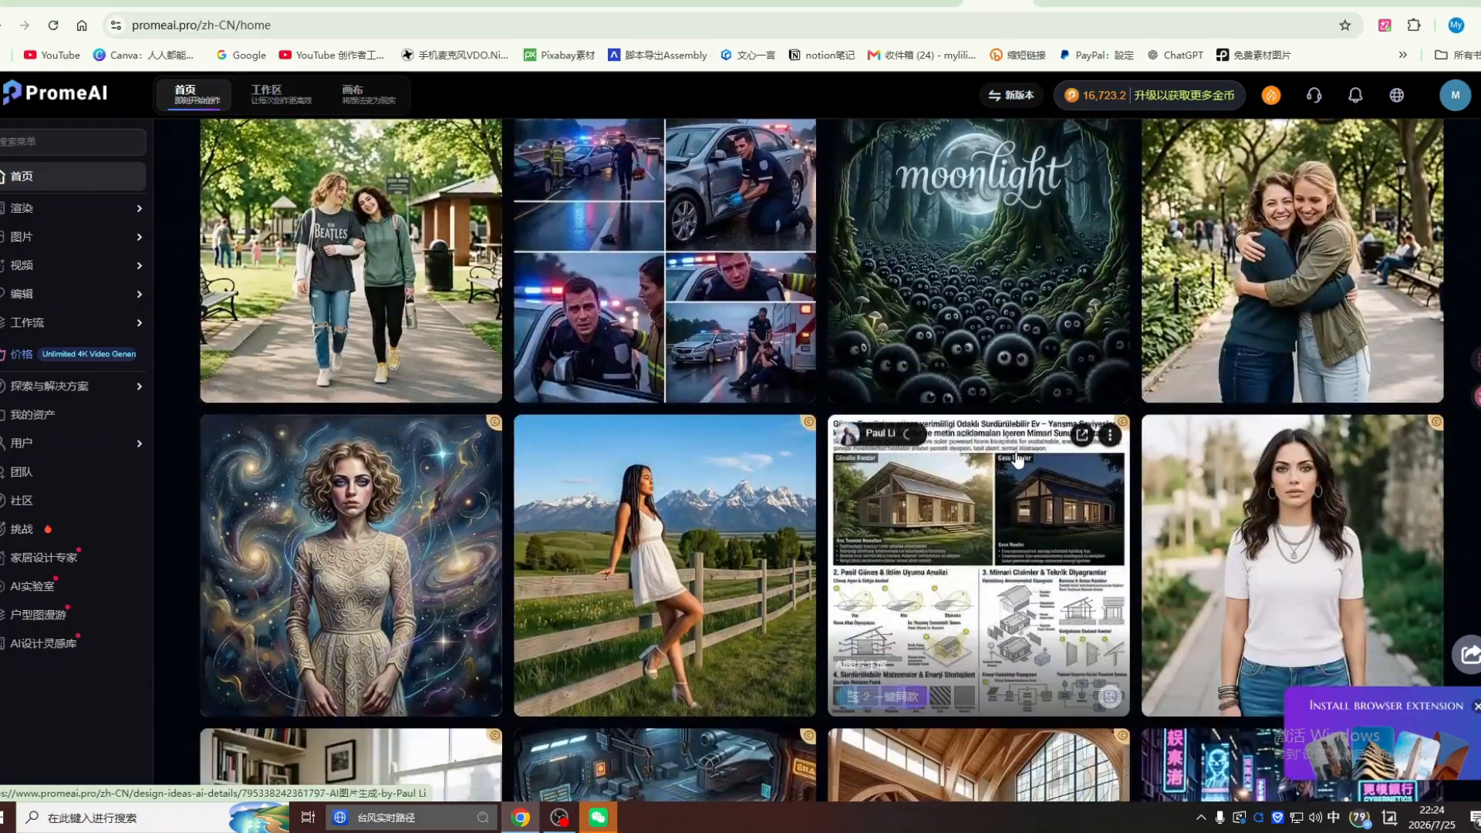
scroll(1001, 462, down, 1)
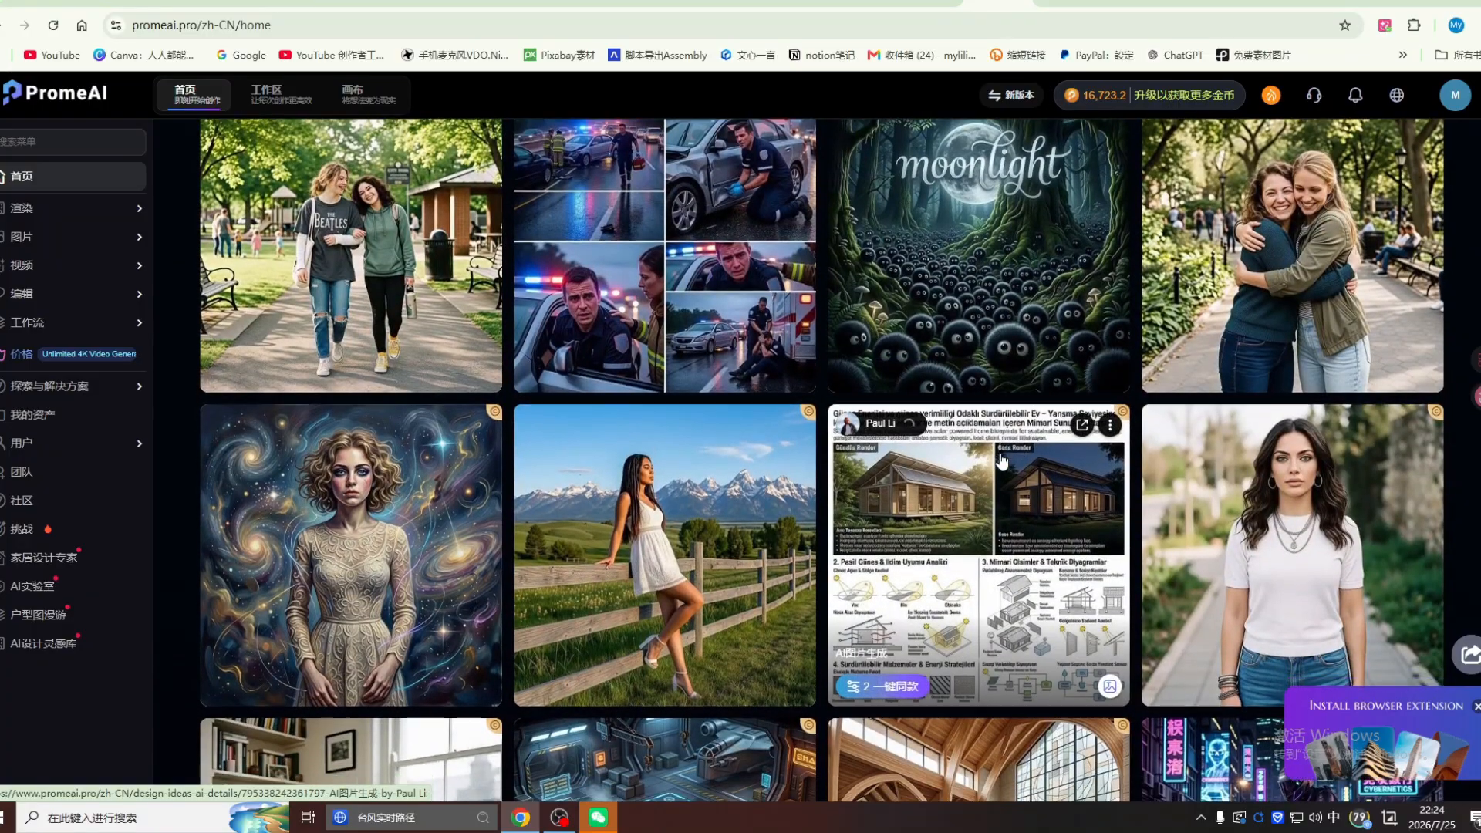
scroll(1001, 462, down, 1)
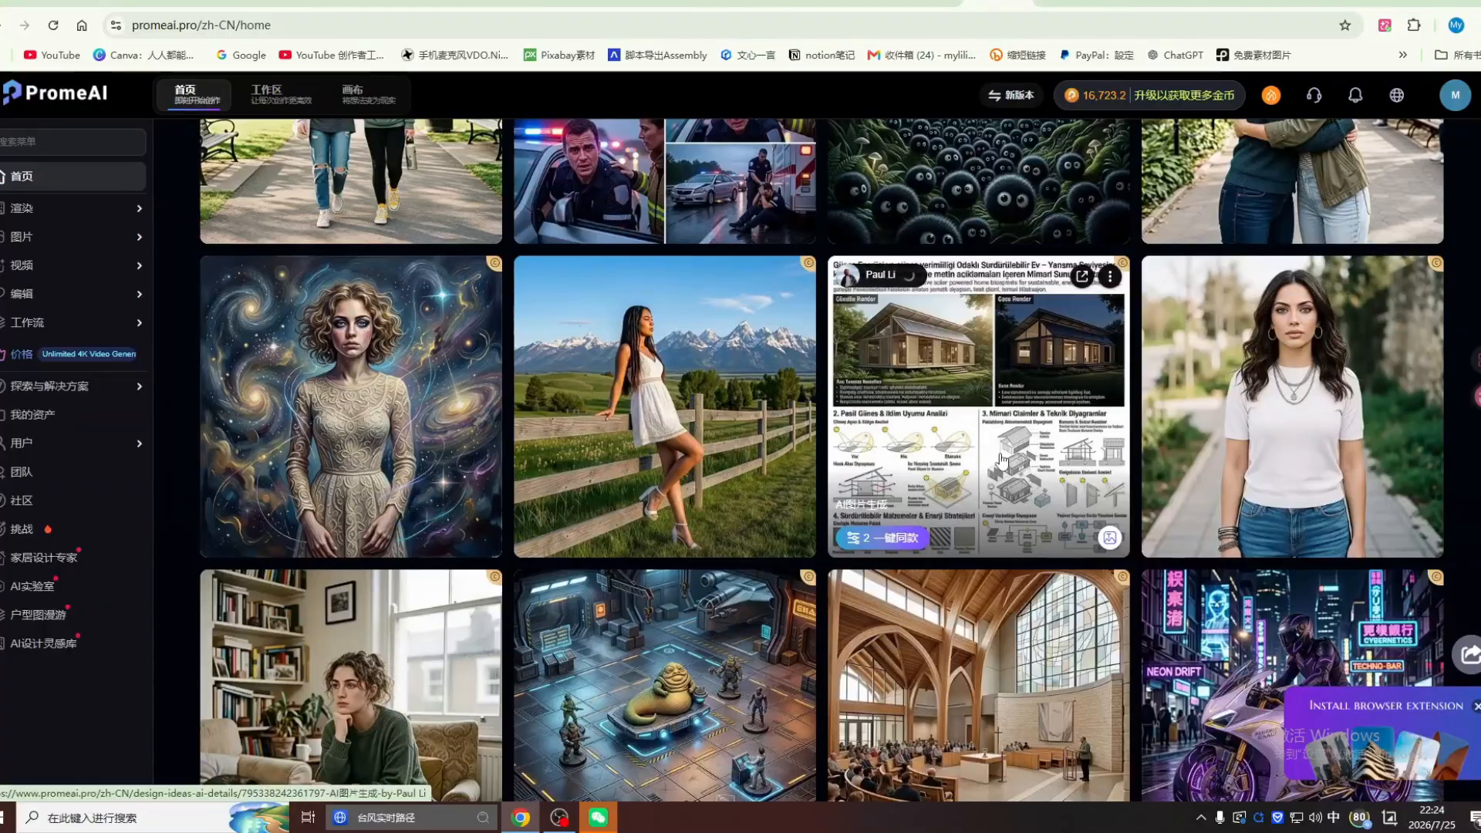
scroll(1001, 461, down, 1)
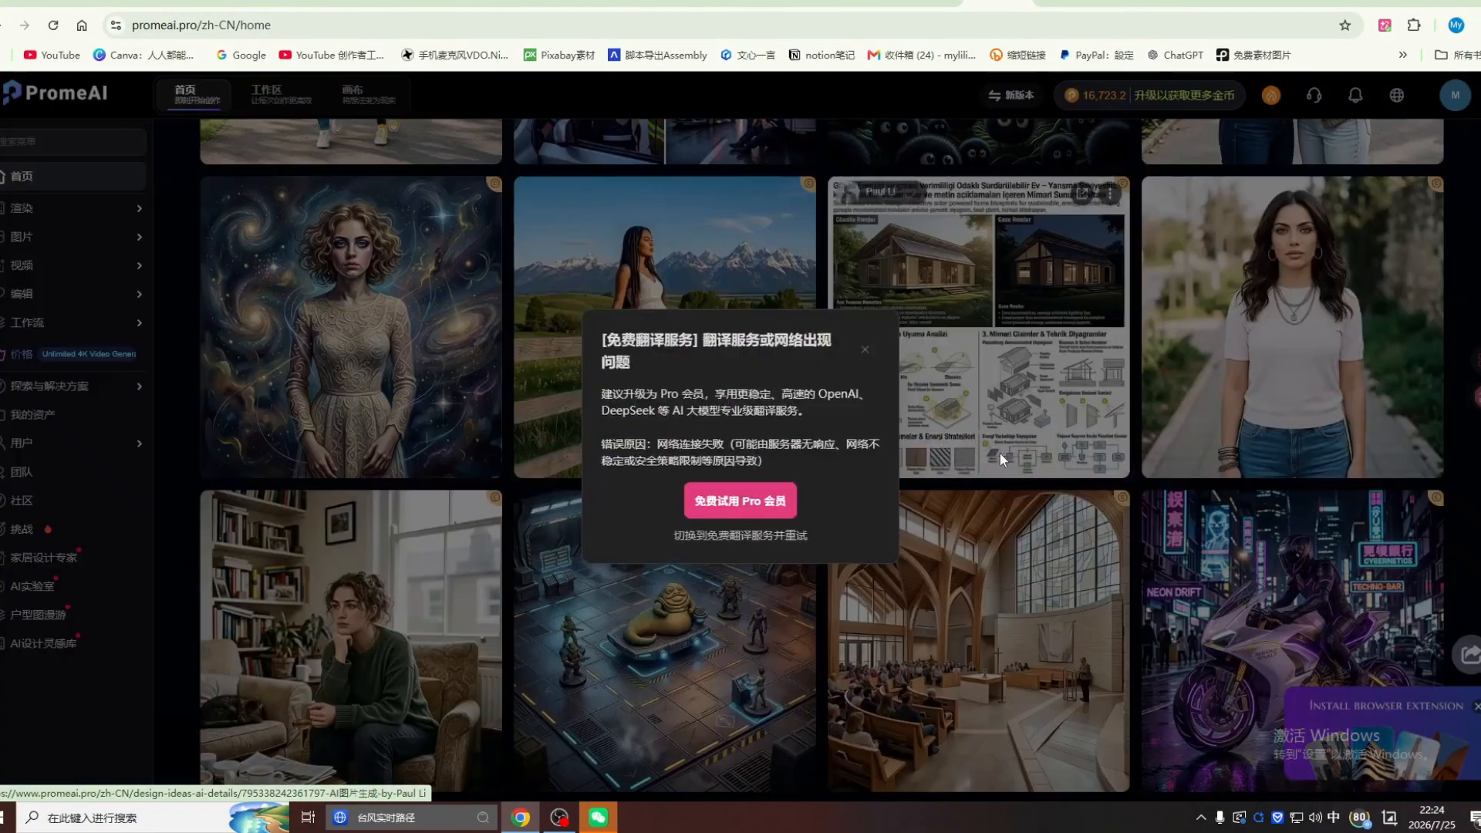
click(1002, 454)
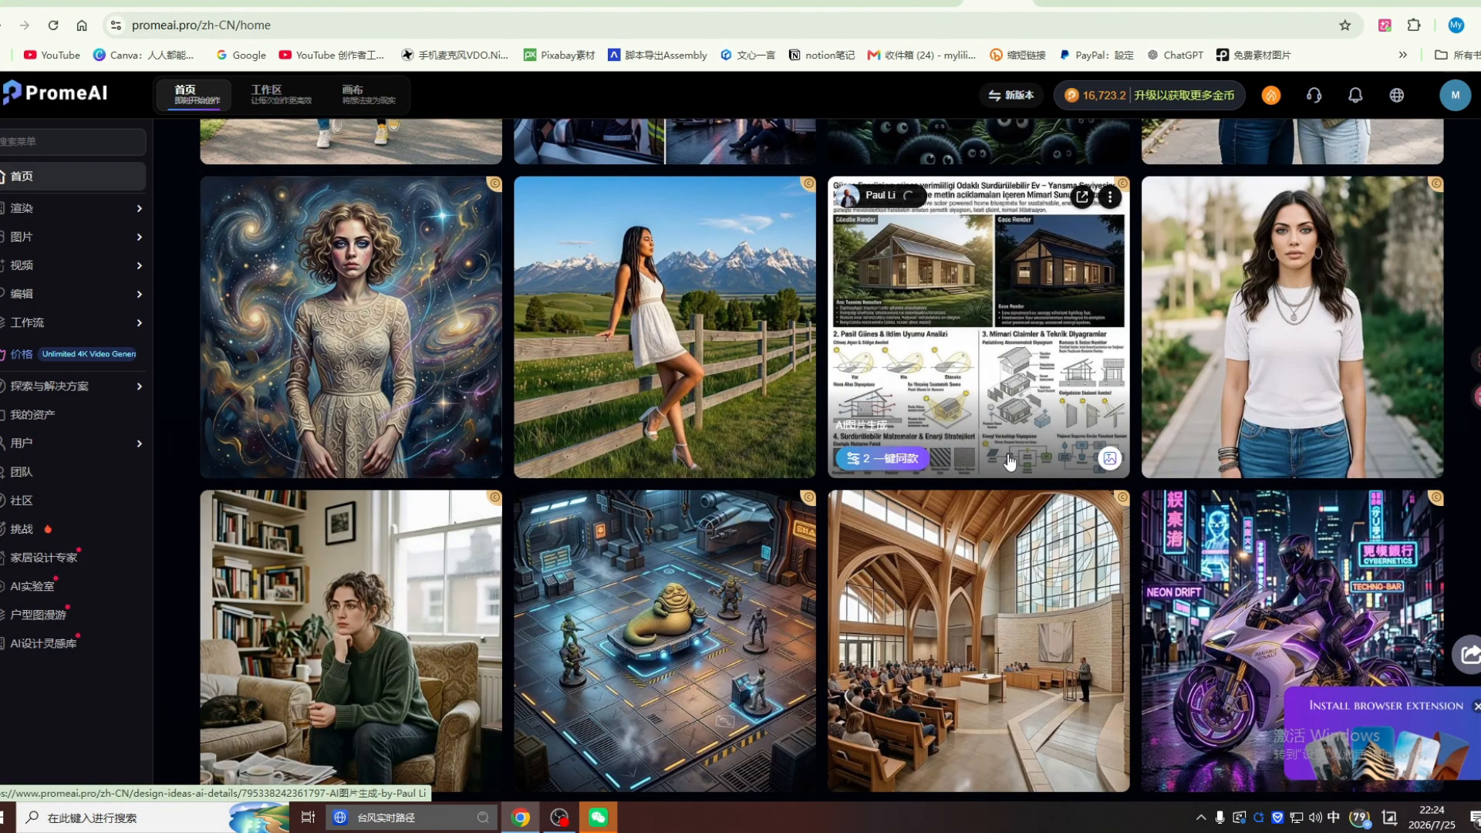
scroll(1010, 461, down, 1)
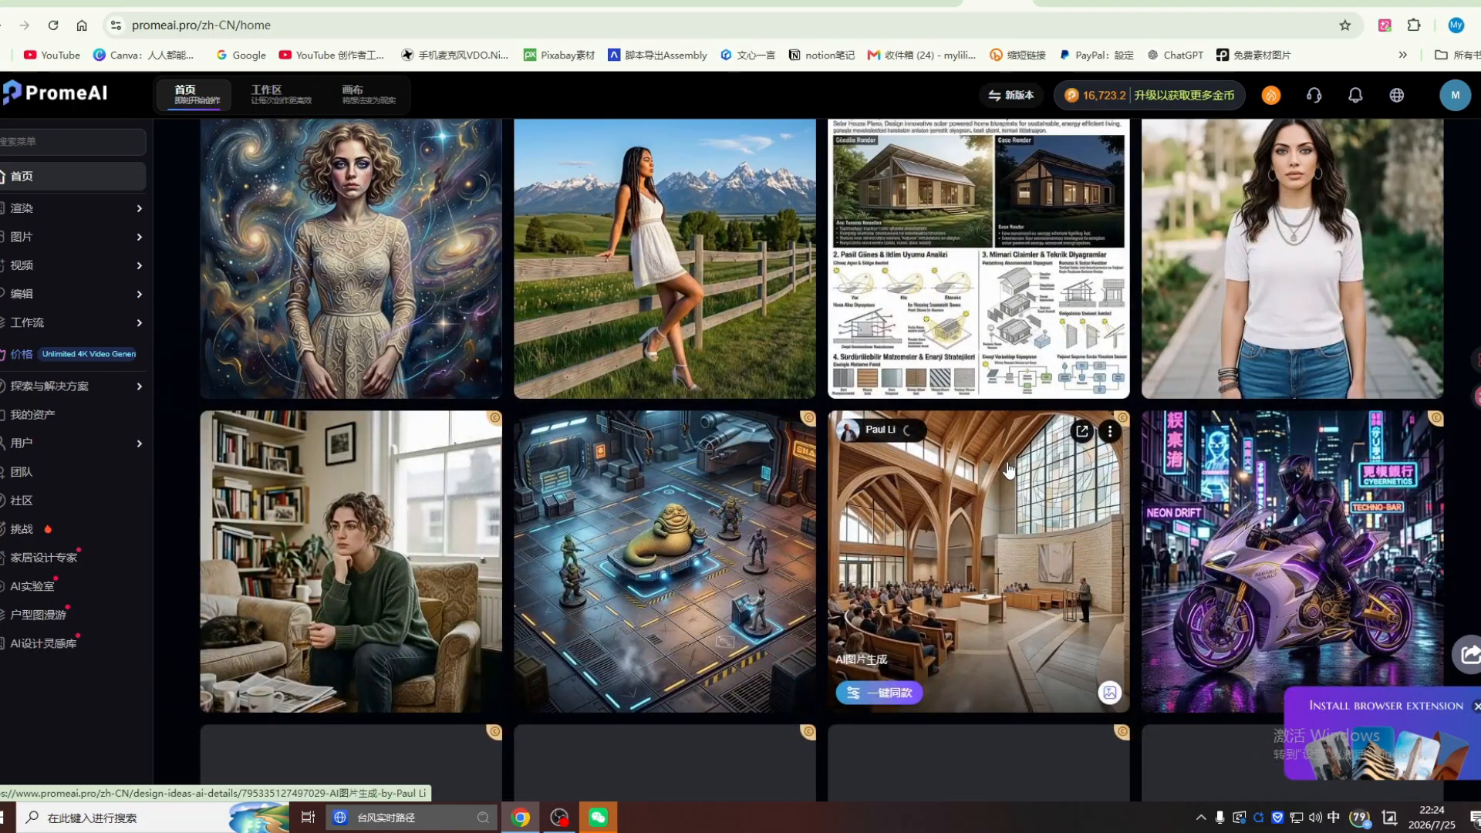
scroll(1009, 469, down, 1)
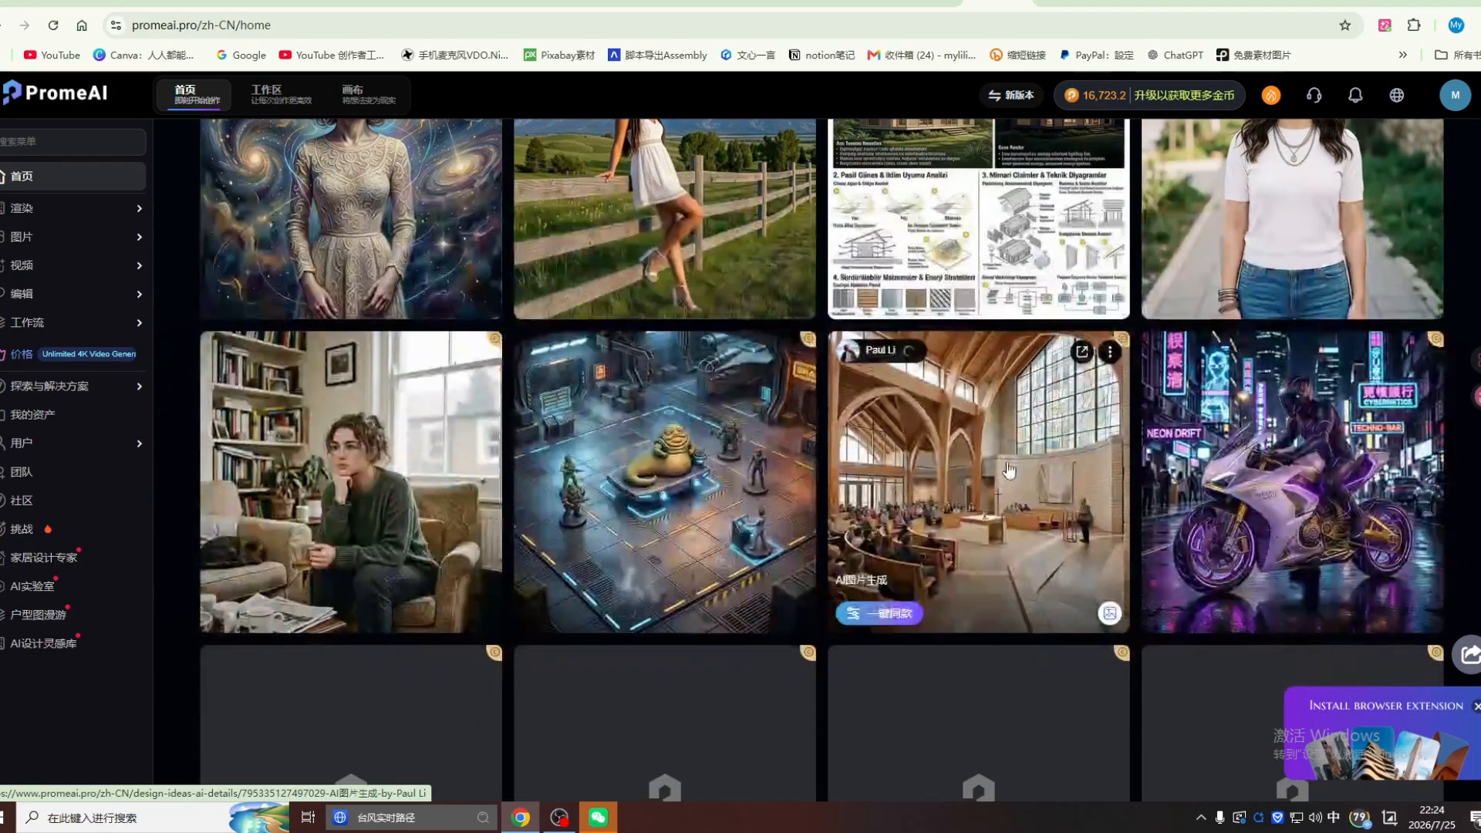
scroll(1009, 469, down, 1)
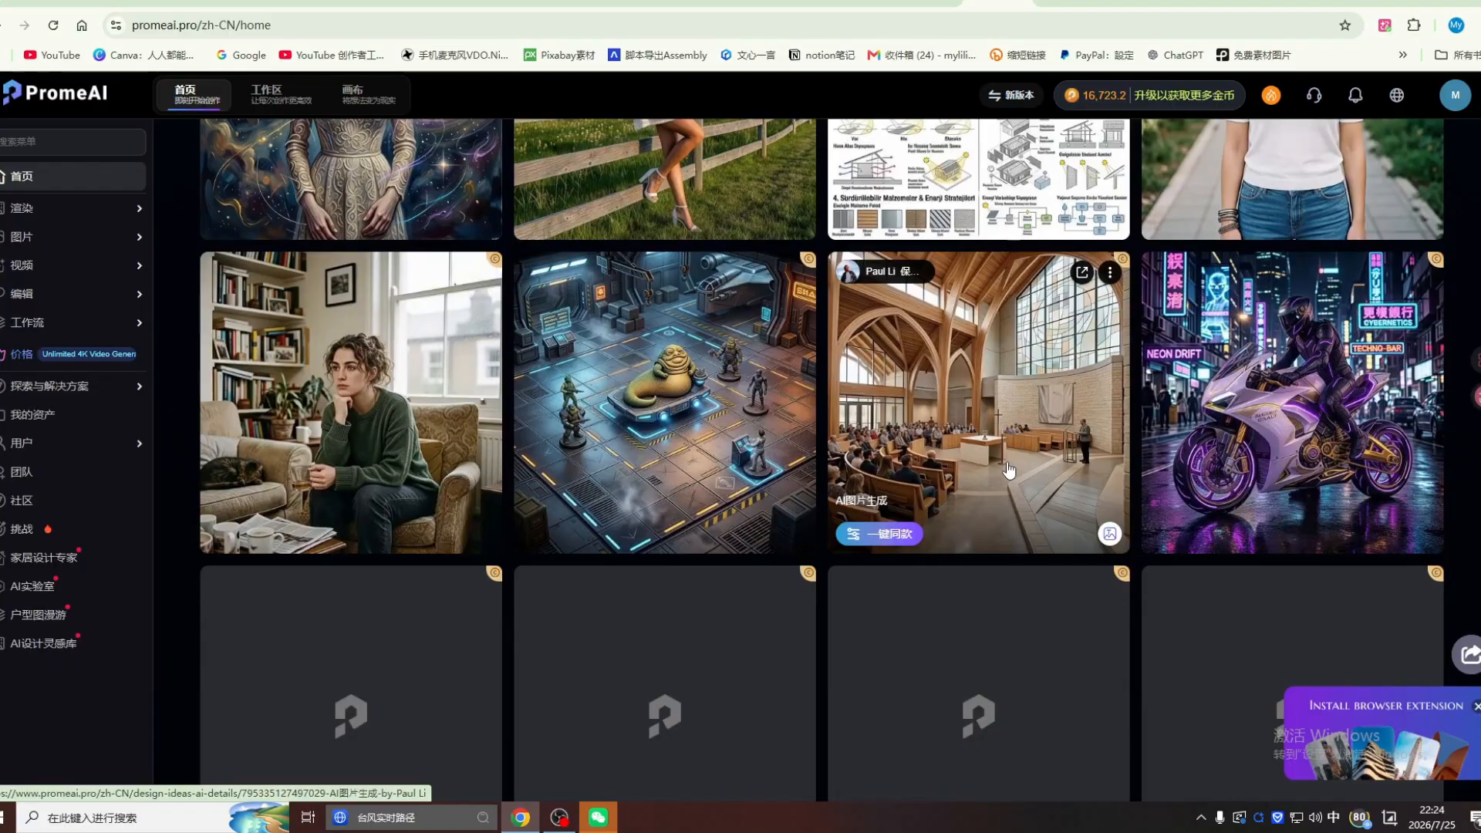
Step: Look back up through the community gallery, from the wooden church interior to the moonlight forest image
scroll(1009, 469, up, 1)
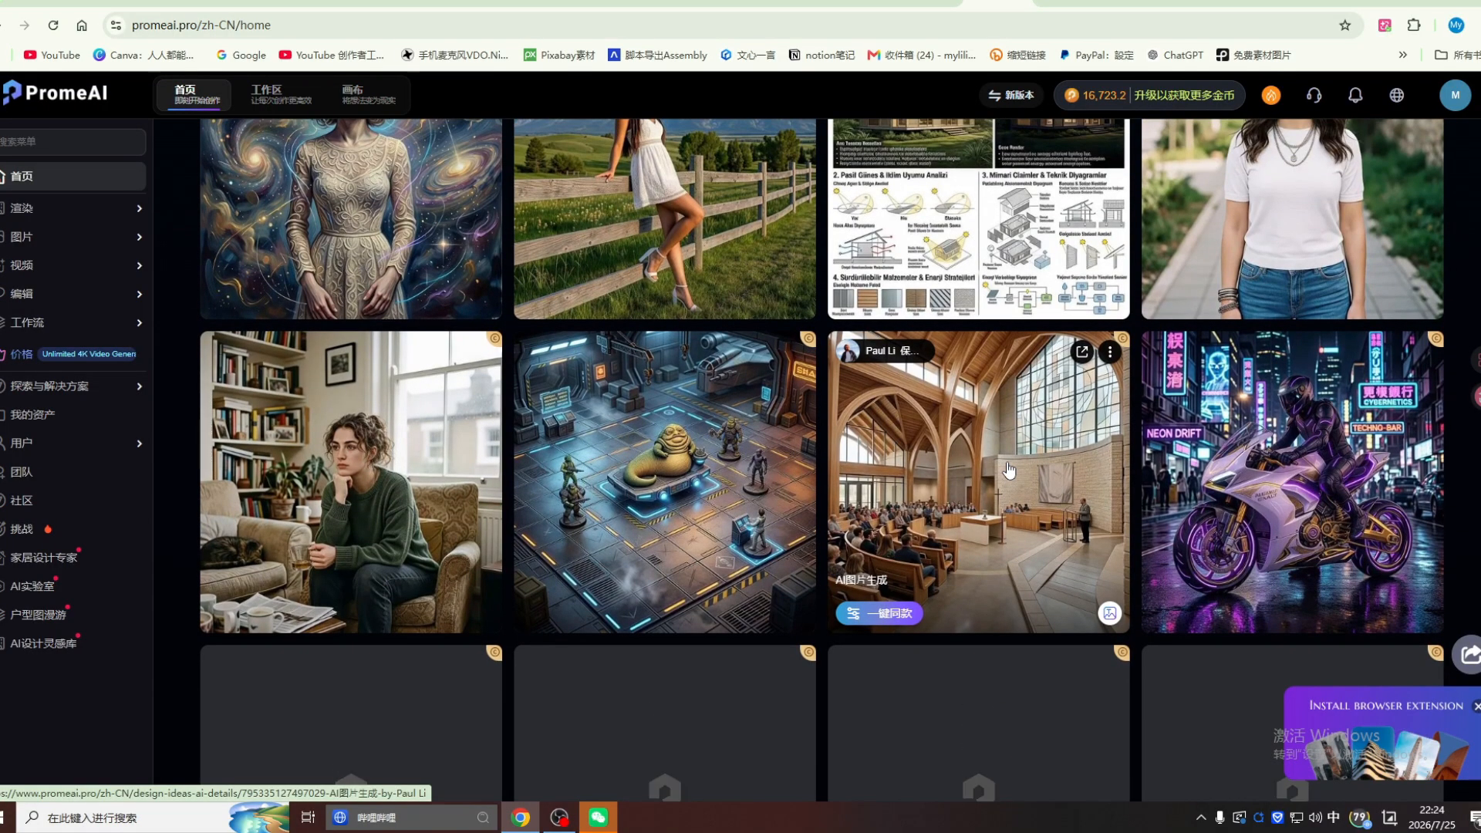
scroll(1009, 469, up, 1)
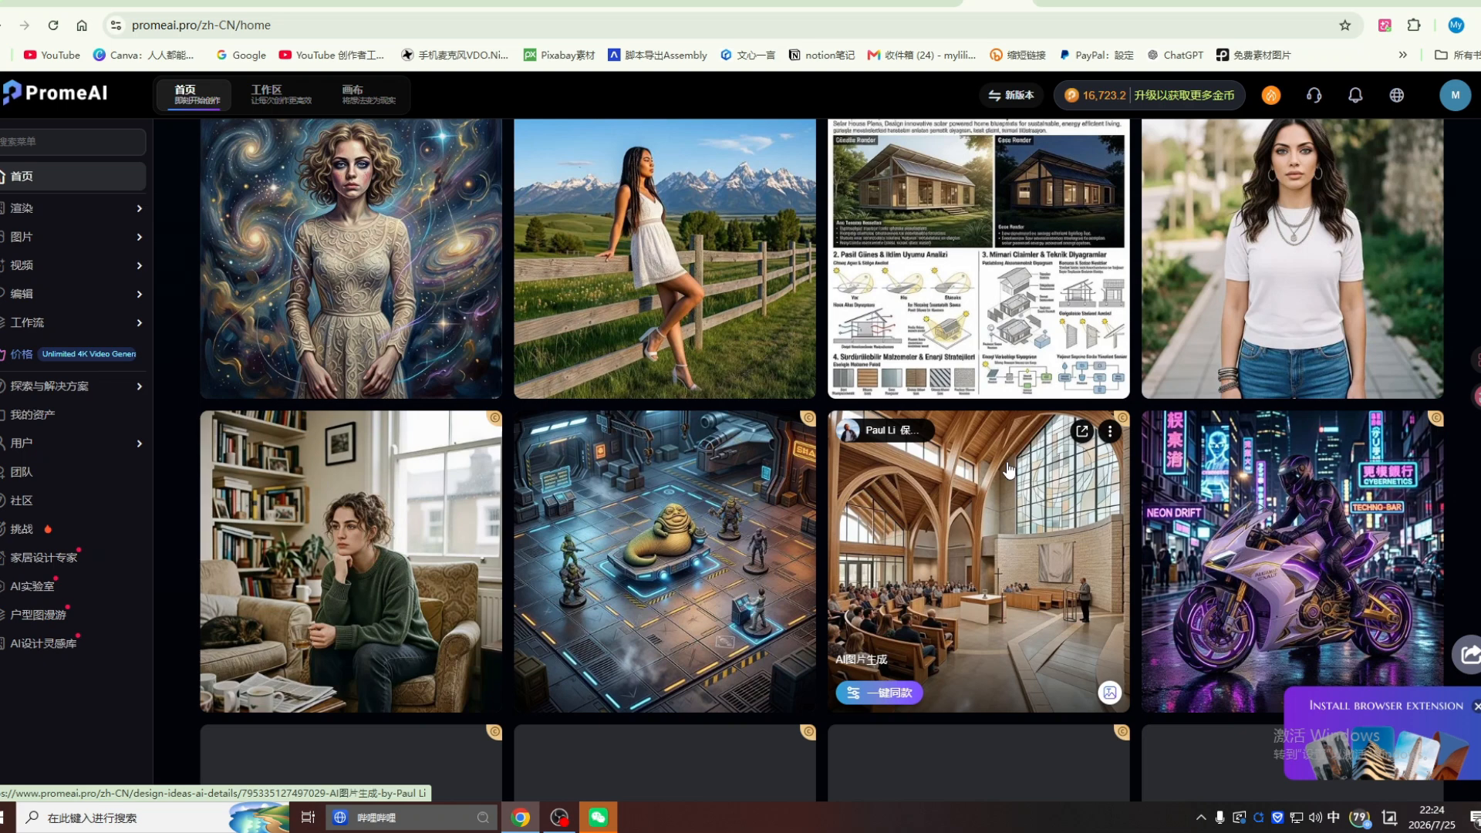
scroll(1009, 469, up, 1)
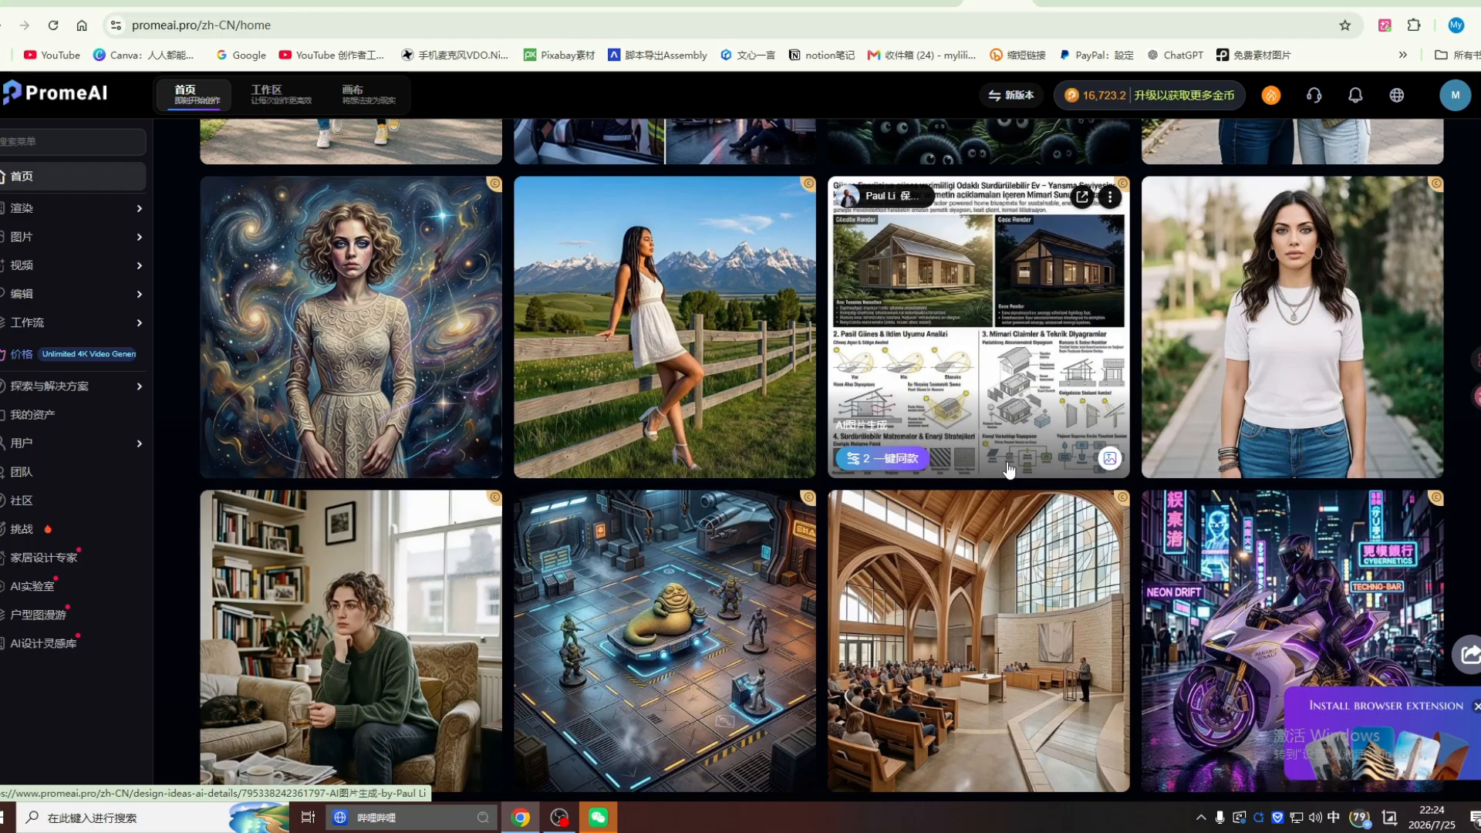
scroll(1009, 469, up, 1)
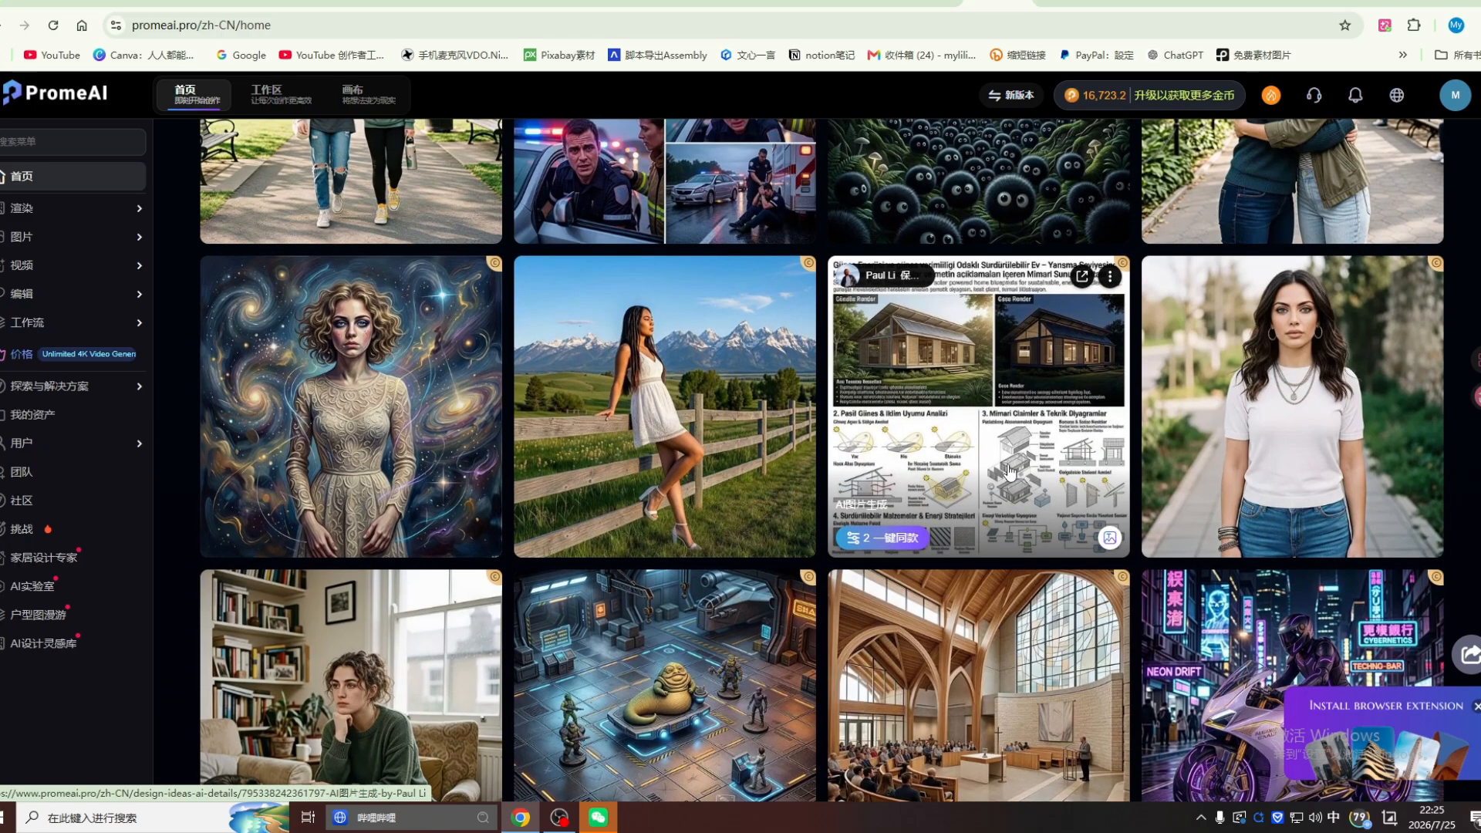
scroll(1009, 469, up, 1)
scroll(1009, 469, up, 1)
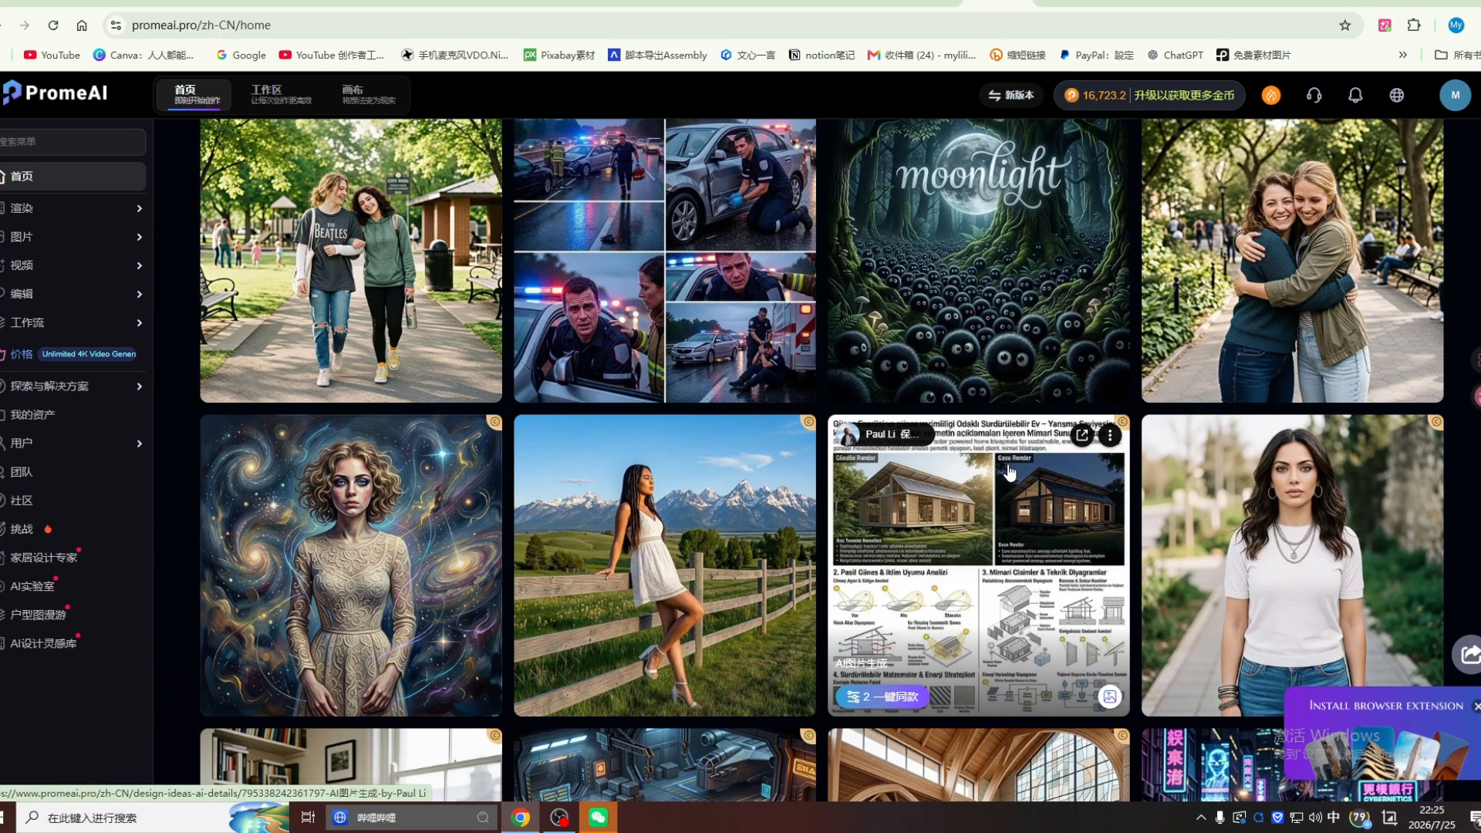
scroll(1009, 469, up, 1)
scroll(1009, 469, up, 1)
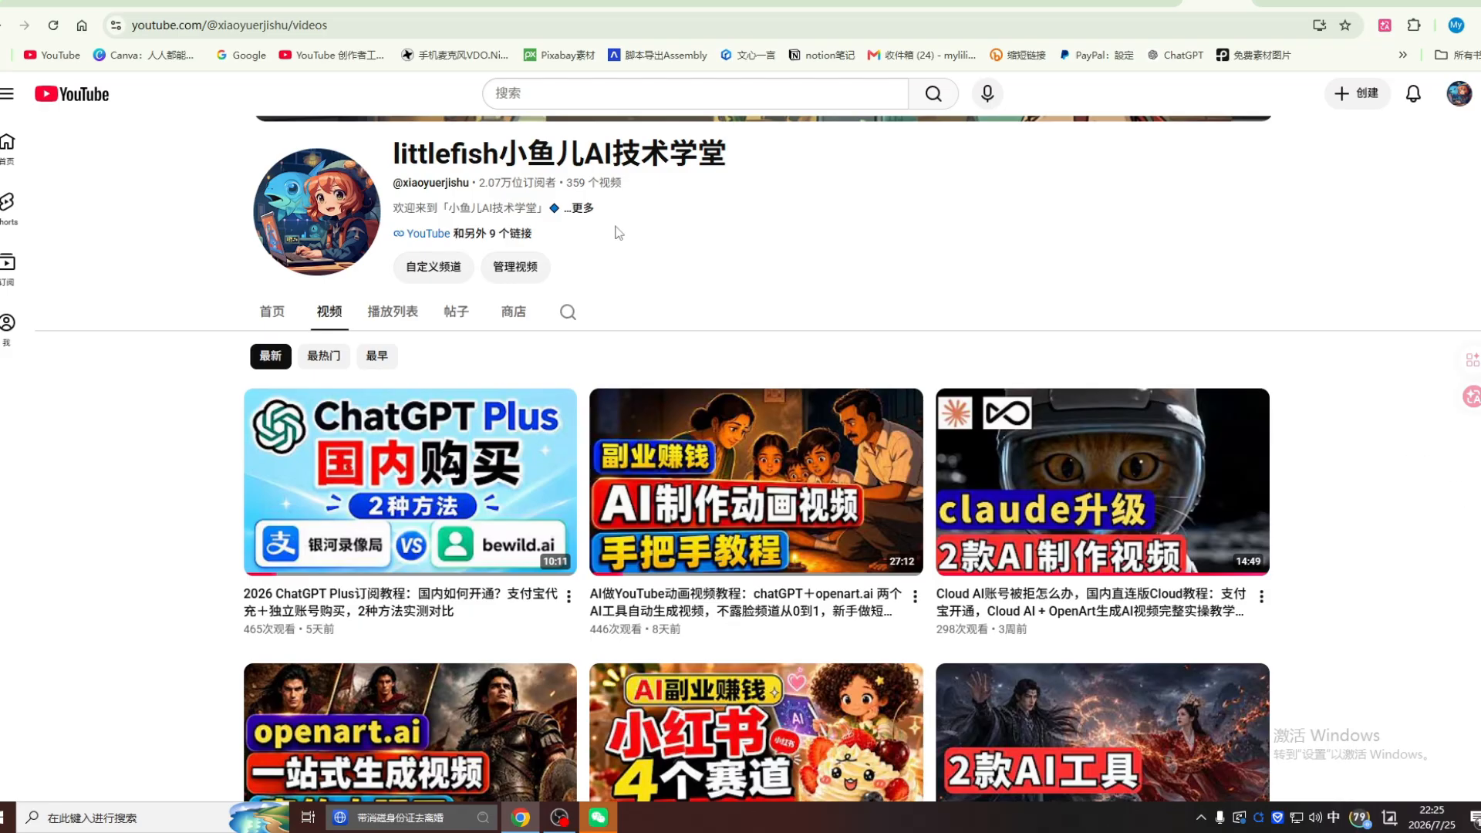
Step: Switch from the YouTube channel to PromeAI's English landing page and view its intro animation and "As Featured In" section
scroll(347, 309, up, 1)
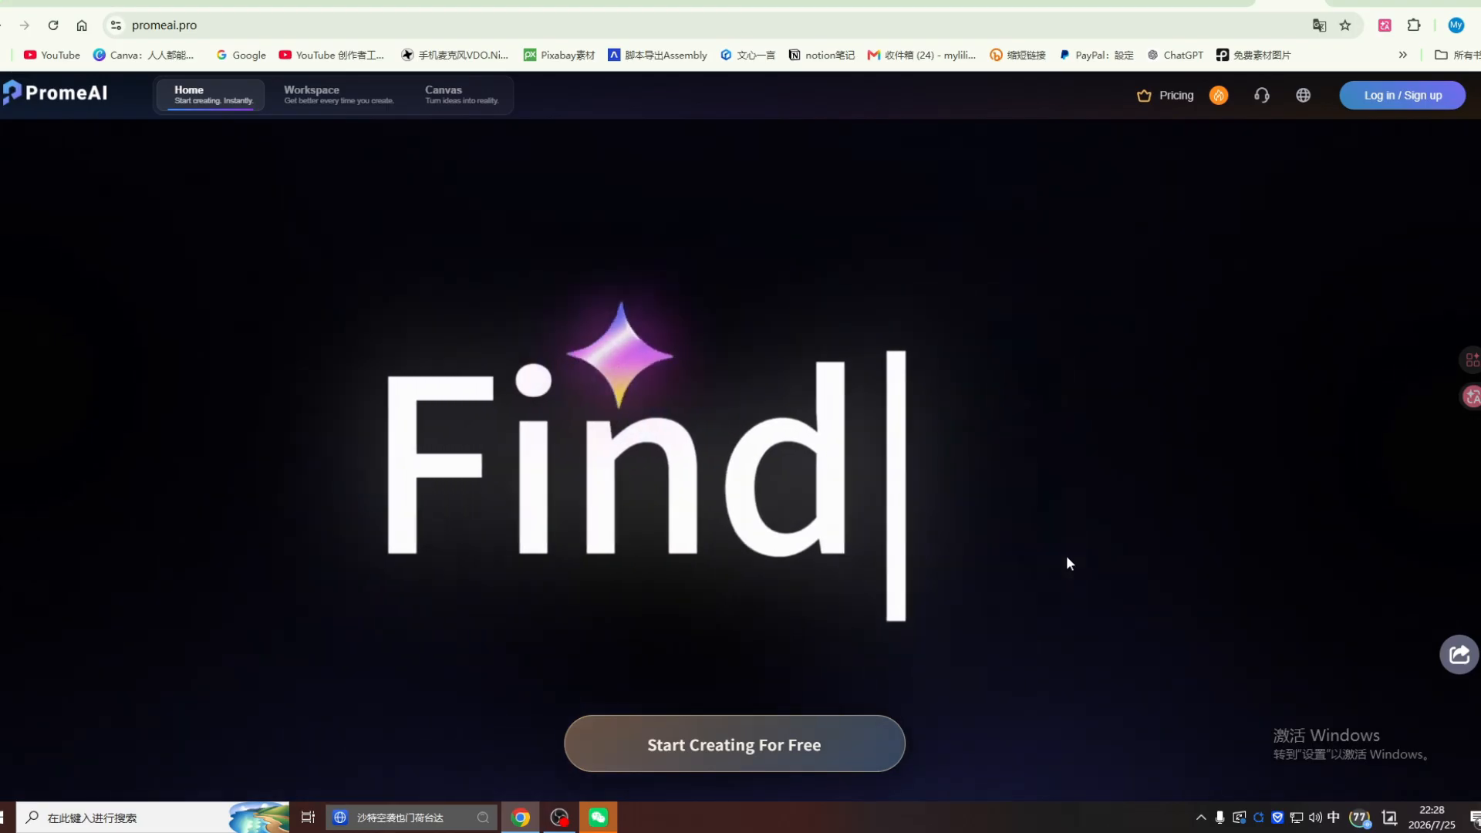
scroll(1243, 532, down, 3)
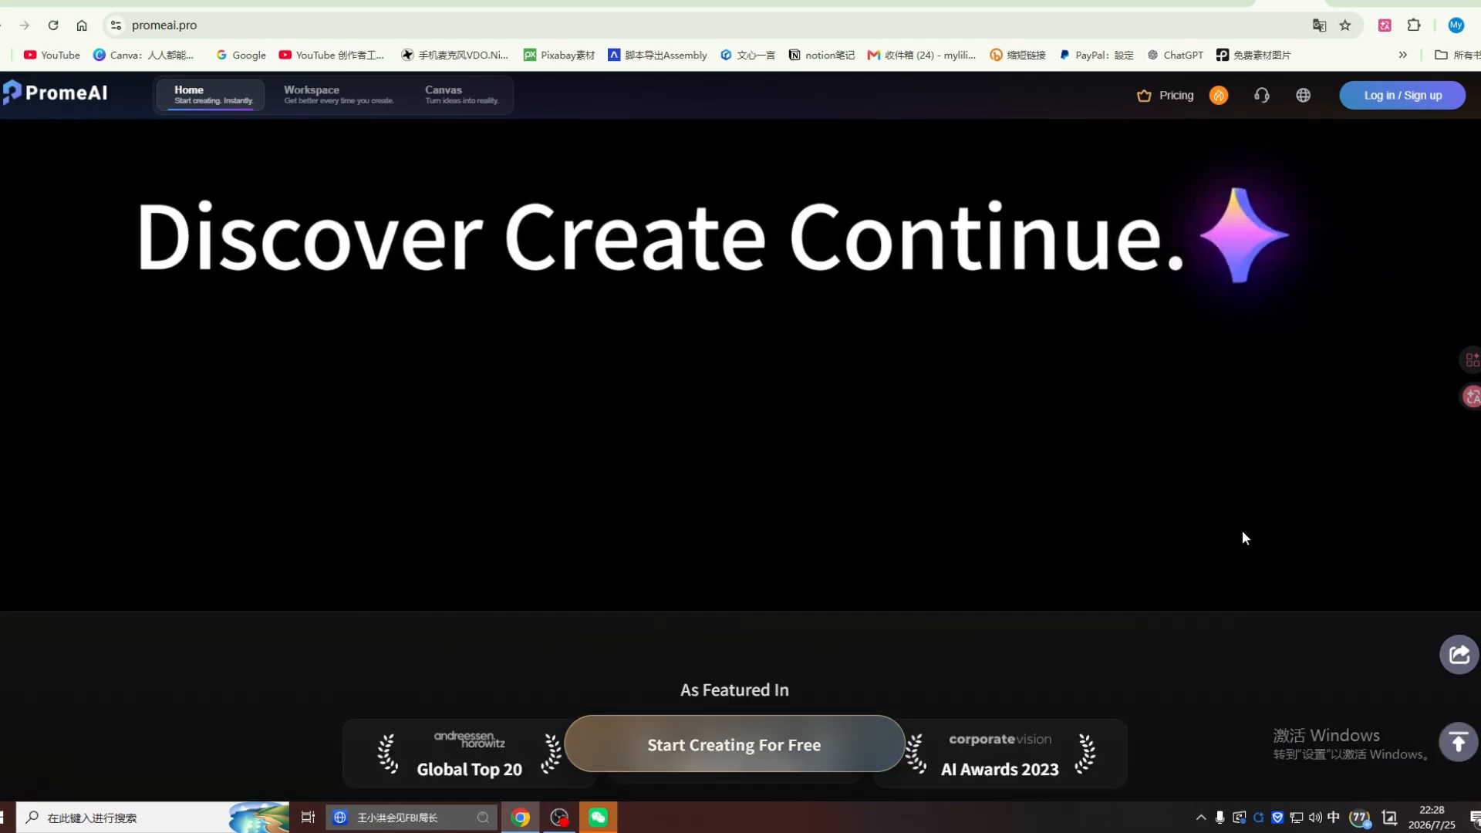
scroll(1243, 538, down, 1)
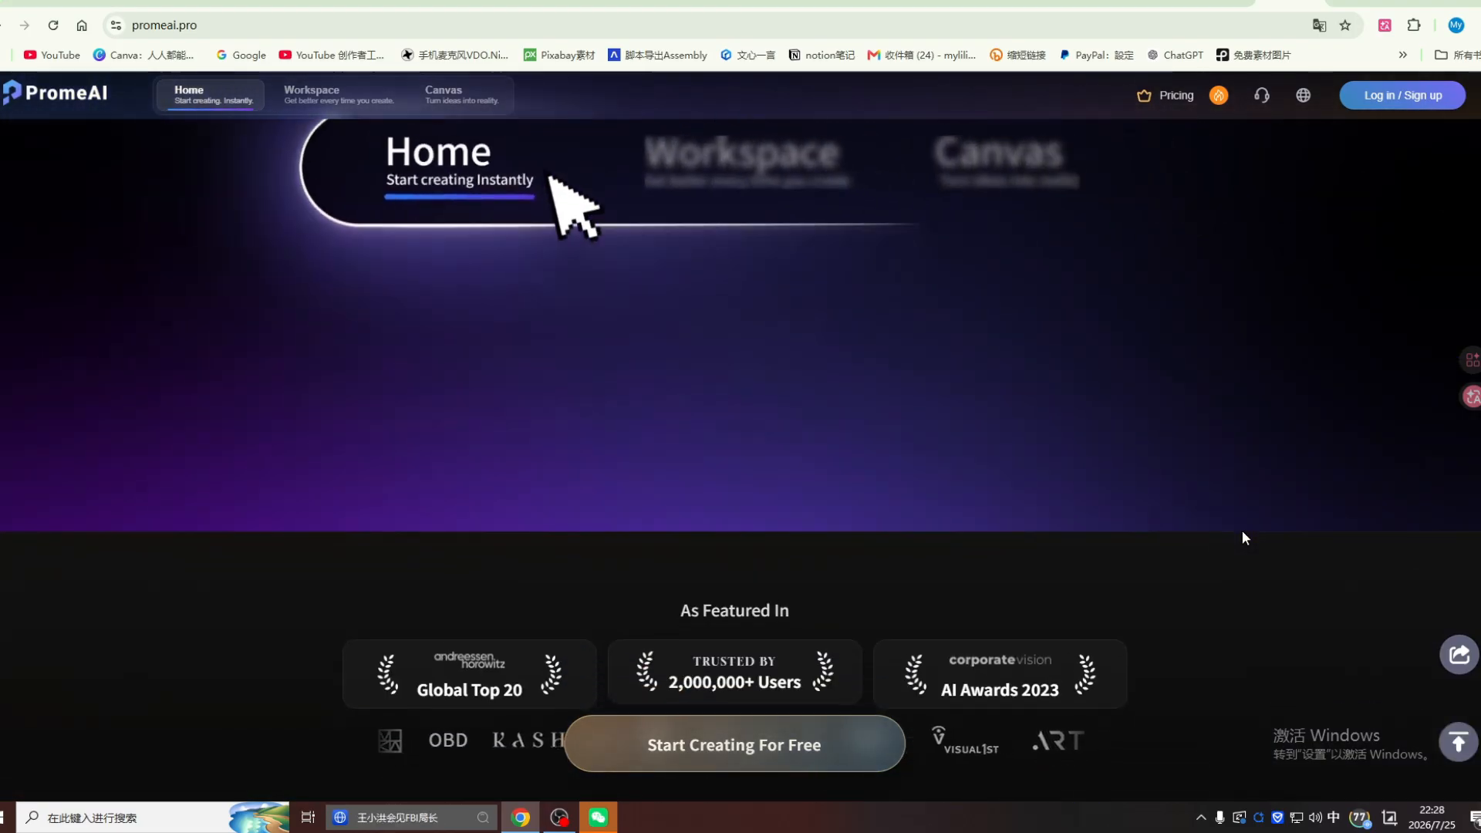
scroll(1243, 538, down, 1)
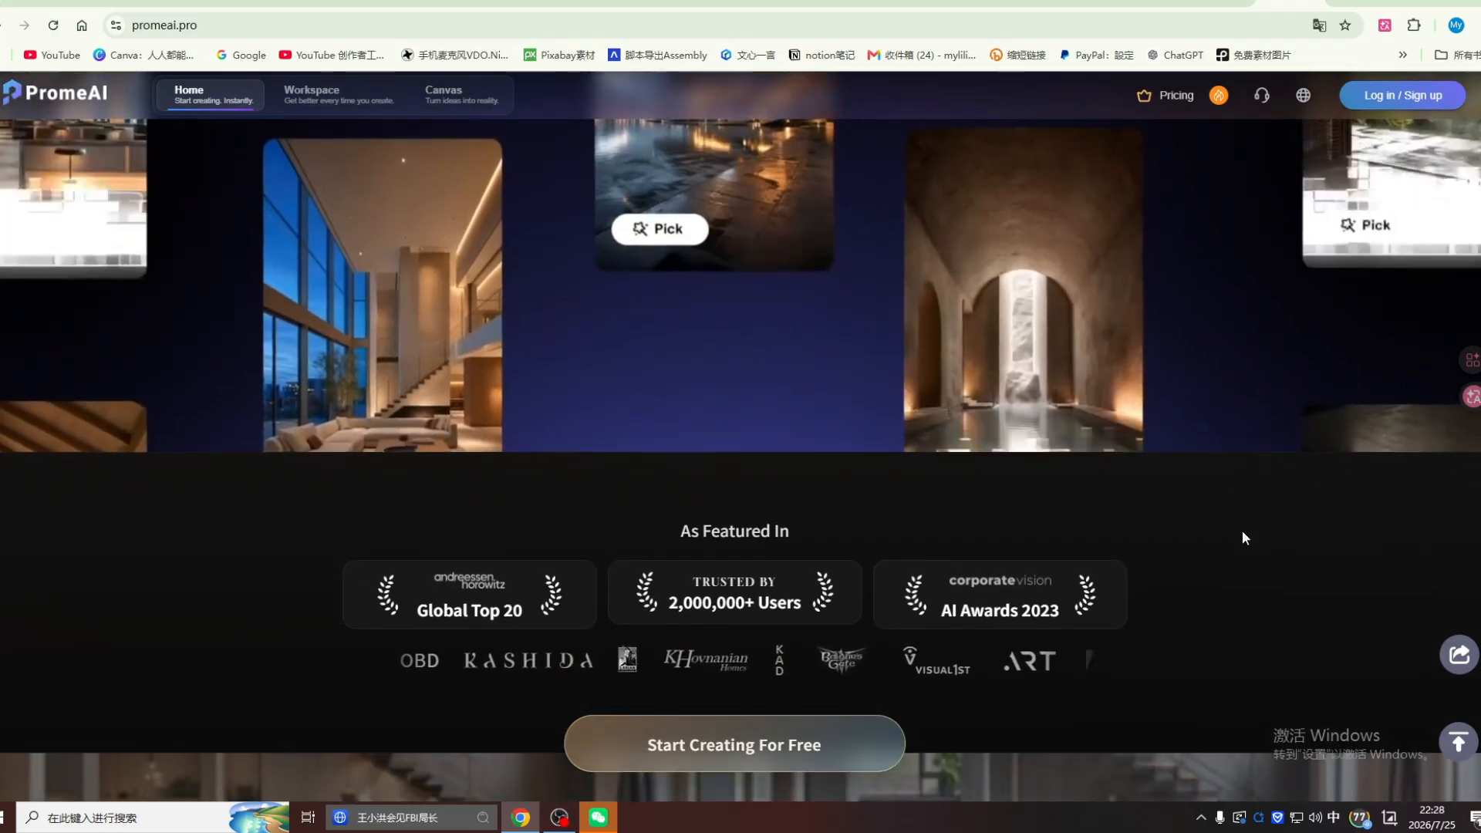
Step: Switch to the Ideogram website and review its model 4.0 announcement down to the "One model. Three surfaces." section
click(568, 2)
click(486, 3)
scroll(978, 453, down, 1)
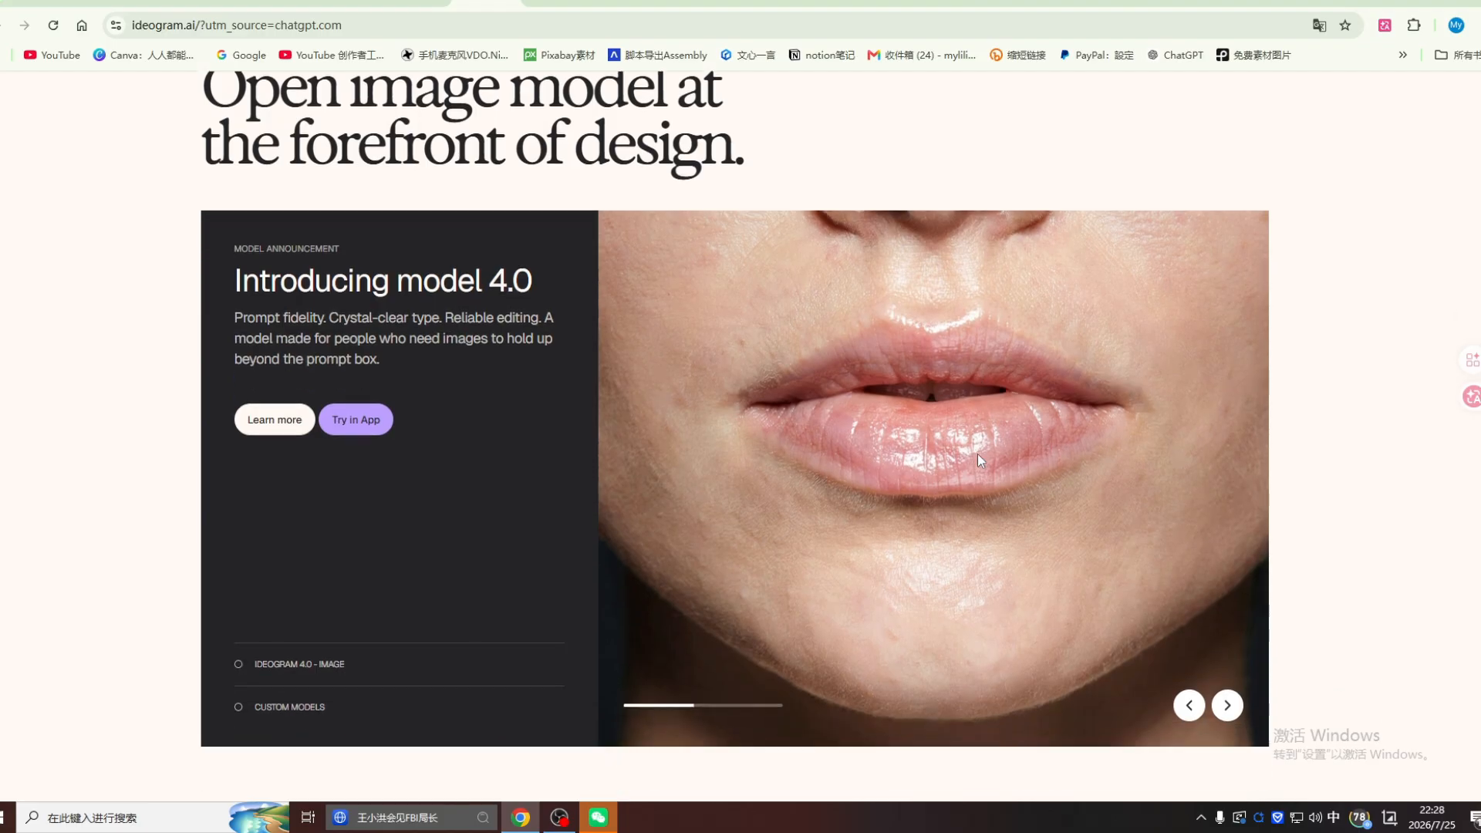
scroll(978, 454, down, 1)
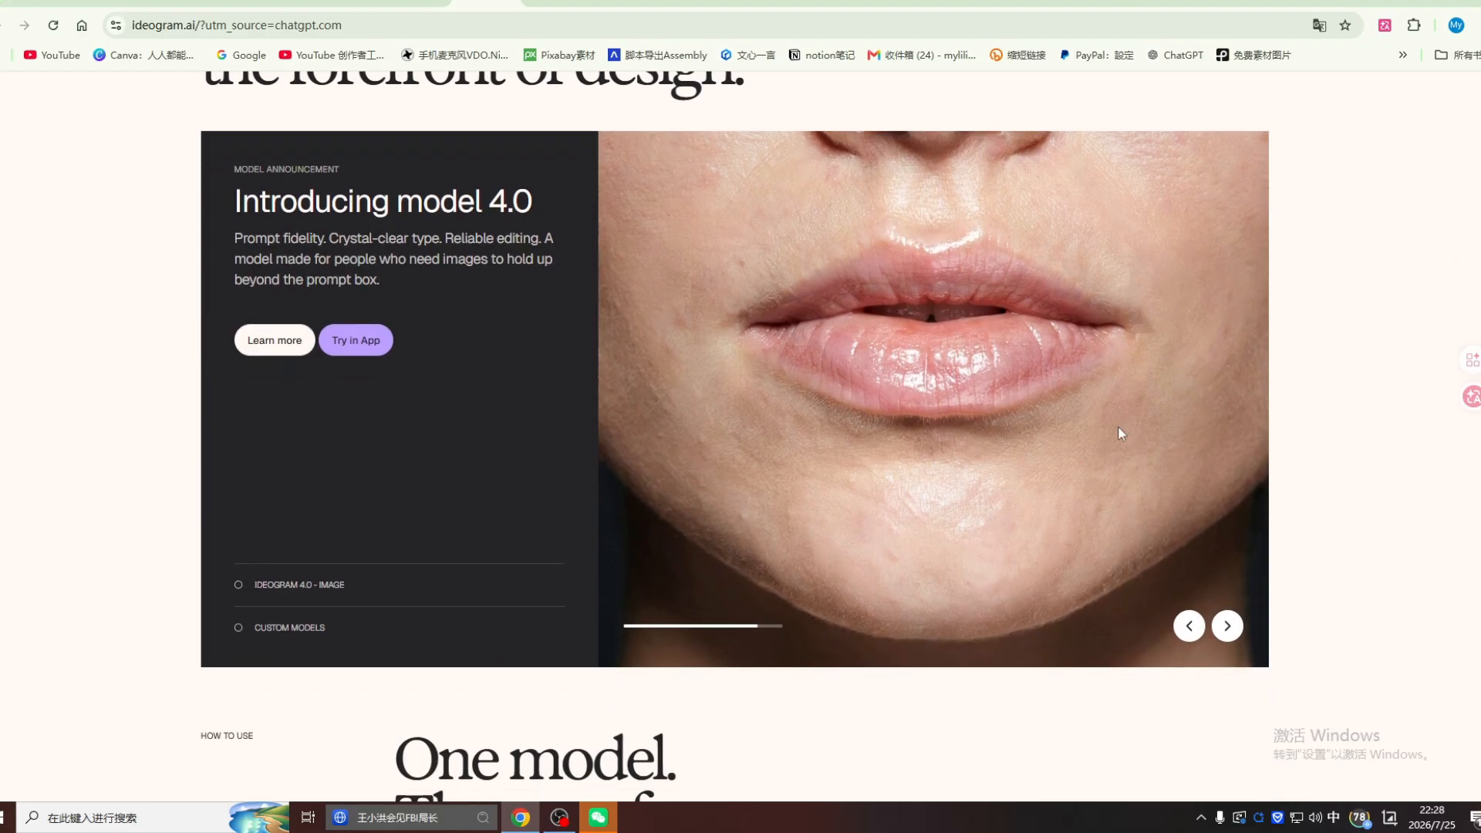
scroll(1131, 426, down, 1)
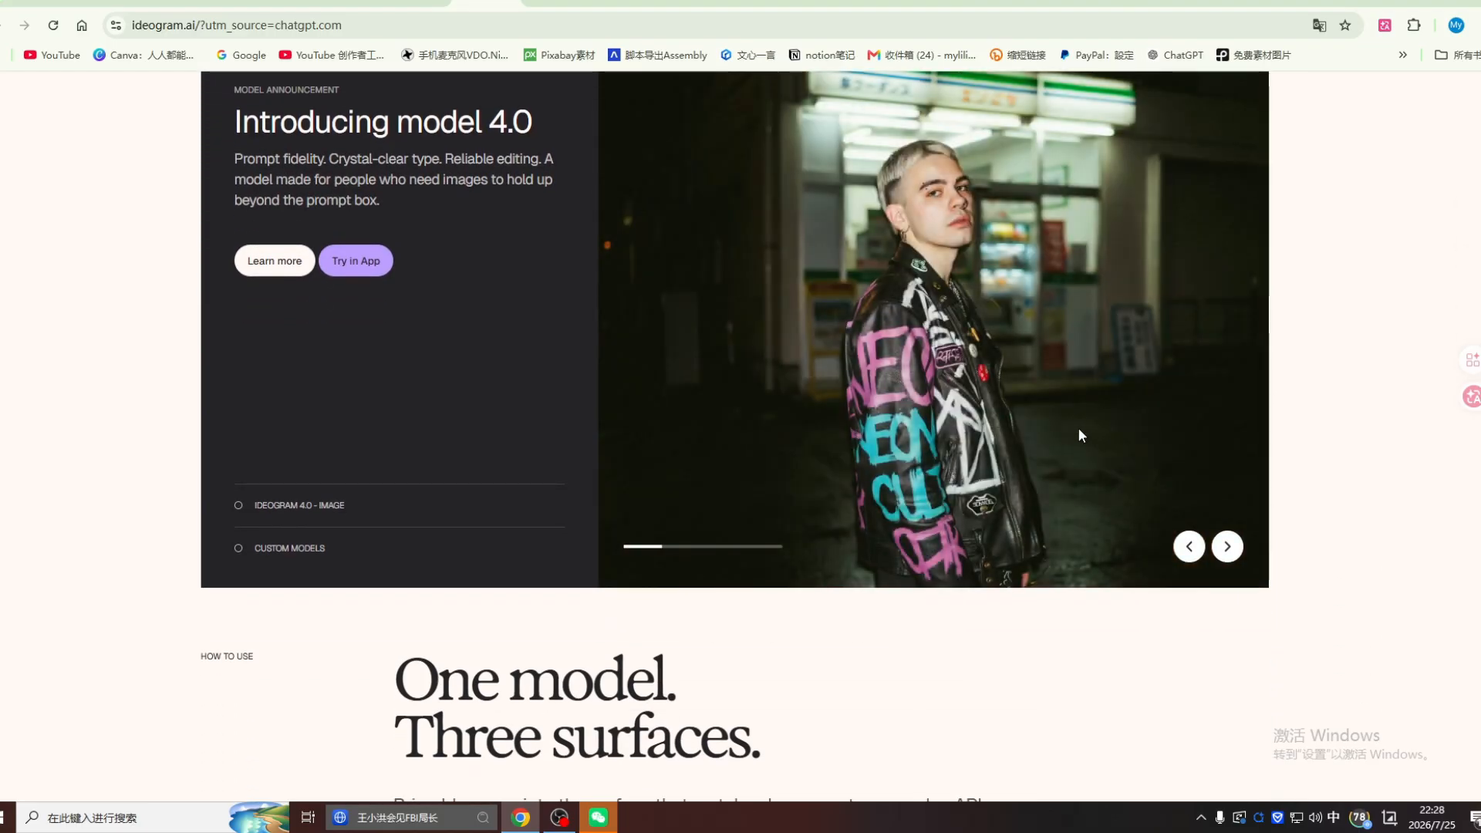
scroll(1079, 434, down, 1)
Step: Switch to Midjourney's Explore page and browse its top community images
click(560, 4)
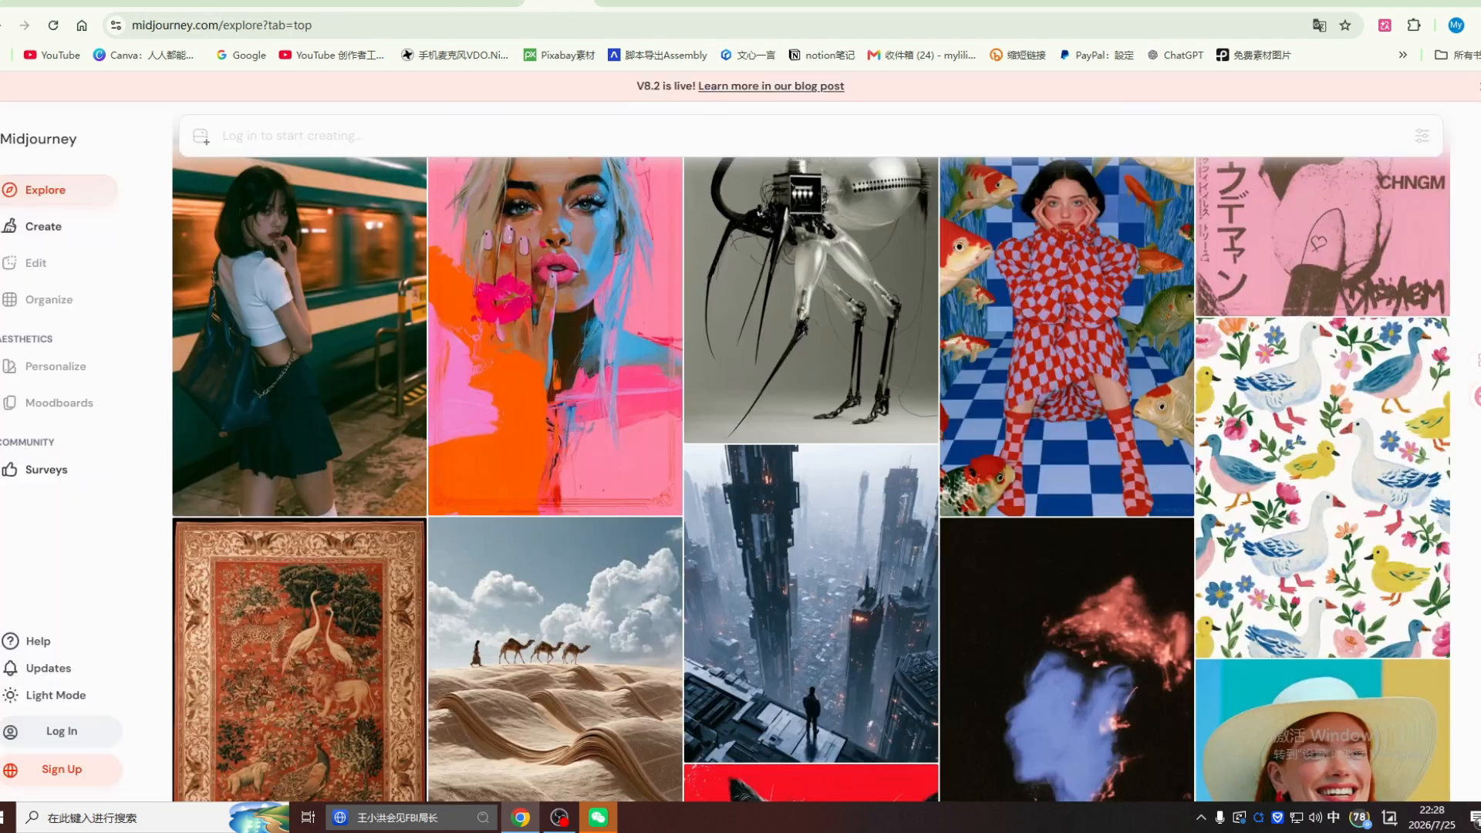
scroll(1040, 390, down, 1)
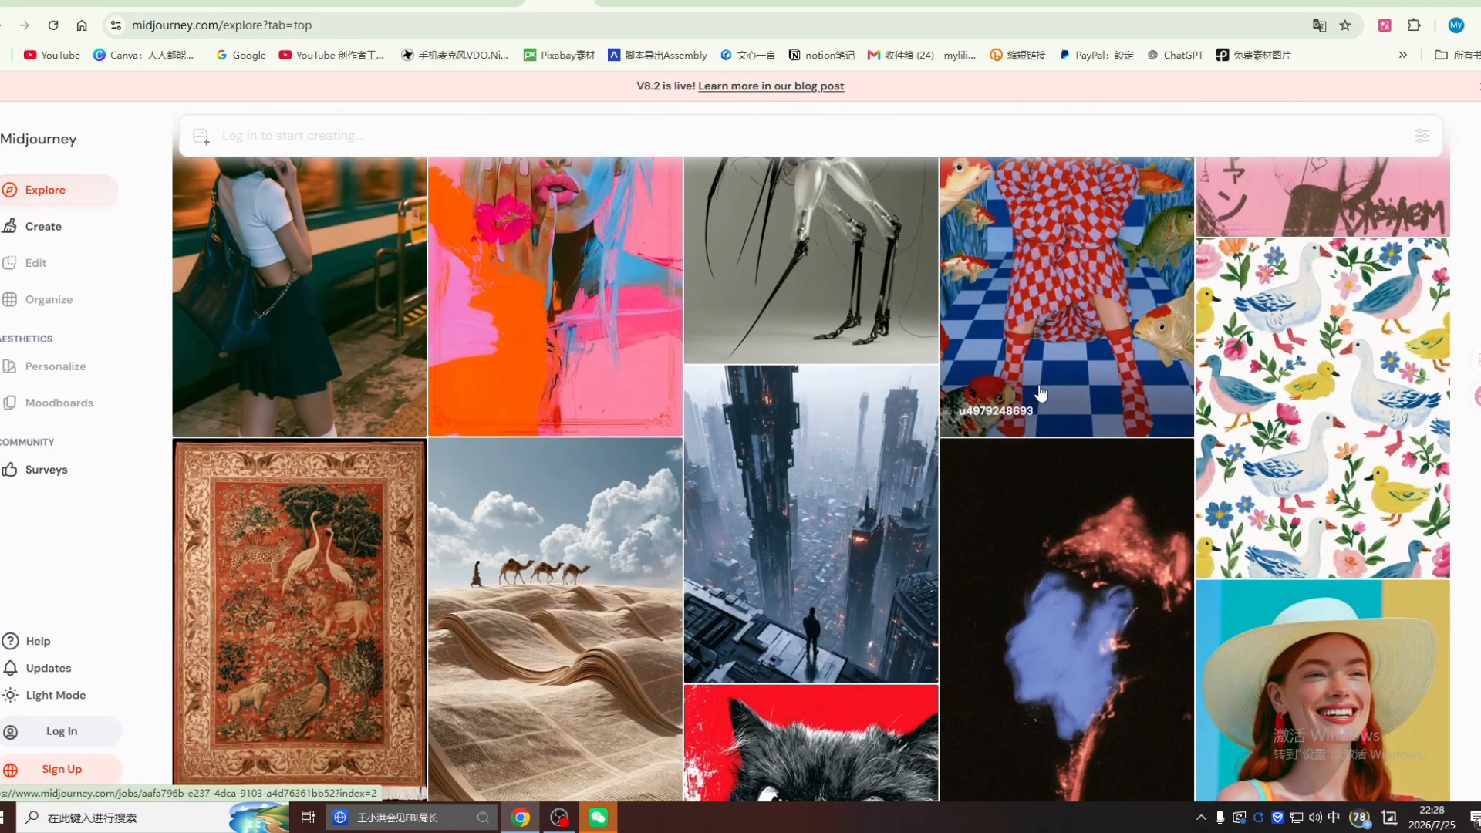
scroll(1053, 407, down, 1)
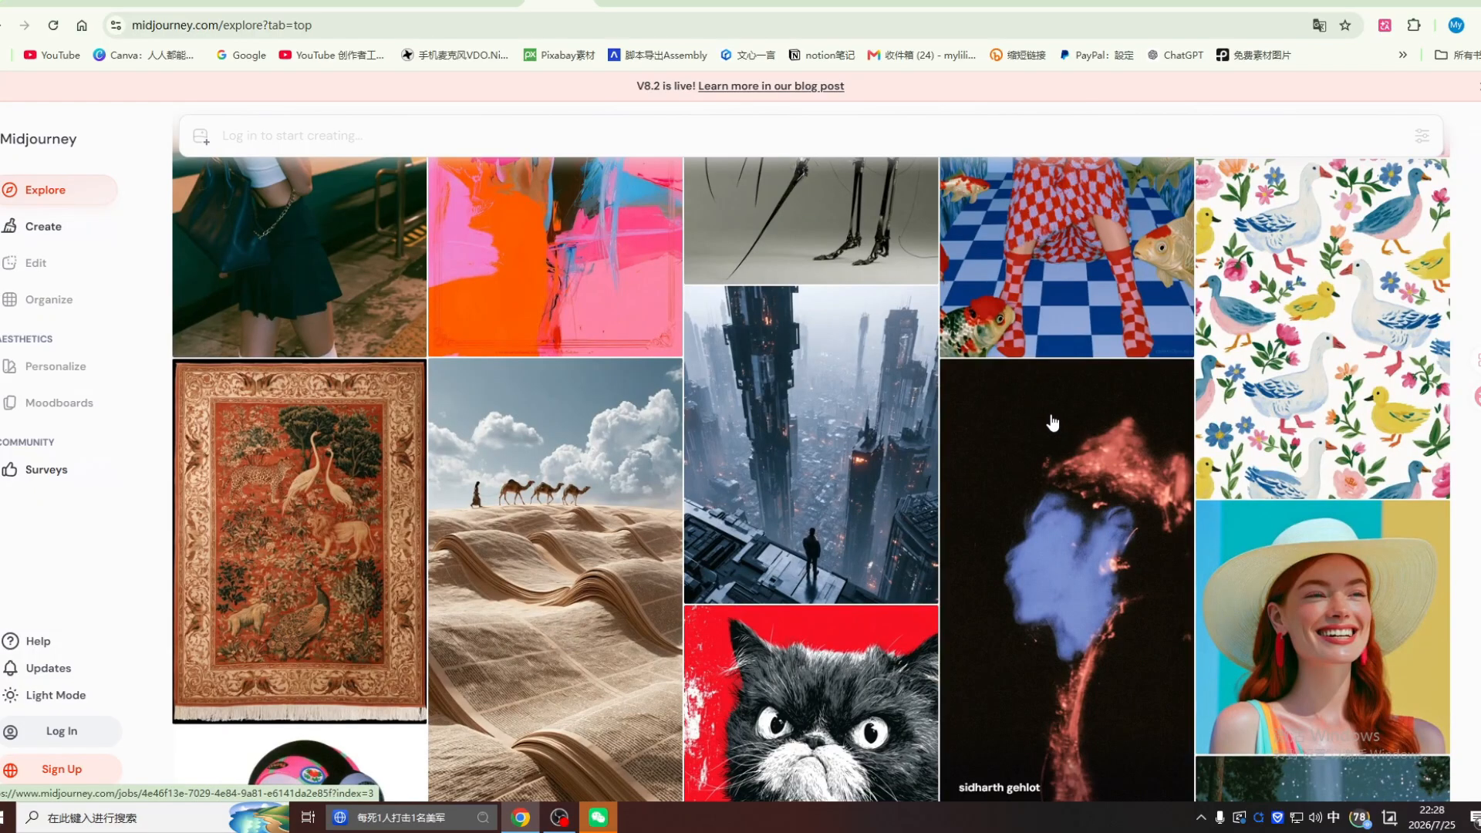
scroll(1054, 423, down, 1)
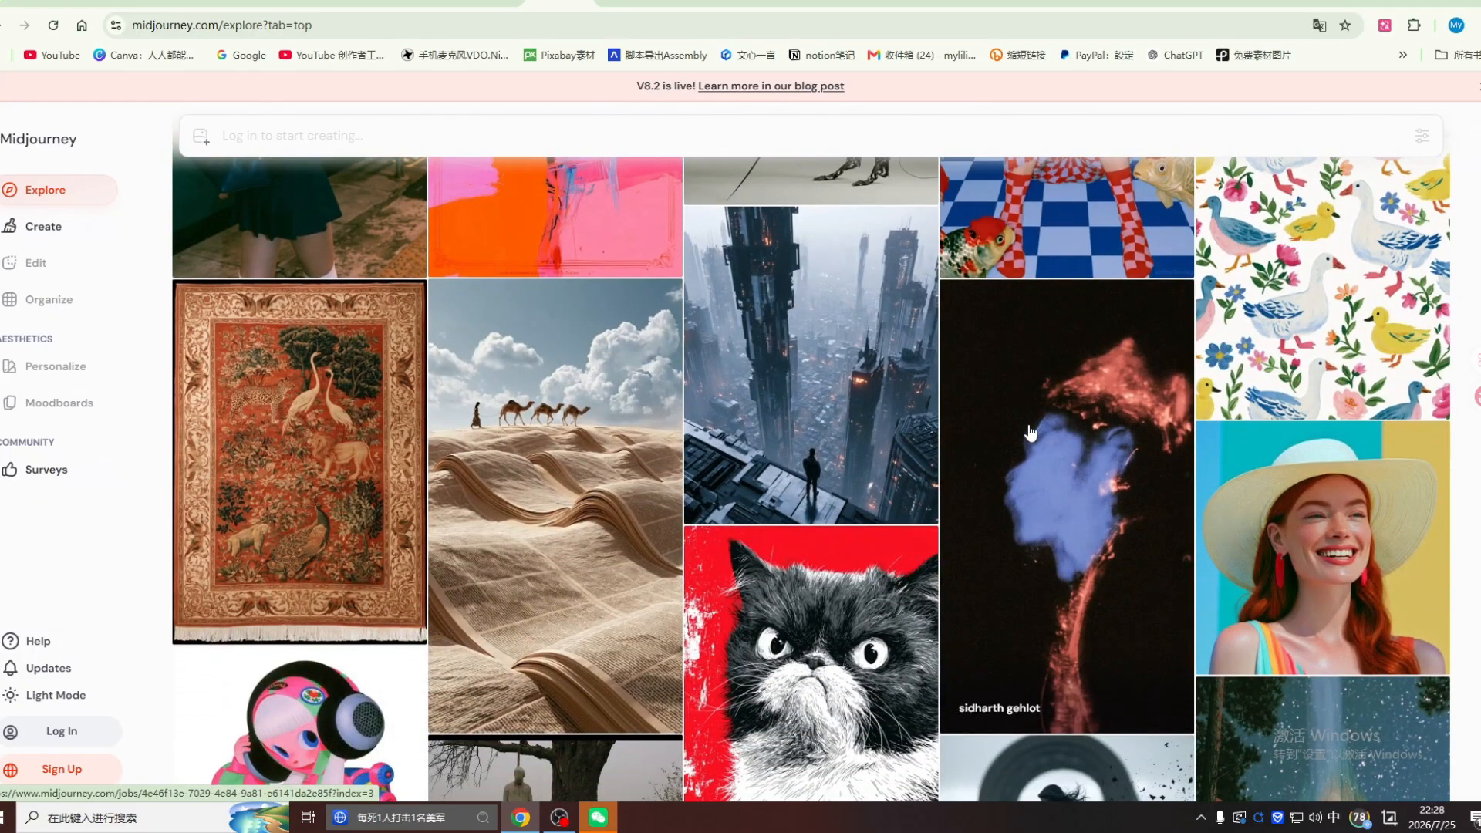
scroll(1030, 432, up, 4)
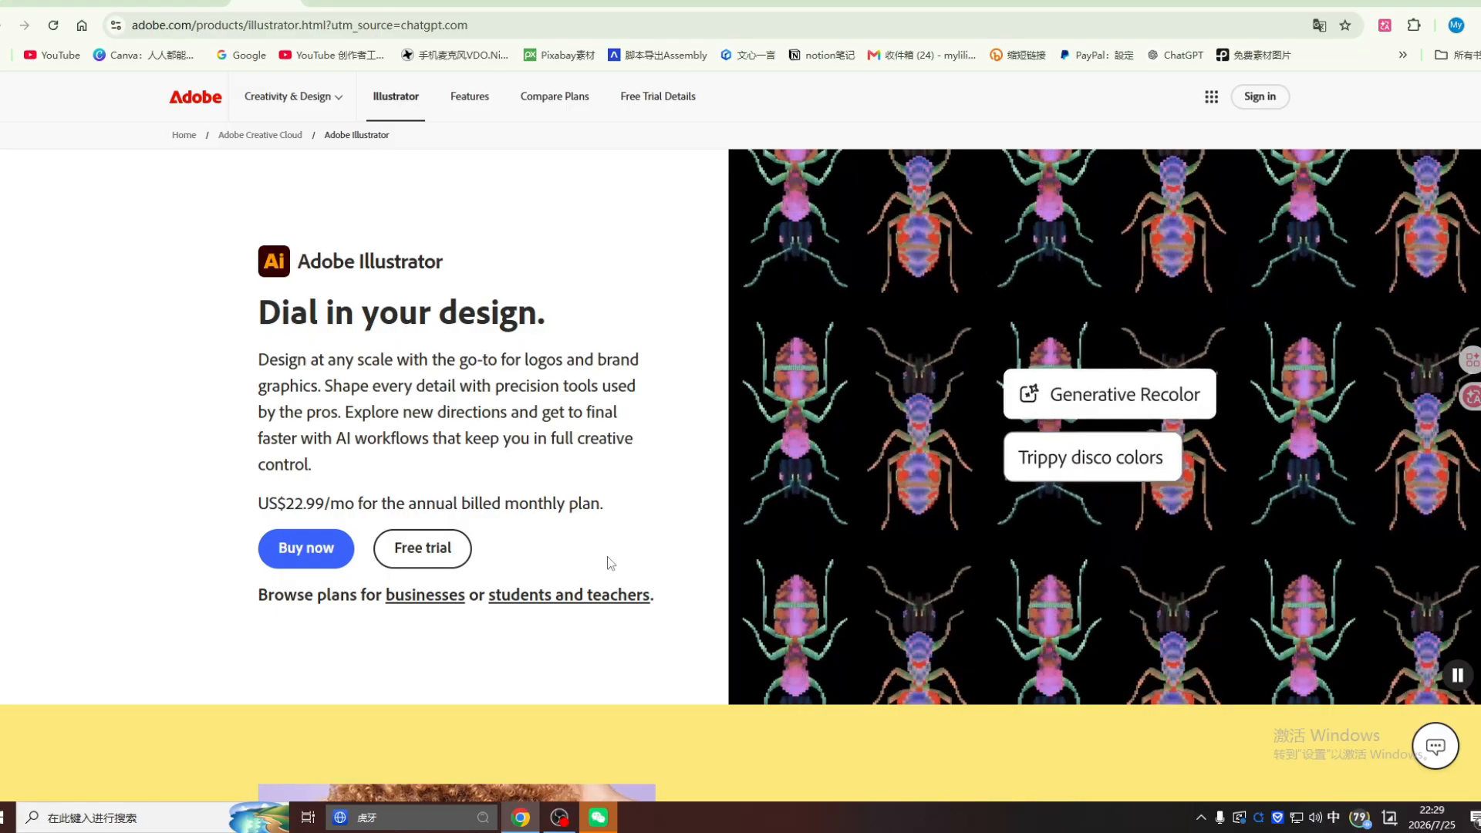
Step: View Adobe's Illustrator product page, then return to PromeAI's landing page and look through to its Featured Projects section
scroll(710, 615, down, 2)
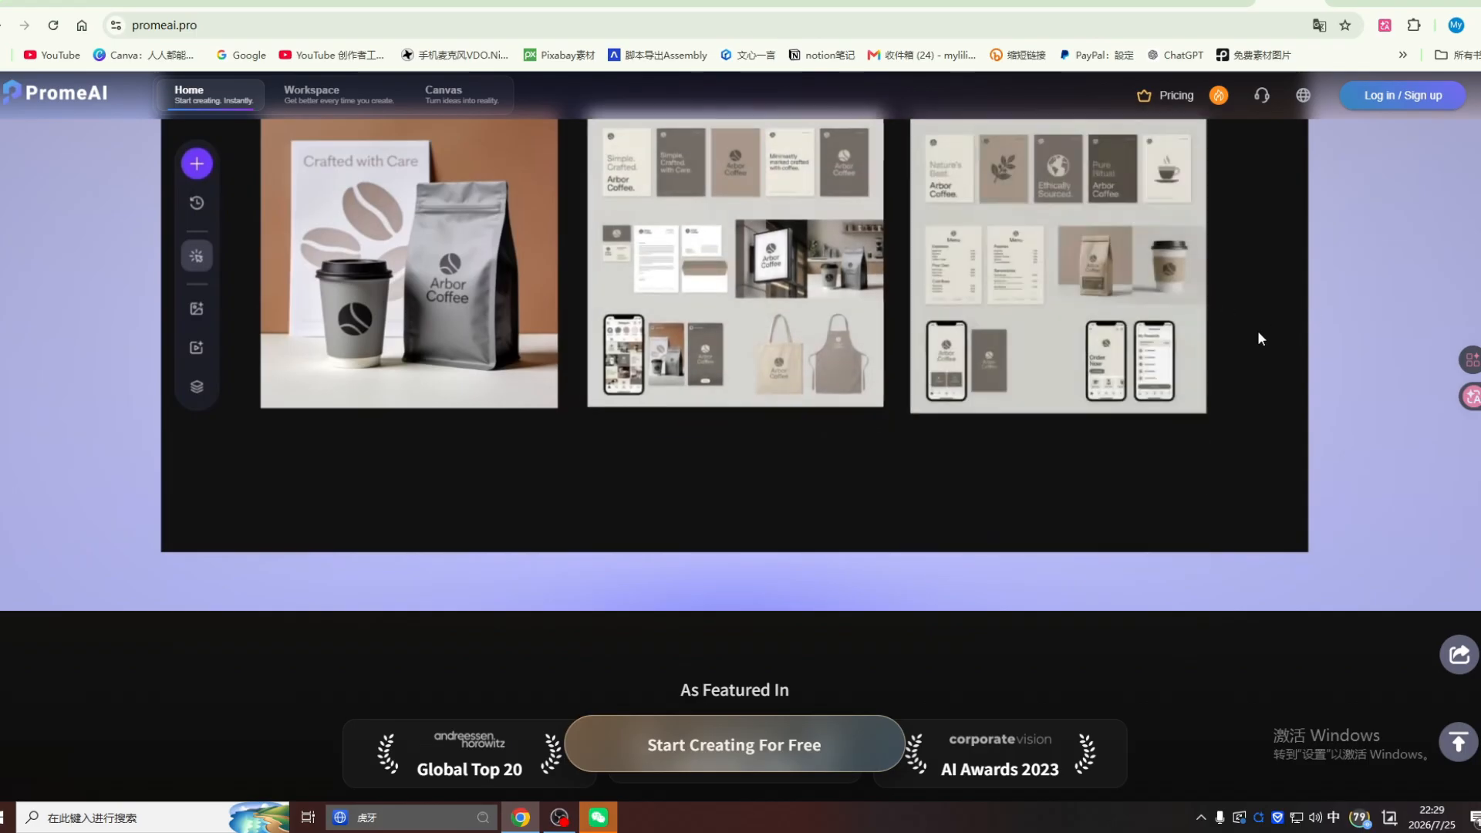
scroll(1258, 333, down, 1)
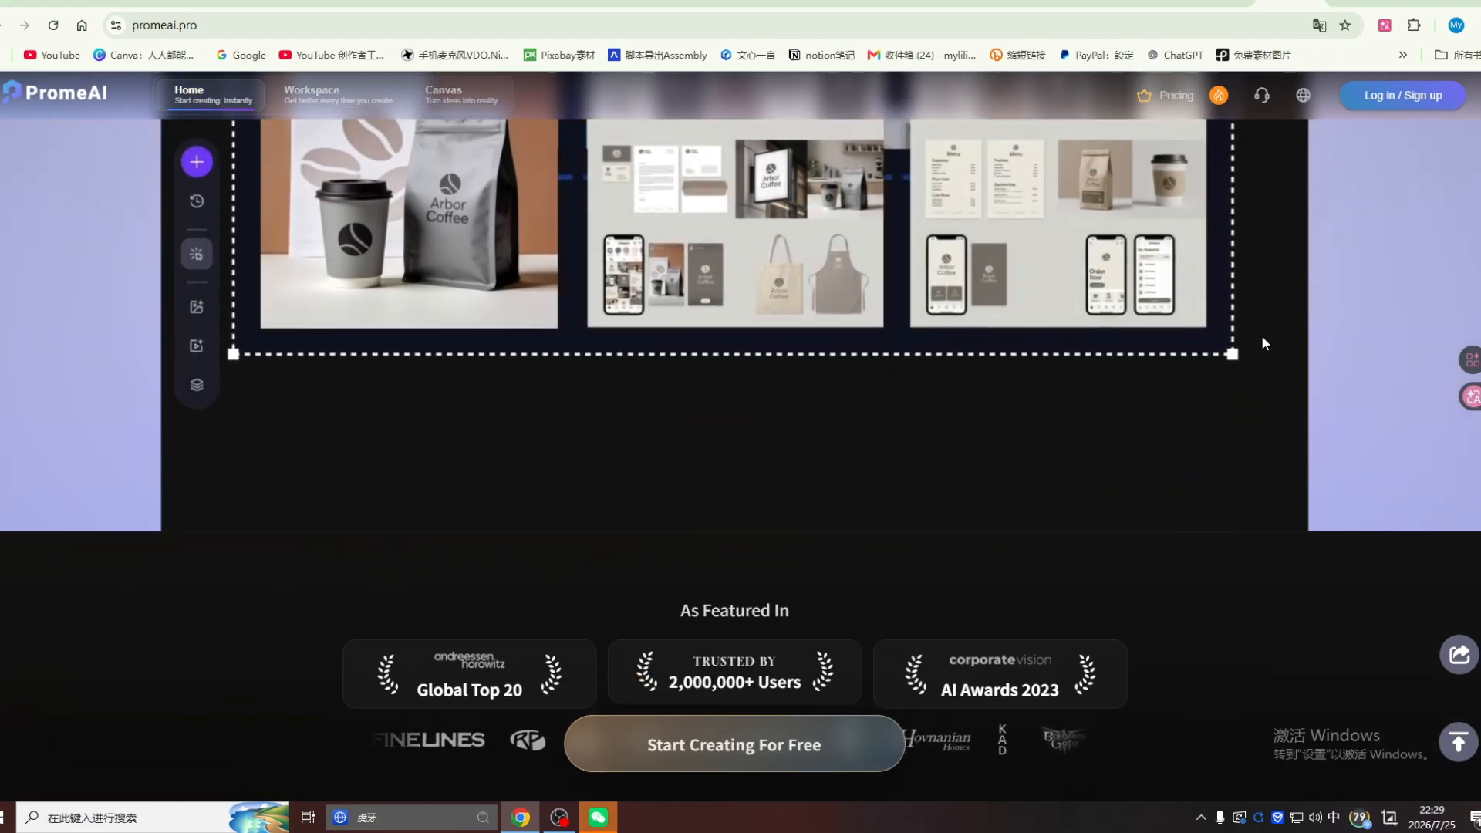
scroll(1260, 340, down, 4)
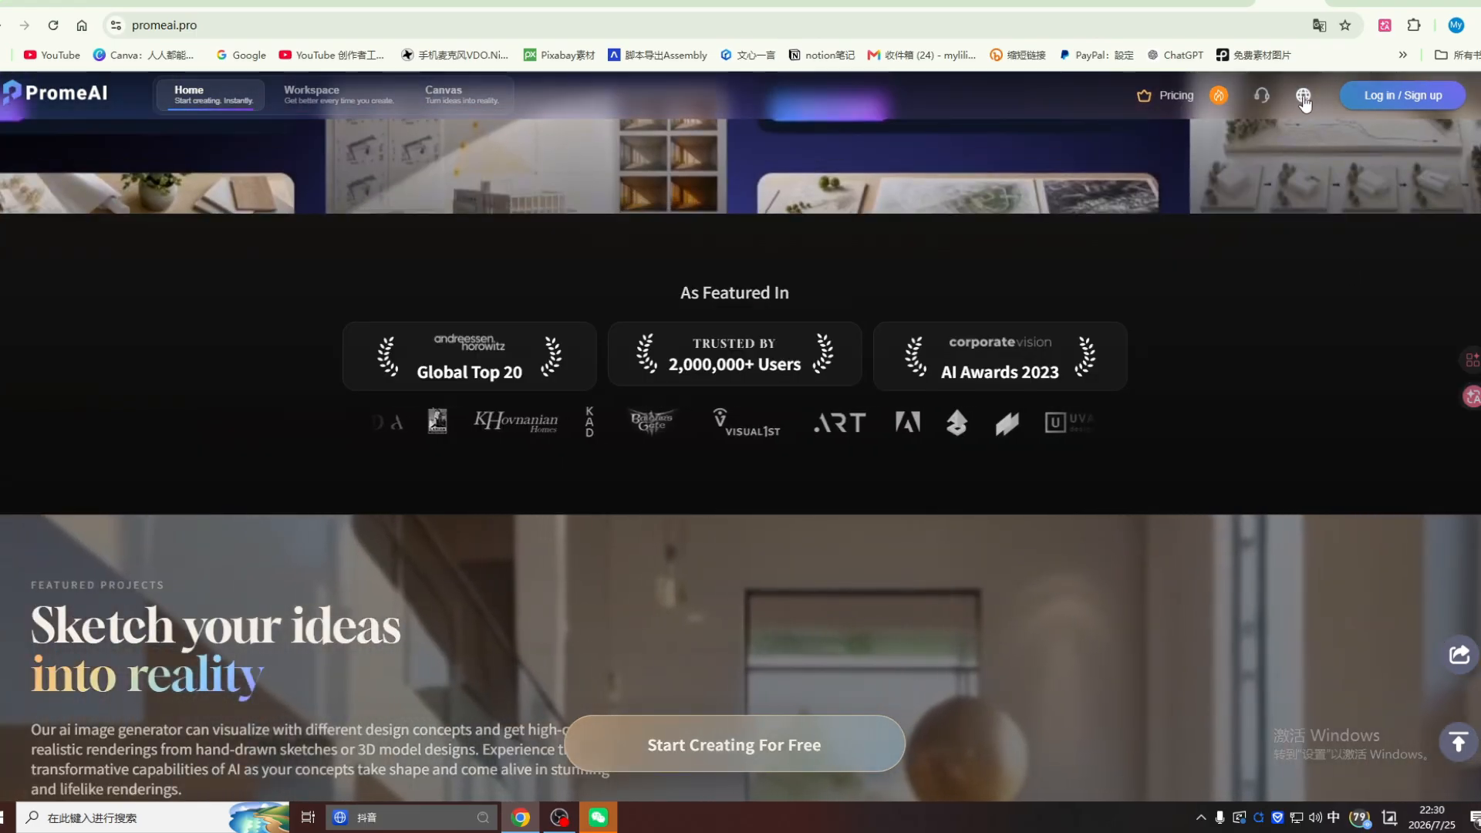
Step: Change PromeAI's site language to 简体中文 and examine its industry workflow examples from architecture and interiors through products and games
click(1304, 97)
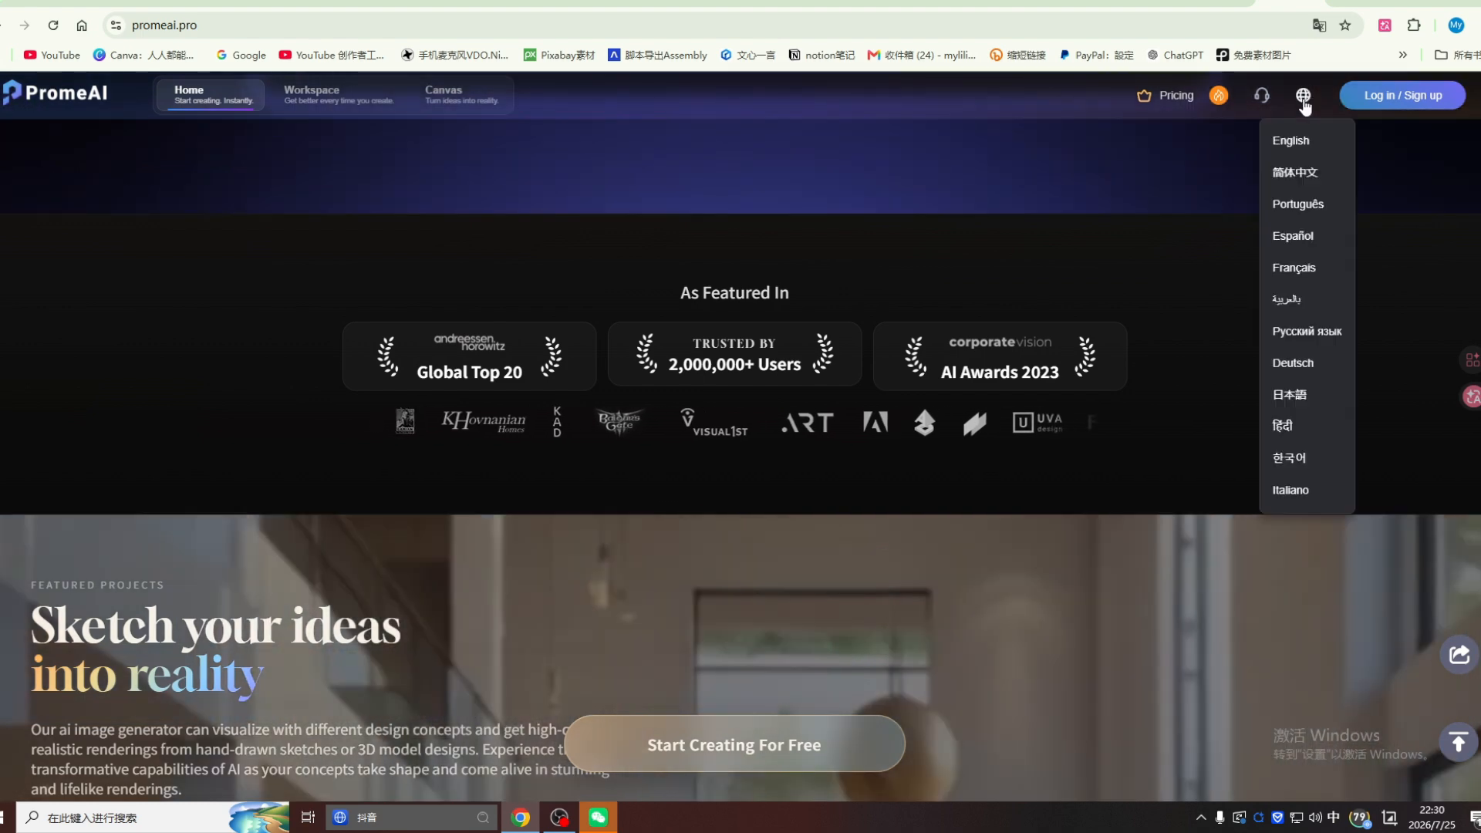
click(1294, 173)
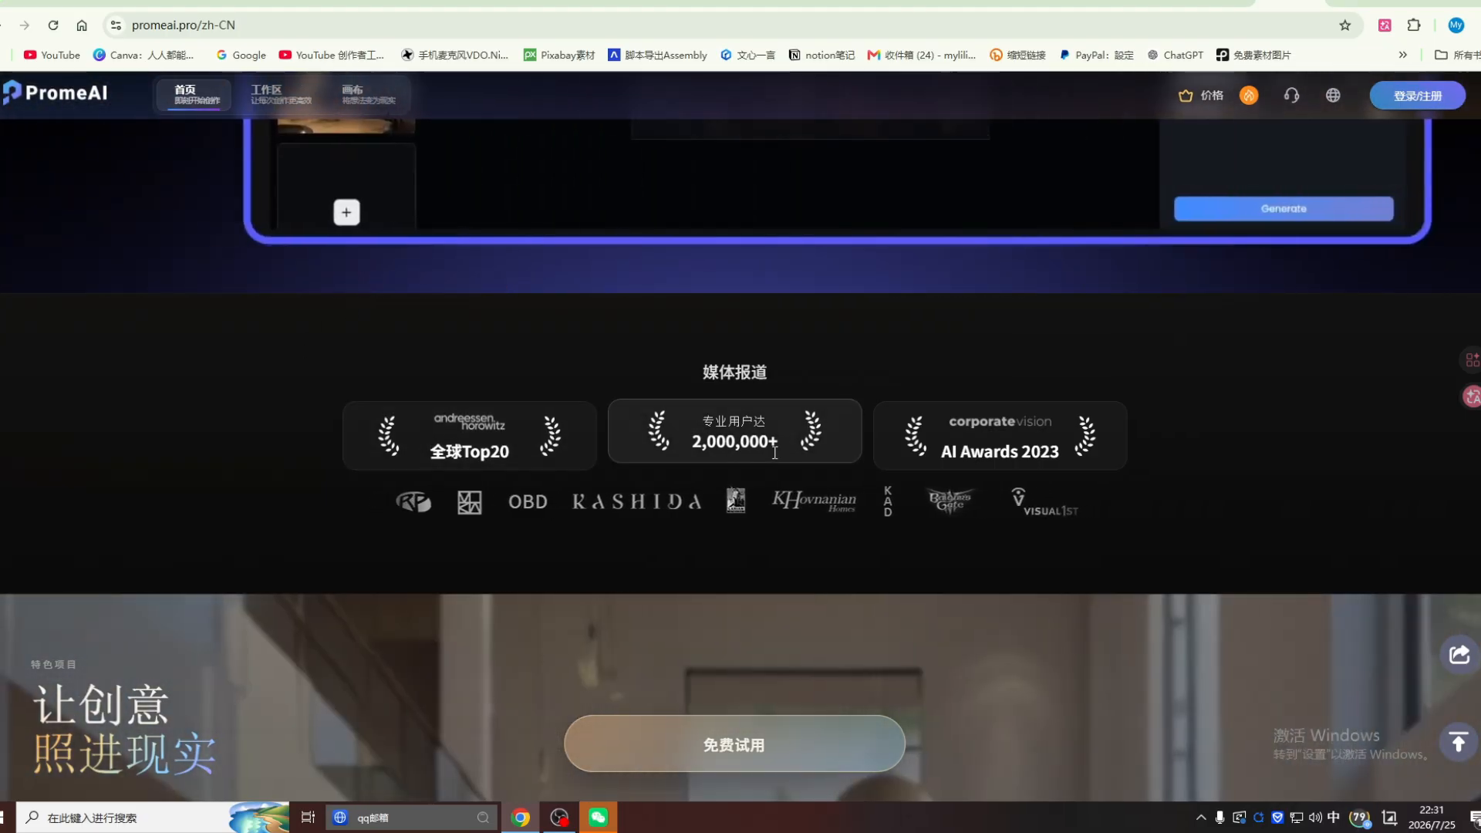
scroll(1081, 475, down, 10)
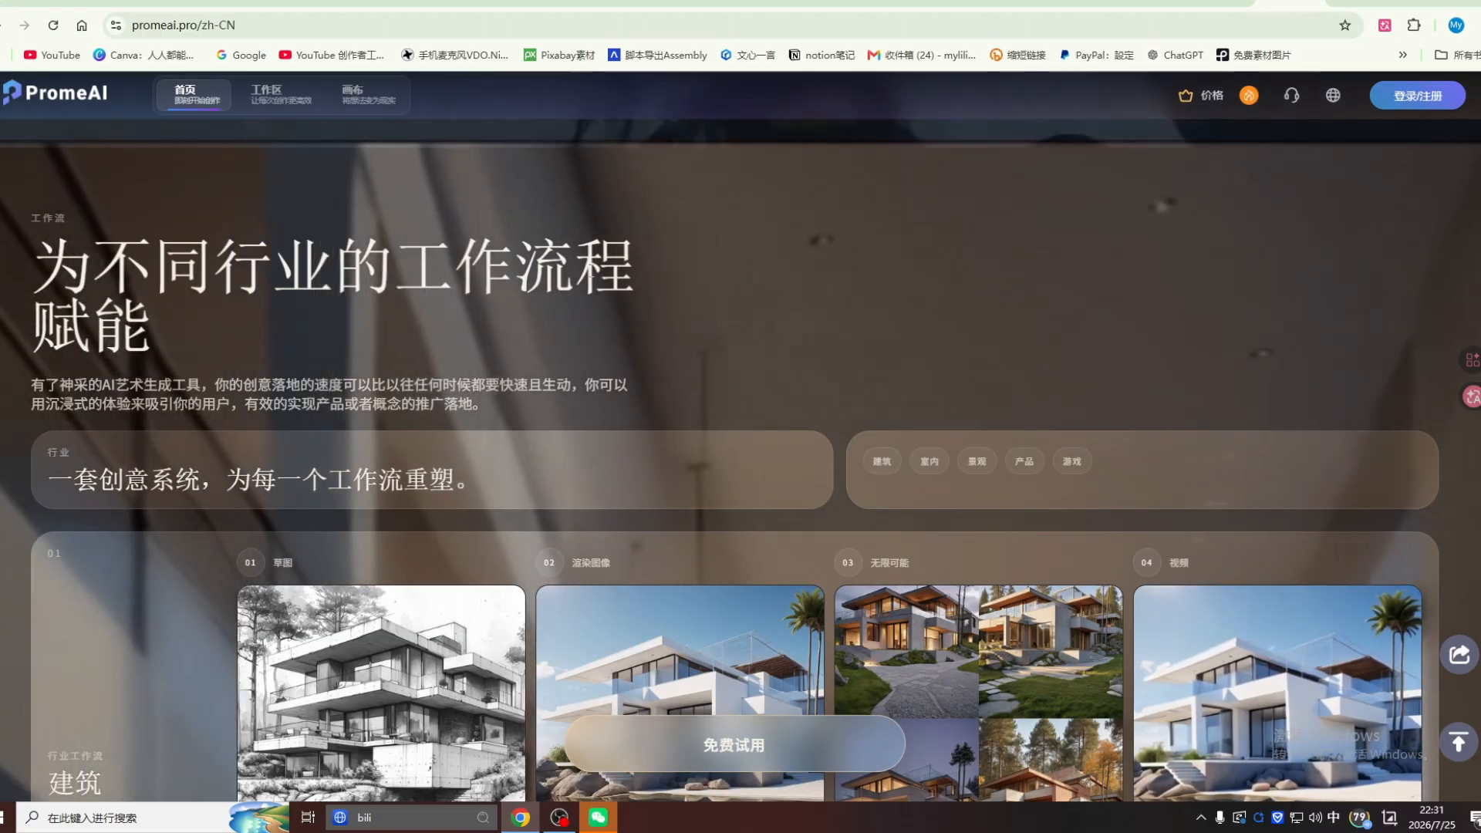
scroll(309, 351, down, 6)
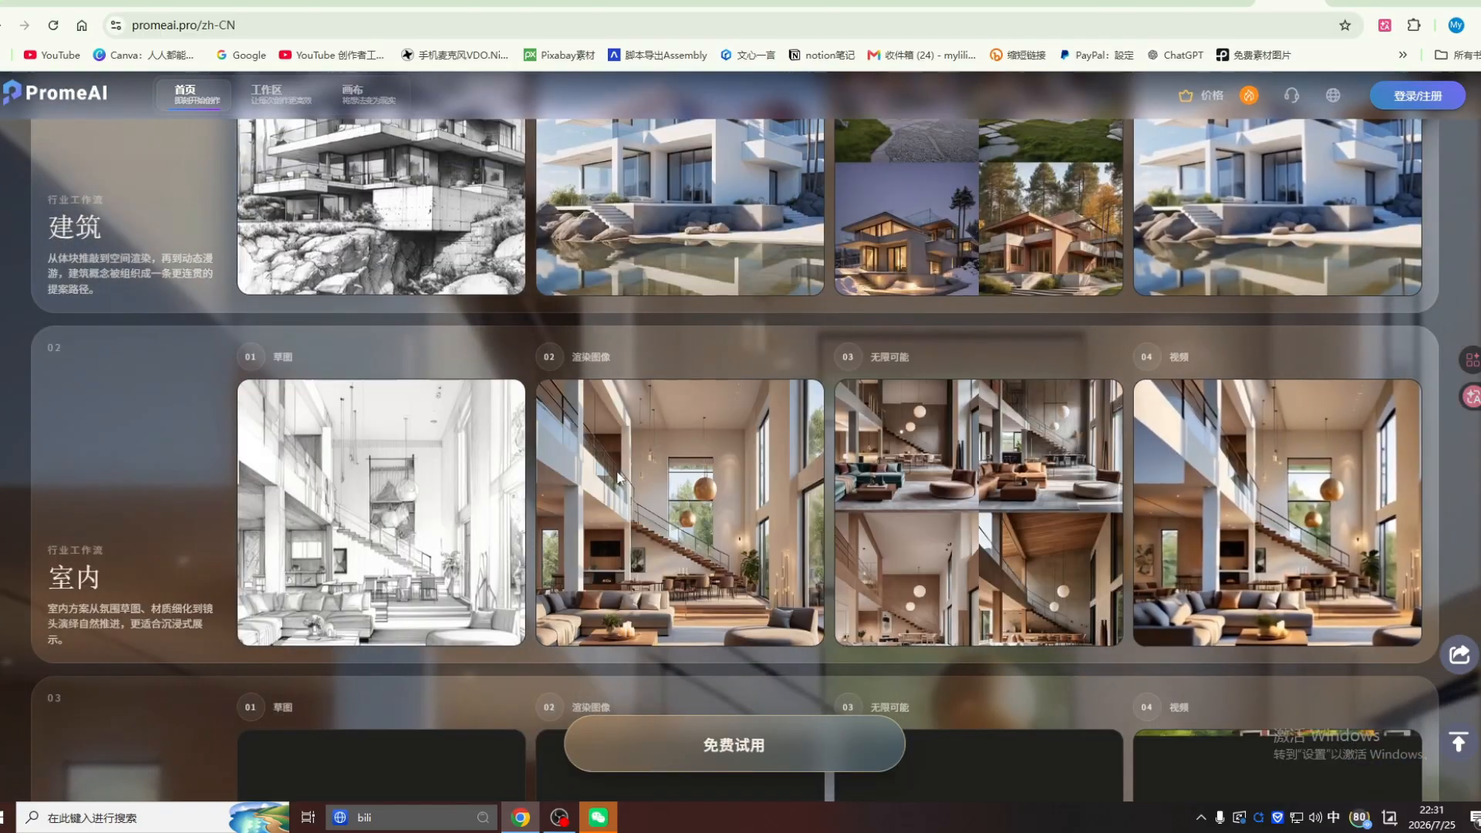
scroll(1085, 344, down, 9)
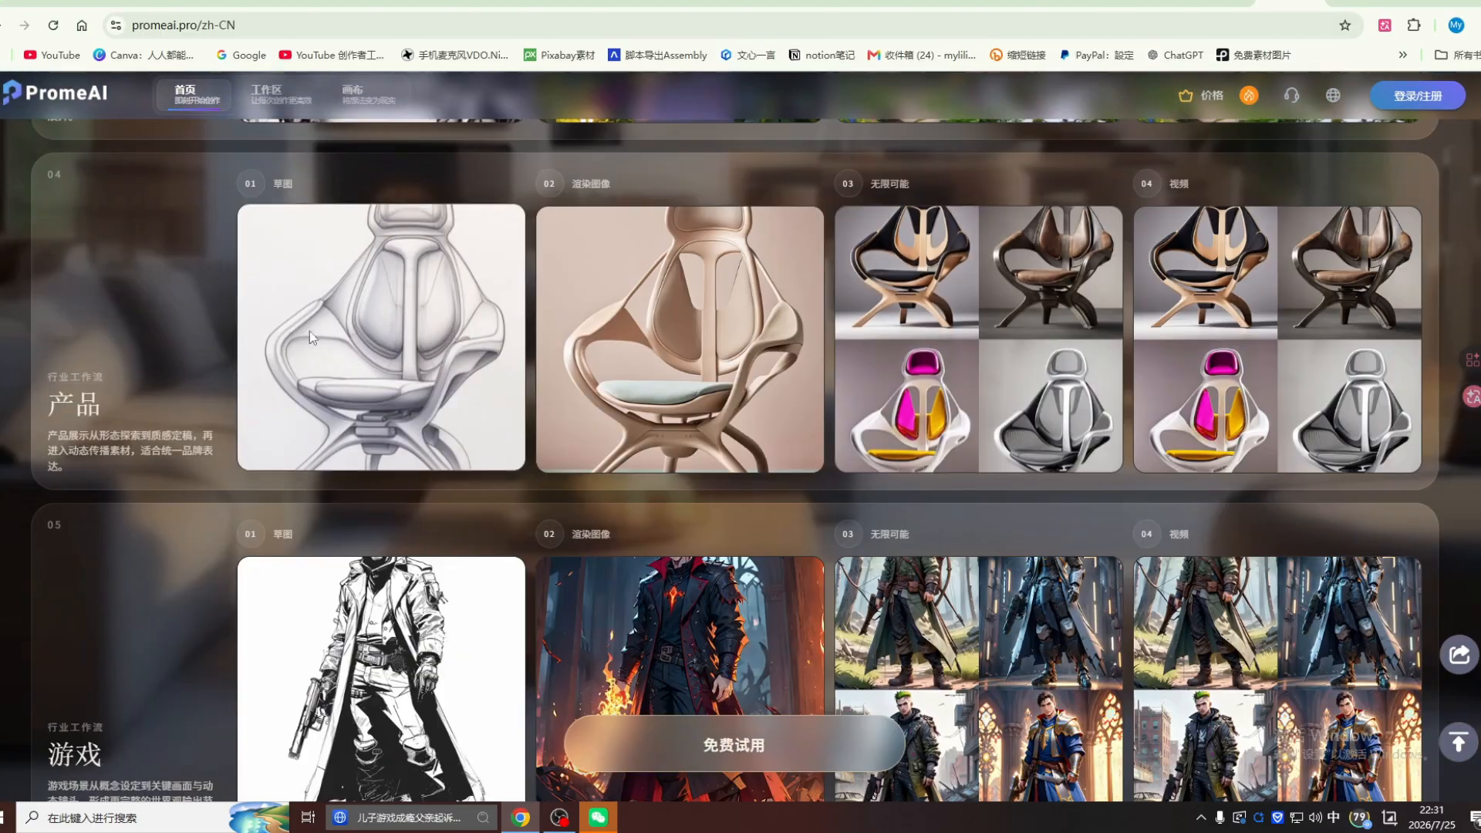
Step: View the remaining 产品 and 游戏 workflow examples, return to the 特色项目 section and sign in to PromeAI with a Google account
scroll(967, 345, down, 4)
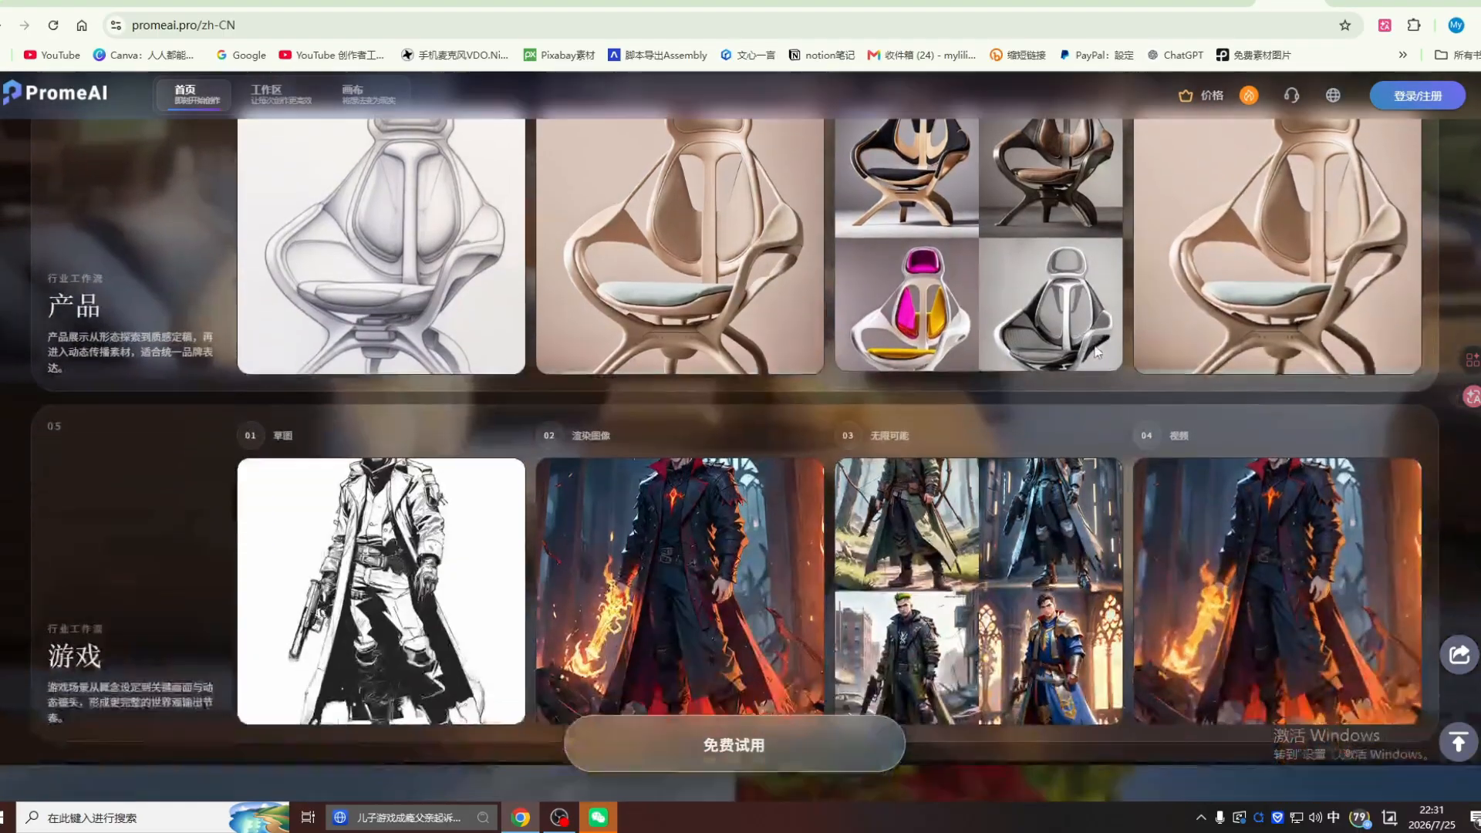
scroll(1072, 360, down, 4)
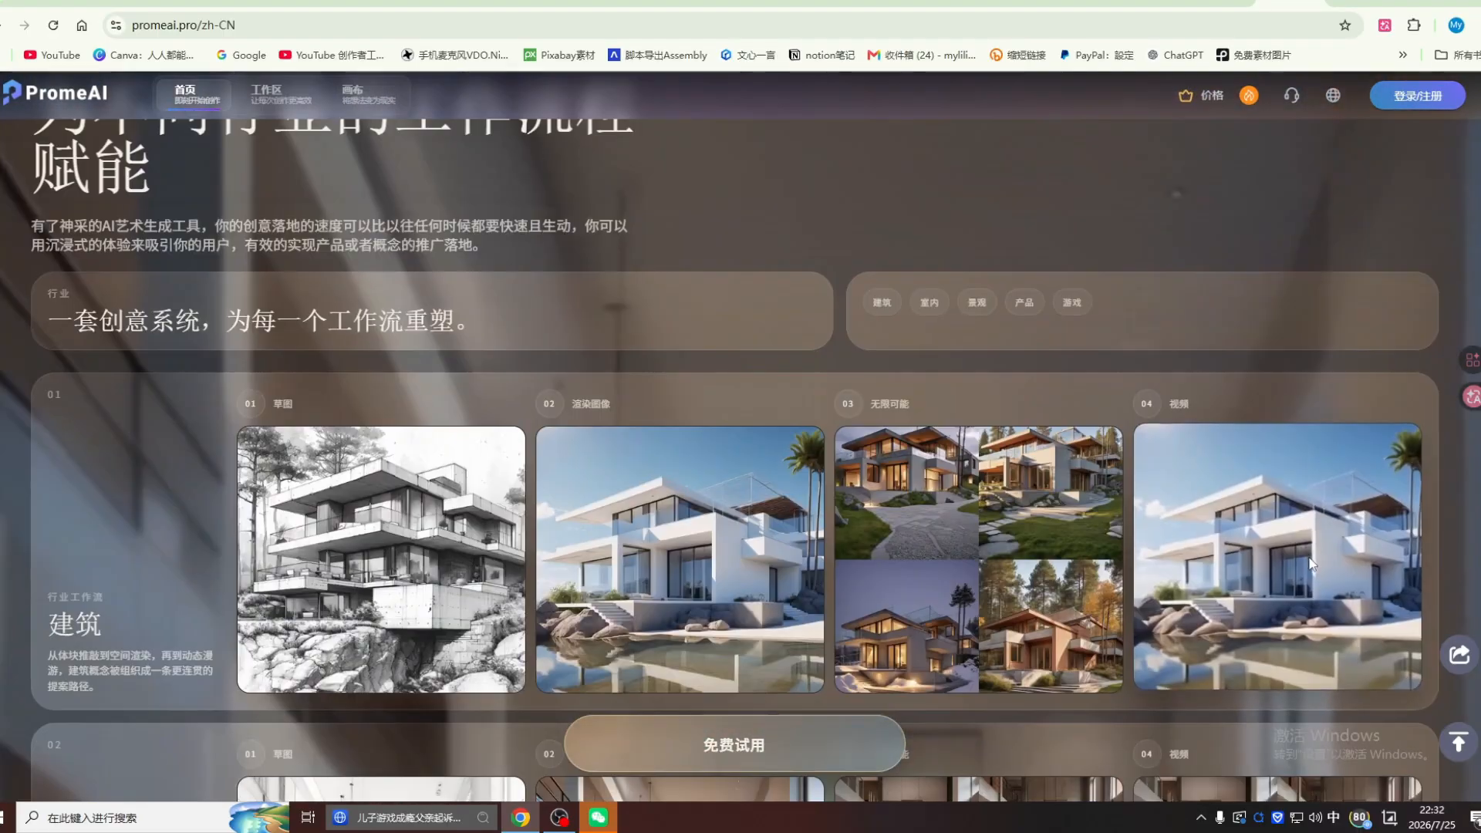
scroll(1322, 606, up, 6)
scroll(1322, 606, up, 12)
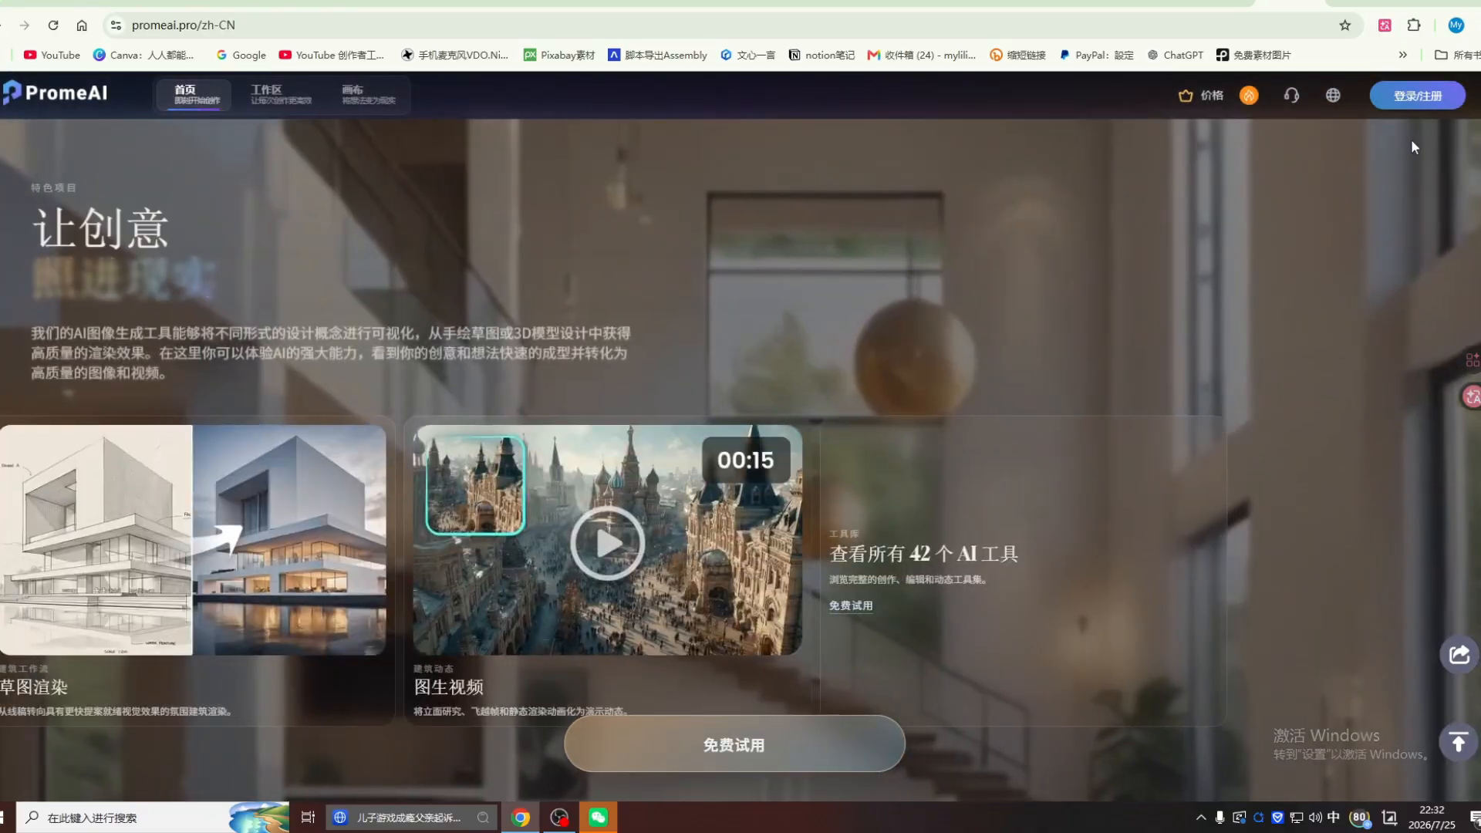
click(1412, 102)
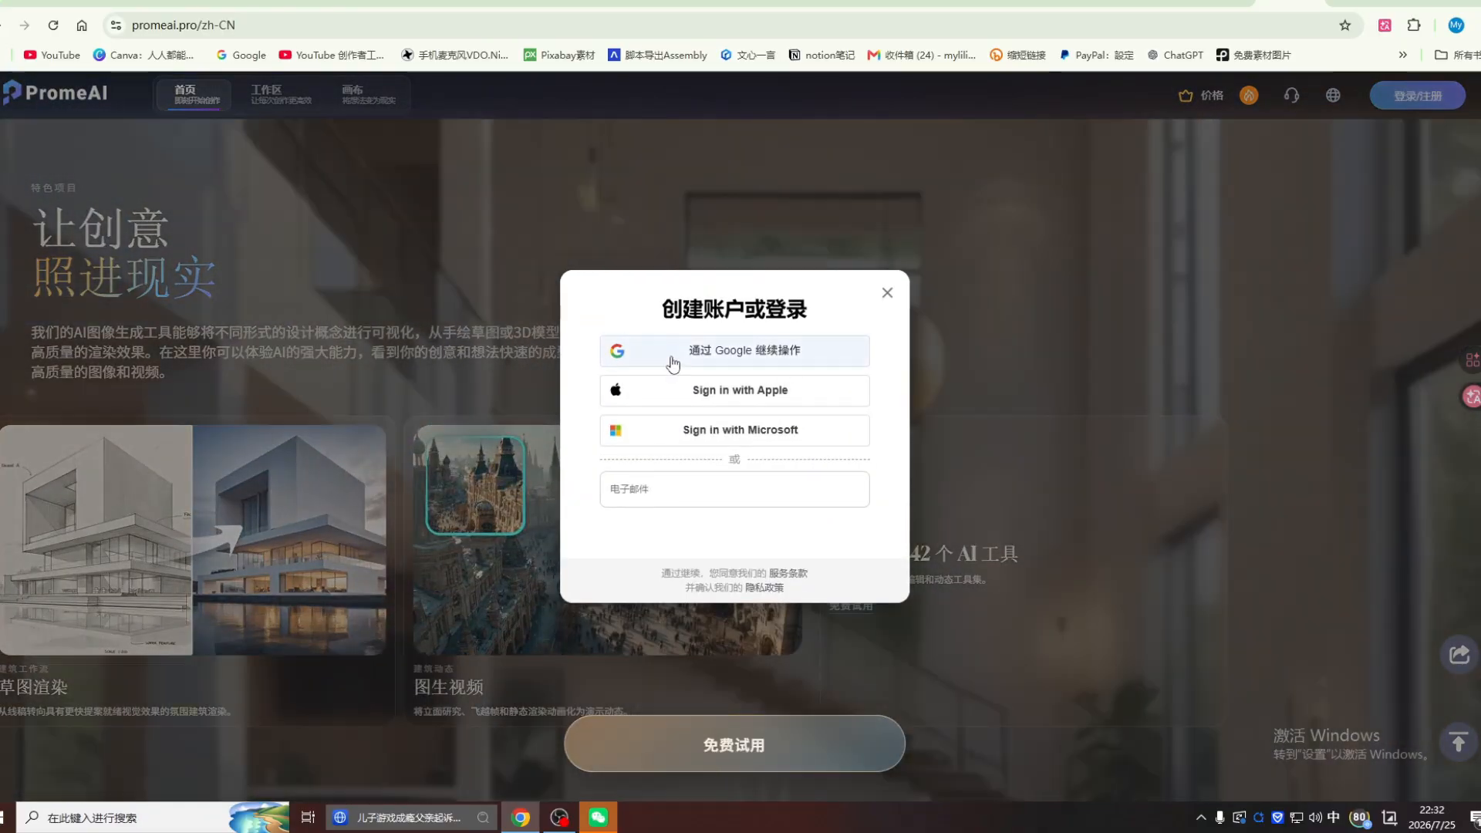
click(675, 356)
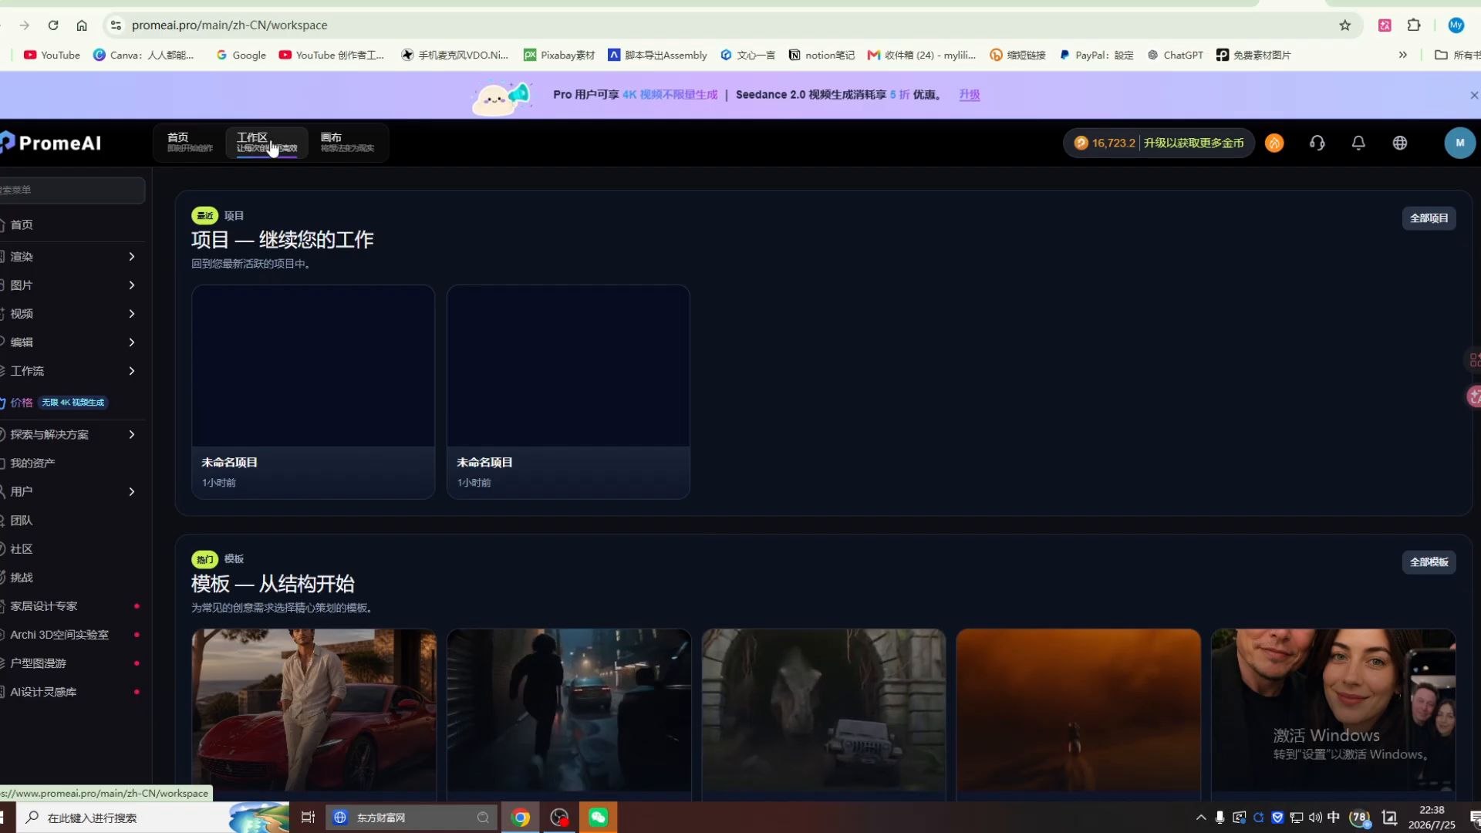
Step: Examine PromeAI's workspace, covering the tool categories from 渲染 to 工作流 and the template and 行业工作流 sections
mouse_move(93, 263)
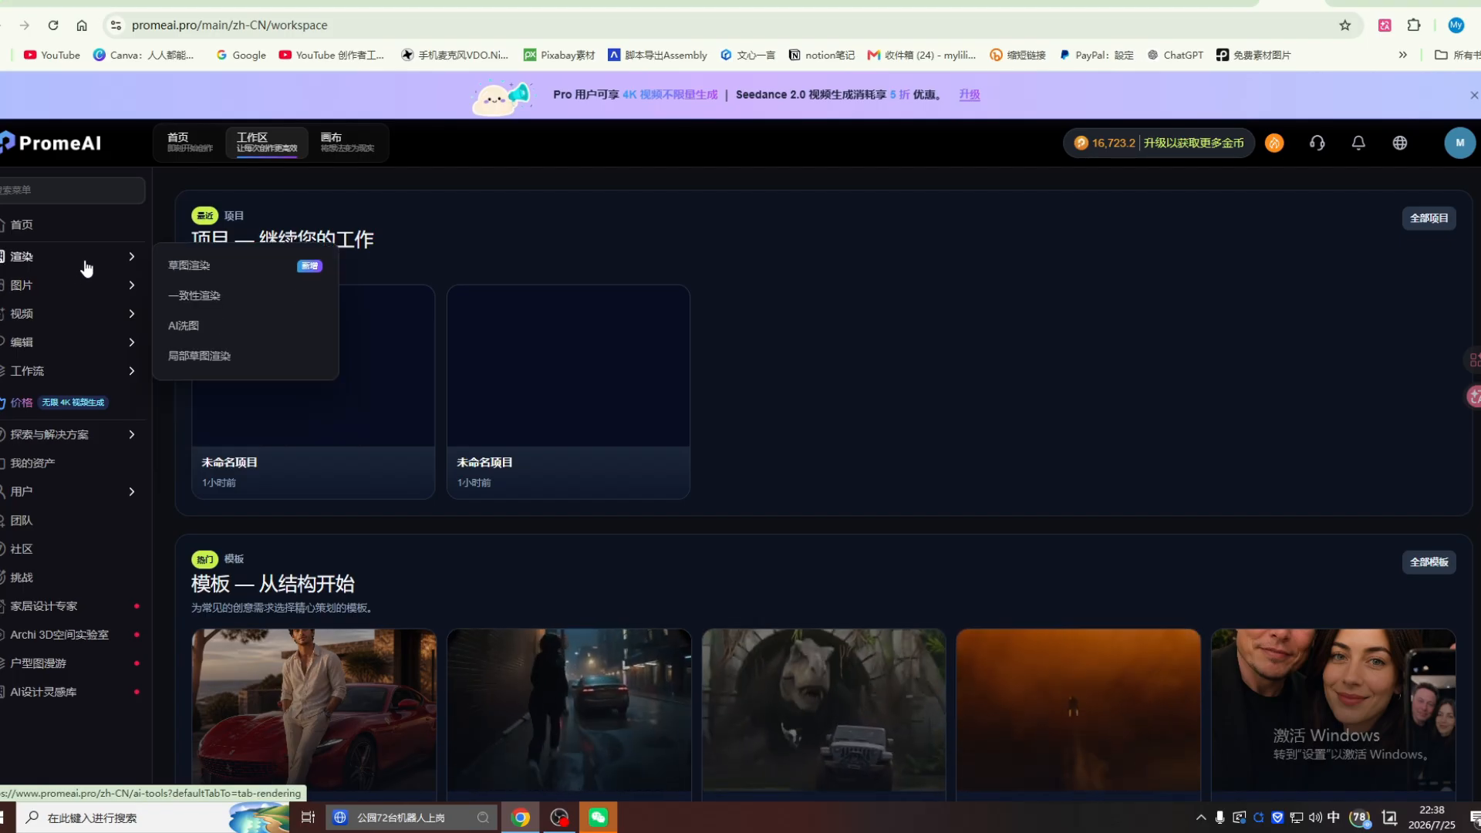
mouse_move(118, 299)
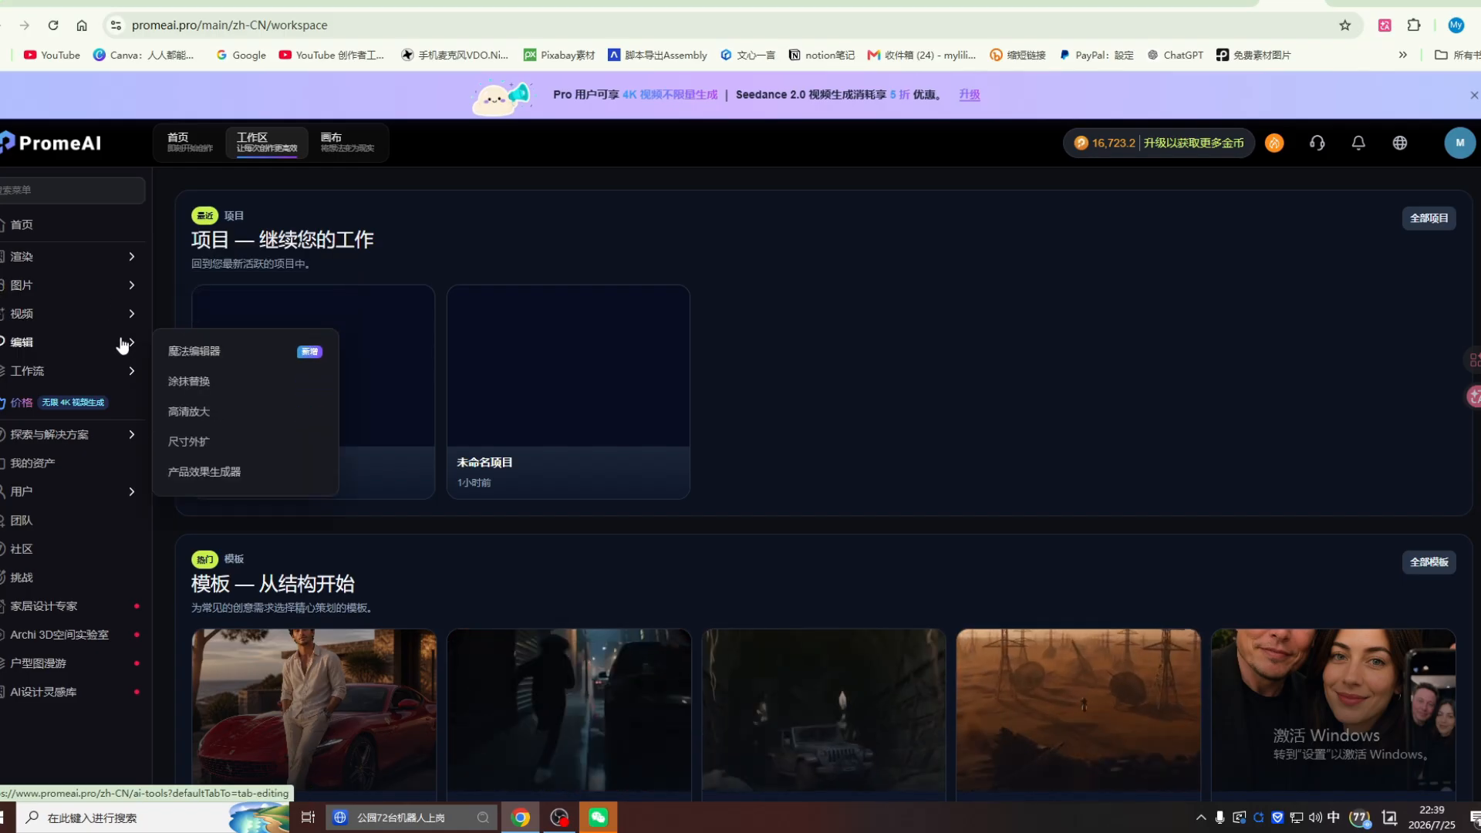
mouse_move(124, 374)
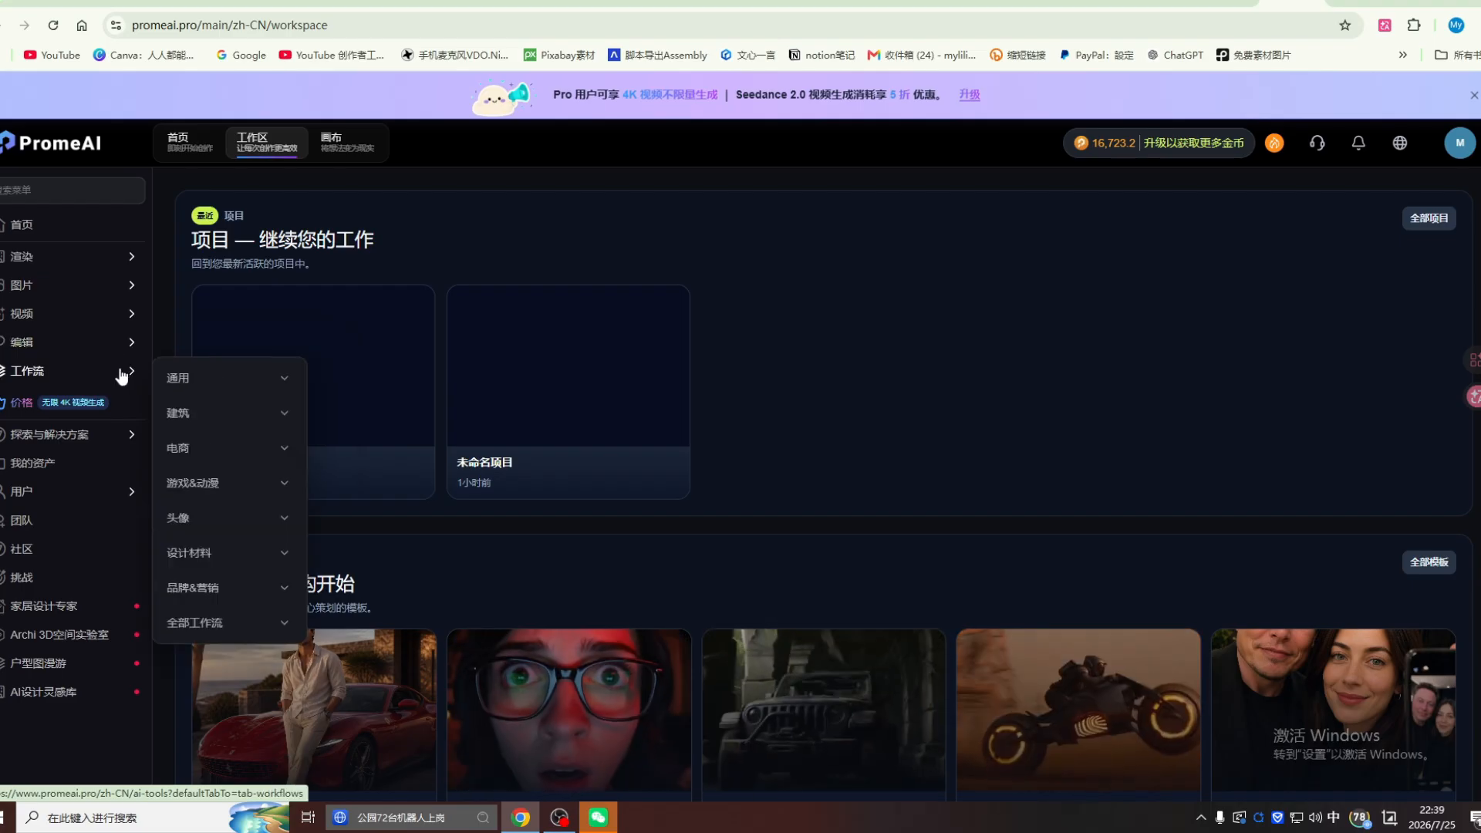
scroll(795, 541, down, 4)
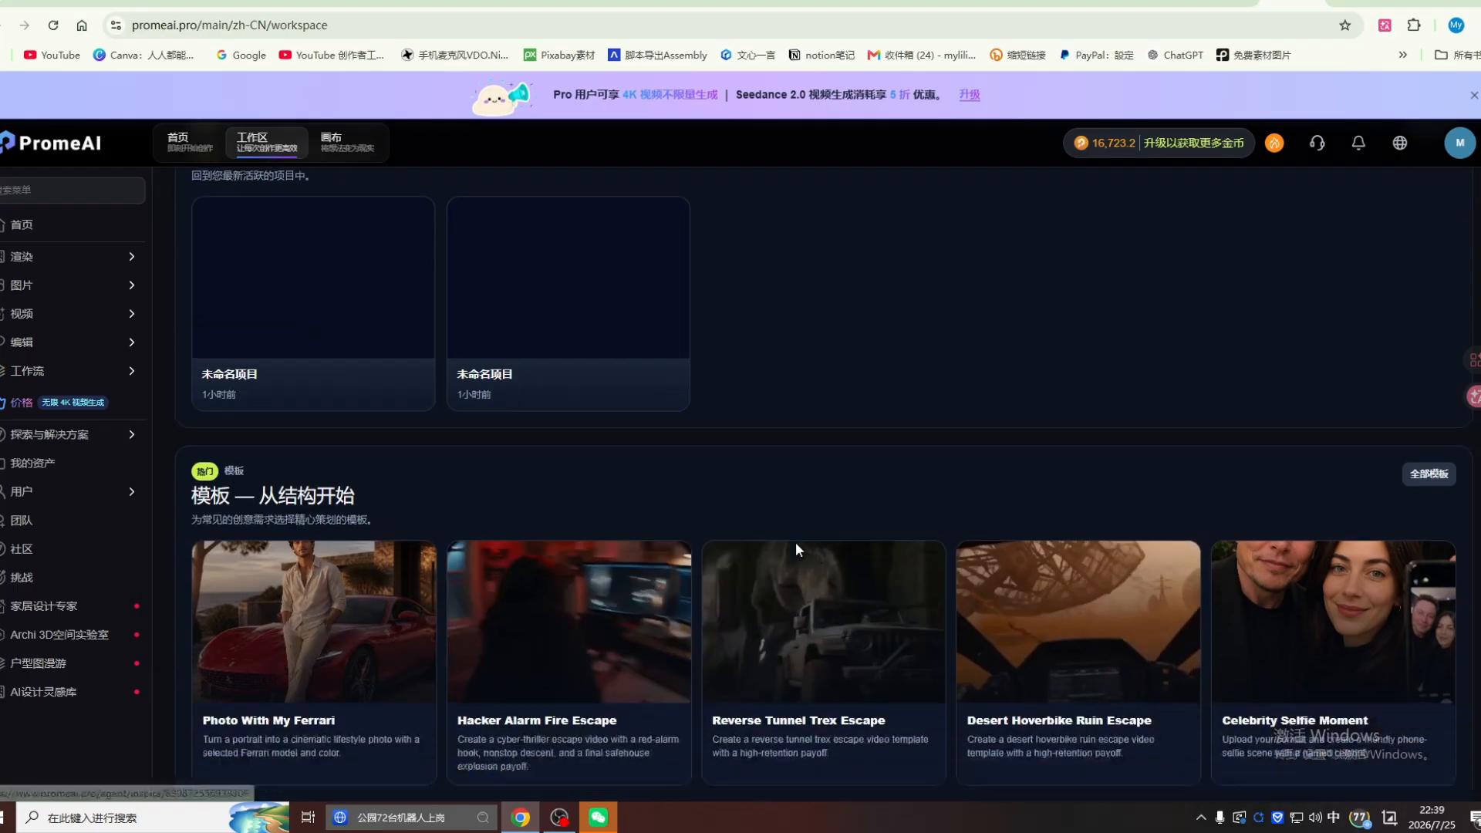
scroll(995, 521, down, 2)
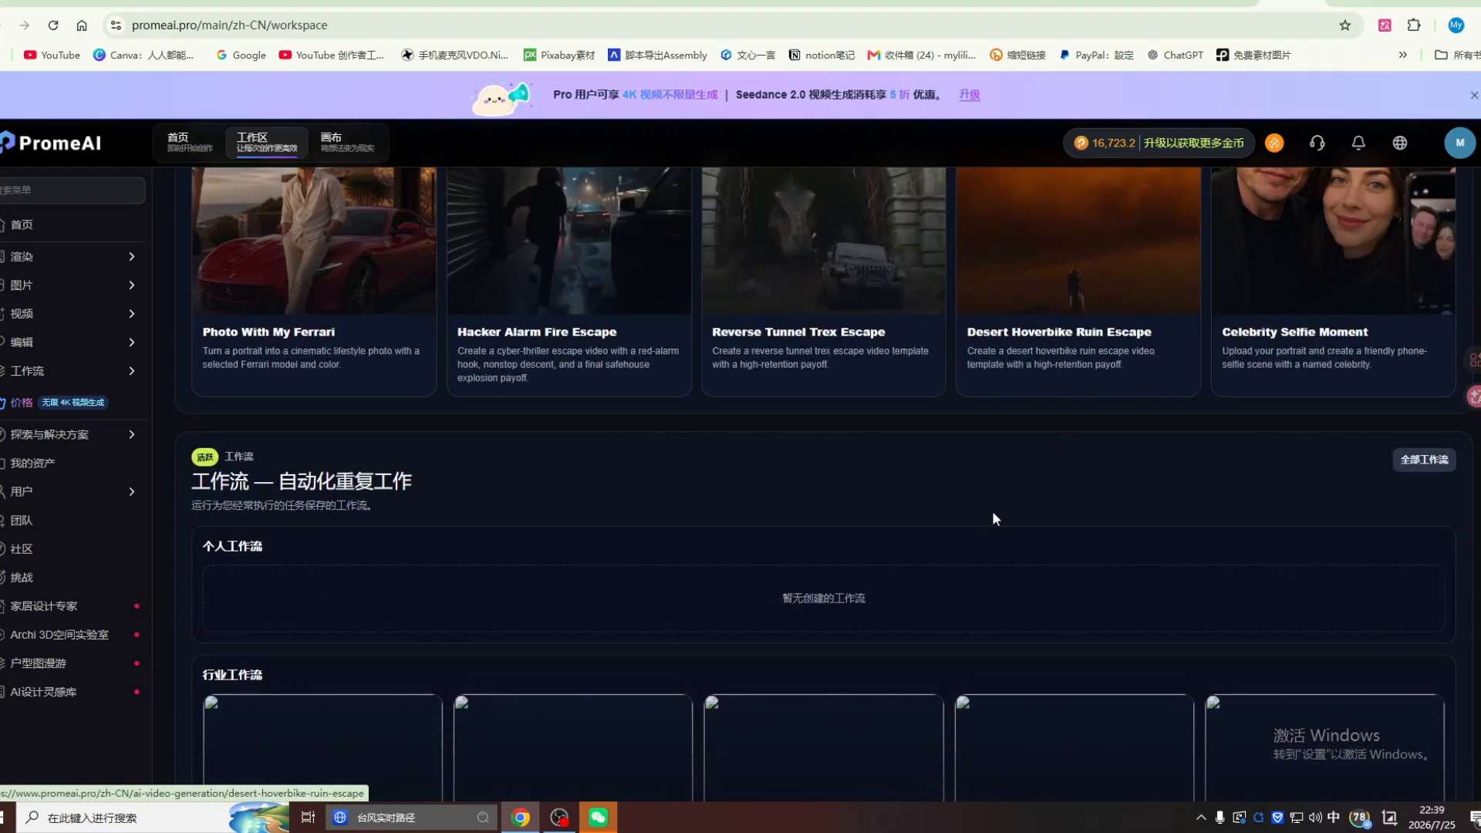
scroll(994, 518, down, 1)
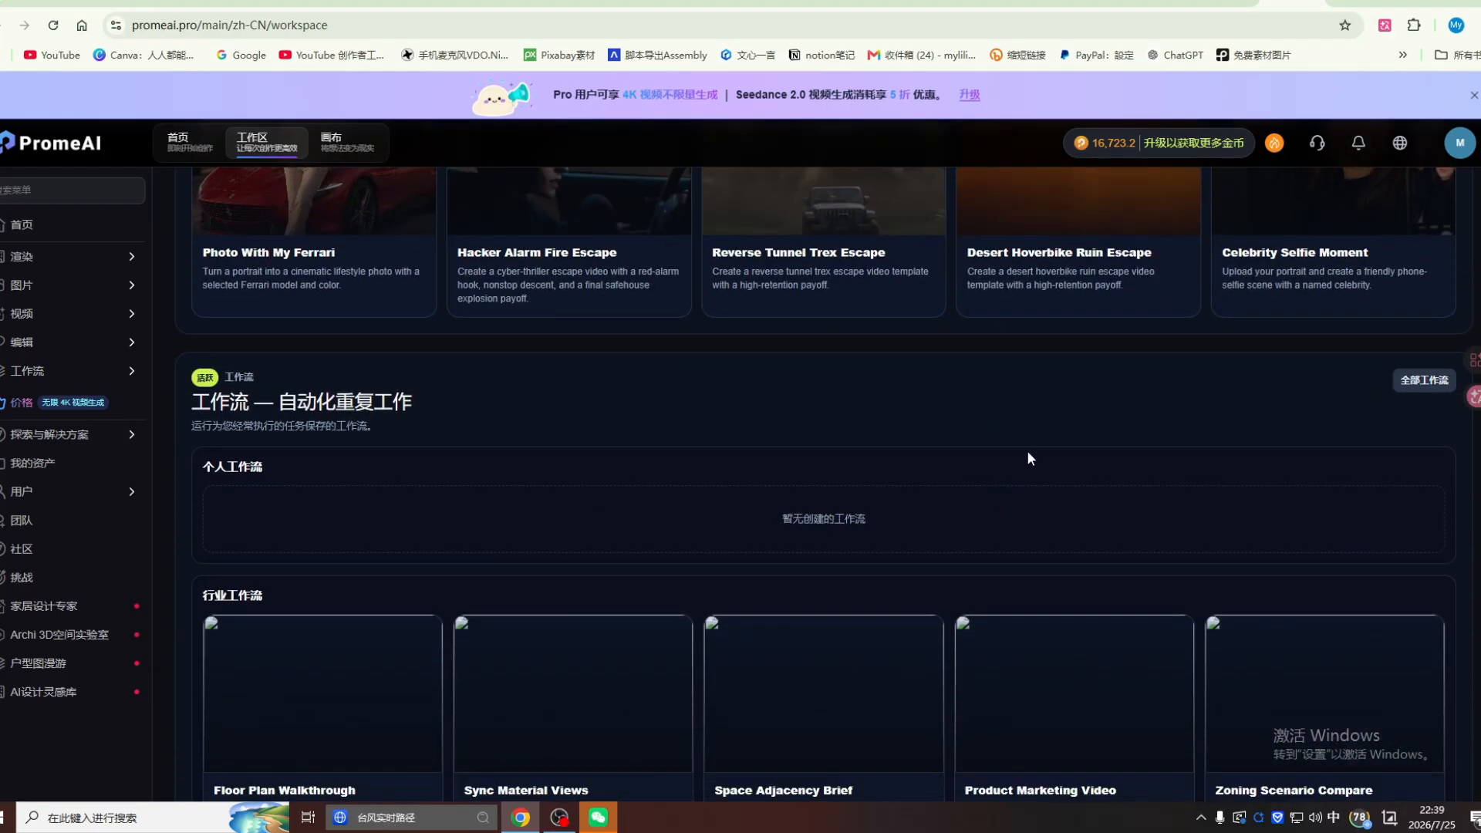
scroll(1027, 458, down, 3)
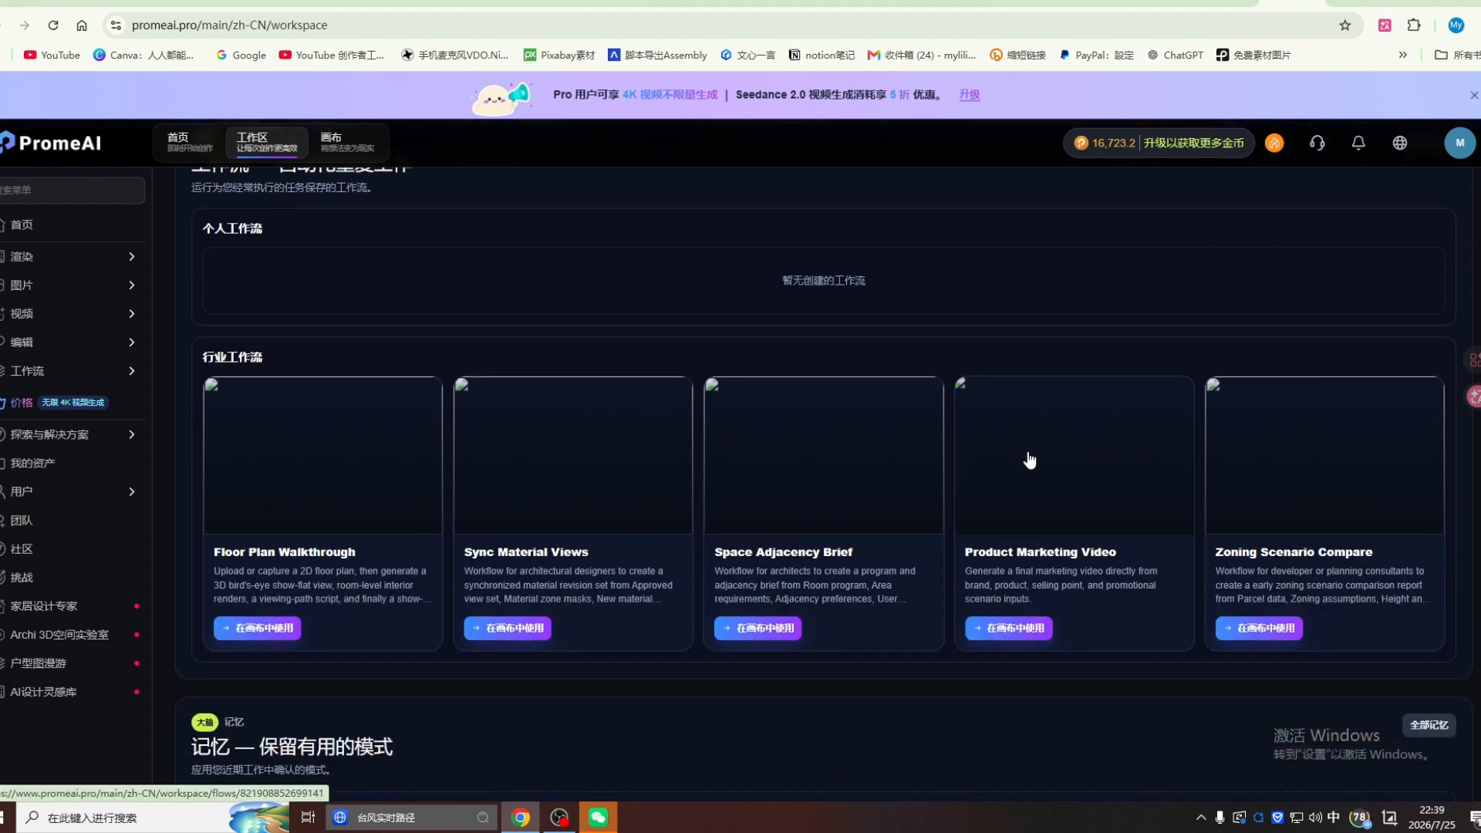
scroll(1028, 461, up, 4)
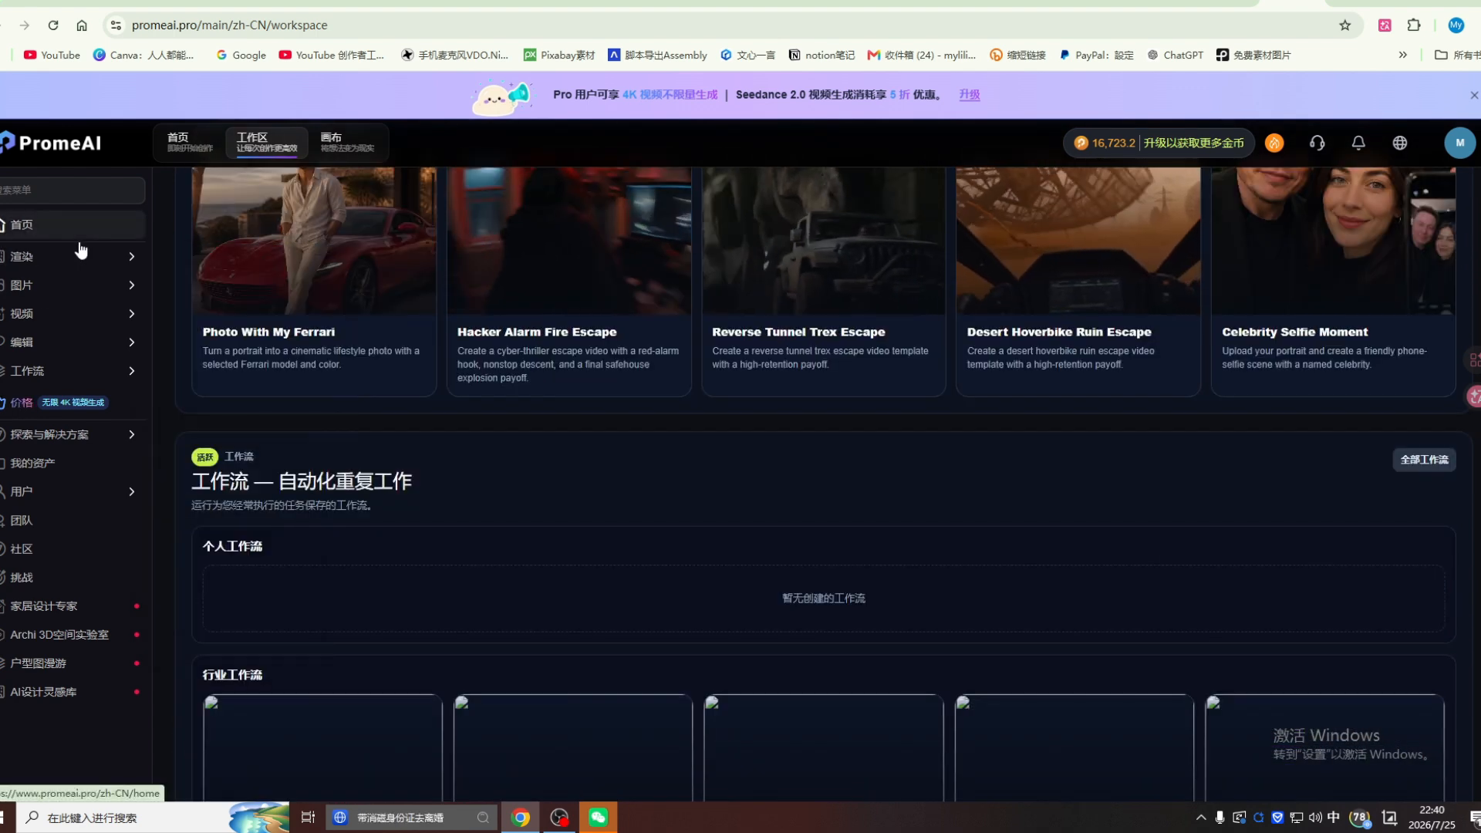
Step: Look over the 图片, 视频, 编辑 and 渲染 tool categories, and view the 一致性渲染 tool page
mouse_move(99, 284)
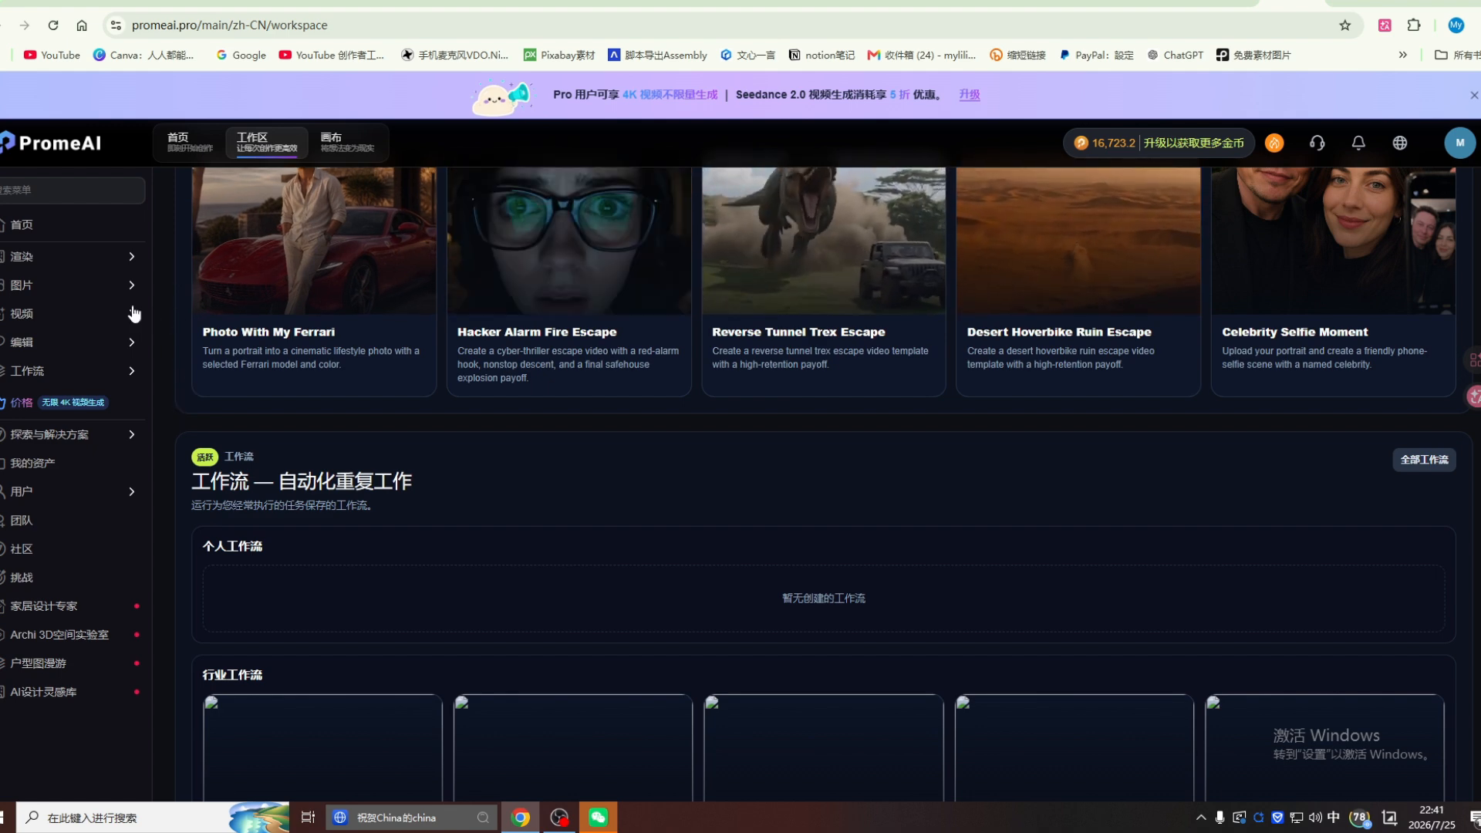
mouse_move(104, 328)
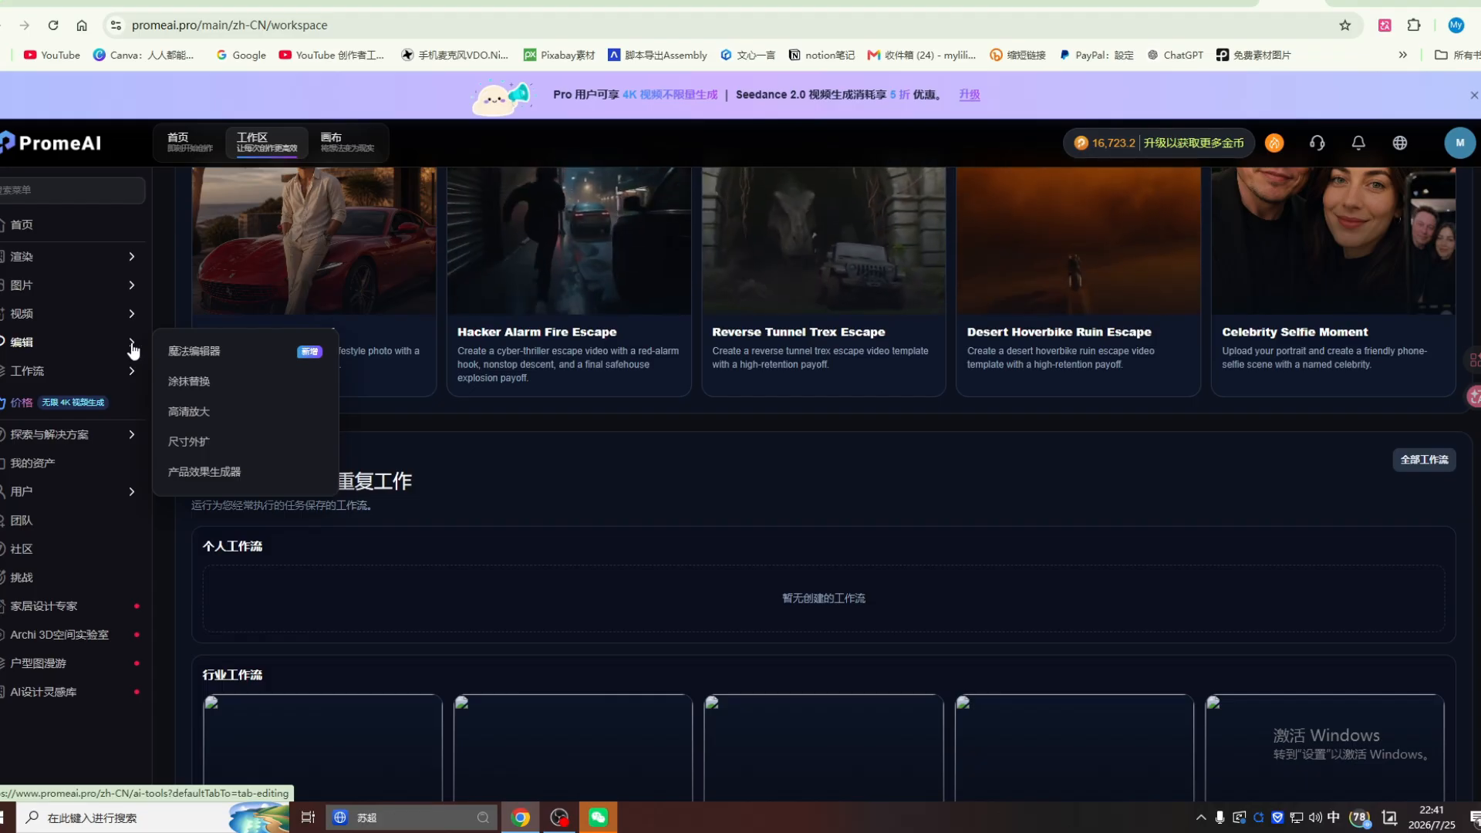
scroll(895, 449, up, 6)
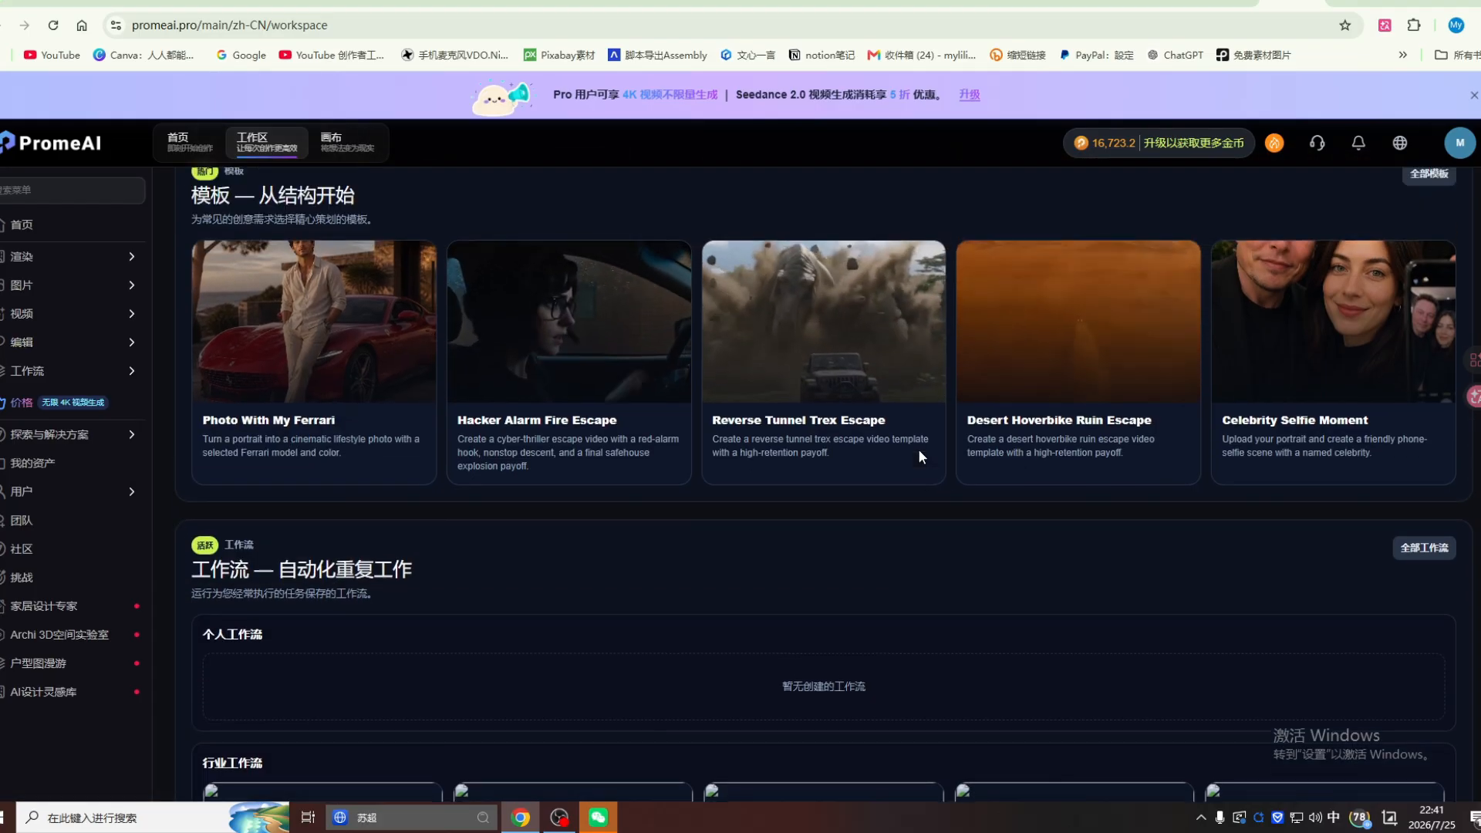
mouse_move(74, 284)
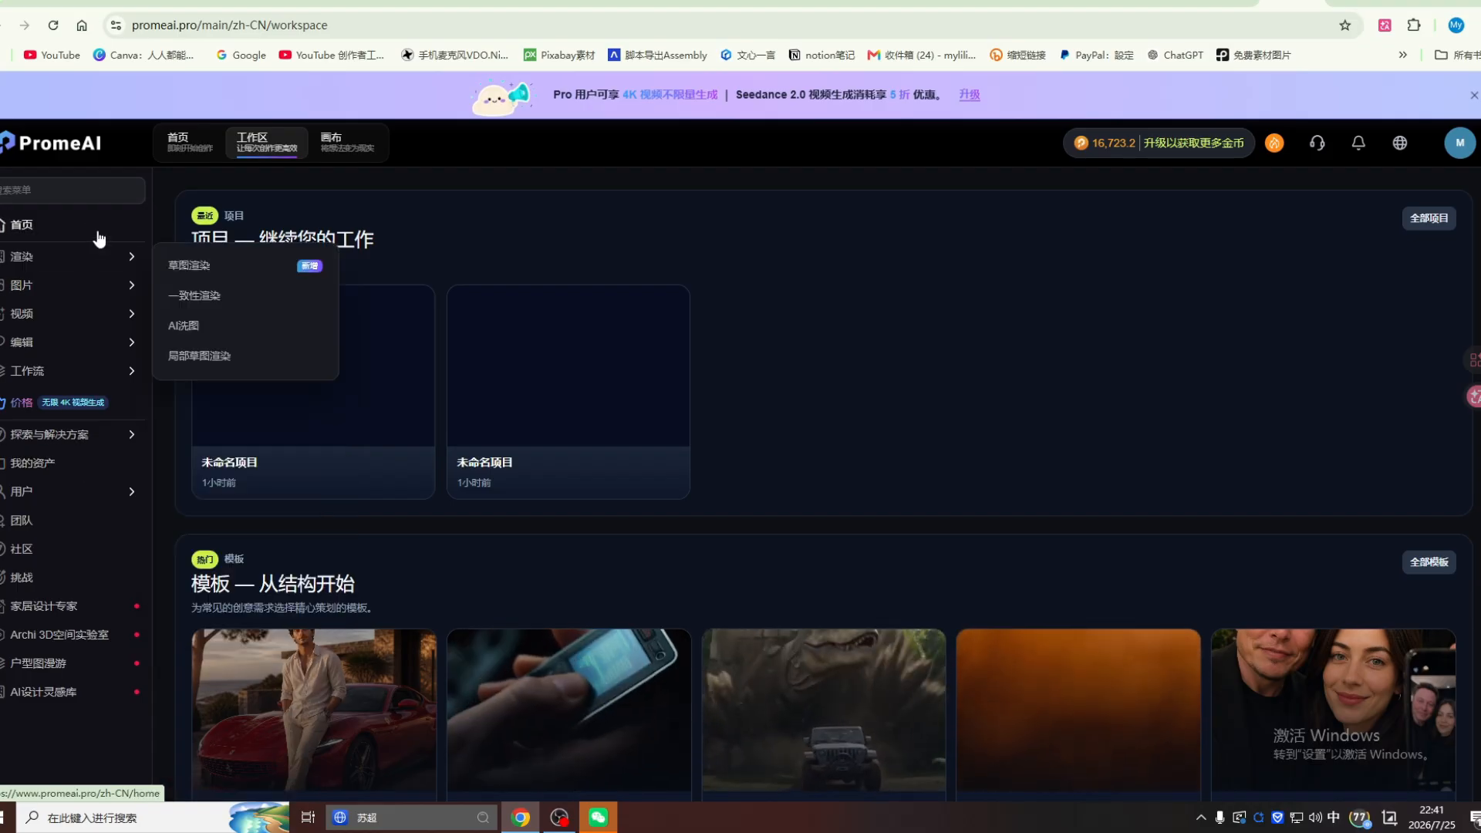
mouse_move(116, 443)
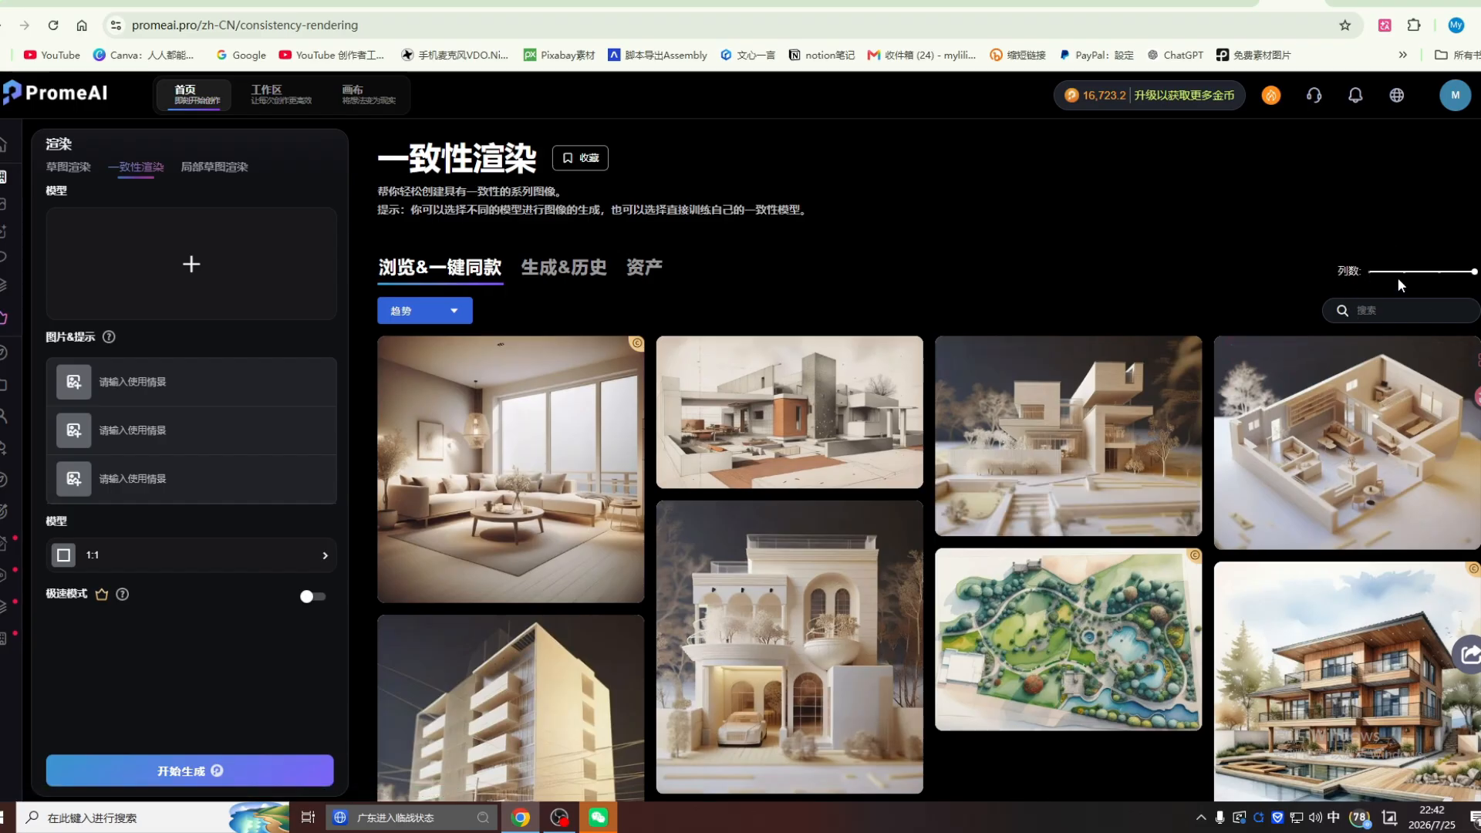
Step: Return to the 工作区 page and view the options under 工作流 and 探索与解决方案
click(272, 96)
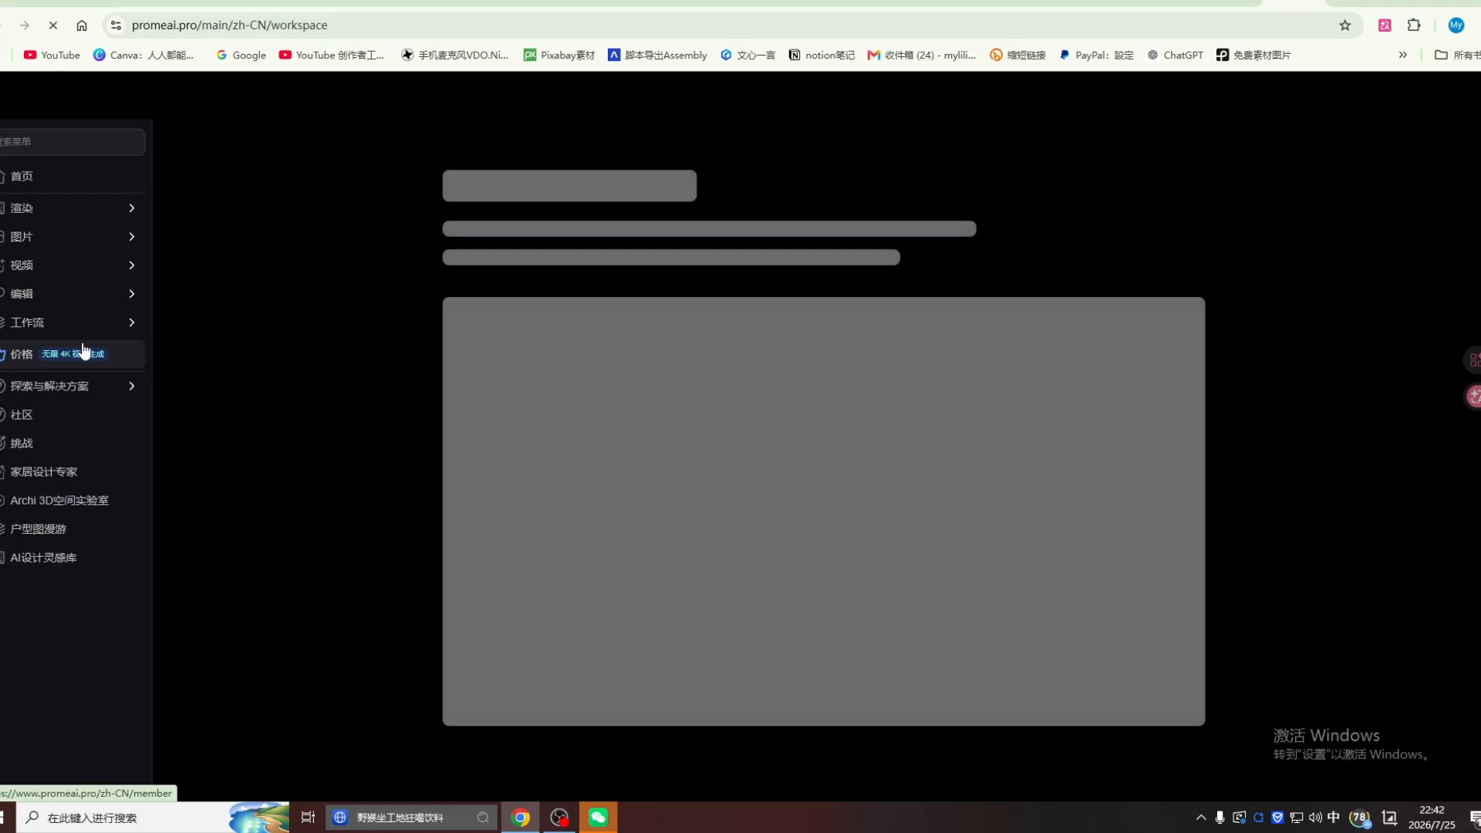
mouse_move(86, 374)
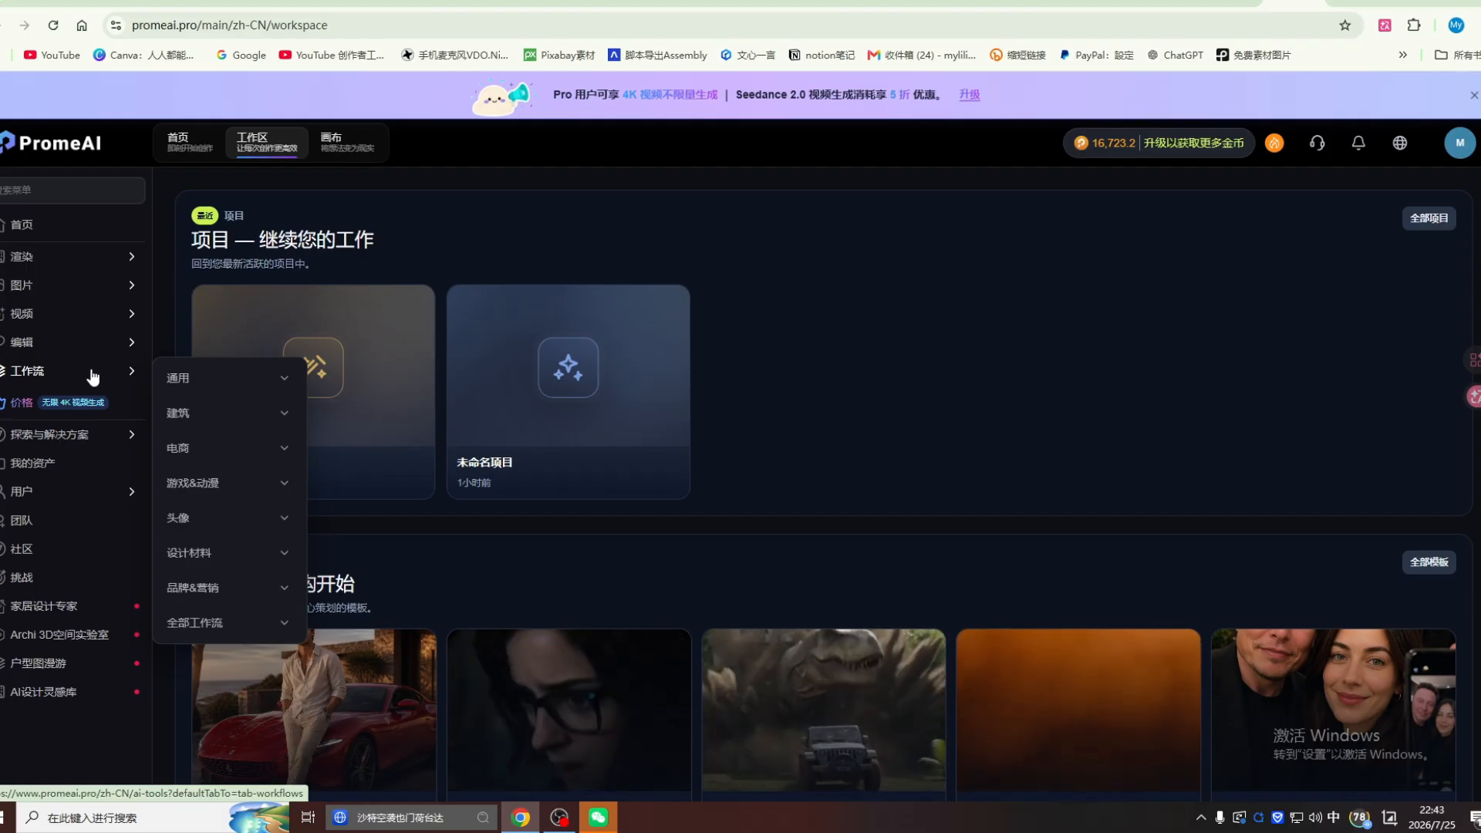
mouse_move(112, 438)
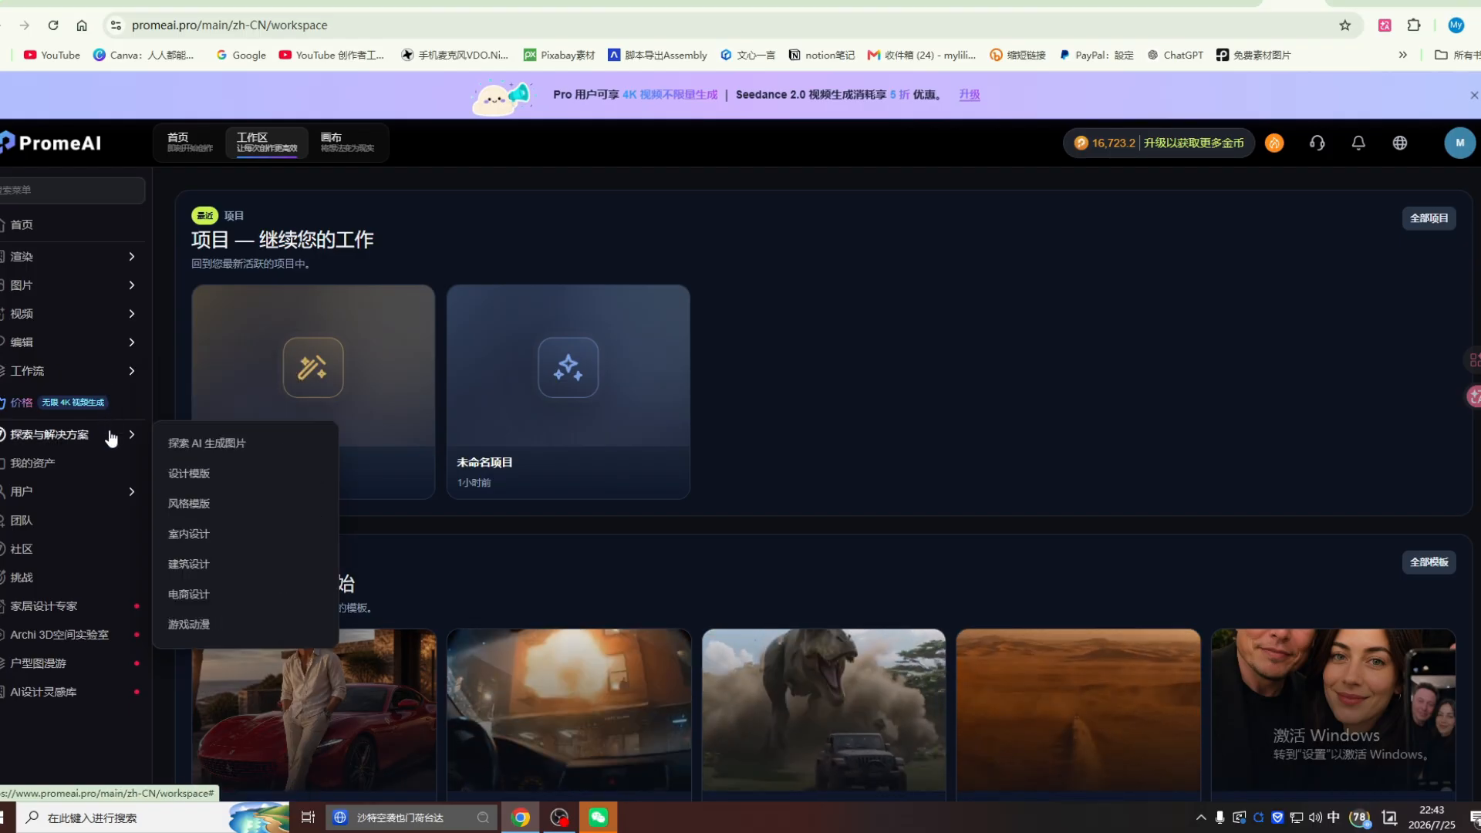
Step: Switch back to Midjourney's Explore page and browse further down its top images for comparison
click(500, 2)
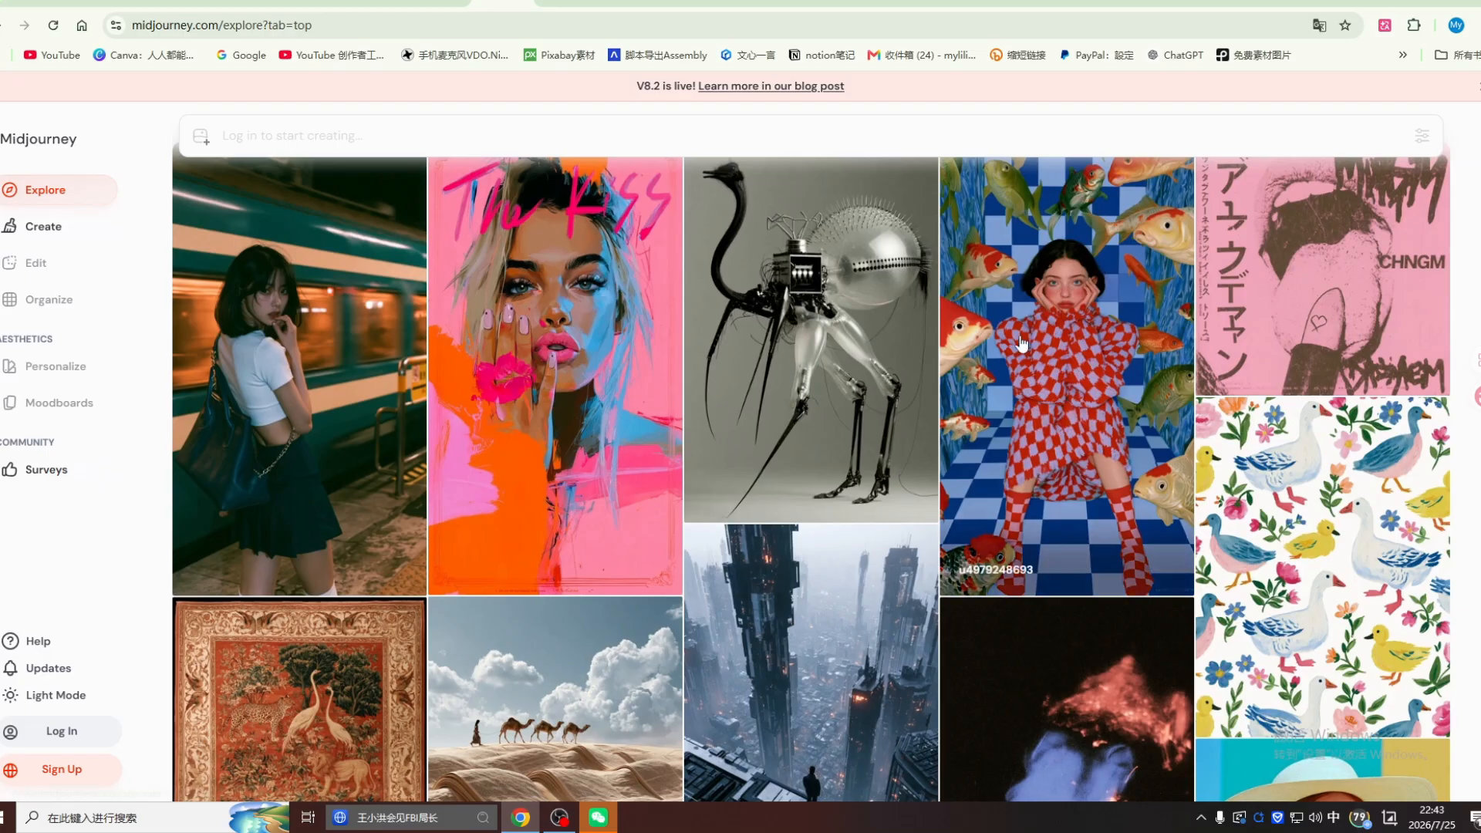
scroll(1018, 405, down, 1)
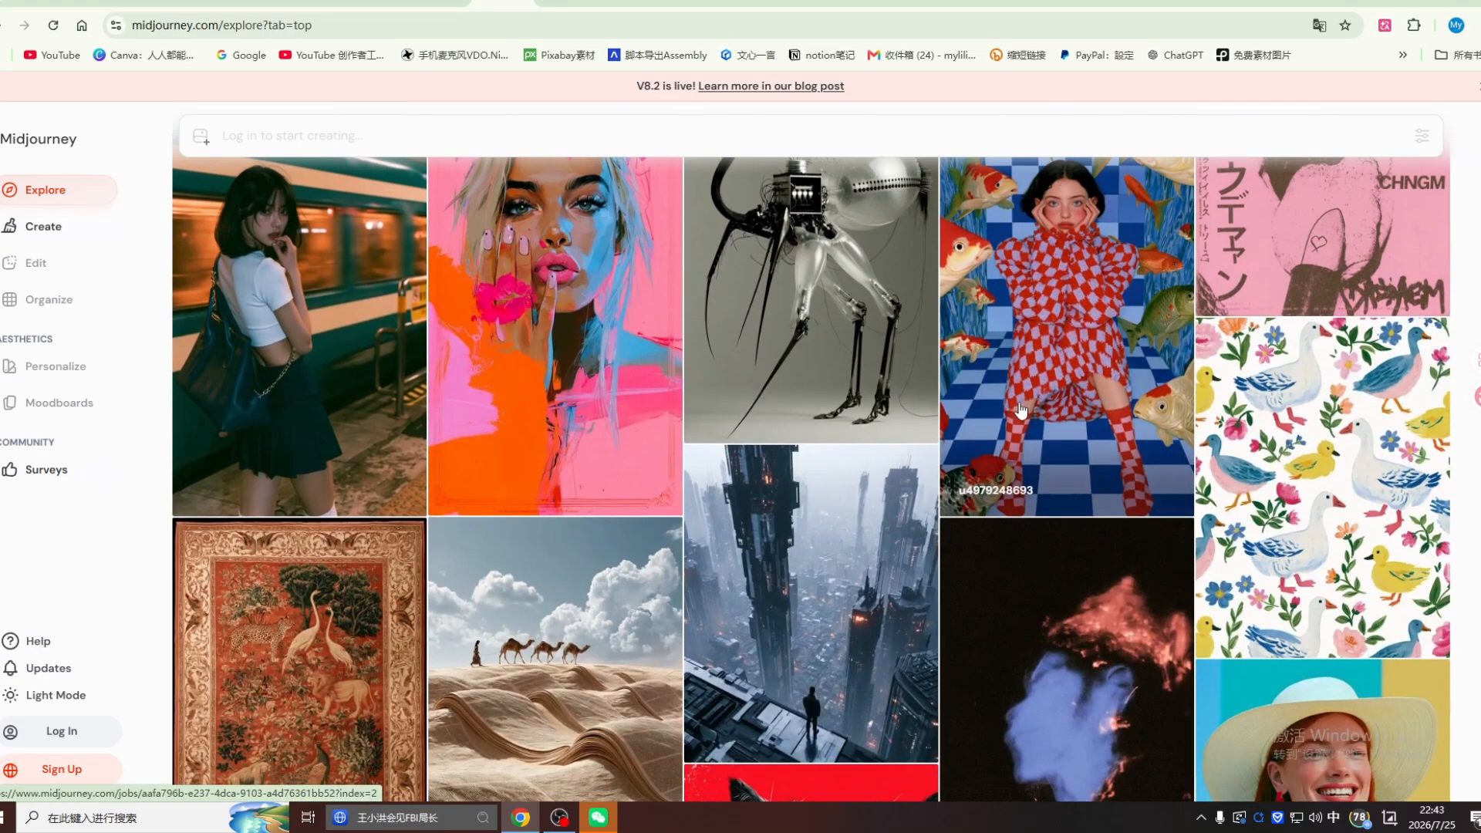
scroll(1048, 461, down, 2)
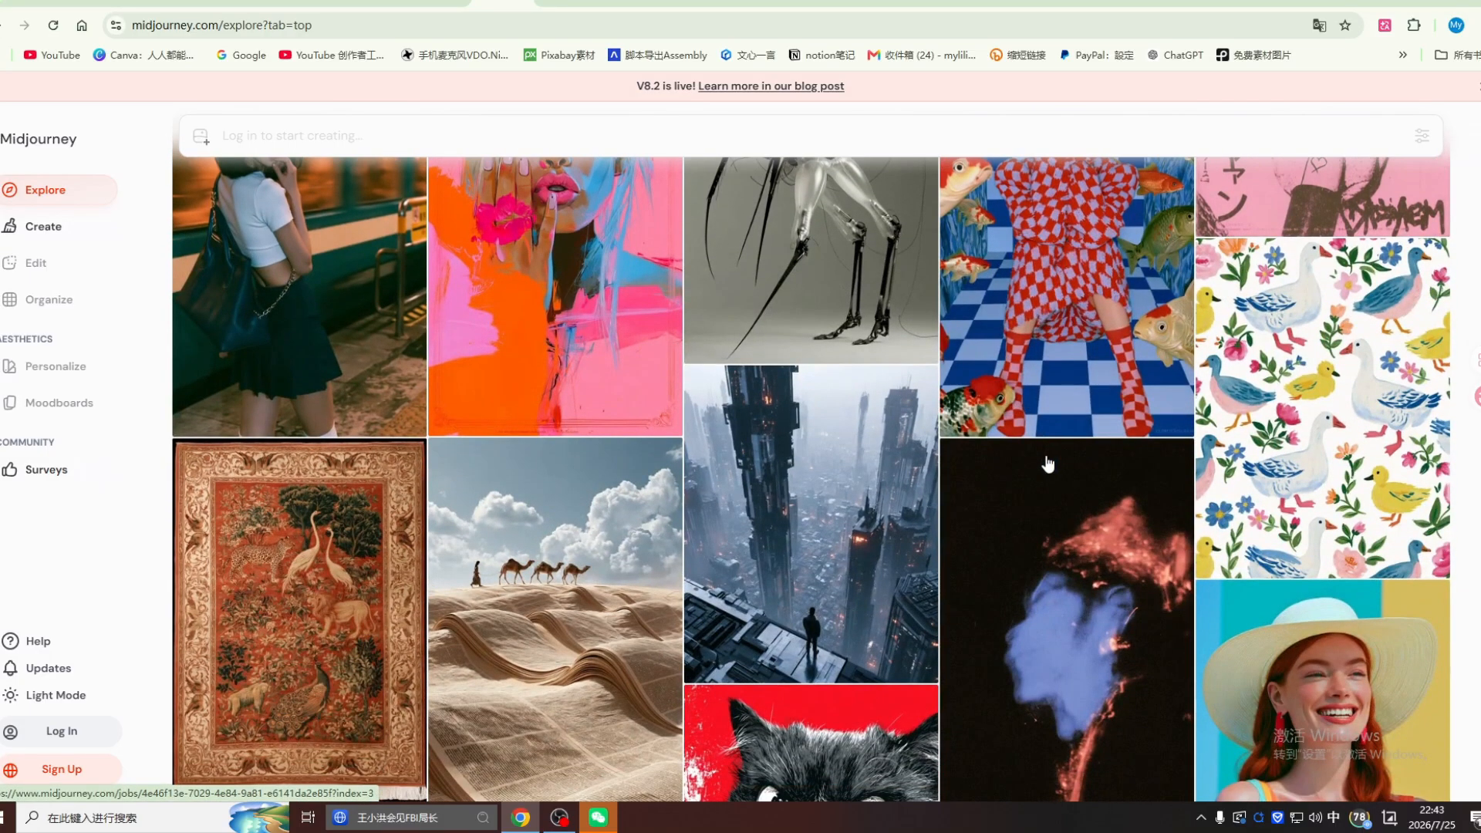
scroll(1048, 464, down, 1)
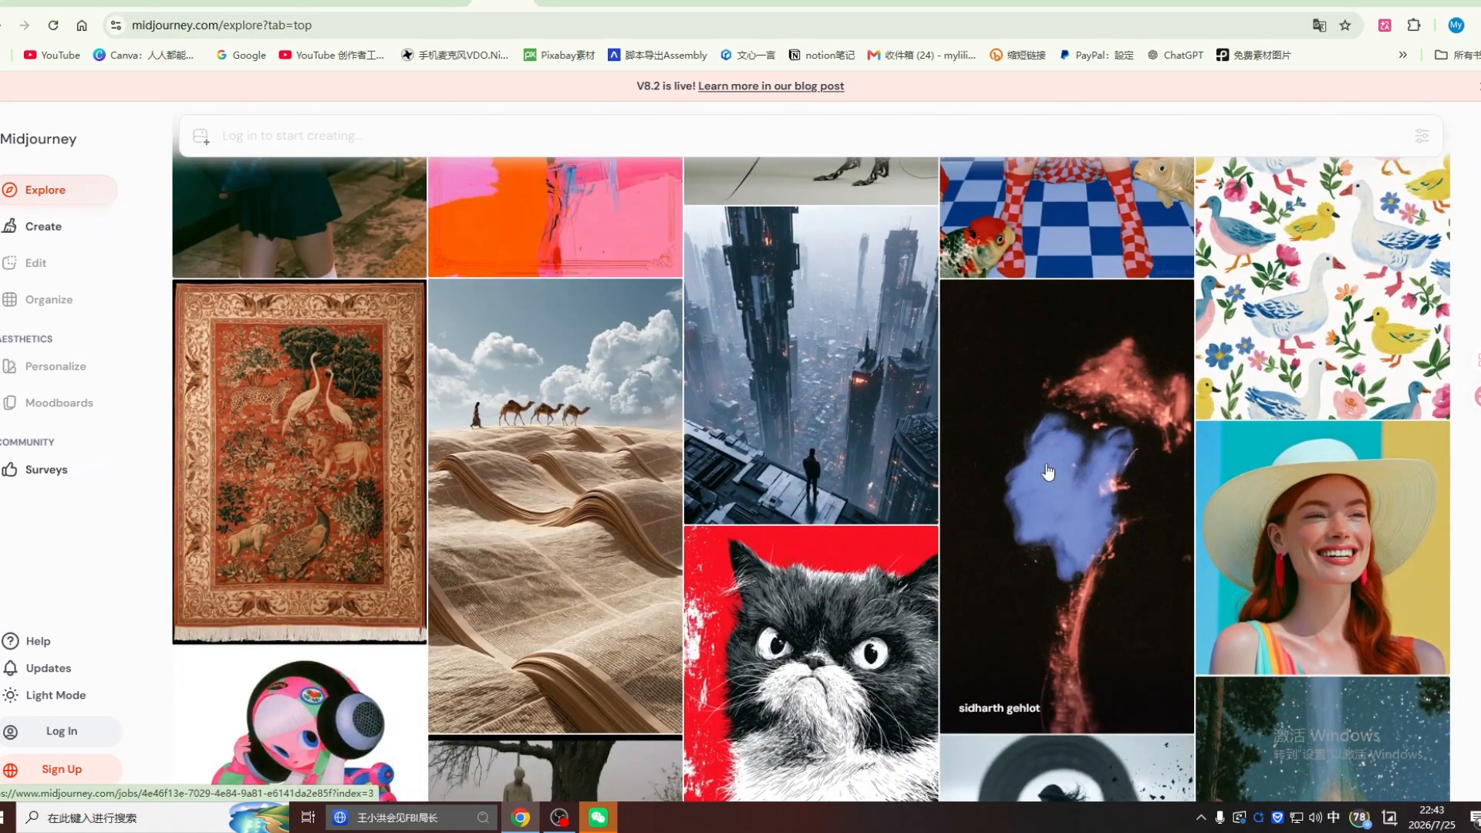
scroll(1048, 471, down, 2)
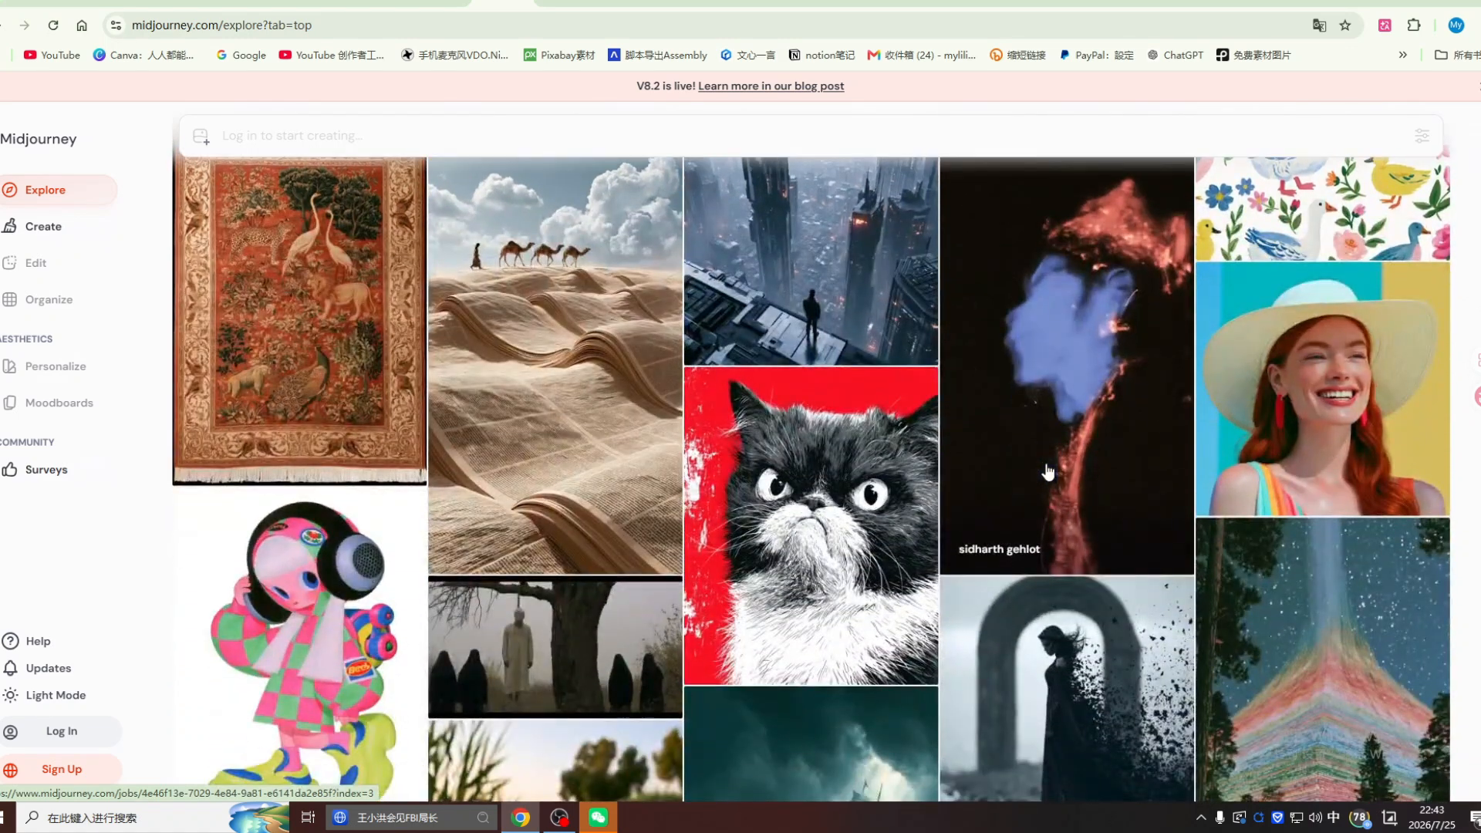
scroll(1048, 472, down, 1)
scroll(1048, 472, down, 1)
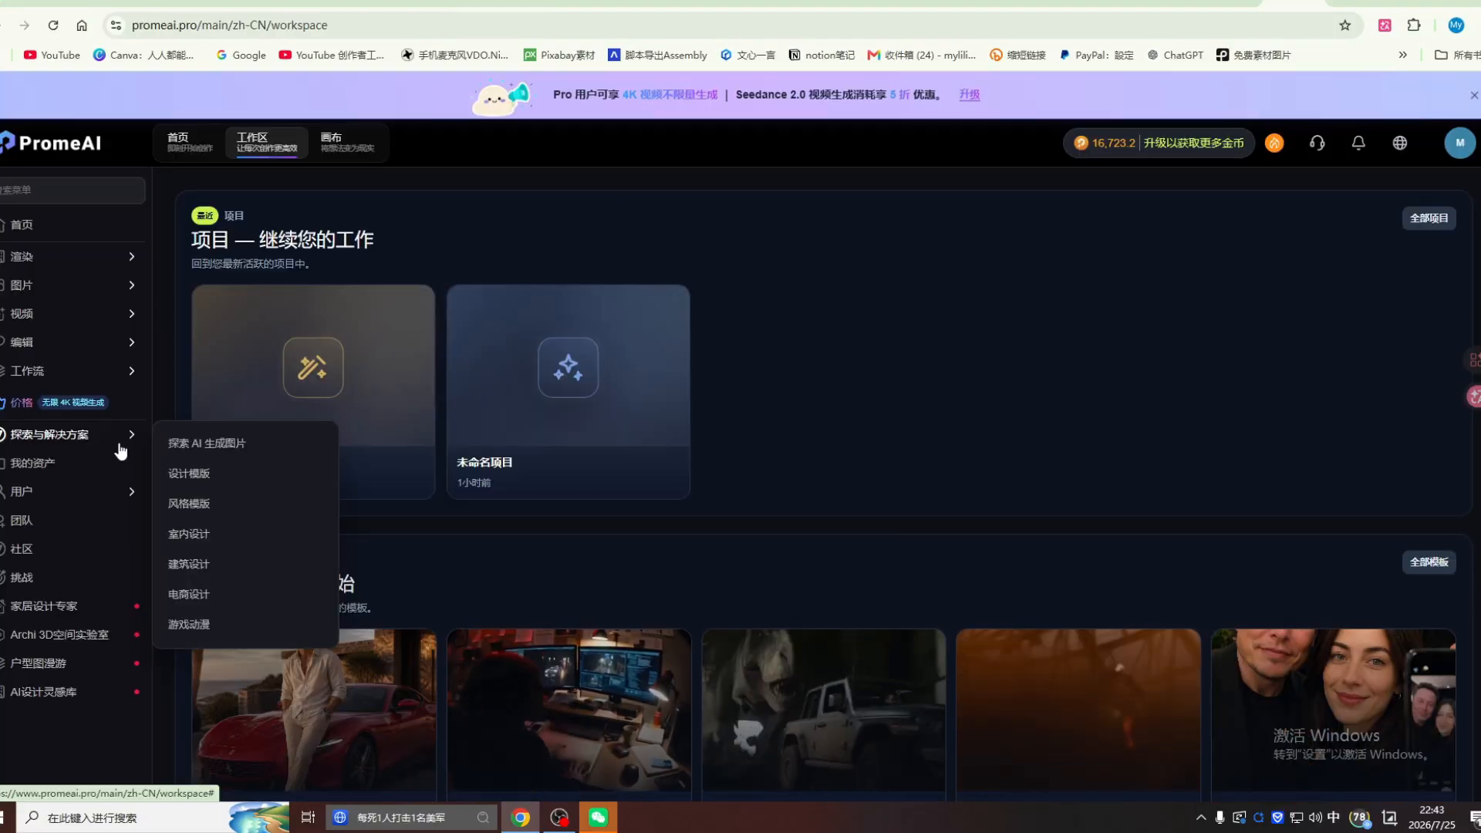
Step: Go back to PromeAI's workspace and review the 渲染, 图片, 工作流 and 探索与解决方案 categories plus the templates and workflows
mouse_move(132, 259)
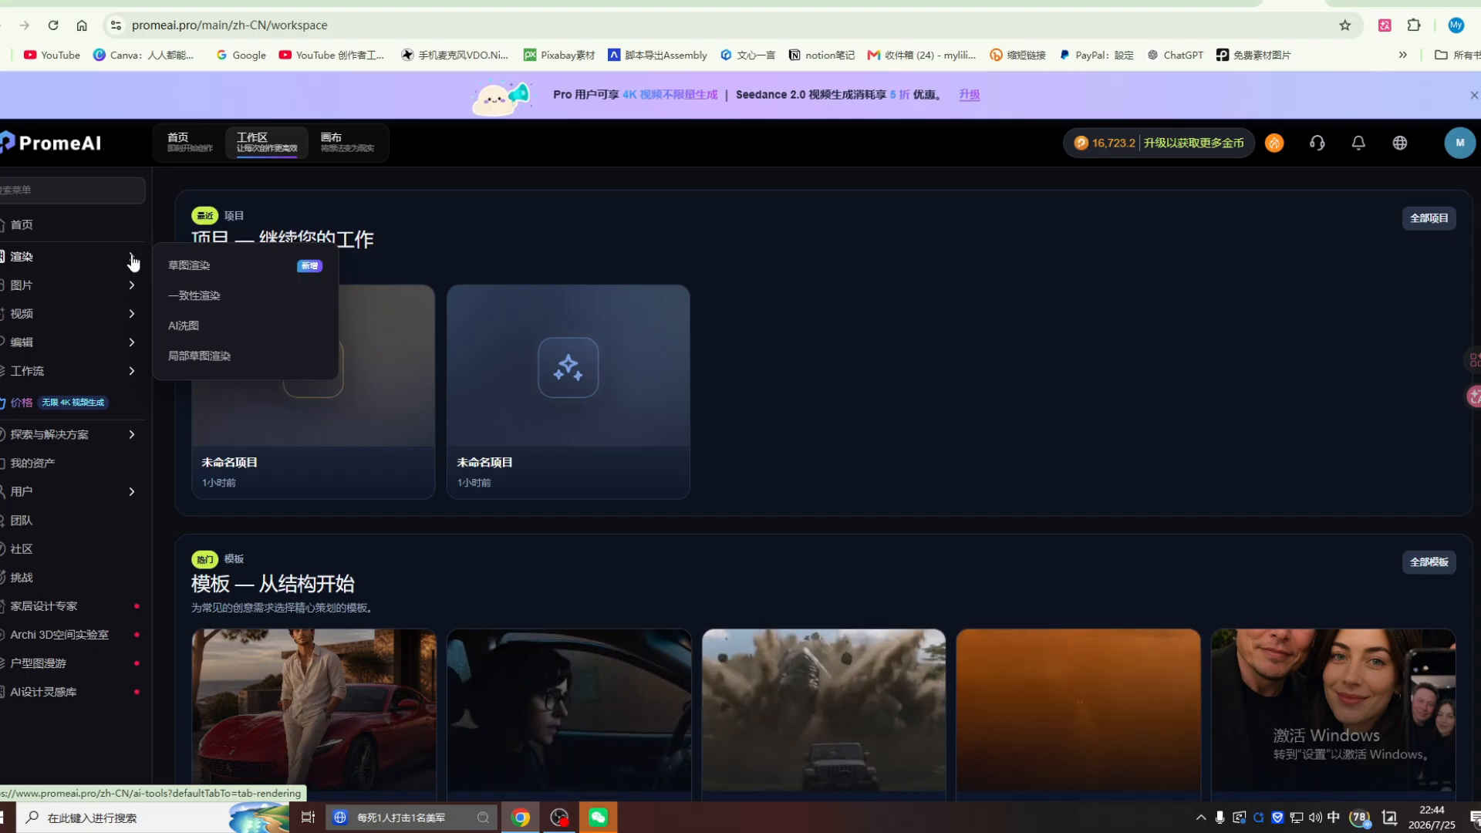
mouse_move(123, 287)
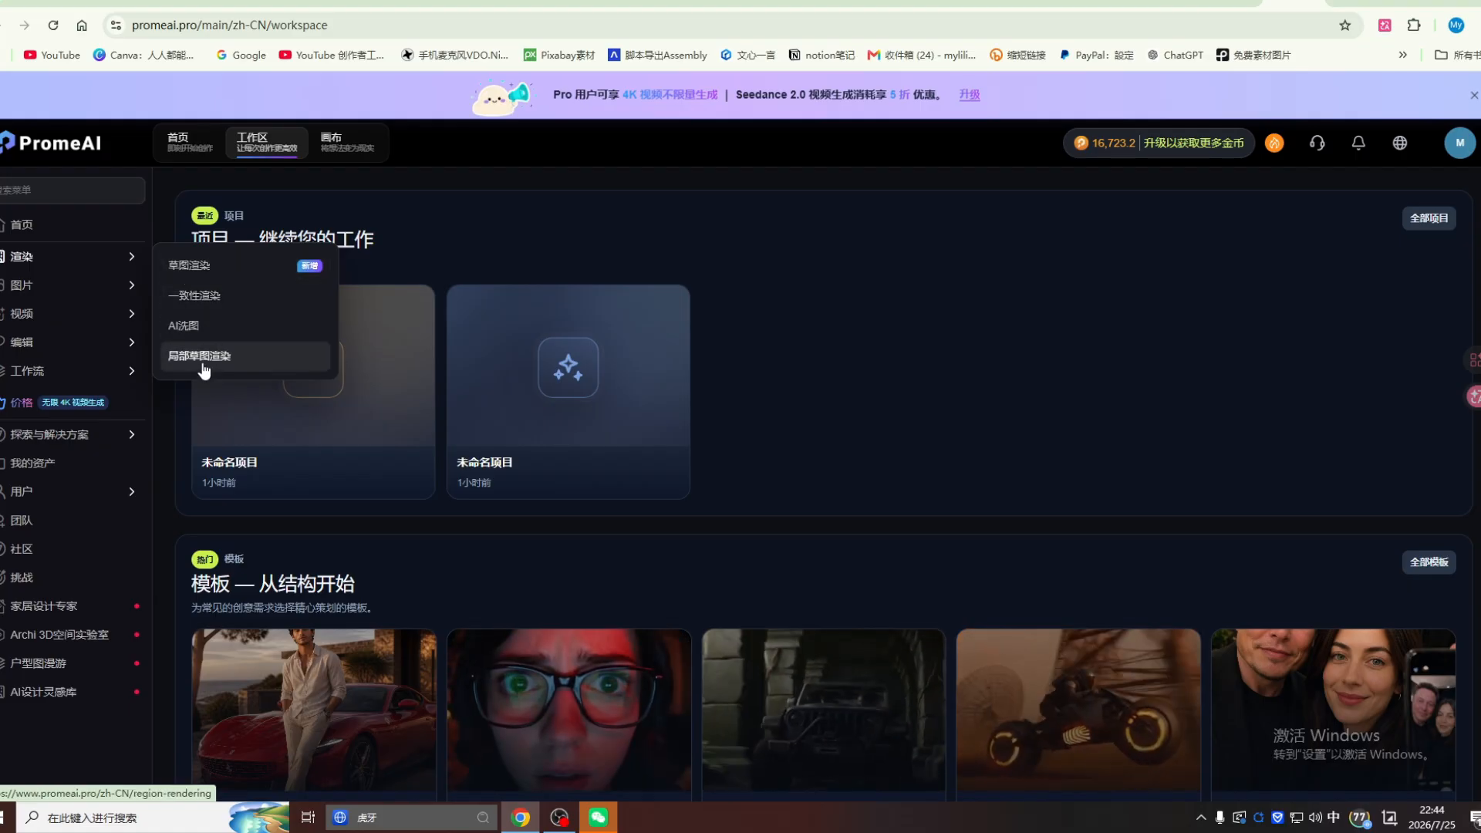
mouse_move(129, 375)
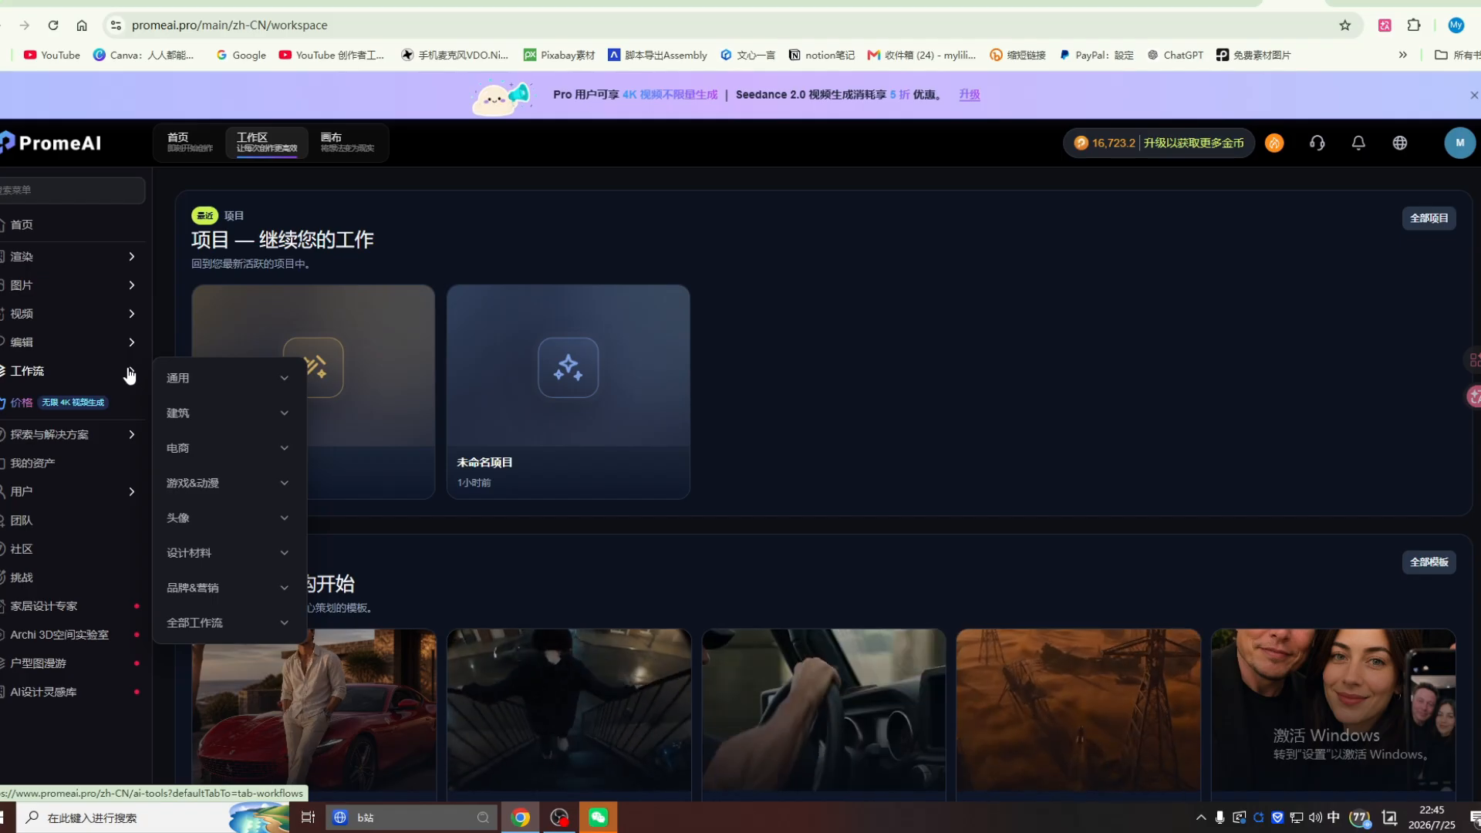
mouse_move(130, 435)
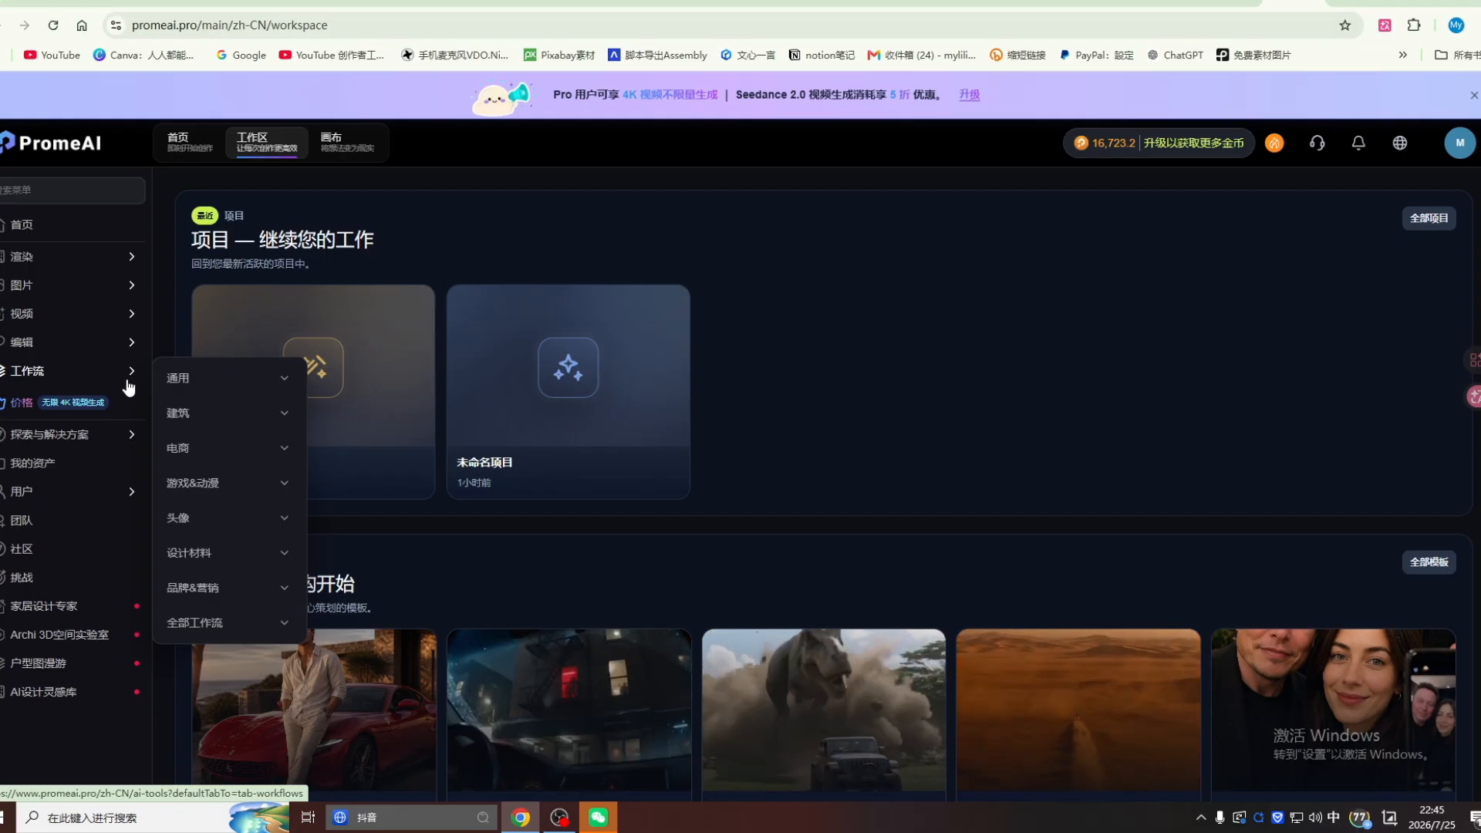
scroll(813, 456, down, 6)
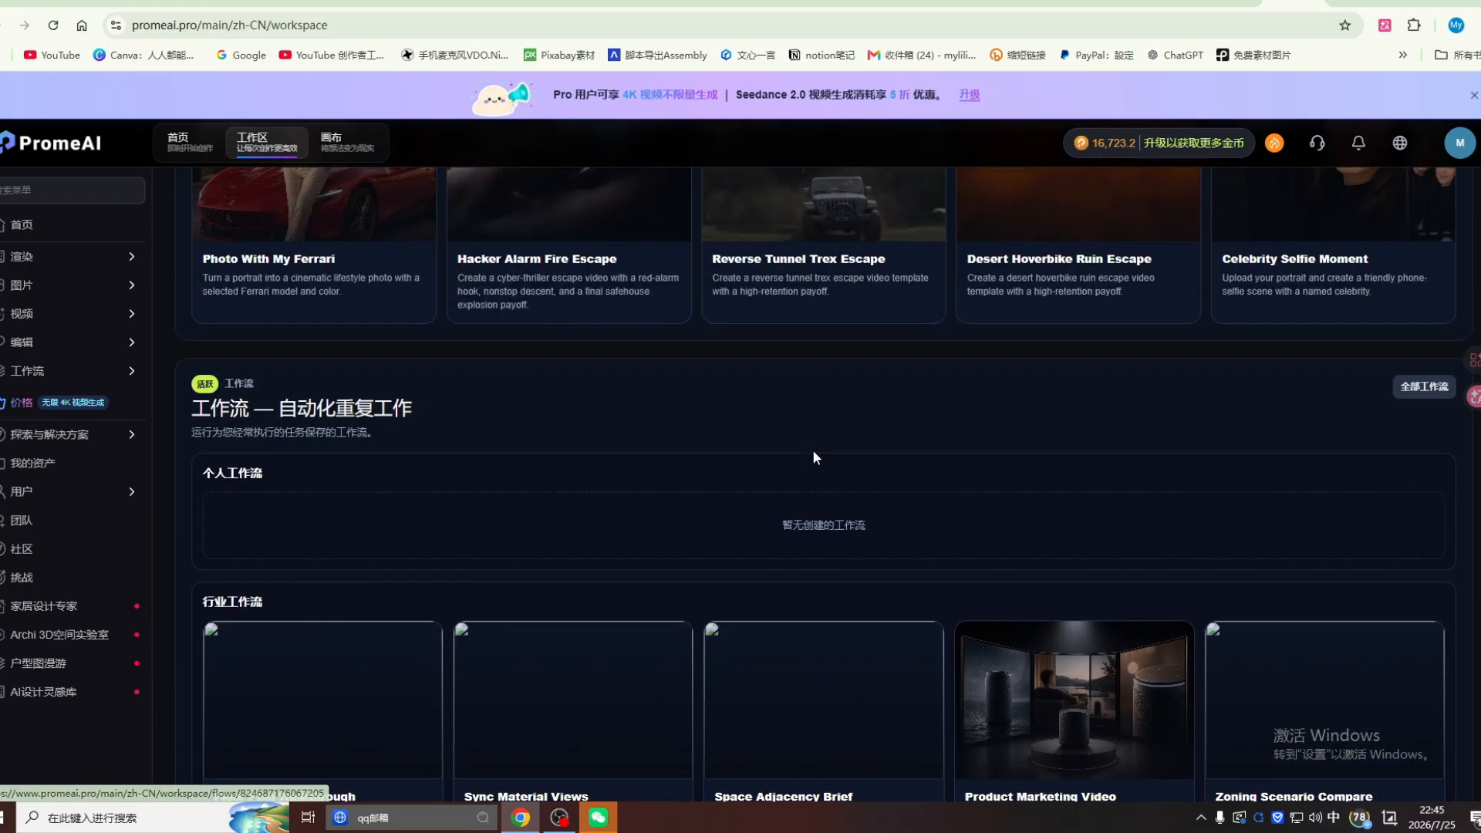
scroll(813, 451, up, 3)
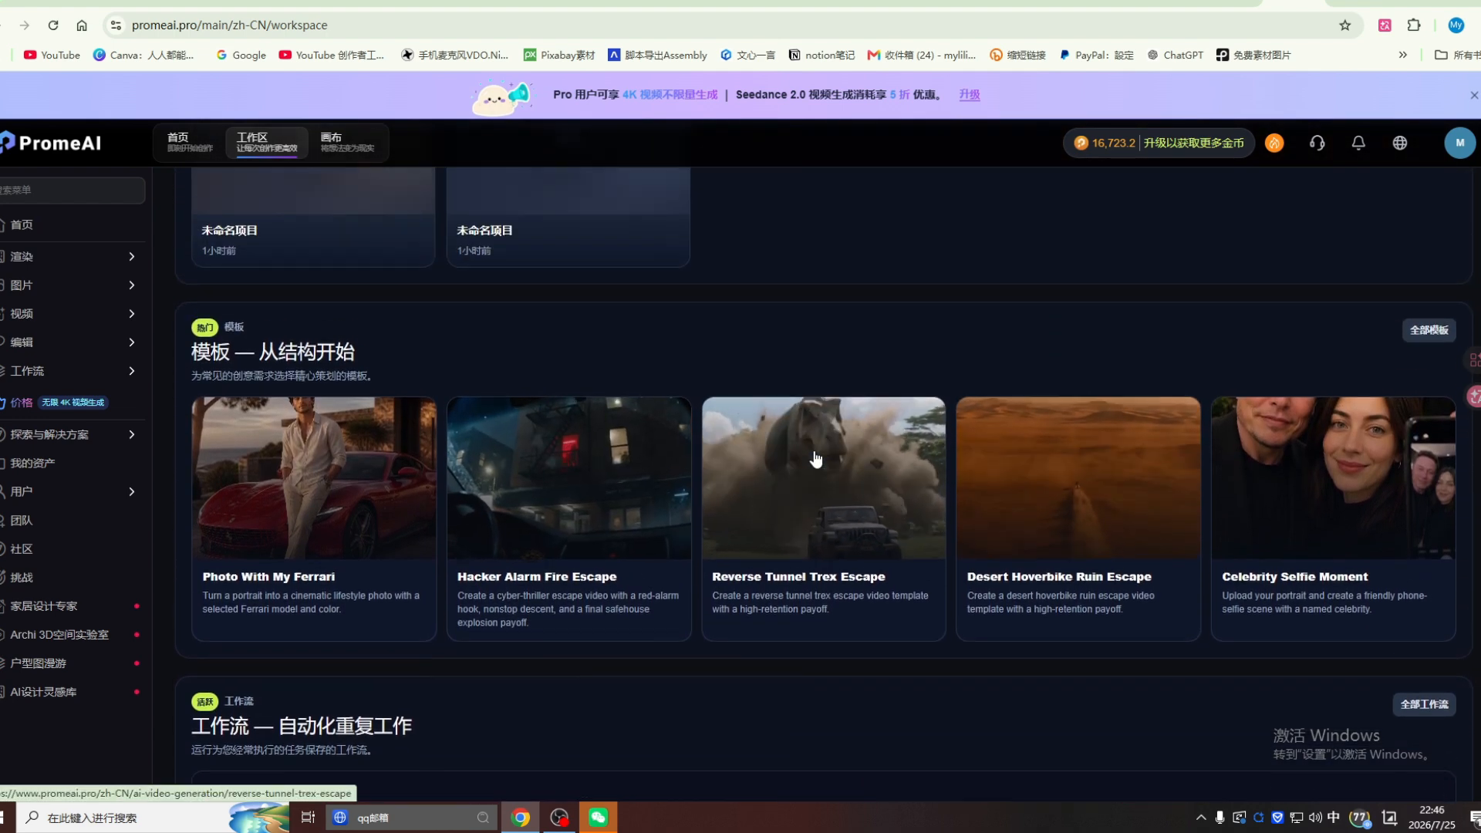
scroll(821, 463, up, 3)
Step: Open the 草图渲染 tool from the 渲染 category and view its 浏览&一键同款 gallery
mouse_move(34, 257)
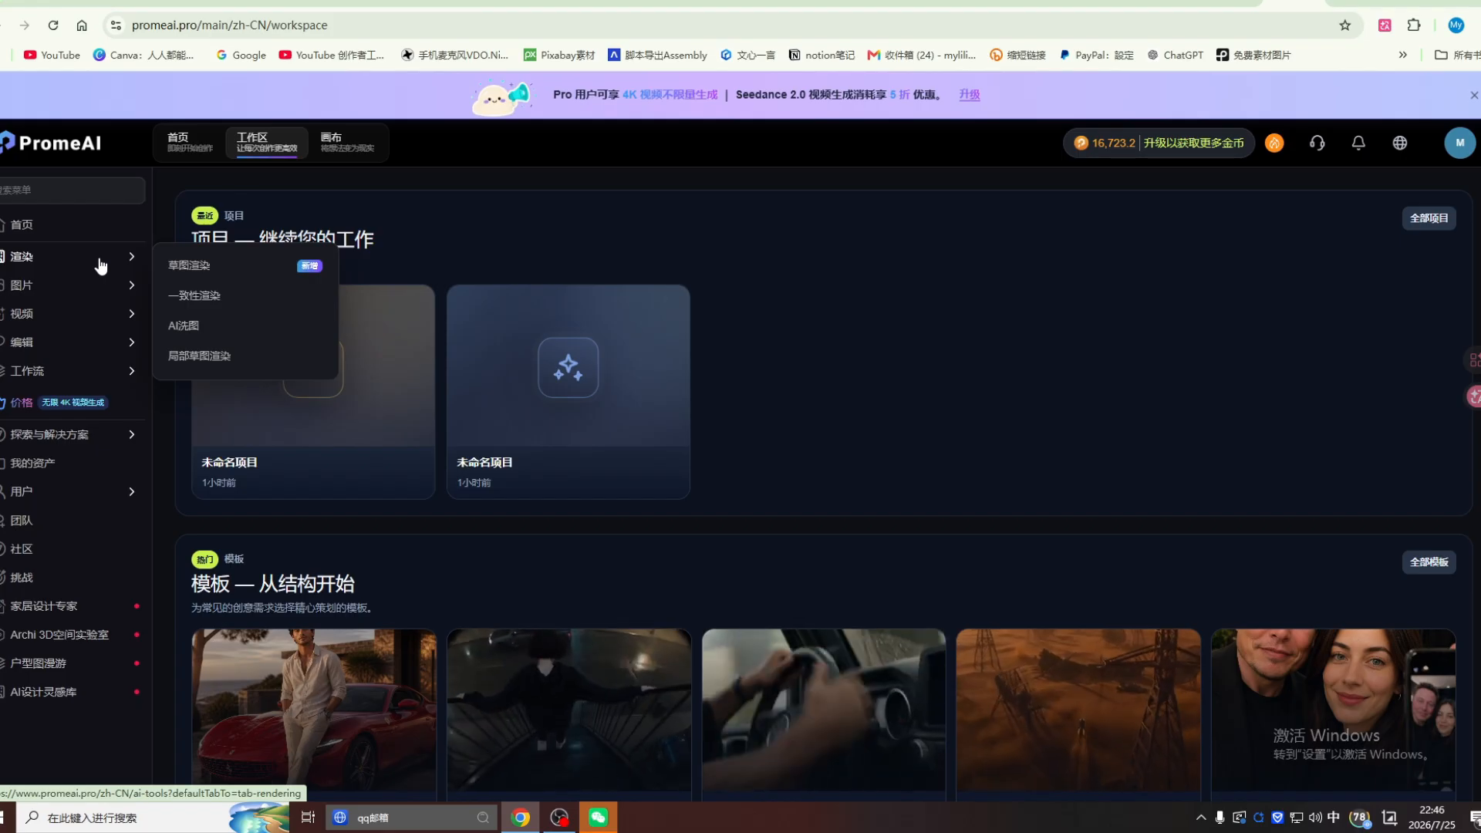
click(193, 275)
scroll(840, 458, down, 1)
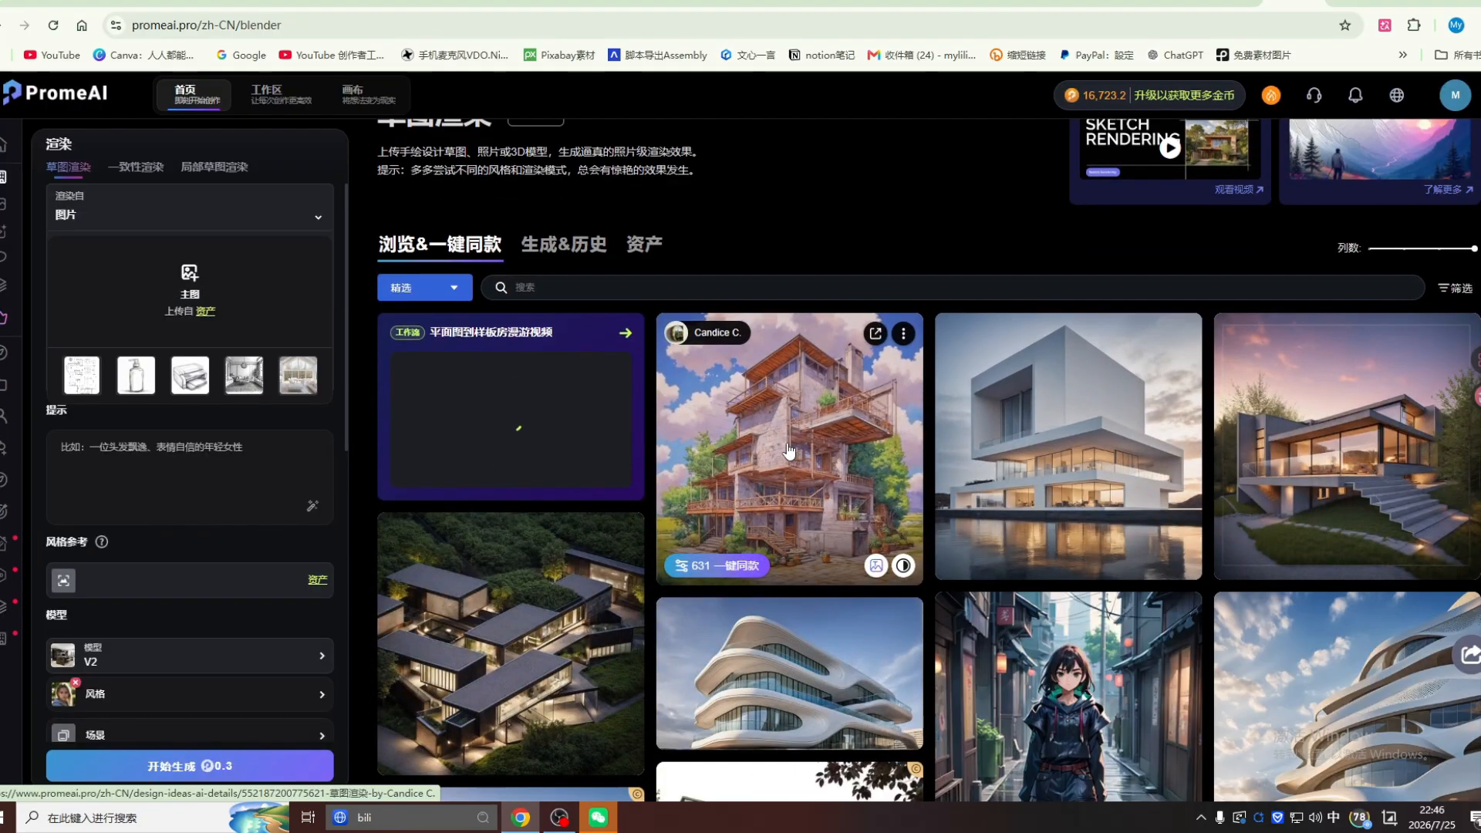
Step: View the illustrated multi-storey house and the white waterfront building enlarged, and browse further through the 草图渲染 example gallery
click(799, 454)
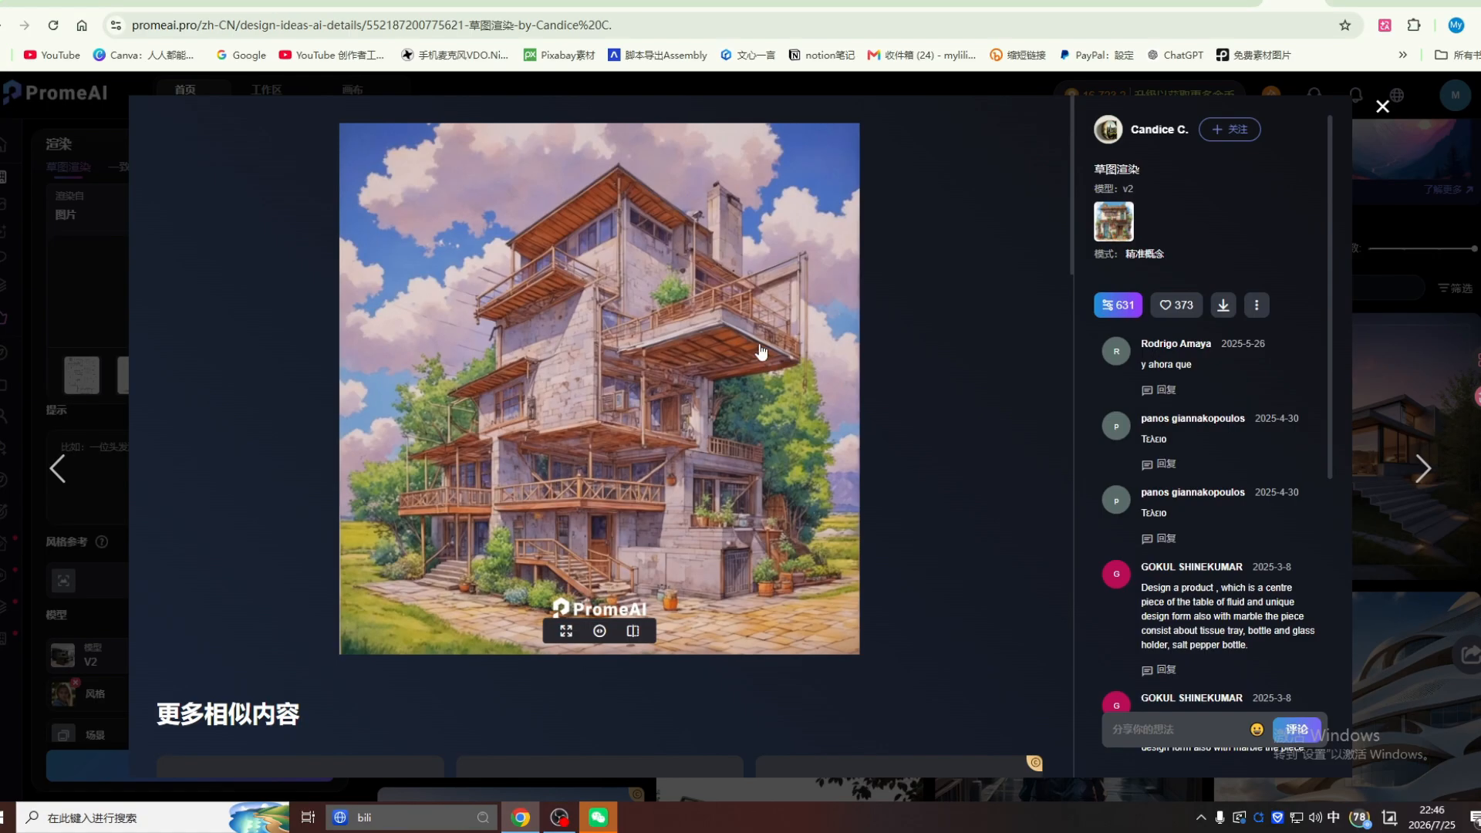
click(1395, 109)
click(1035, 502)
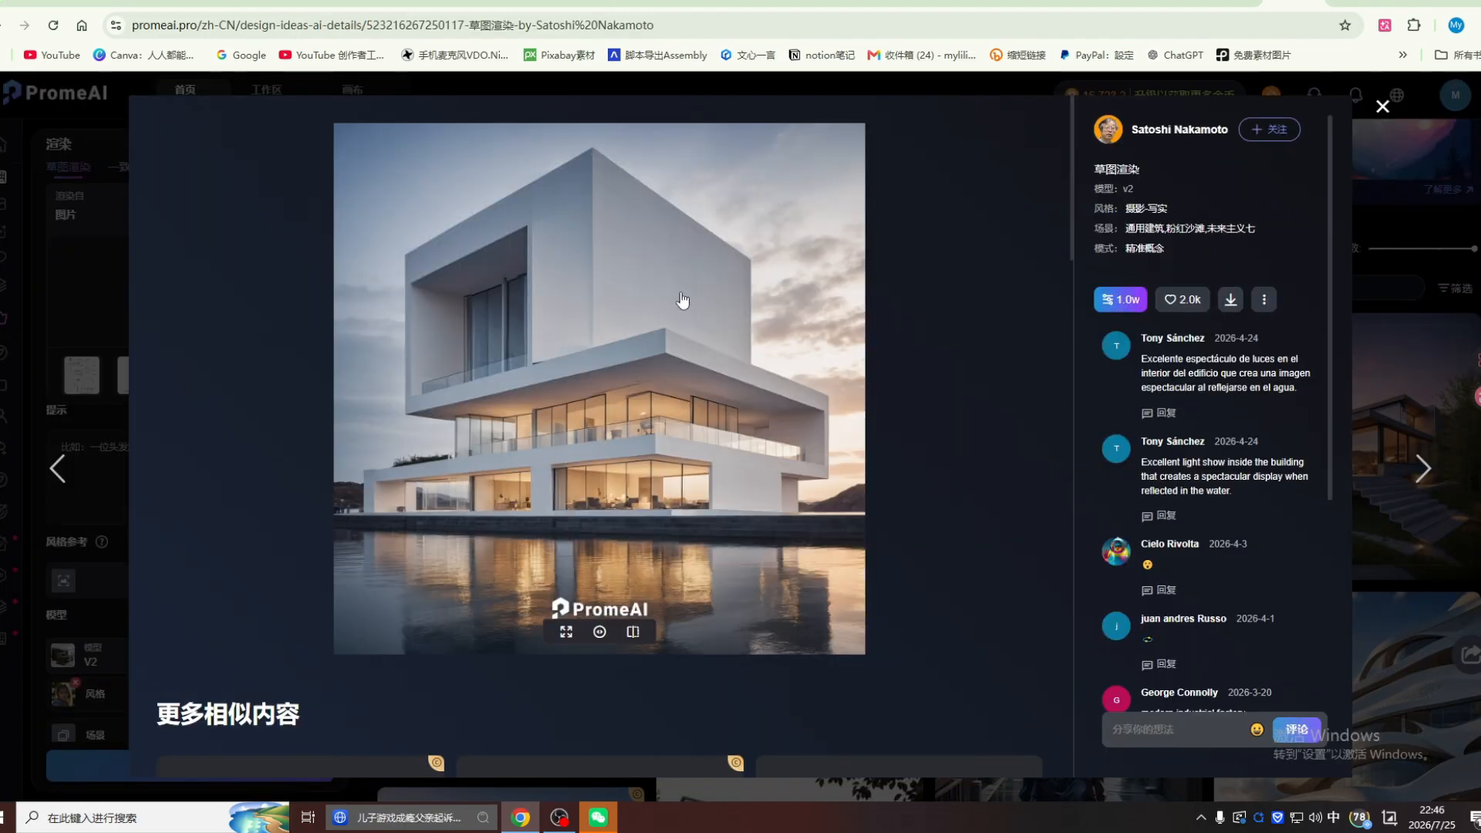
key(Escape)
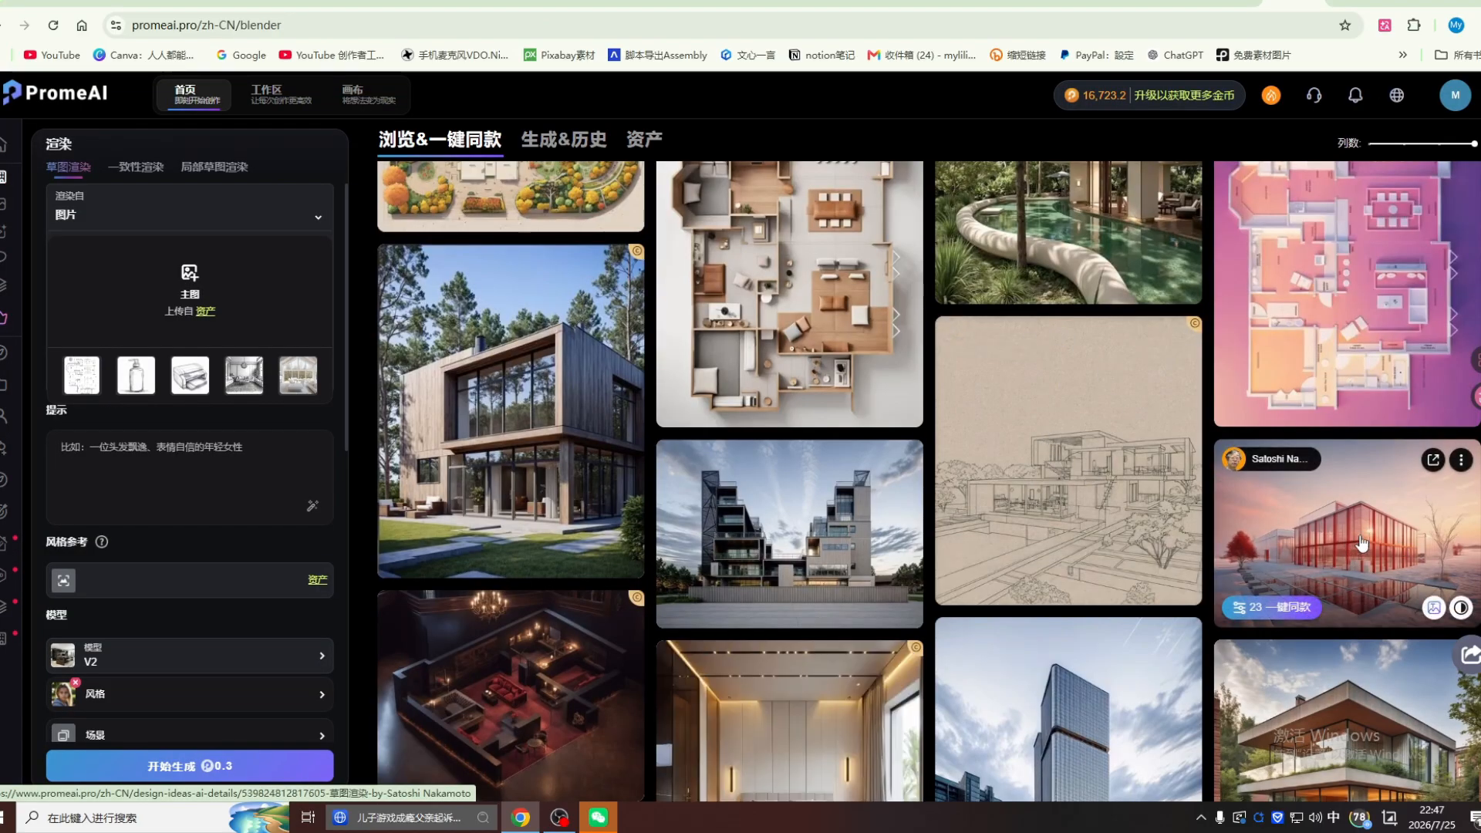
scroll(1327, 561, down, 2)
scroll(1327, 561, down, 12)
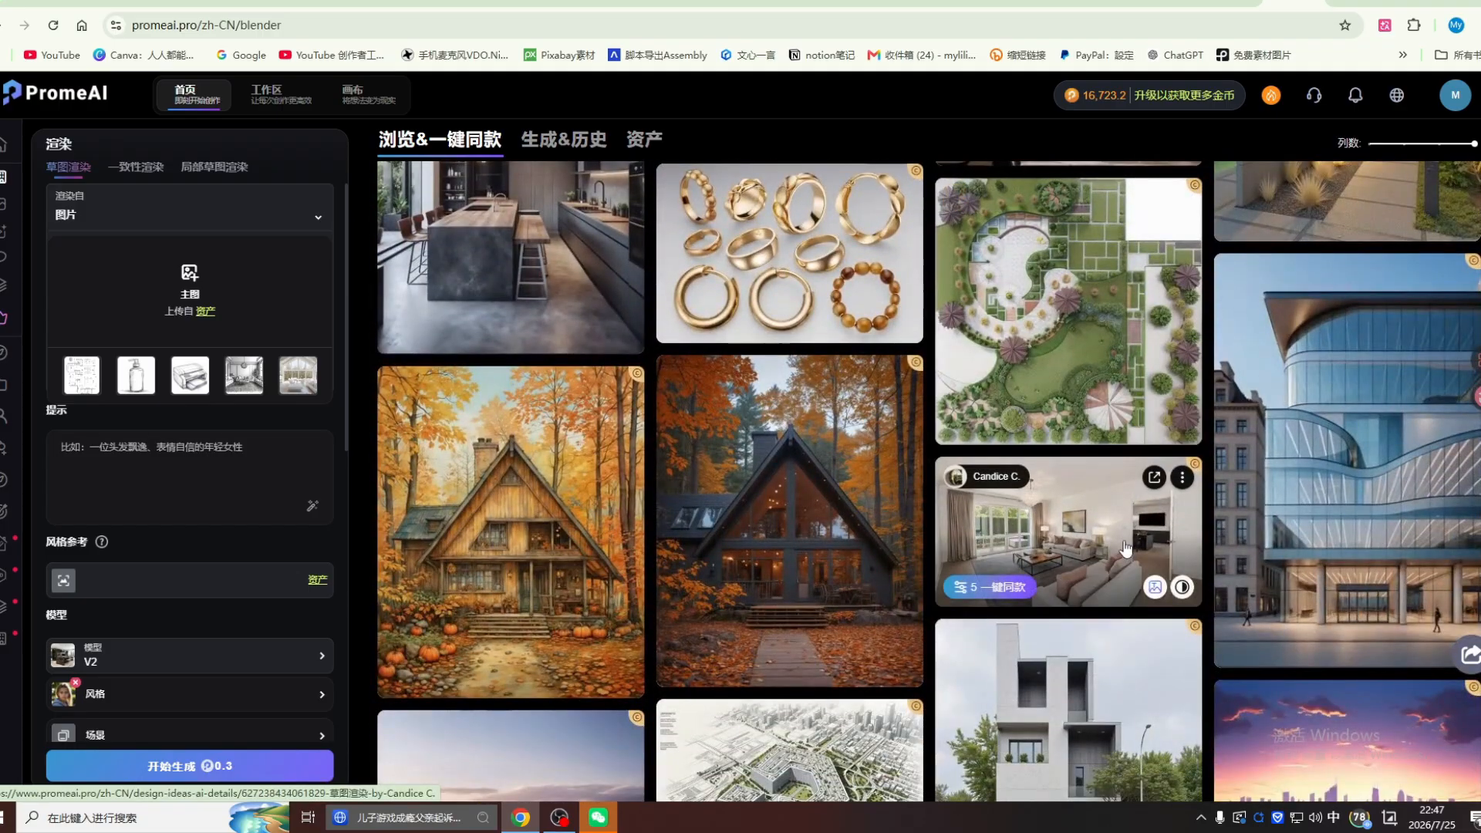
scroll(1125, 547, down, 10)
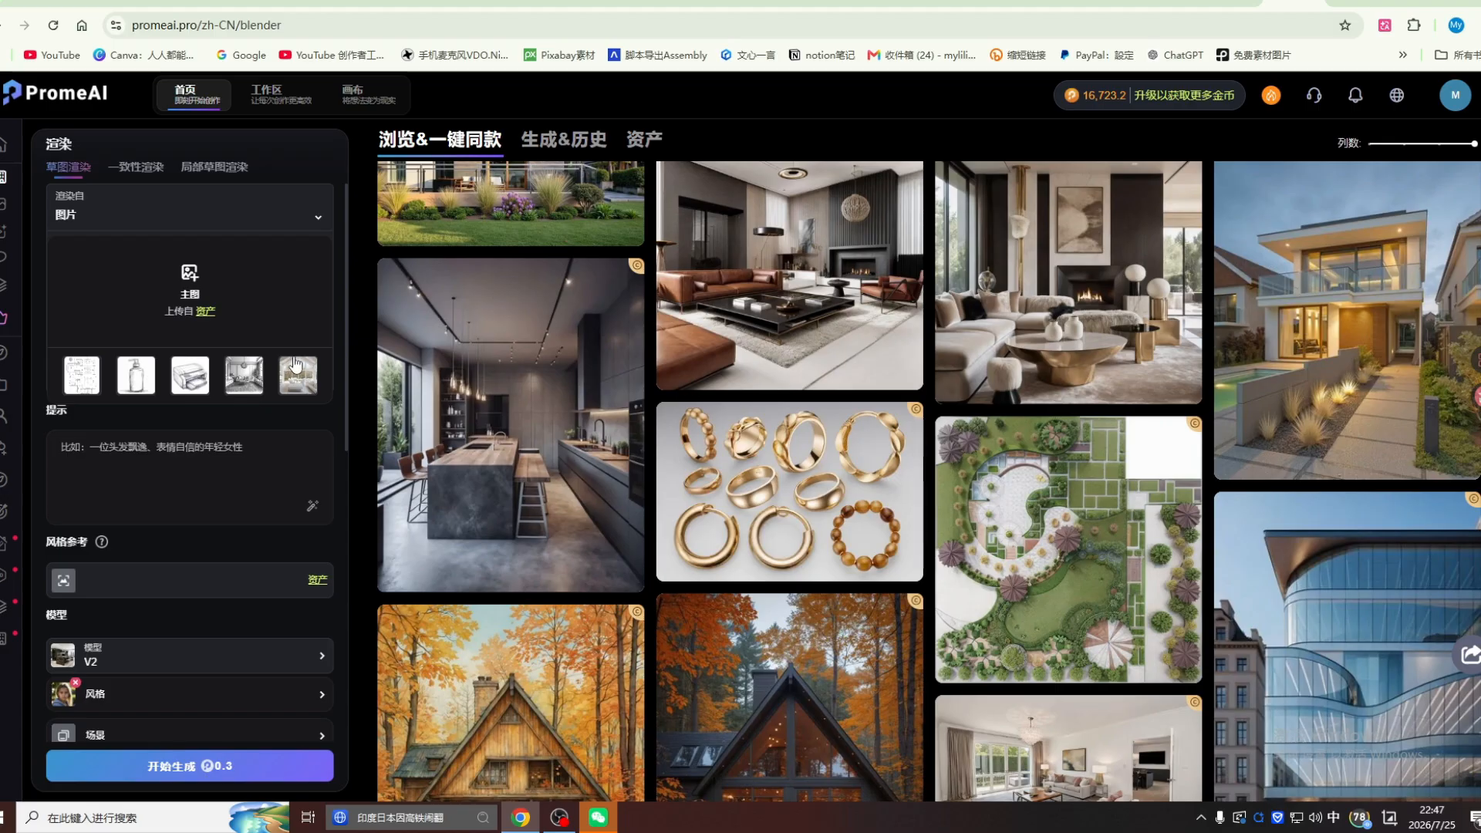
Step: Load the sample living-room line drawing with its Modern Mexican Interior Design prompt and generate the sketch renders
click(243, 382)
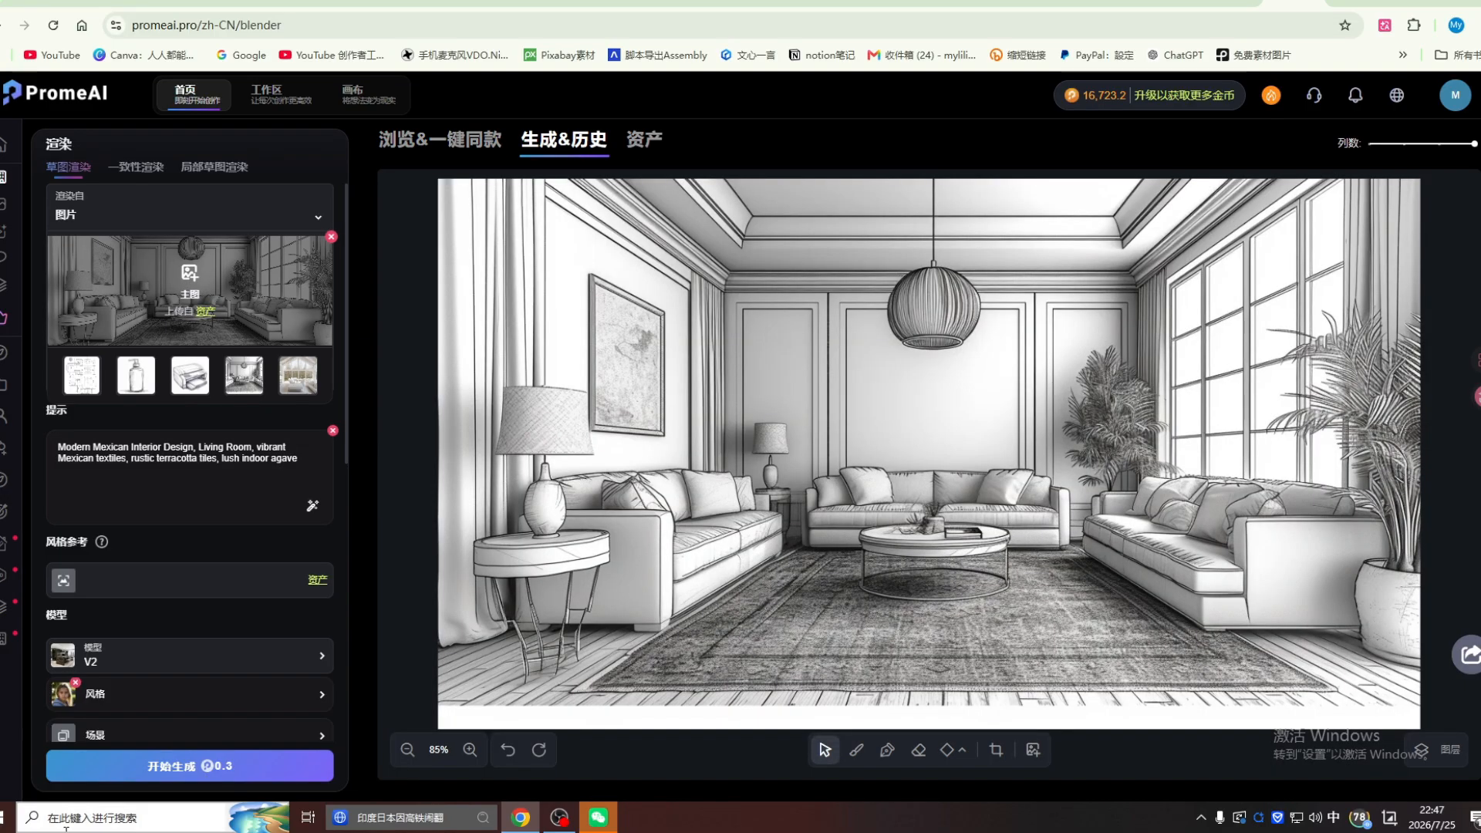
click(160, 766)
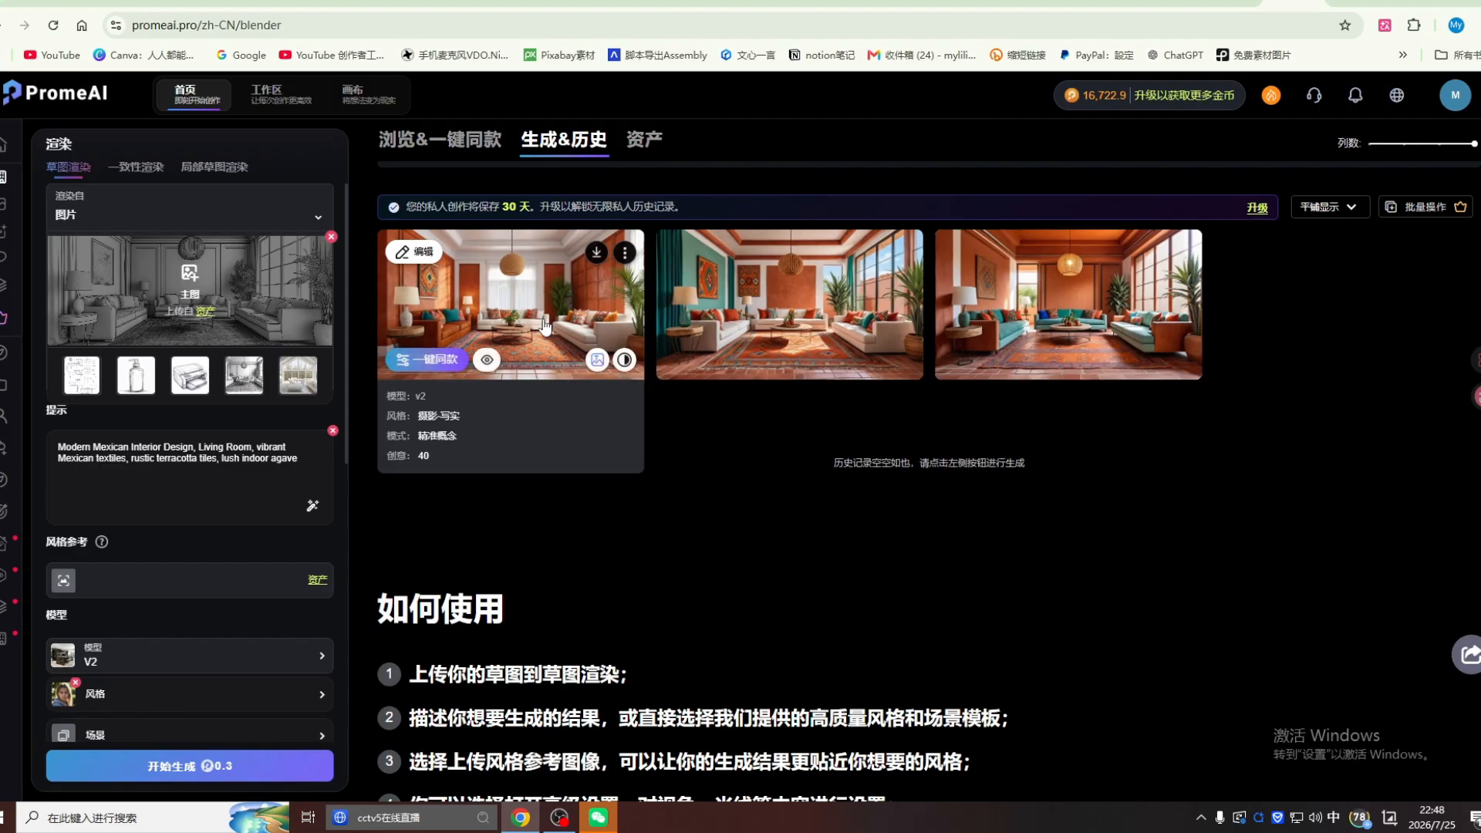
Step: View the 一致性渲染 and 局部草图渲染 tools and the tool options under the workspace's 渲染 and 图片 categories
click(146, 170)
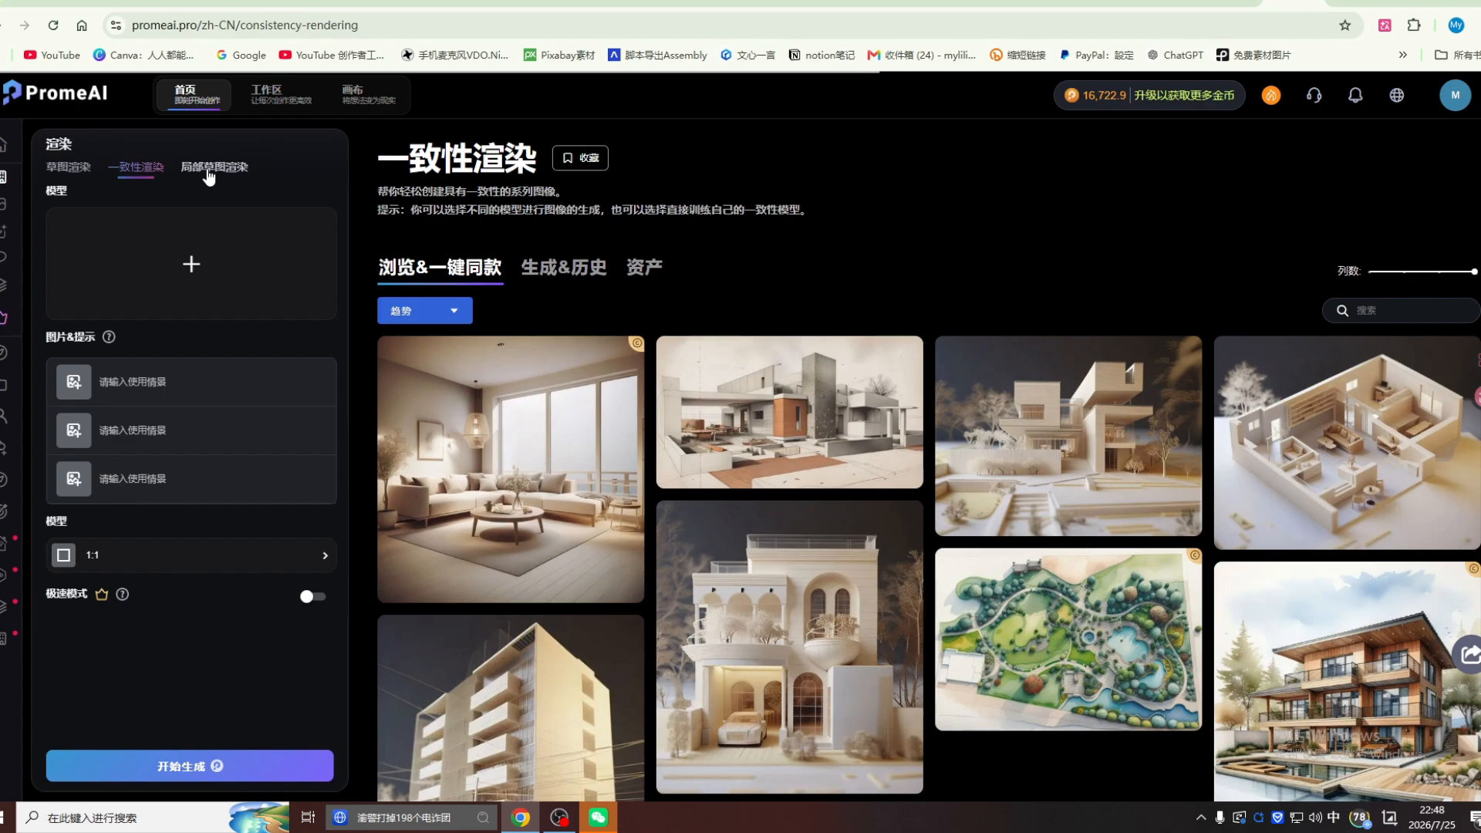
mouse_move(6, 182)
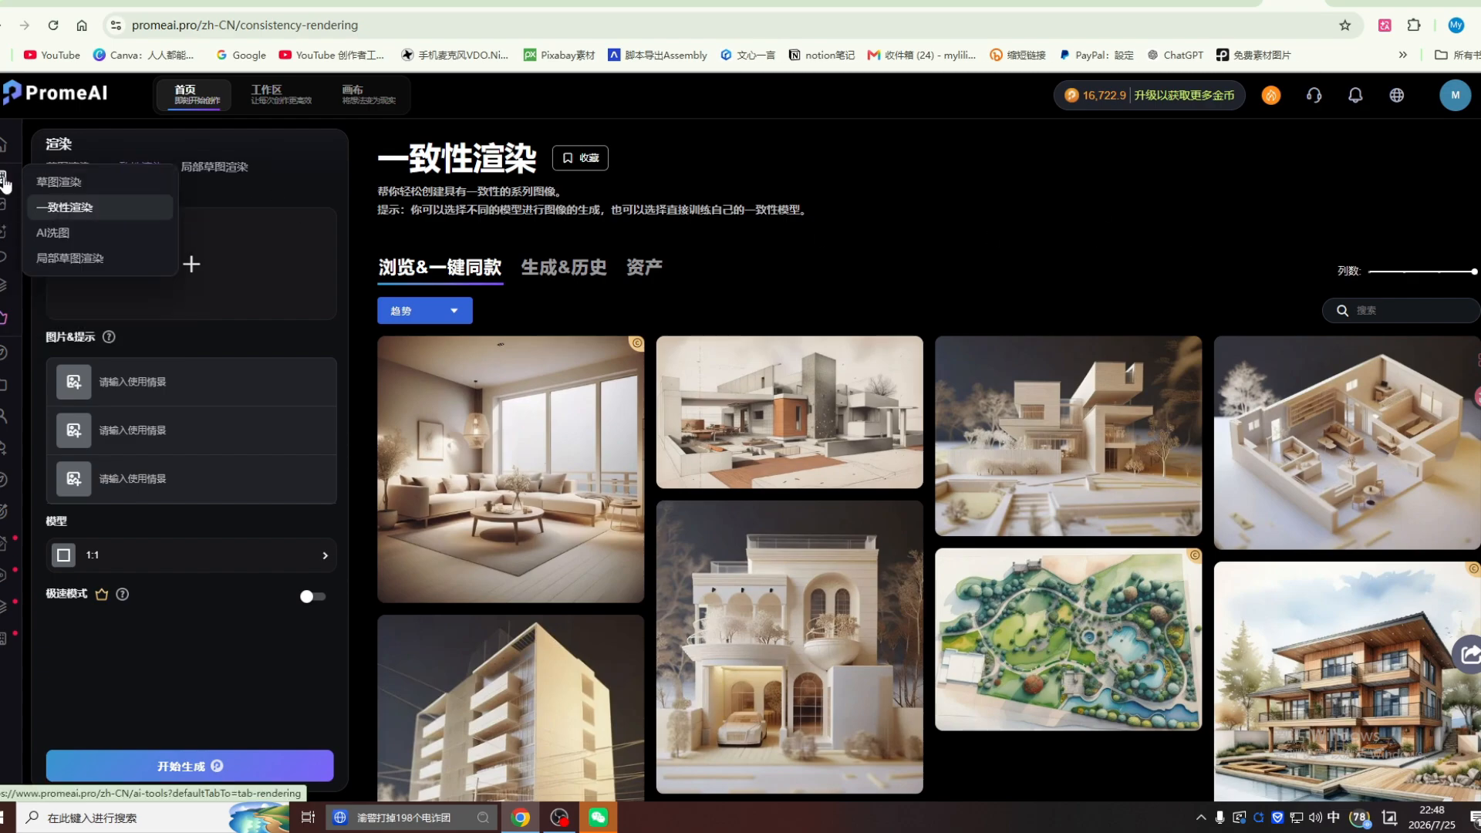
click(66, 257)
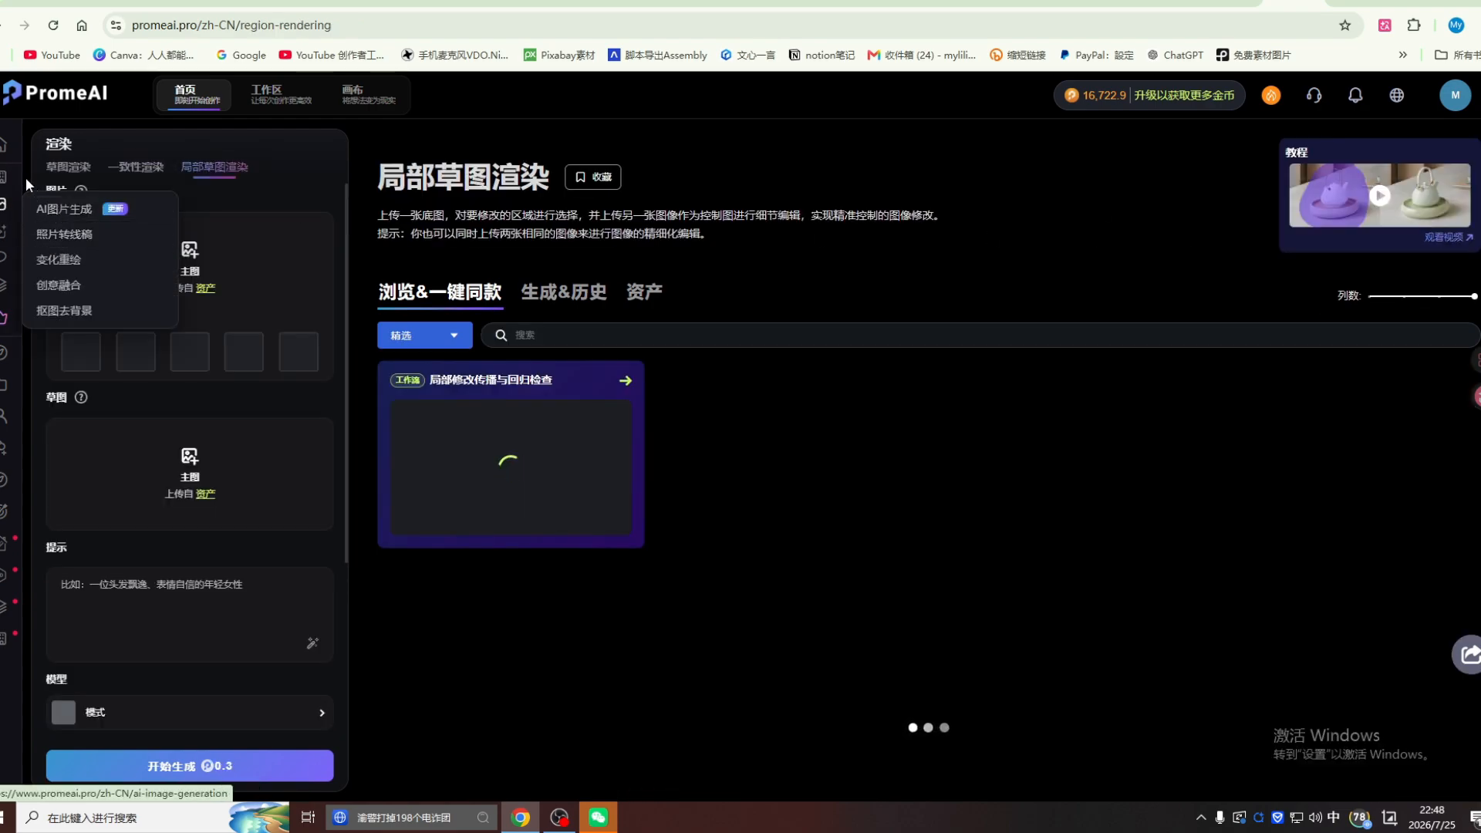
mouse_move(129, 264)
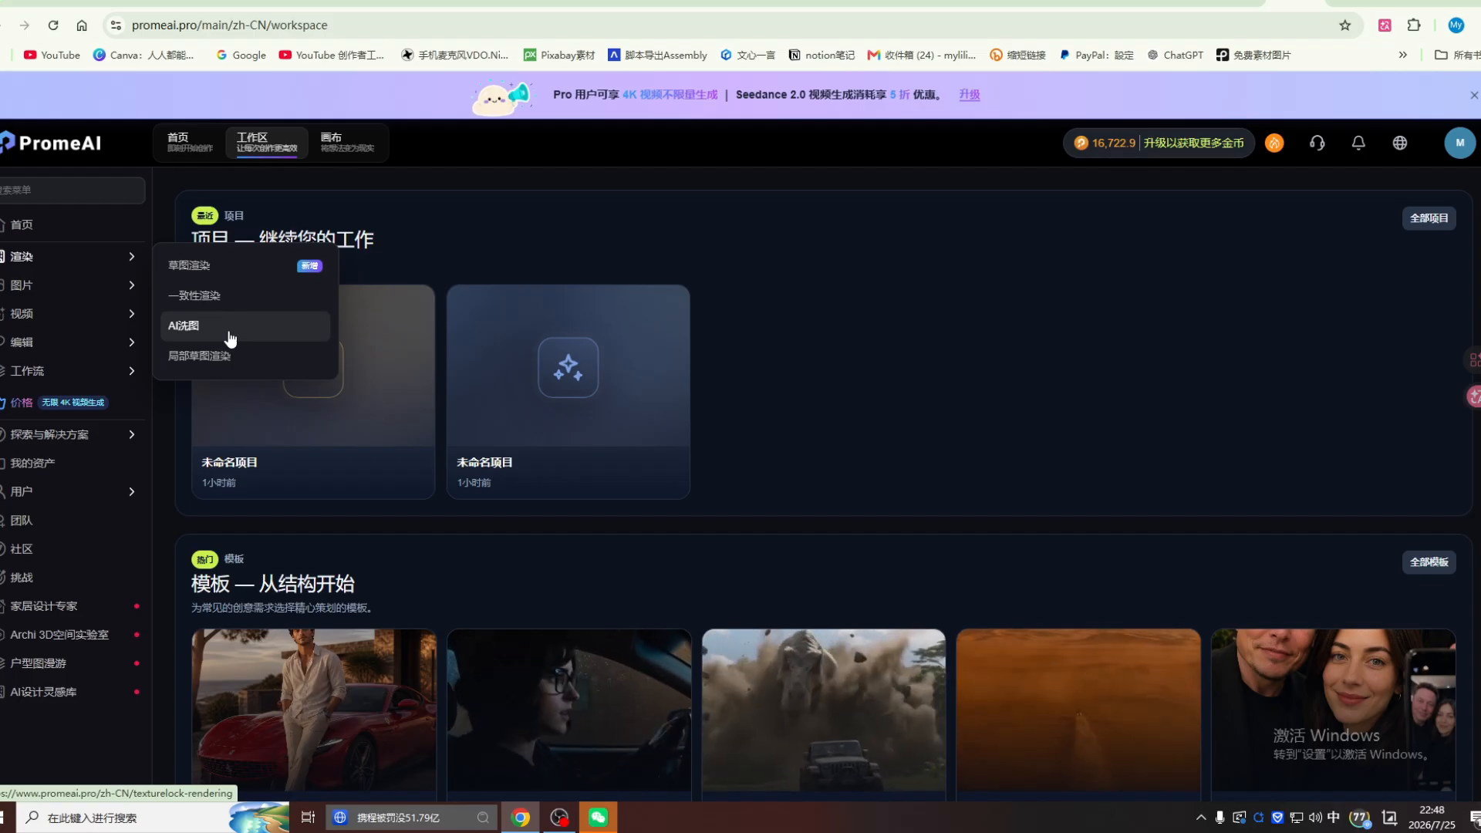
mouse_move(24, 297)
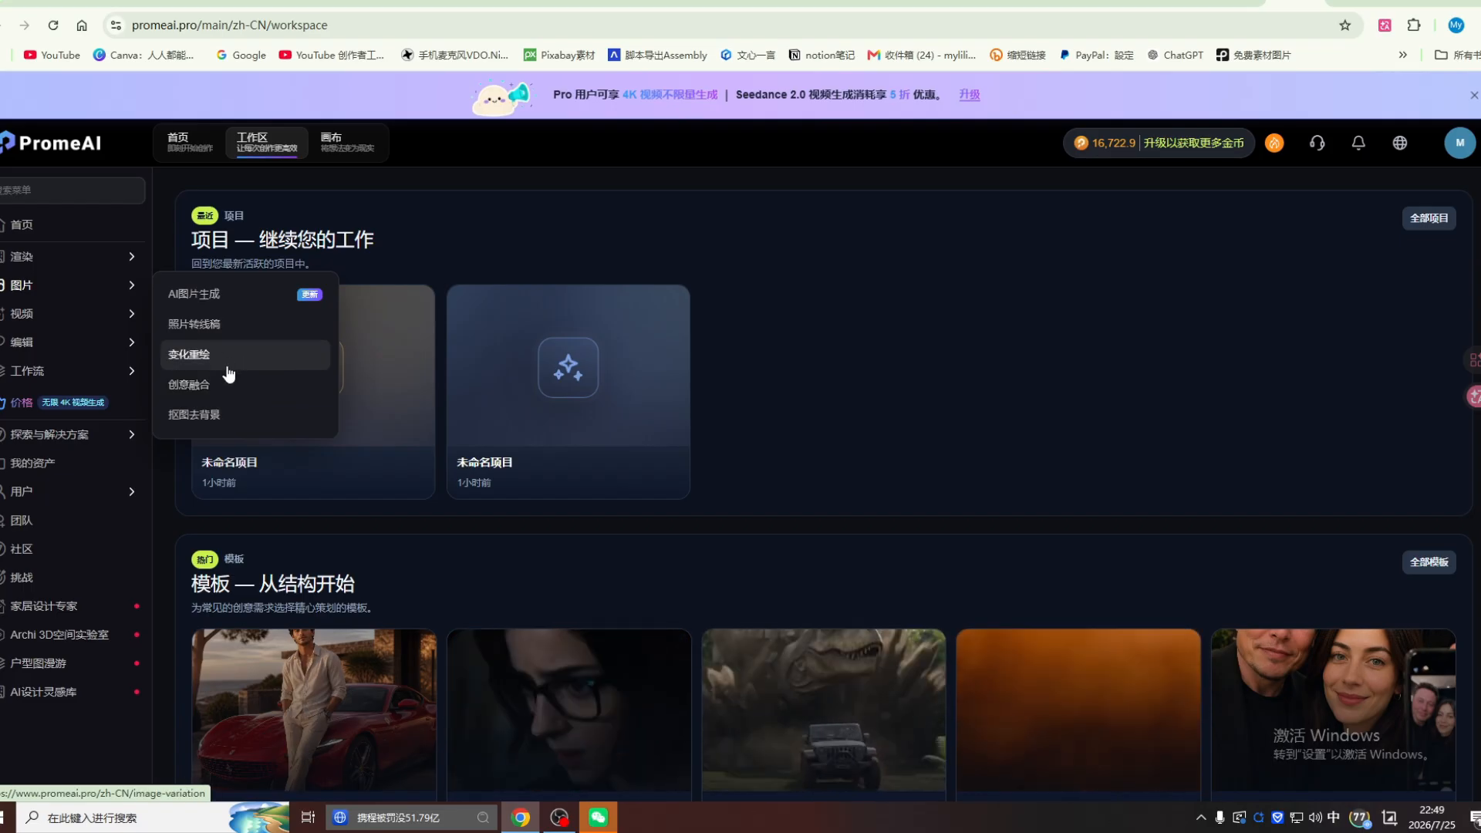
Step: Open the AI图片生成 tool and look through the 创意融合 tool's settings with the prompt 一栋乡村别墅
click(192, 293)
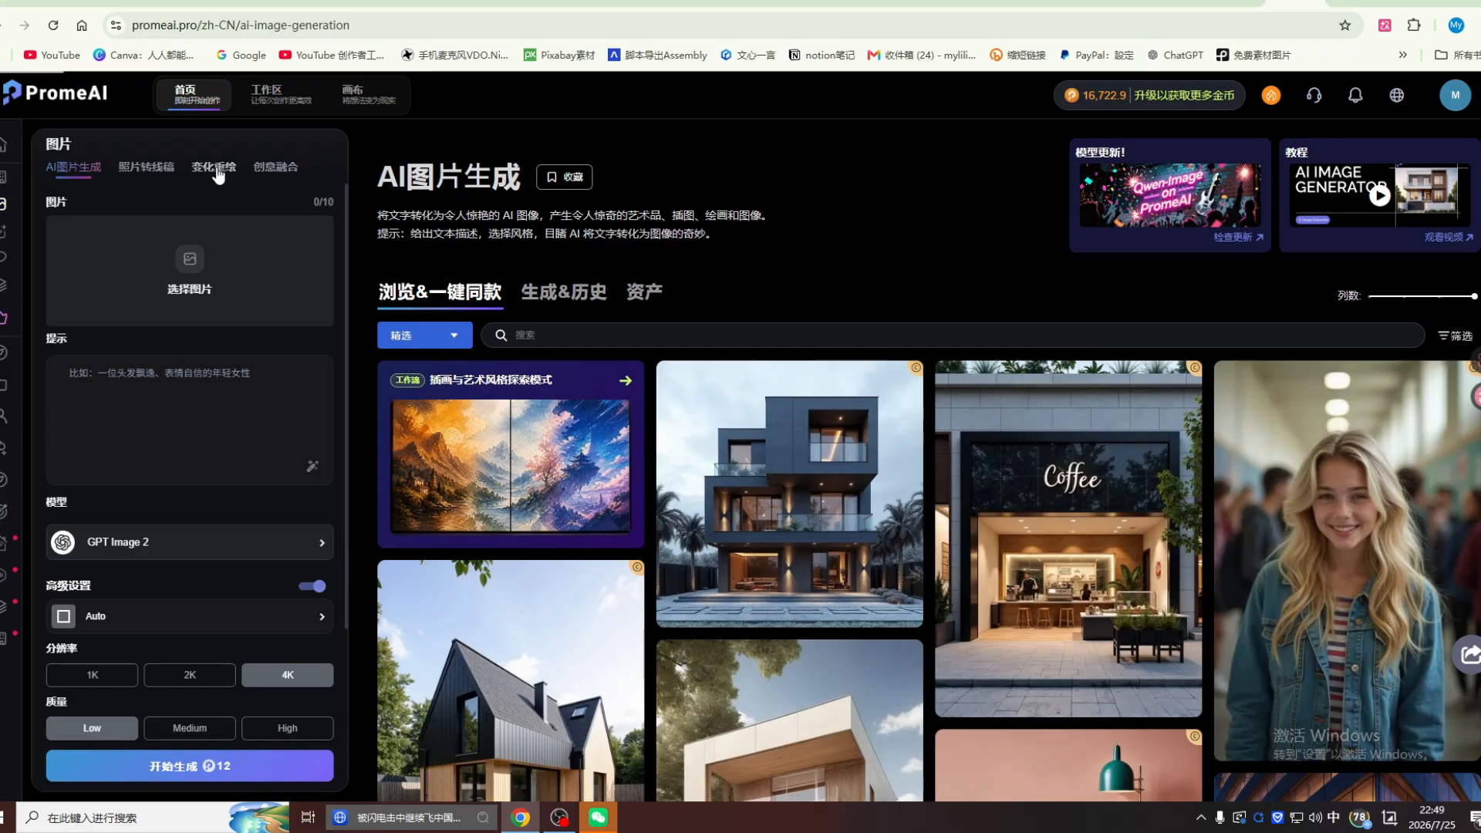
click(271, 167)
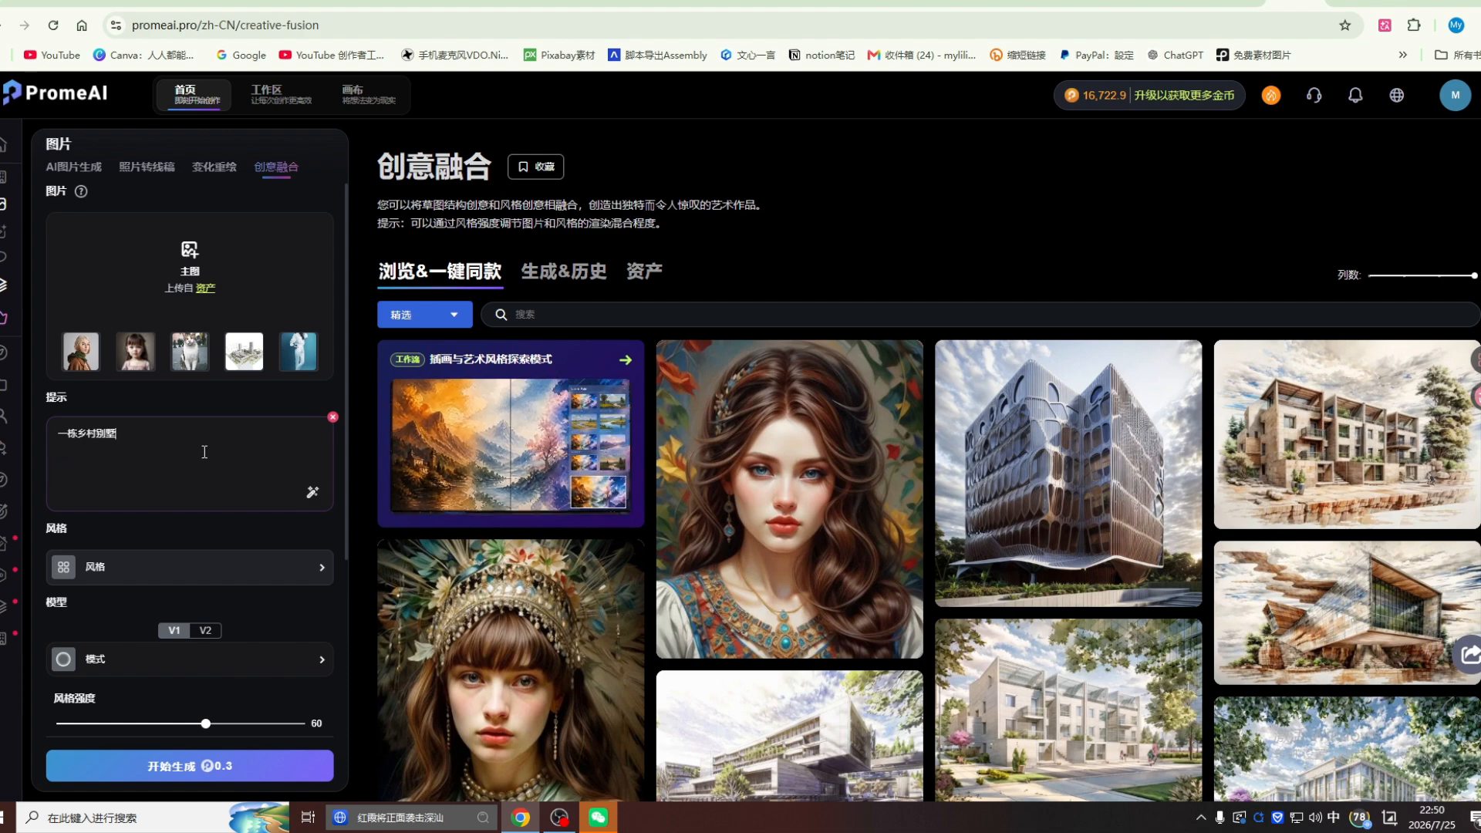
scroll(205, 451, down, 3)
scroll(101, 760, down, 1)
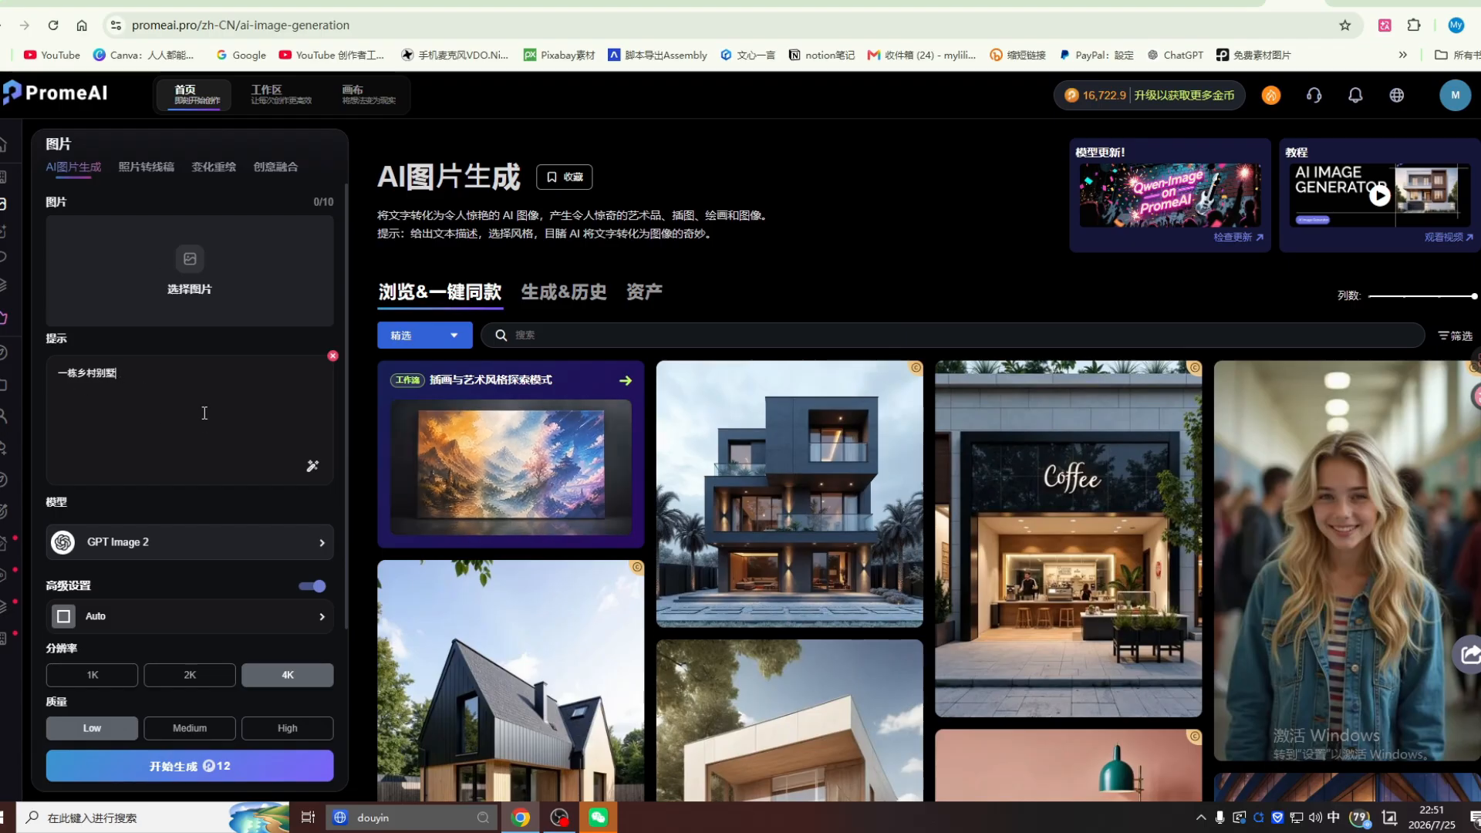
Step: Generate three country villa images in AI图片生成 with GPT Image 2 at 4K and Low quality, and check the generation history
scroll(204, 413, down, 2)
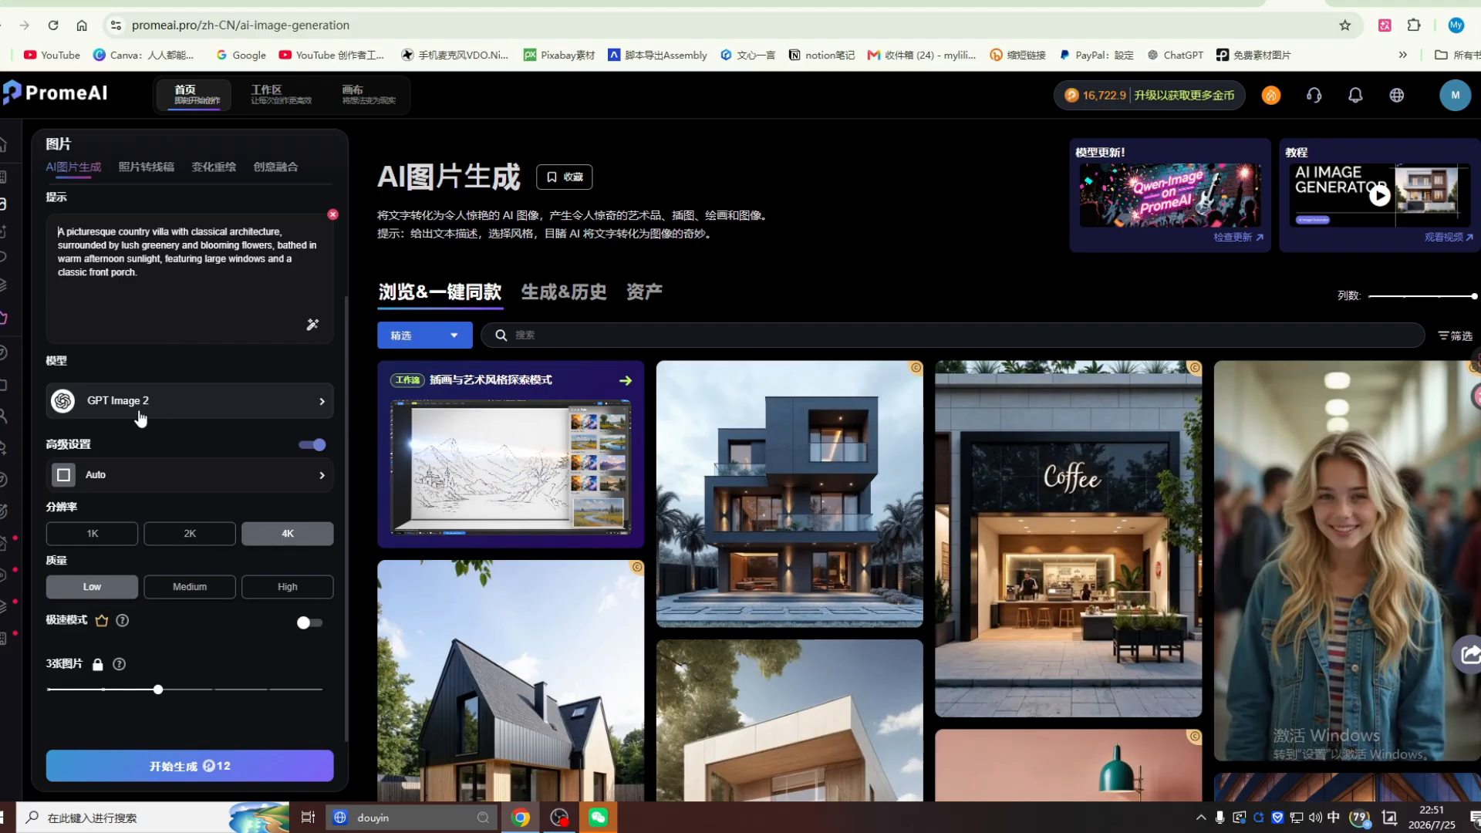
click(322, 408)
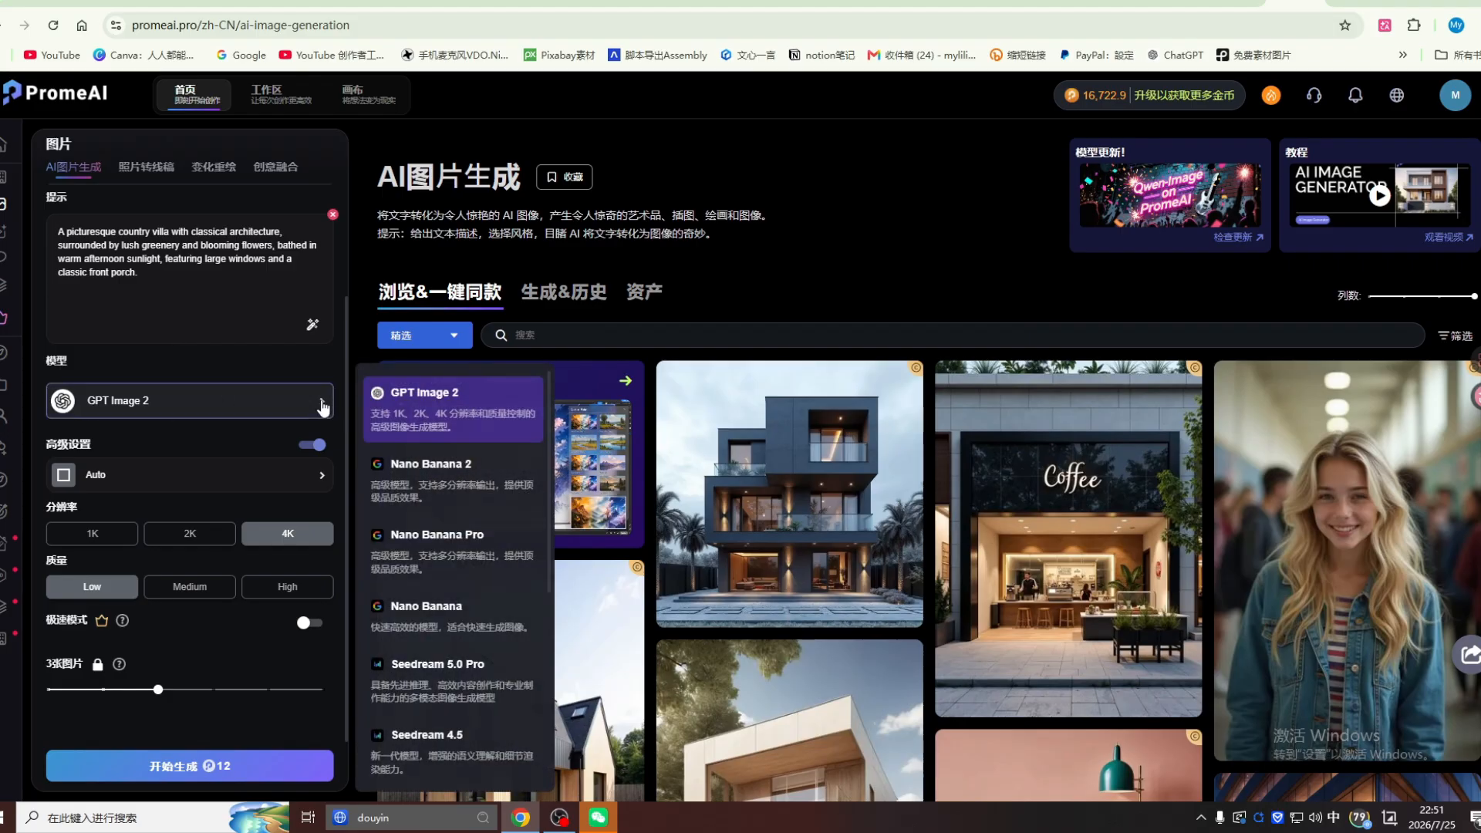
click(172, 403)
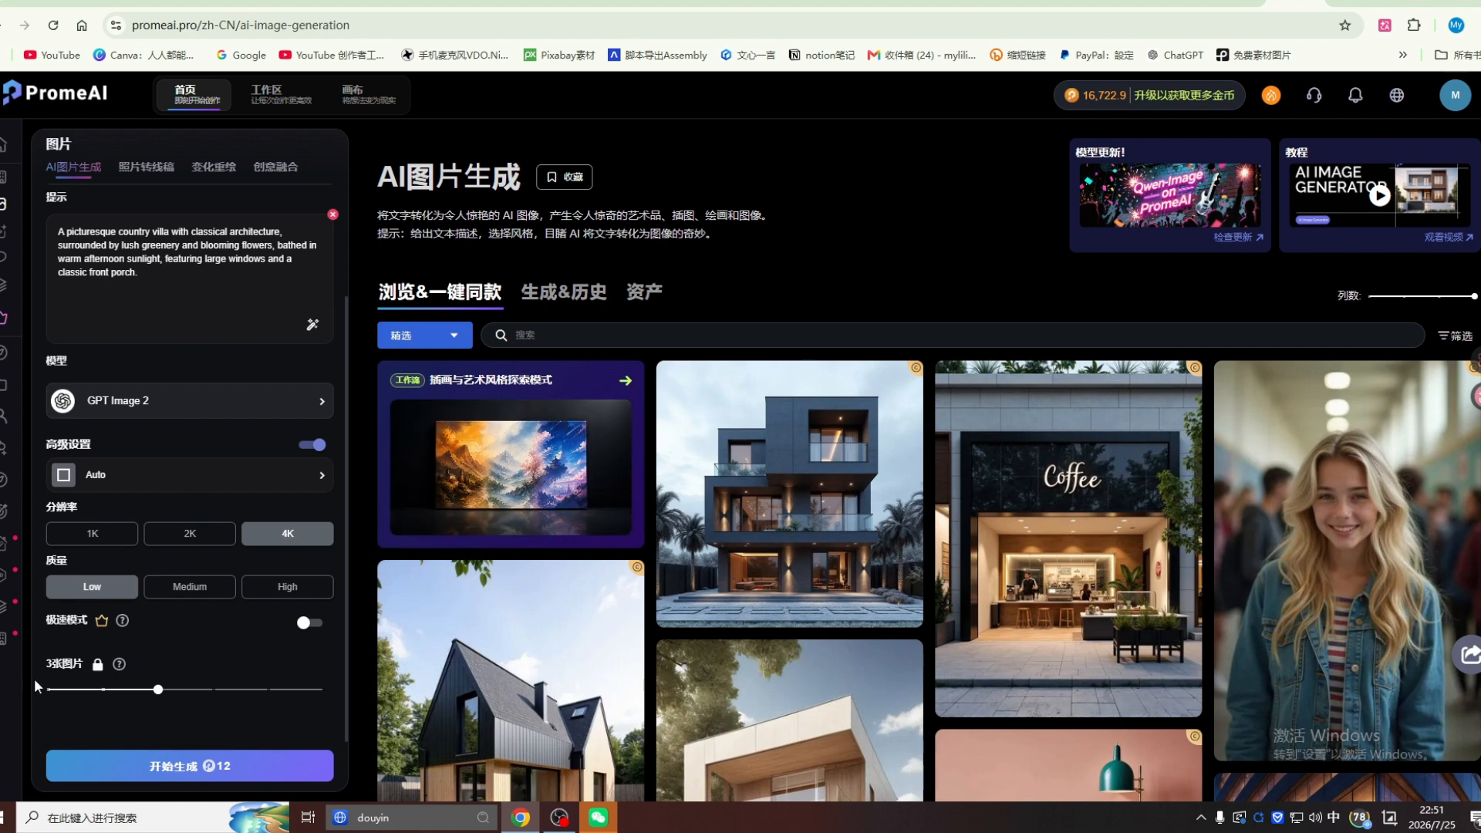
click(172, 768)
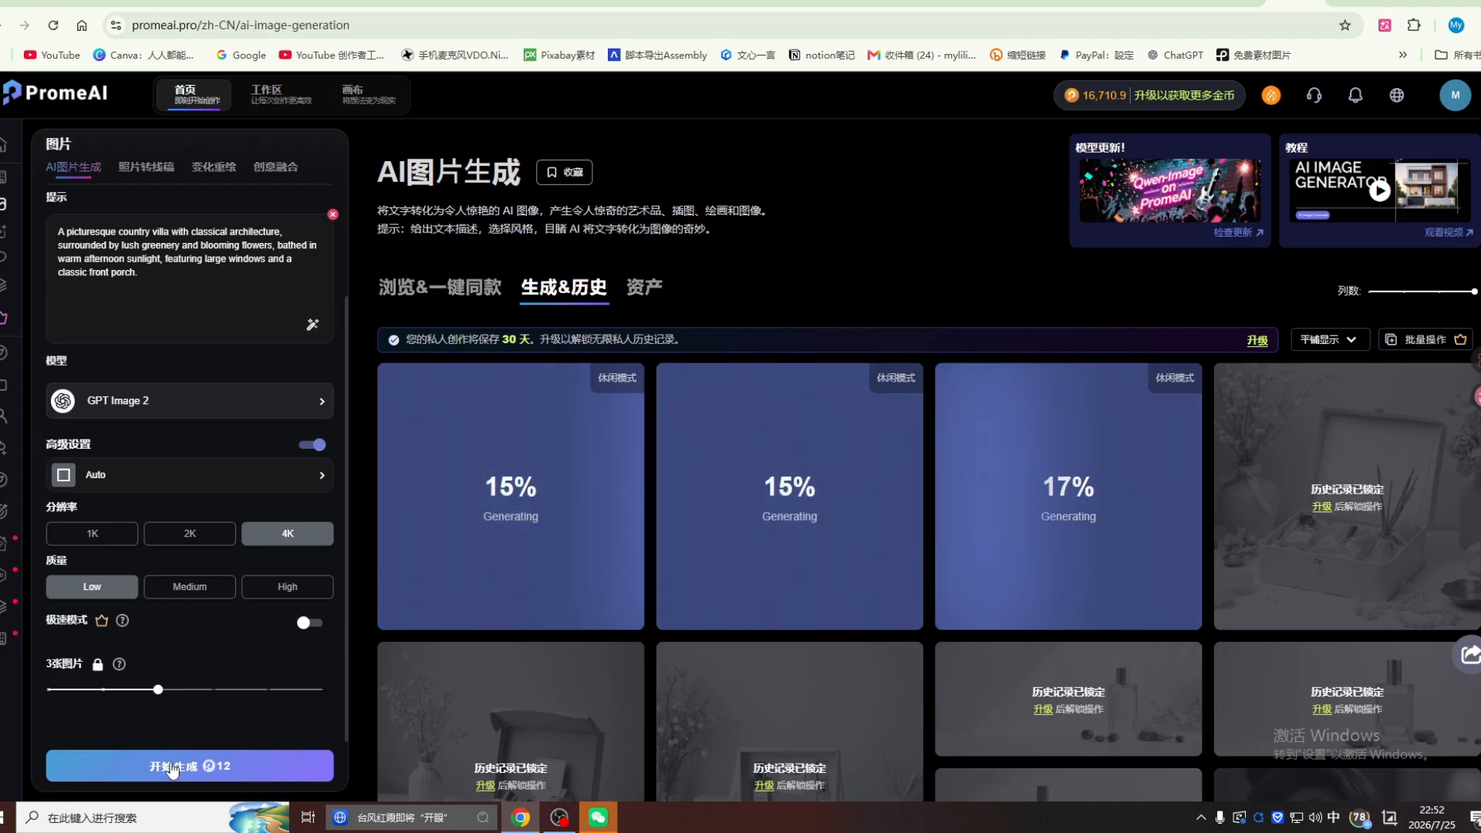
scroll(563, 545, down, 1)
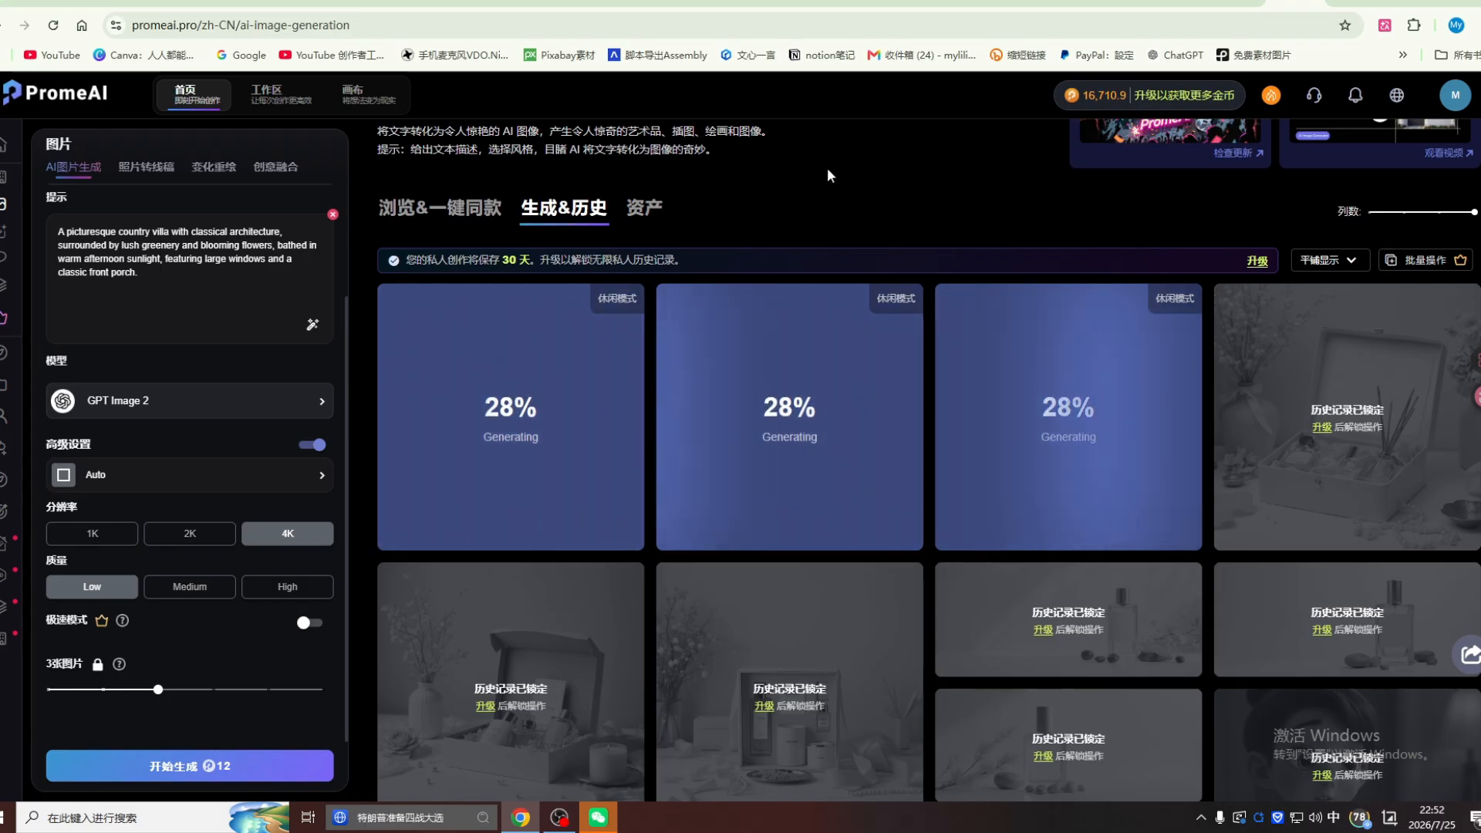
click(34, 2)
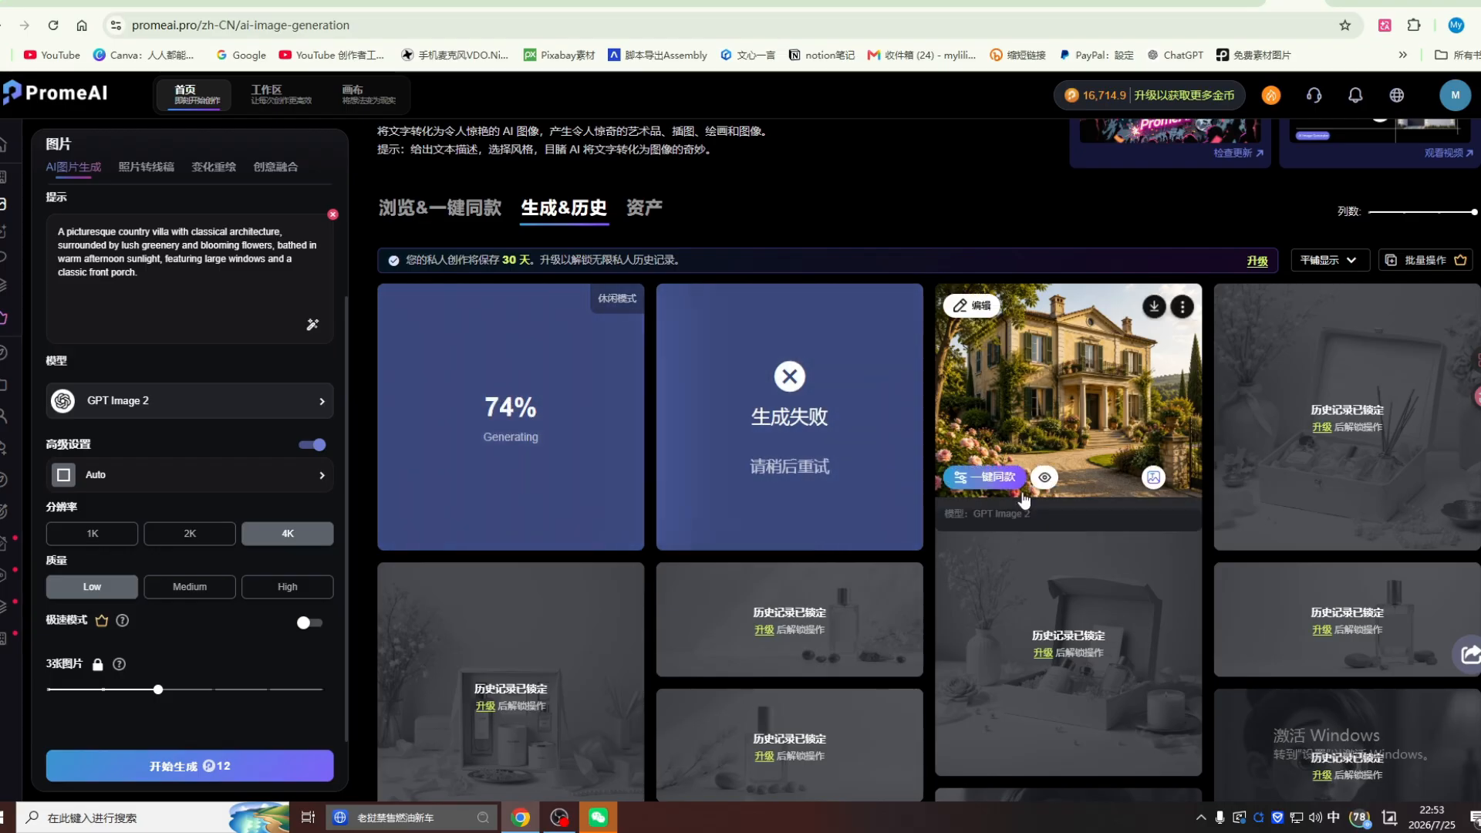
scroll(1025, 500, up, 2)
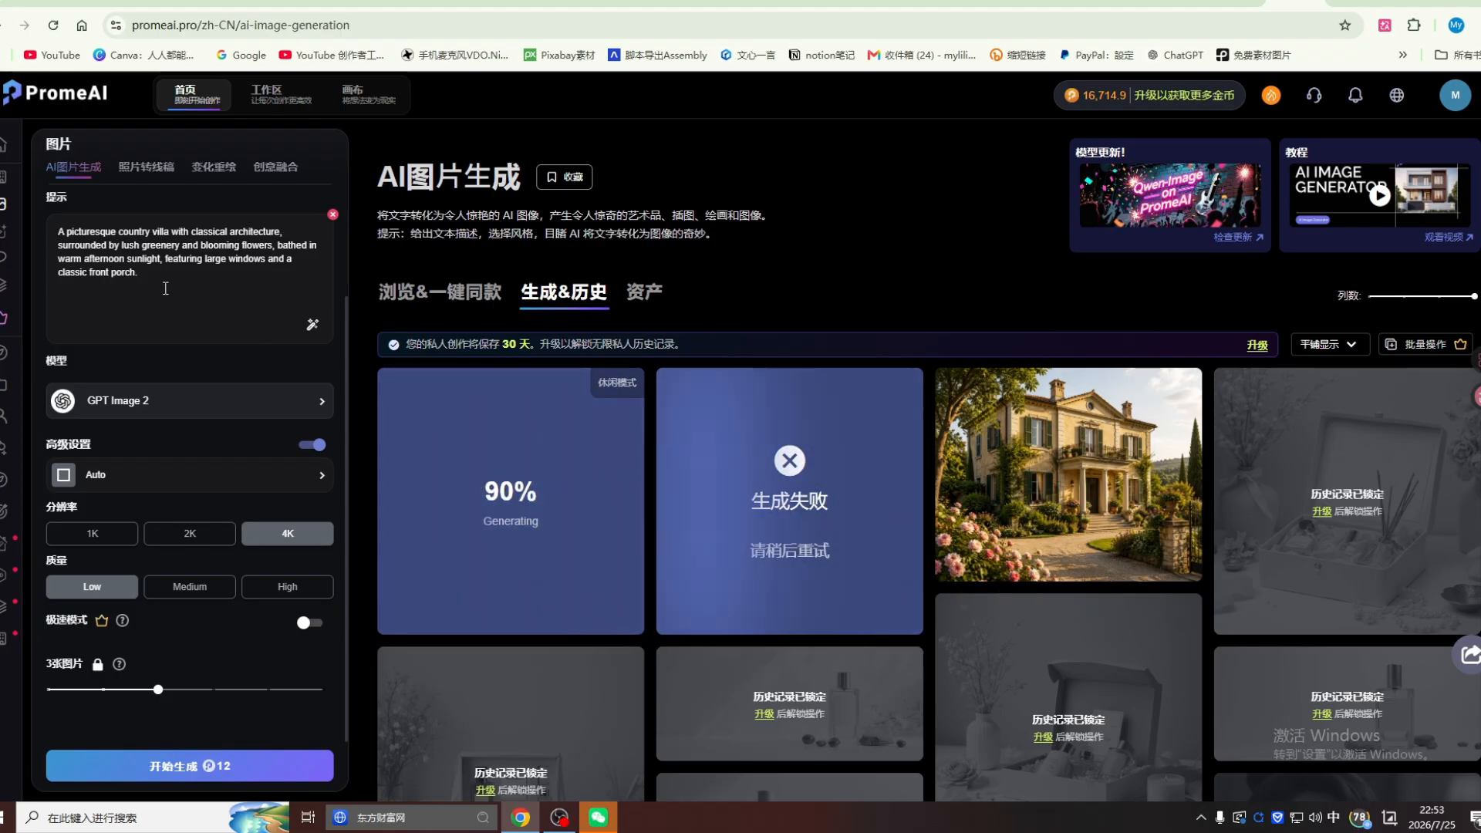
Step: Replace the prompt with 帮我生成一个现代风格的网站 and generate the images
triple_click(137, 297)
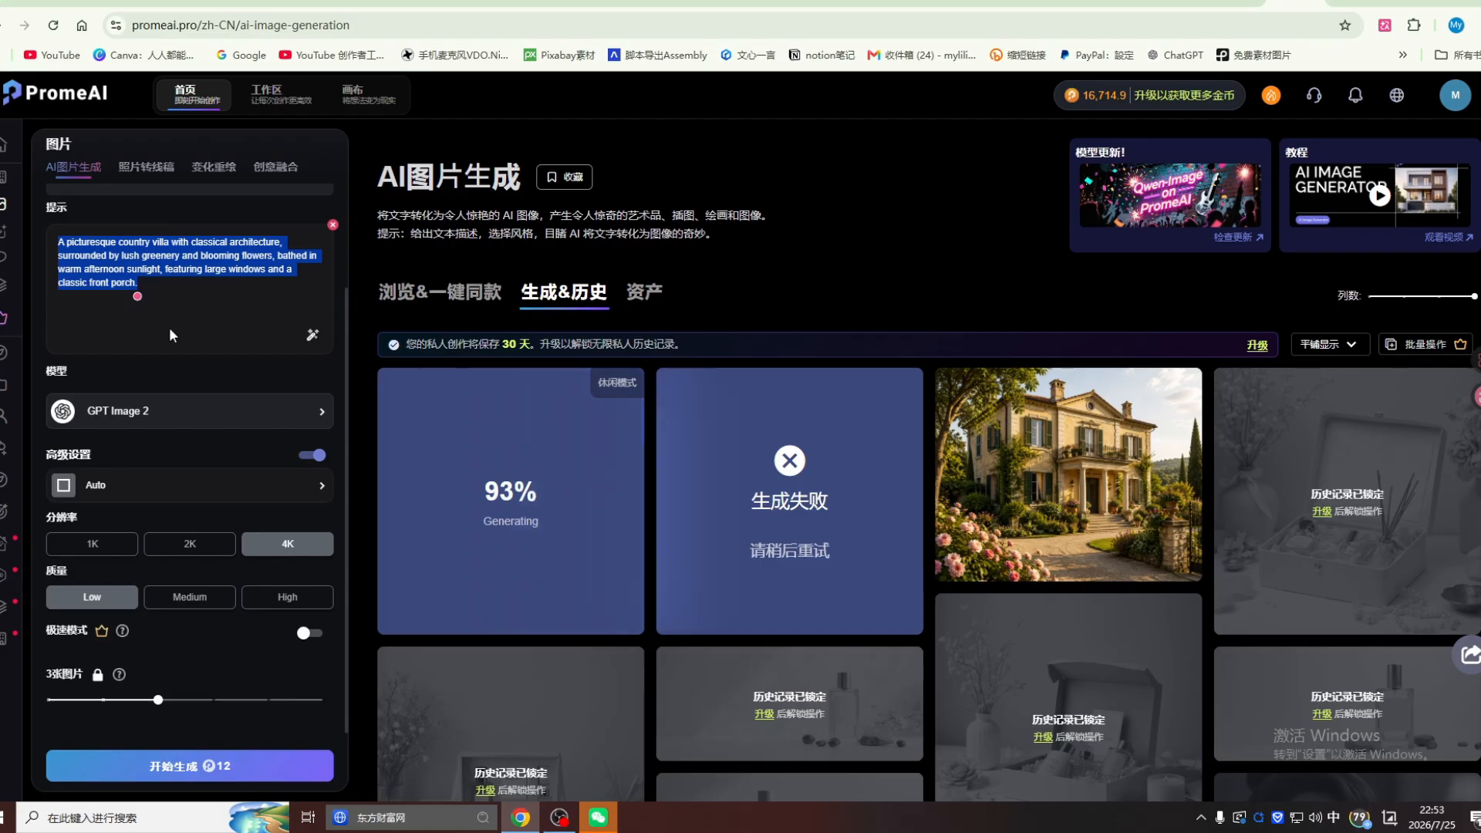
key(BackSpace)
text(帮我shengc)
text(生成一个xiand)
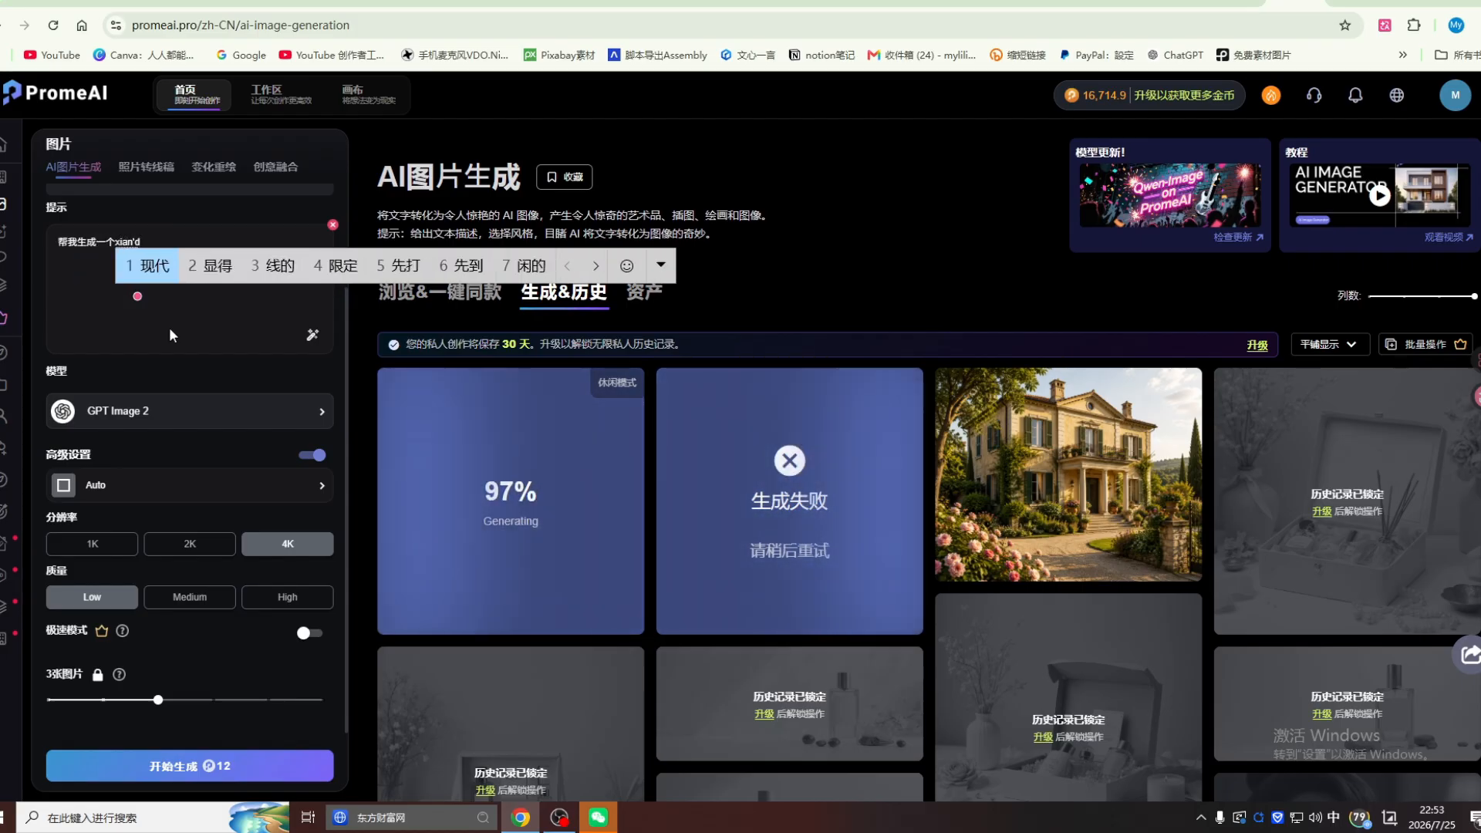
text(fengged)
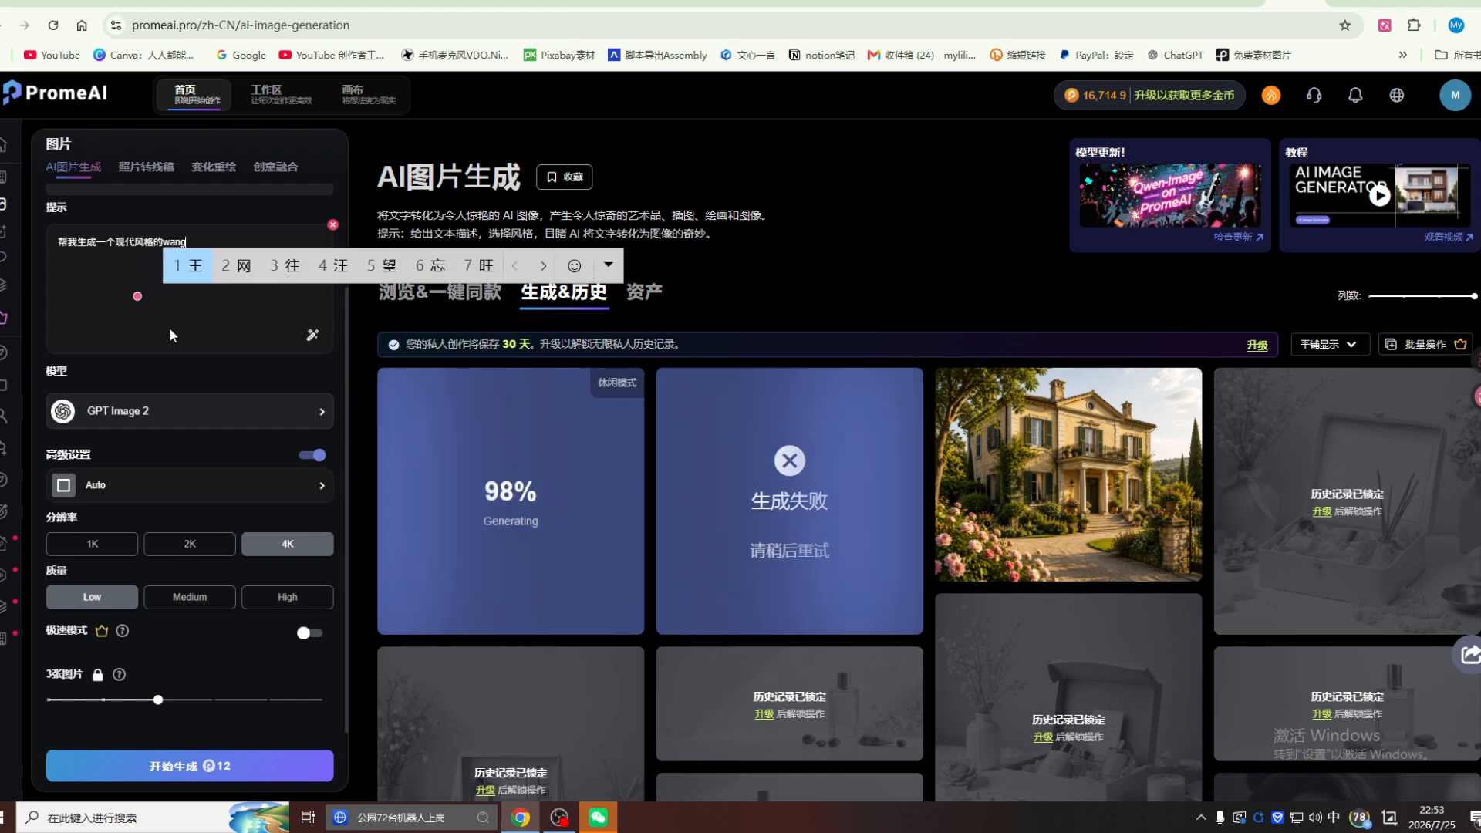
text(的网站)
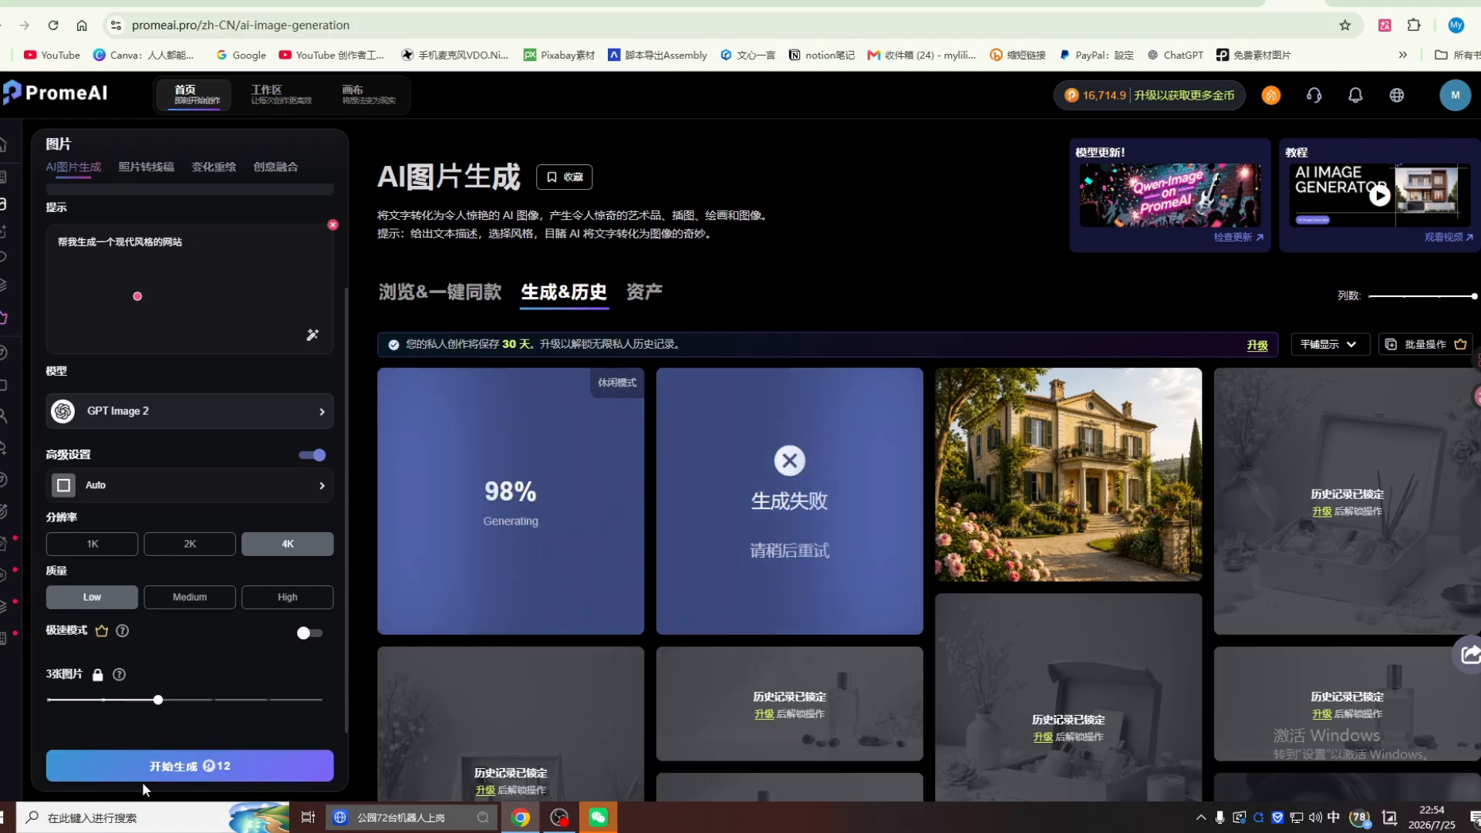
click(177, 771)
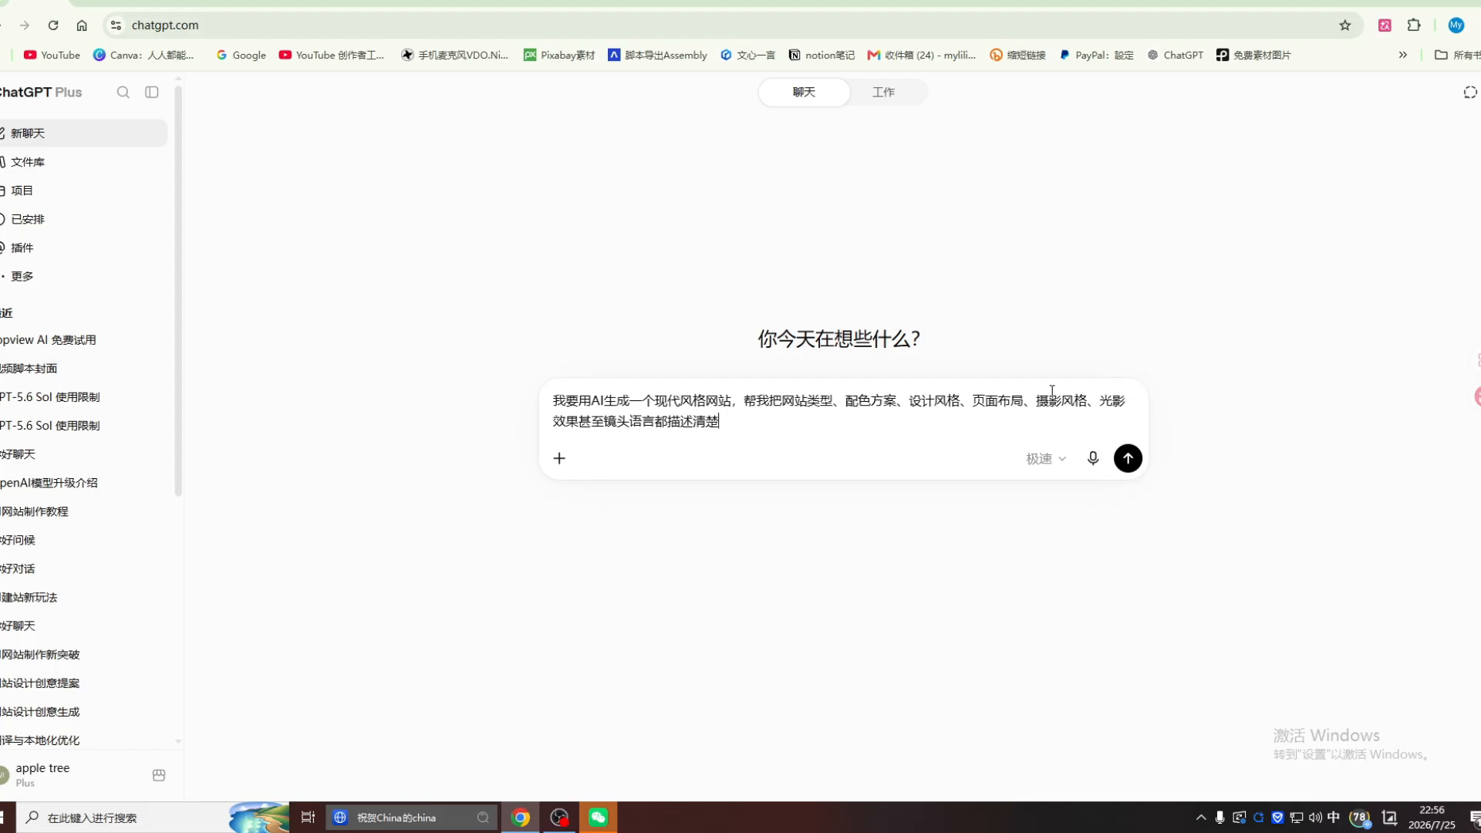
Step: Ask ChatGPT to detail a modern website's type, colours, style, layout, photography, lighting and lens language, and view the villa image back in PromeAI
click(1123, 466)
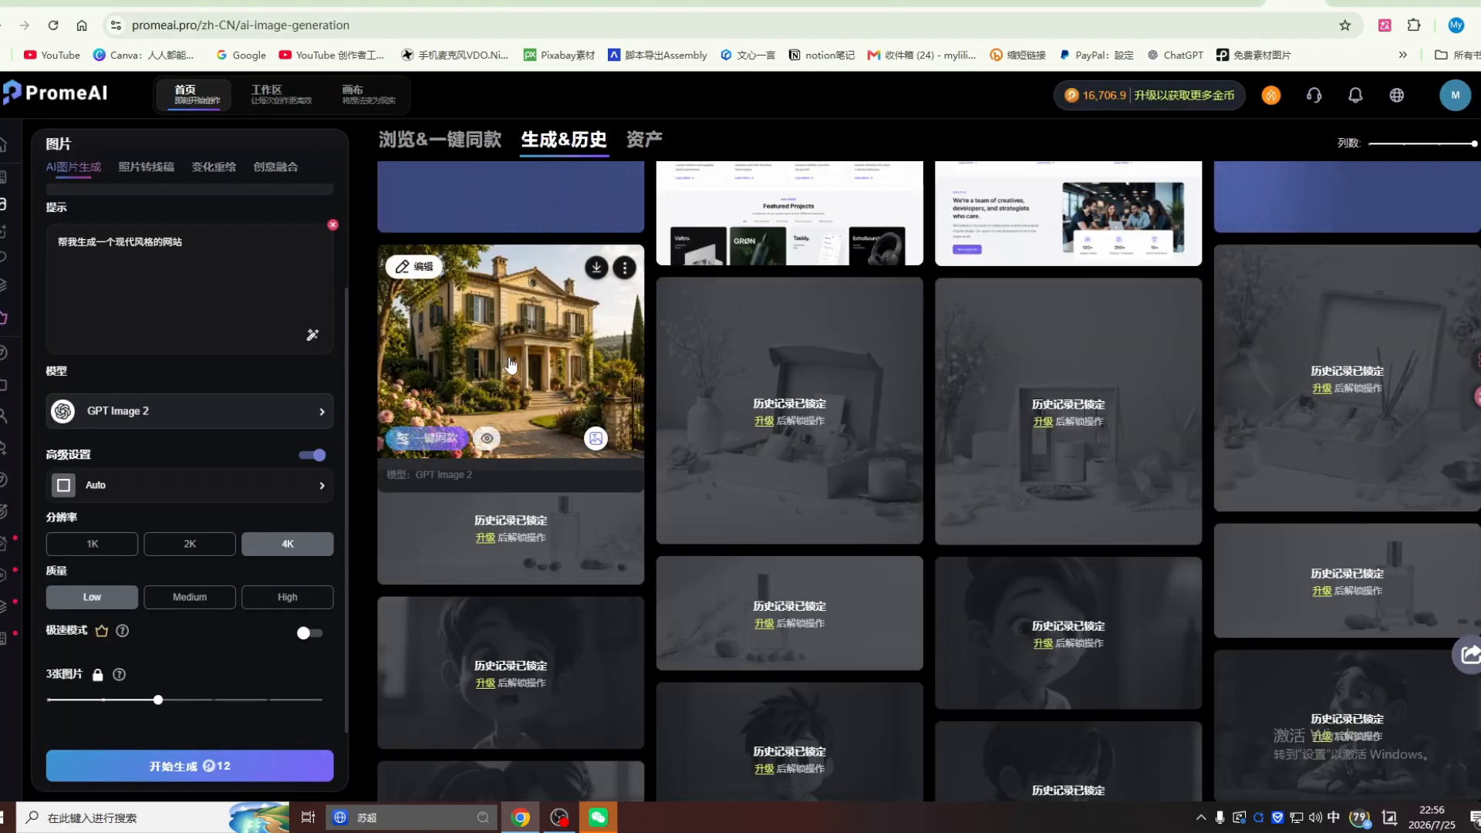
click(508, 363)
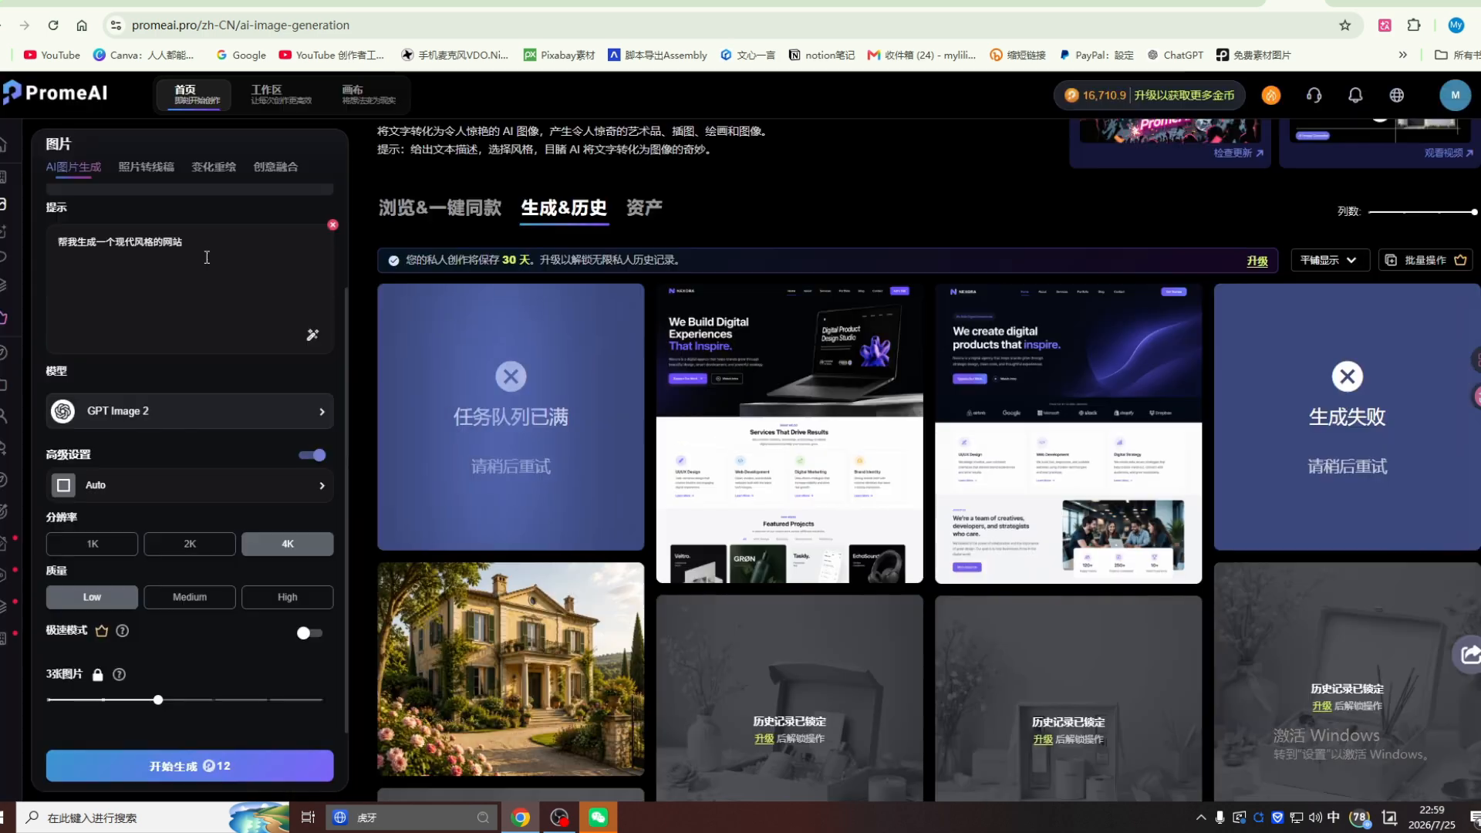
Step: Replace the prompt with the detailed modern fintech SaaS landing page description and generate the images with GPT Image 2 at 4K
key(ctrl+a)
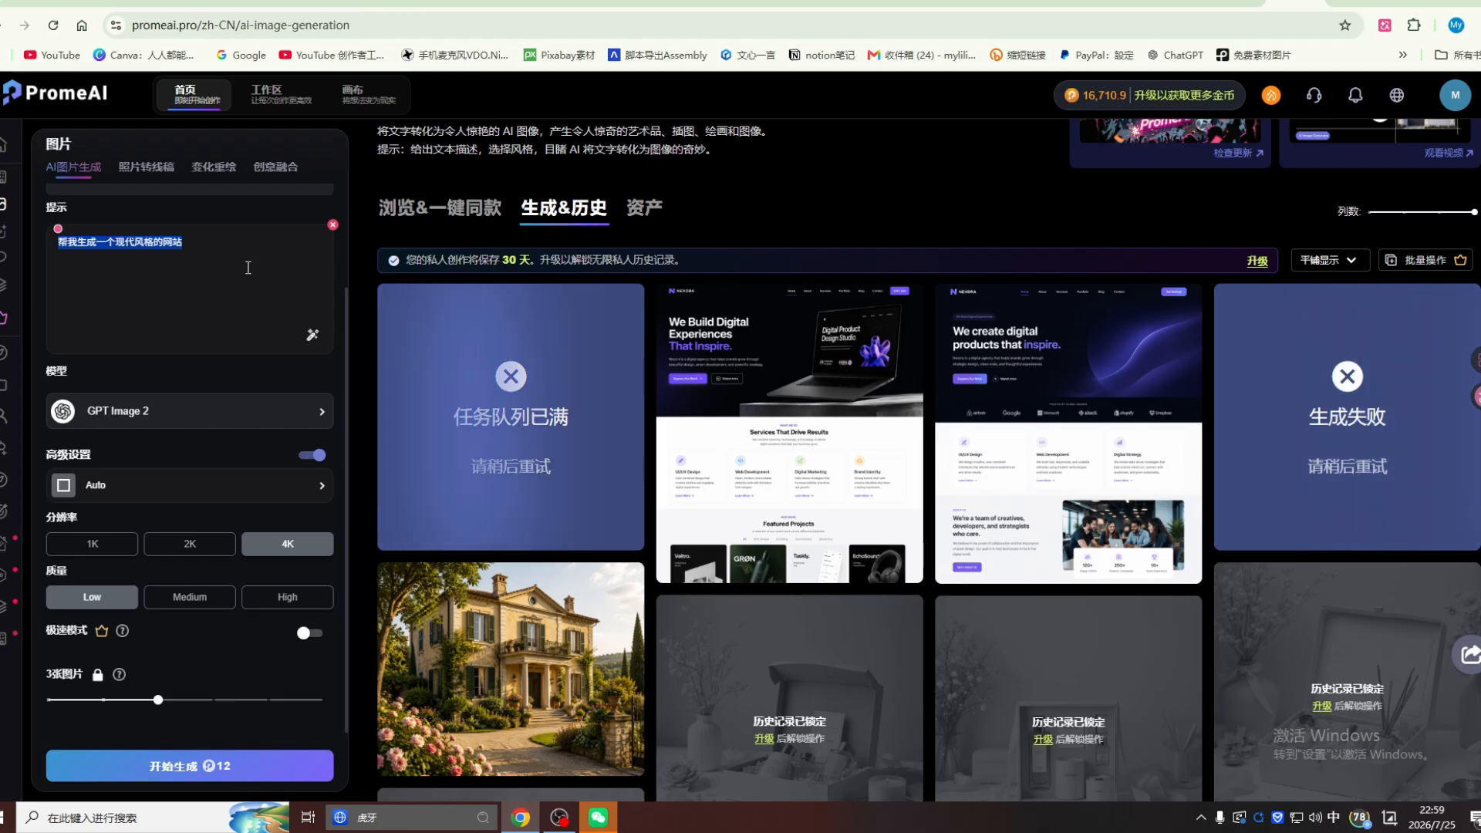
key(ctrl+v)
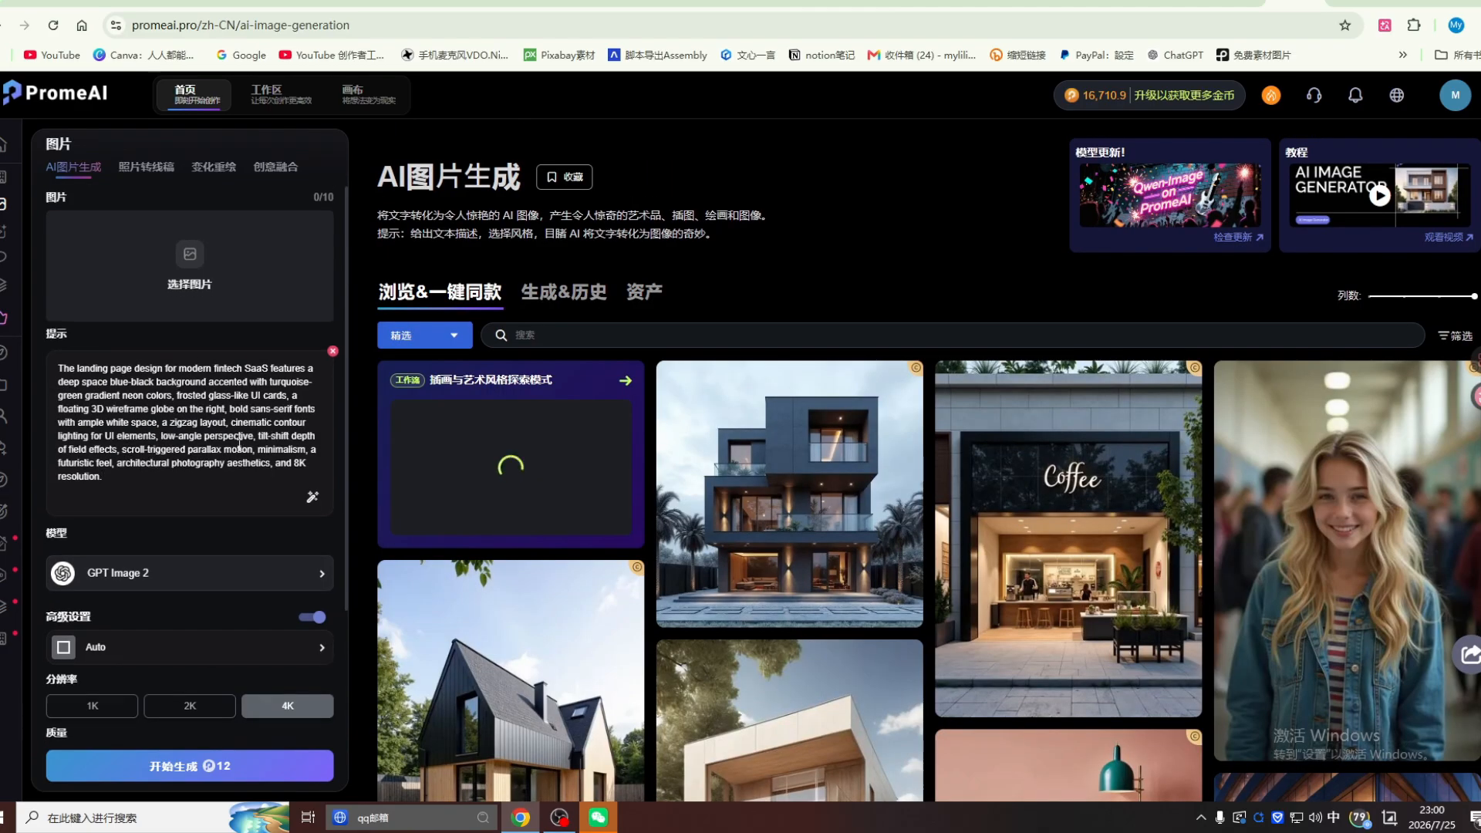
scroll(193, 386, down, 3)
click(164, 768)
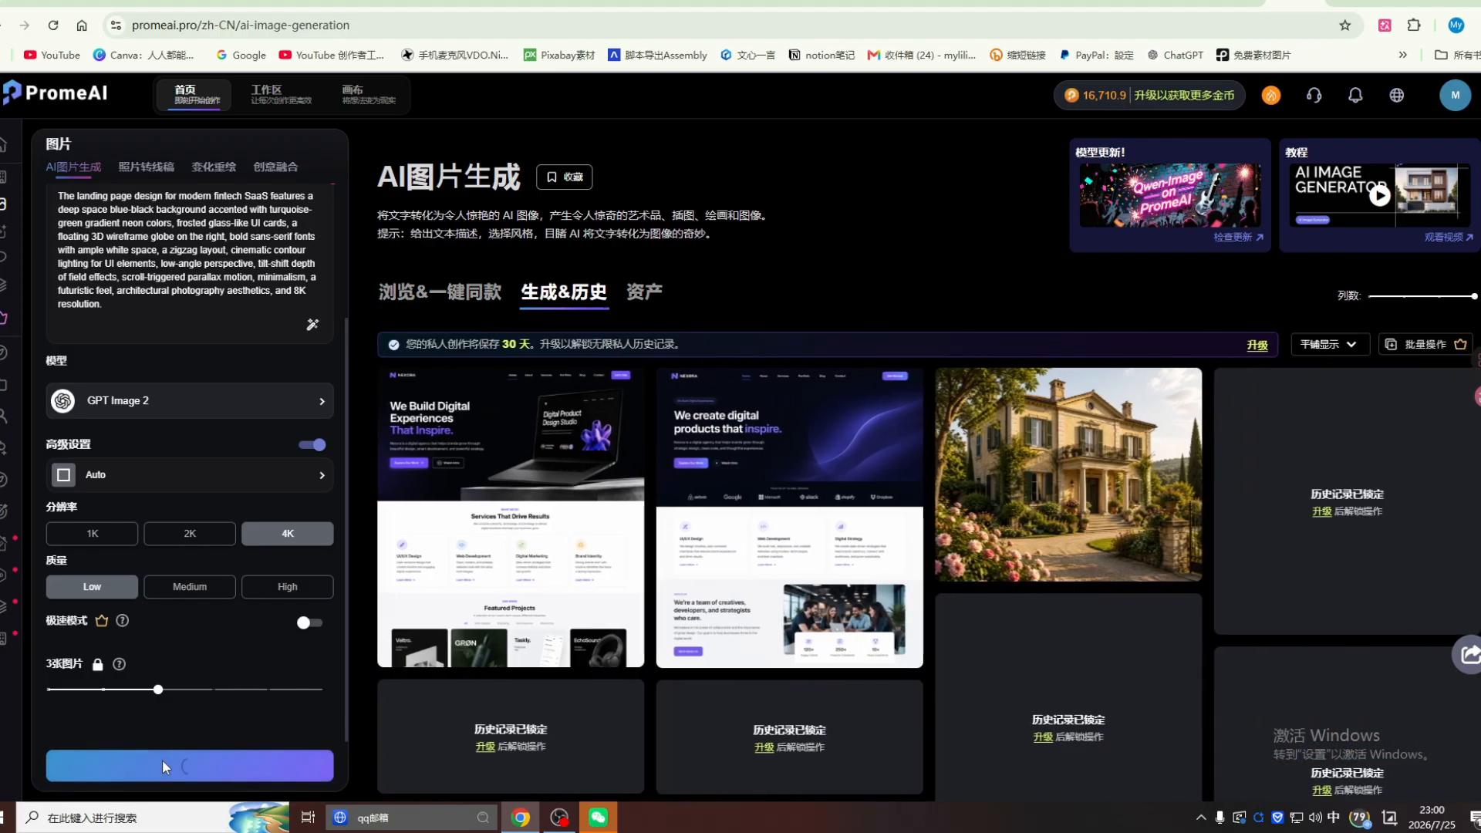
Step: View the generated Nexora website design enlarged, close it and check the new landing page images in 生成&历史
click(523, 557)
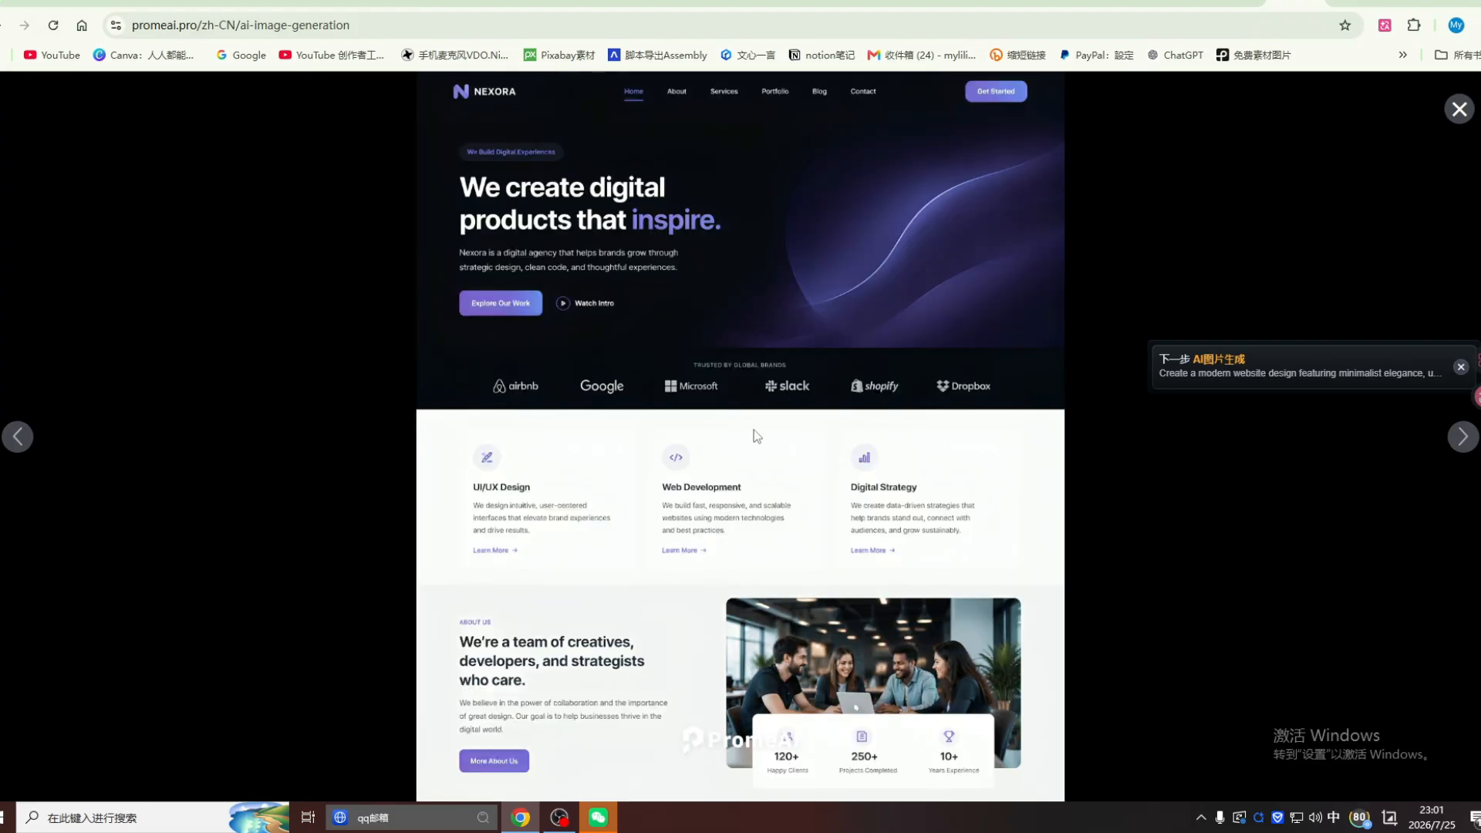
click(1459, 110)
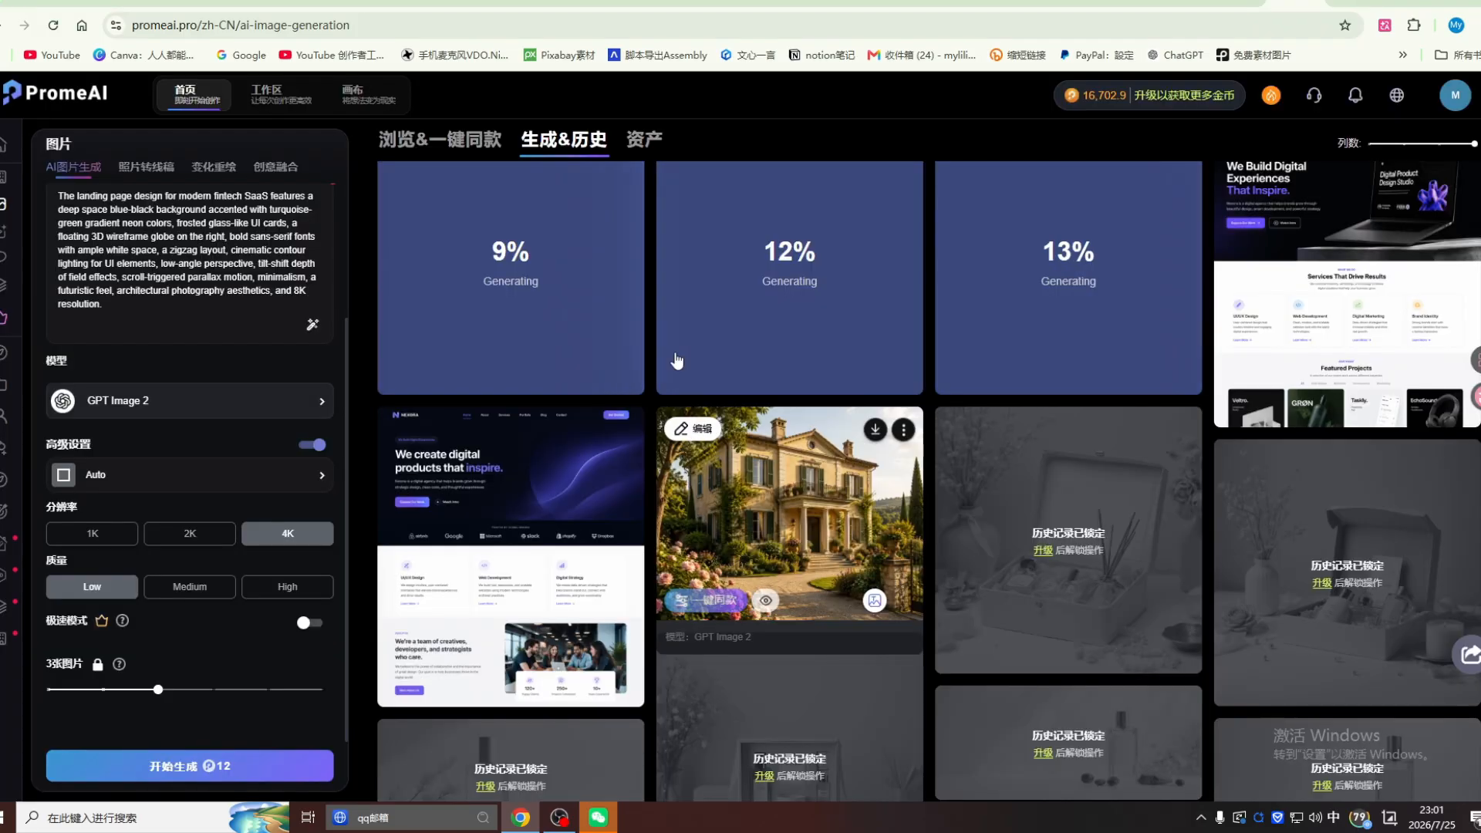
scroll(888, 424, up, 2)
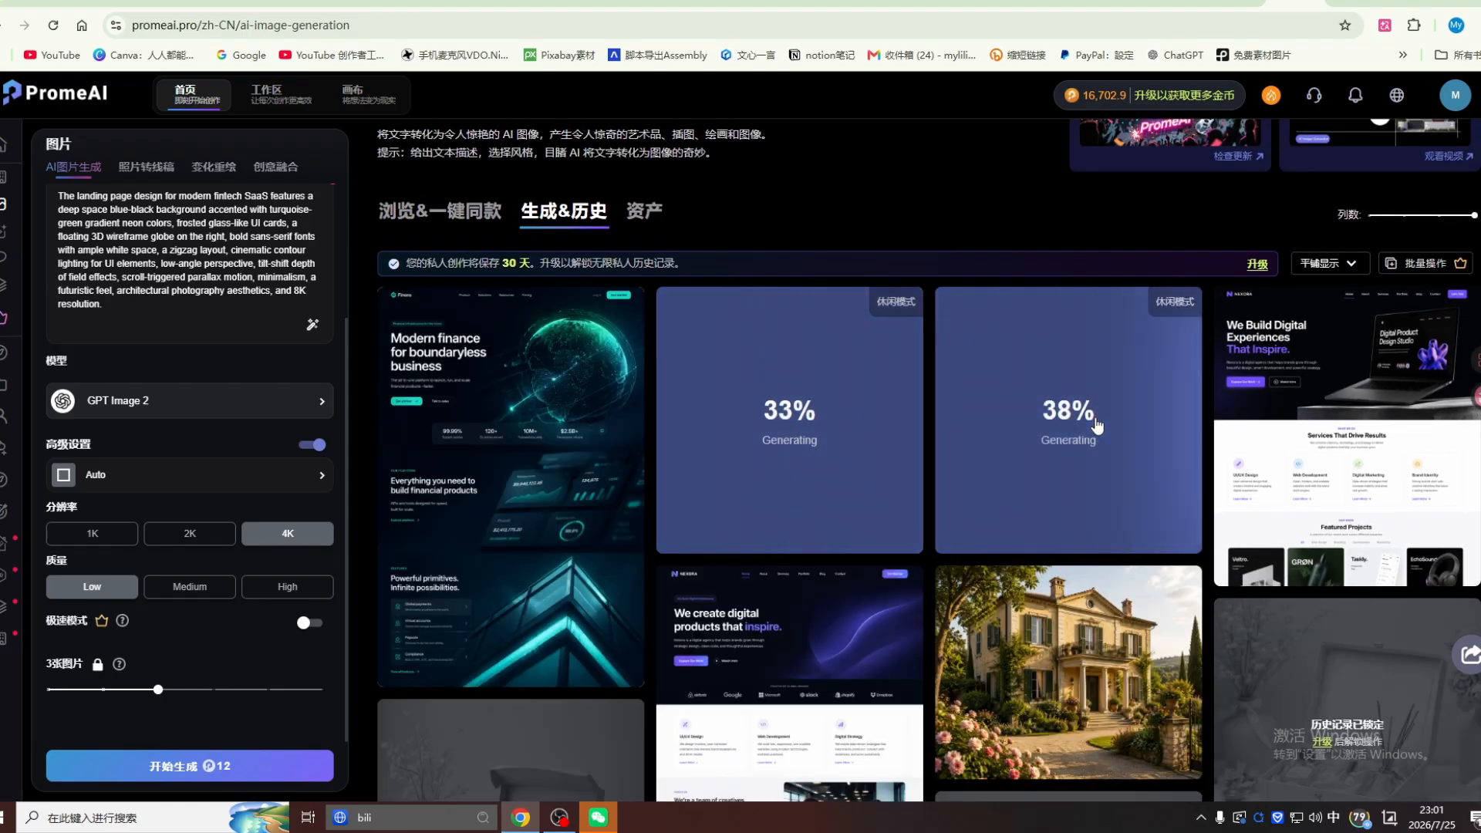
Step: View the Finora landing page design enlarged, close it, and compare the fintech website images with the earlier results in 生成&历史
click(562, 466)
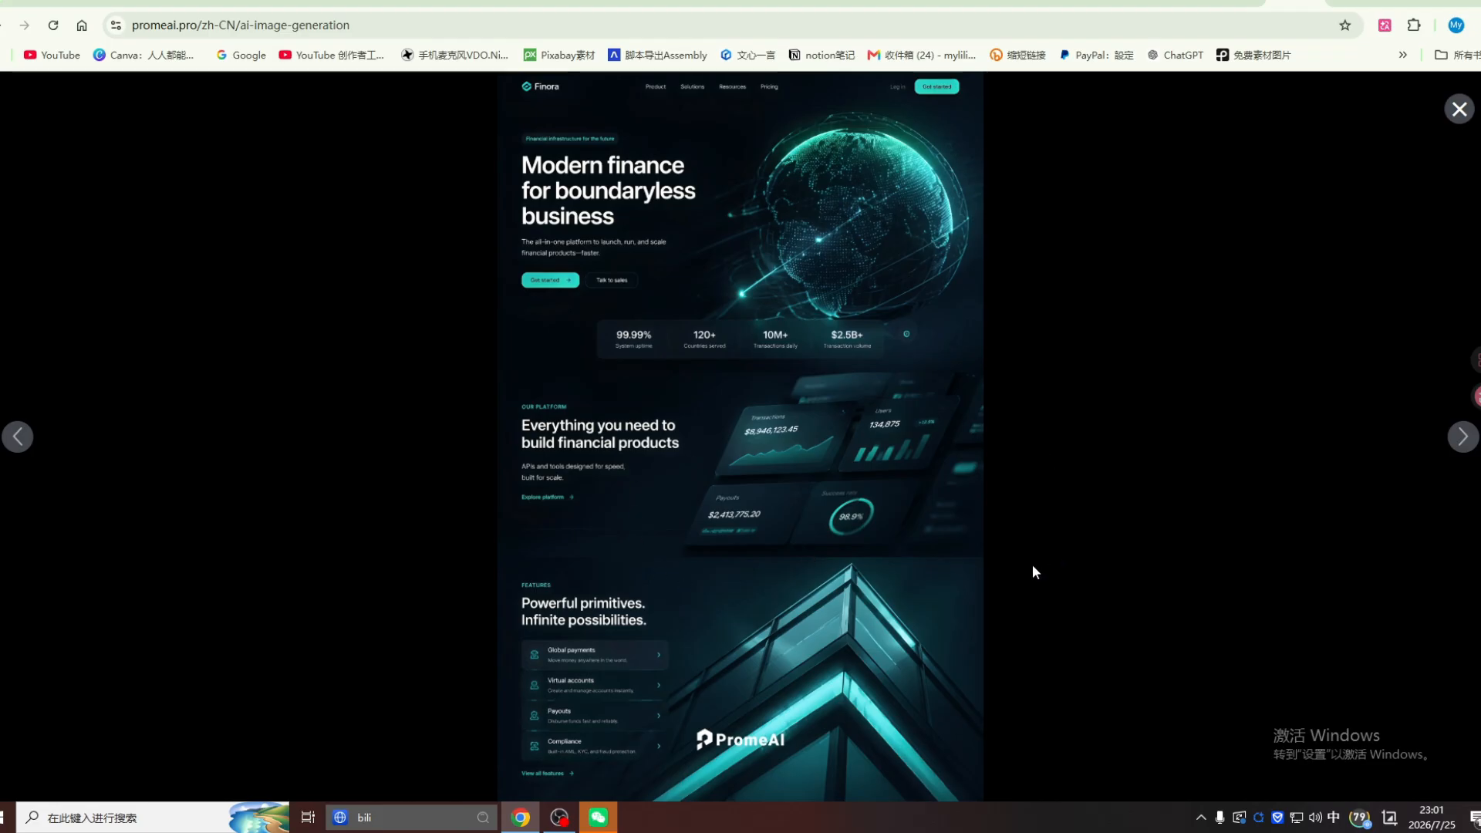
click(1460, 108)
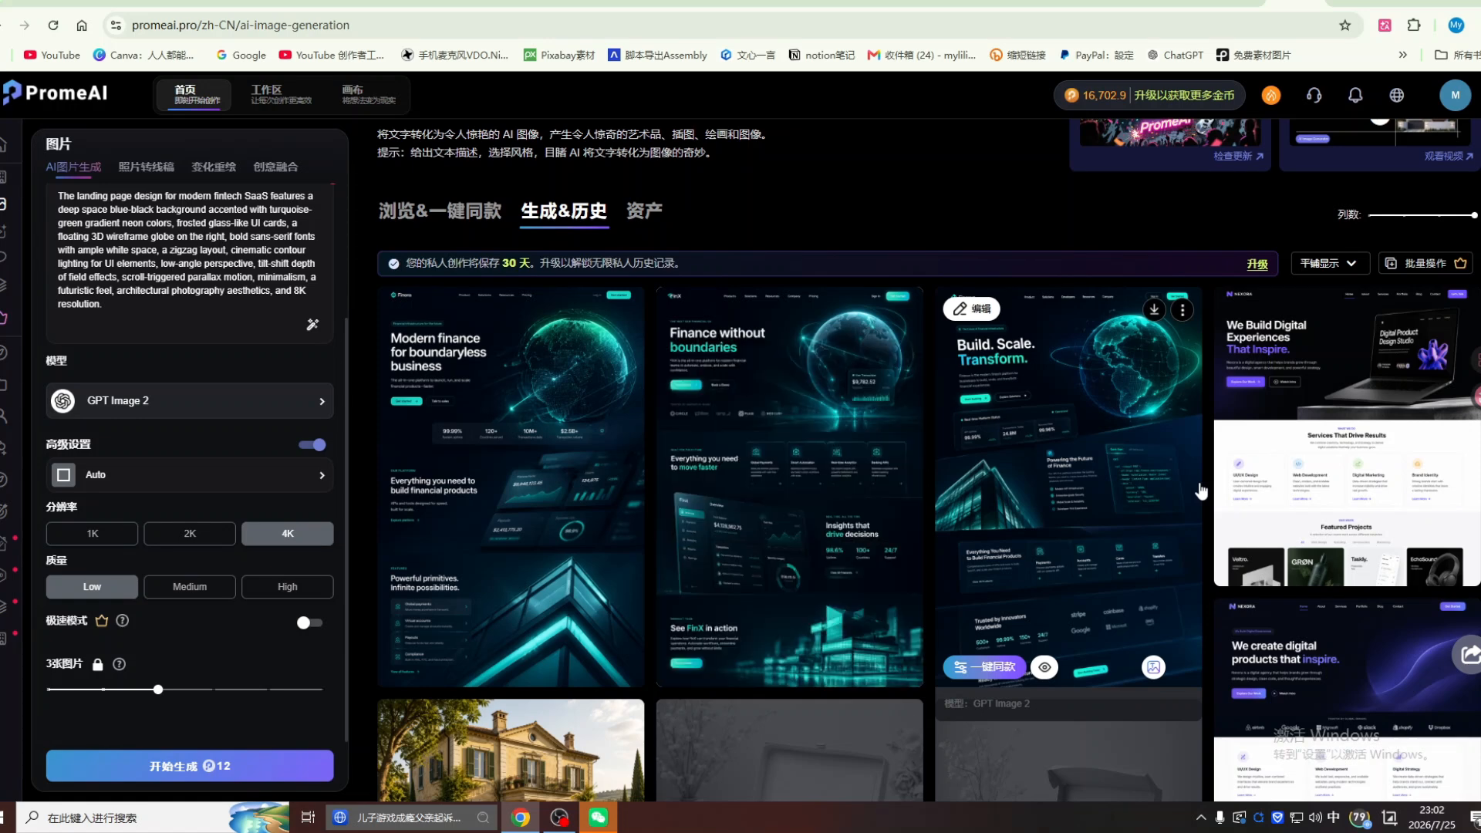
scroll(1201, 490, down, 2)
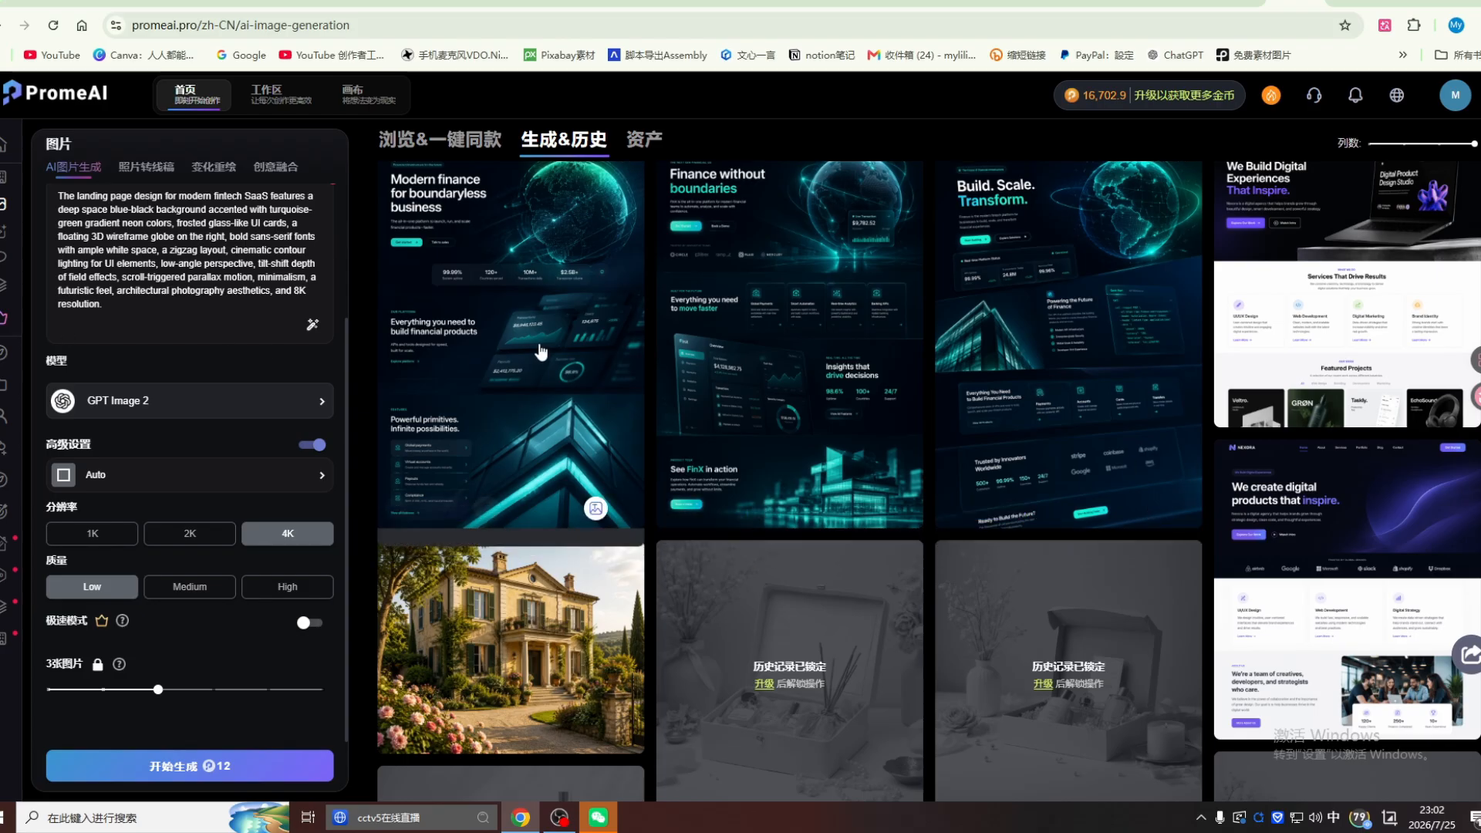
mouse_move(547, 354)
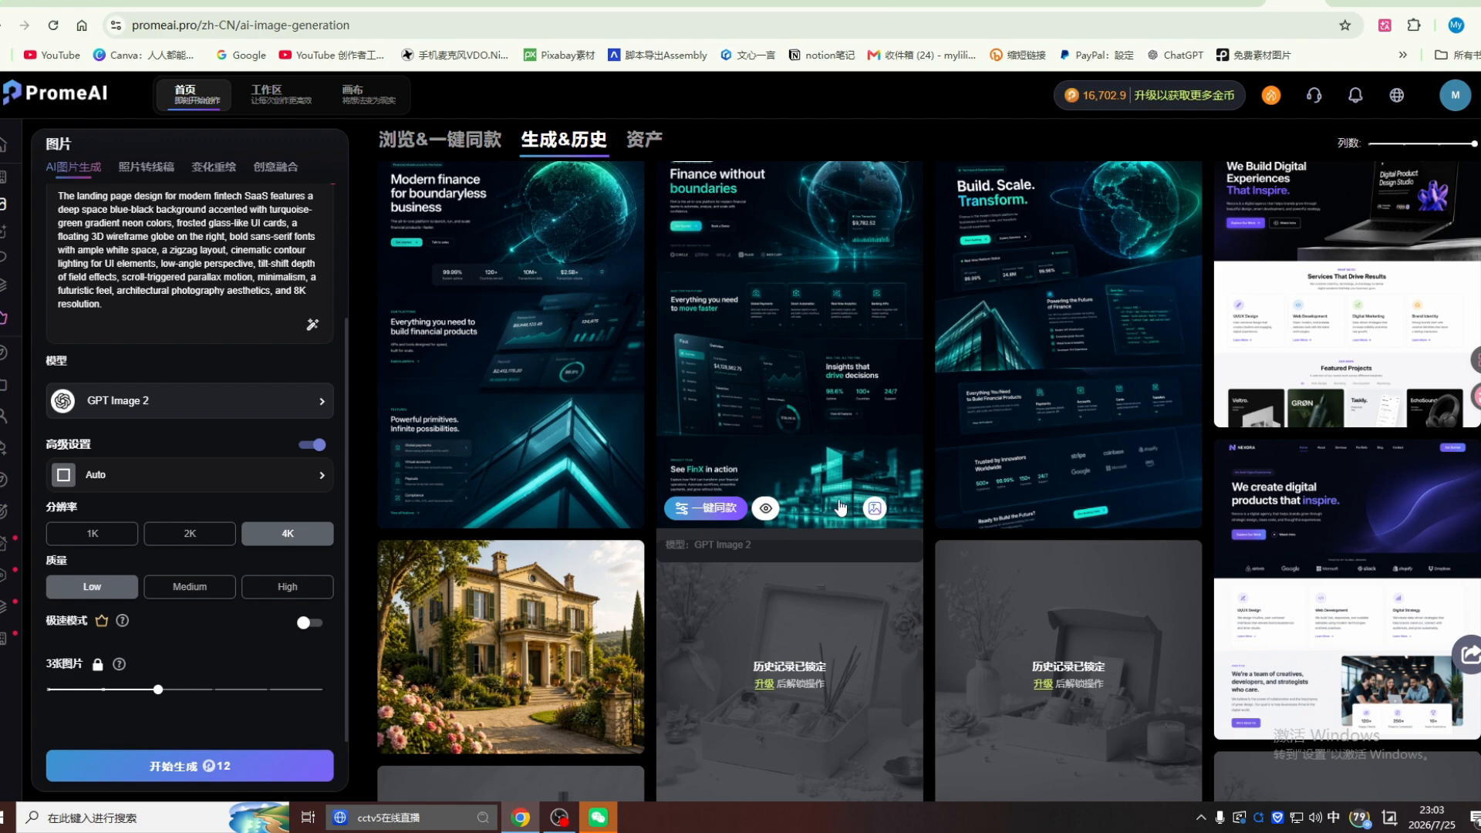
scroll(706, 479, up, 2)
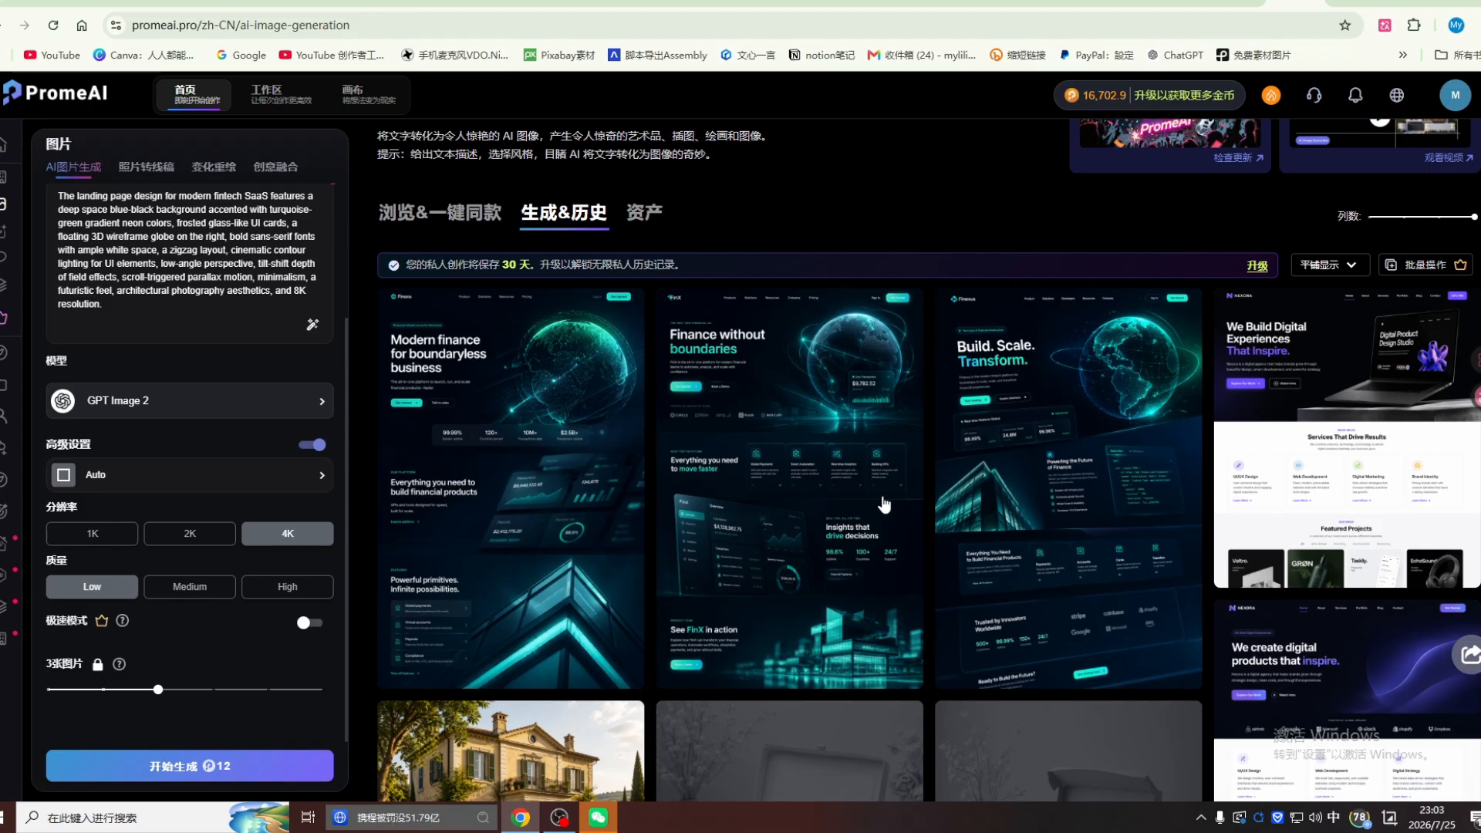
scroll(884, 505, down, 1)
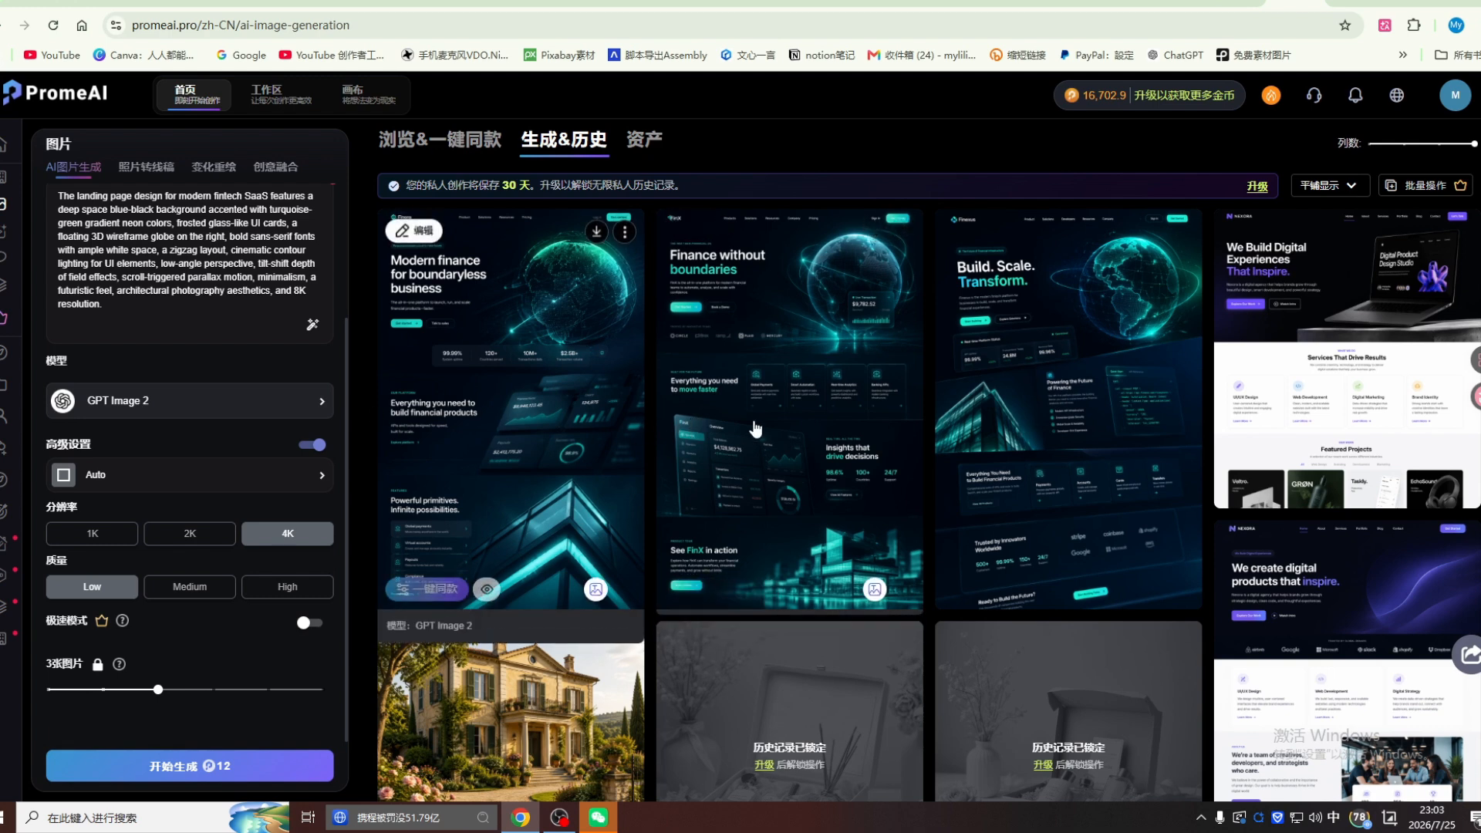
scroll(803, 409, up, 1)
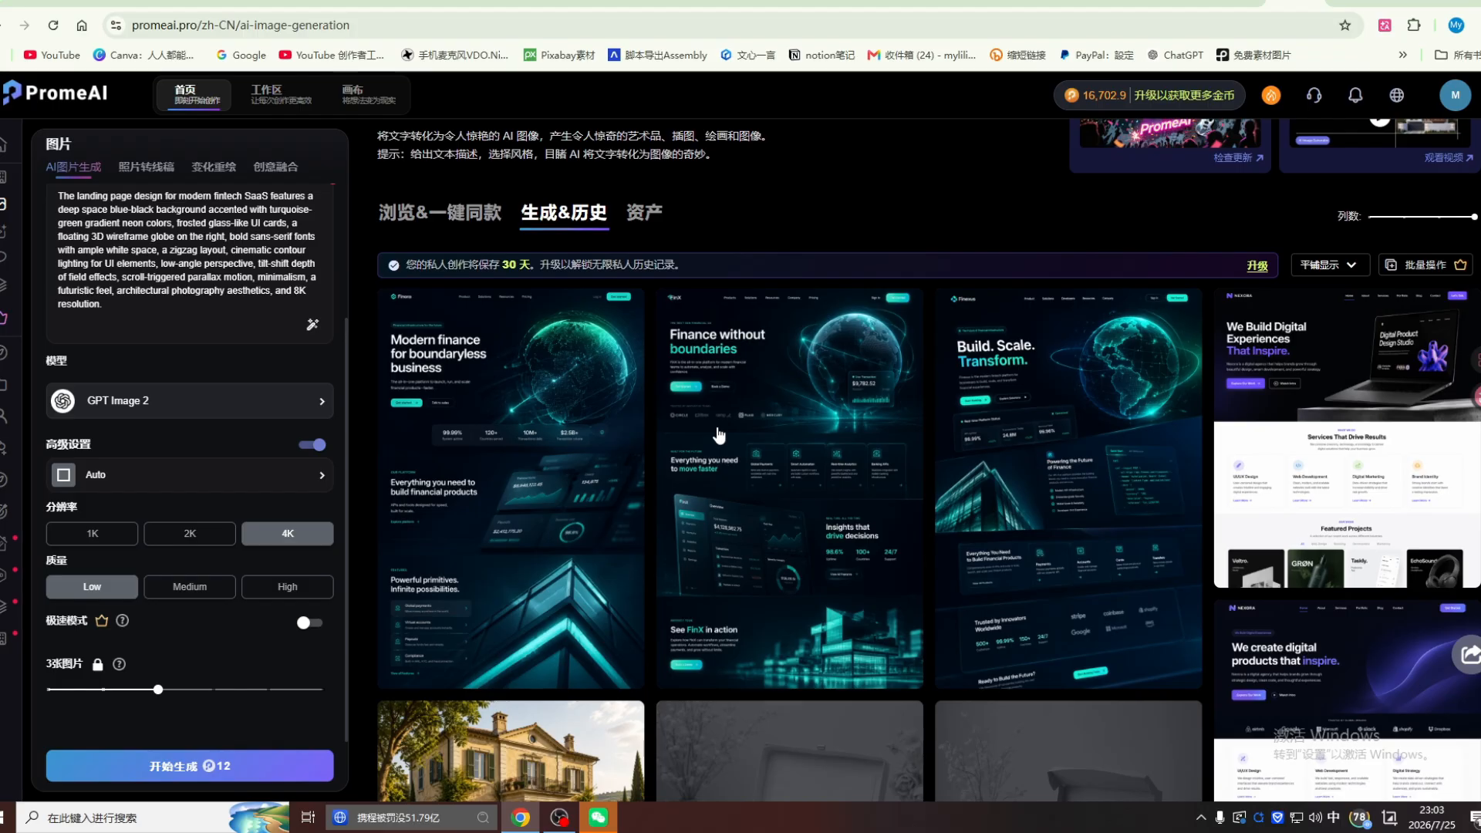
scroll(665, 446, down, 1)
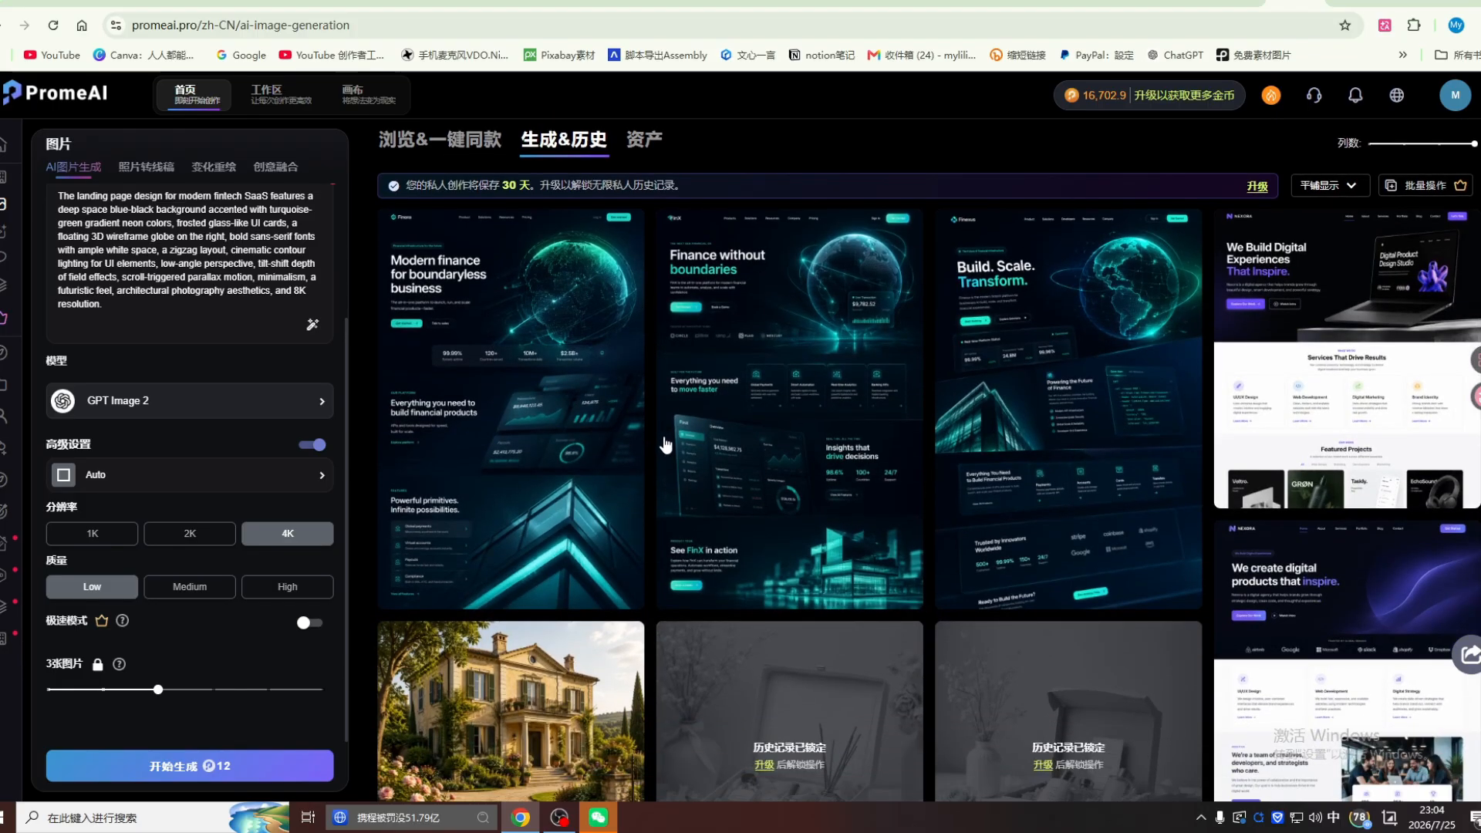
scroll(679, 444, down, 1)
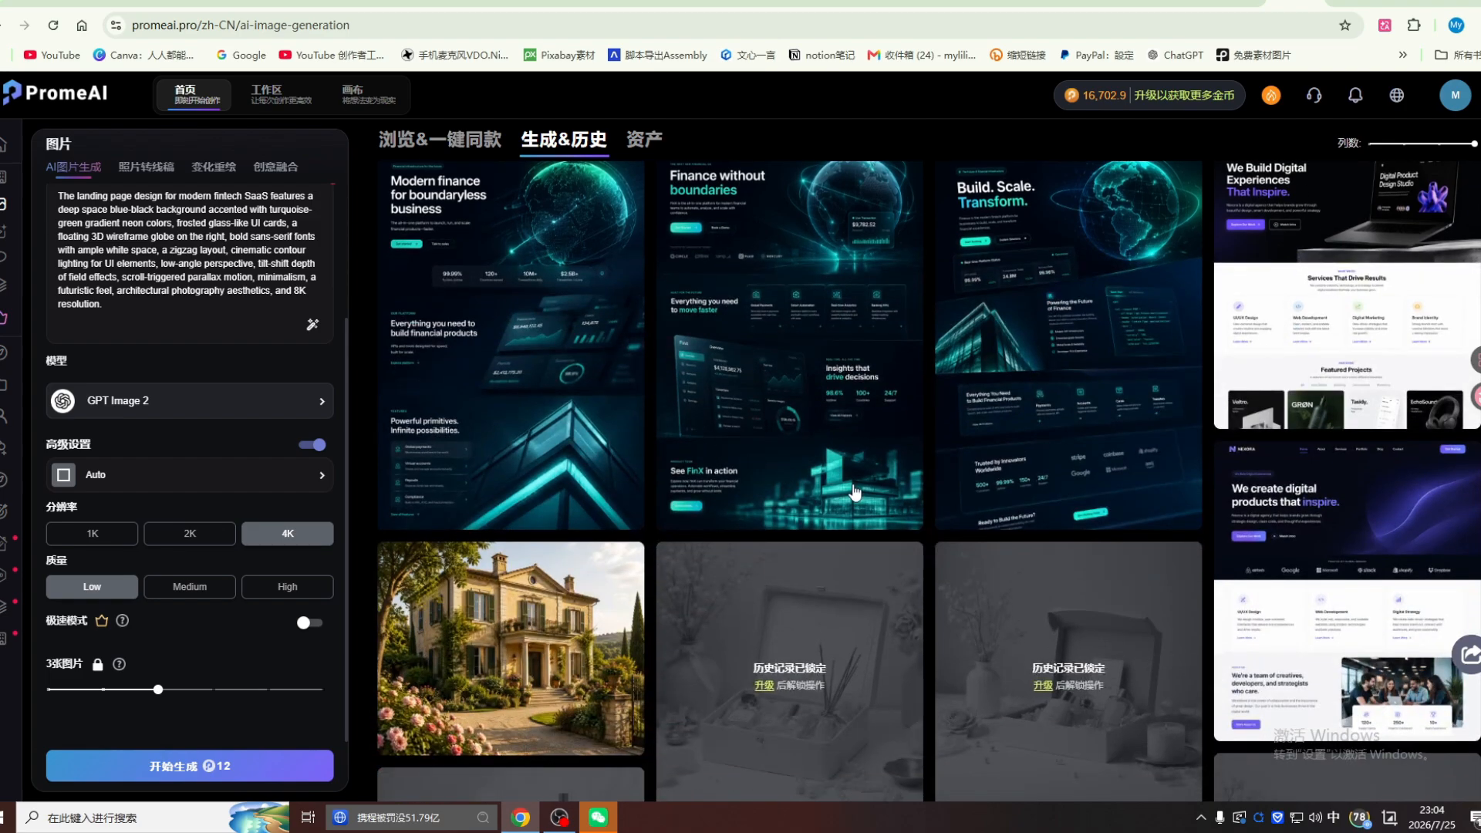
scroll(856, 494, up, 1)
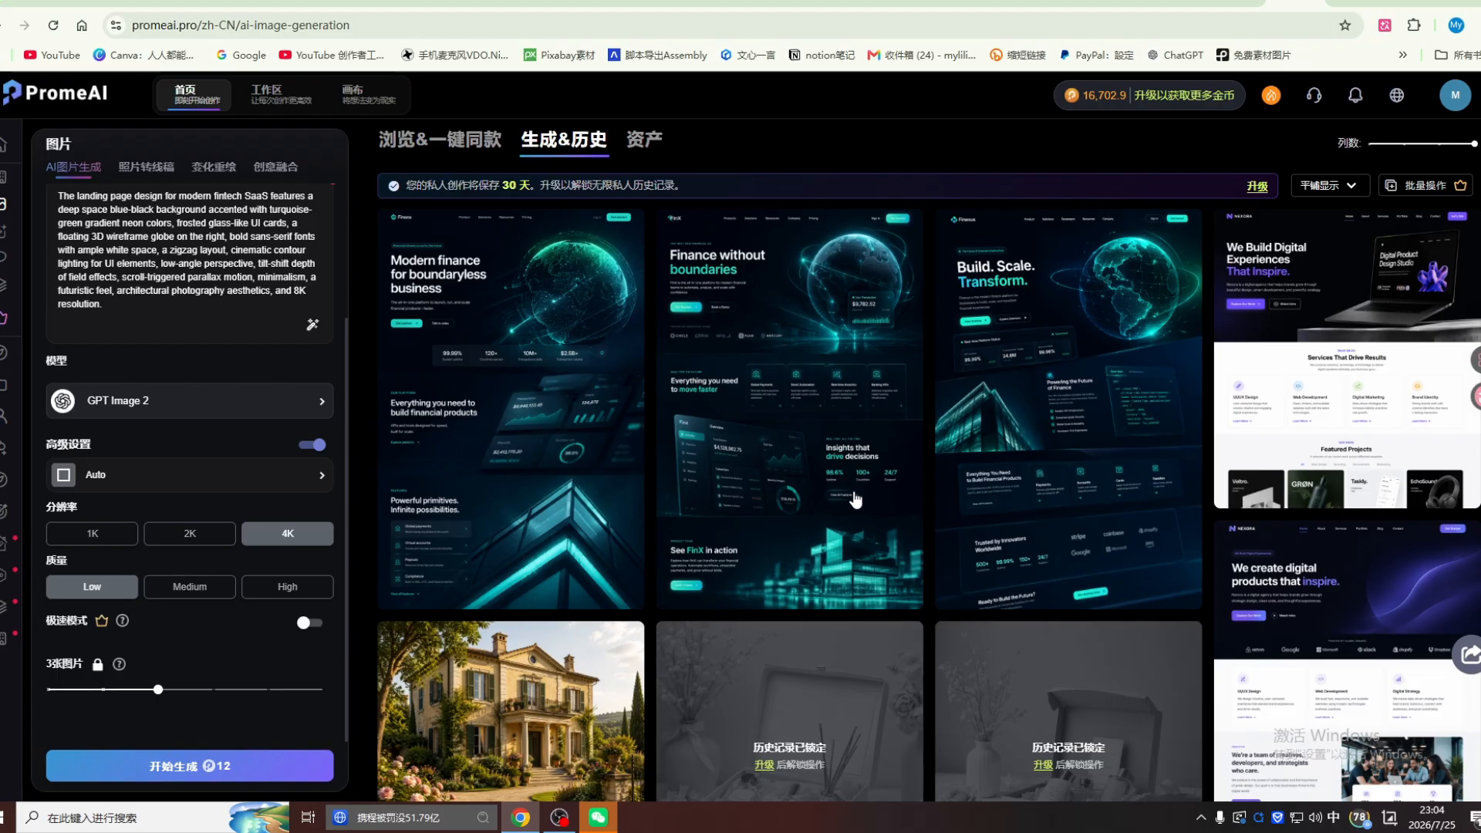
scroll(855, 500, down, 5)
scroll(190, 386, up, 2)
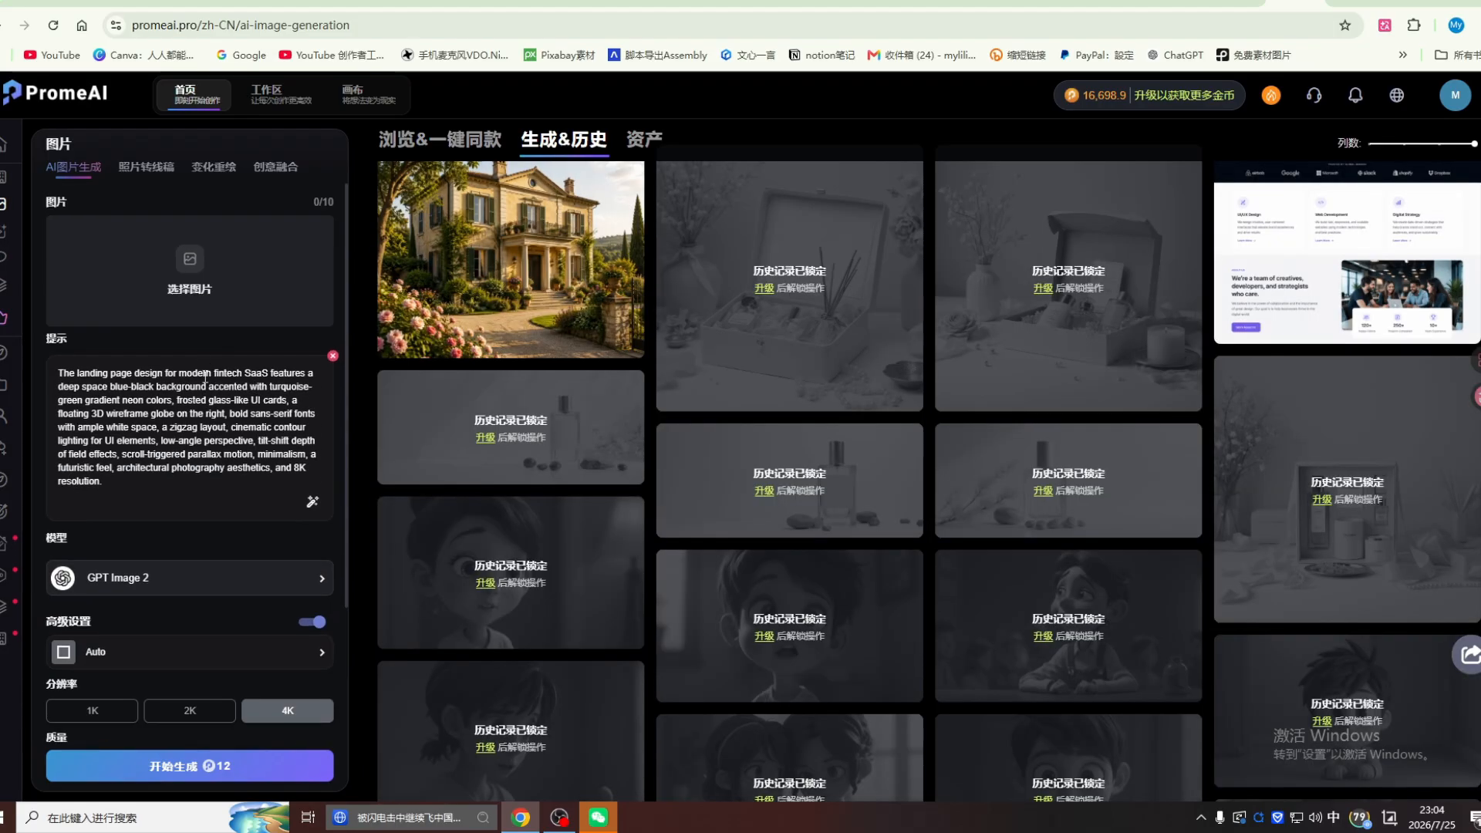
Step: Upload the laptop photo 17144709-watch-7200156_1920 from the 网站素材 folder as the reference image
click(190, 278)
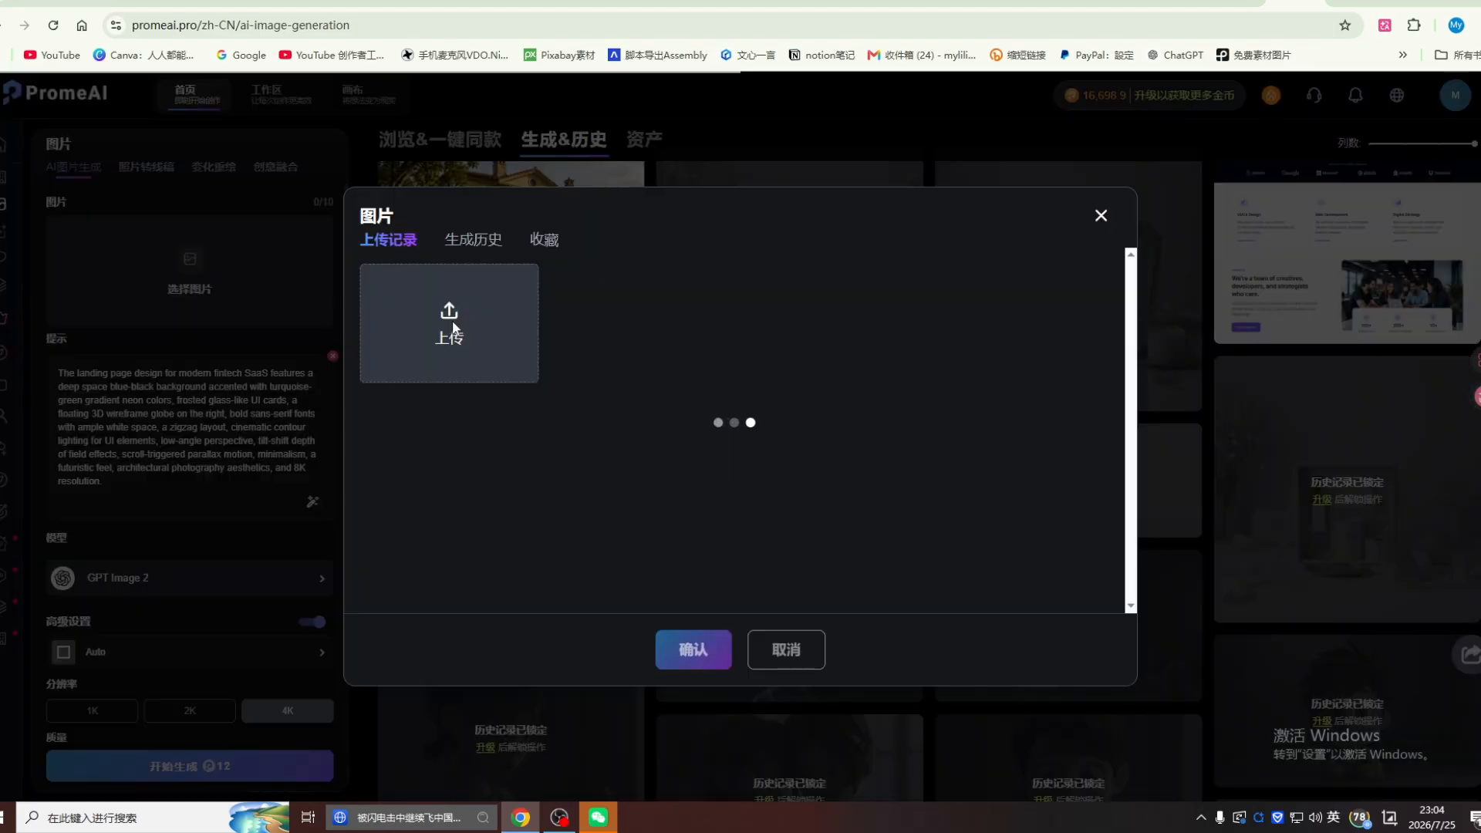
click(454, 330)
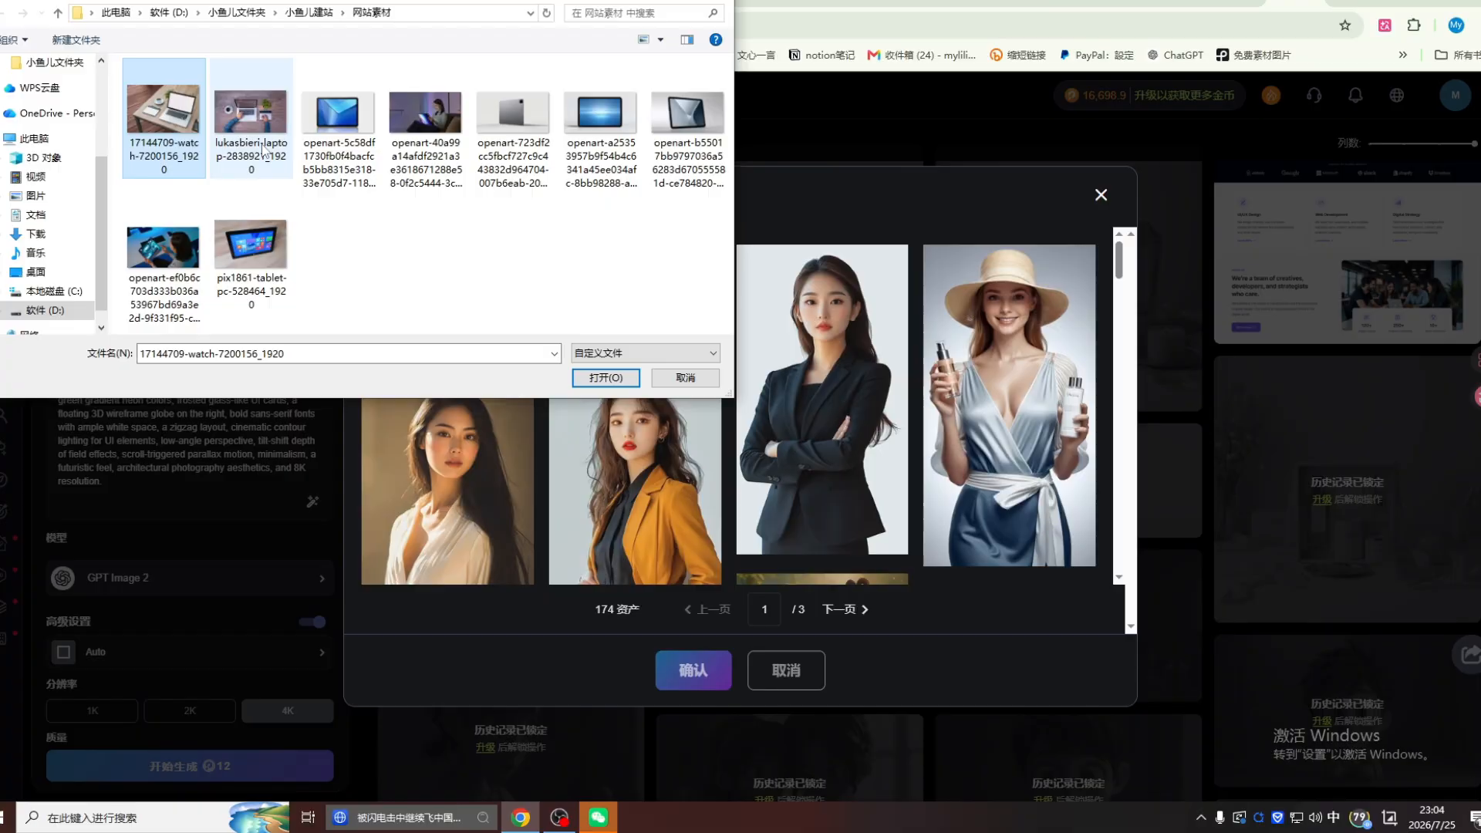
click(608, 378)
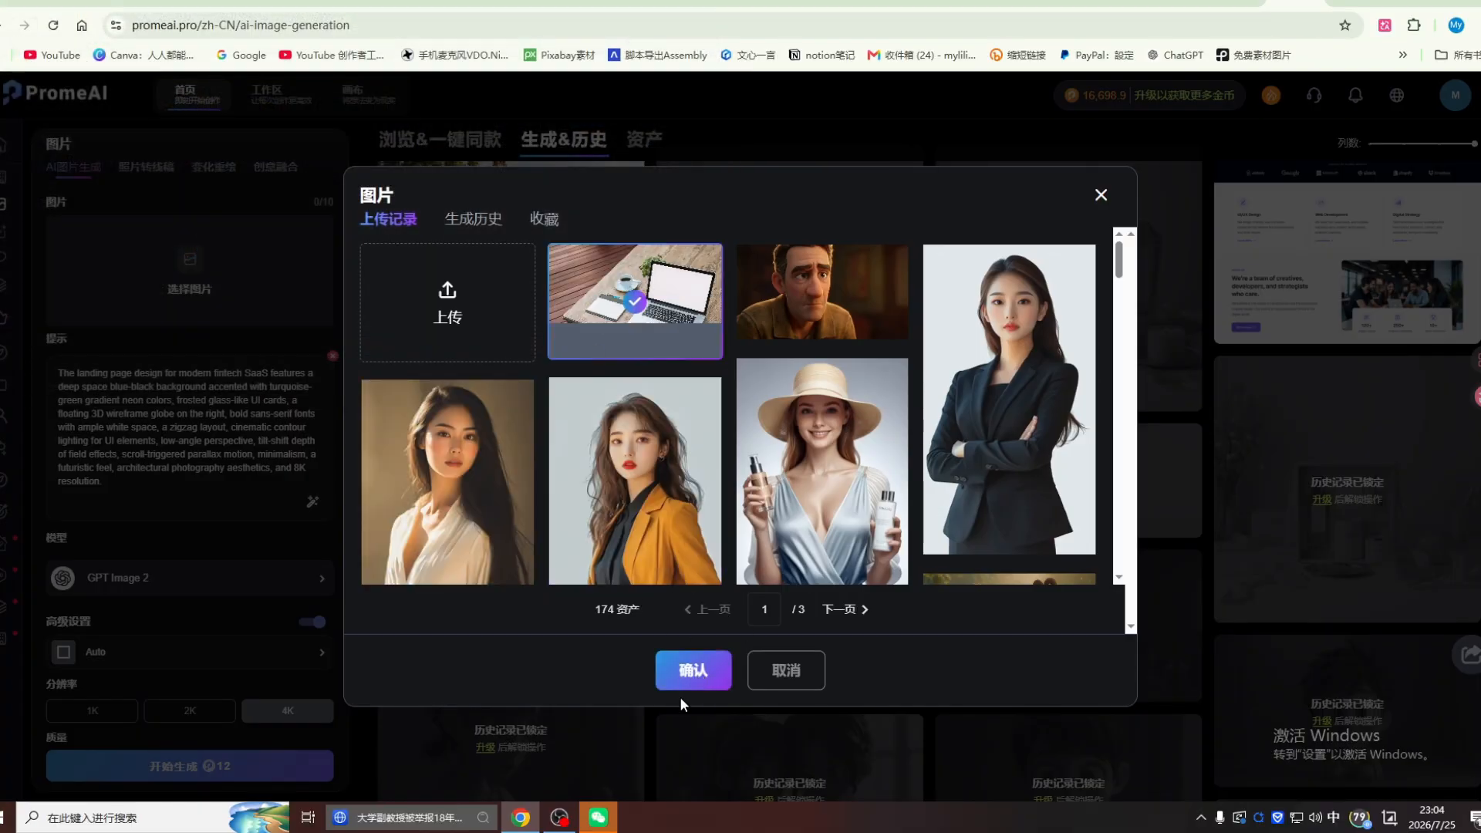
click(693, 672)
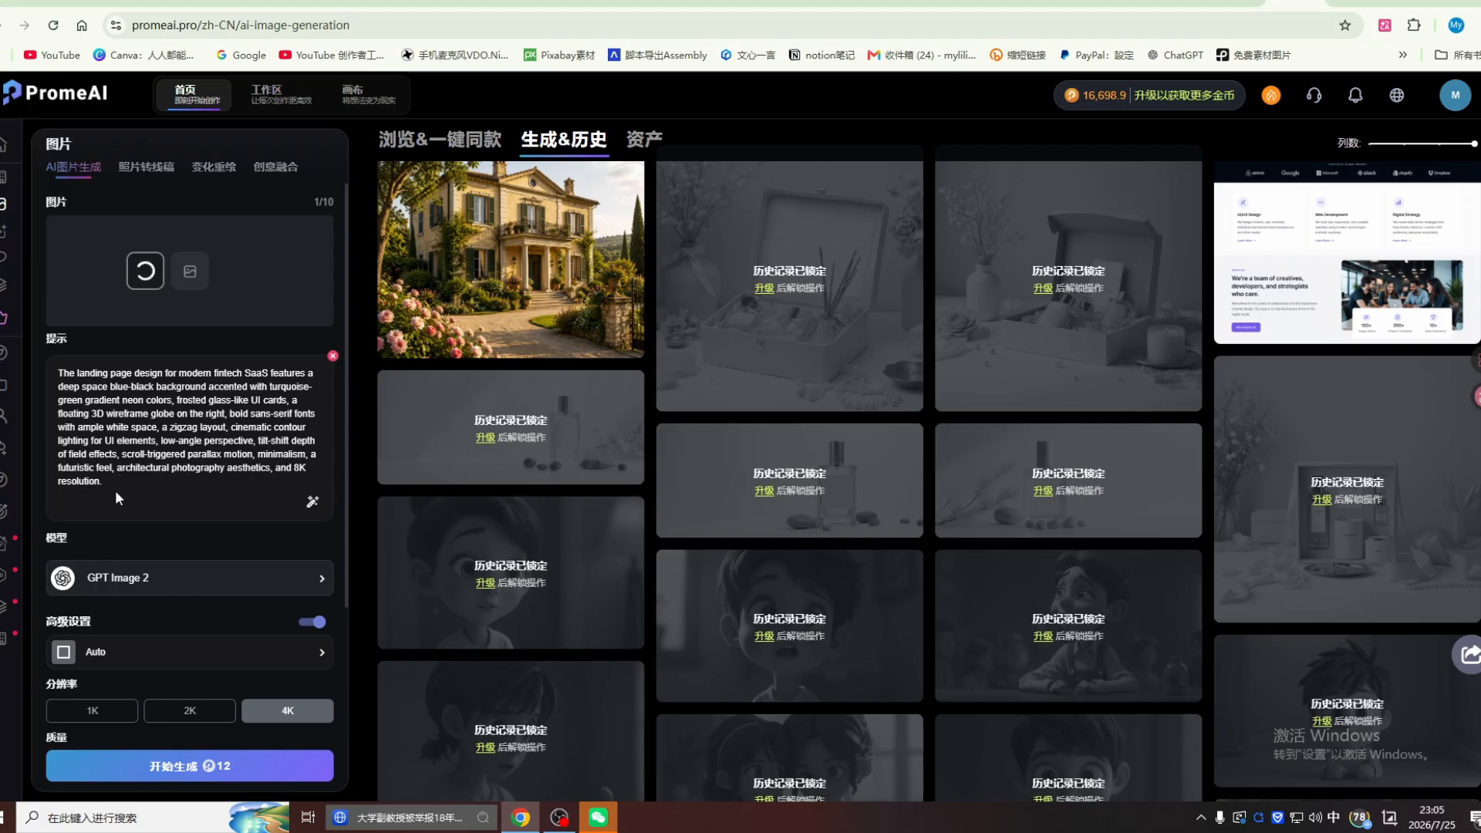
Step: Replace the prompt with 给这个电脑换个背景 and generate the images with GPT Image 2
drag(144, 486, 7, 362)
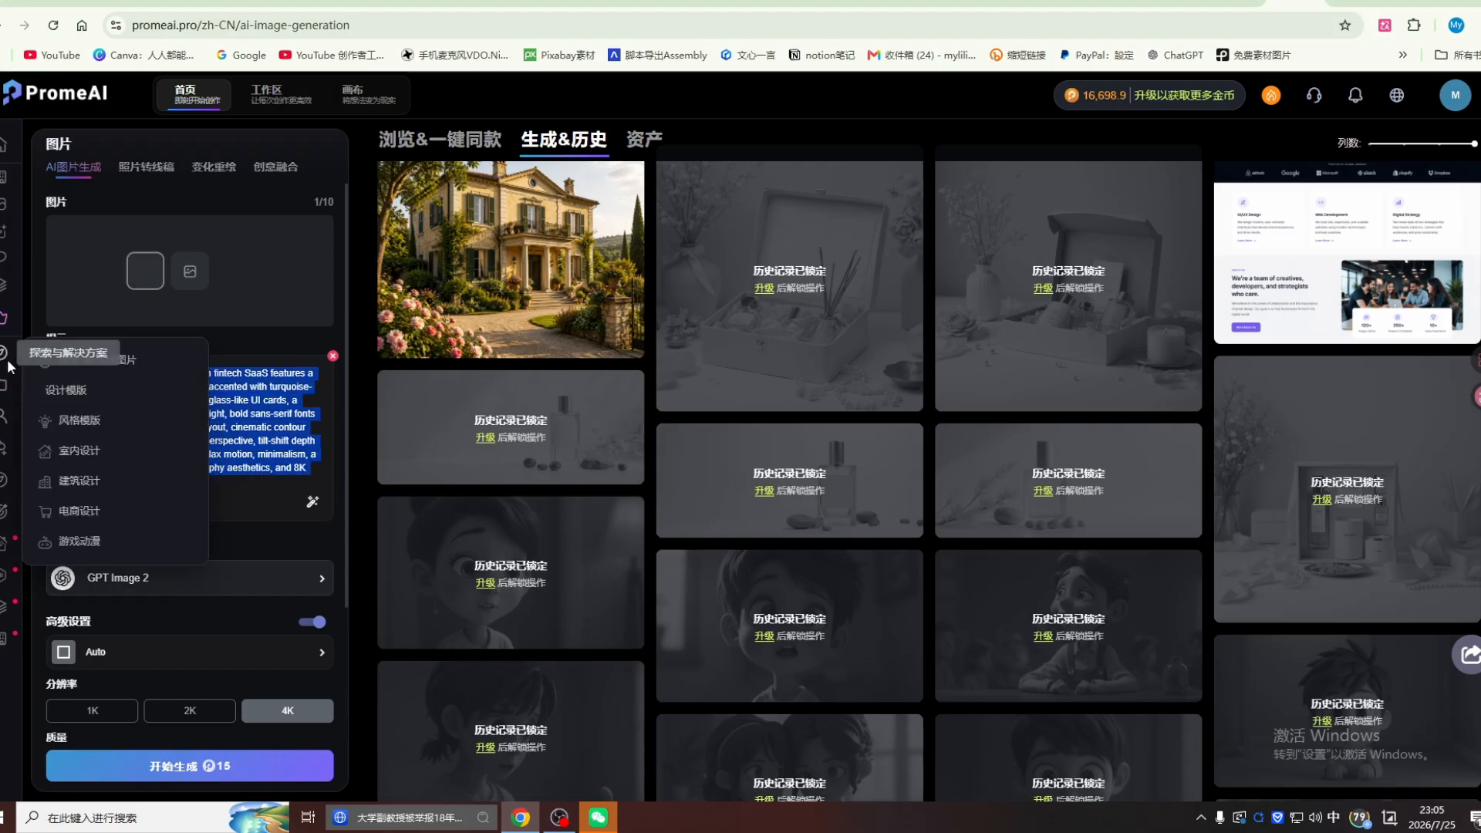
text(给z)
text(这个电脑换个背景)
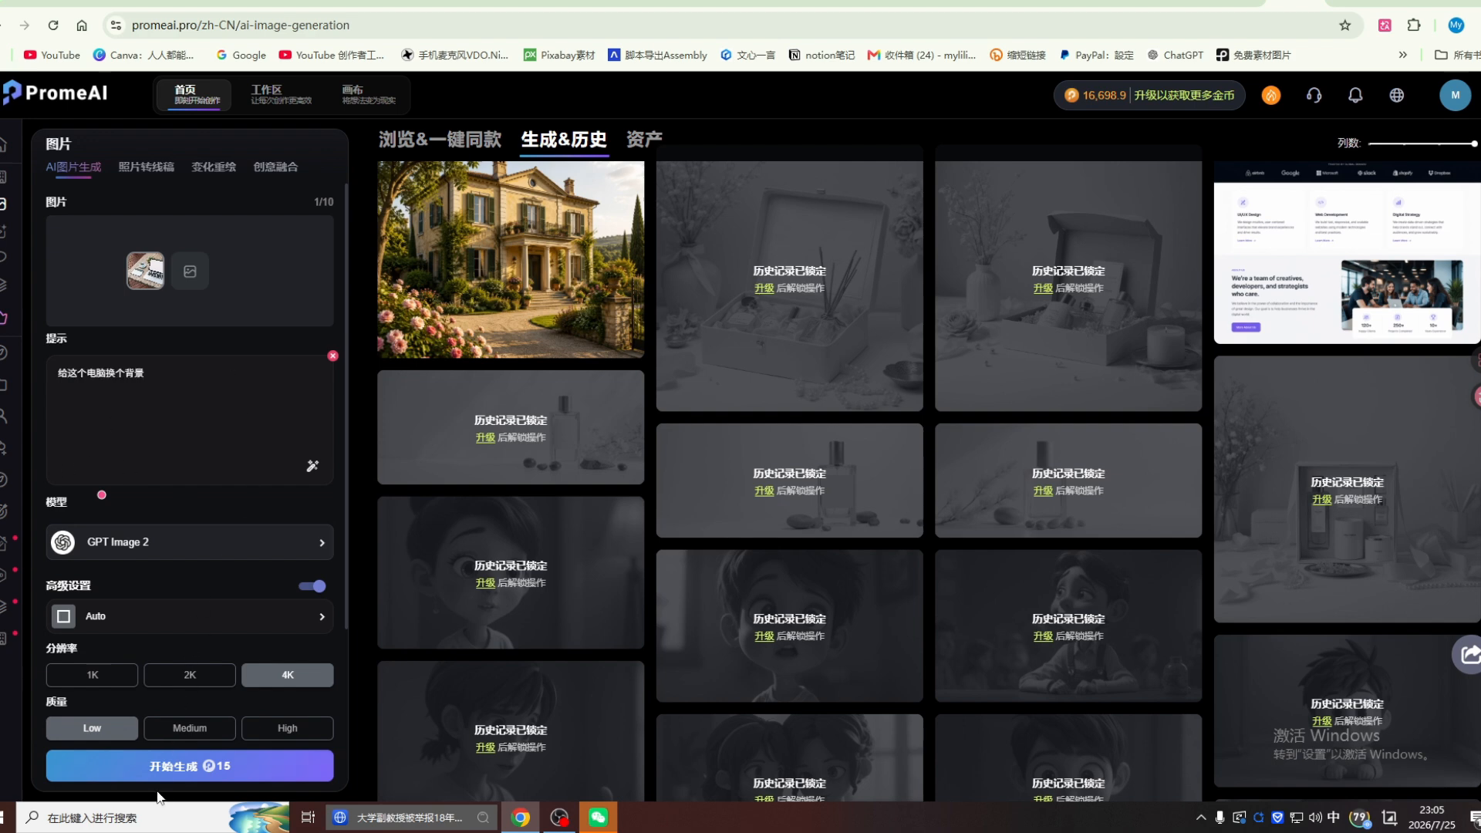
click(177, 770)
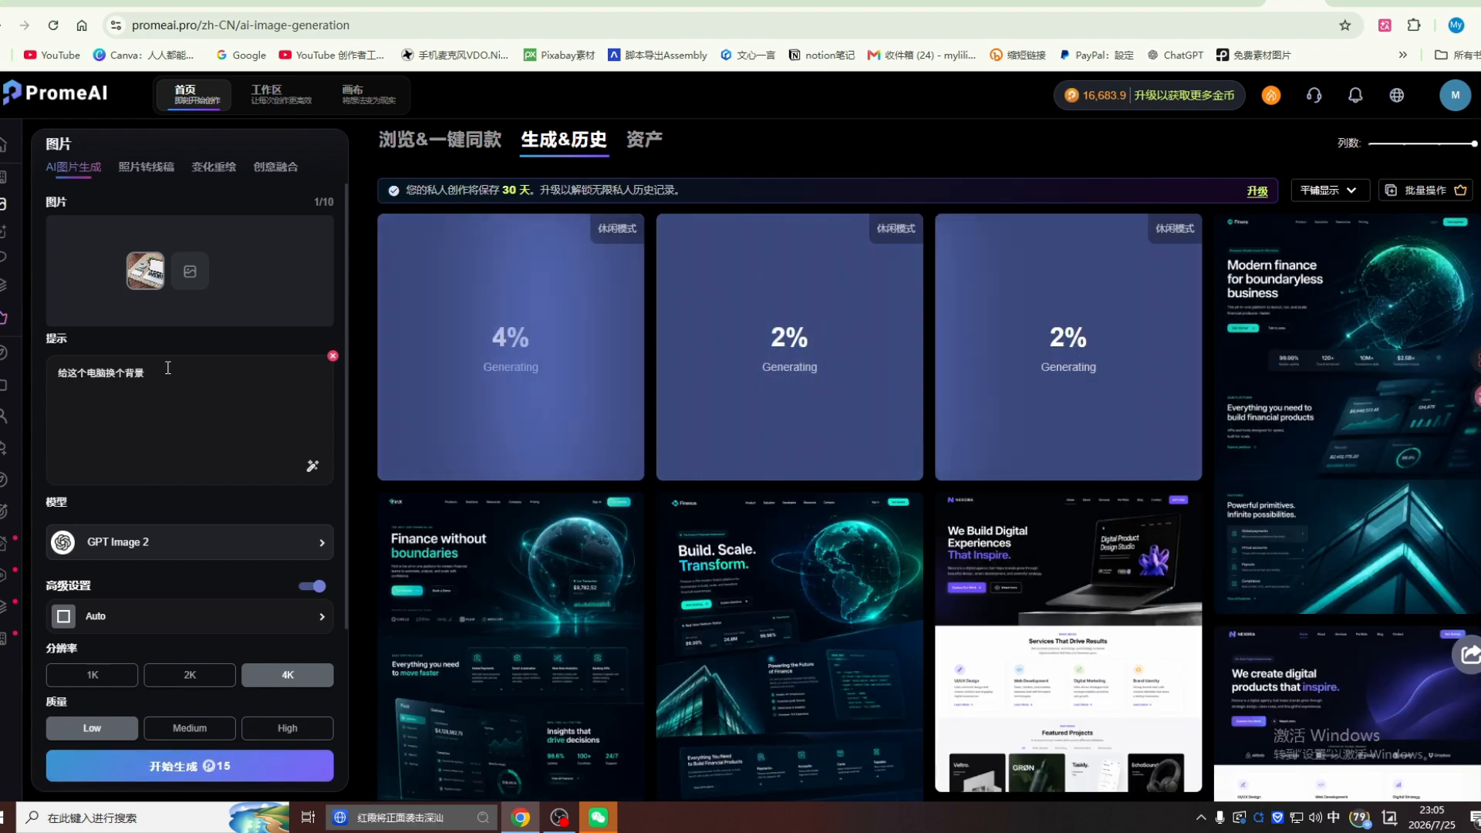
Step: Switch to ChatGPT, attach the laptop photo and send a request starting 帮我写一段提示词，我要给这个电脑换个背景展示
click(35, 2)
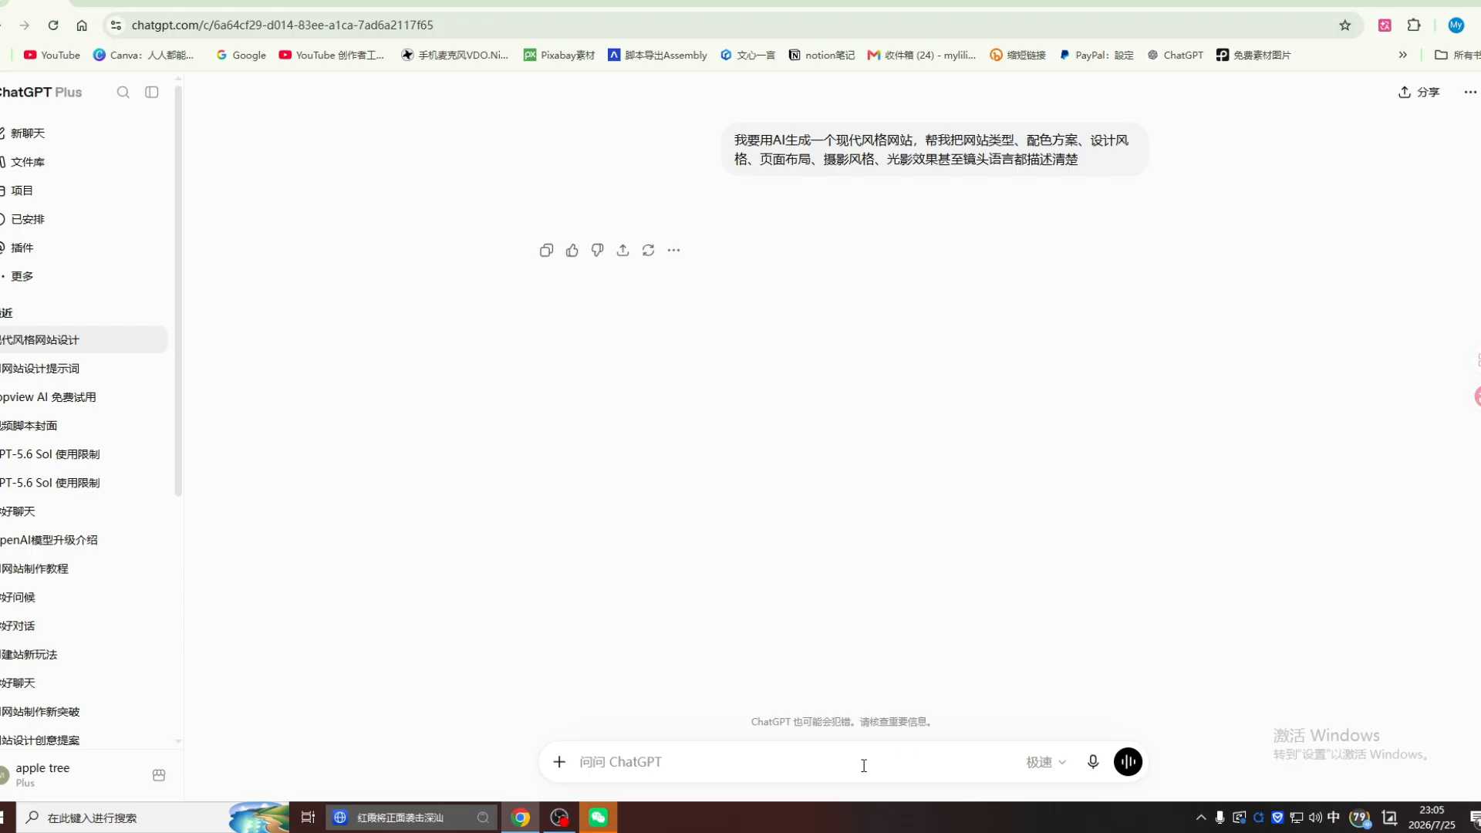
click(559, 761)
click(566, 711)
text(帮我xie)
text(写)
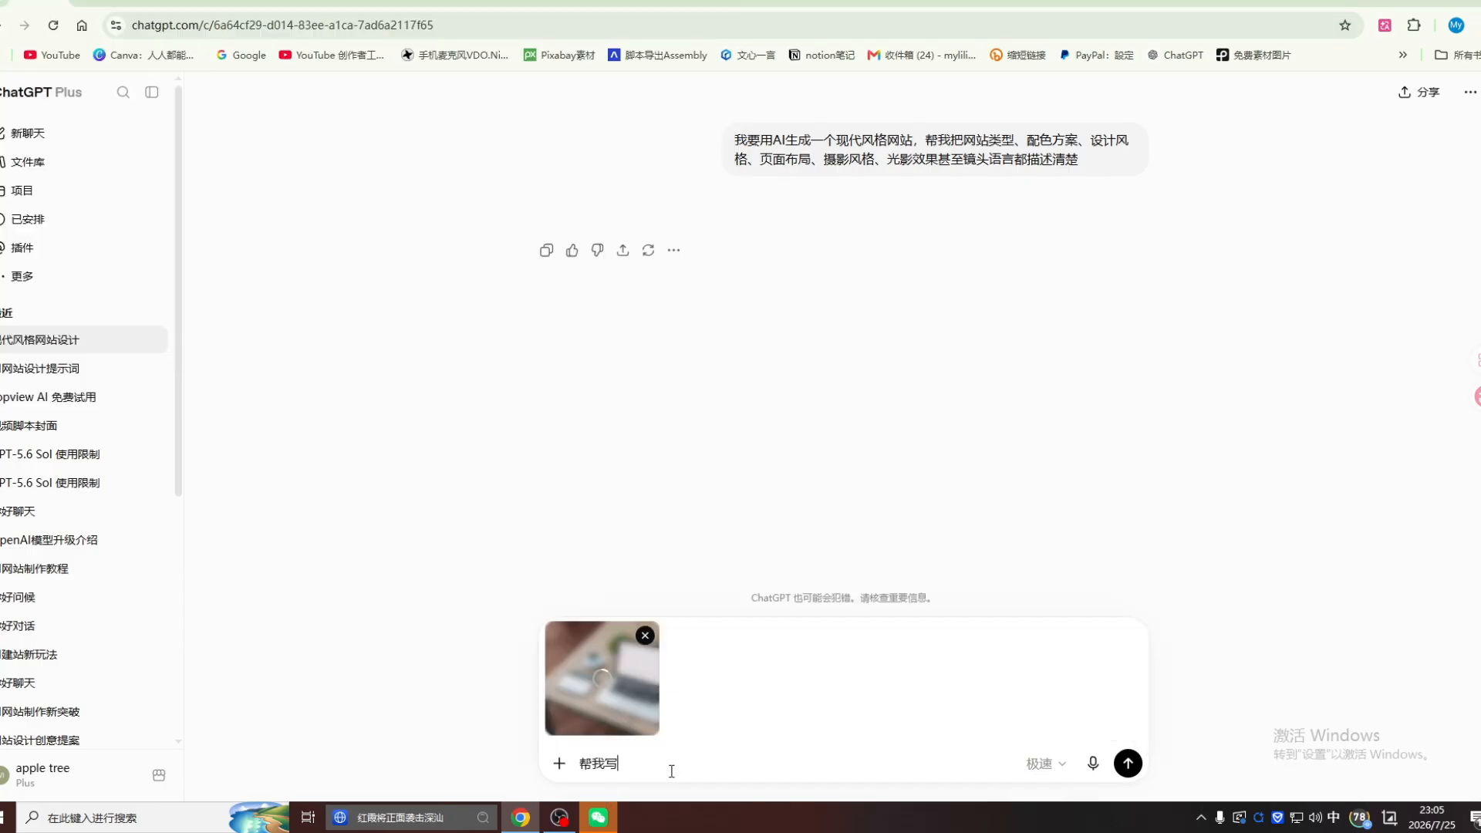
text(一段提示词，我要给)
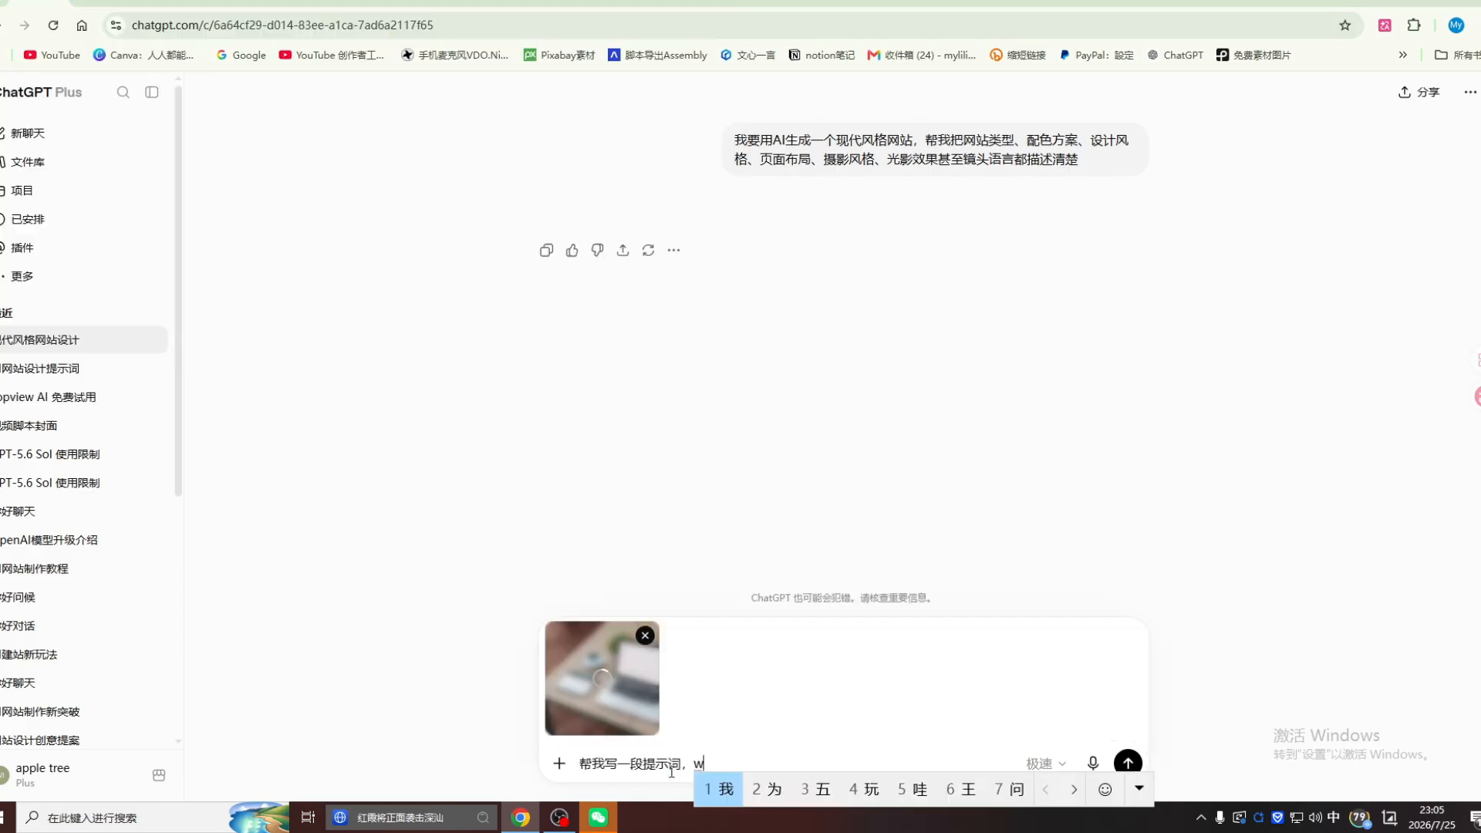
text(这个电脑gua)
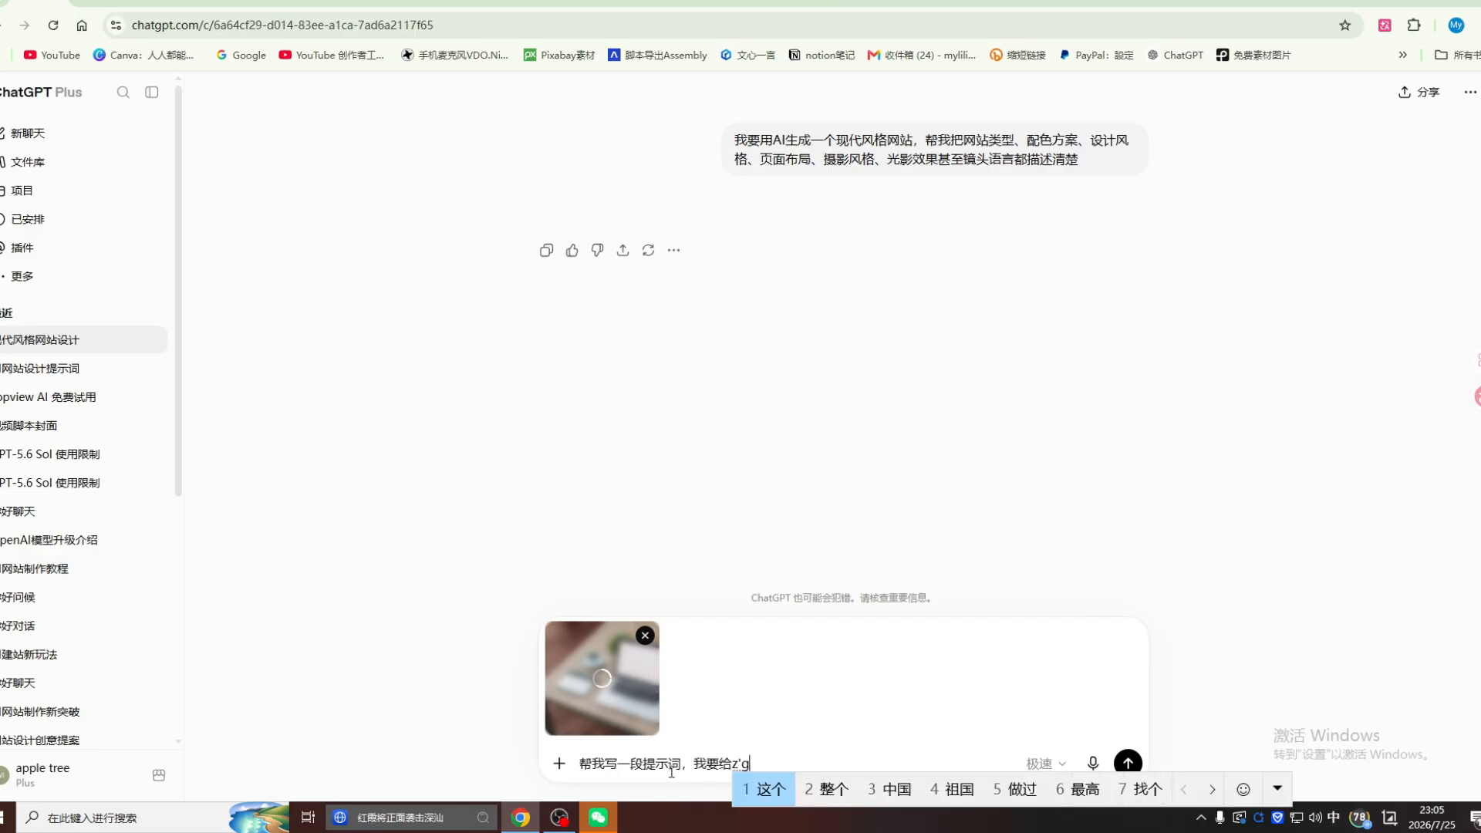
text(换个背景展示)
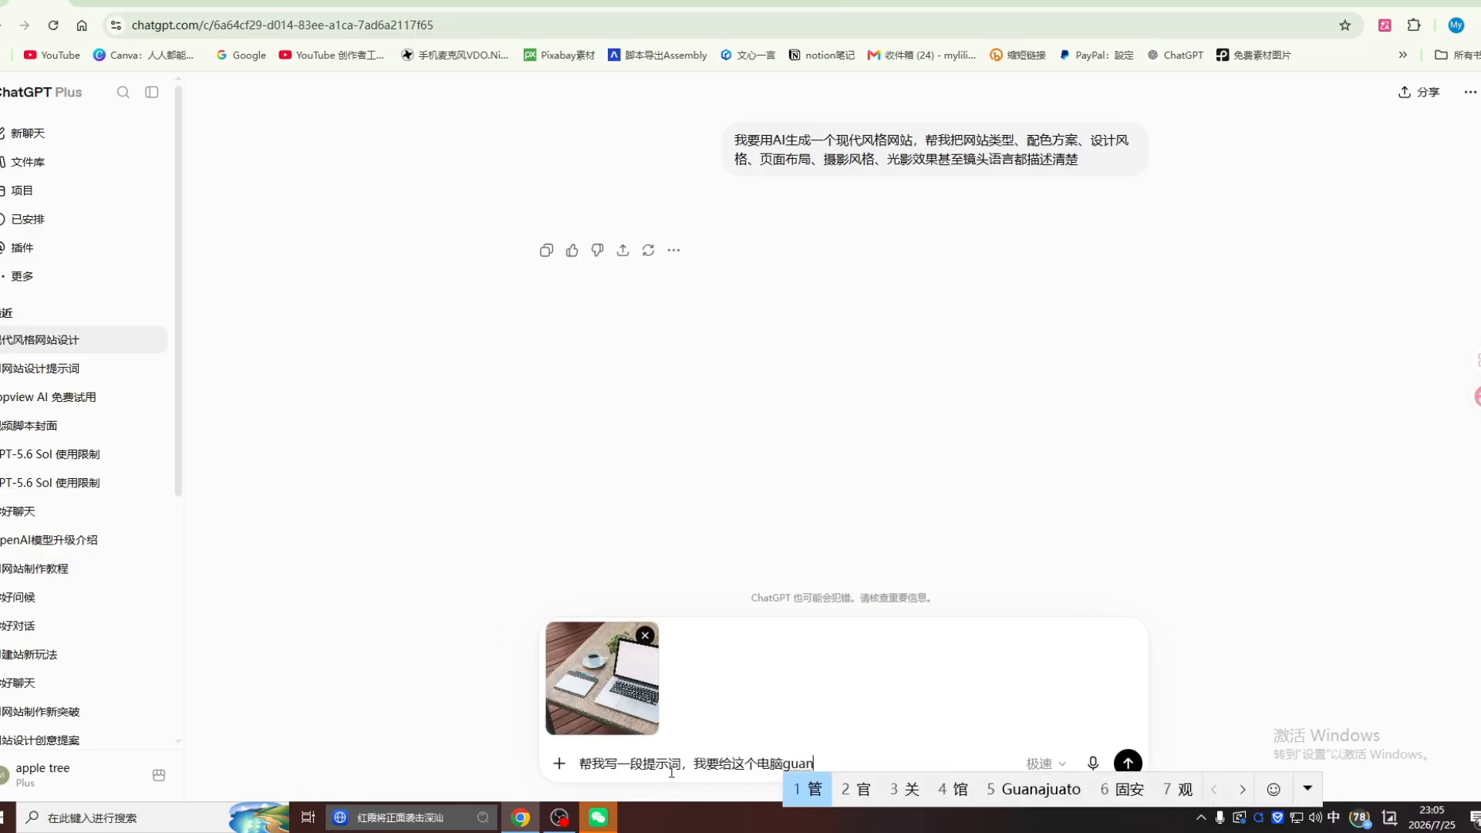
click(1128, 763)
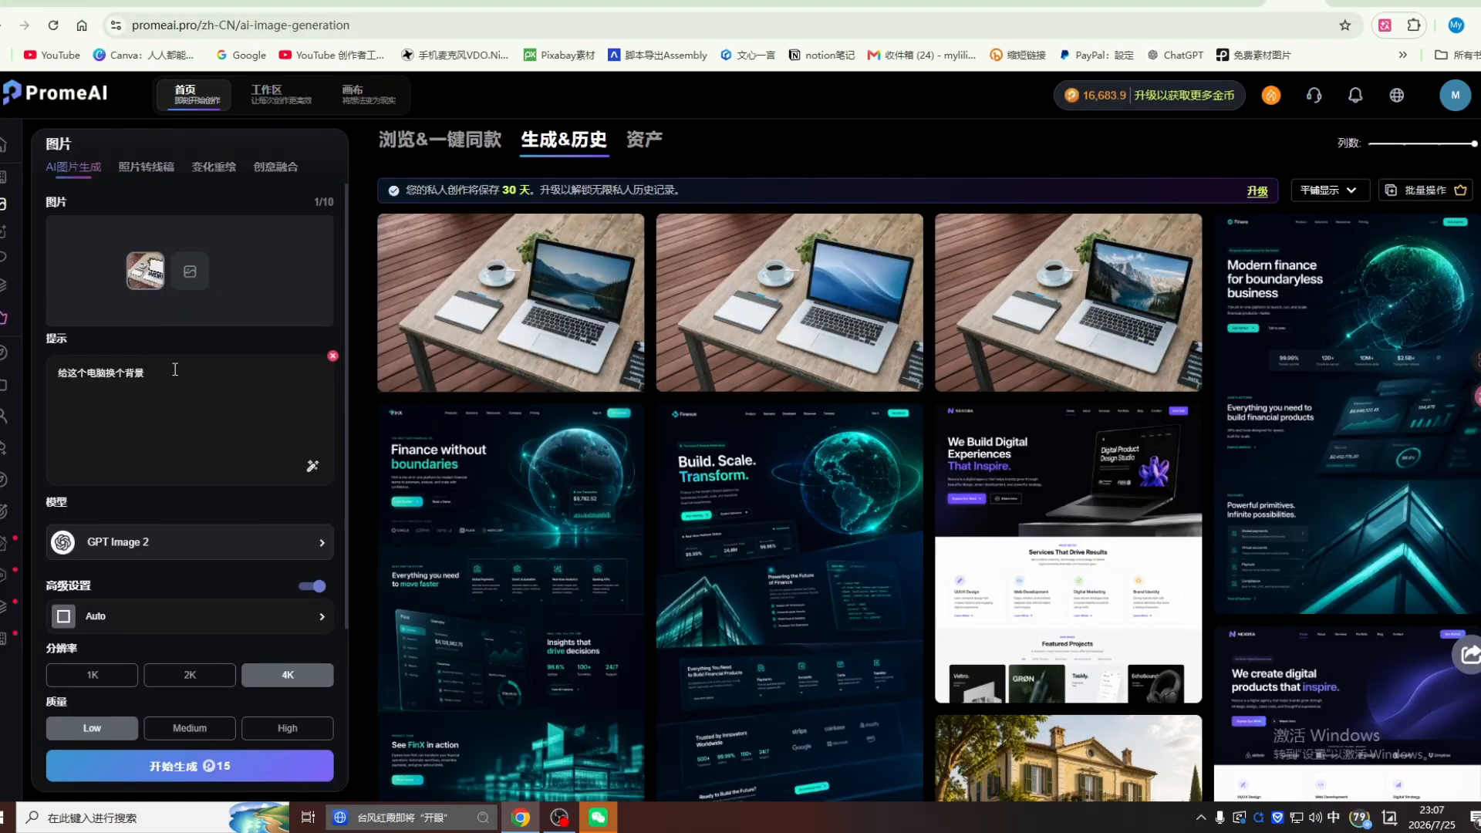
Step: Replace the PromeAI prompt with 我要给这个电脑换个背景展示，背景更奢华一点, enhance it with the AI prompt optimizer and generate the images
drag(175, 369, 56, 374)
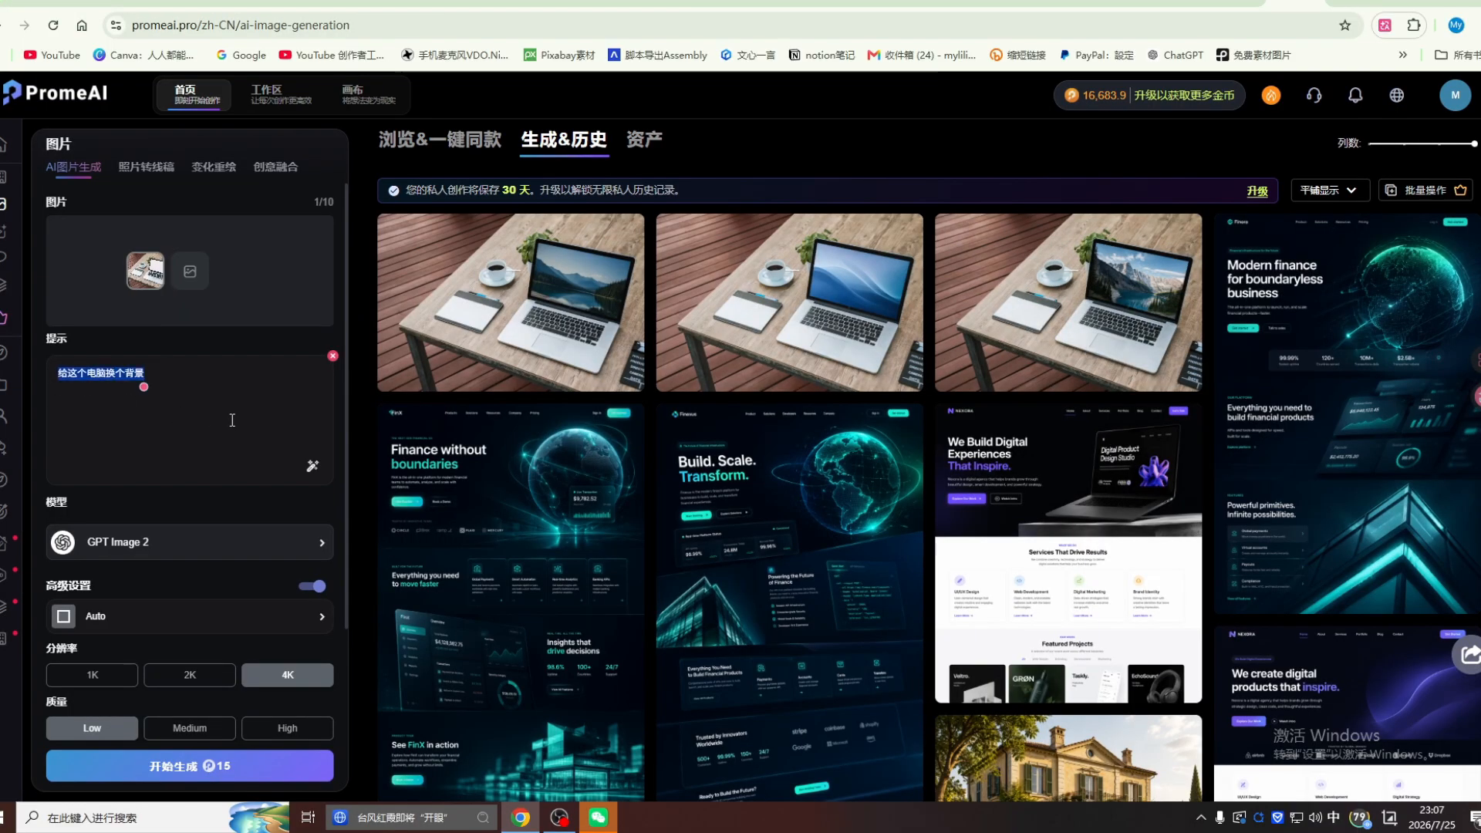
text(我要给这个电脑换个背景展示，背景更奢华一点)
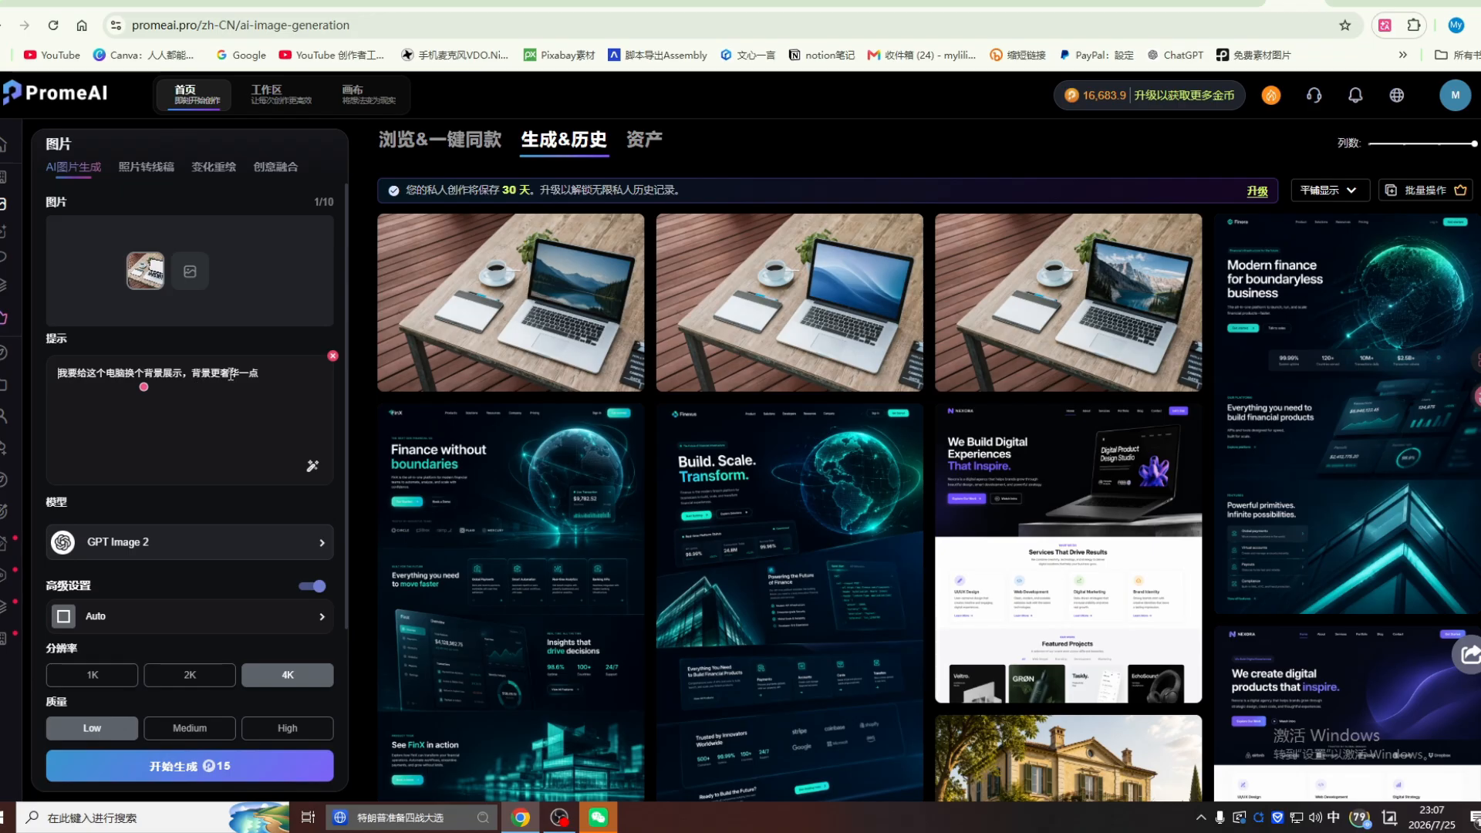
click(313, 468)
click(166, 768)
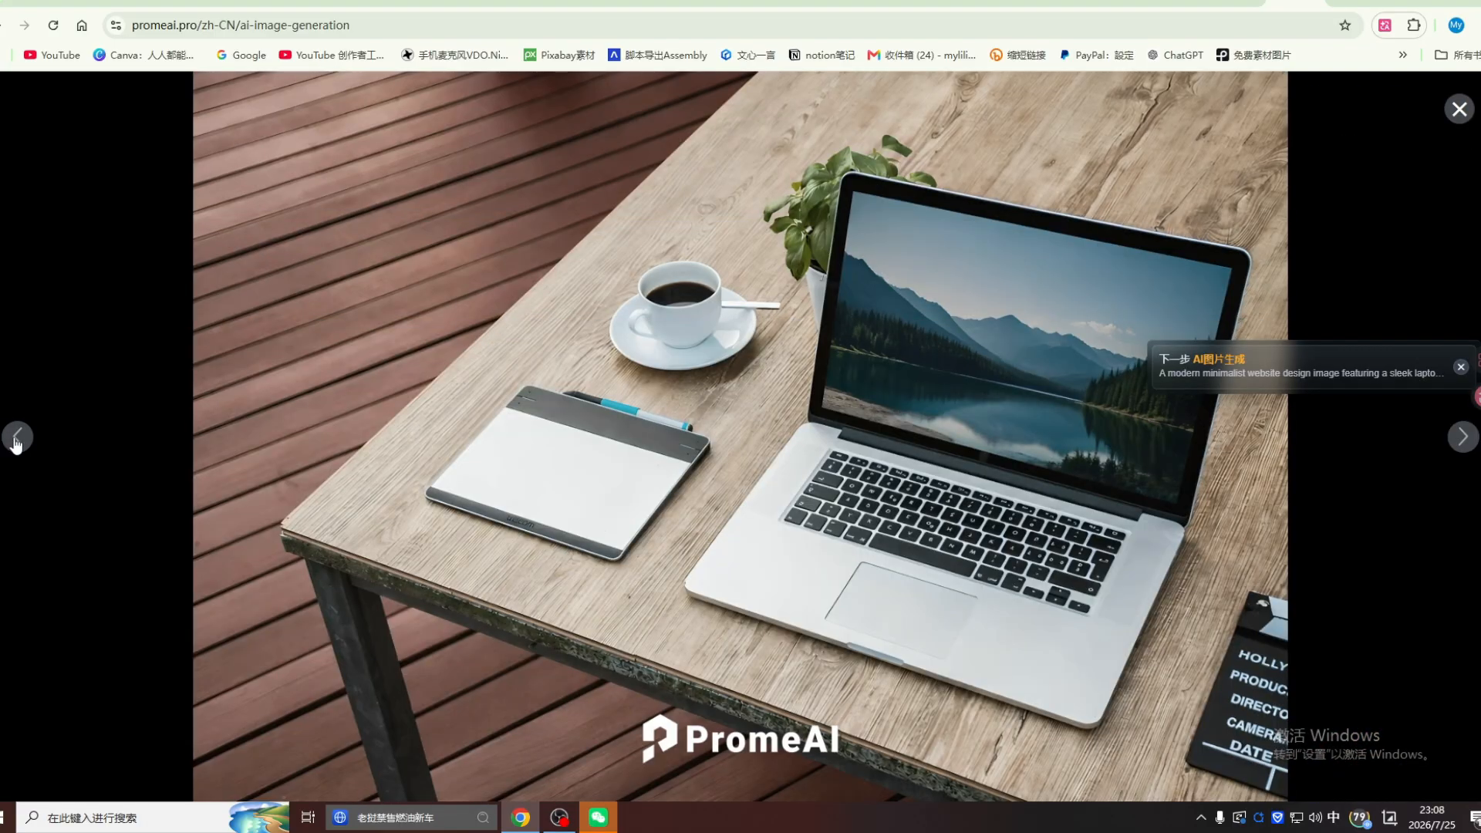
Step: Browse the laptop images generated from the simple background prompt at enlarged size and close the viewer
click(16, 439)
click(1464, 436)
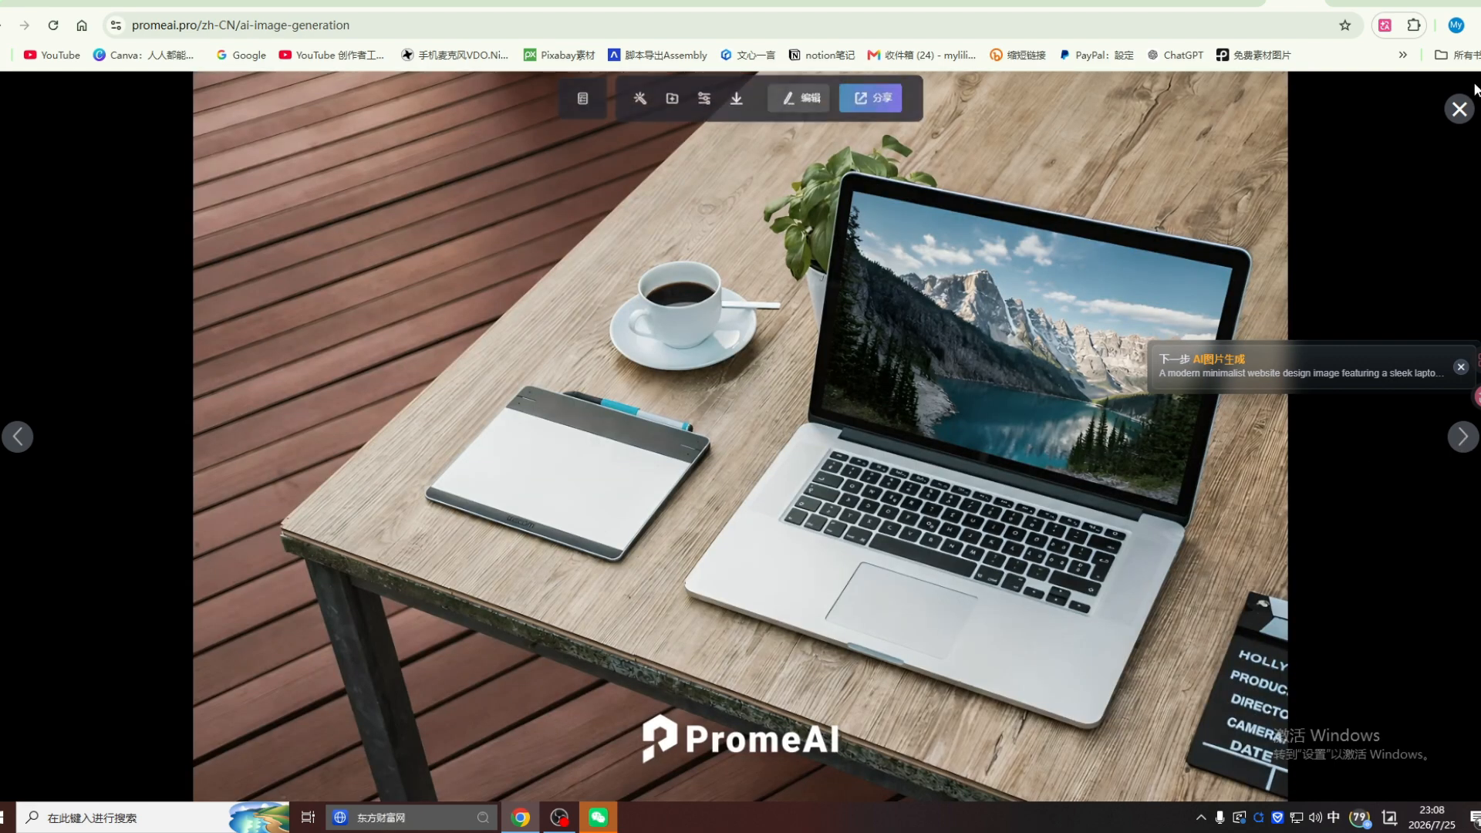
click(1459, 109)
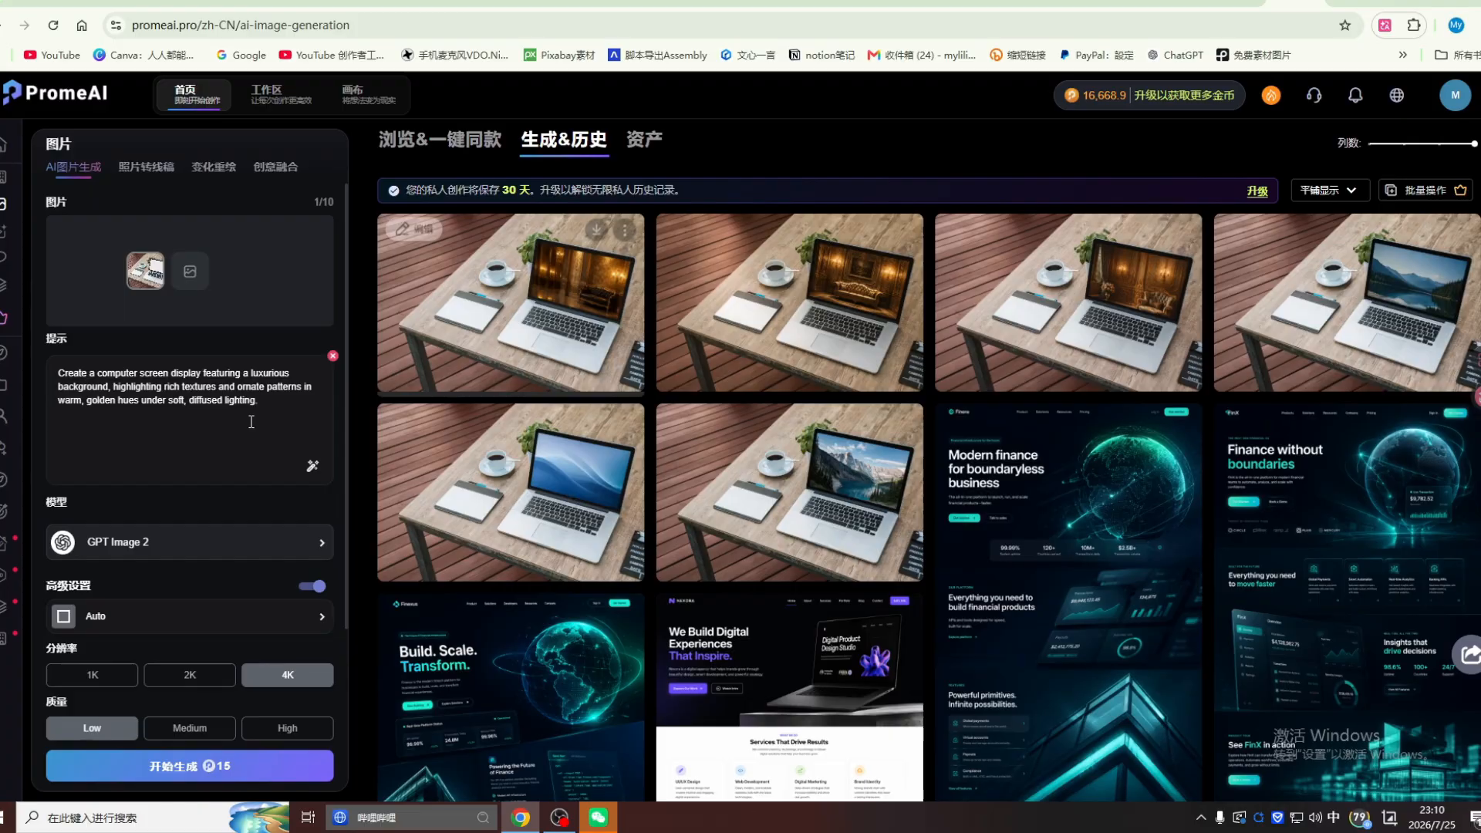
Step: Replace the prompt with the detailed ultra-luxury executive workspace description that changes only the laptop's background environment, and generate the images
click(267, 407)
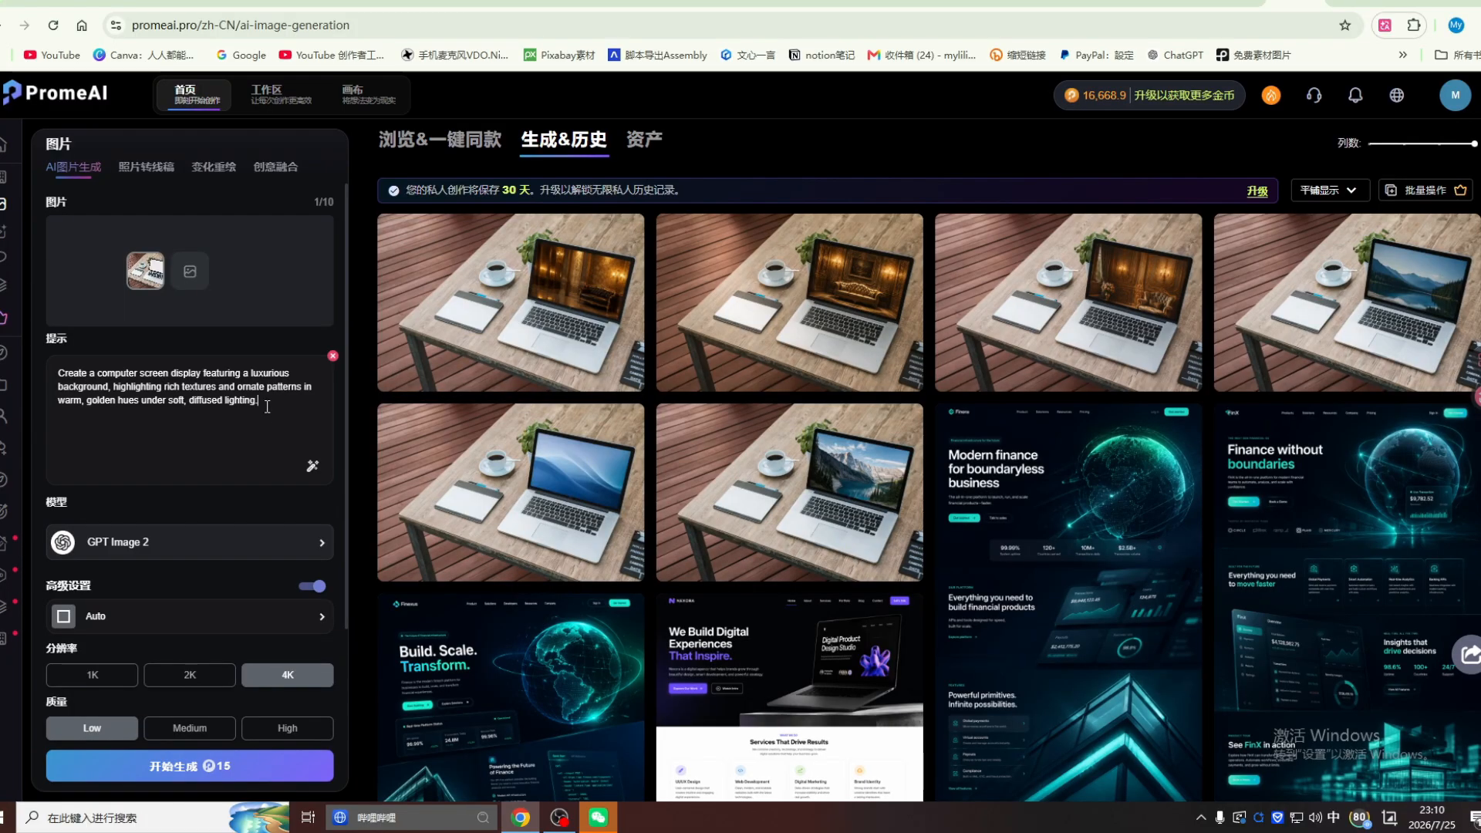
drag(267, 407, 61, 376)
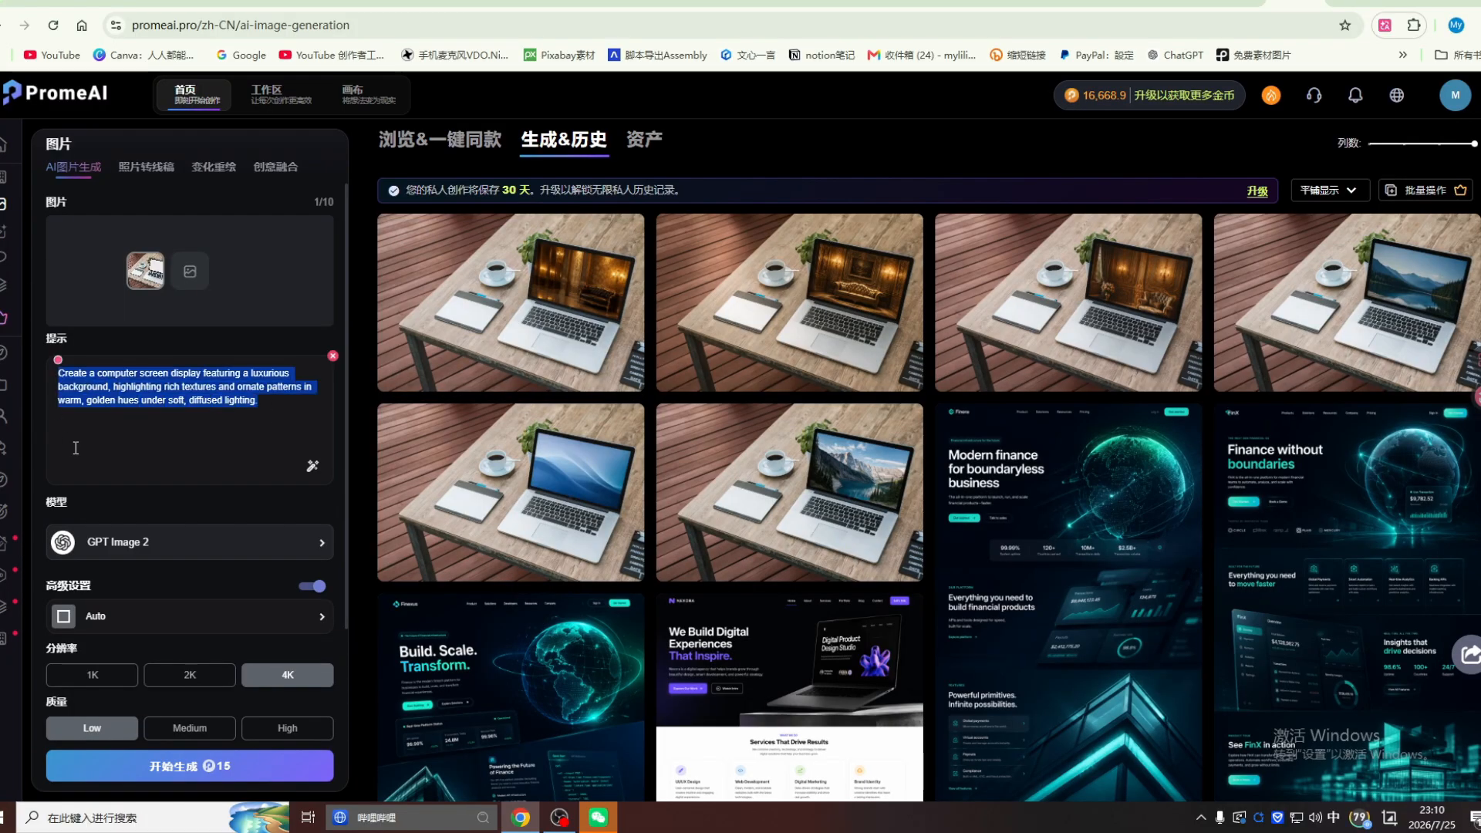
key(ctrl+v)
click(161, 768)
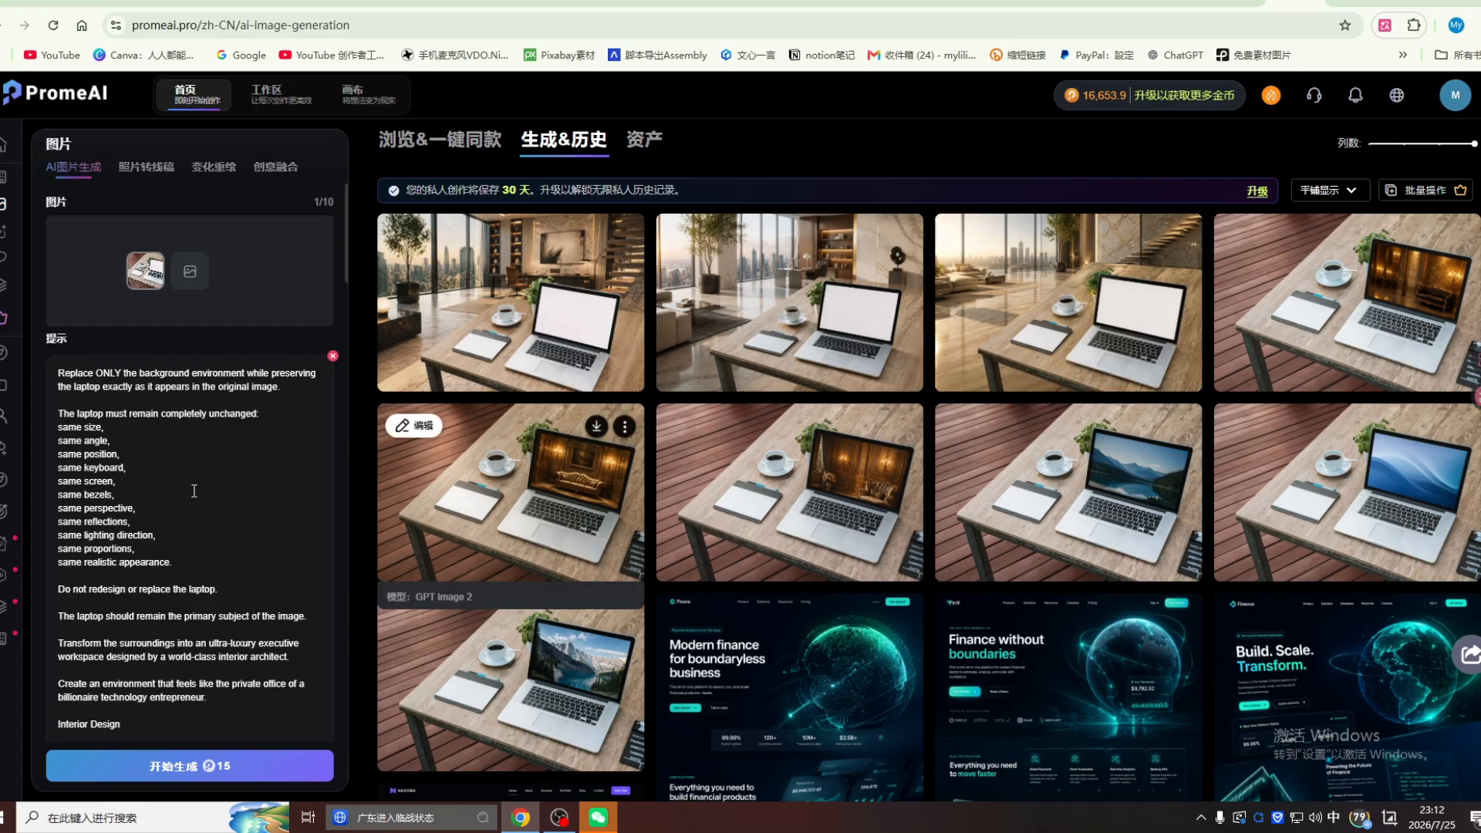
Step: Read through the detailed prompt down to its Negative Prompt section and view the laptop image with the golden sofa screen enlarged
scroll(135, 471, down, 4)
scroll(135, 470, down, 15)
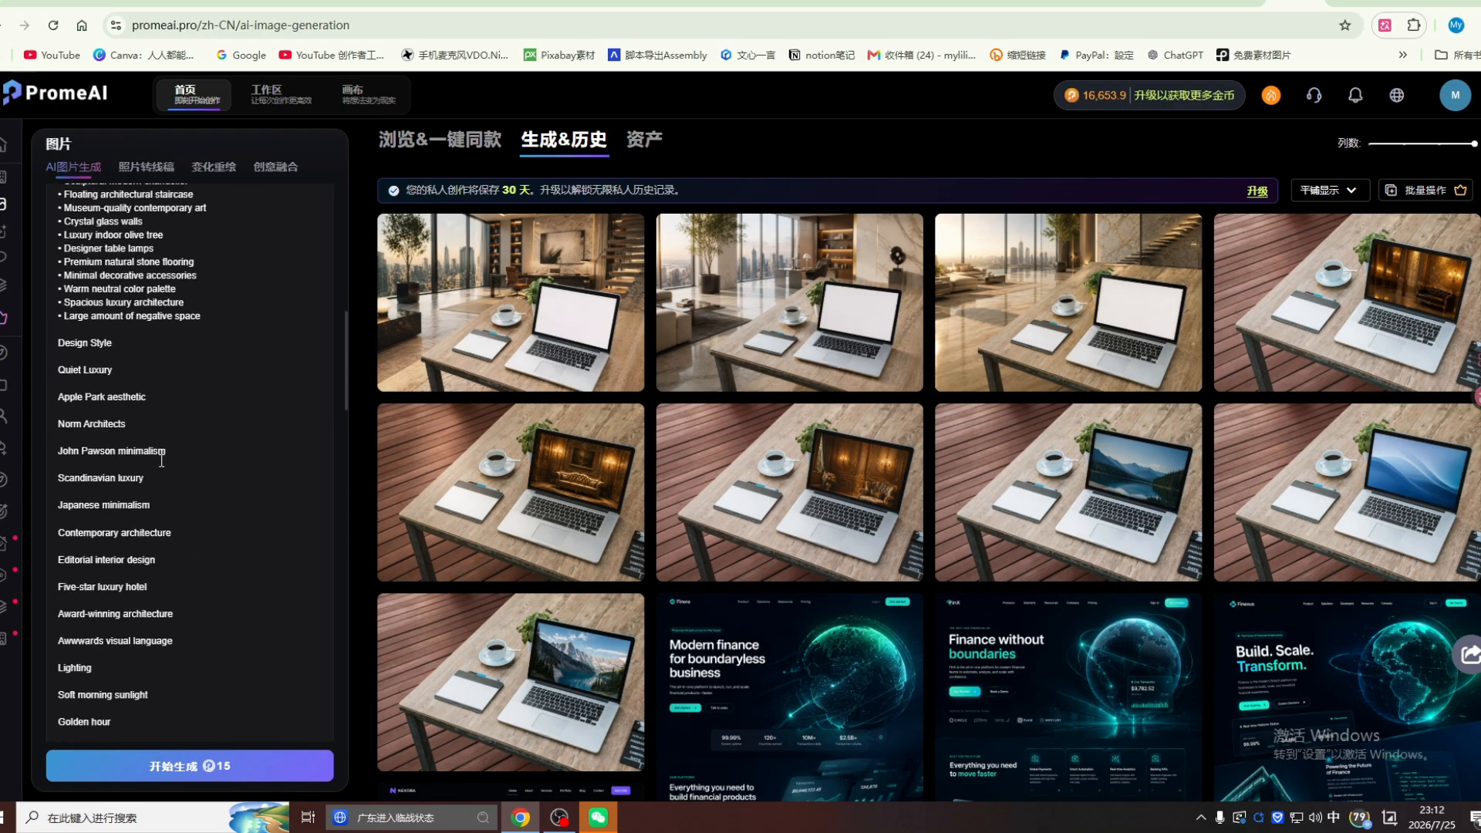
scroll(162, 460, down, 7)
scroll(162, 461, up, 4)
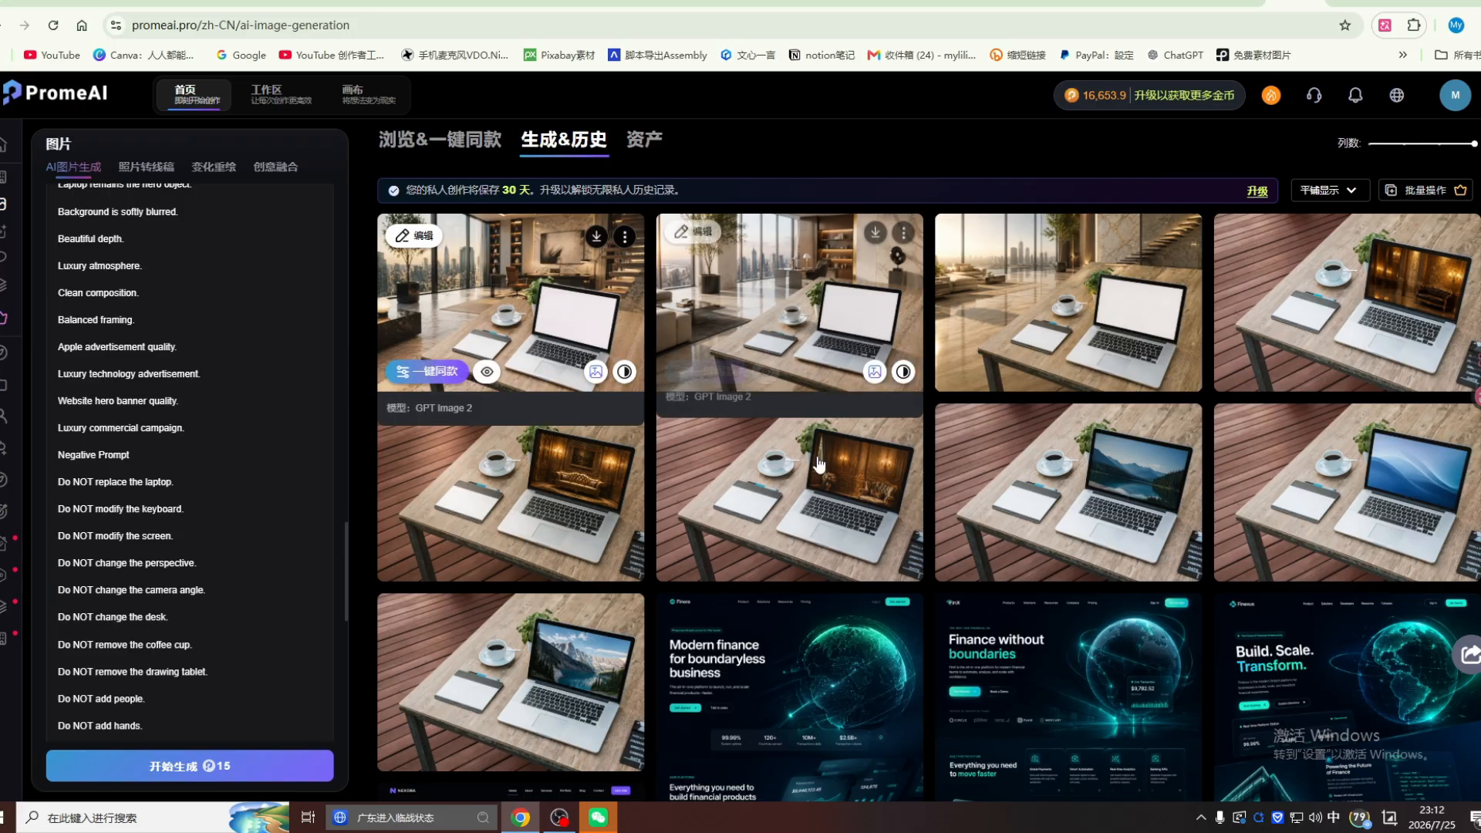
click(538, 514)
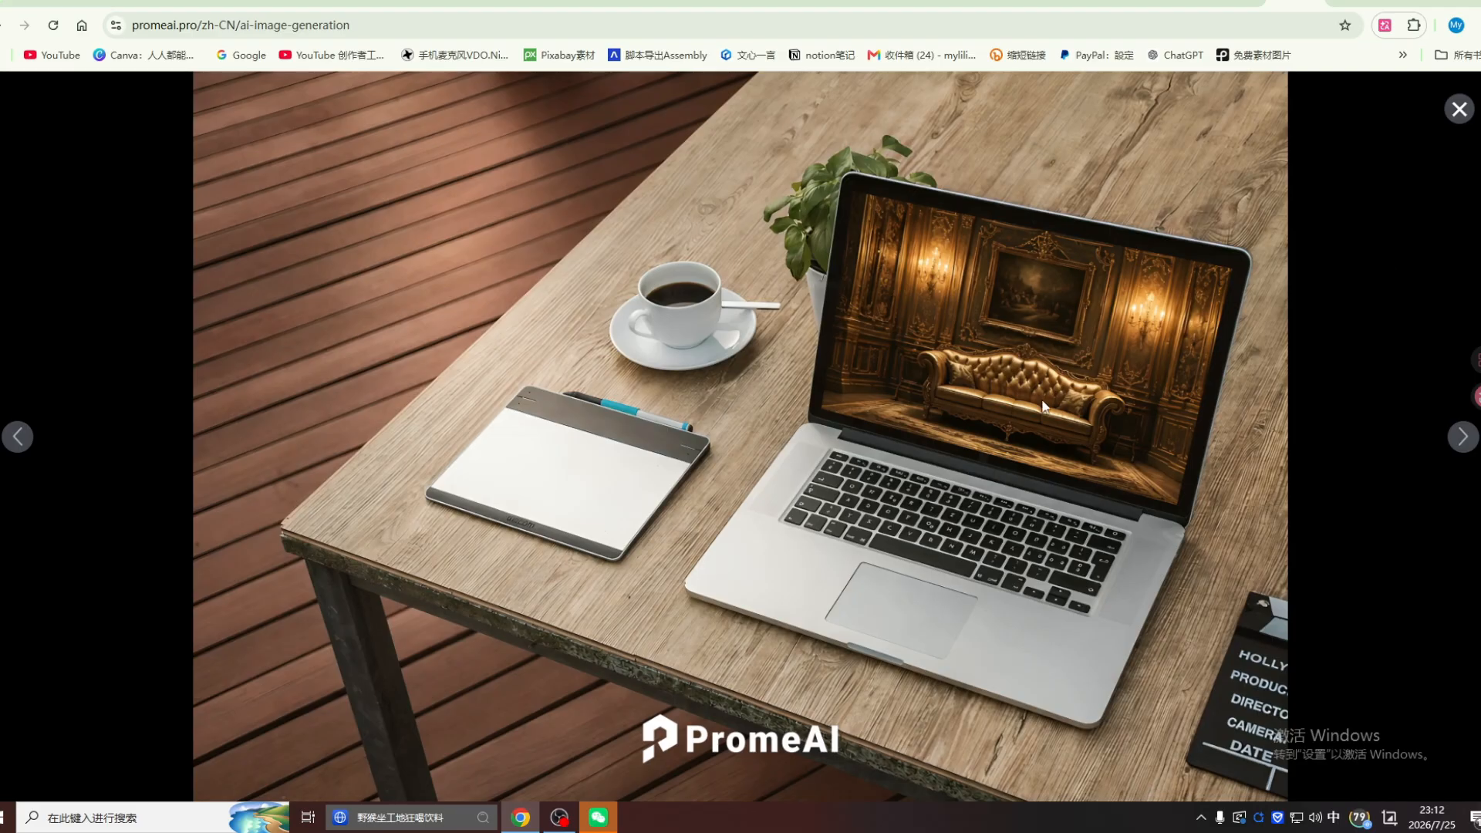
Step: View the first two luxury-office laptop images generated from the detailed prompt at enlarged size, closing the viewer between them
click(1458, 109)
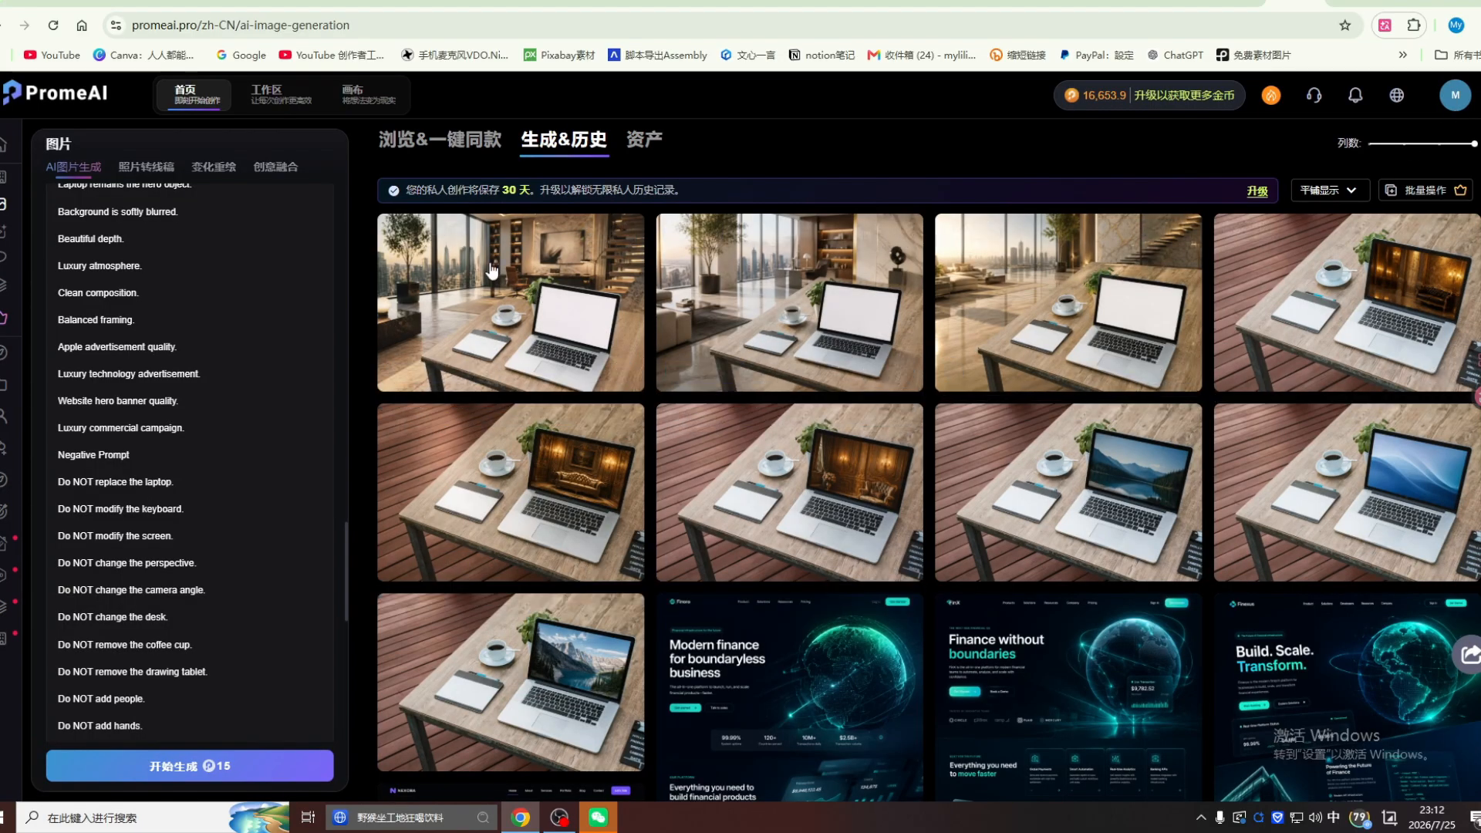
click(527, 305)
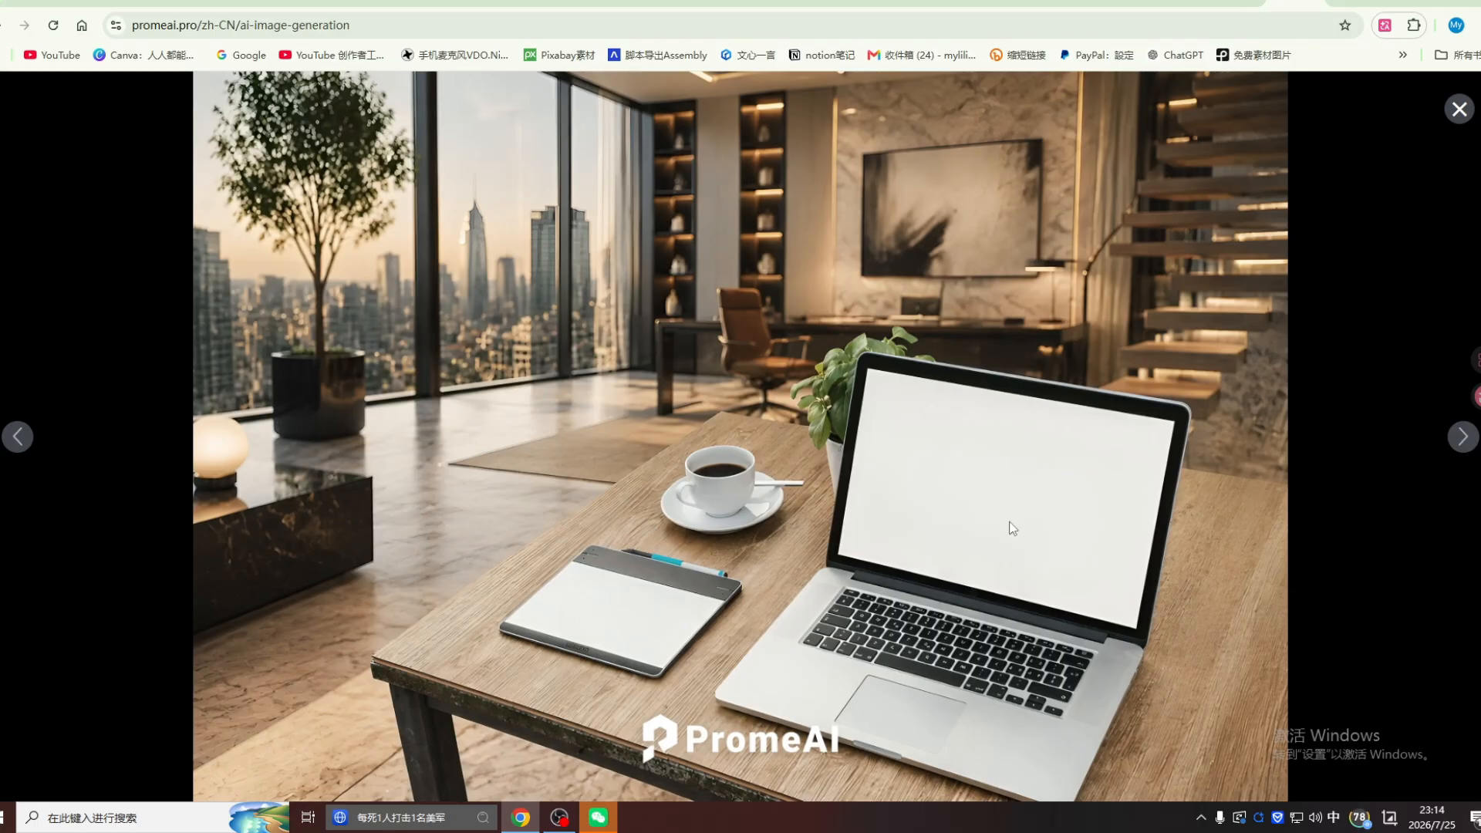
key(Escape)
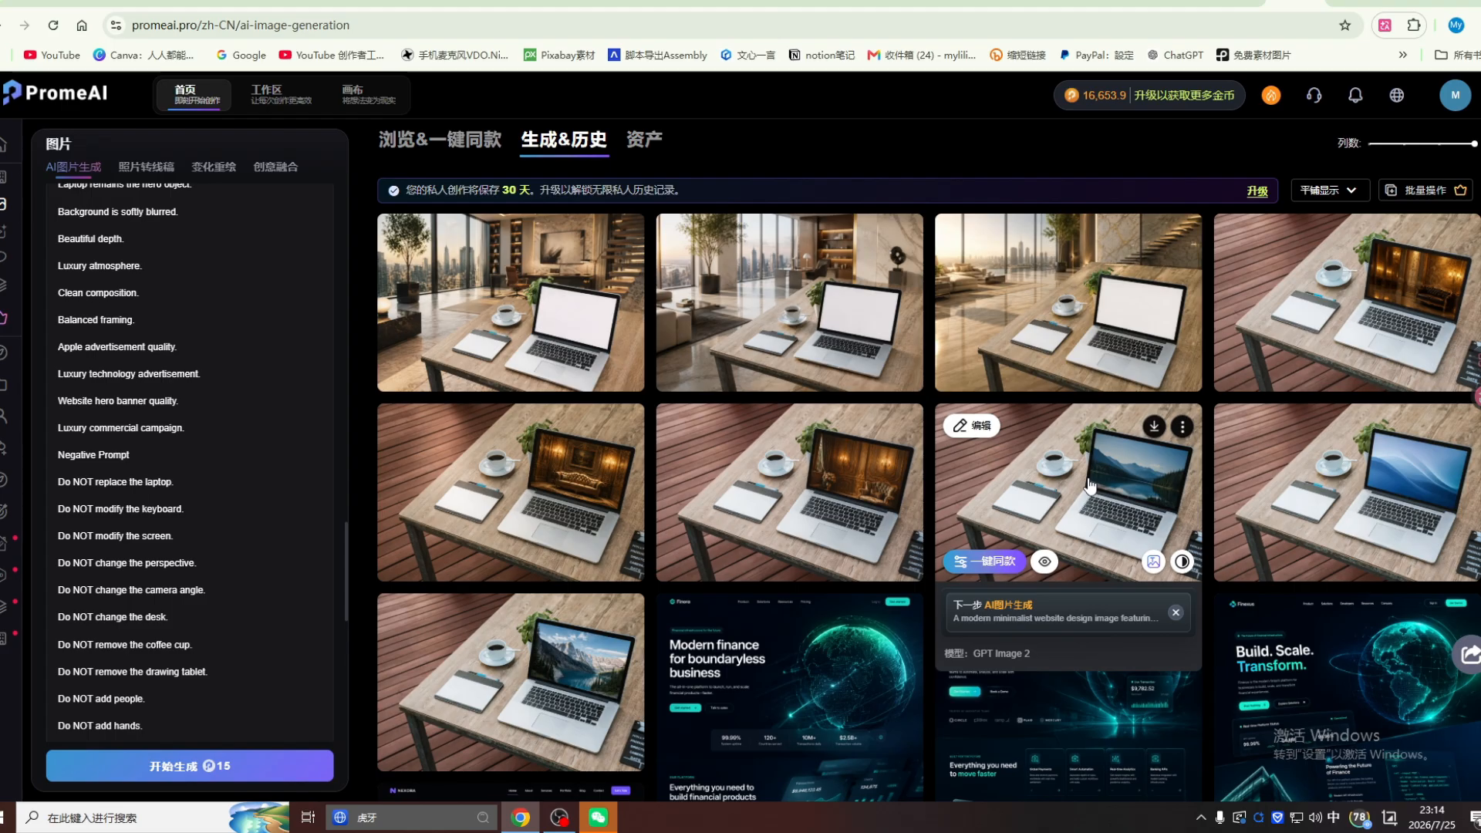
click(813, 296)
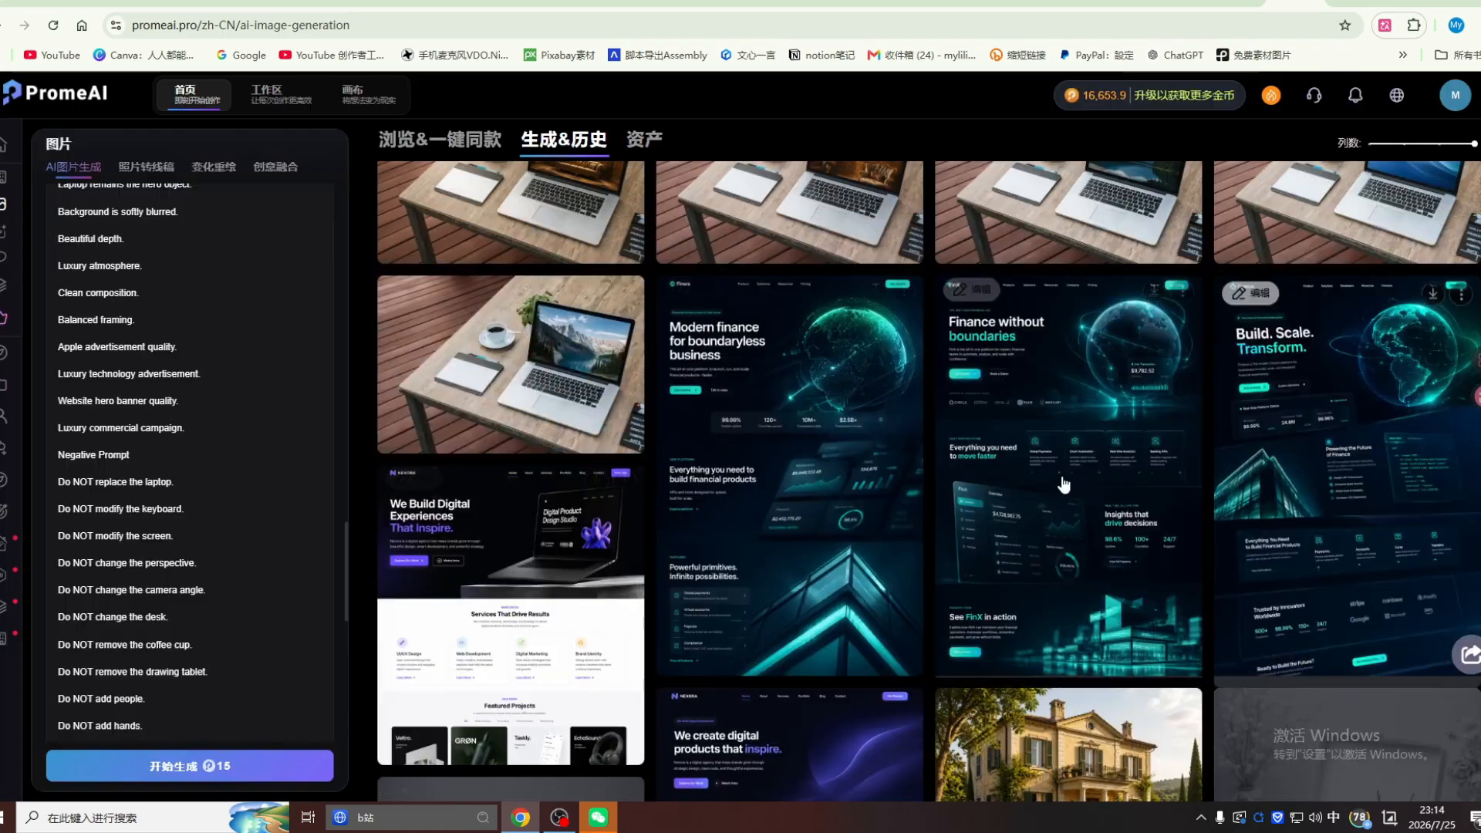
Step: Find the website designs in the generation history and inspect the "Finance without boundaries" page enlarged, zooming in and out before closing it
scroll(1062, 483, down, 1)
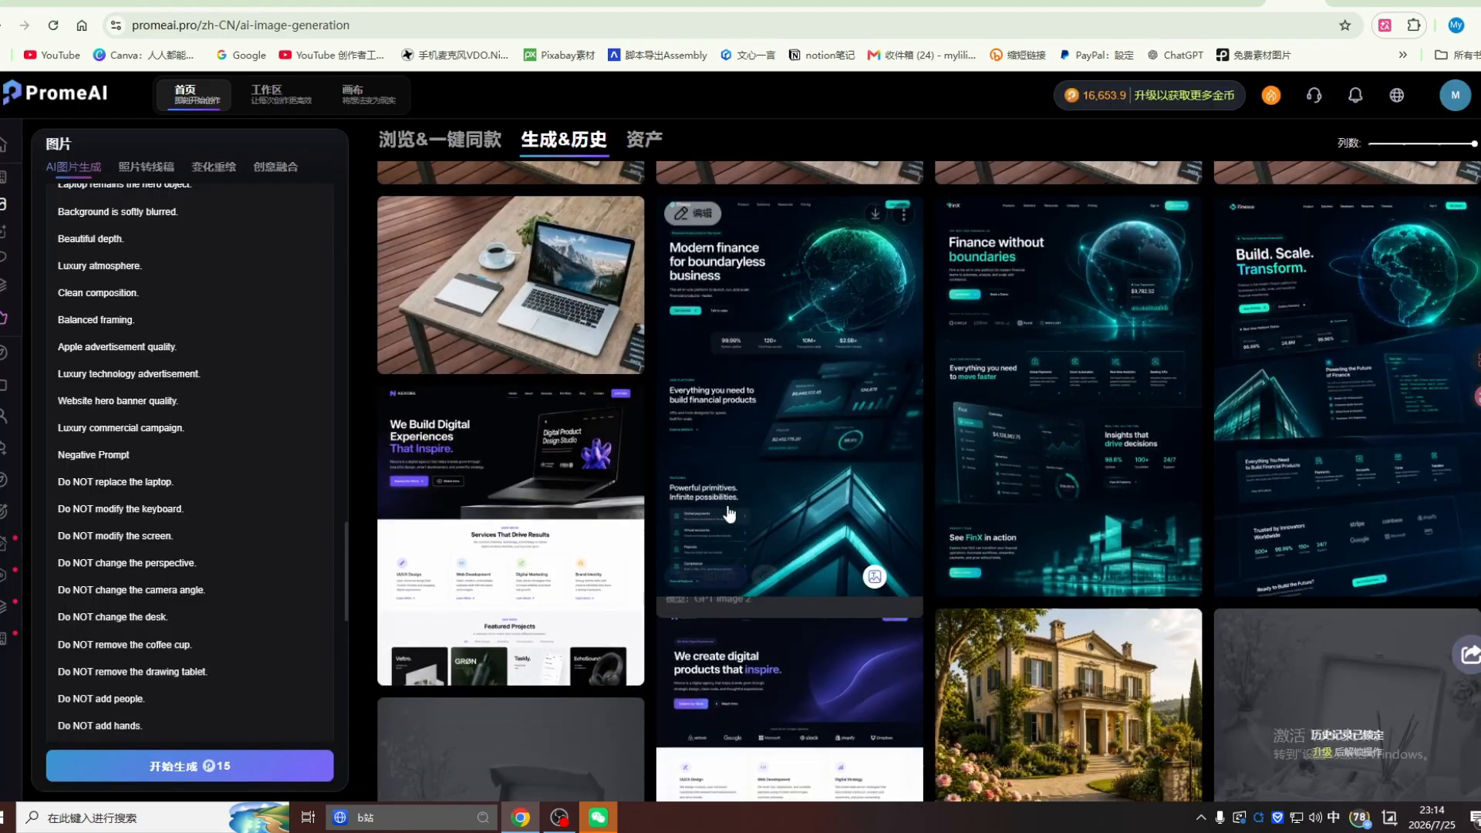
scroll(985, 496, down, 1)
click(1084, 346)
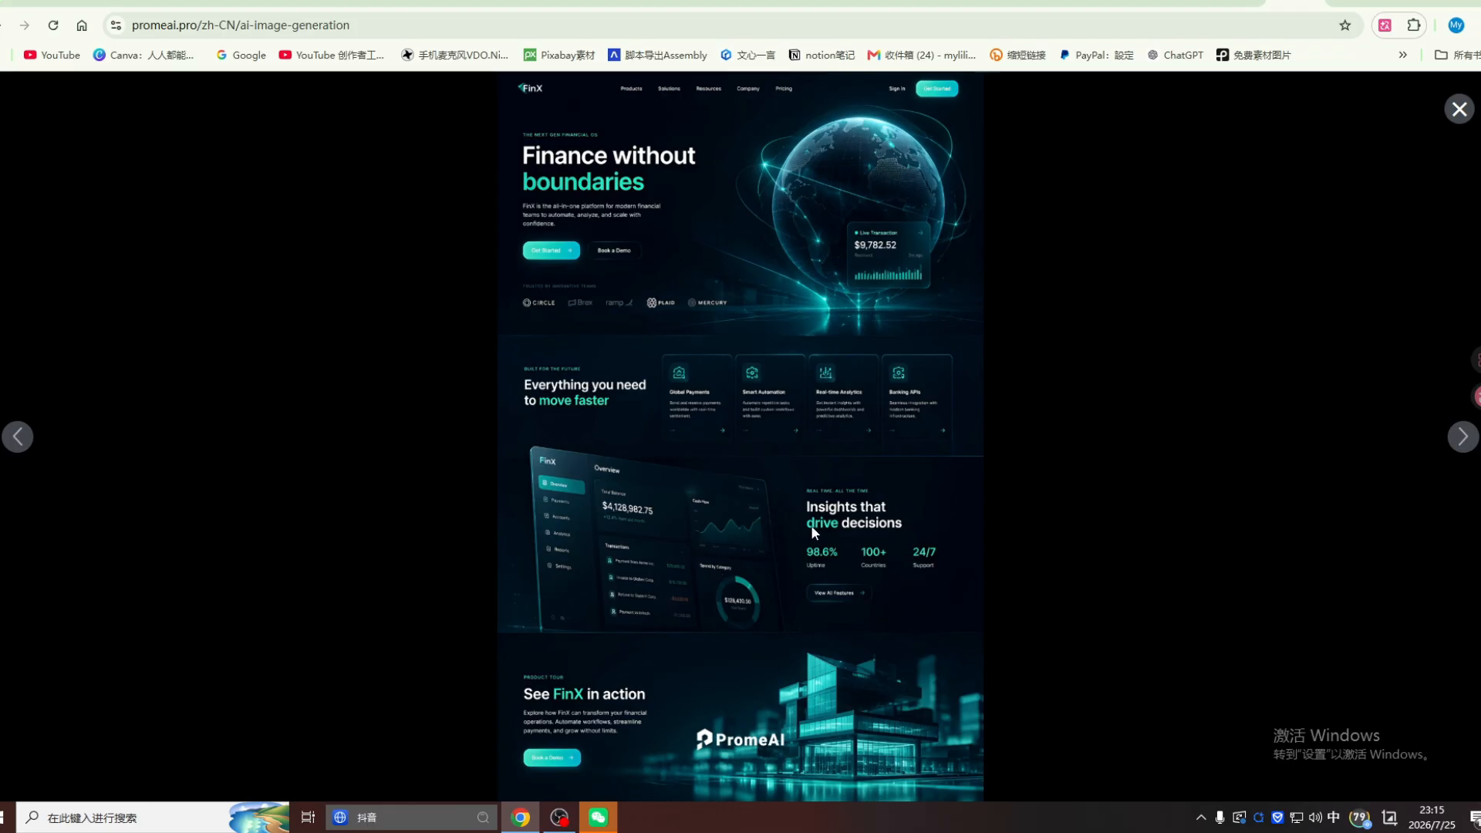
scroll(819, 428, up, 1)
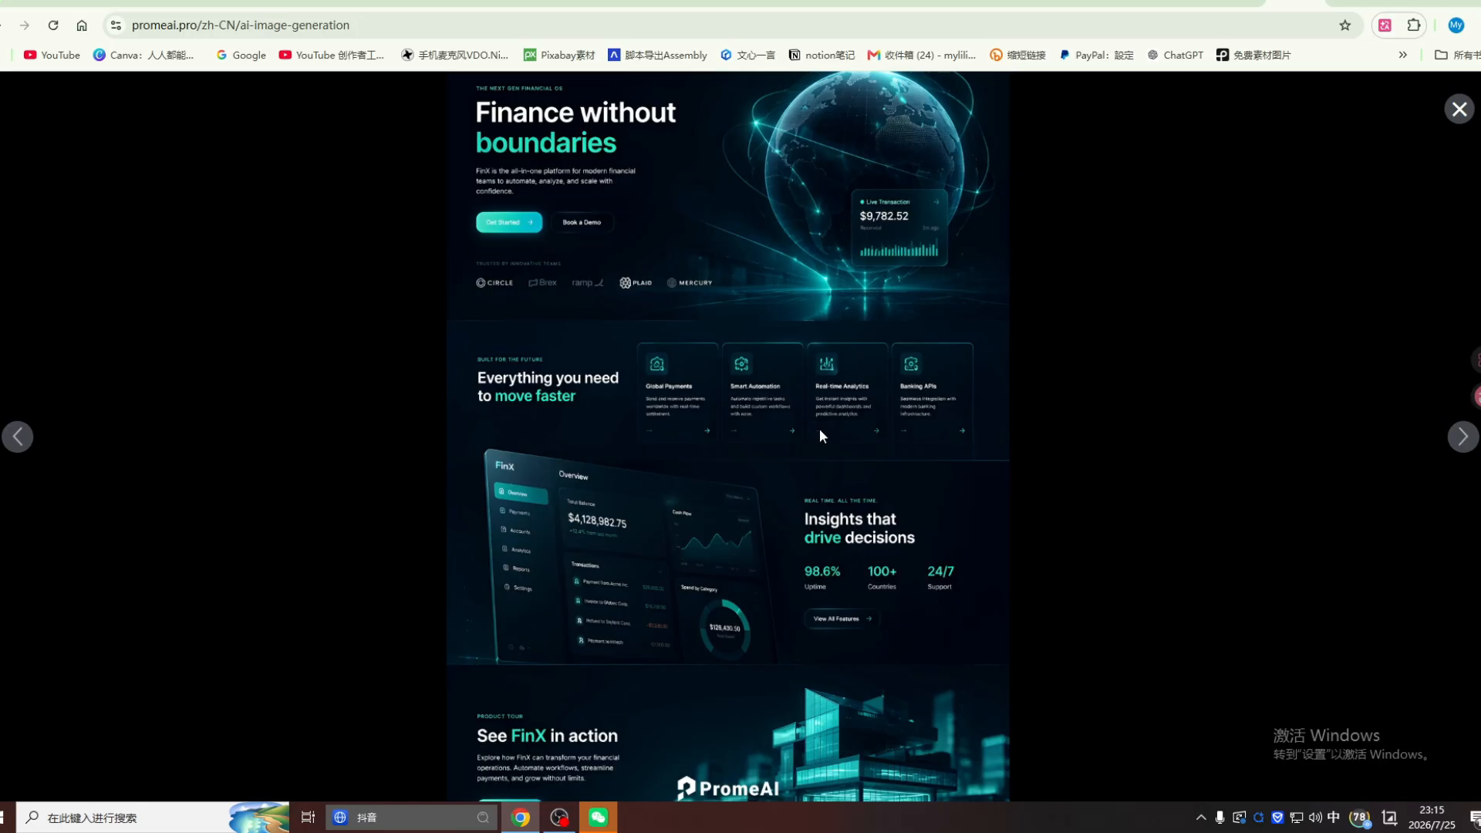
scroll(819, 436, up, 1)
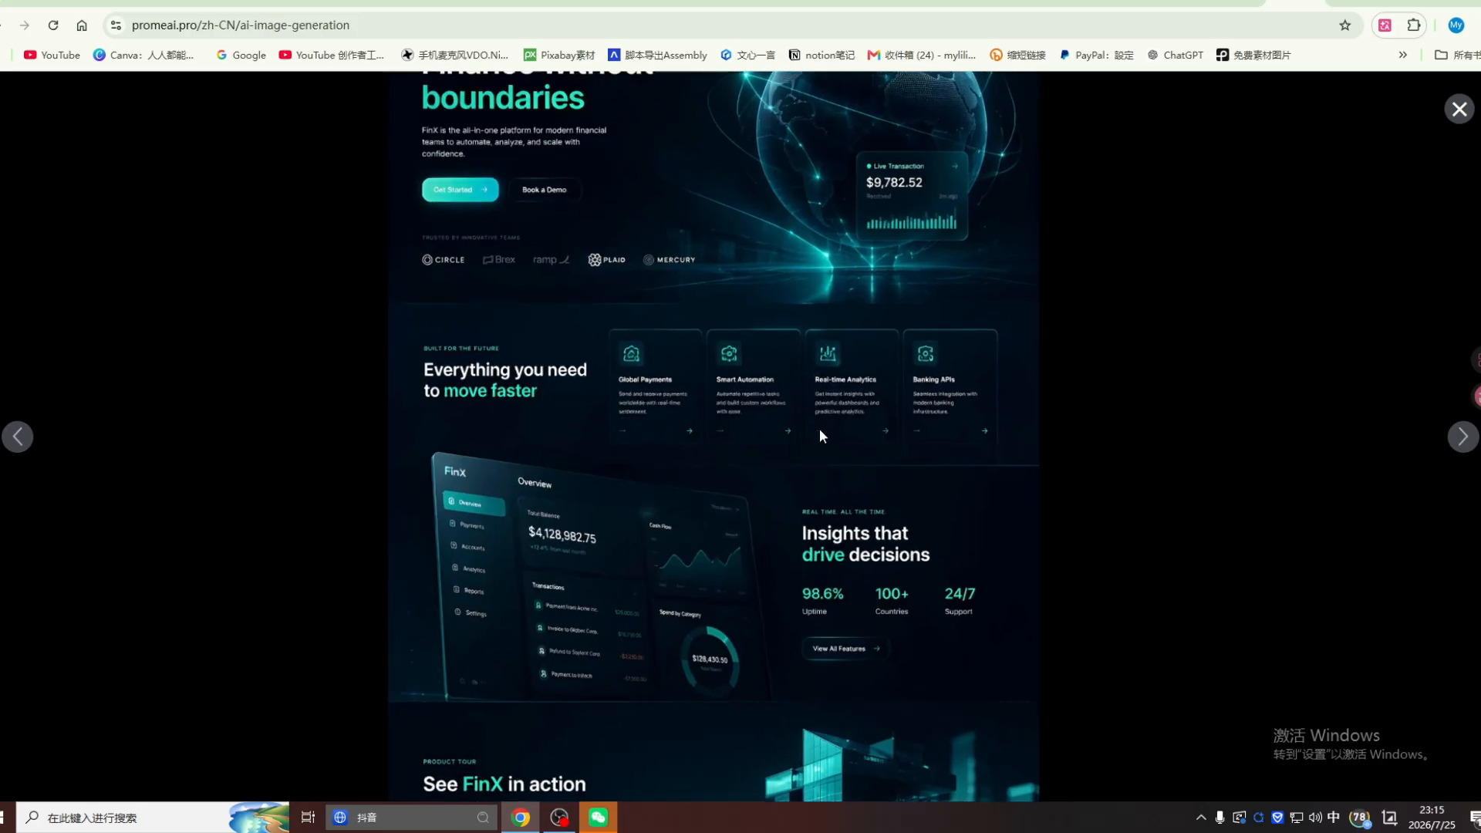
scroll(817, 452, down, 1)
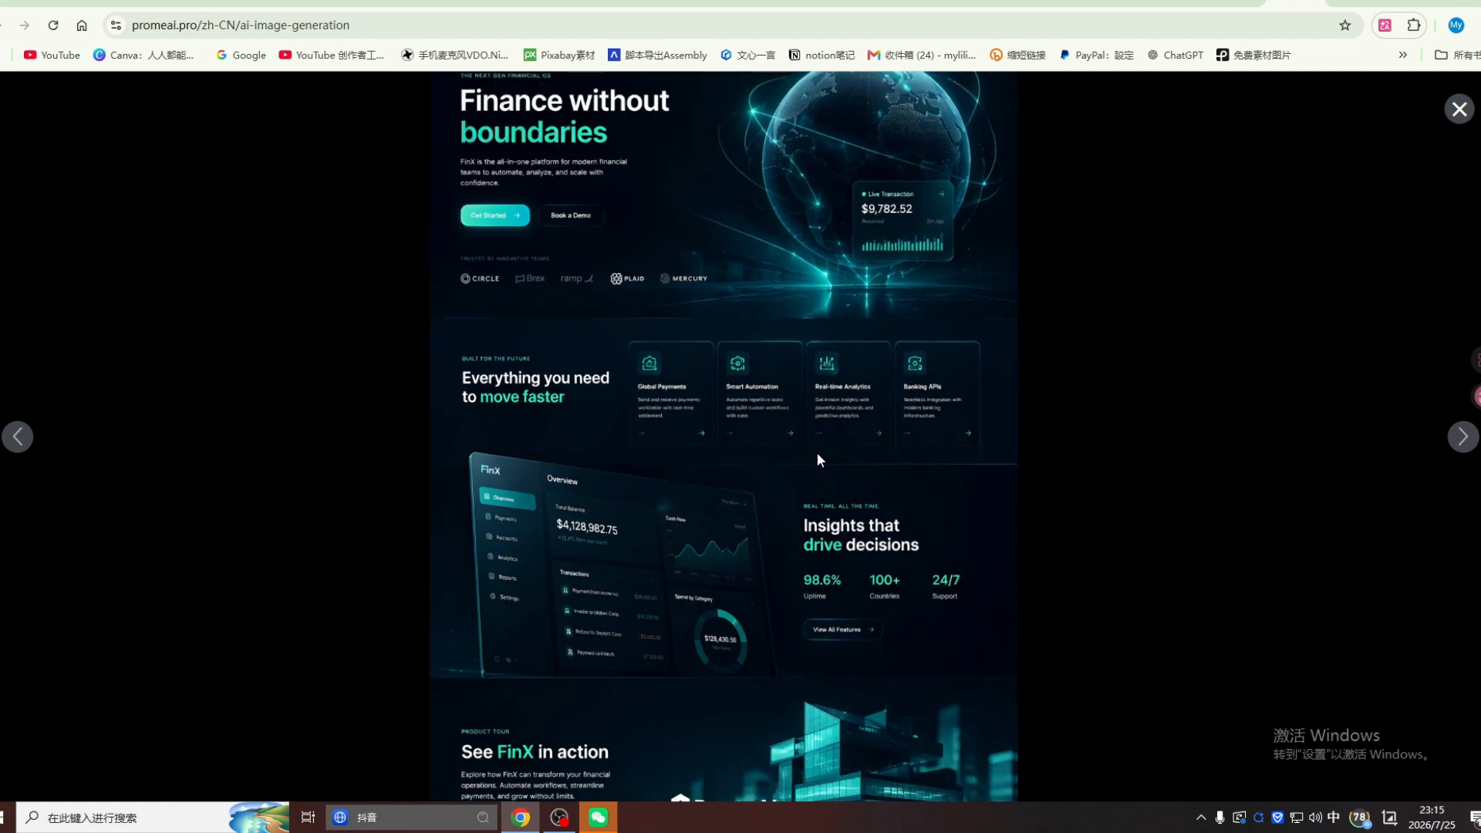
scroll(817, 452, down, 1)
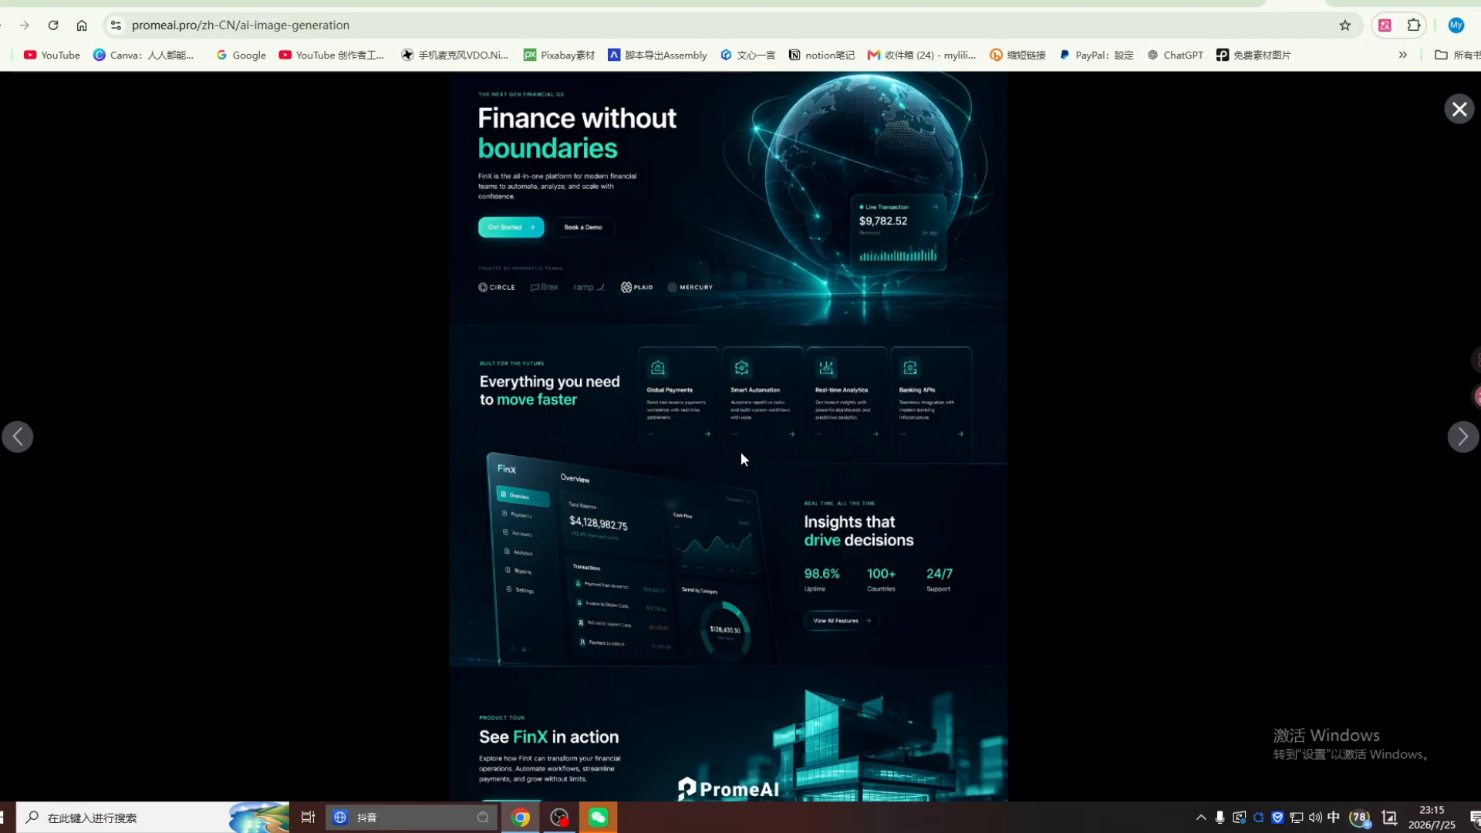
scroll(725, 501, down, 1)
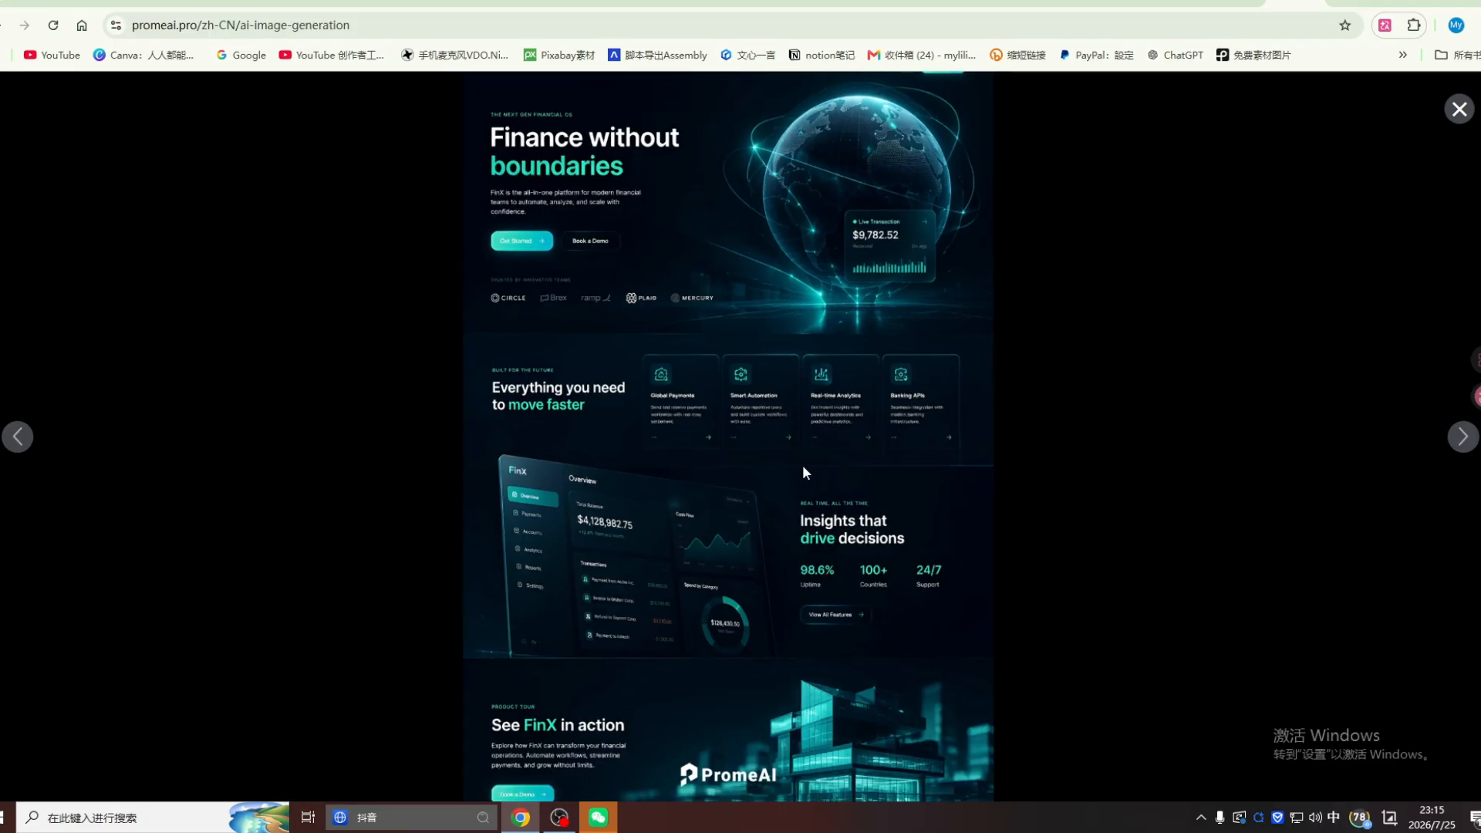
key(Escape)
Step: Switch to the 草图渲染 tool and look over its example gallery
mouse_move(4, 221)
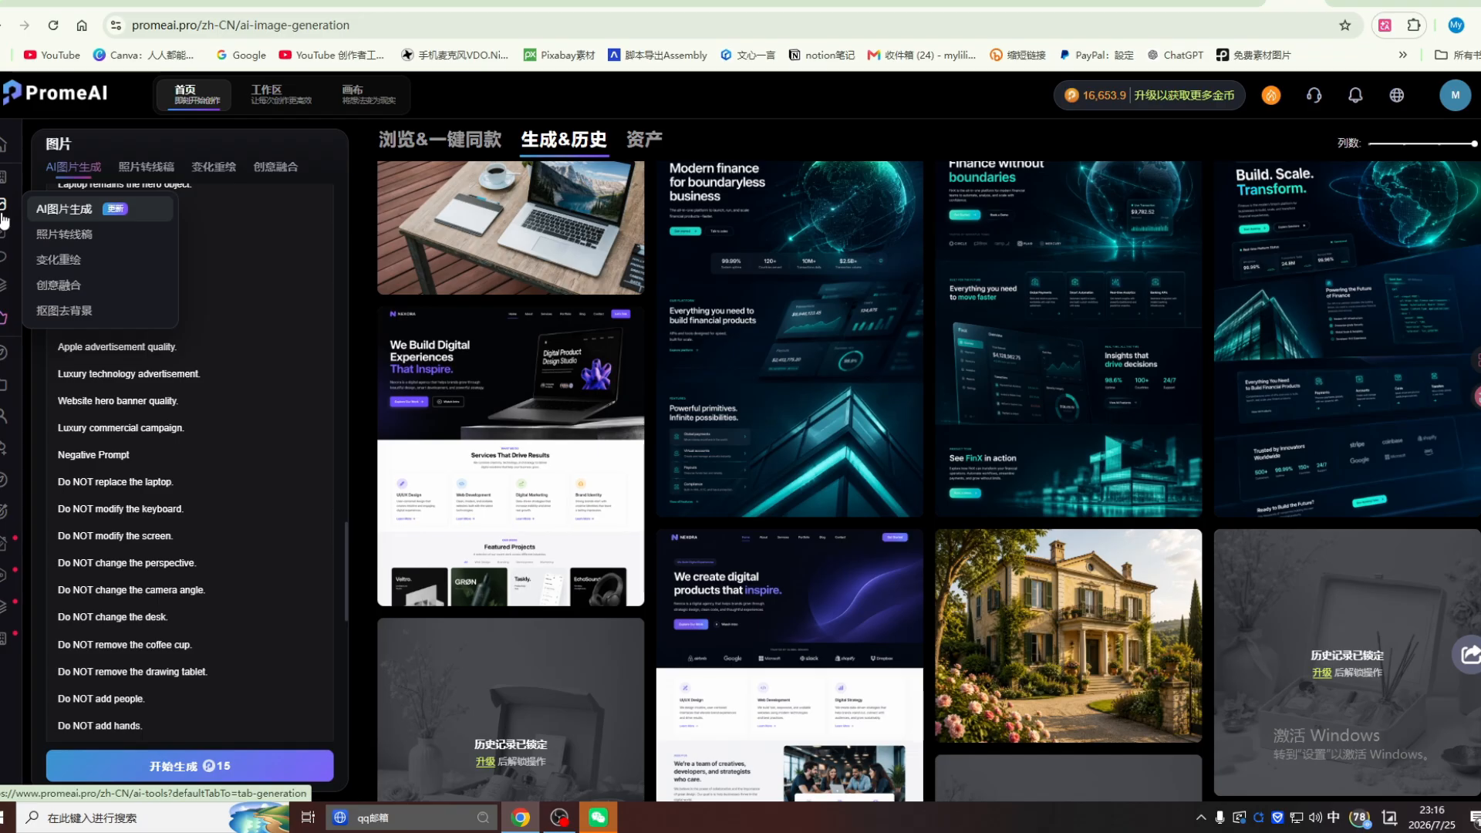
mouse_move(4, 179)
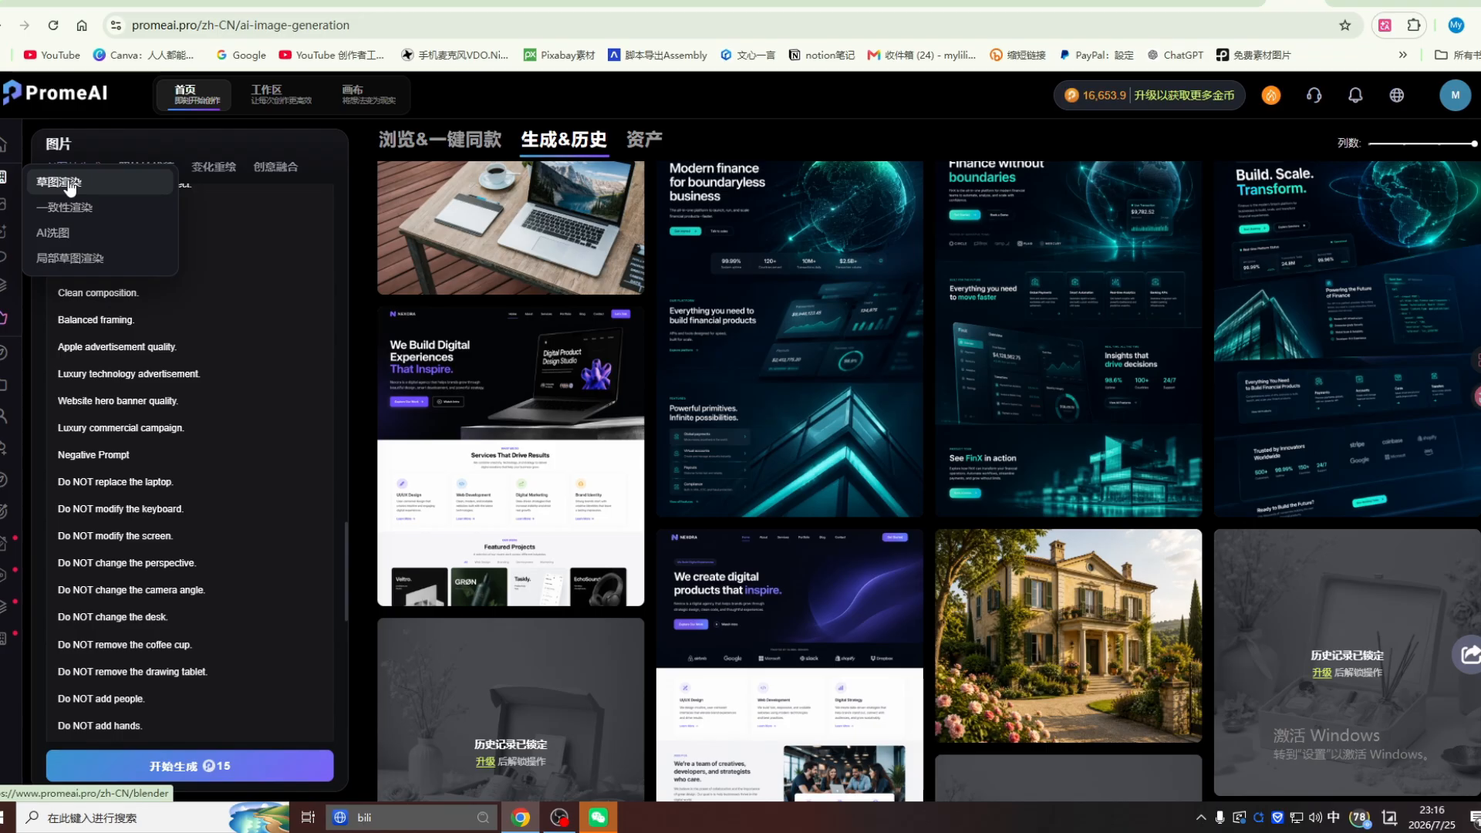
click(69, 185)
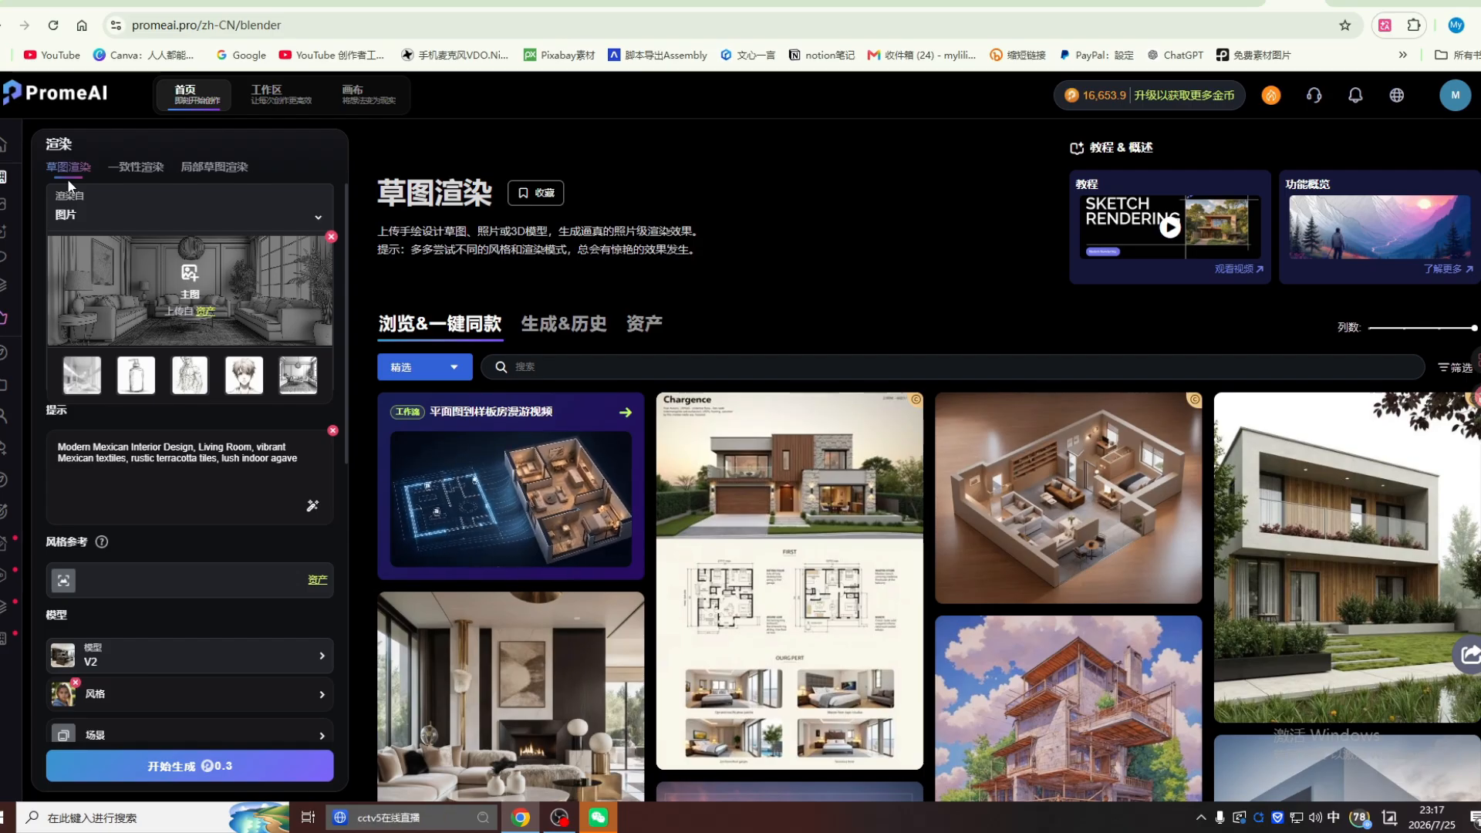
scroll(1165, 432, down, 2)
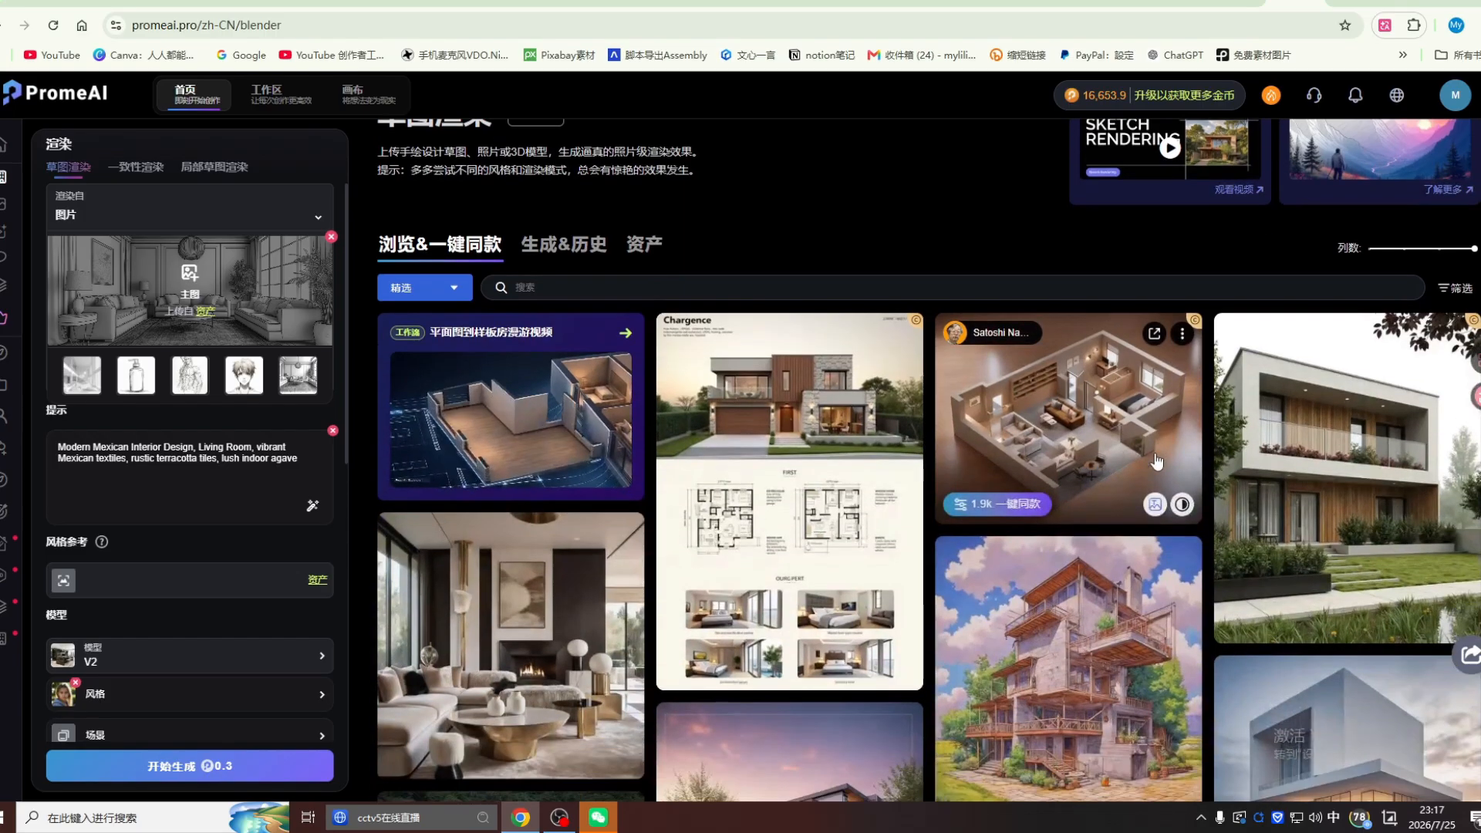
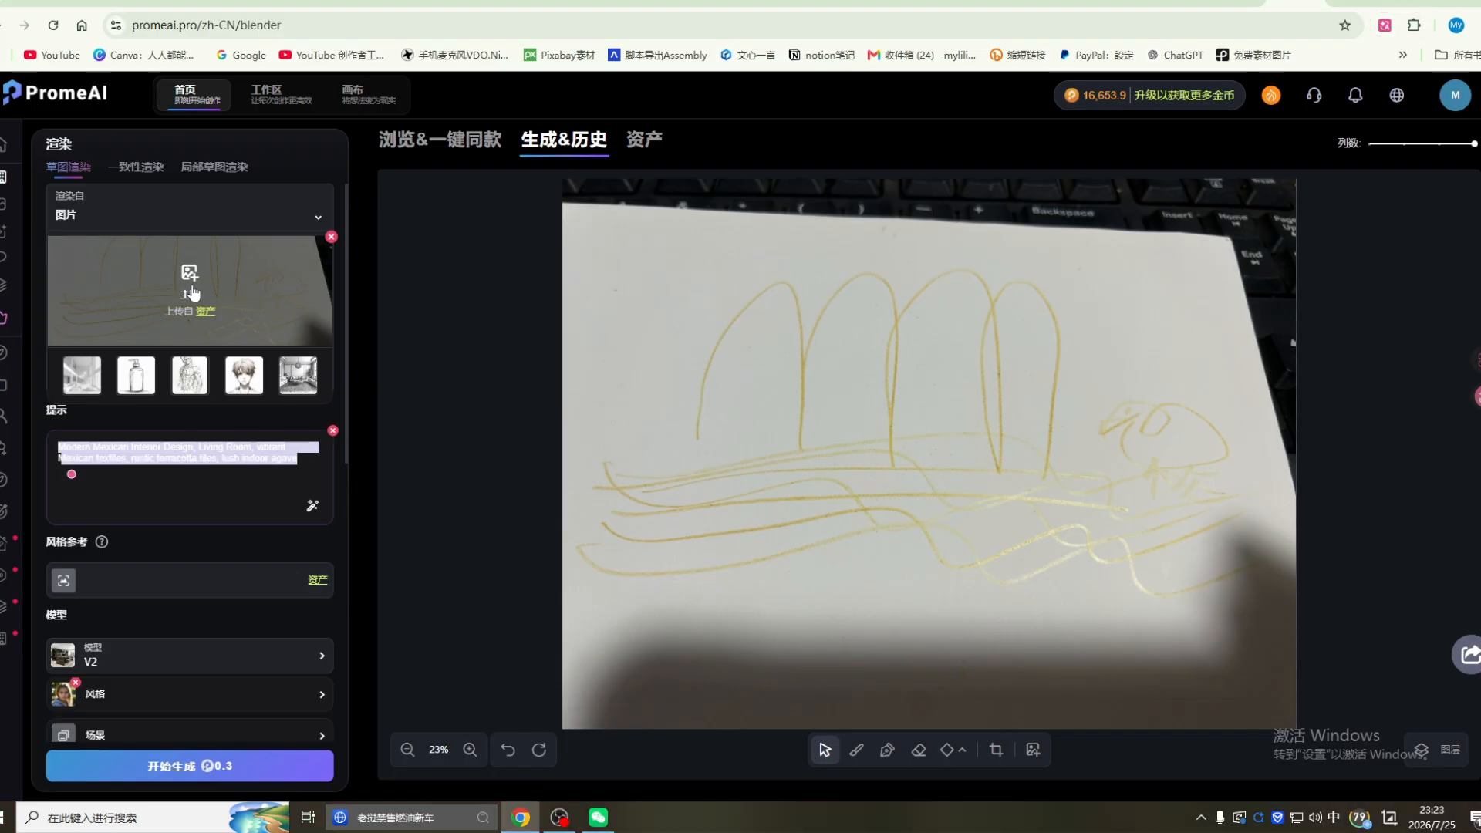
Step: Replace the example prompt with the instruction to faithfully follow the original sketch layout as a realistic natural landscape, and generate the renders
key(BackSpace)
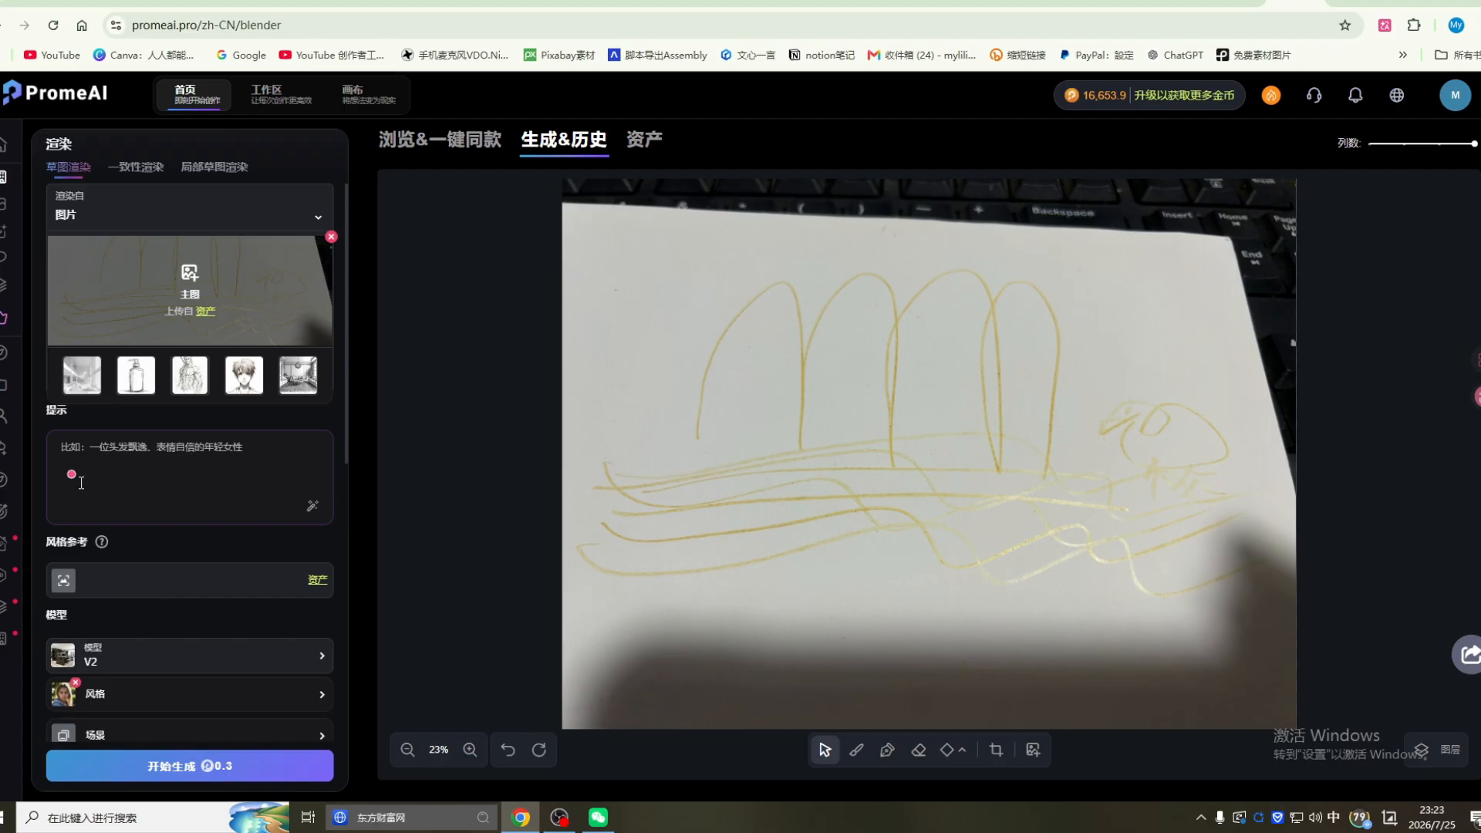
scroll(82, 451, down, 7)
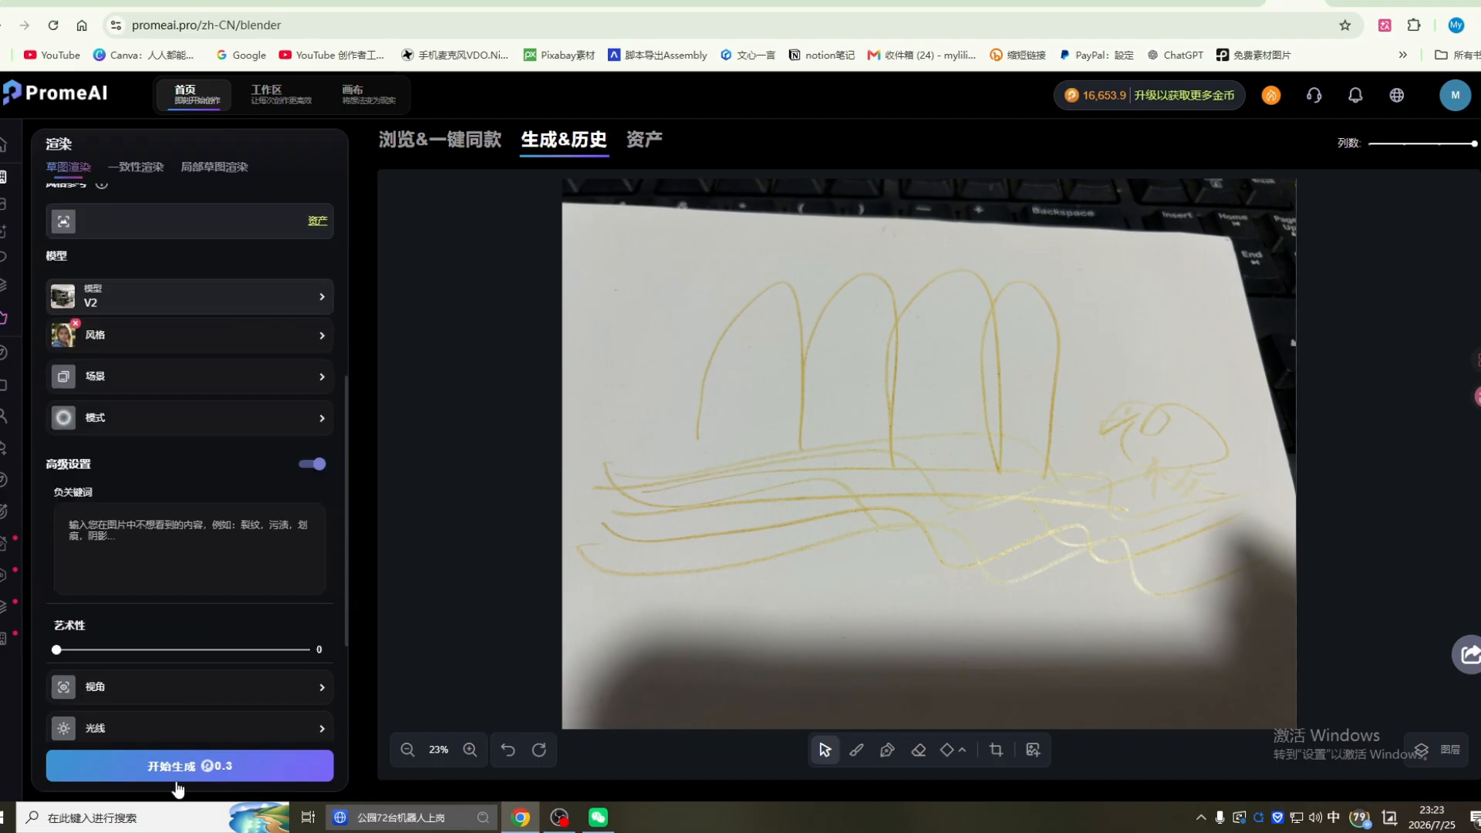
click(175, 769)
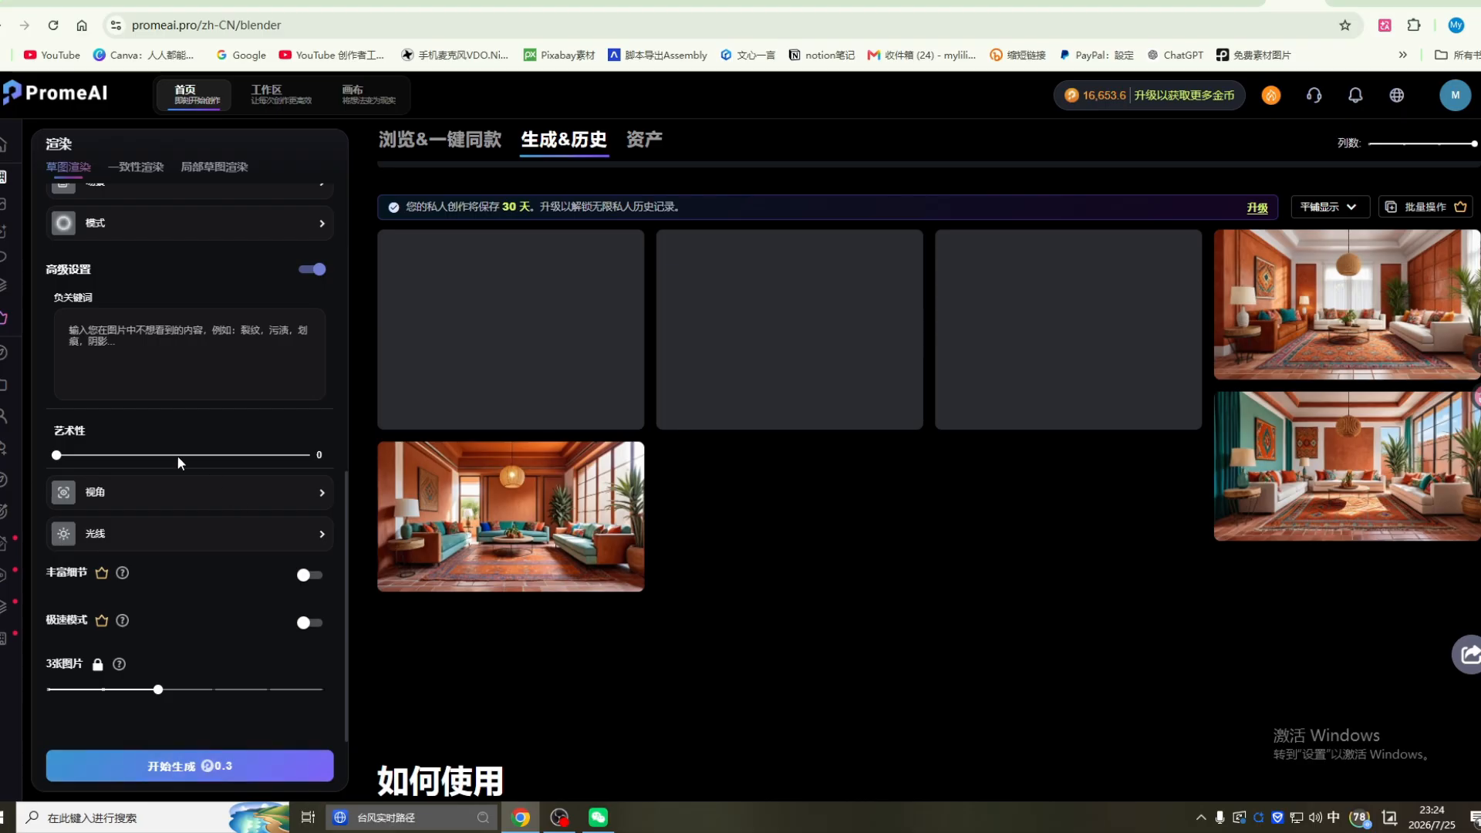
Step: Check the generated landscape renders against the uploaded hand-drawn sketch and the prompt text
scroll(178, 455, up, 2)
mouse_move(534, 337)
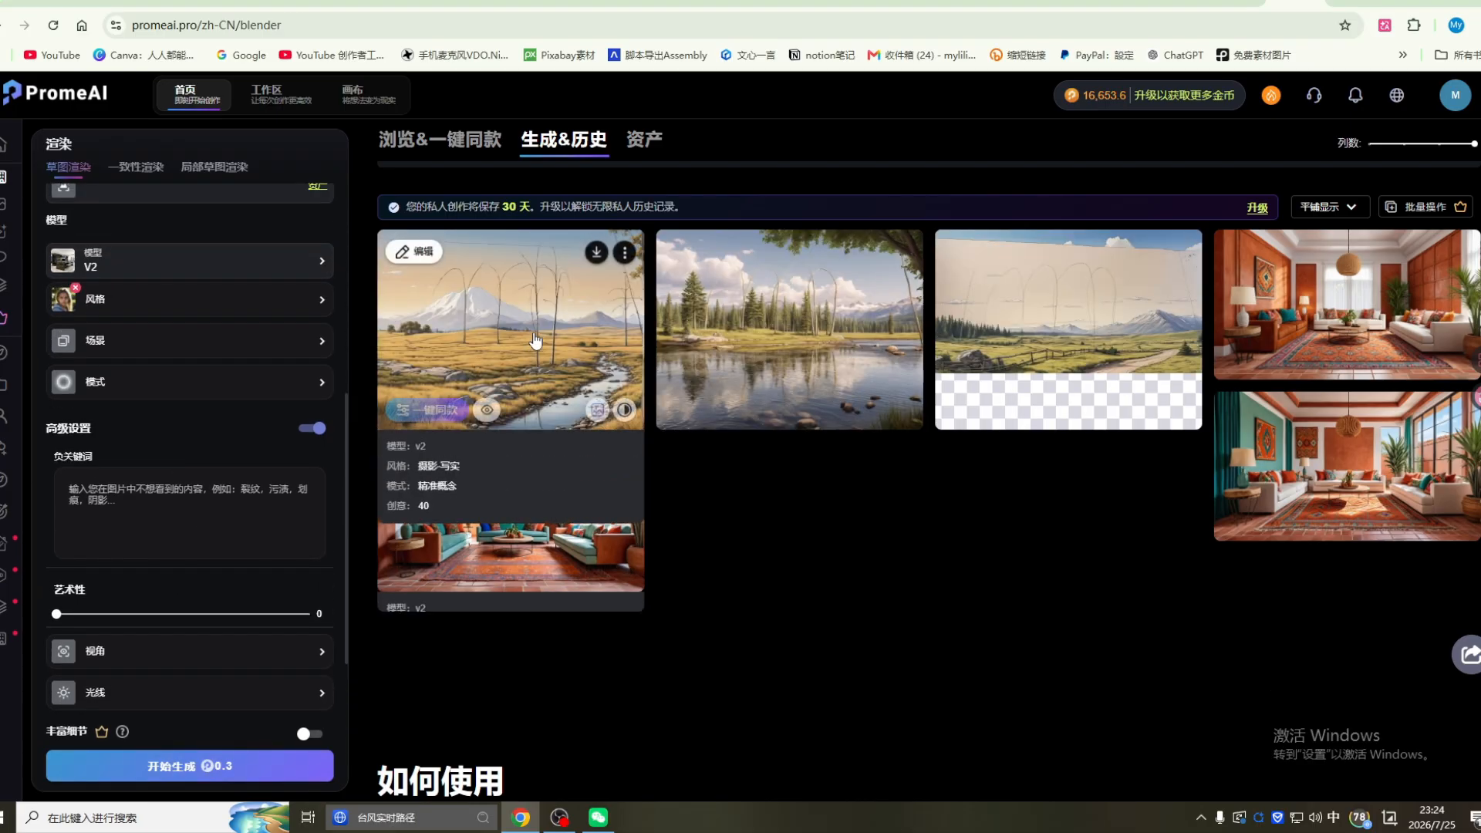
scroll(551, 398, up, 5)
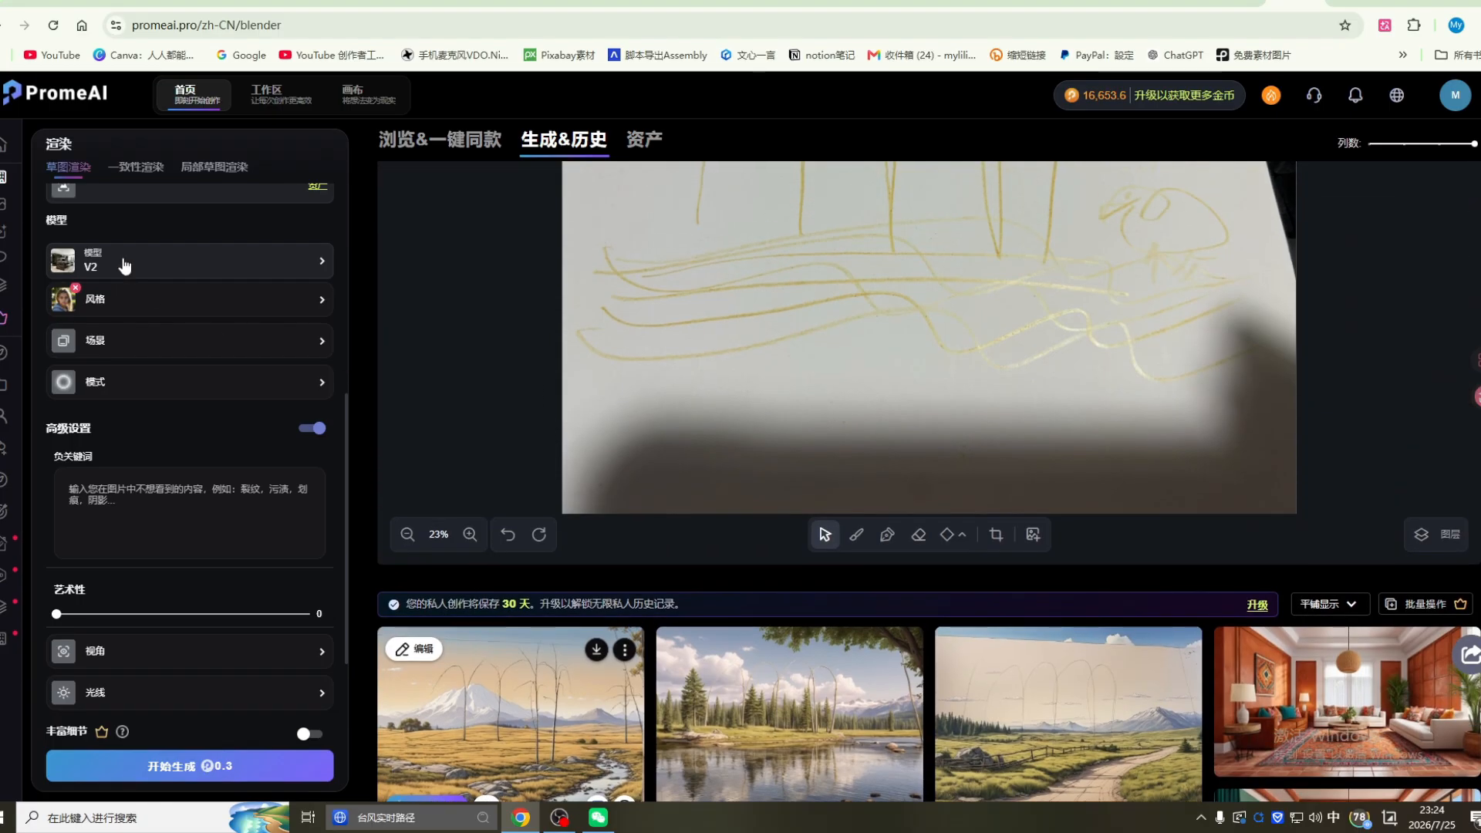
scroll(123, 294, up, 6)
scroll(865, 324, up, 3)
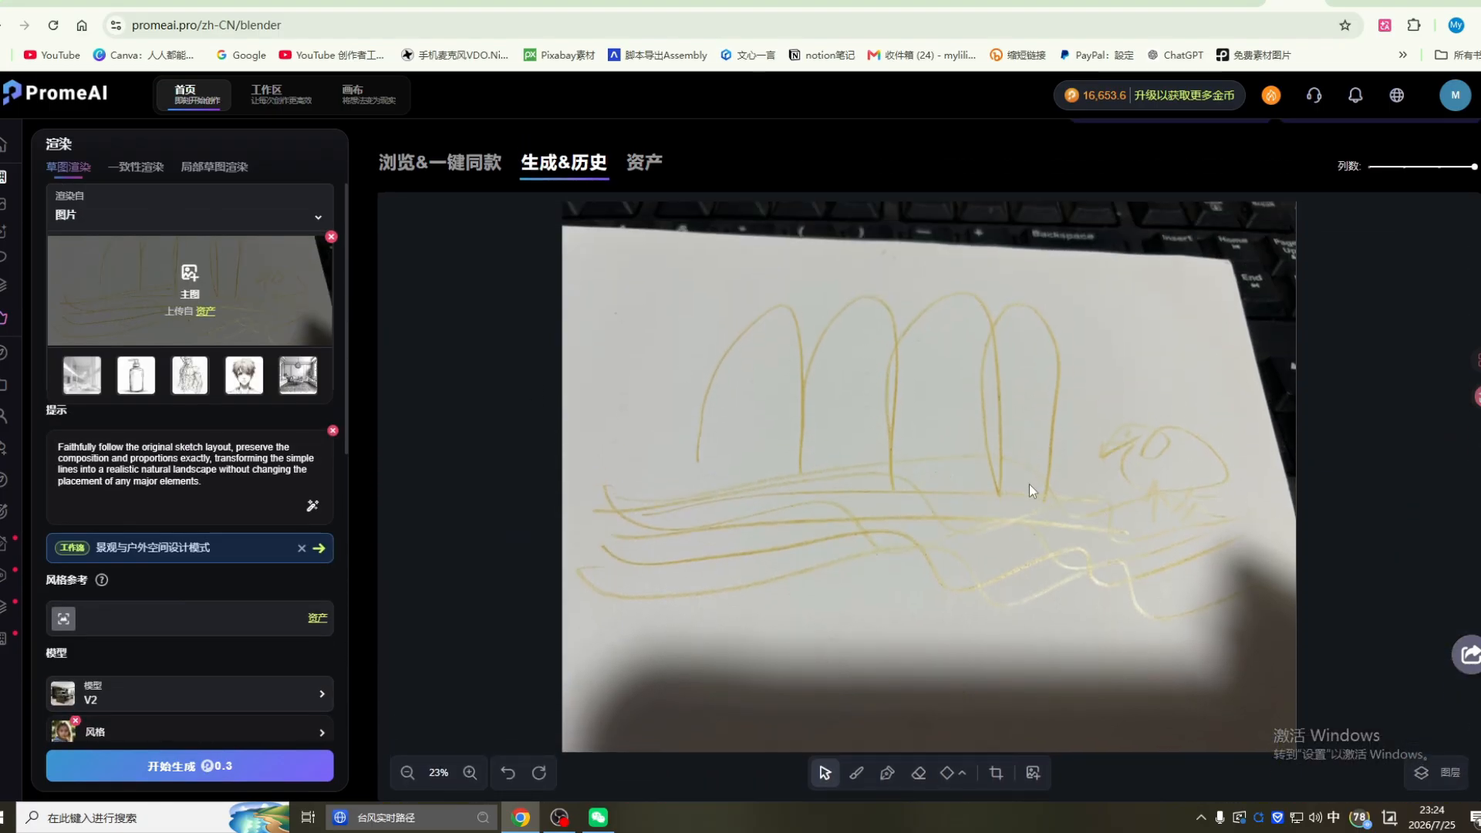
scroll(1099, 456, down, 7)
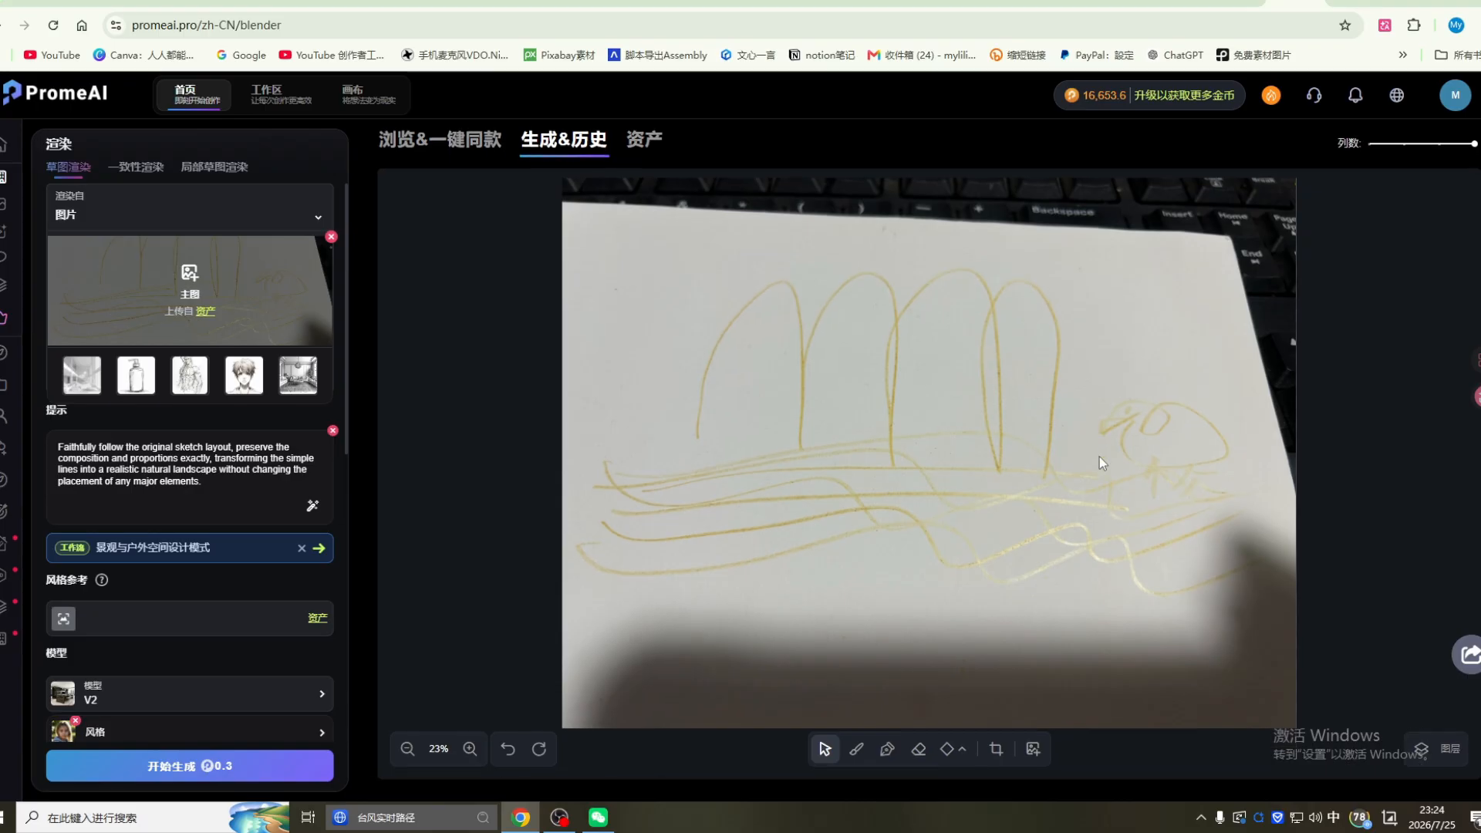
Step: Browse the three landscape renders at enlarged size, going back and forth between the mountain, lake and dirt-road versions, and close the viewer
click(575, 438)
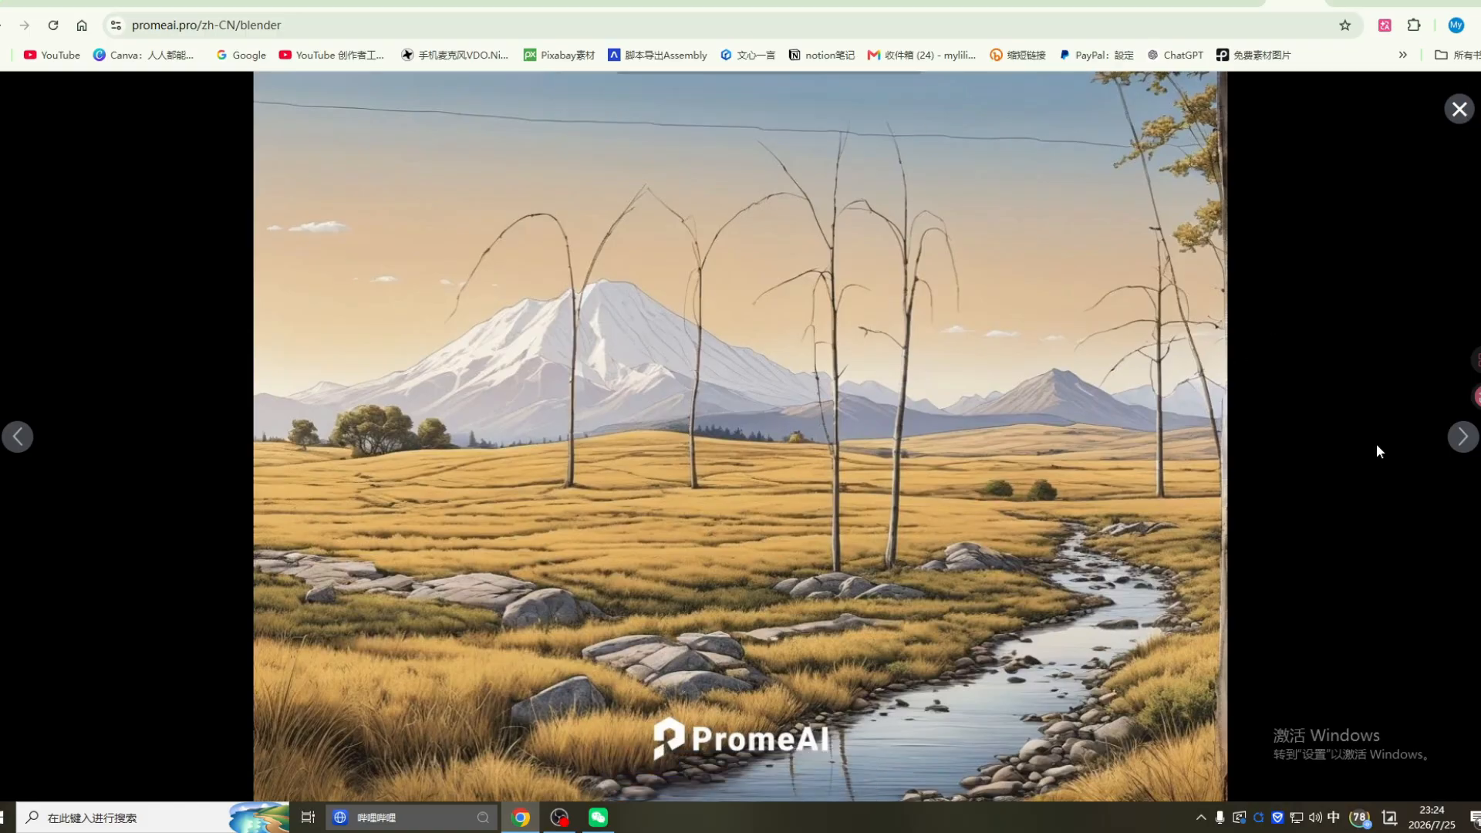
click(1463, 438)
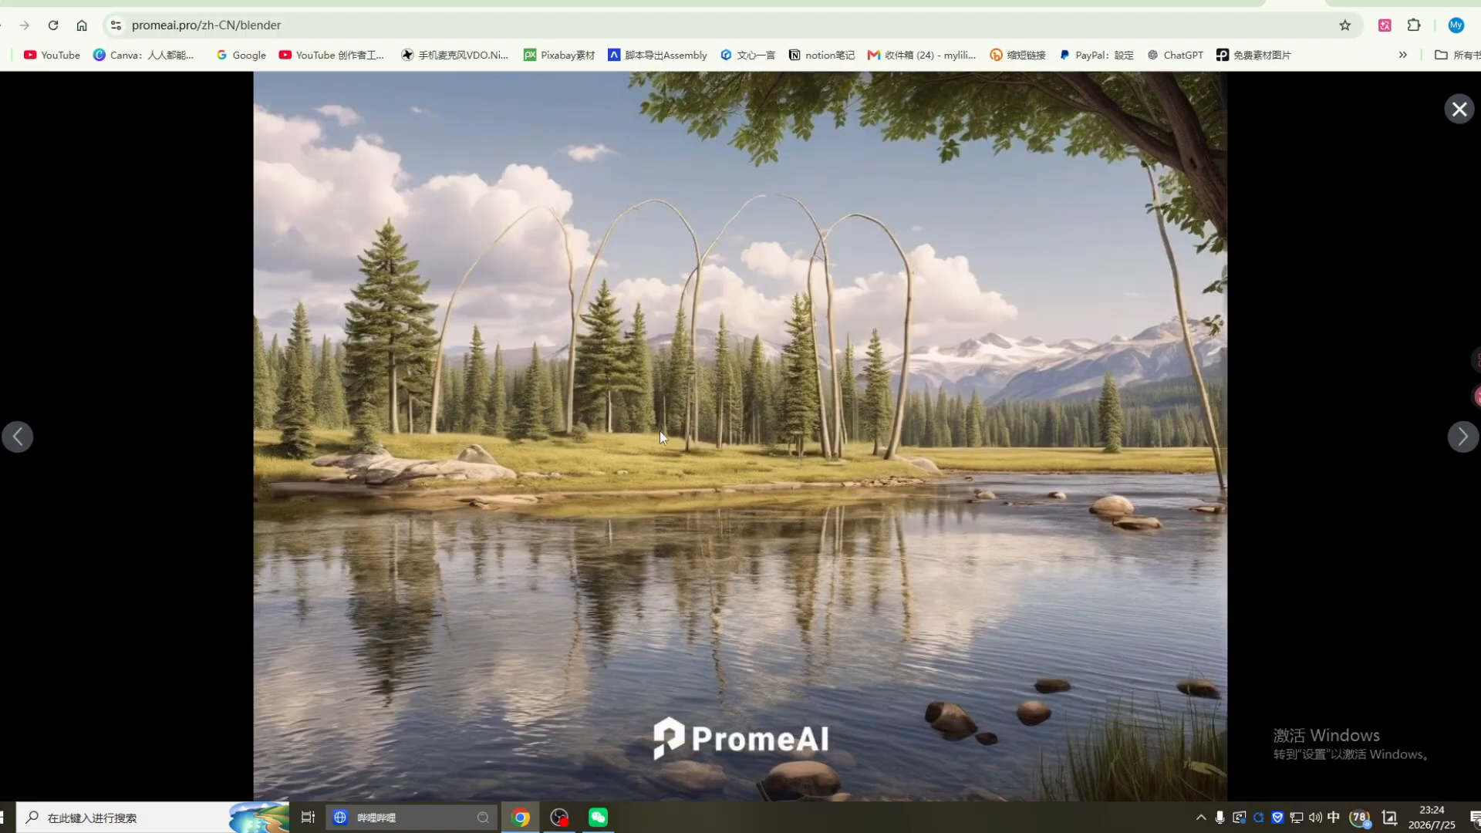
click(1464, 438)
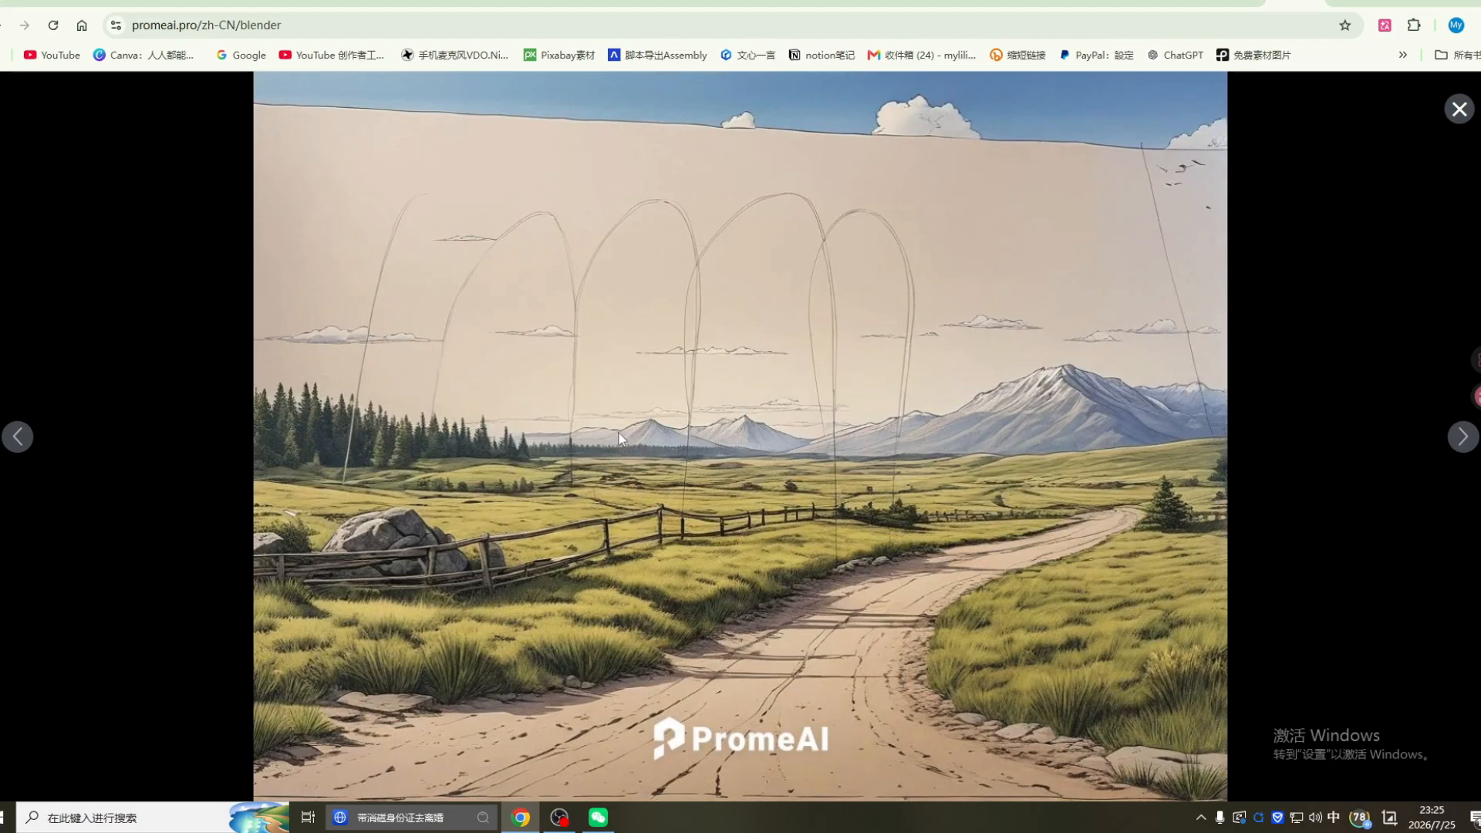
click(17, 441)
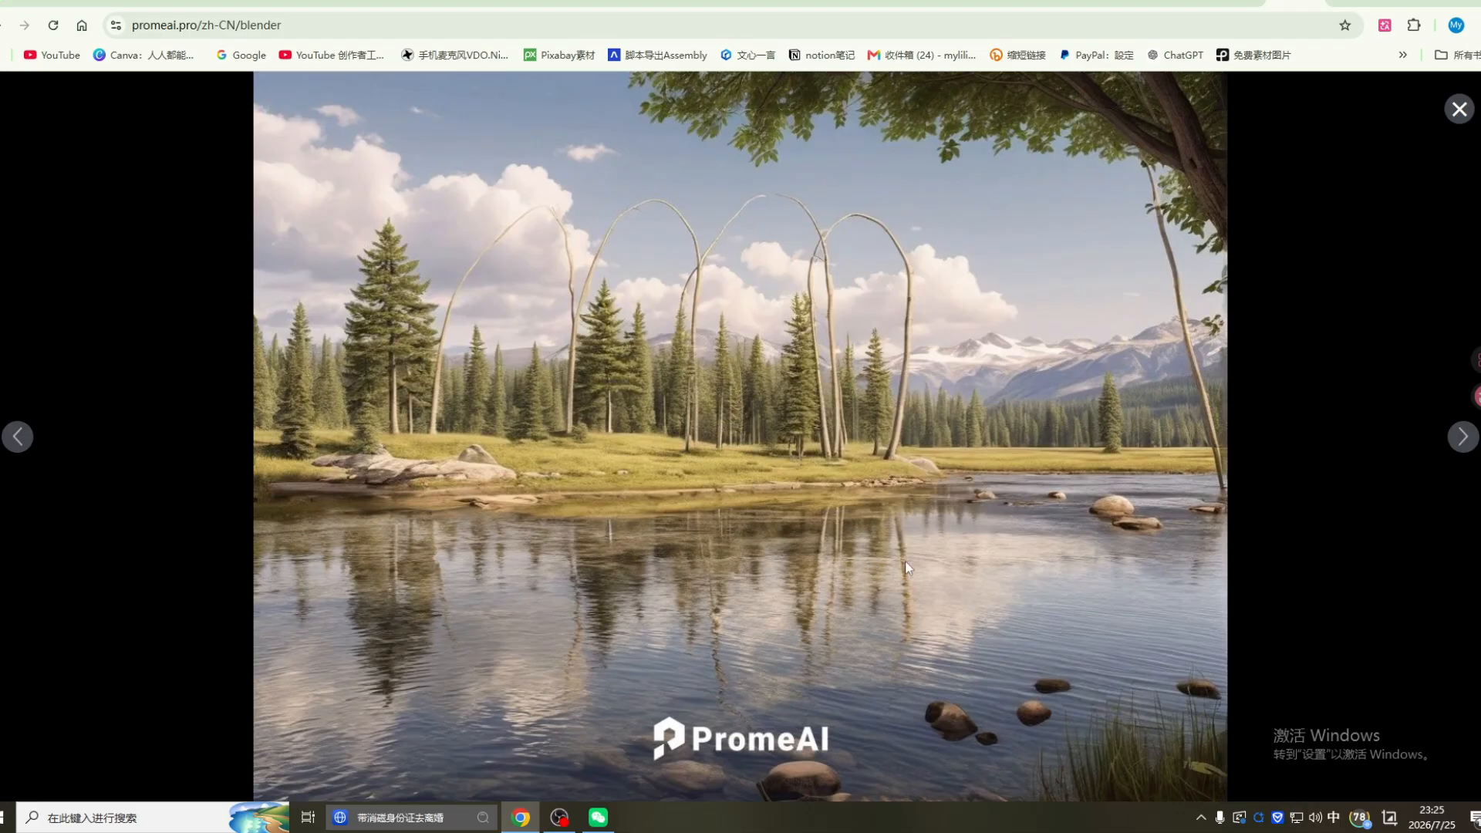
click(25, 440)
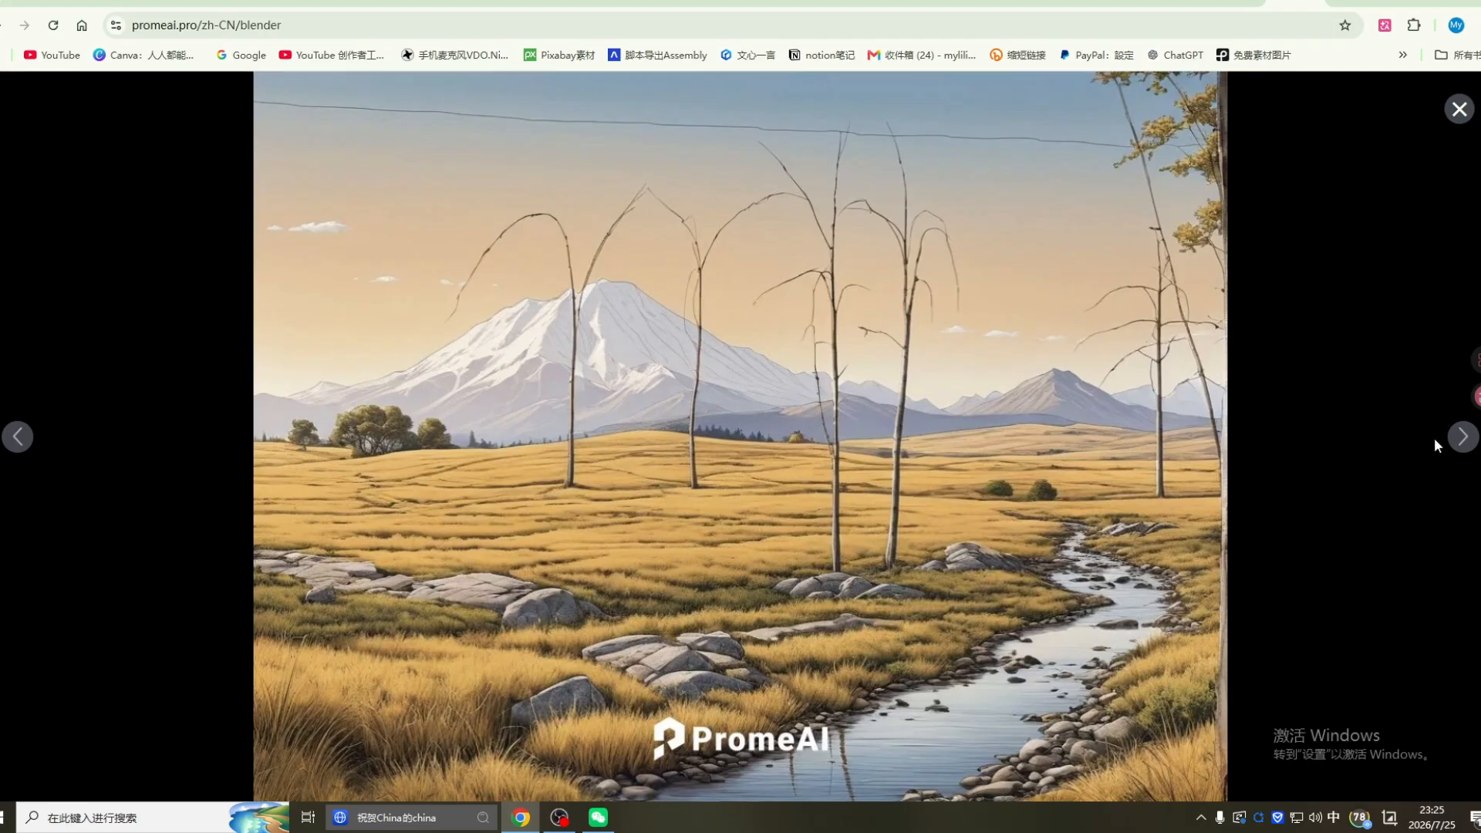
click(1460, 436)
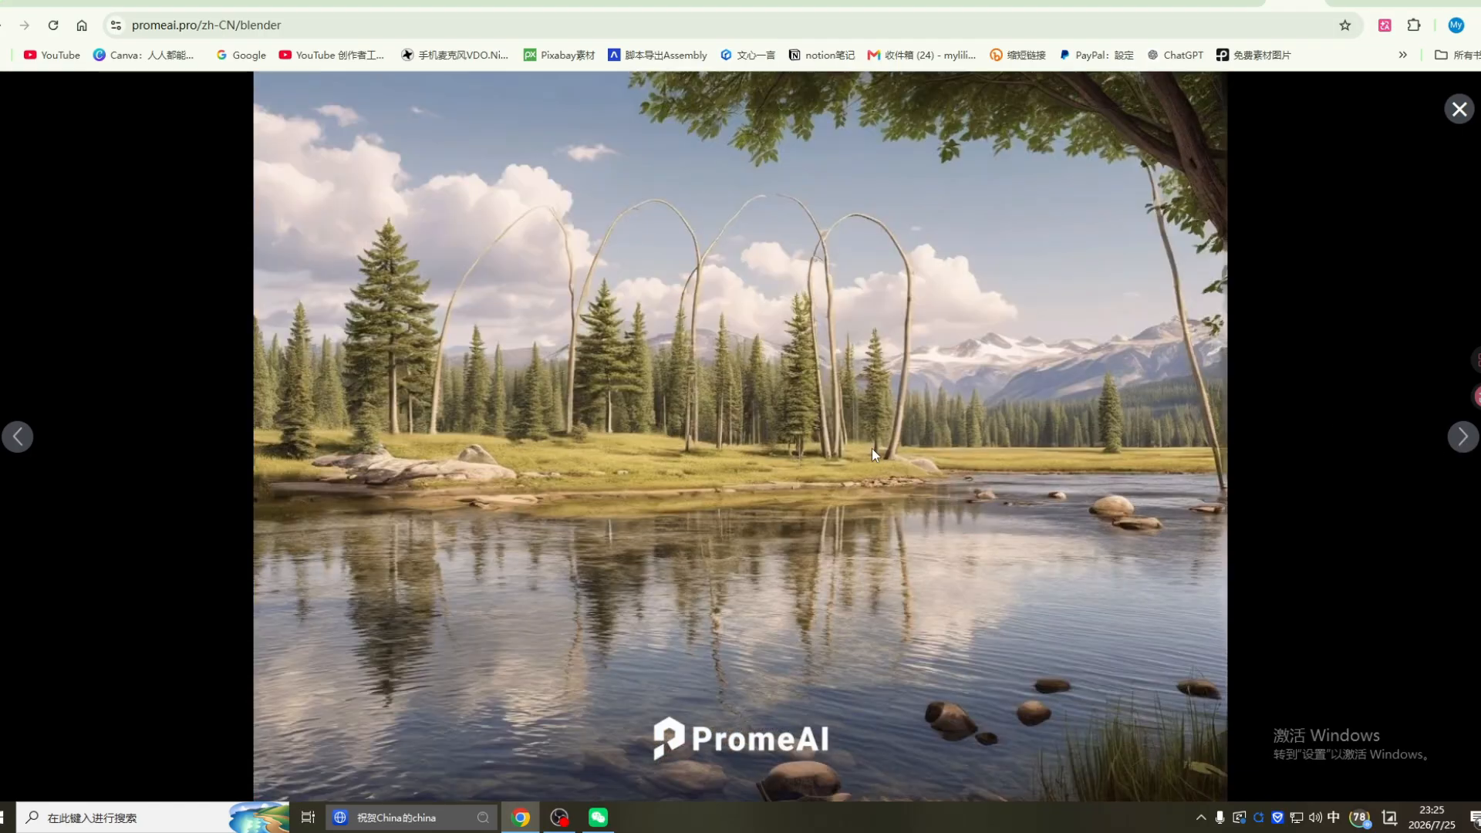
click(1453, 114)
Step: View the earlier Mexican-style living room renders enlarged, and compare the landscape renders in the history with the source sketch
click(1318, 387)
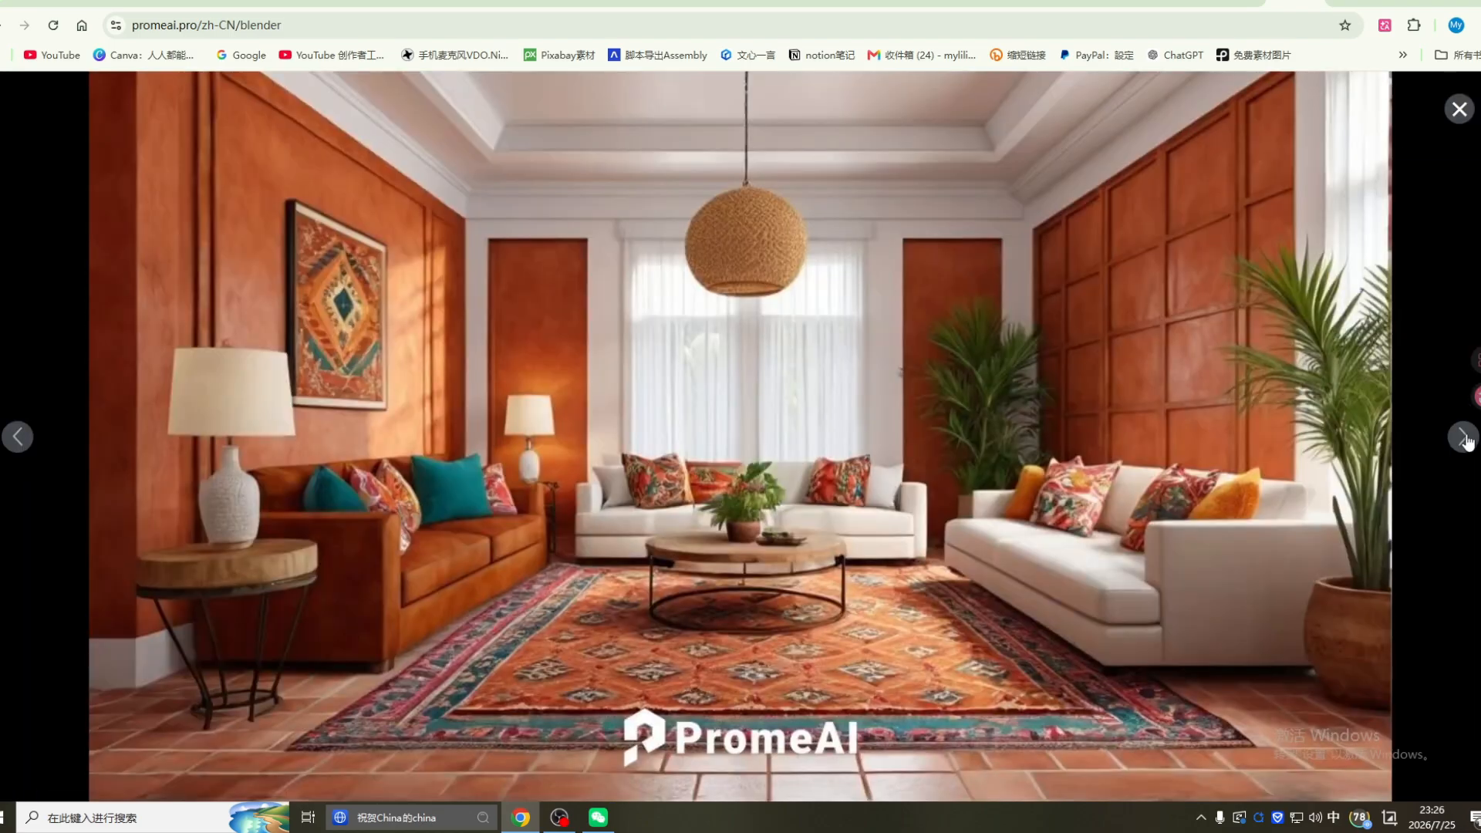
click(1464, 438)
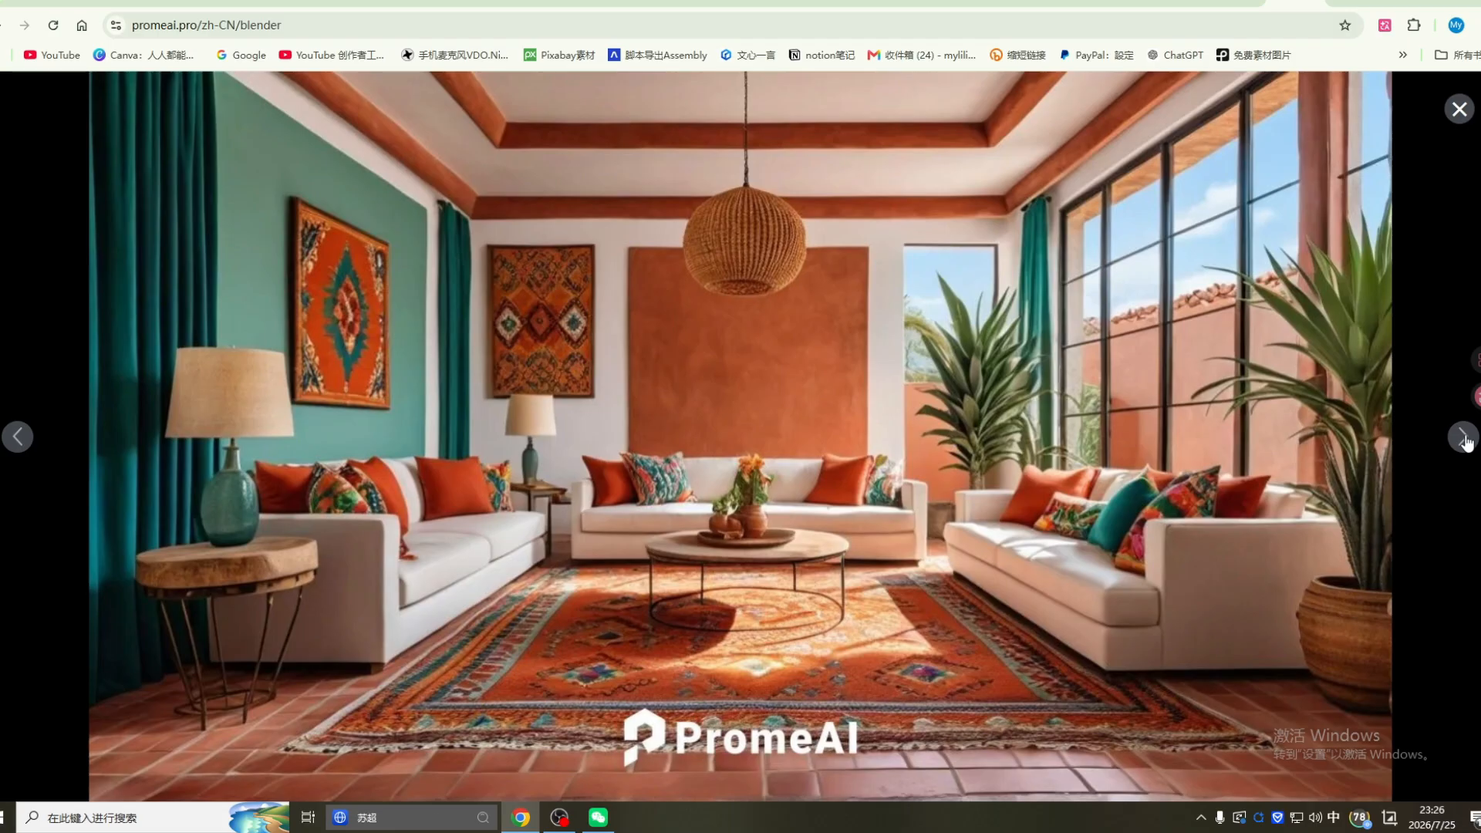
scroll(682, 609, up, 3)
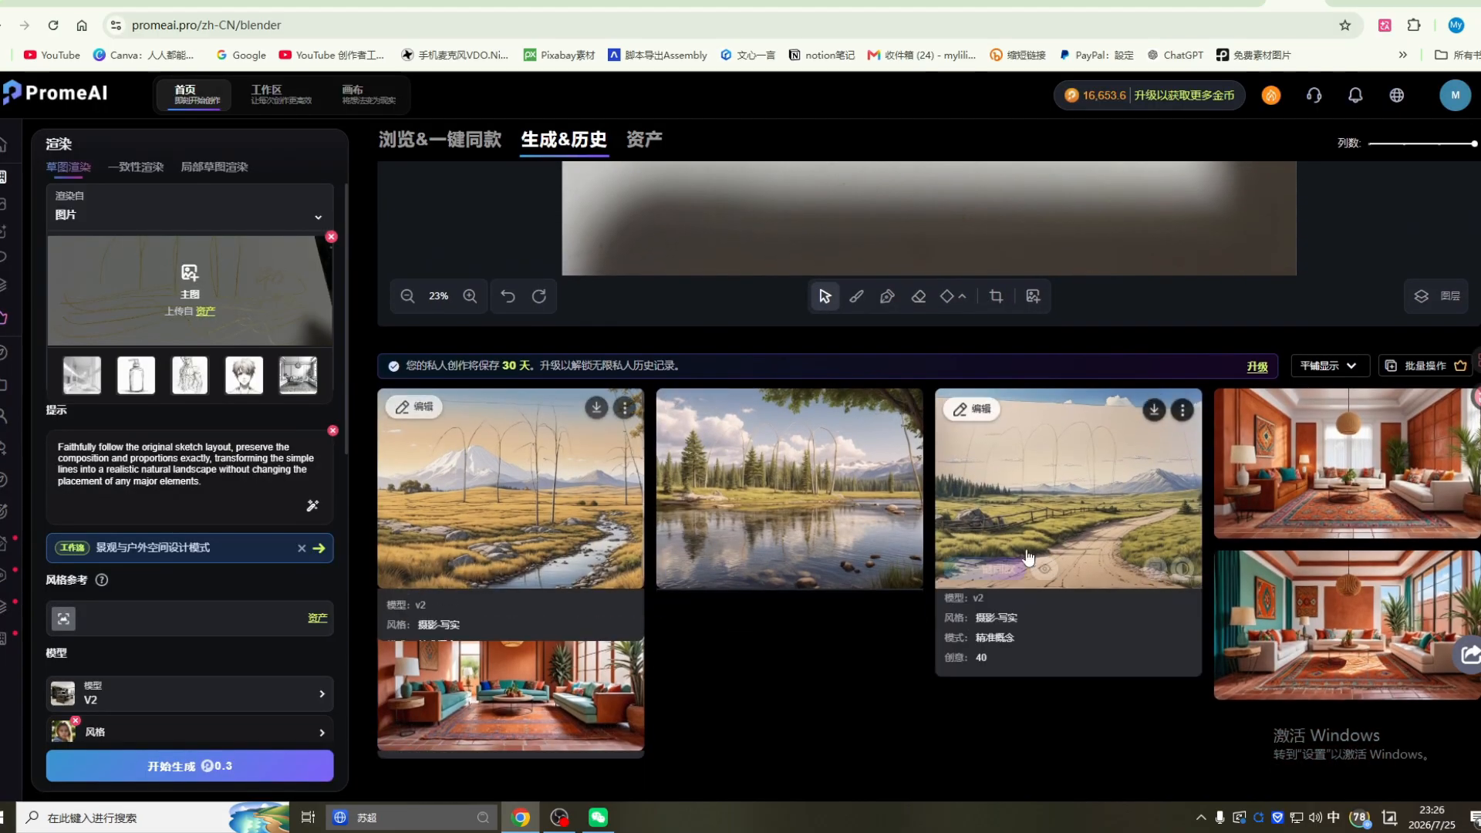
scroll(995, 554, up, 5)
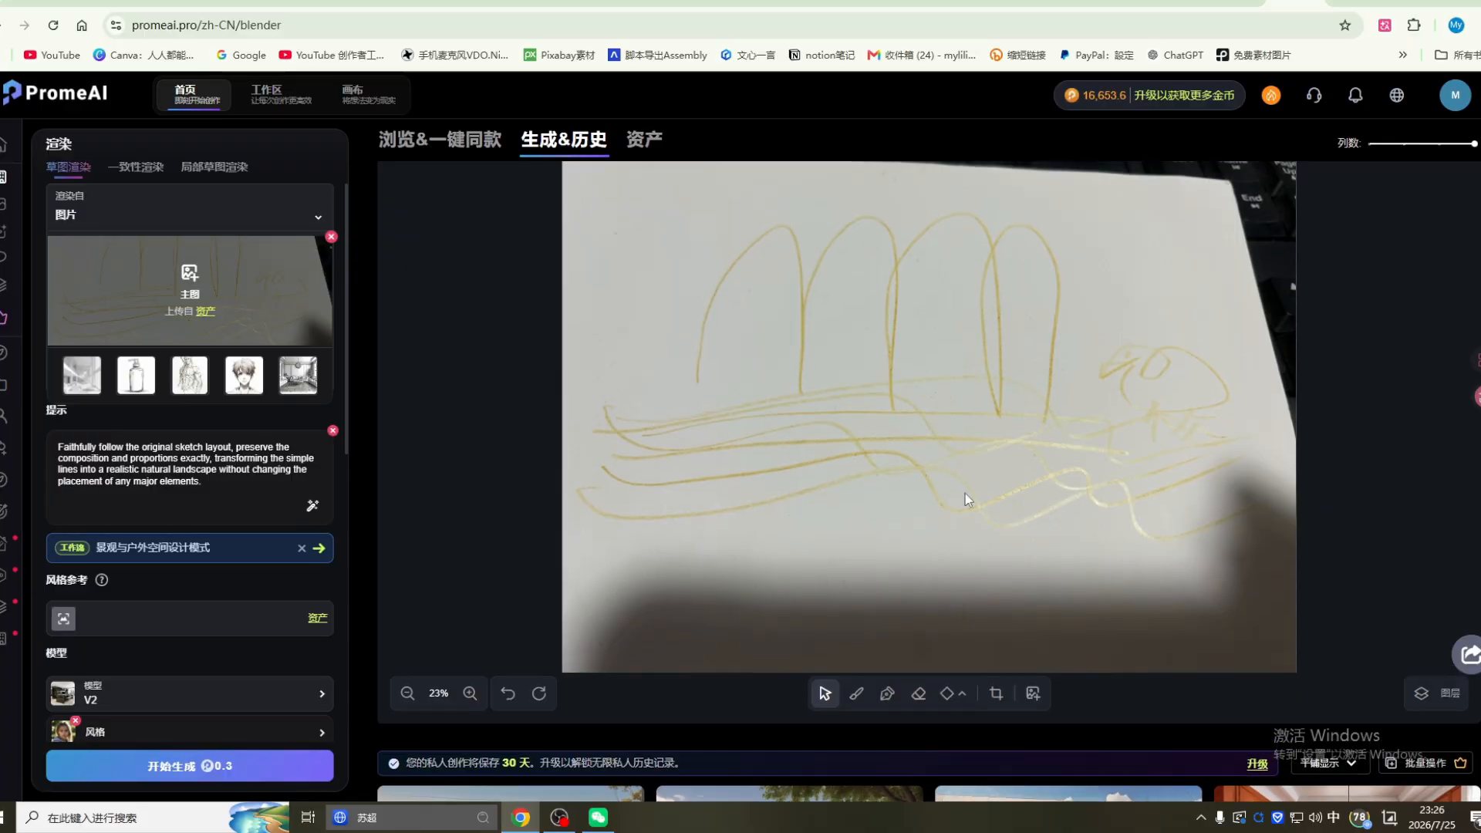
scroll(965, 493, down, 5)
mouse_move(1026, 516)
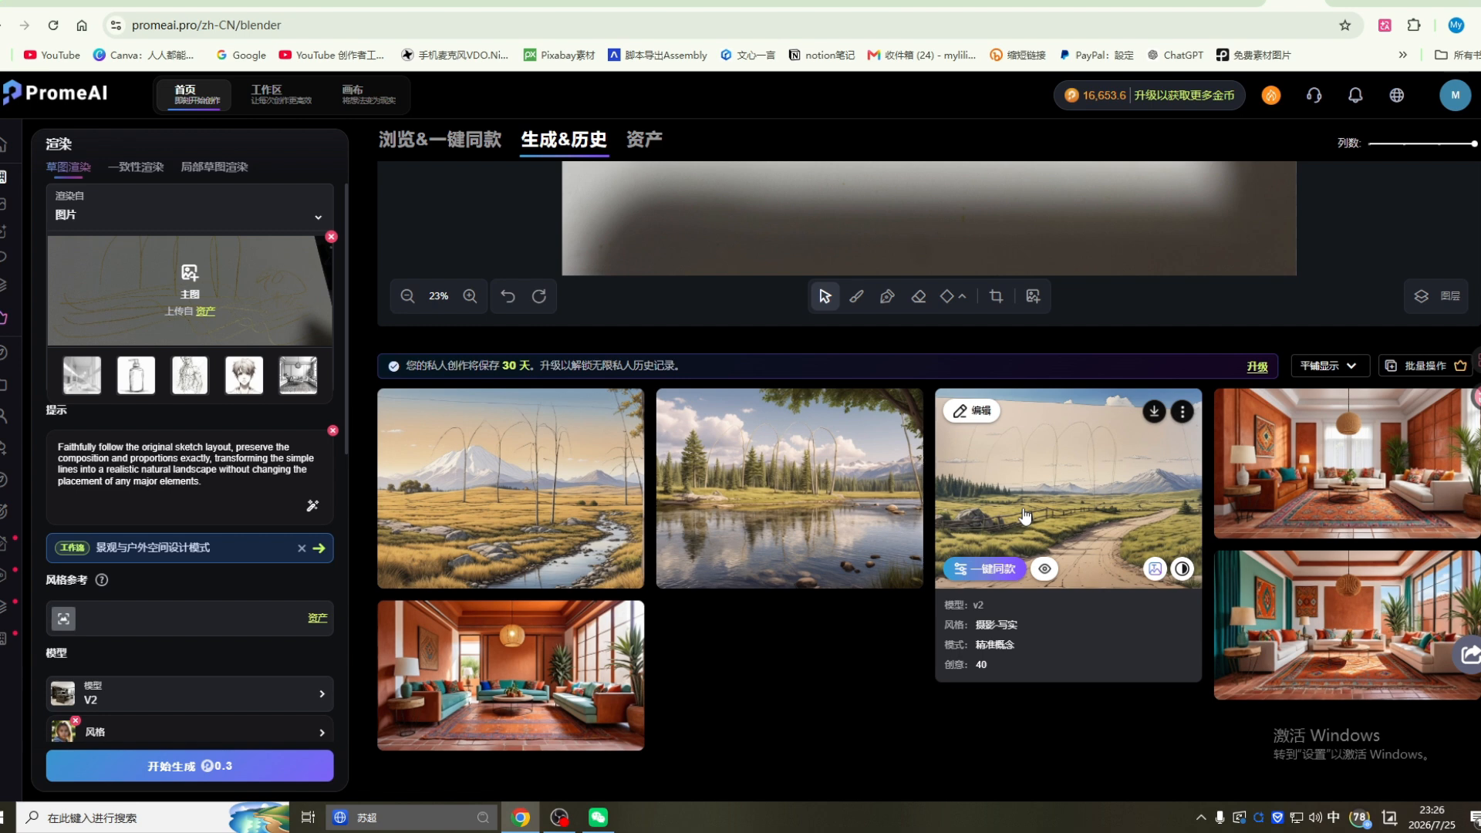
scroll(1034, 510, up, 3)
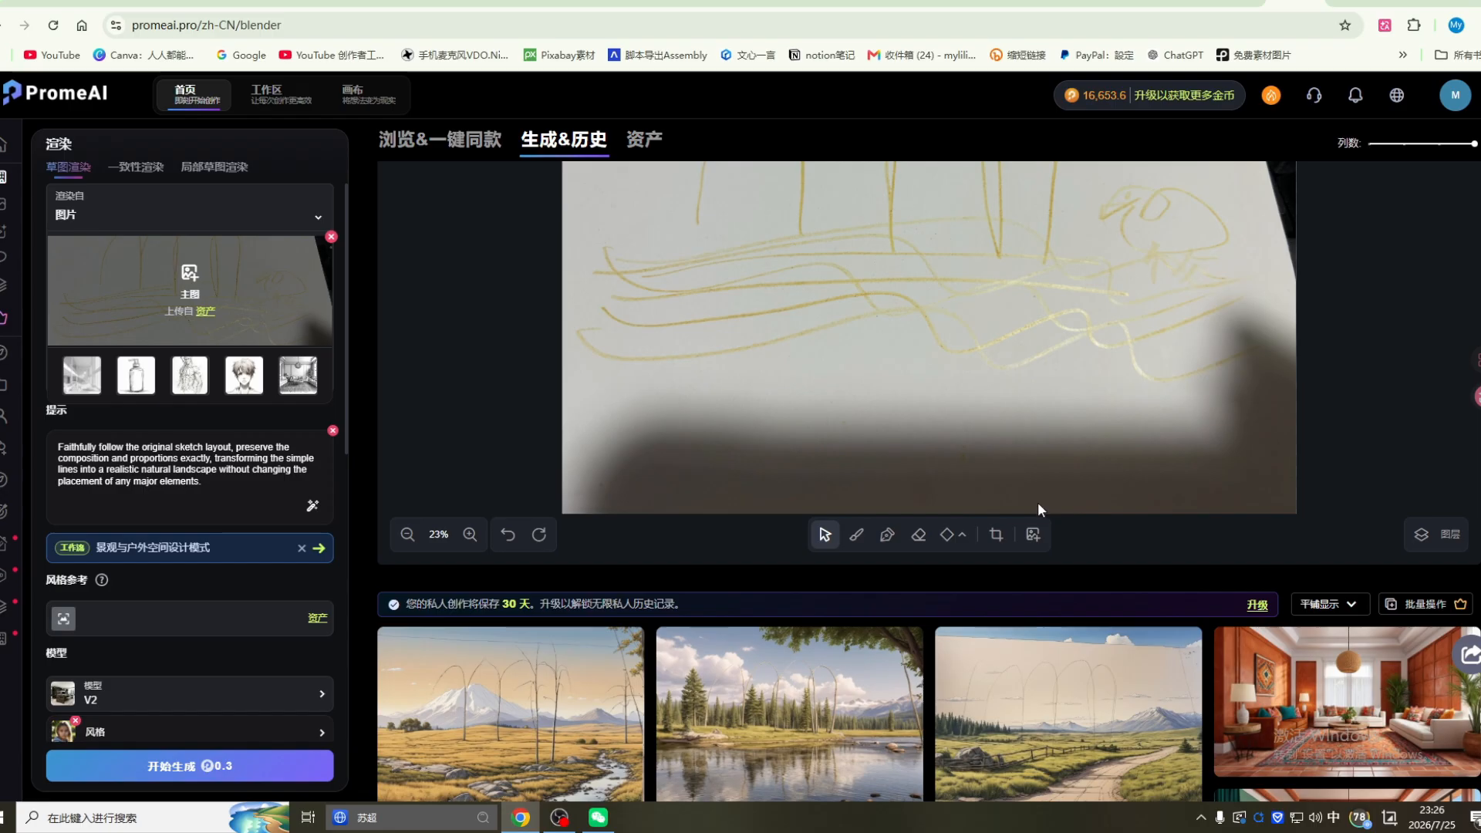
Step: Examine the three landscape renders and the earlier living room renders in the history against the uploaded hand-drawn sketch
scroll(1039, 503, down, 2)
mouse_move(854, 511)
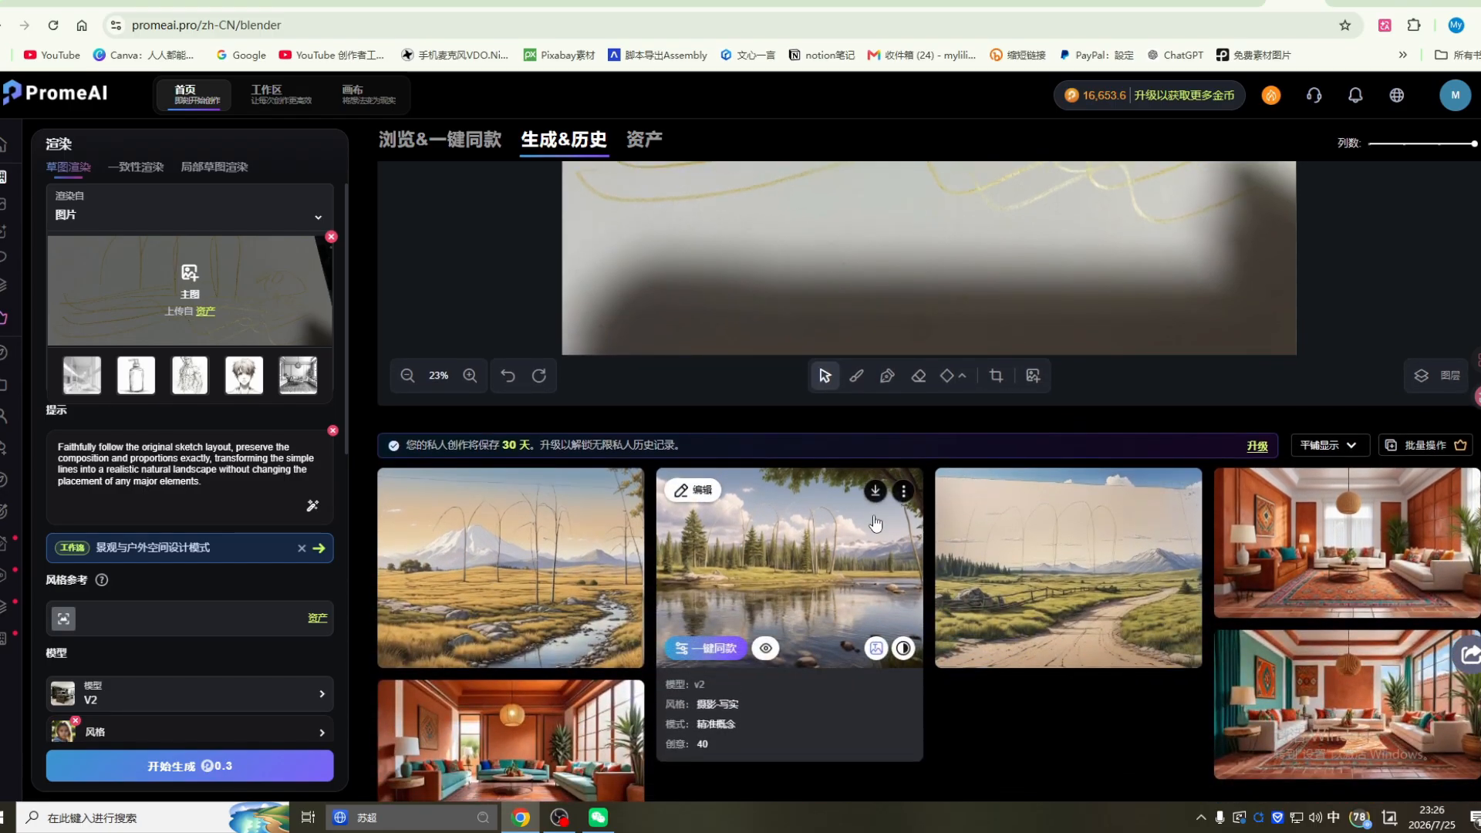
mouse_move(521, 530)
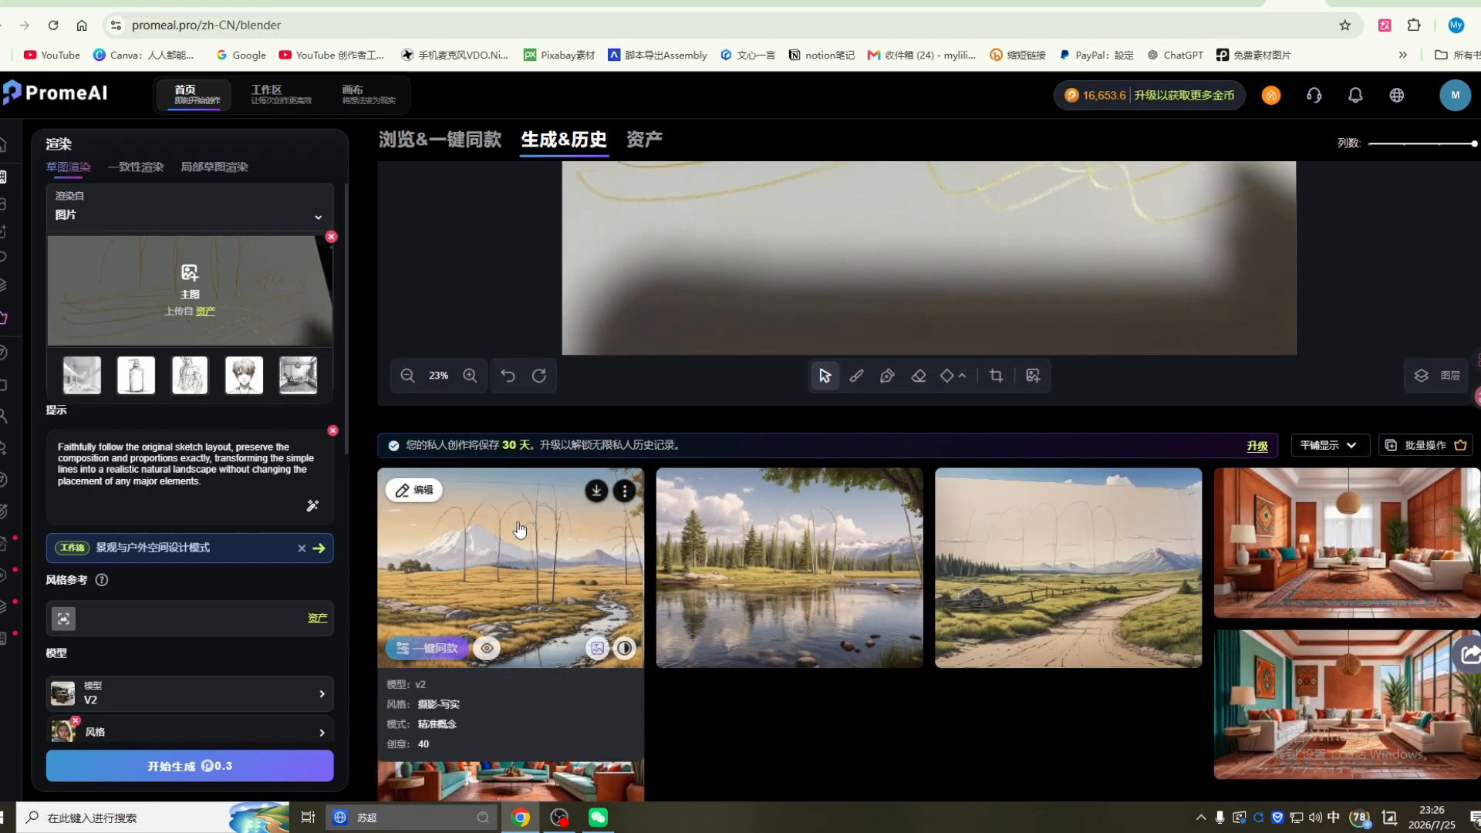
mouse_move(764, 502)
scroll(764, 502, down, 1)
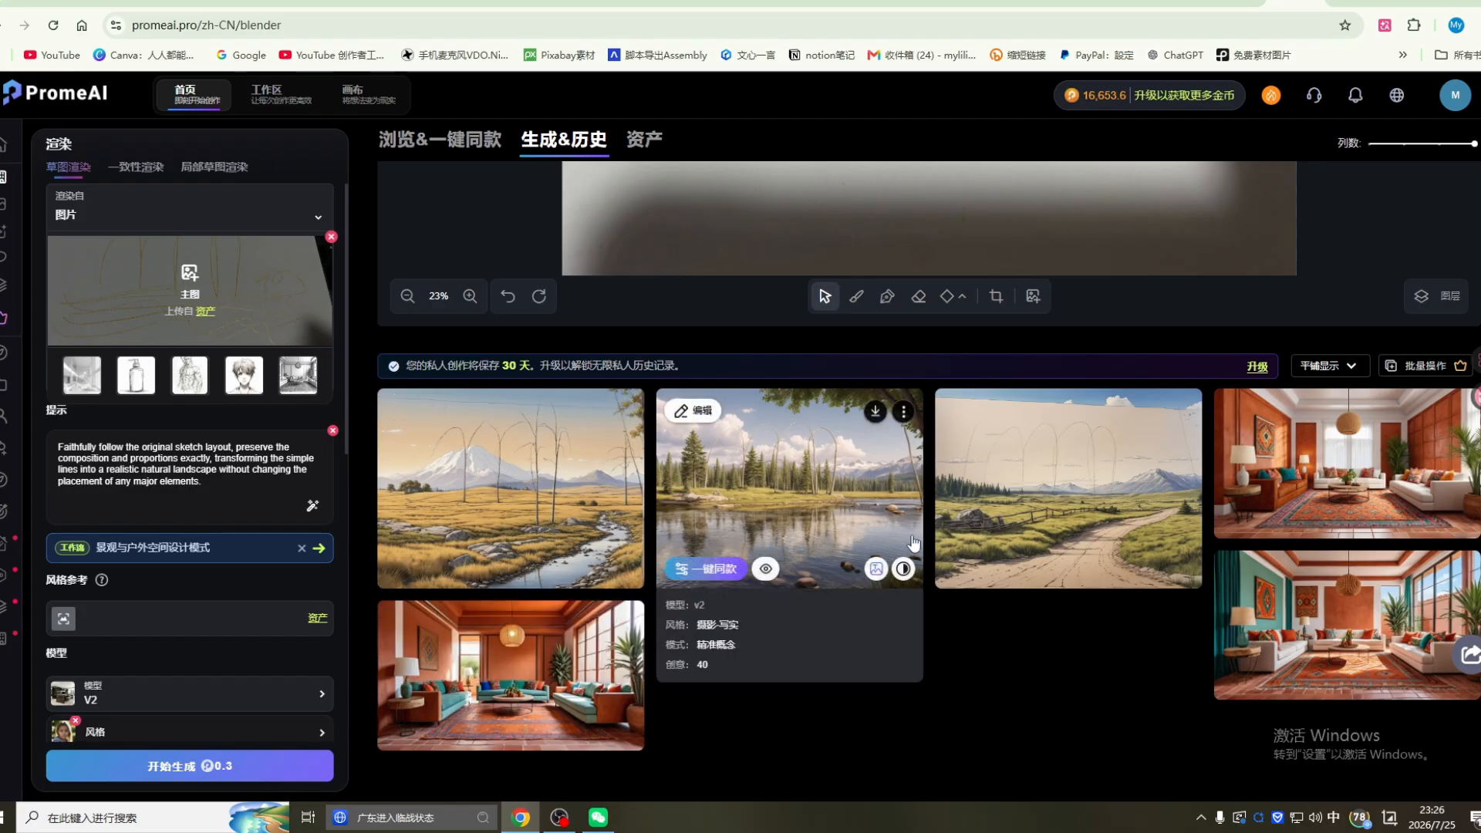
scroll(913, 542, down, 1)
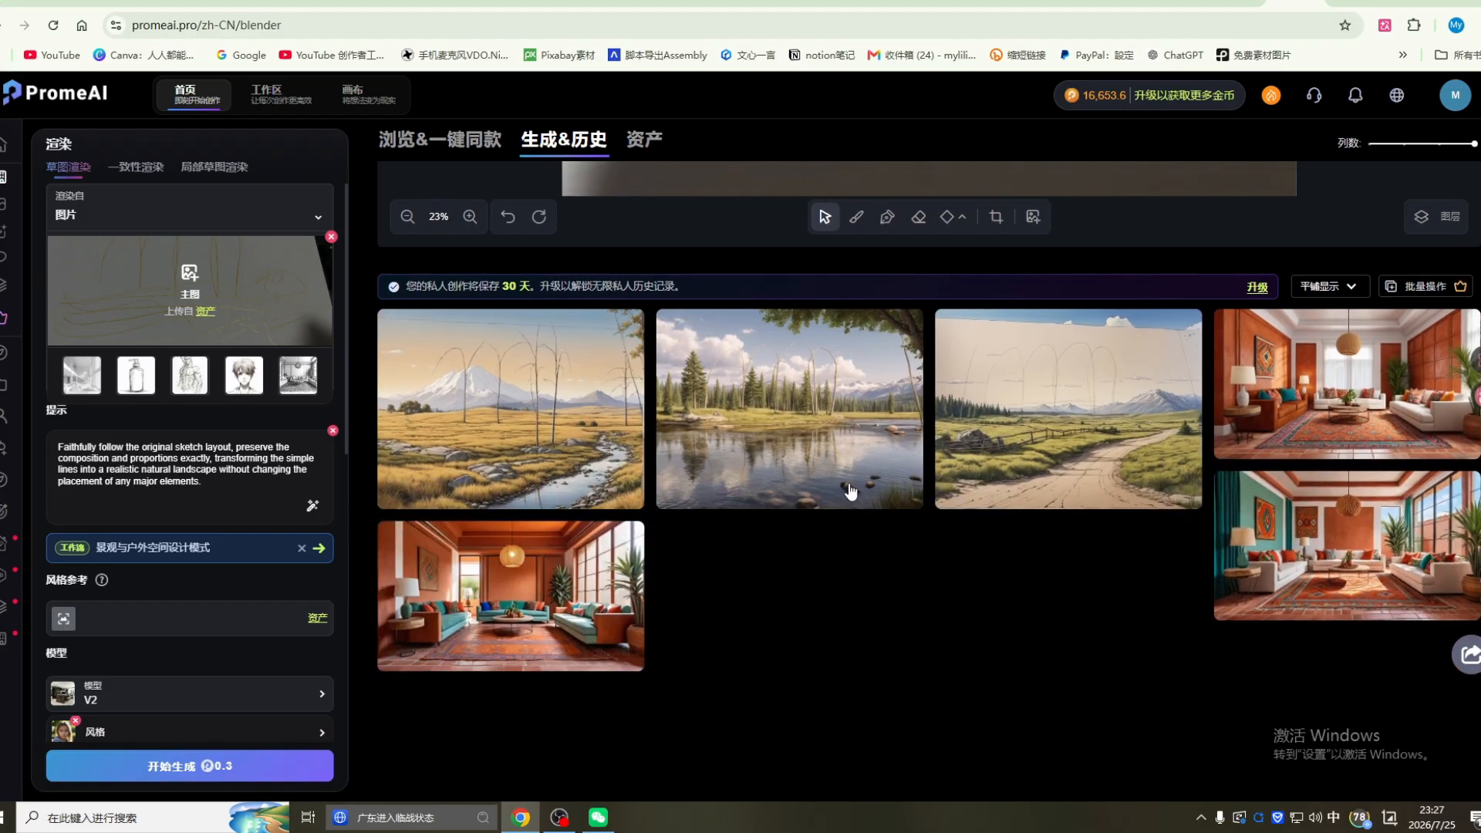
scroll(909, 460, down, 1)
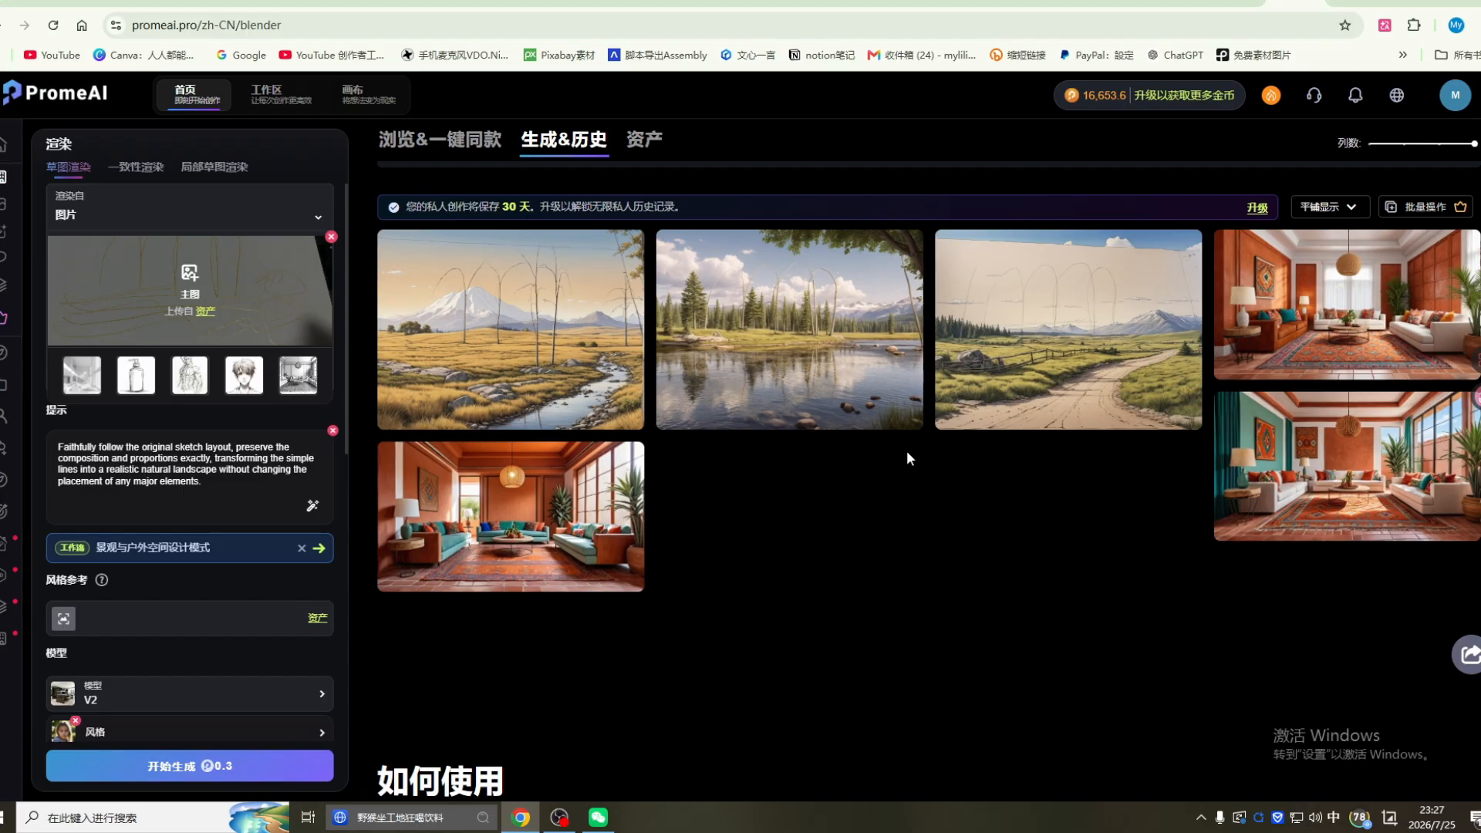
scroll(872, 475, down, 2)
scroll(872, 475, up, 12)
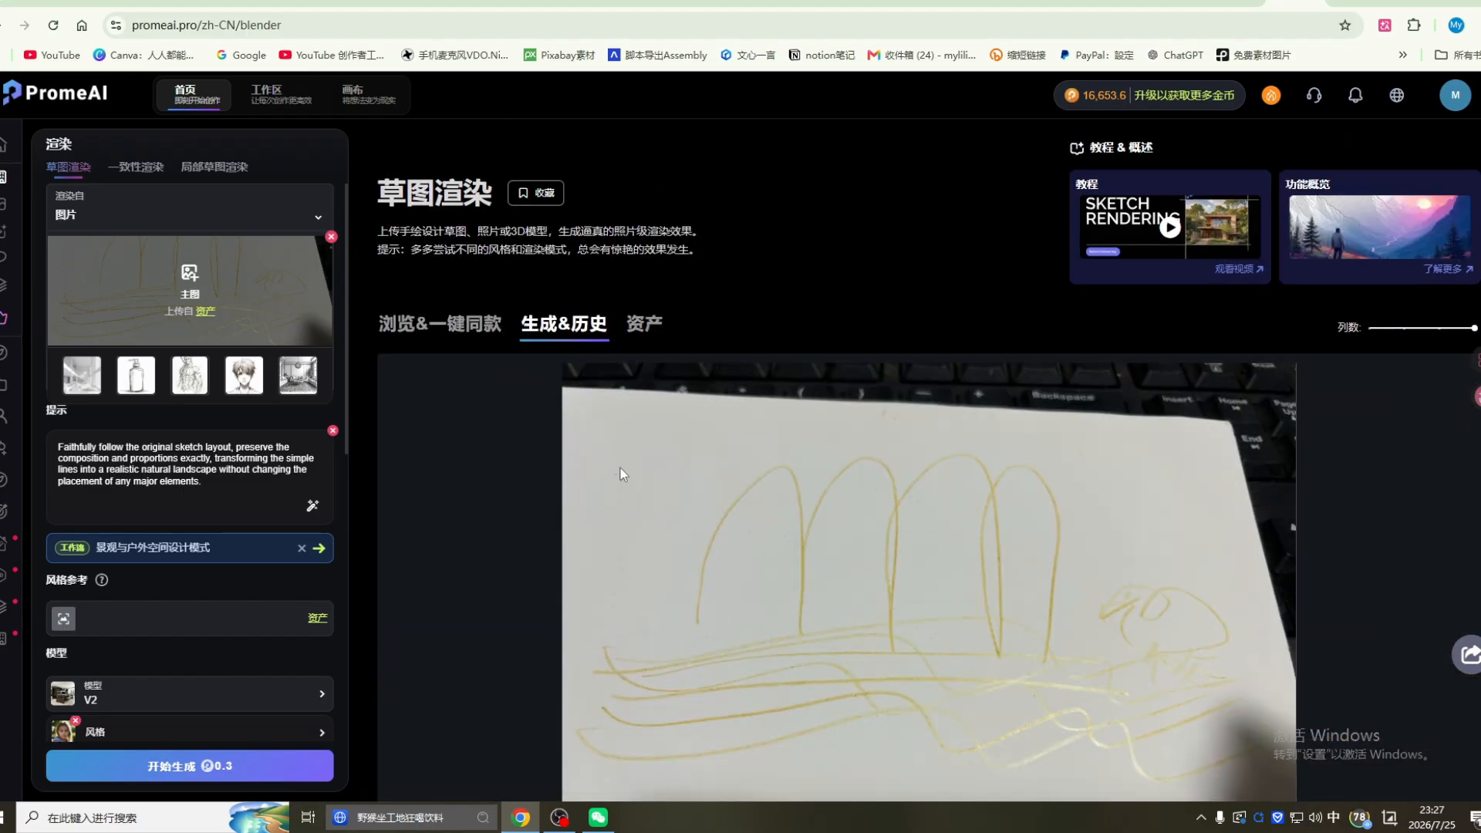
Step: Browse the 浏览&一键同款 gallery of the 草图渲染 tool for example renders and their one-click reuse option
click(440, 324)
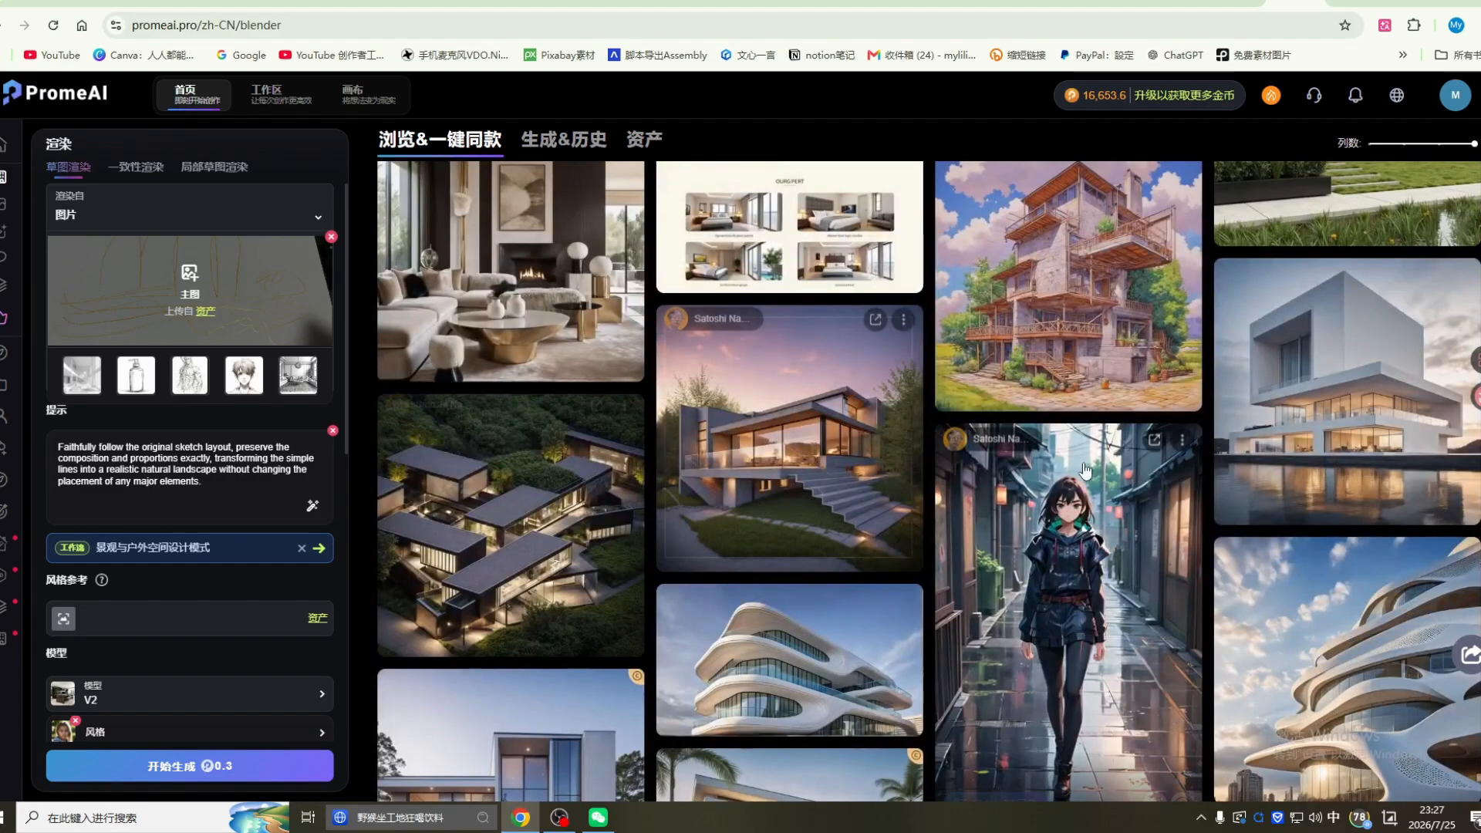
scroll(1080, 494, down, 4)
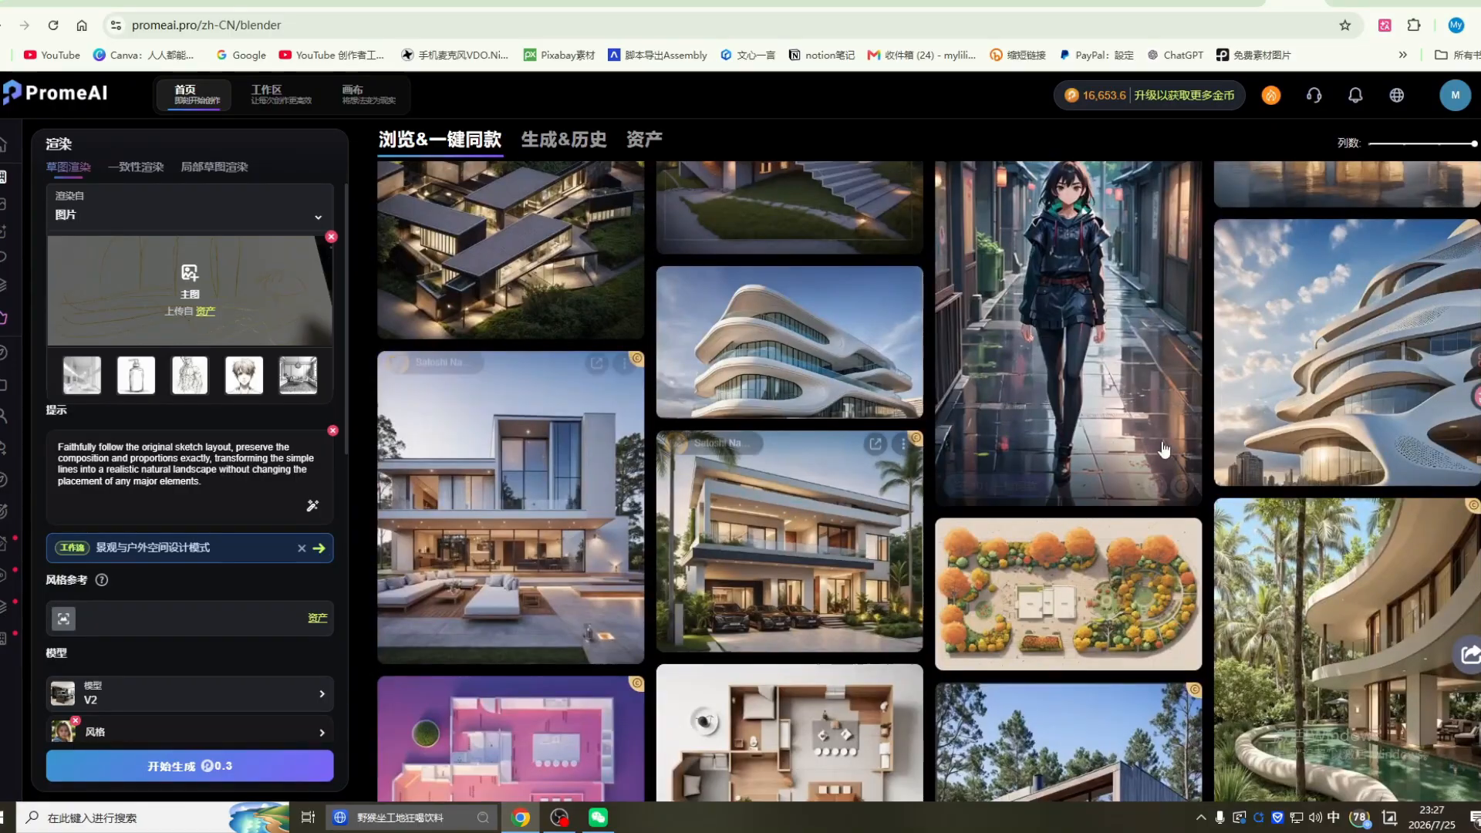
scroll(1165, 450, down, 4)
scroll(1293, 450, down, 3)
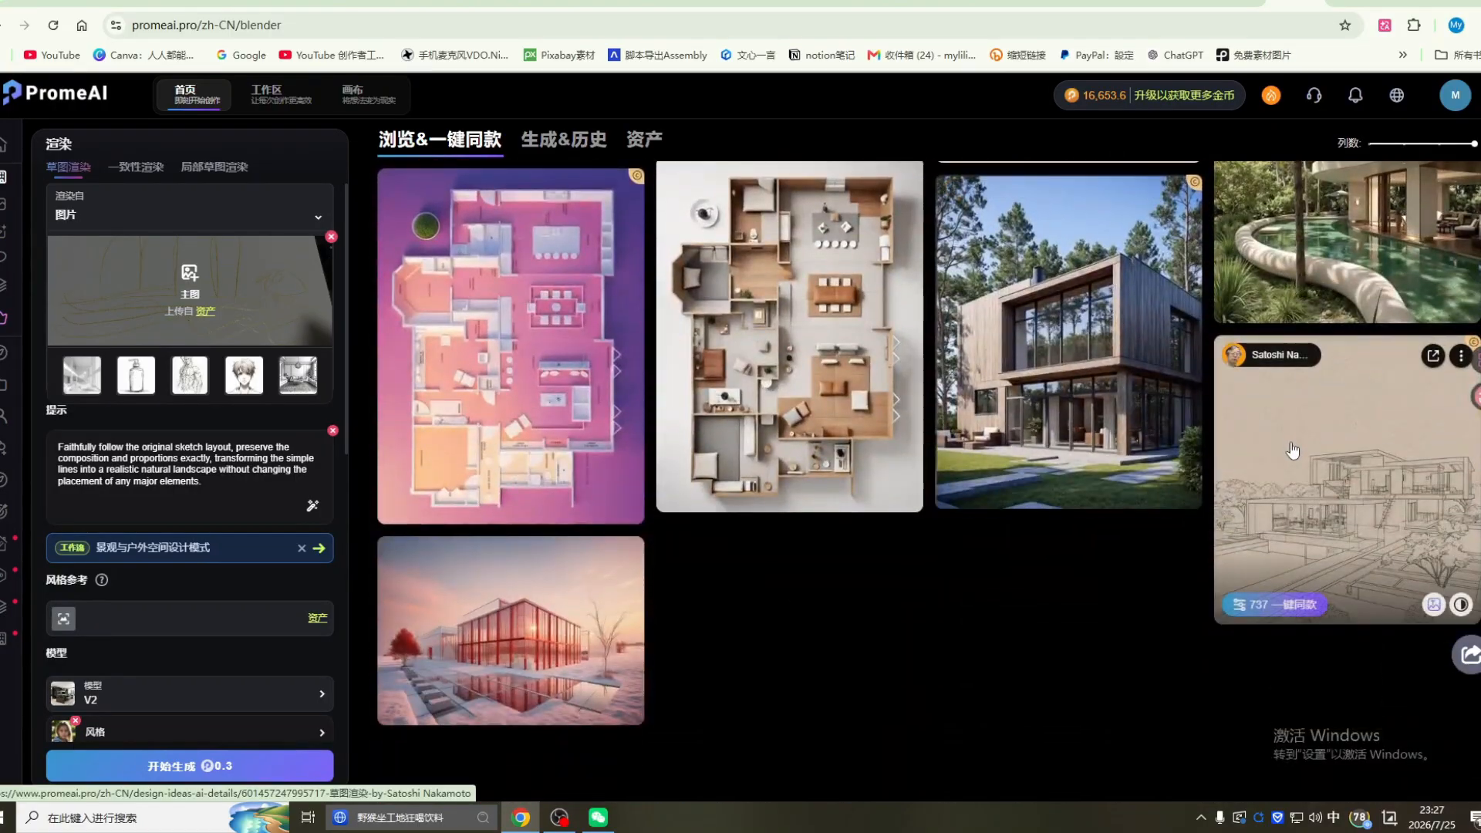
scroll(1293, 450, down, 5)
scroll(1266, 424, down, 4)
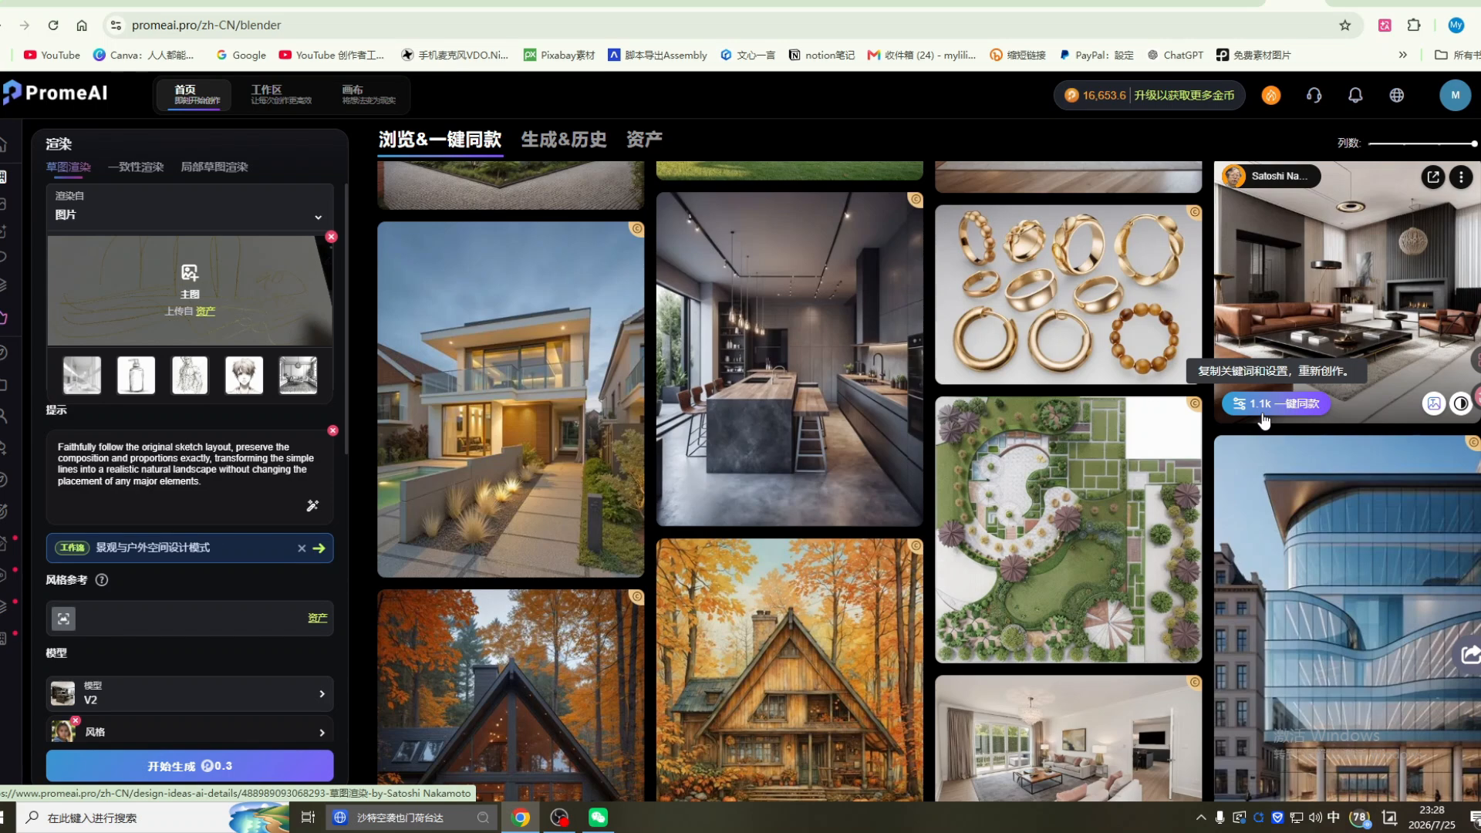
click(1266, 407)
Step: Open the 变化重绘 tool and load the sample photo of the woman in a white suit as the main image
mouse_move(6, 210)
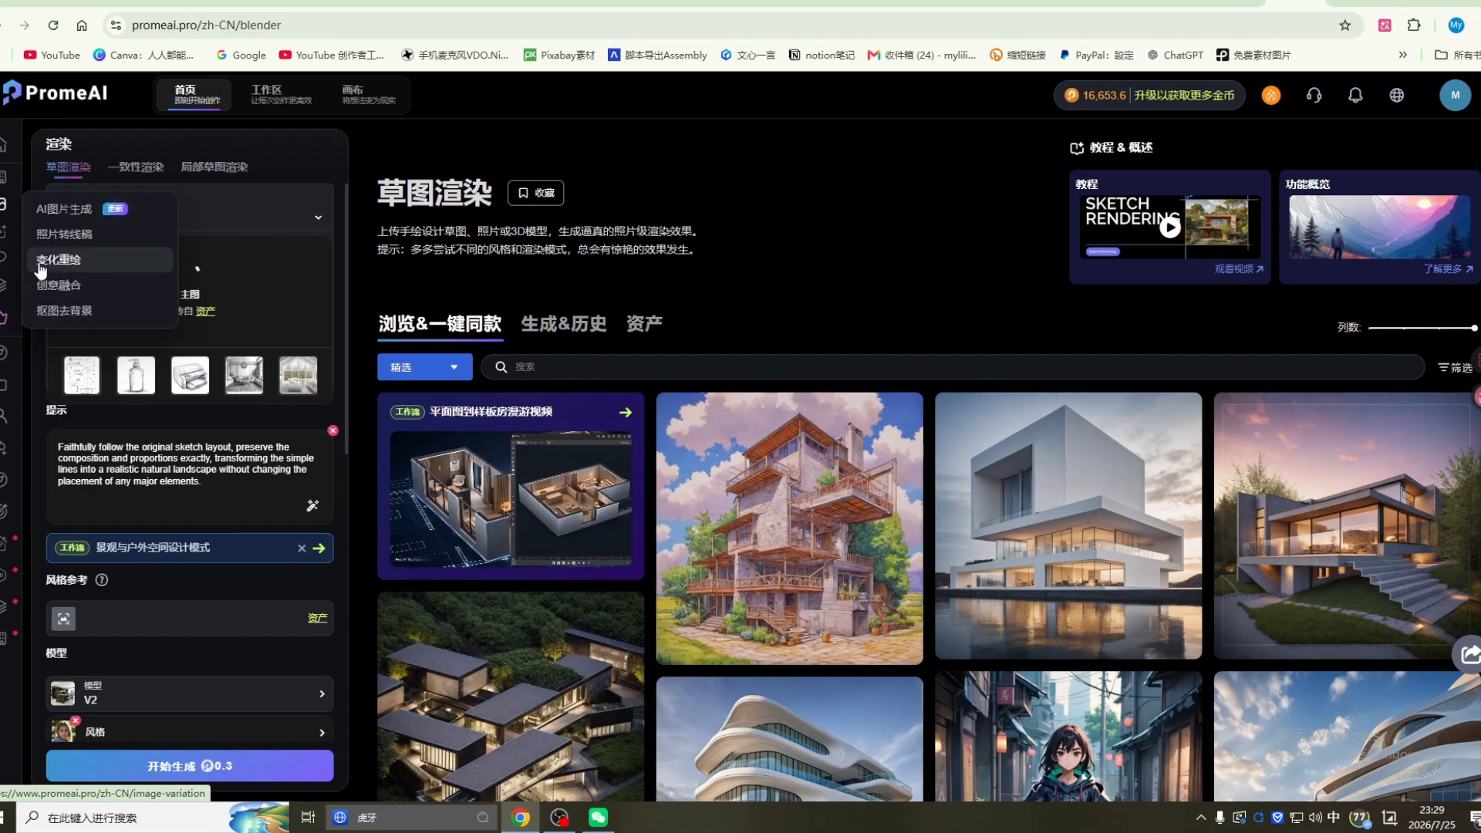
click(56, 261)
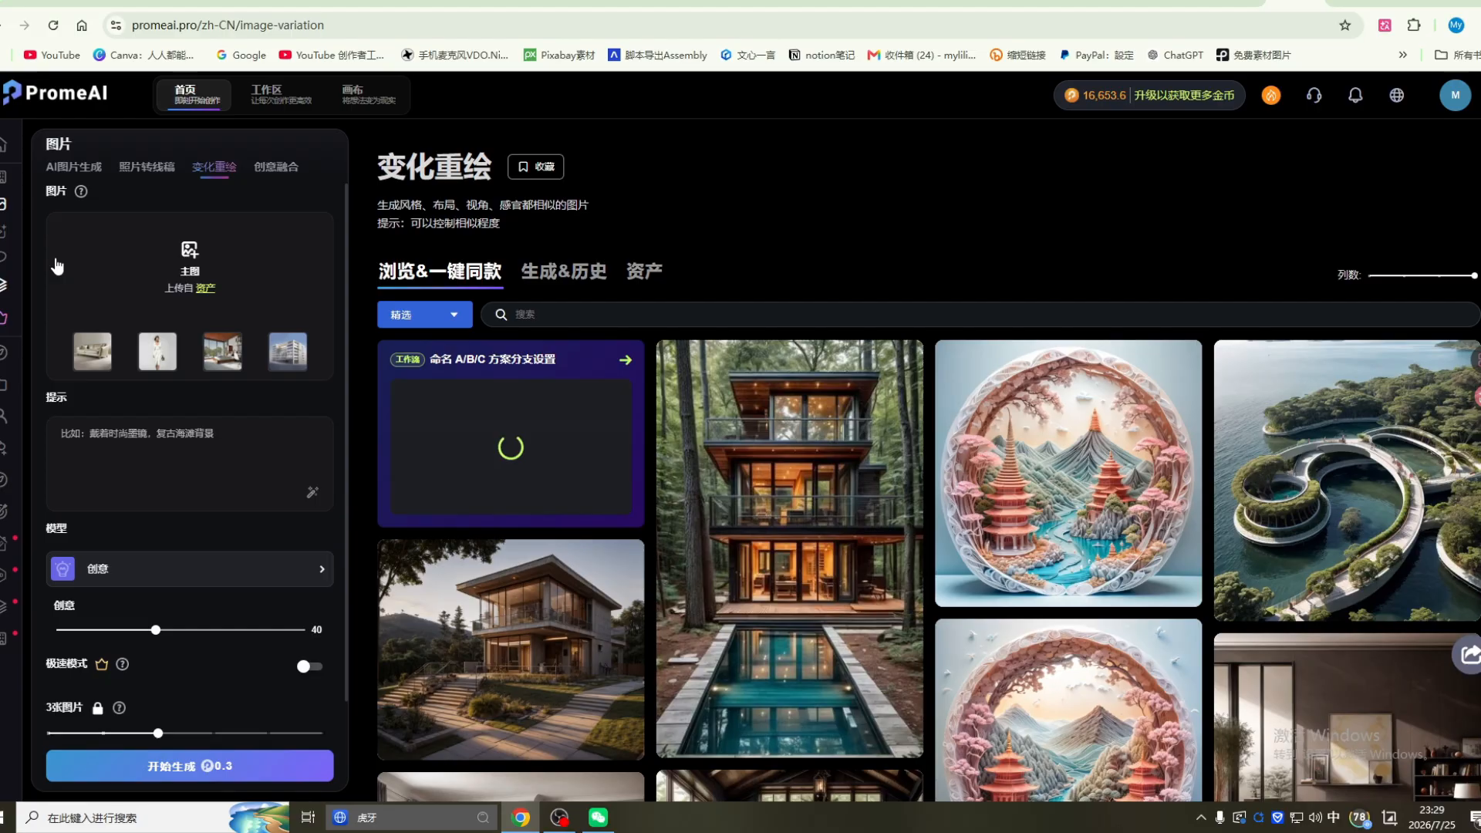
click(165, 360)
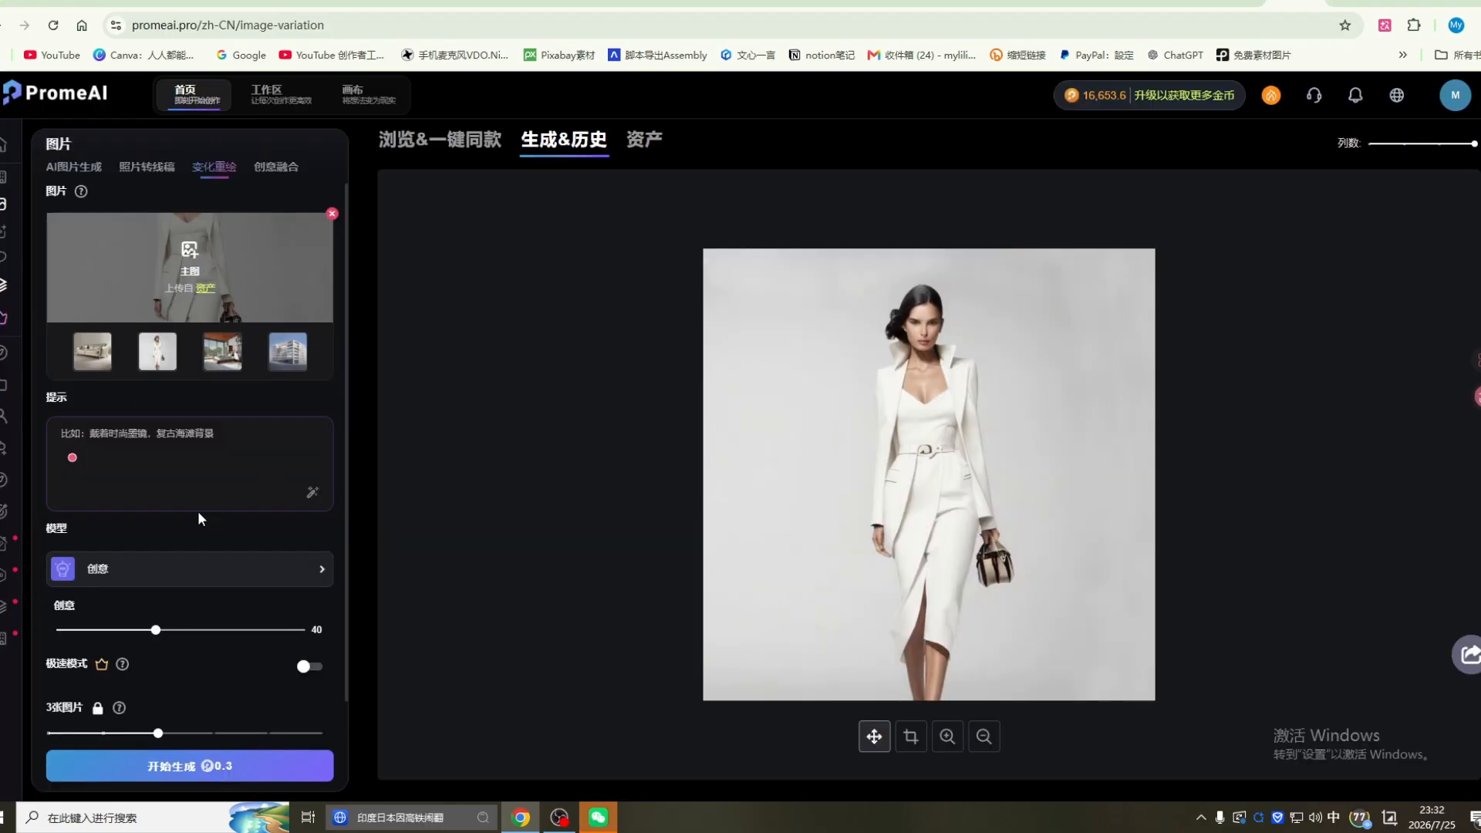
Step: Enter a prompt ruling out extra fingers, extra limbs, cartoon, CGI, watermark, logo and text, and generate three variations of the white-suit photo
click(92, 440)
text(No extra fingers. No extra limbs. No cartoon. No CGI. No watermark. No logo. No text.)
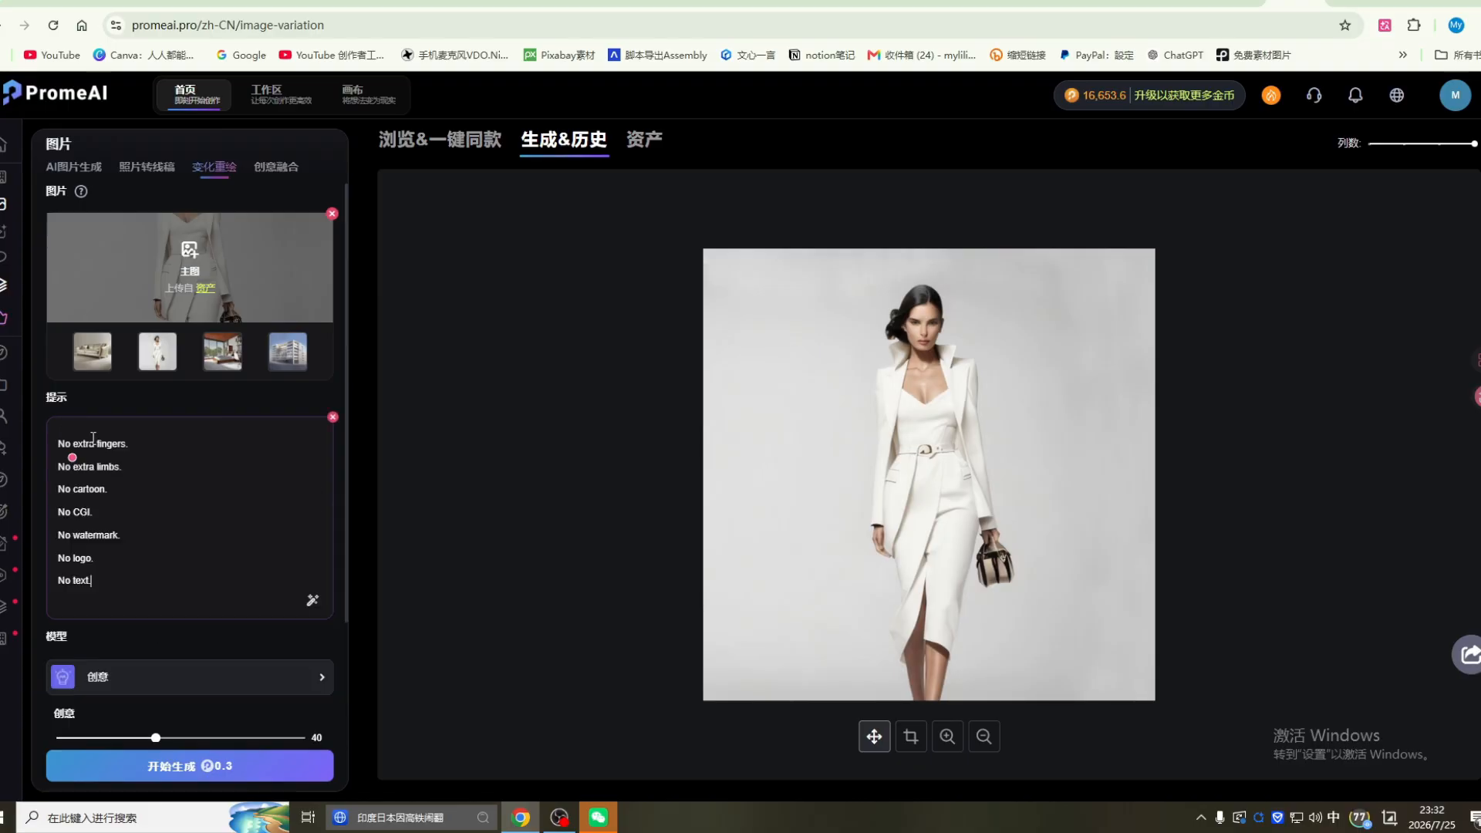
scroll(148, 532, down, 3)
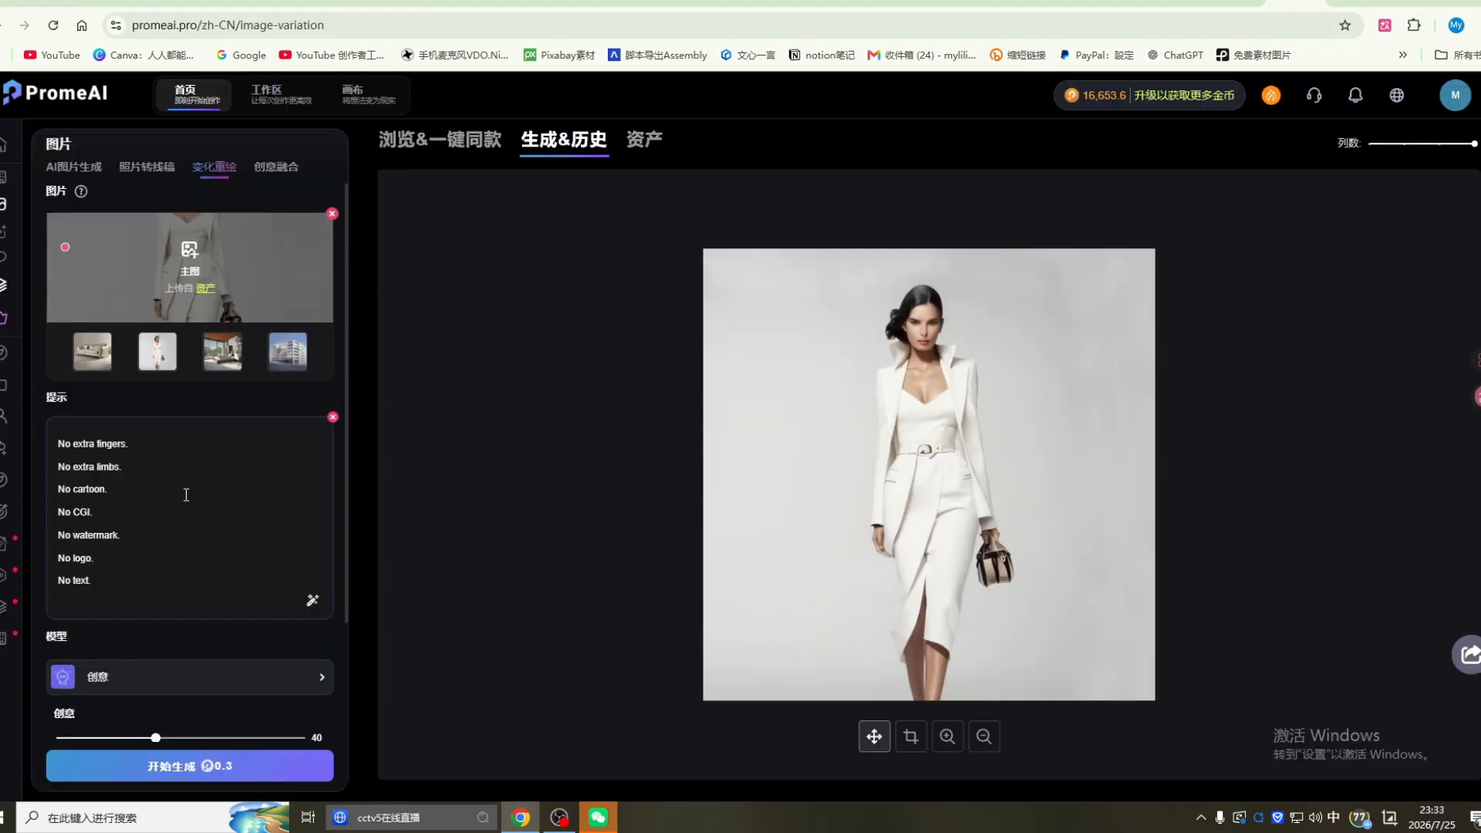
scroll(182, 694, down, 3)
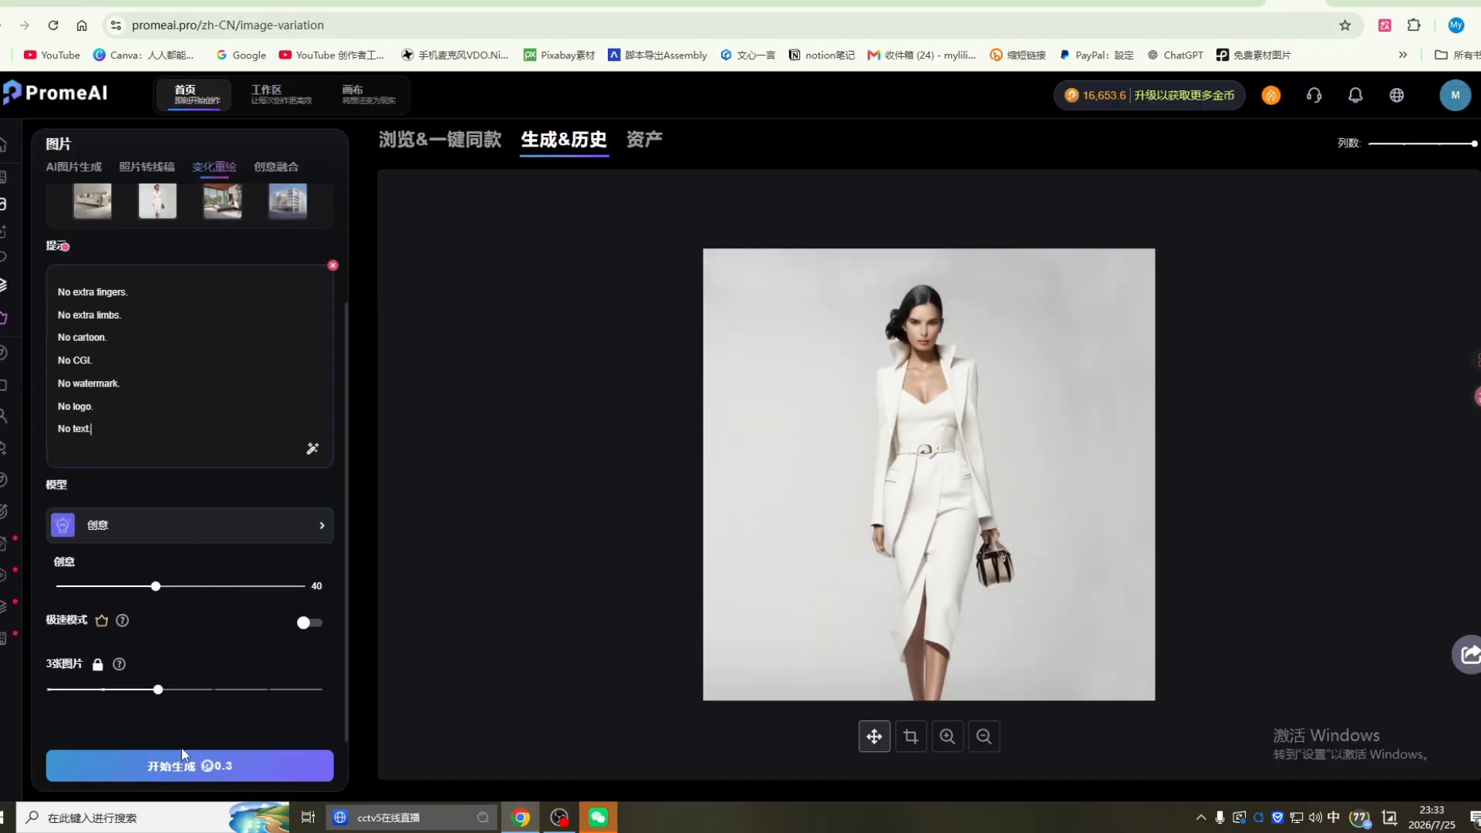
click(179, 762)
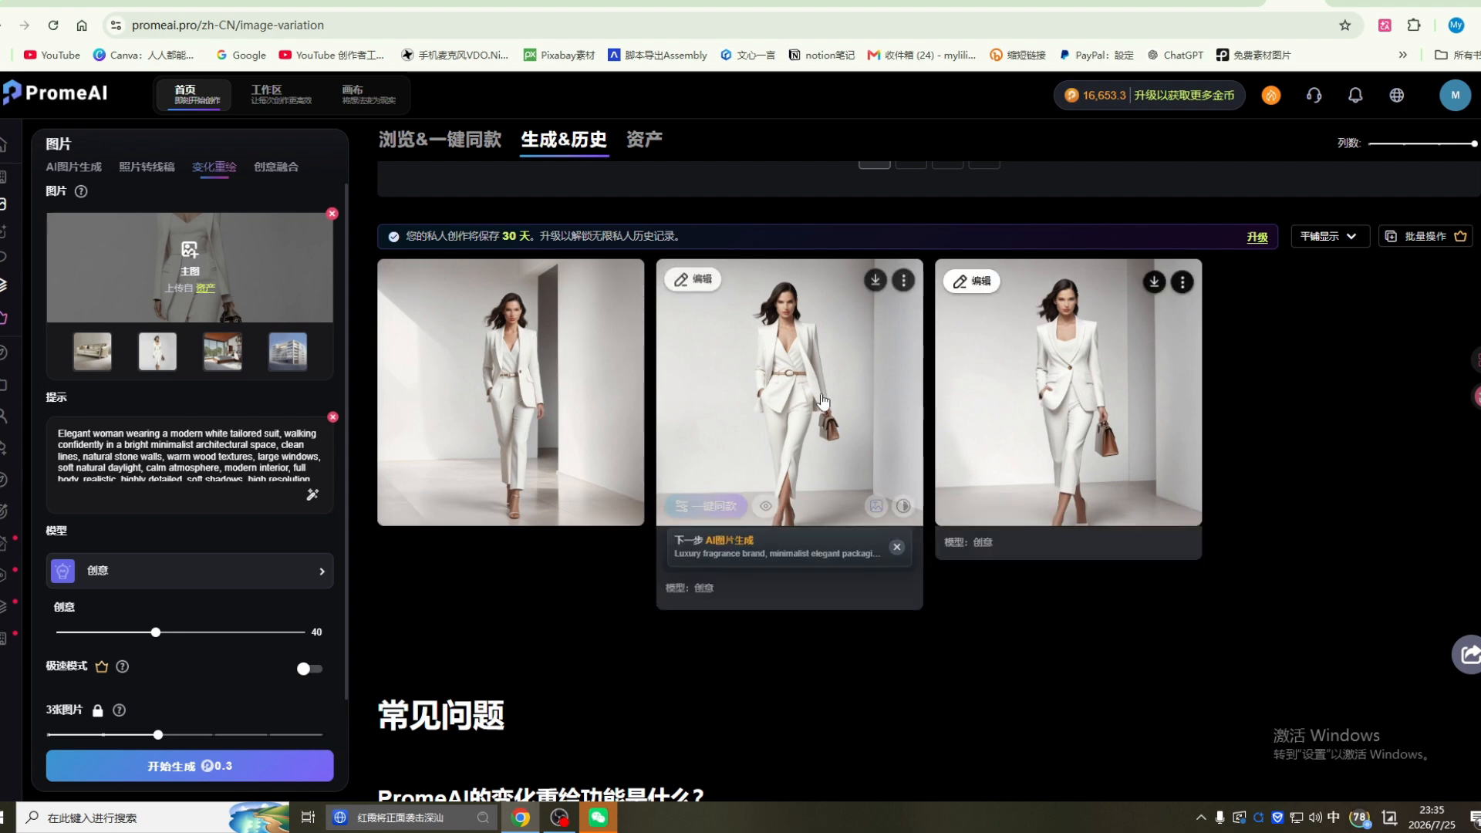
Step: Compare the generated white-suit variations with the original source photo
click(532, 394)
scroll(980, 355, down, 6)
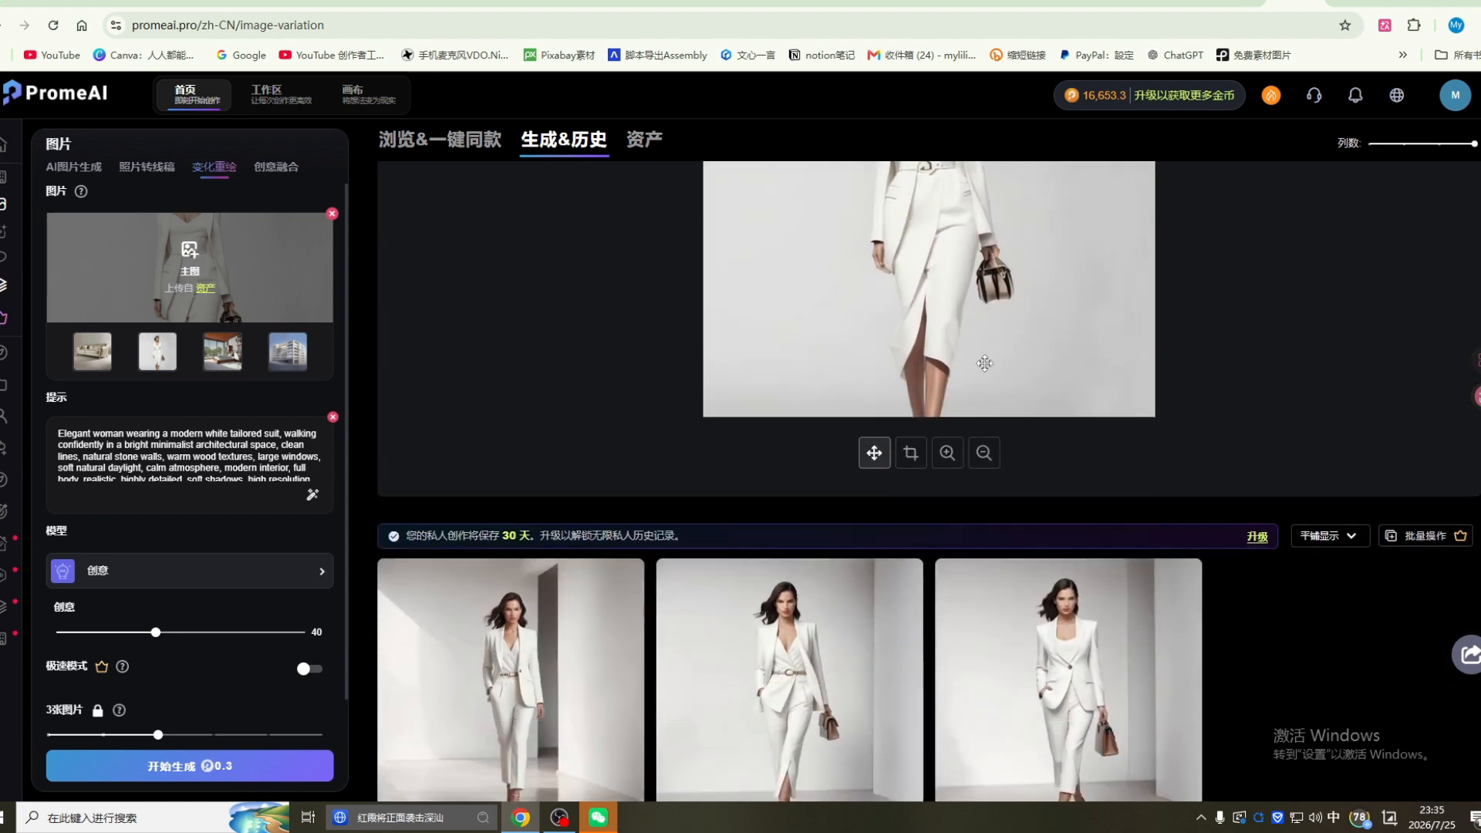
scroll(1038, 459, up, 8)
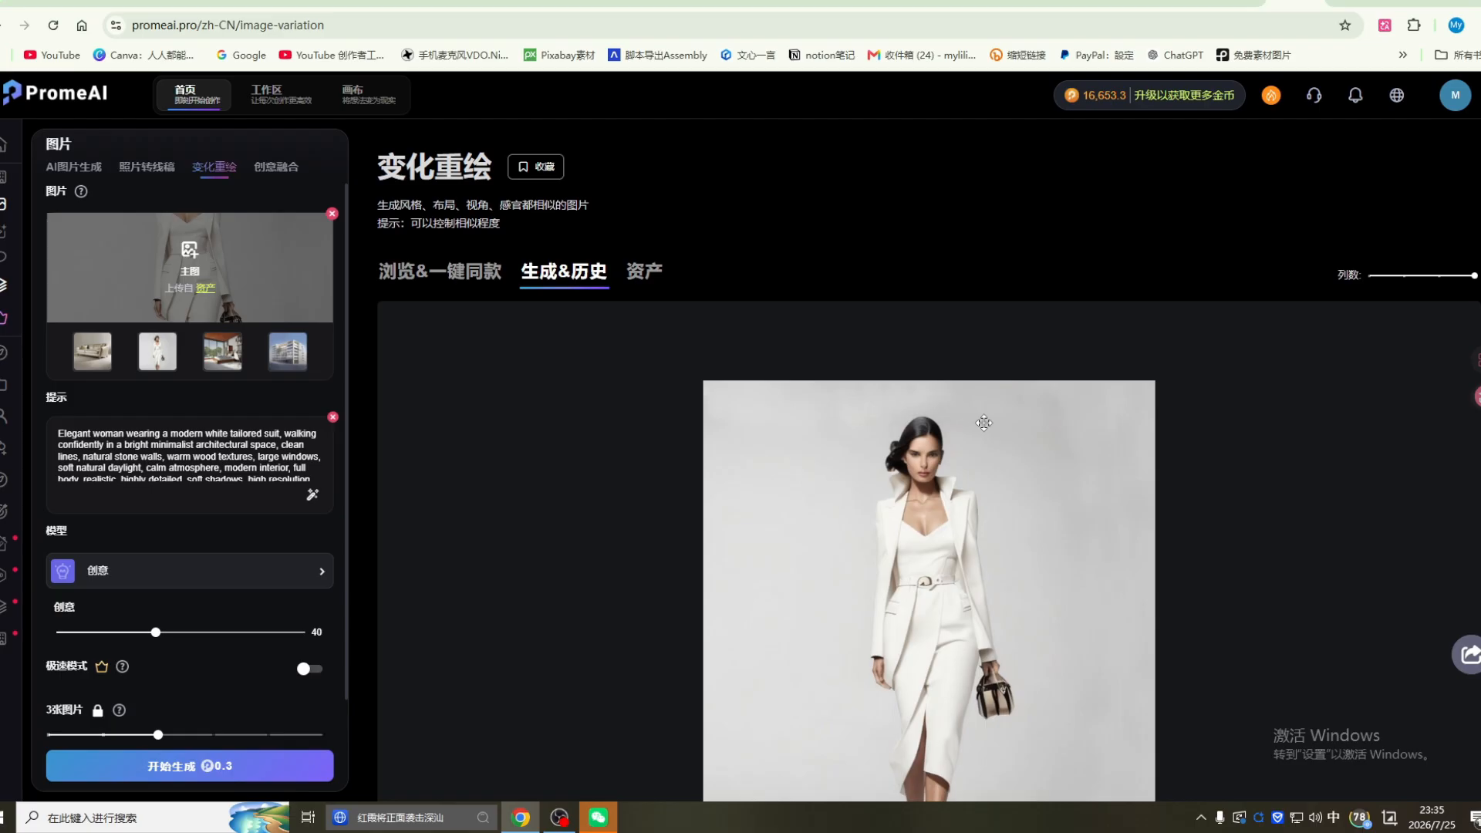
scroll(983, 423, down, 2)
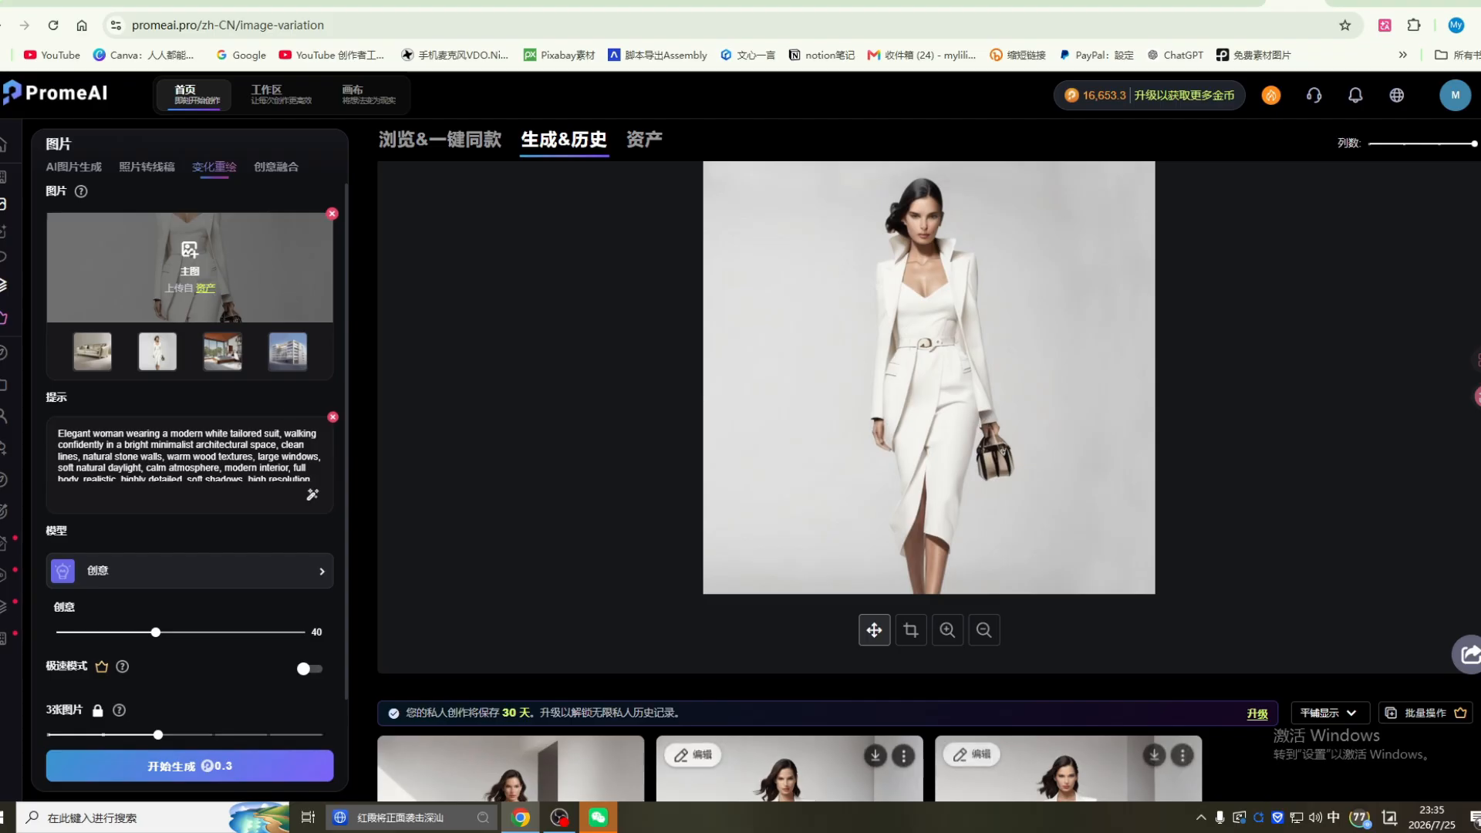
click(276, 169)
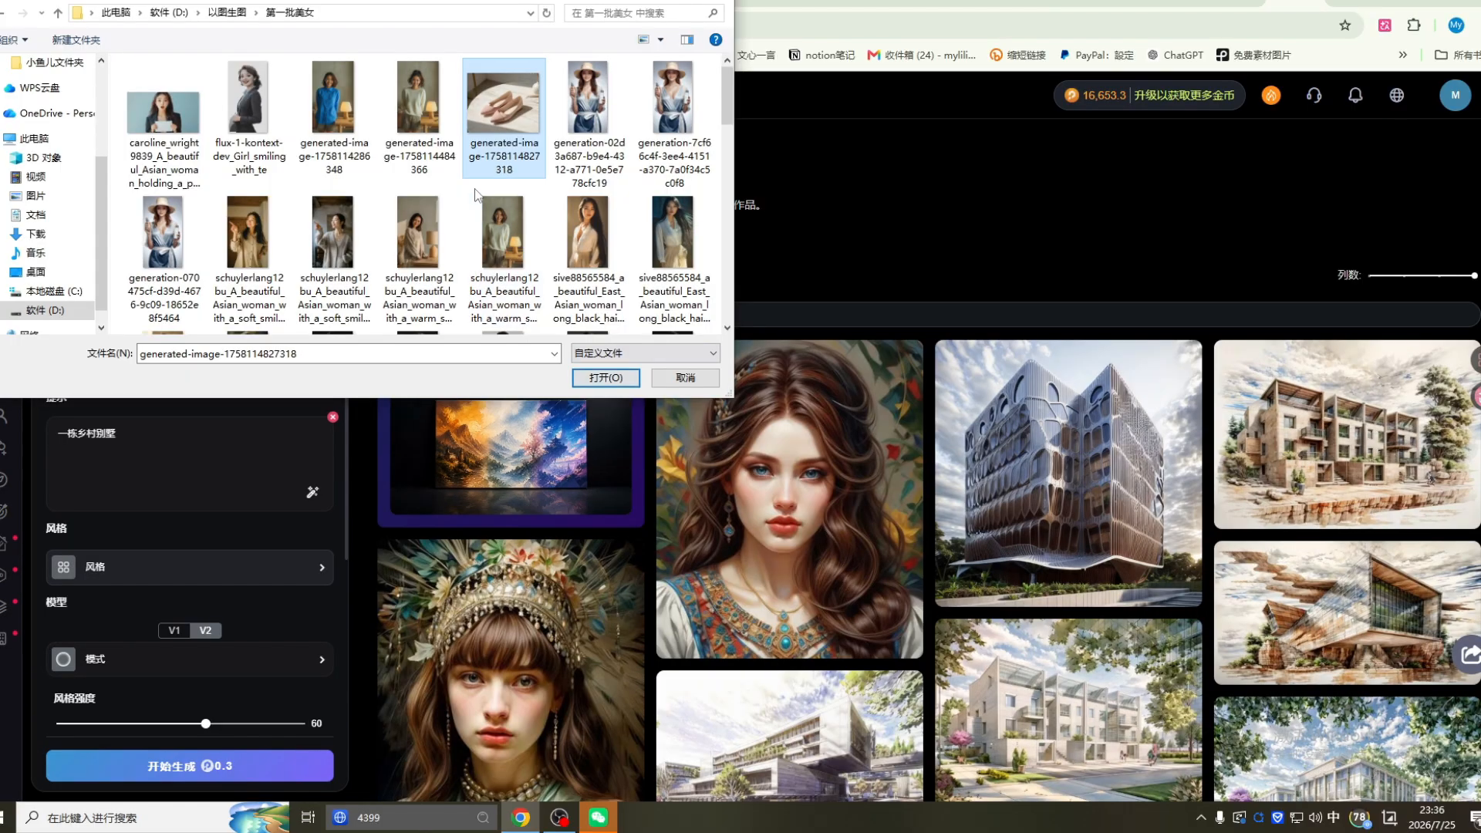
scroll(481, 191, down, 1)
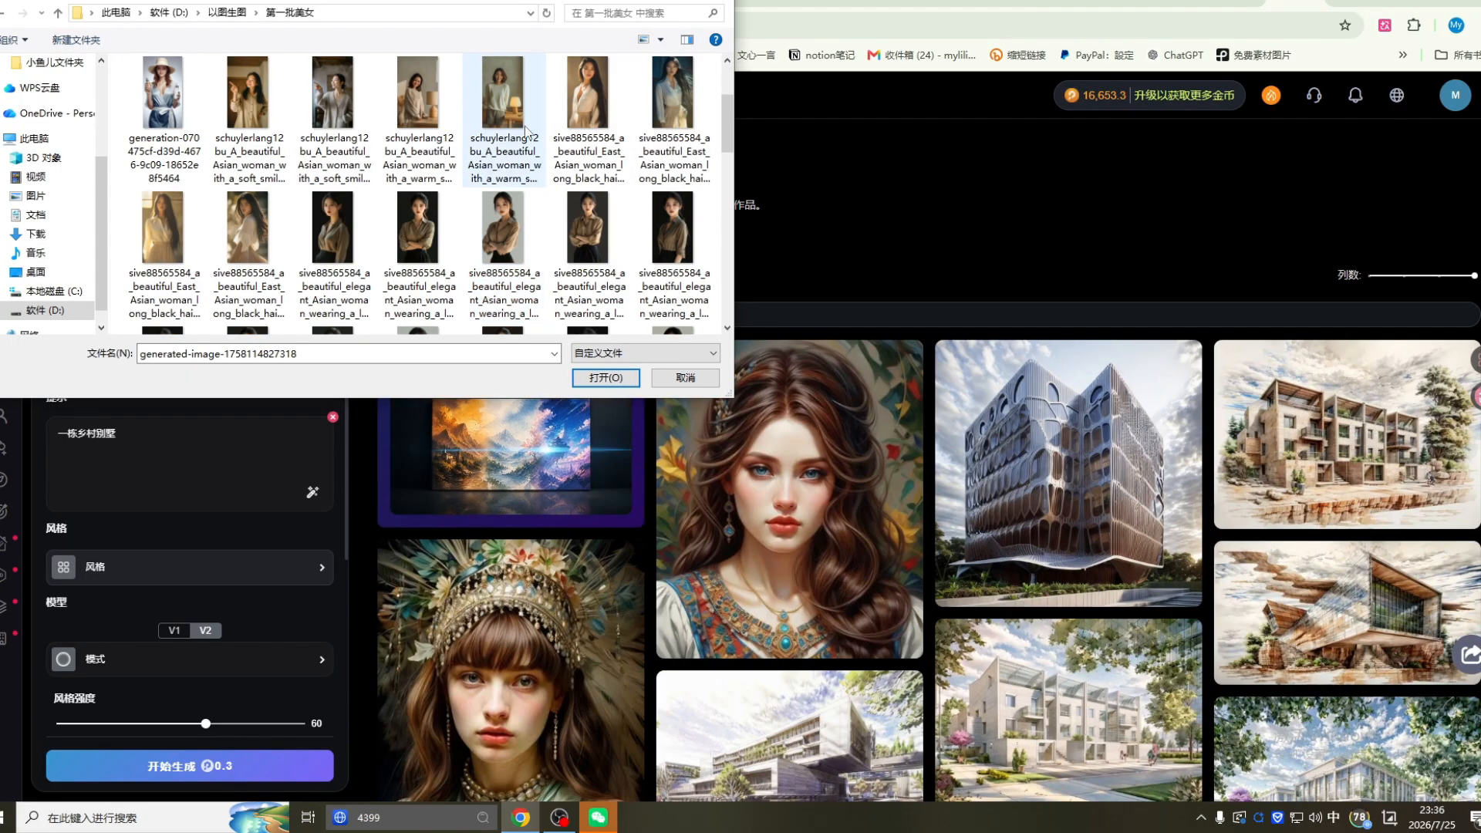
scroll(481, 190, up, 2)
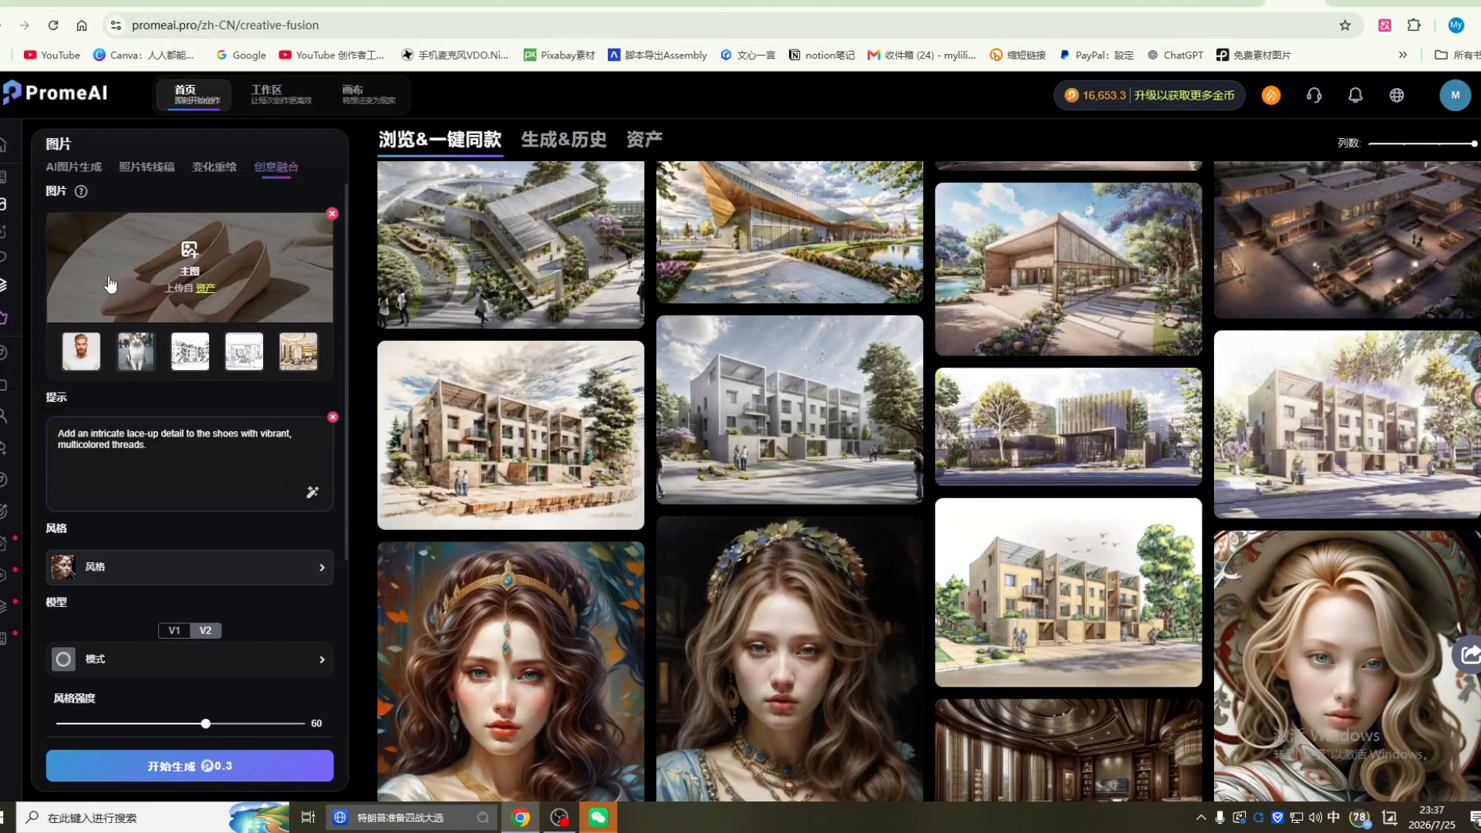
scroll(168, 778, down, 3)
click(181, 768)
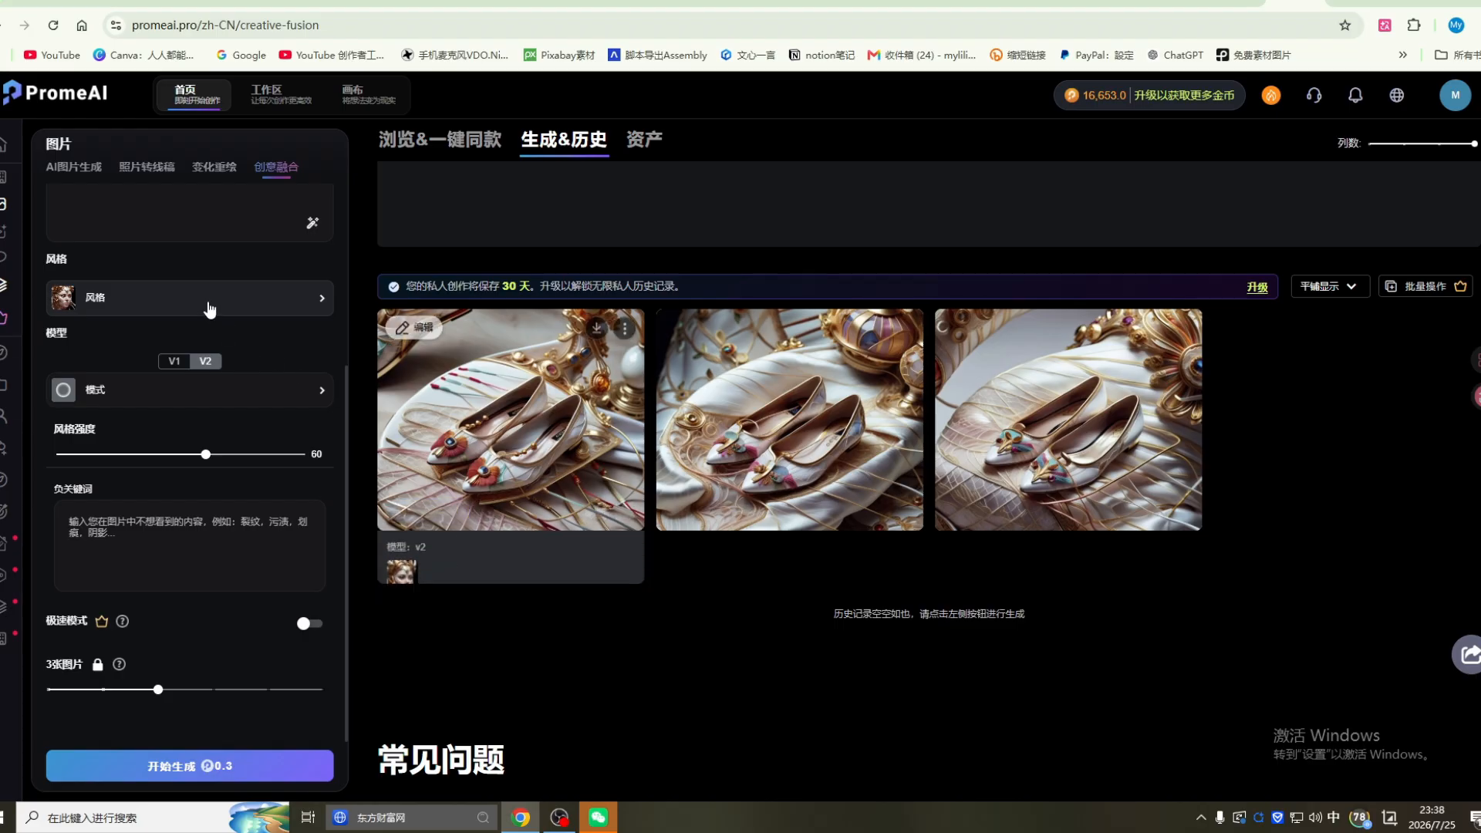
Step: Compare the fused shoe results with the source shoes and style portrait, viewing all three results enlarged, and close the viewer
scroll(208, 304, up, 4)
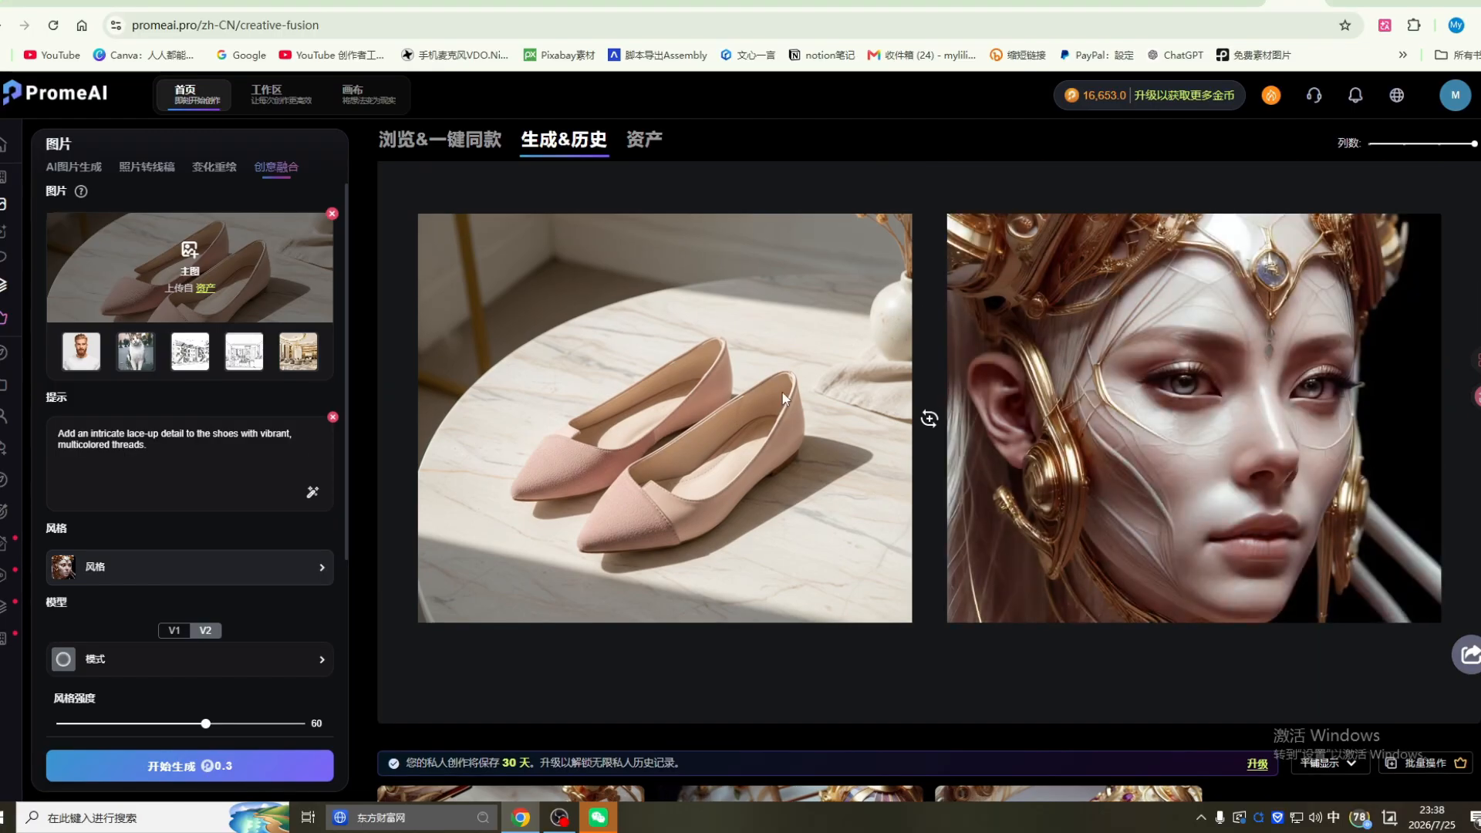
scroll(785, 399, down, 7)
click(482, 386)
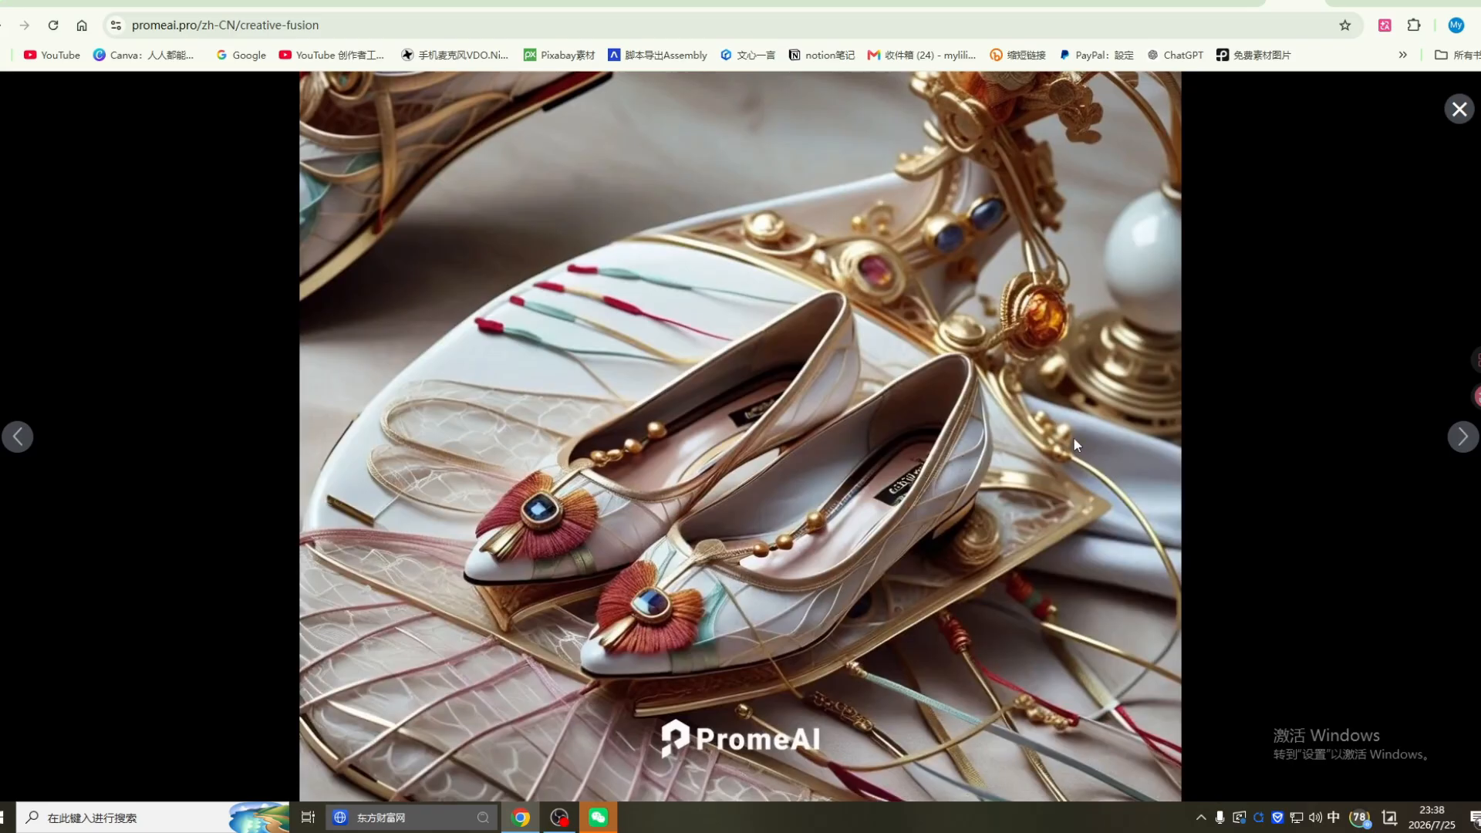
click(1464, 437)
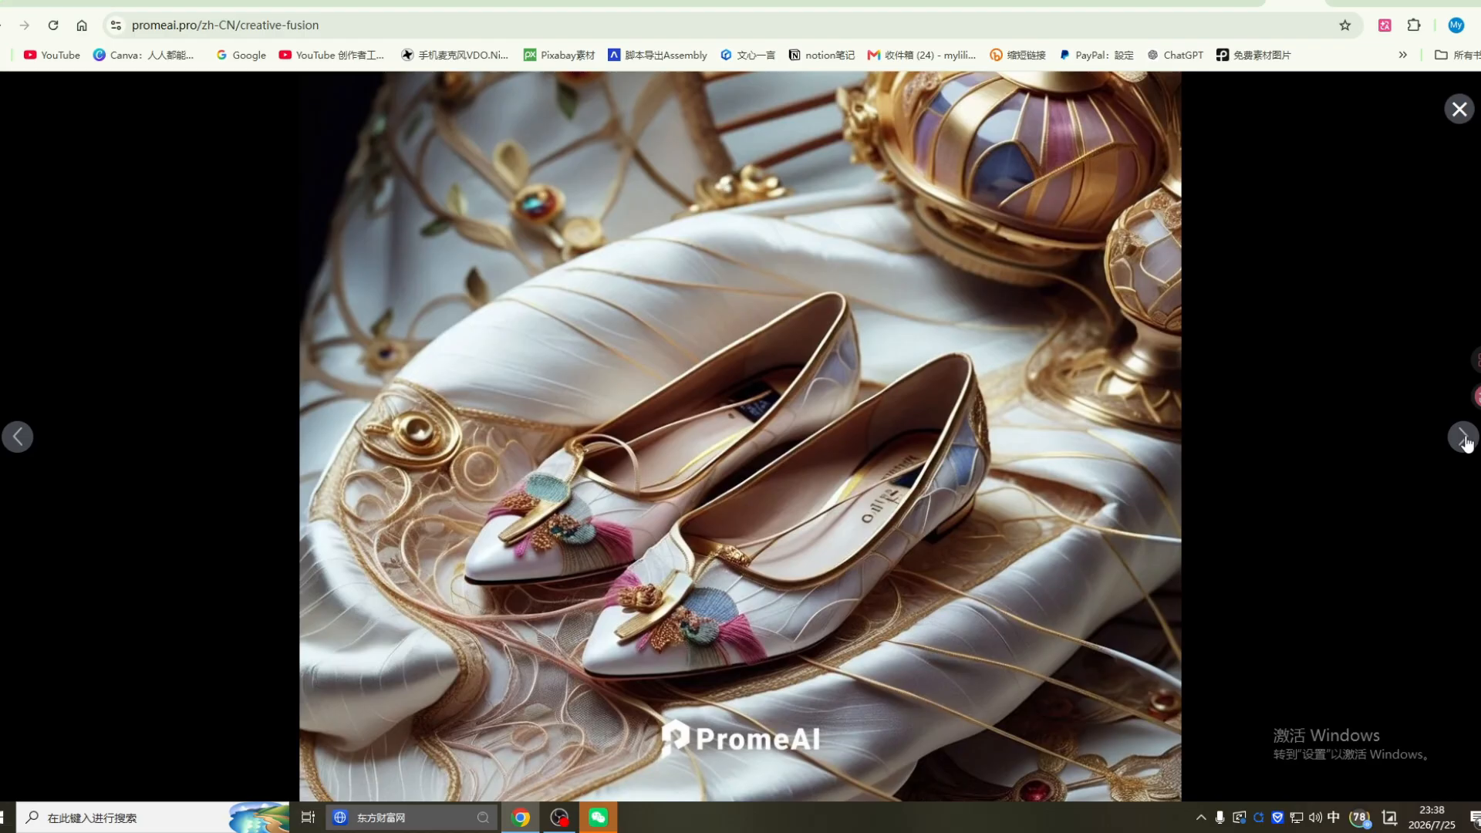
click(1464, 437)
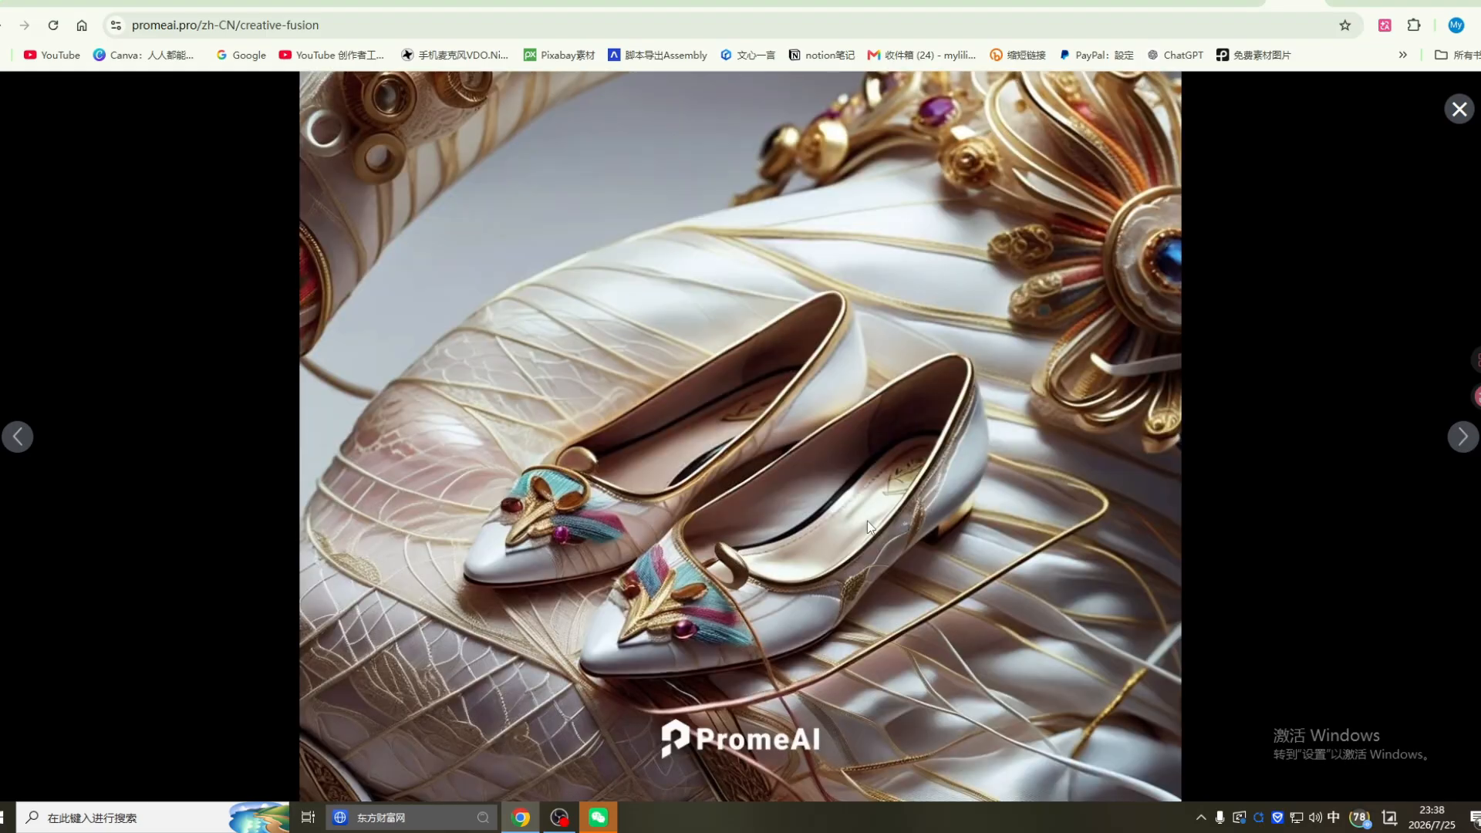
click(1460, 110)
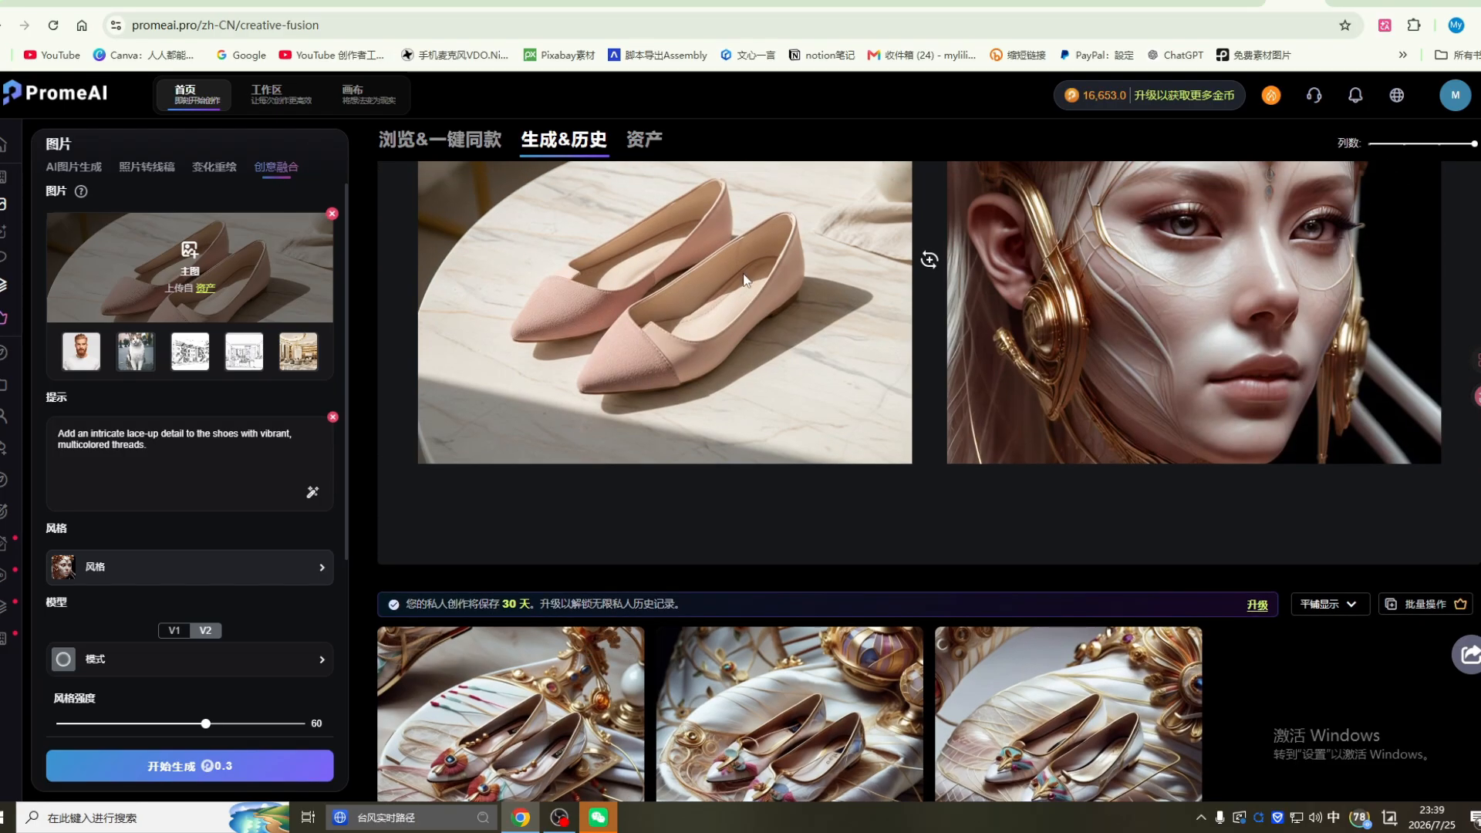
Step: Review the 创意融合 settings, including 风格强度 and 负关键词, alongside the three shoe results
scroll(548, 423, down, 1)
scroll(544, 630, down, 2)
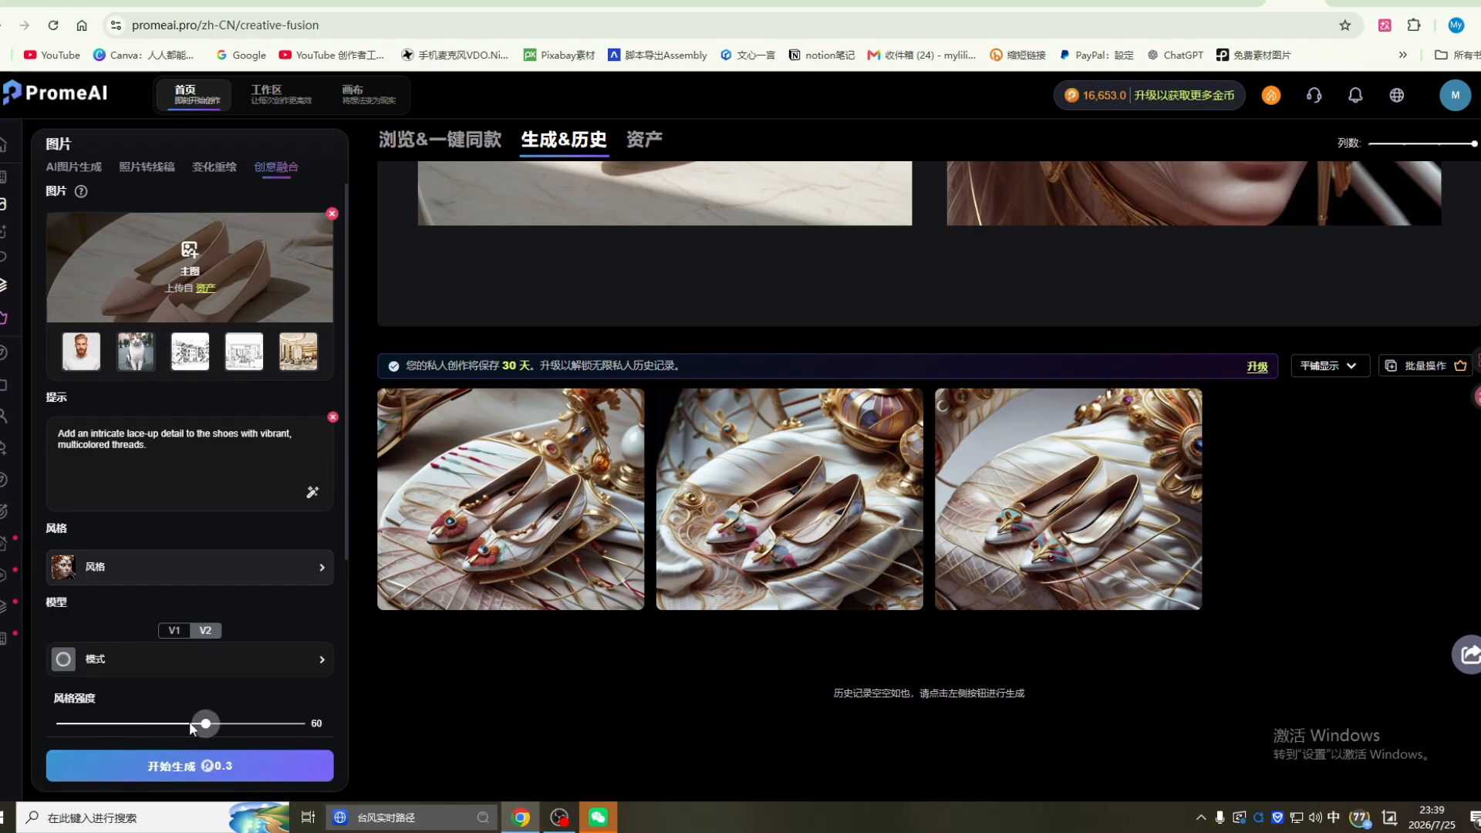
scroll(118, 689, down, 3)
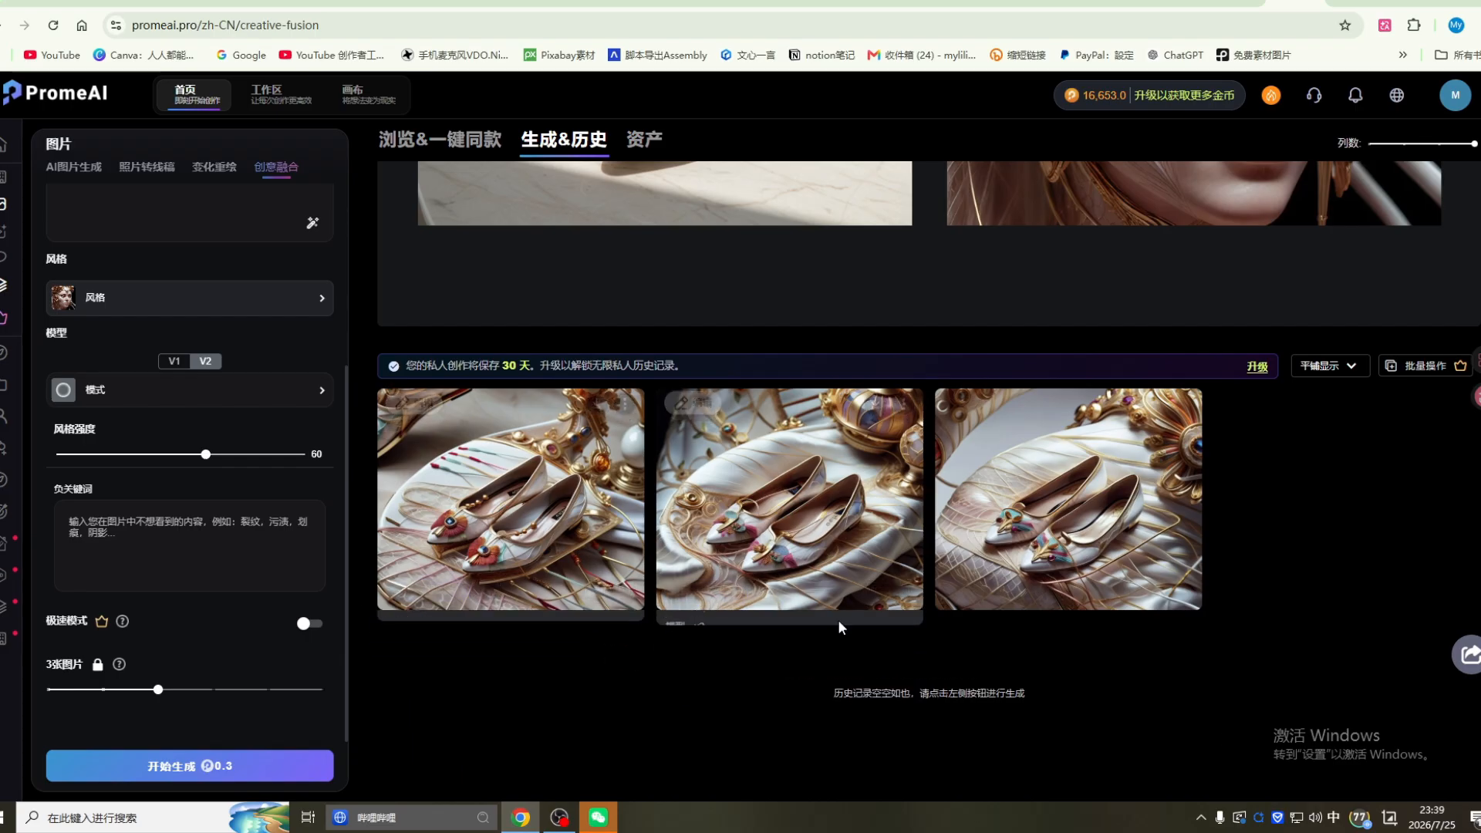
mouse_move(1121, 580)
mouse_move(99, 364)
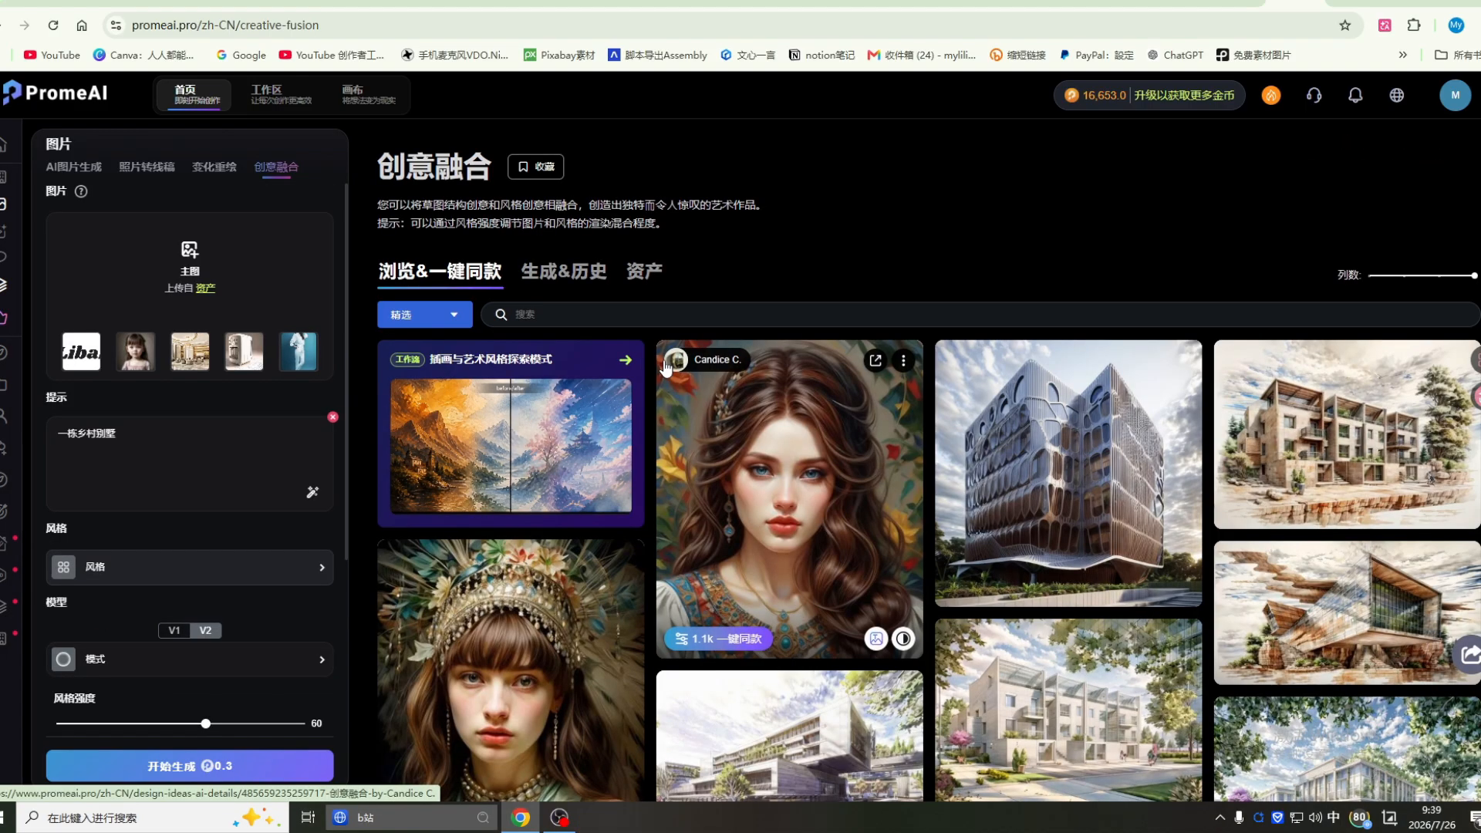
Step: Remove the background from the sample red sports car image, and generate another version with the light green preset background
click(64, 311)
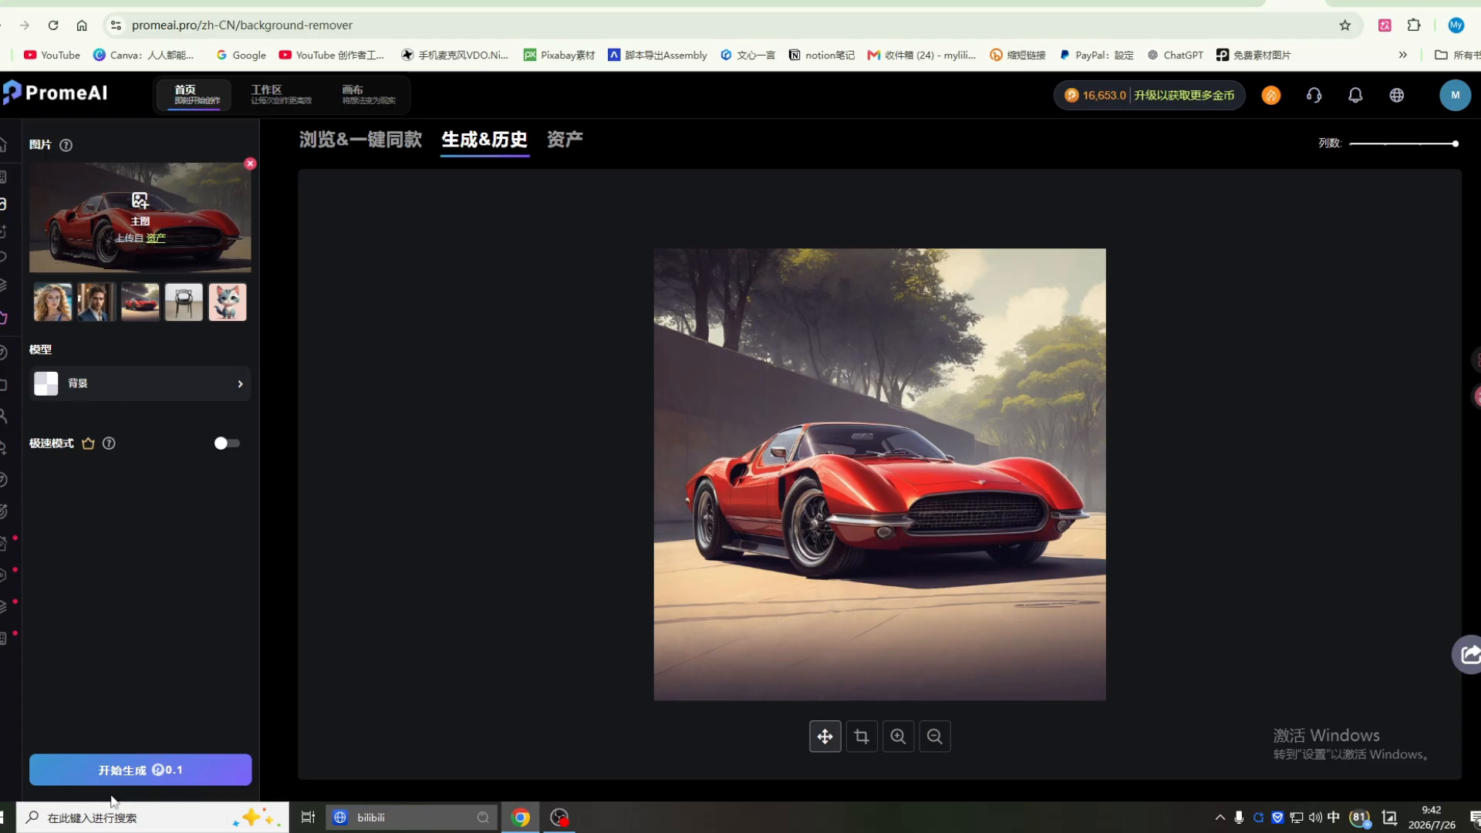
click(126, 763)
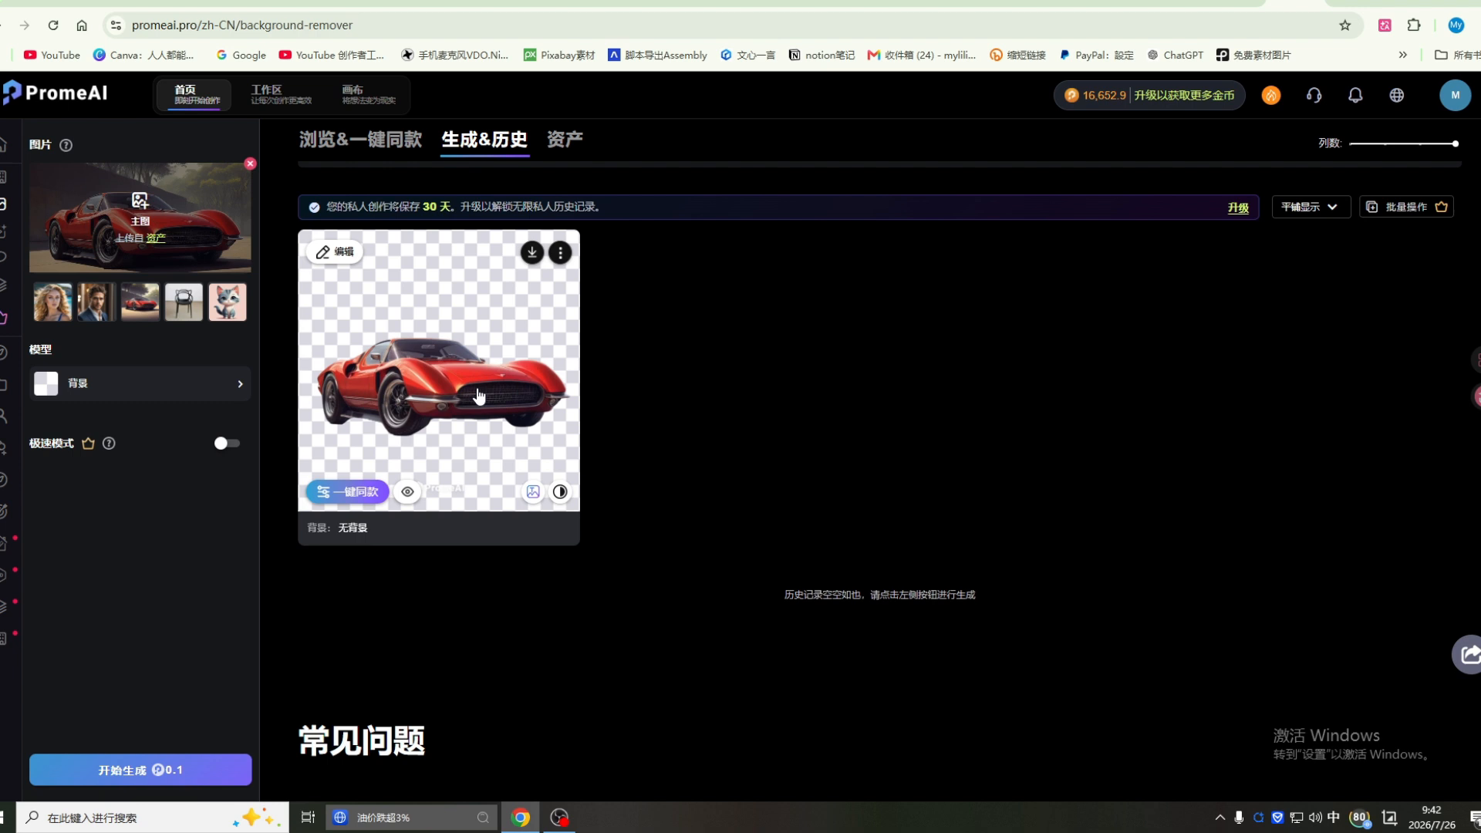
click(151, 386)
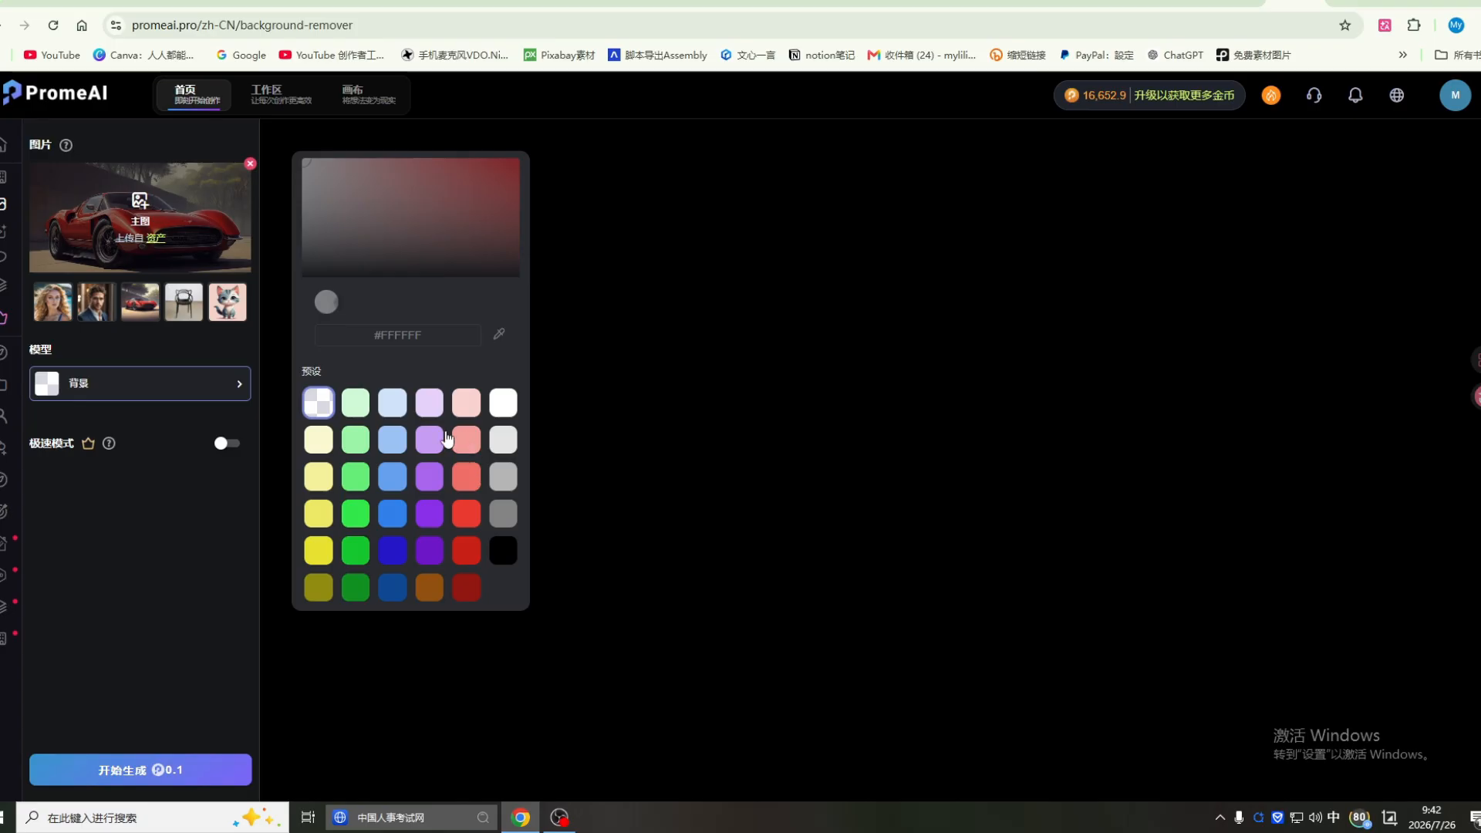
click(355, 402)
click(178, 770)
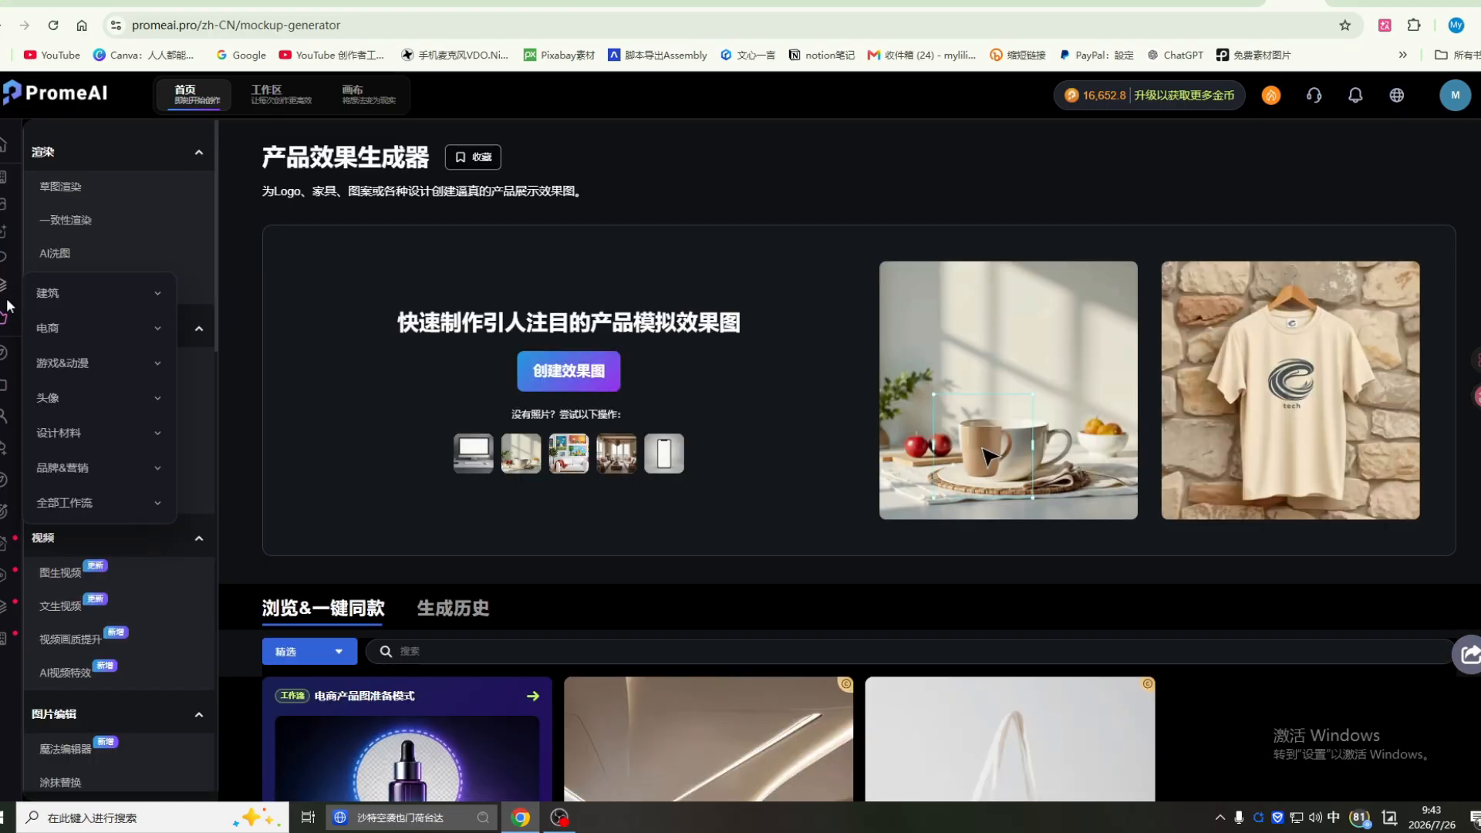
Step: Examine the workflow categories 建筑, 电商, 游戏&动漫, 头像, 设计材料 and 品牌&营销, plus the full list of image tools
click(157, 300)
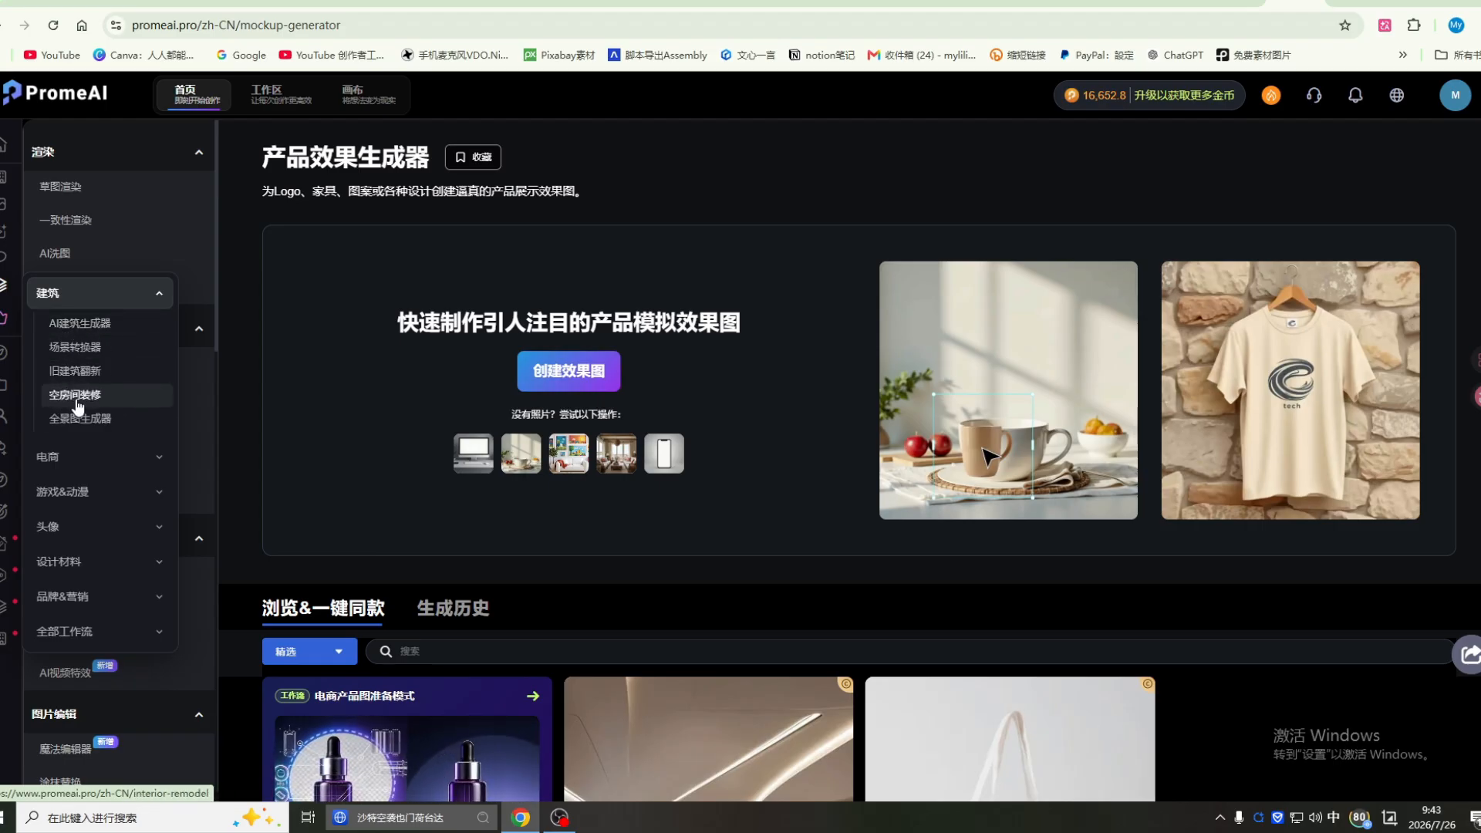
click(106, 461)
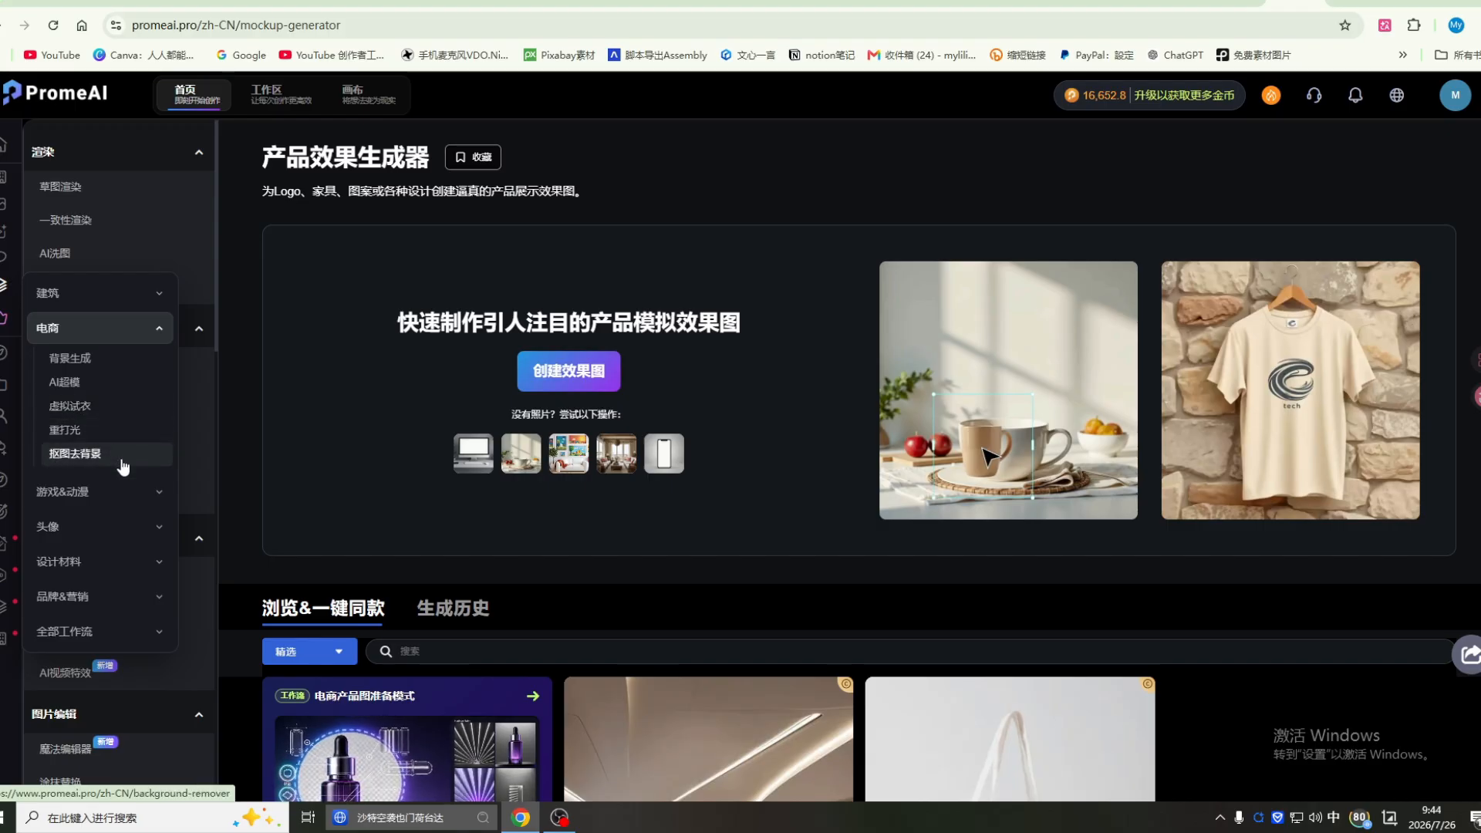
click(157, 493)
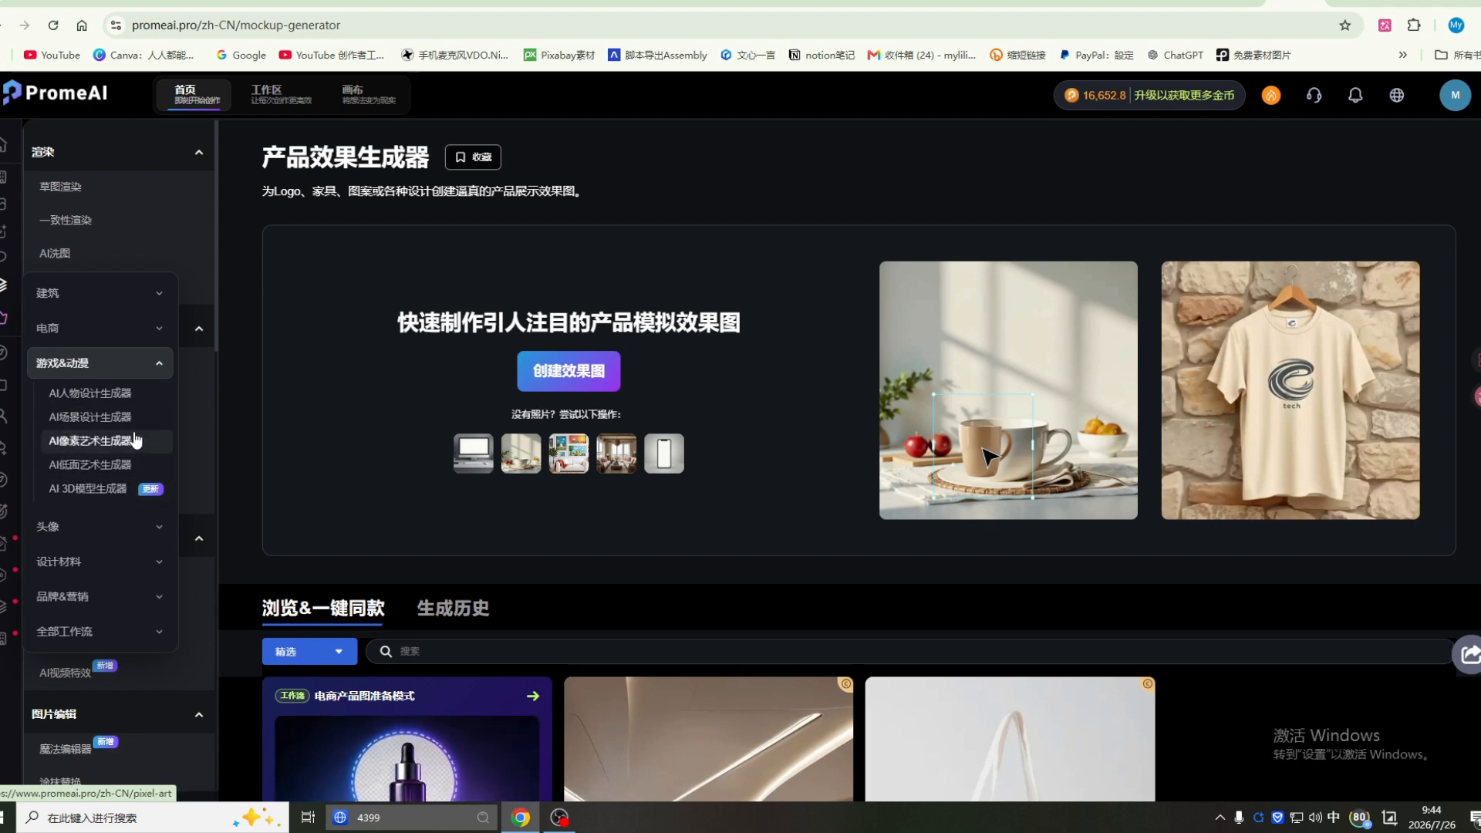
click(143, 525)
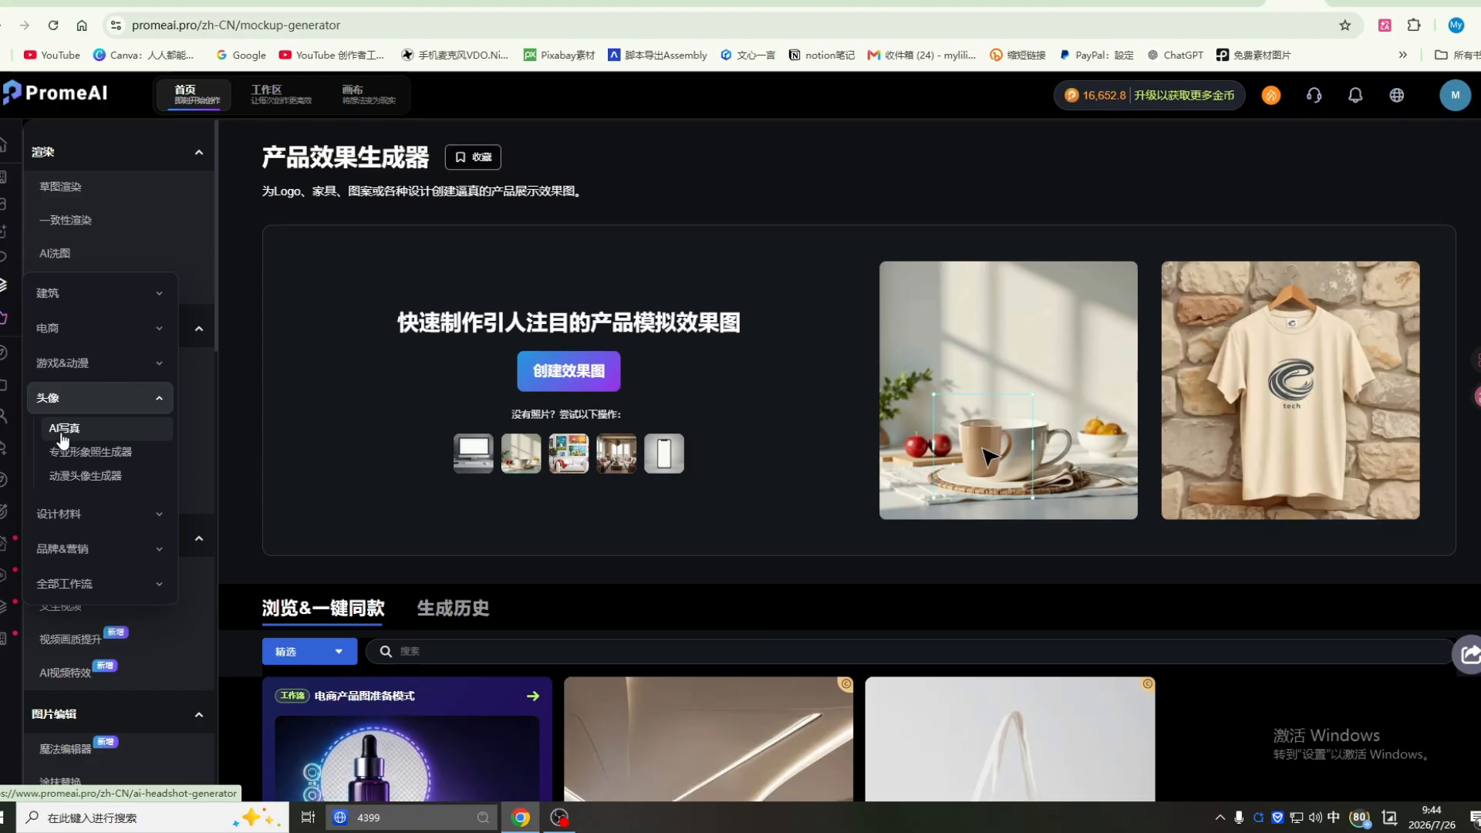
click(157, 515)
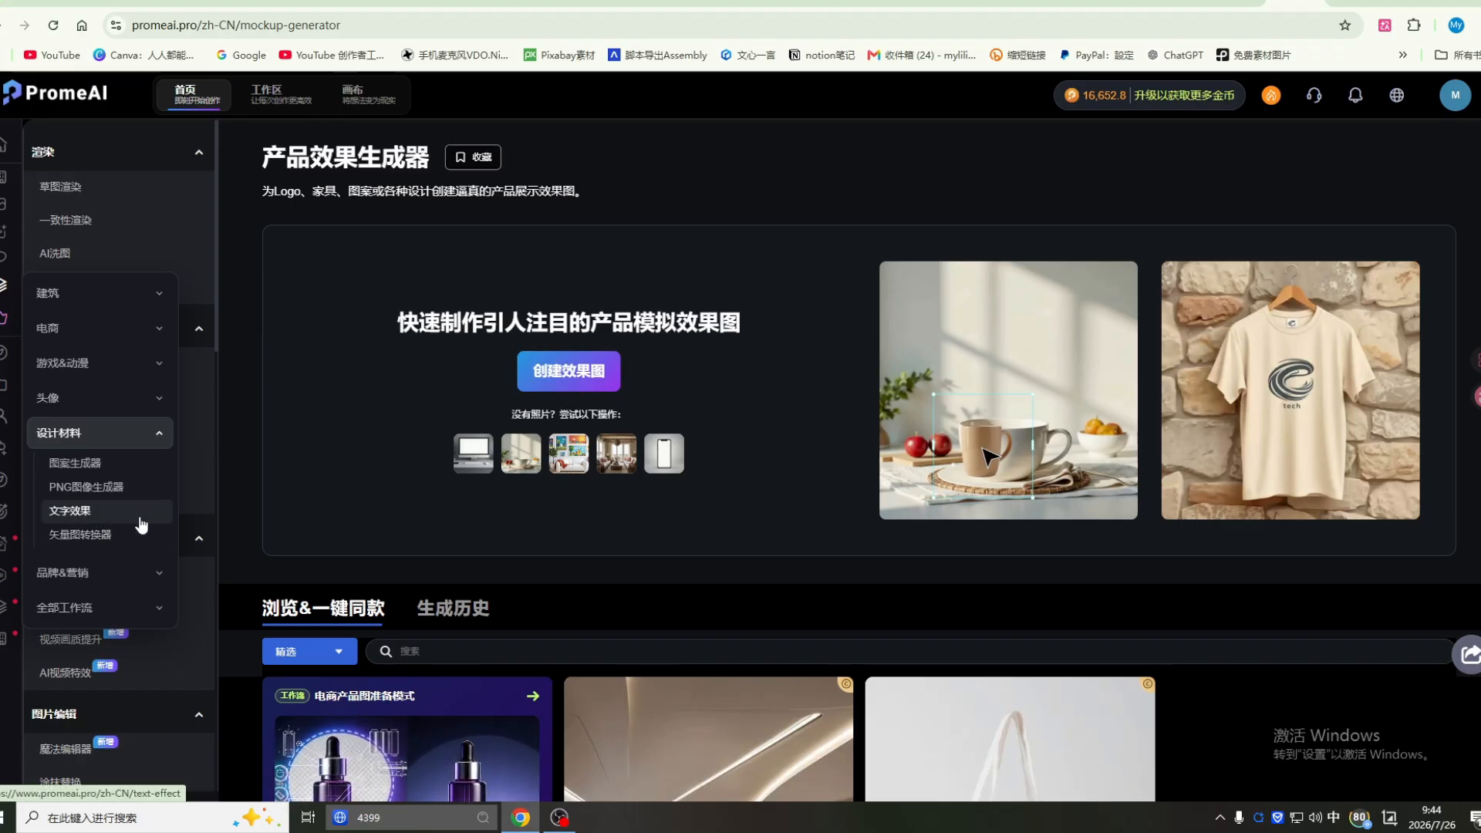
click(160, 578)
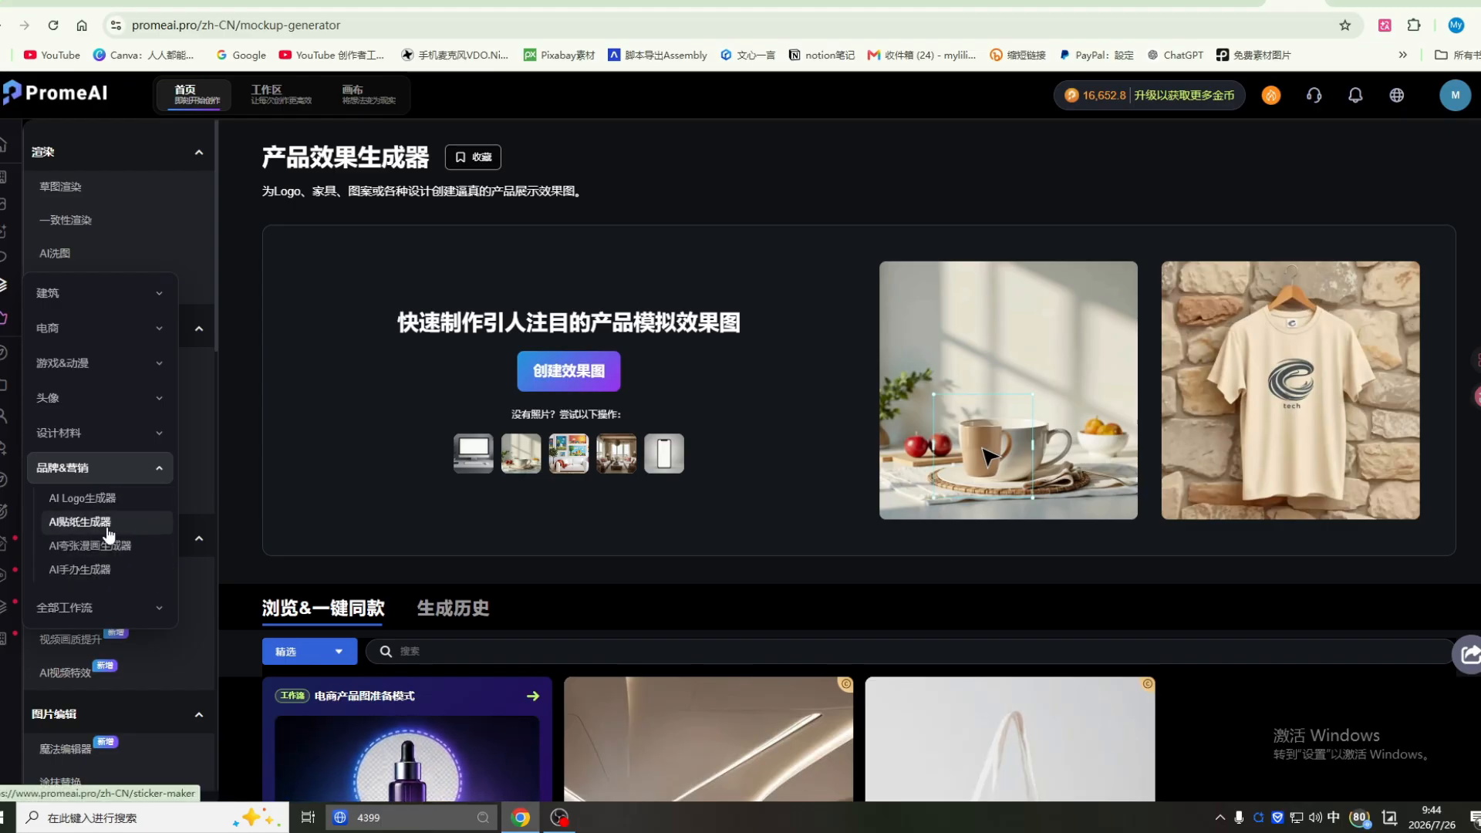
scroll(126, 531, down, 4)
scroll(135, 316, down, 11)
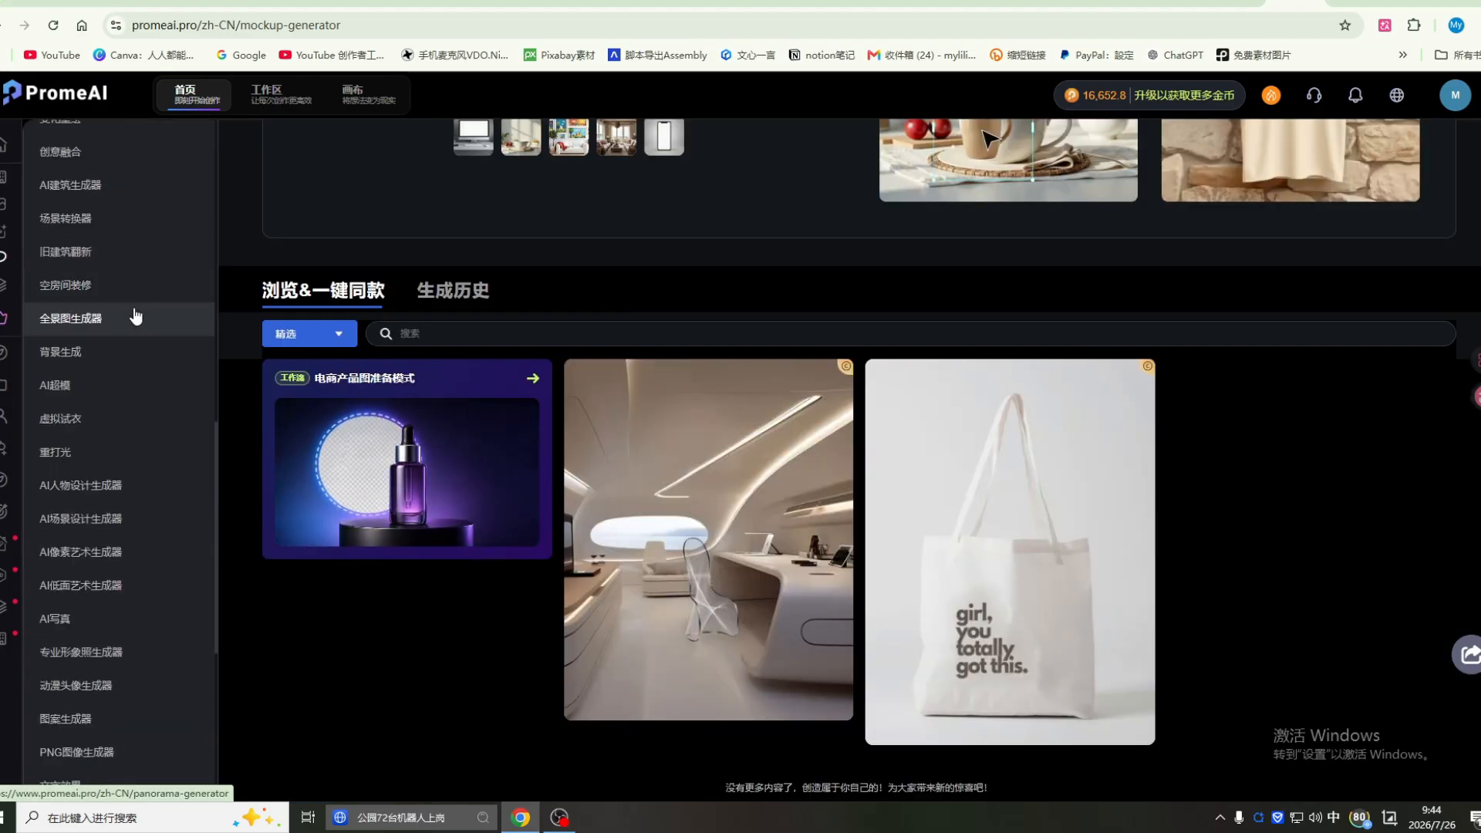
scroll(135, 317, up, 11)
scroll(135, 316, down, 10)
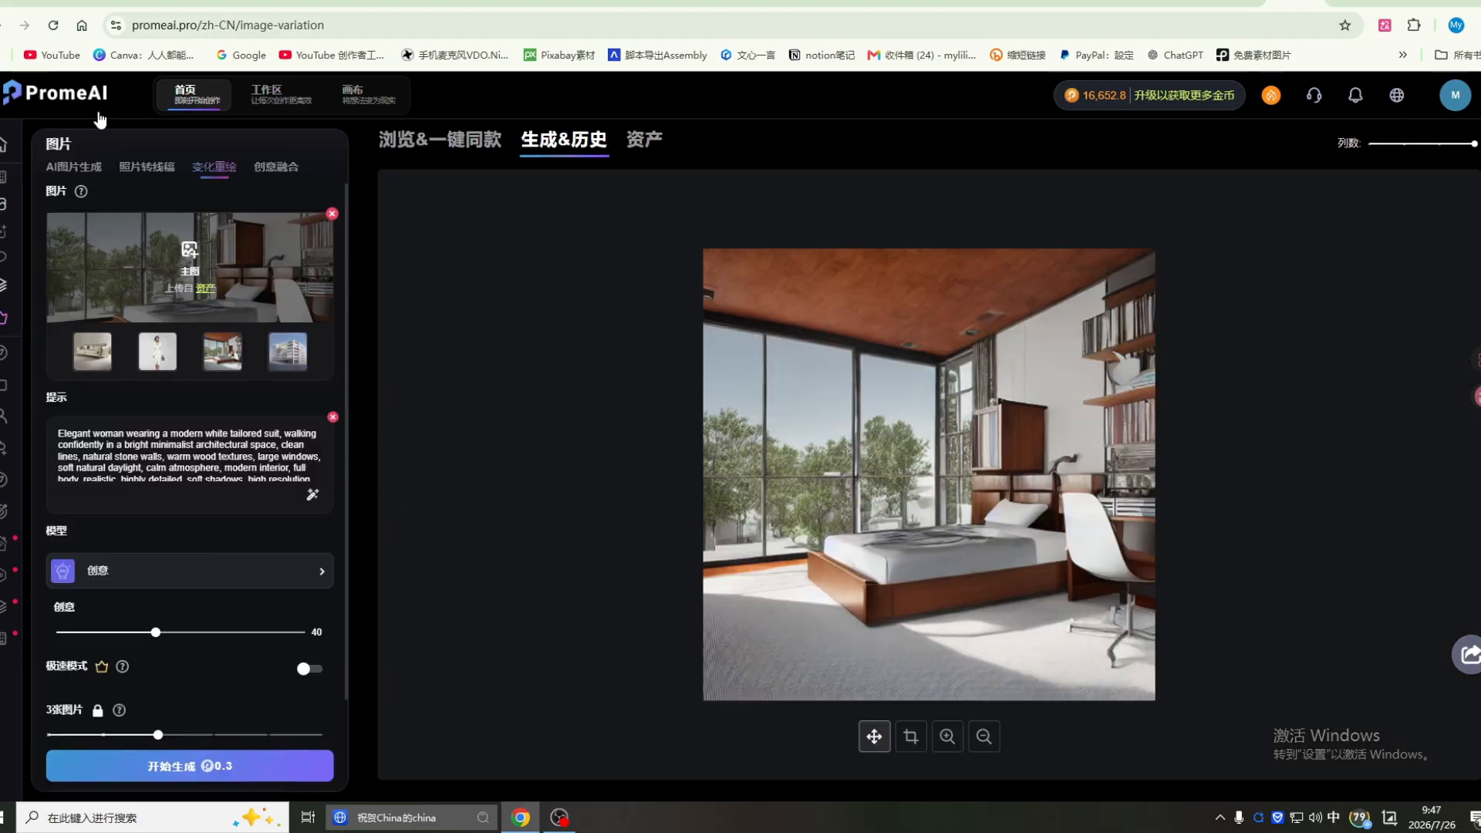
Step: Check the assets of the 变化重绘 tool, and browse the AI image generator's public asset collections from 建筑展板 to 海报
click(638, 145)
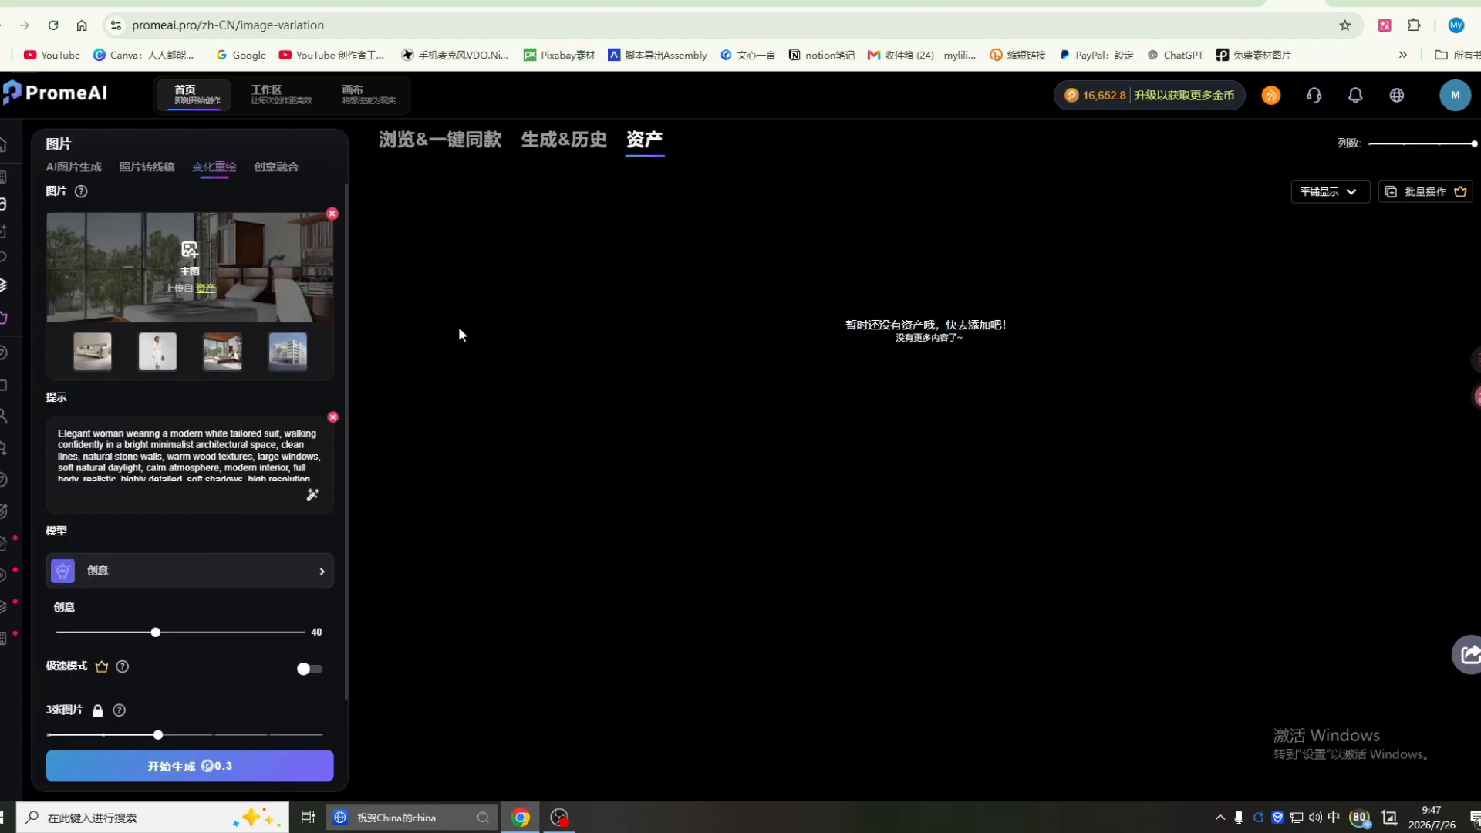
click(5, 145)
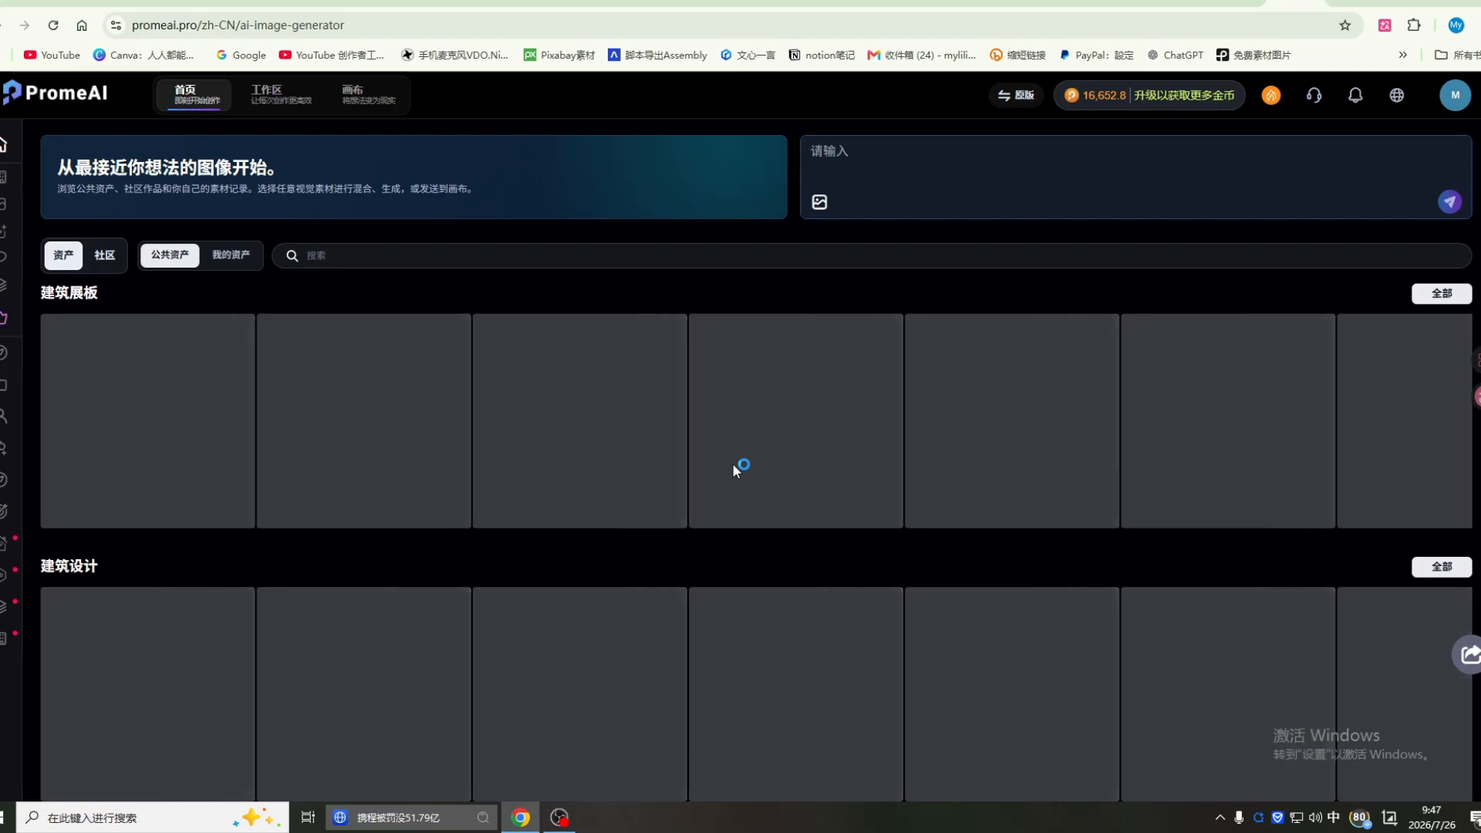
scroll(733, 463, down, 1)
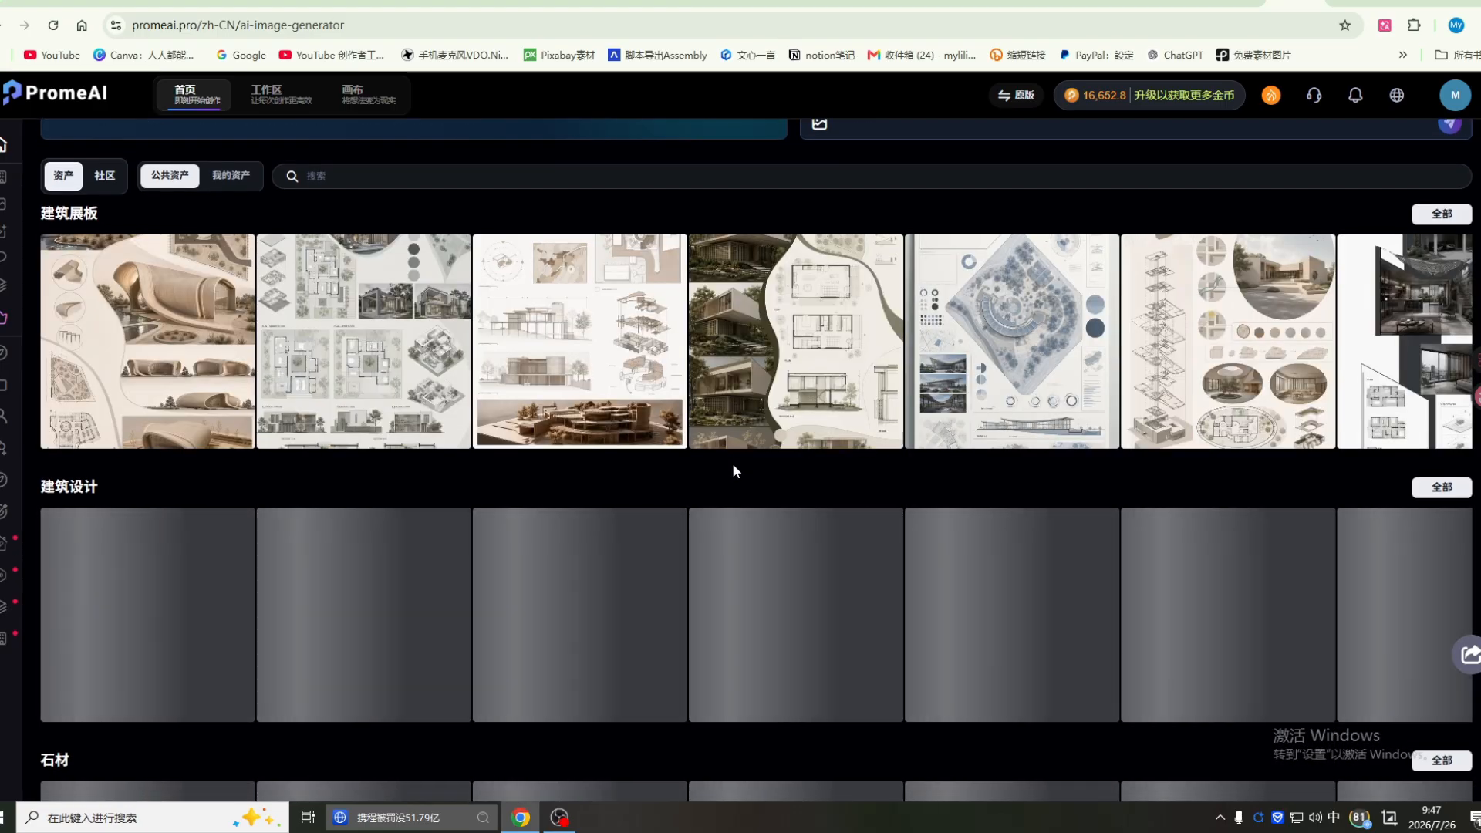
scroll(733, 471, down, 2)
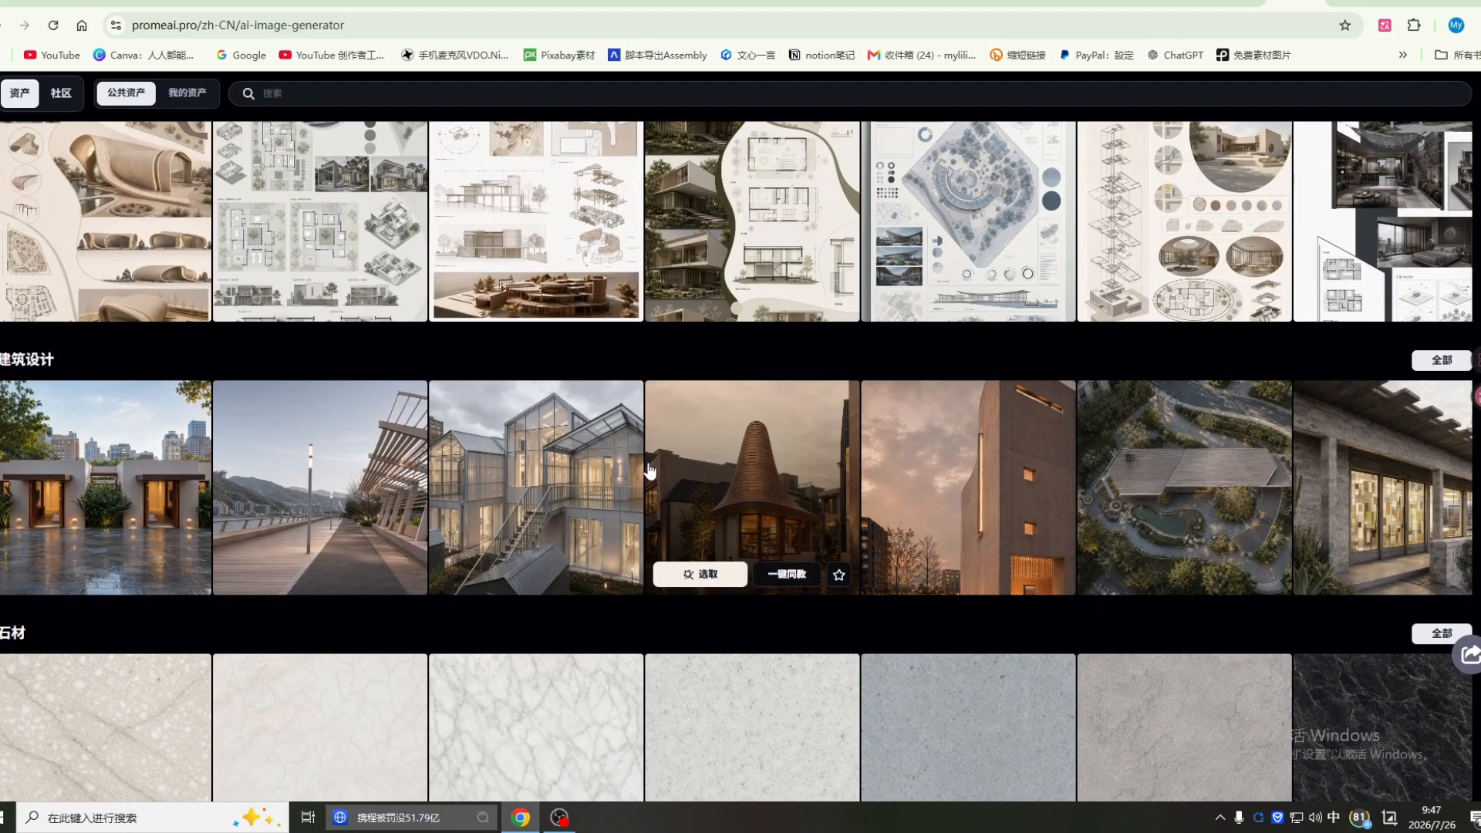
scroll(671, 463, down, 1)
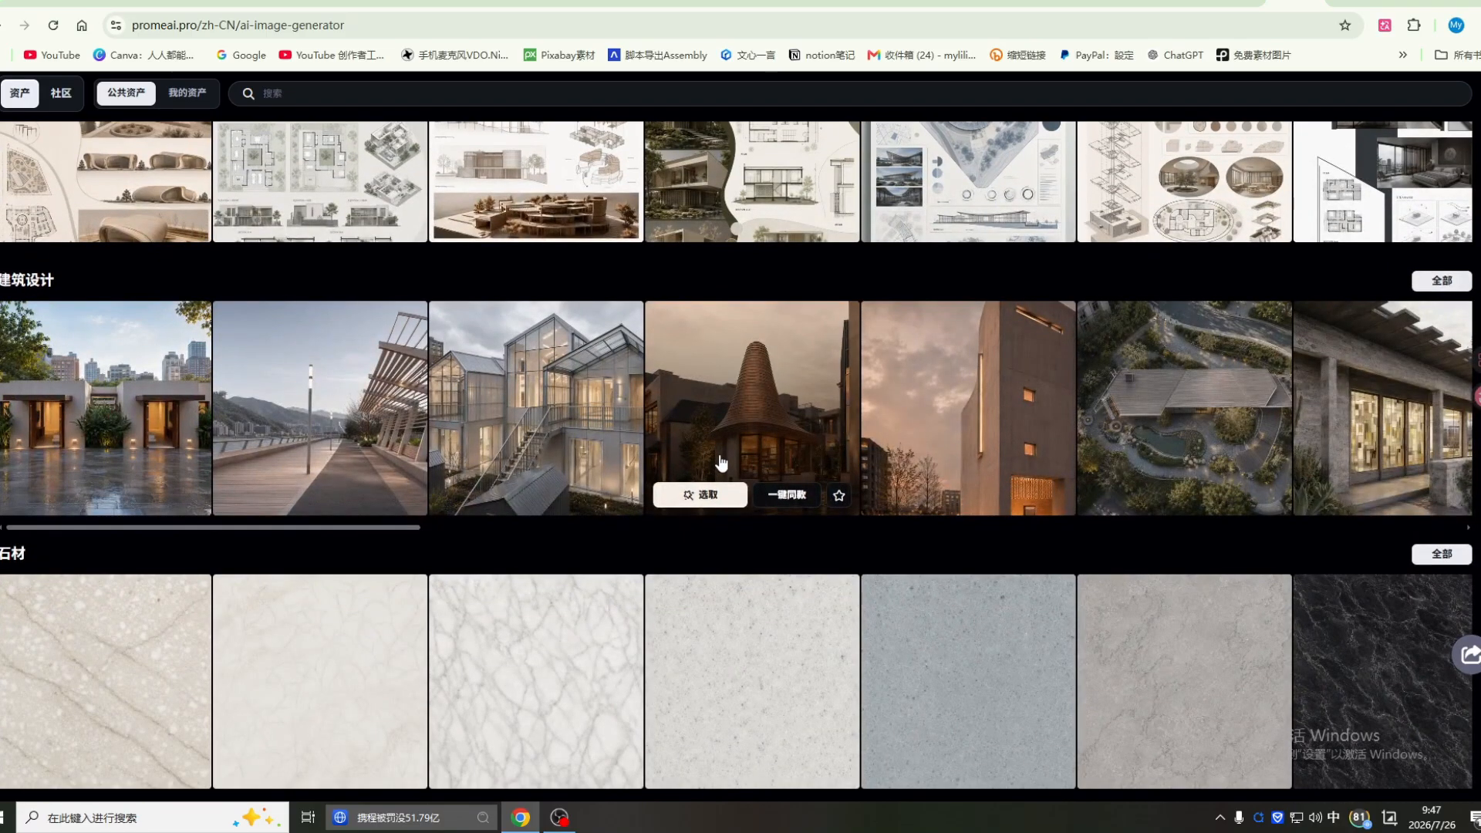
scroll(780, 455, down, 1)
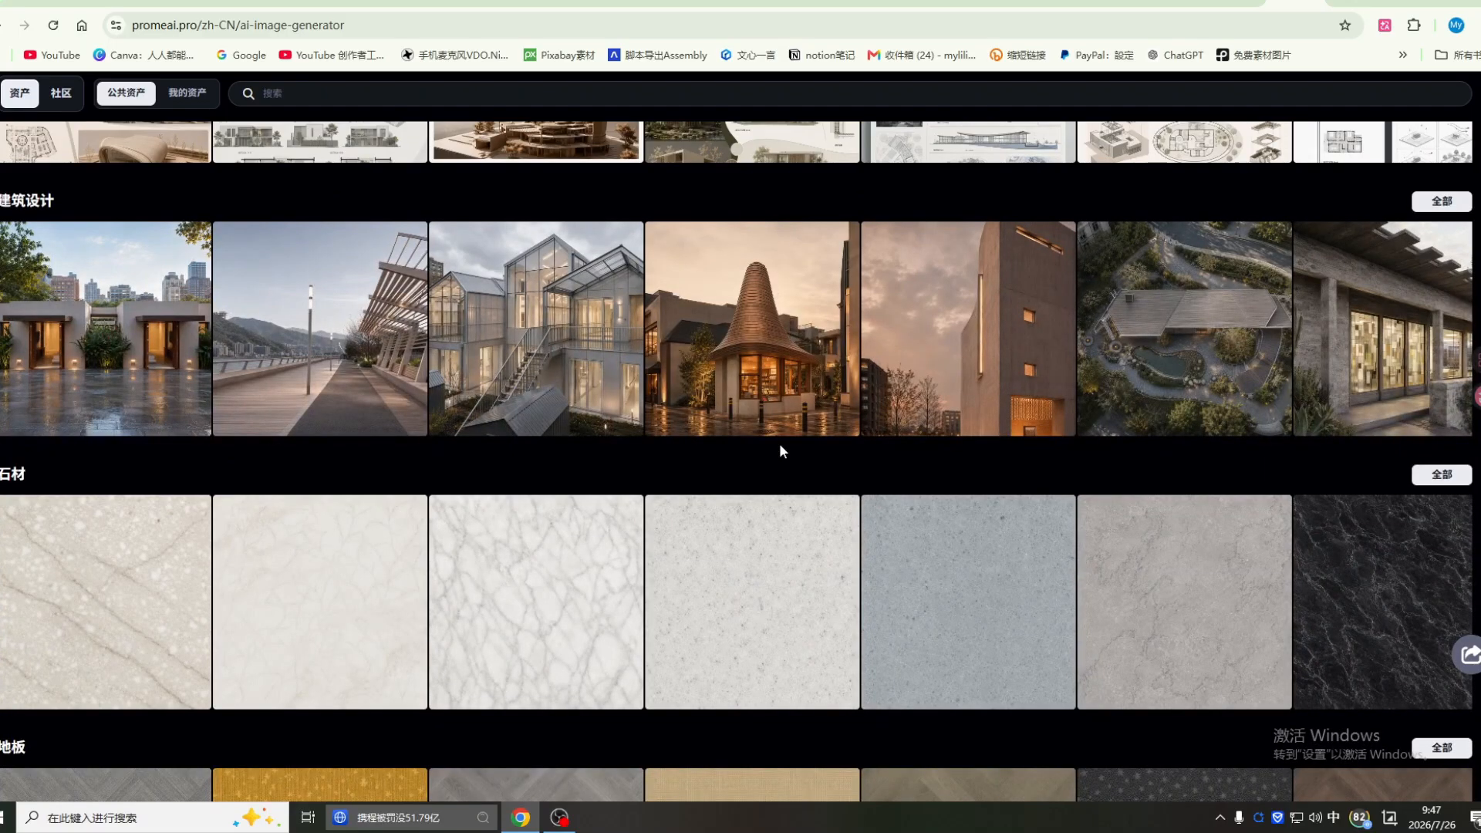
scroll(779, 445, down, 1)
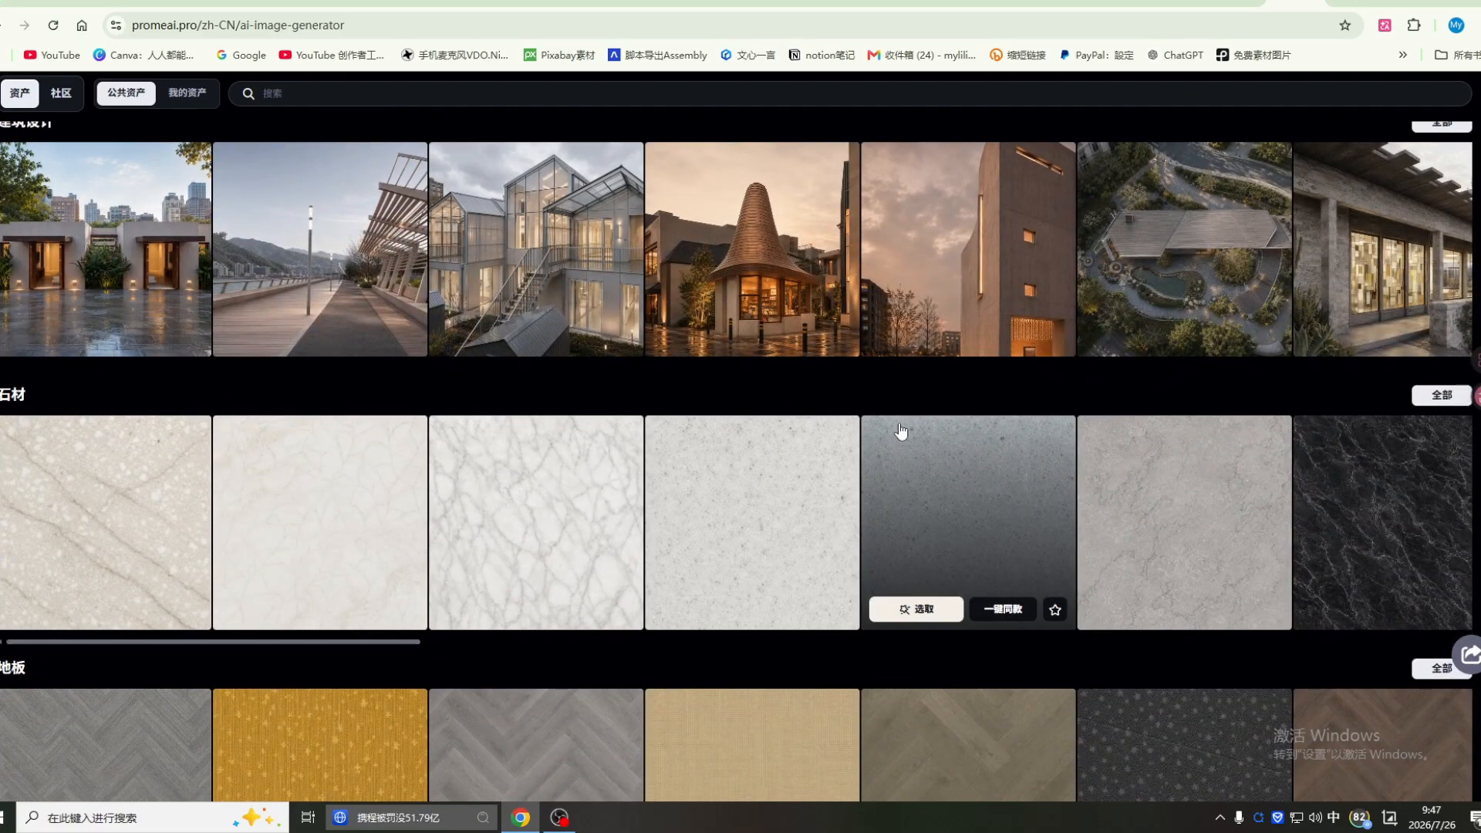
scroll(902, 430, down, 1)
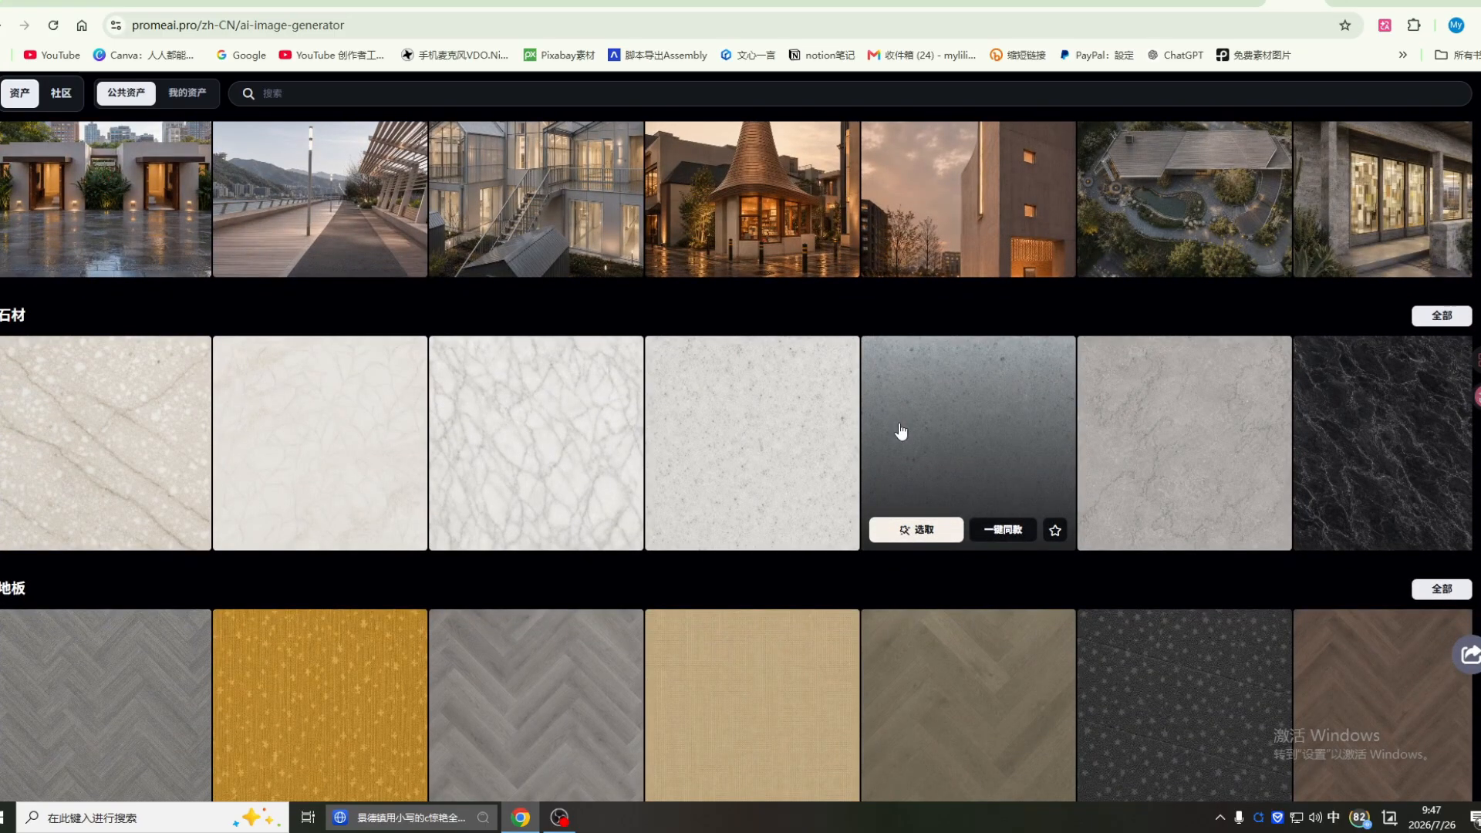
scroll(902, 431, down, 1)
scroll(900, 429, down, 1)
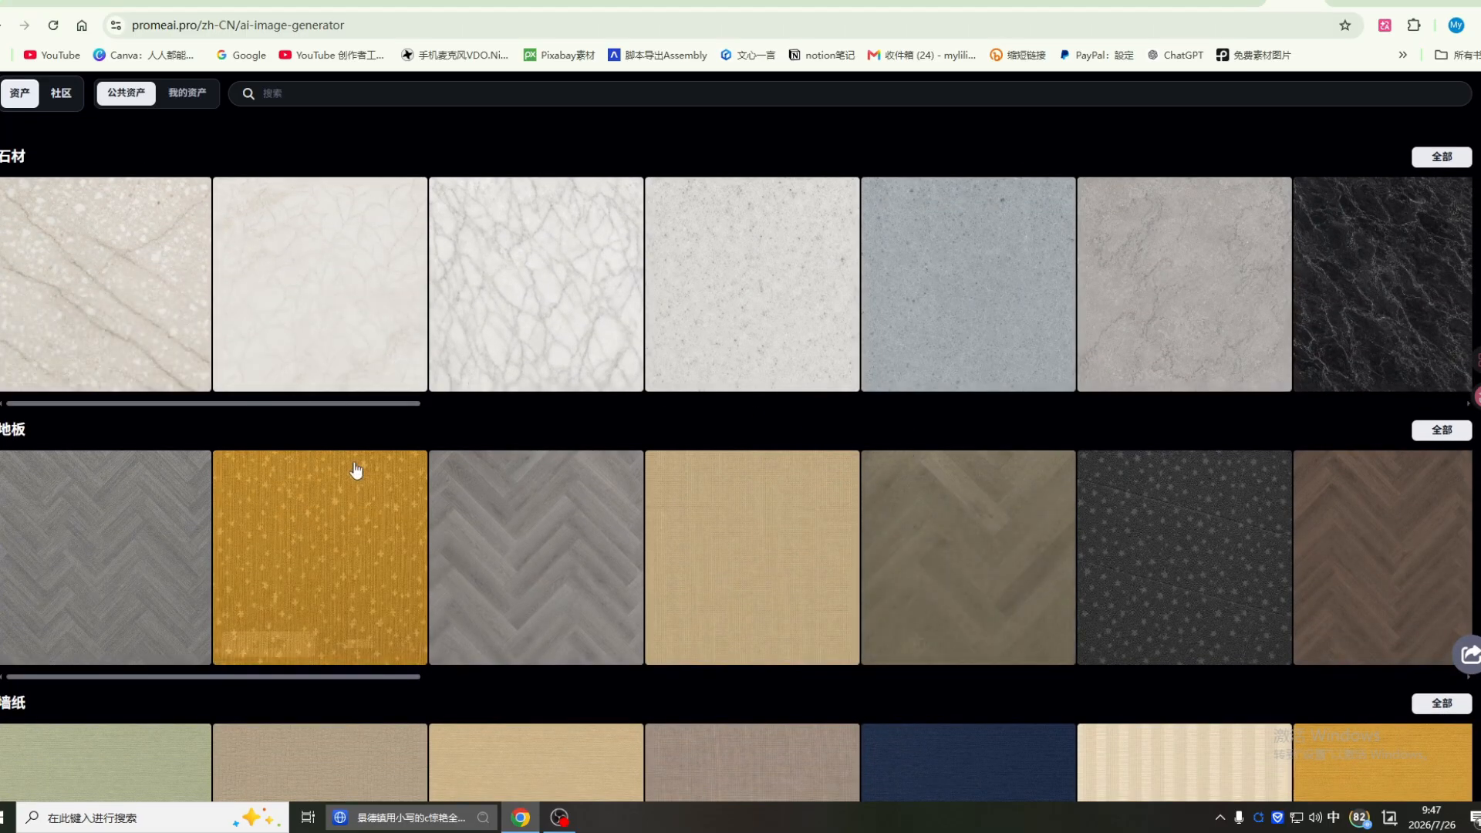
scroll(463, 463, down, 1)
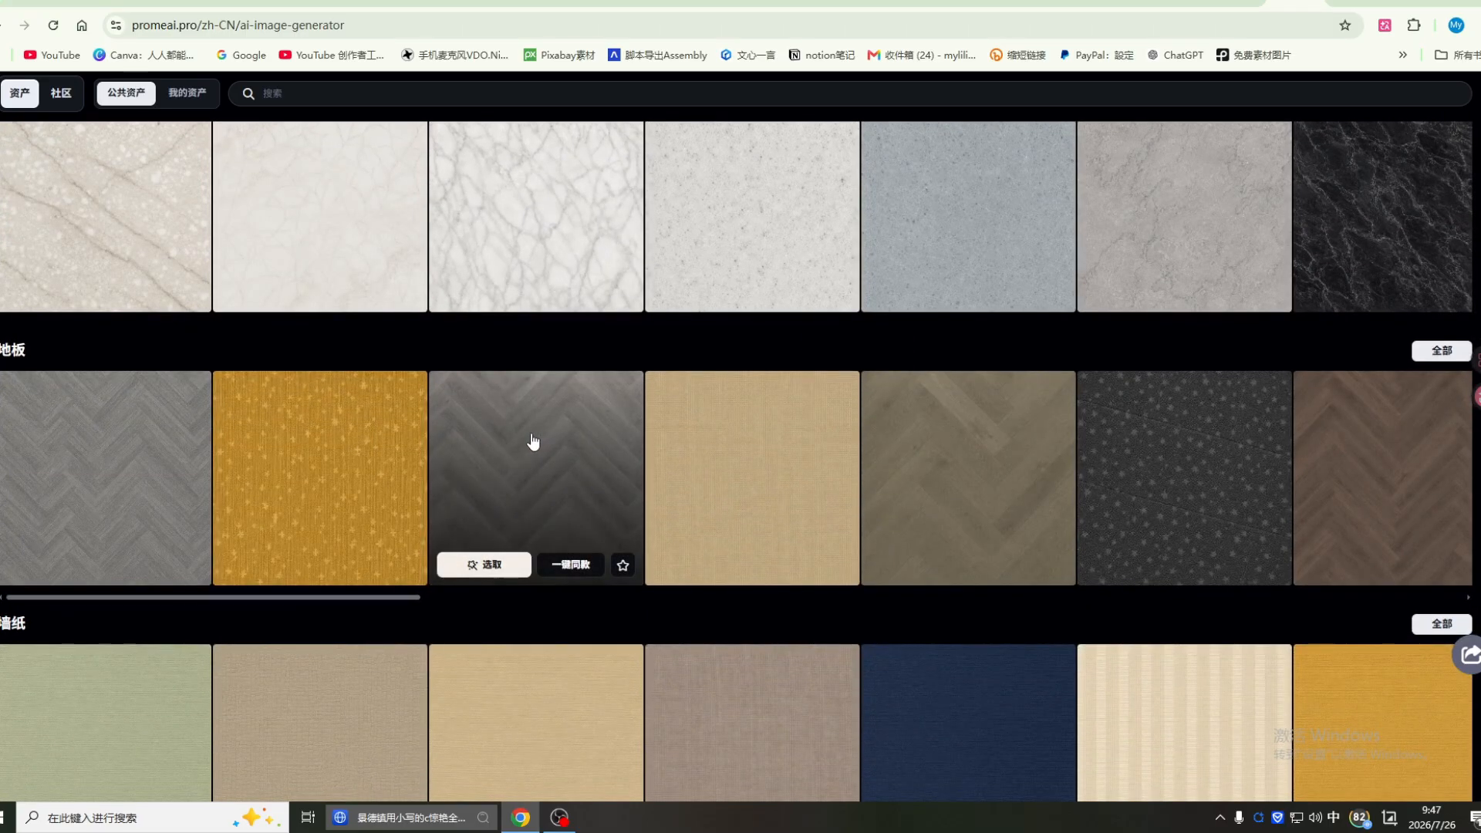
scroll(609, 420, down, 7)
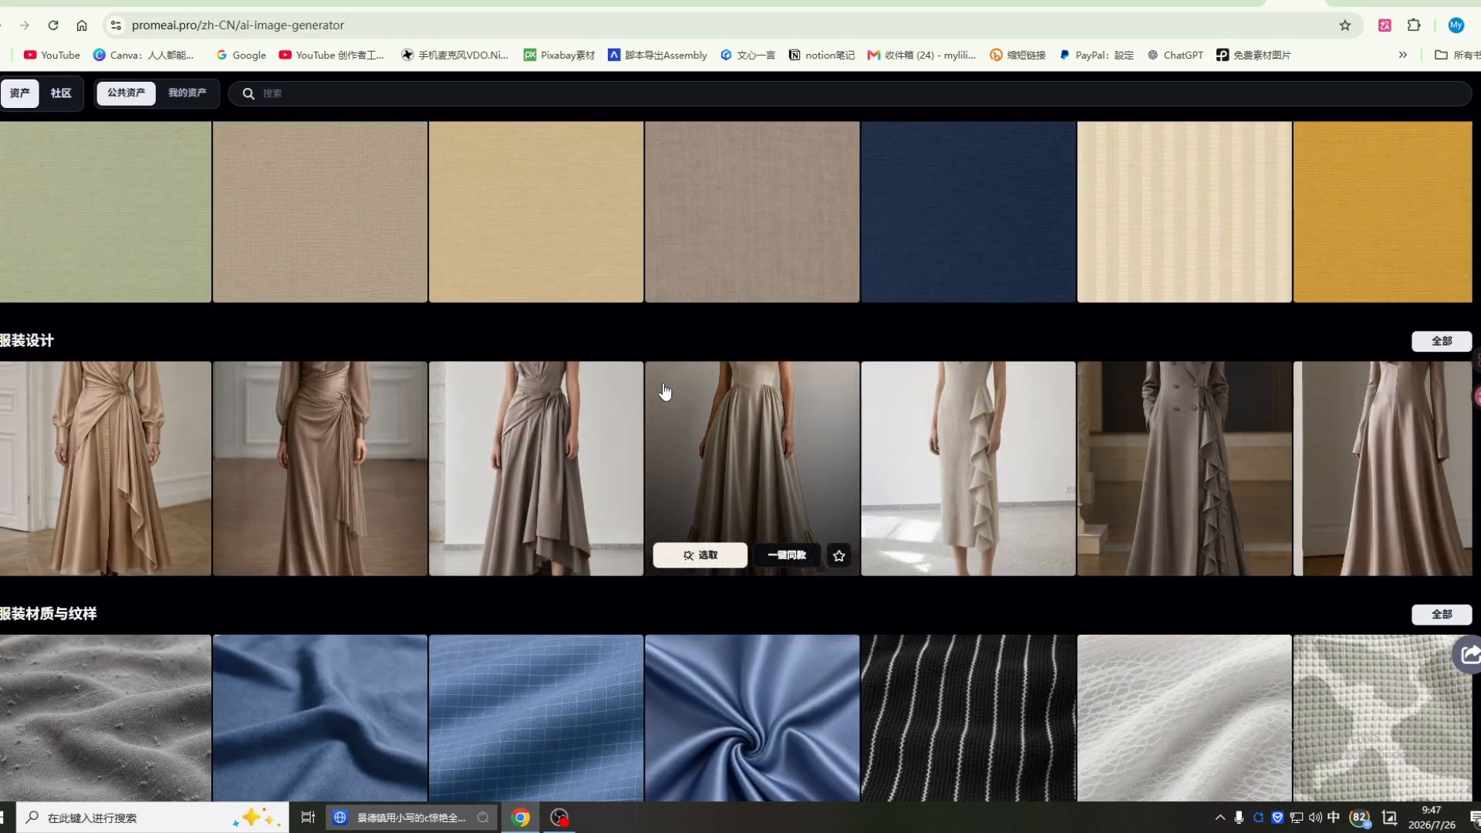
scroll(665, 393, down, 1)
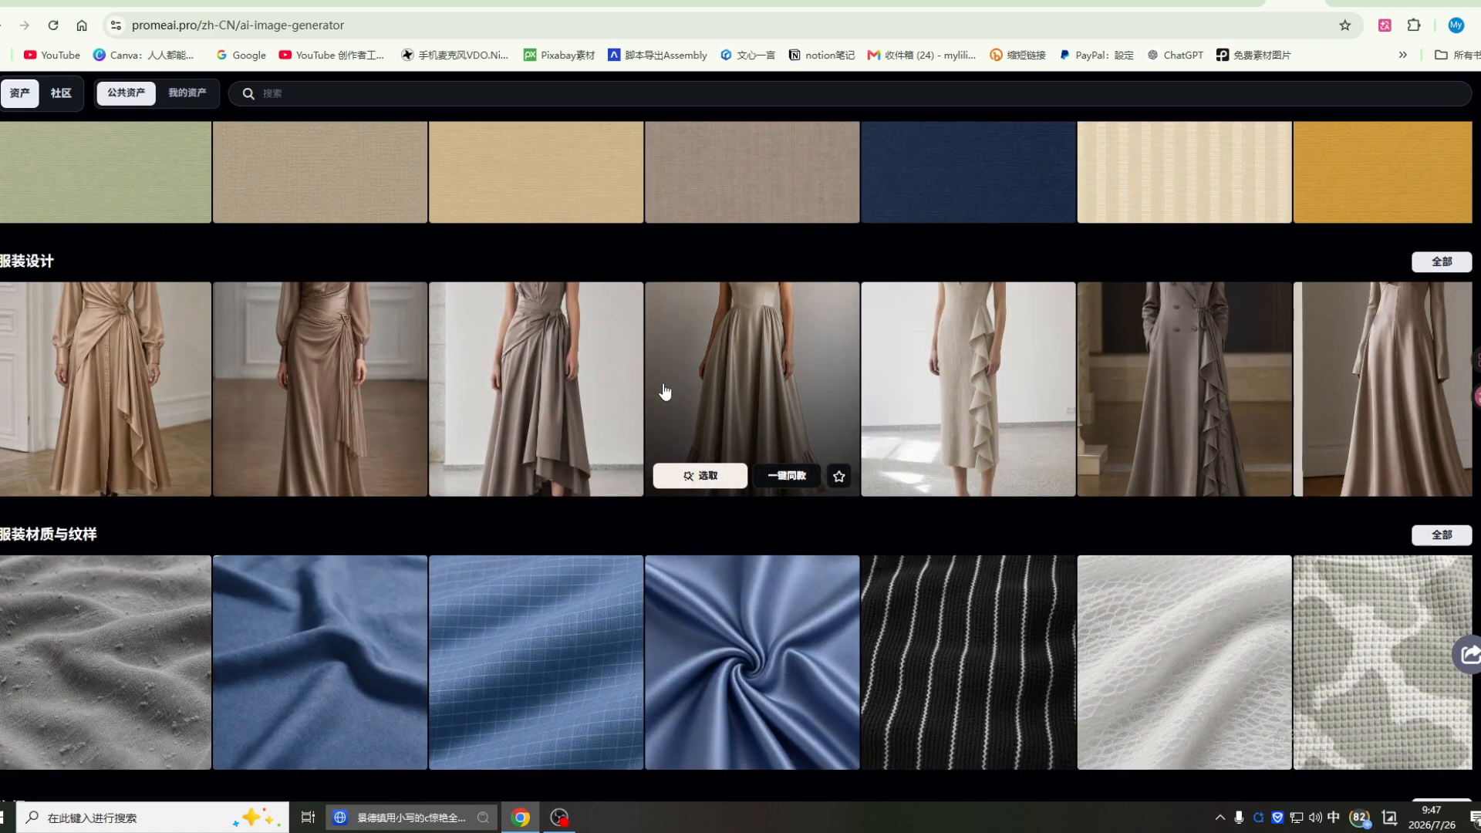
scroll(666, 393, down, 1)
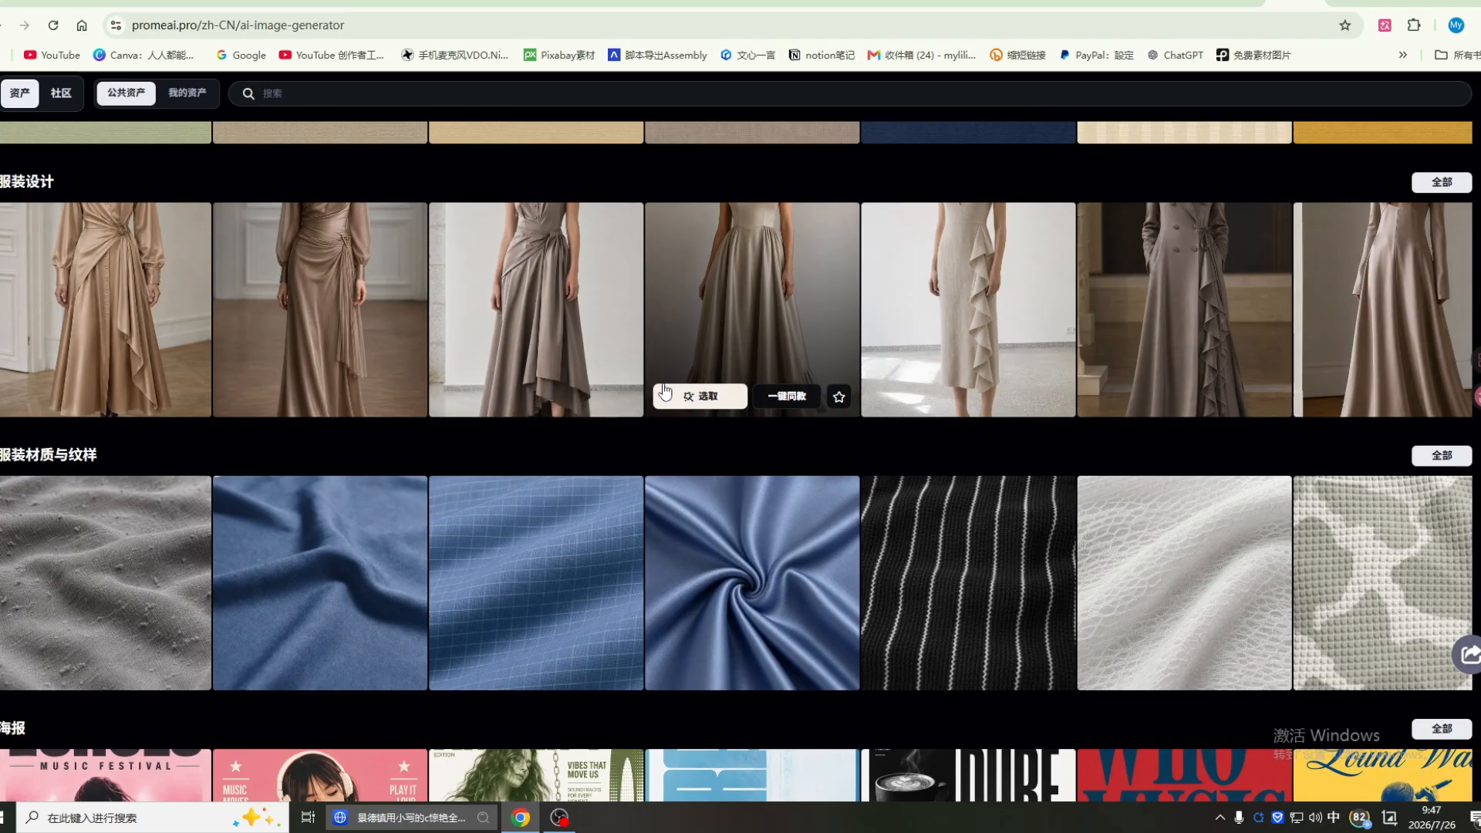
scroll(665, 393, down, 1)
scroll(664, 385, down, 1)
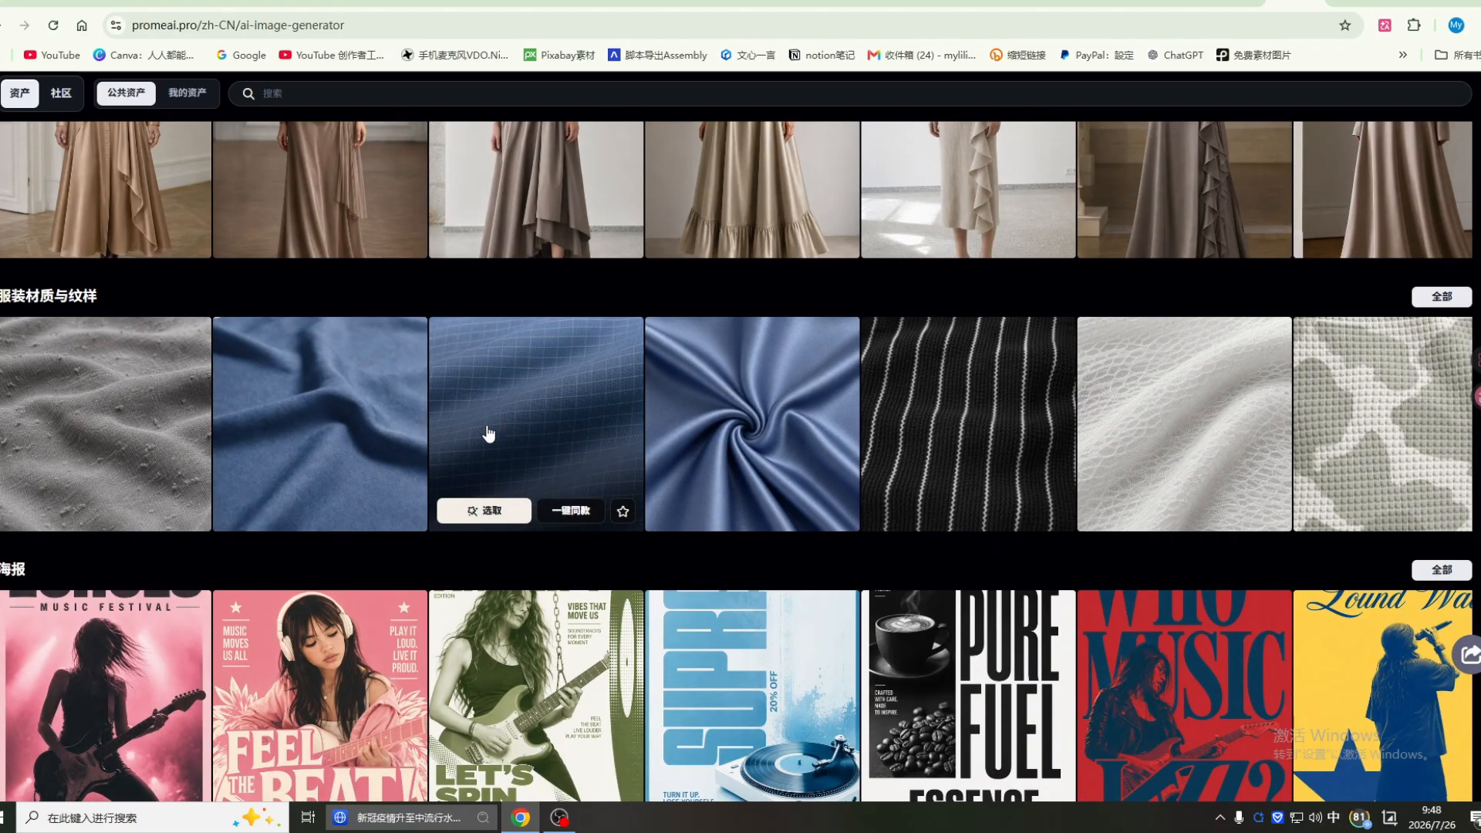
scroll(489, 434, up, 1)
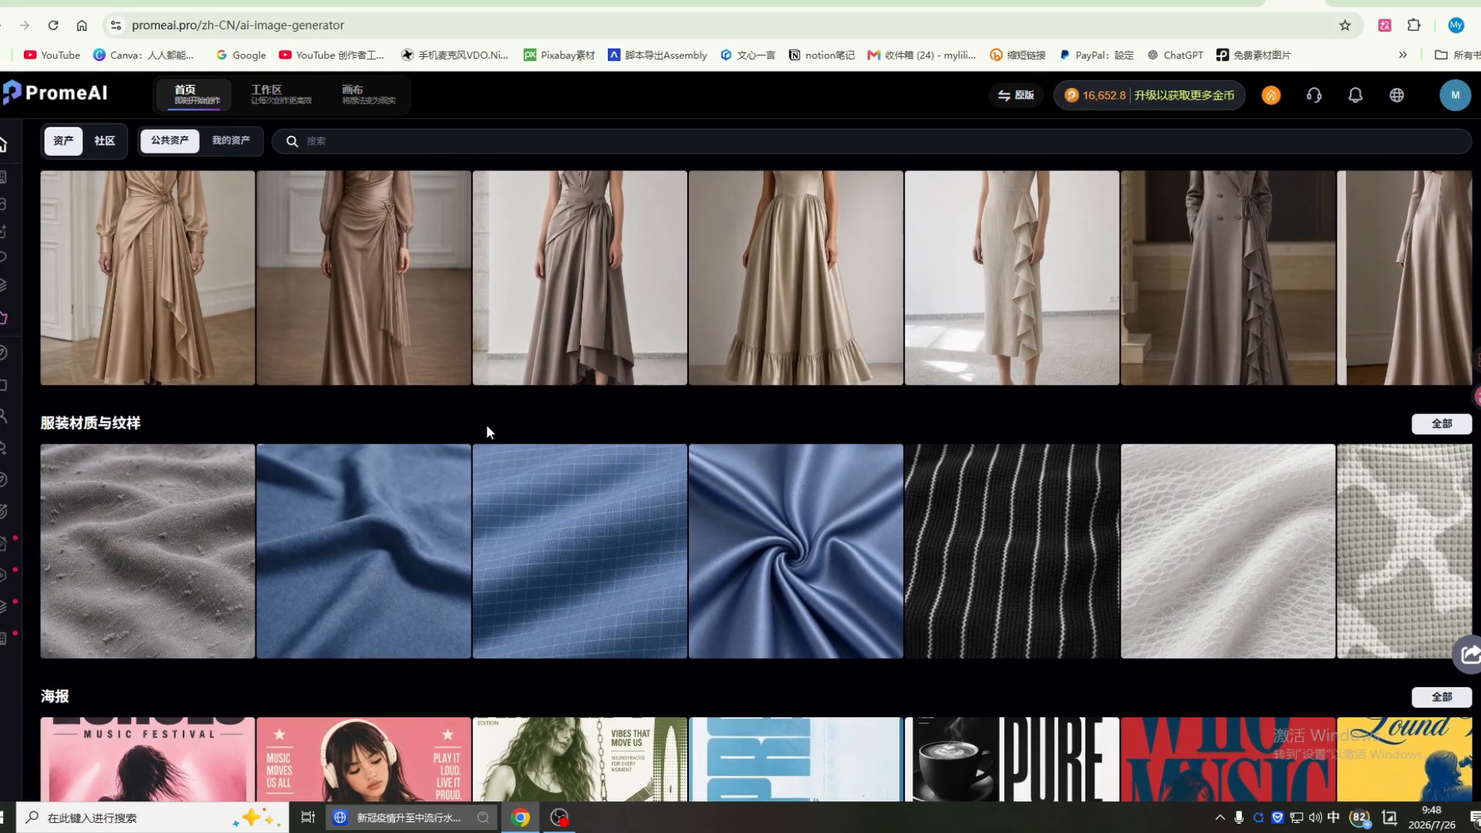
scroll(486, 425, up, 1)
Step: Open the 尺寸外扩 image expansion tool and examine the community examples in its 浏览&一键同款 gallery
mouse_move(4, 316)
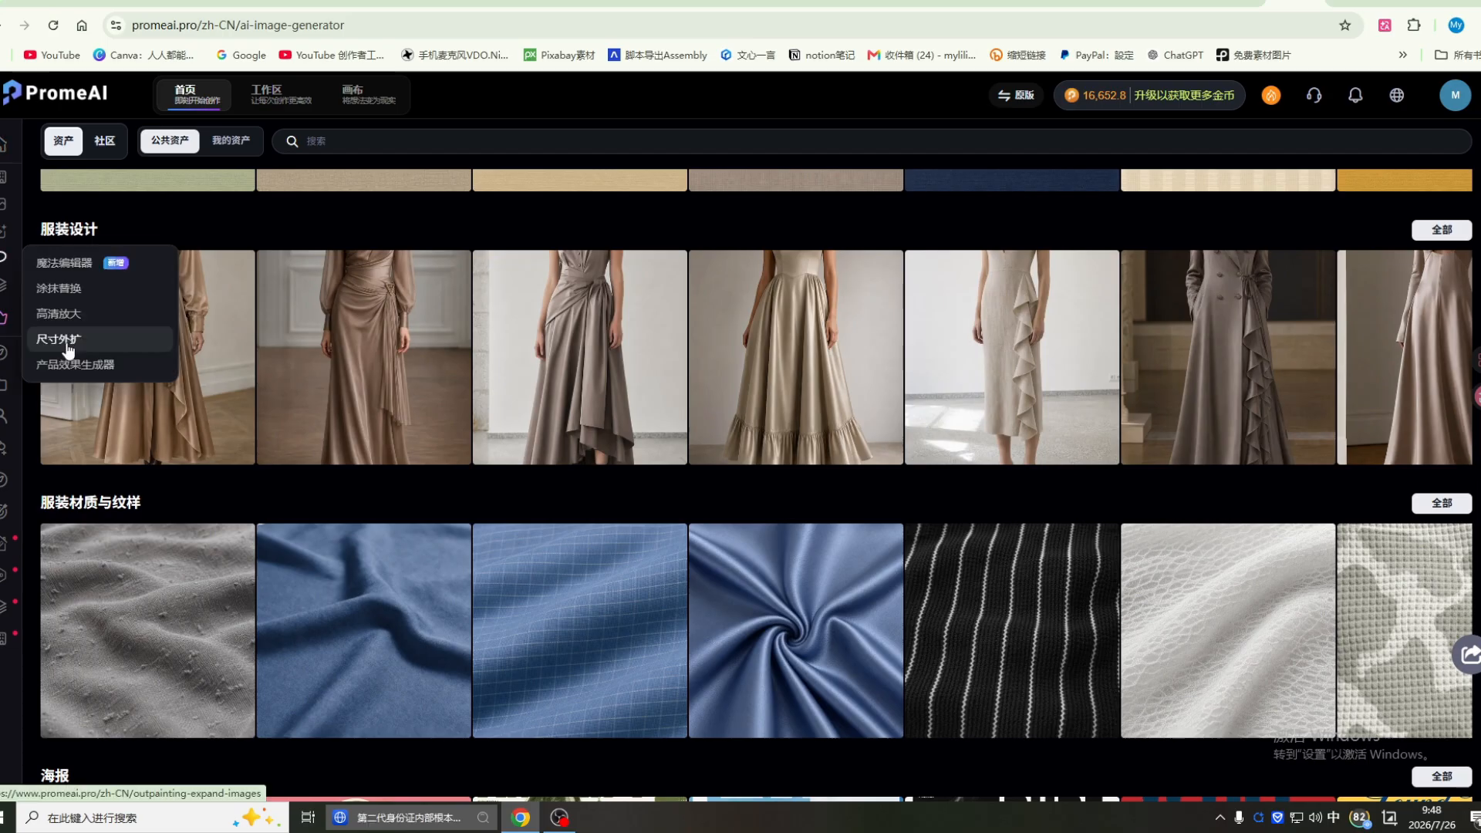
click(59, 339)
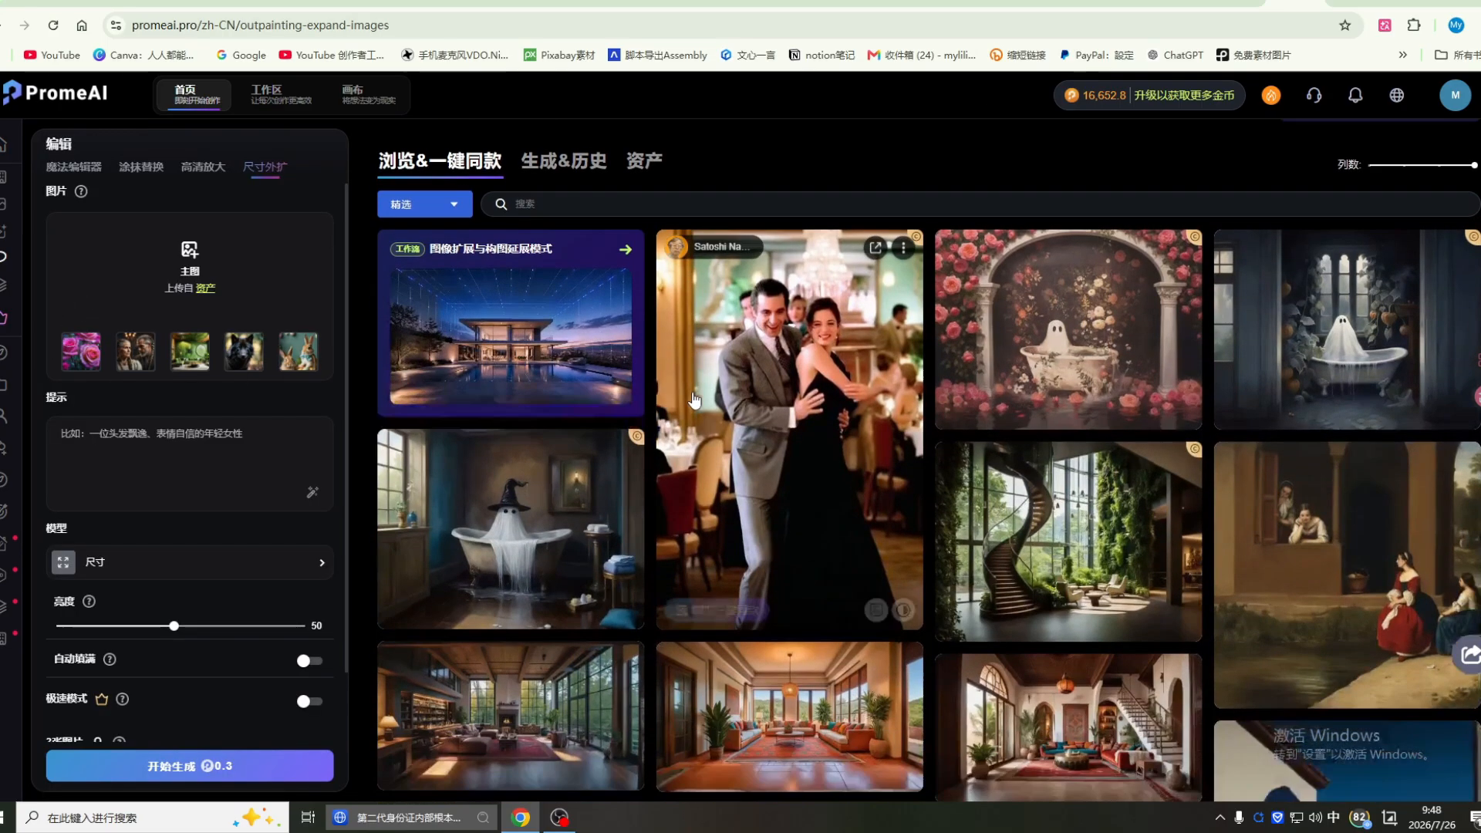
scroll(711, 414, down, 2)
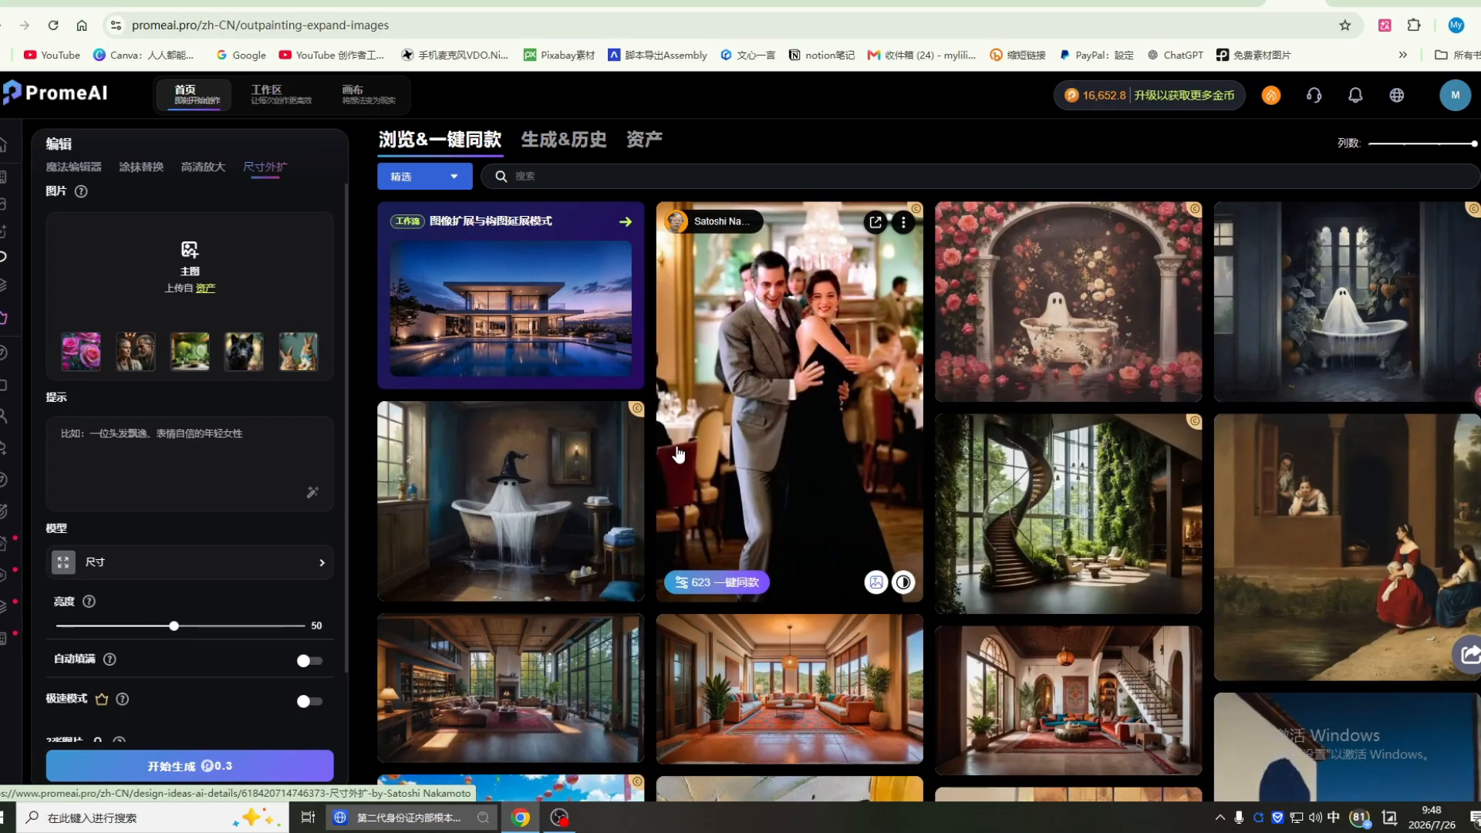
scroll(679, 455, down, 1)
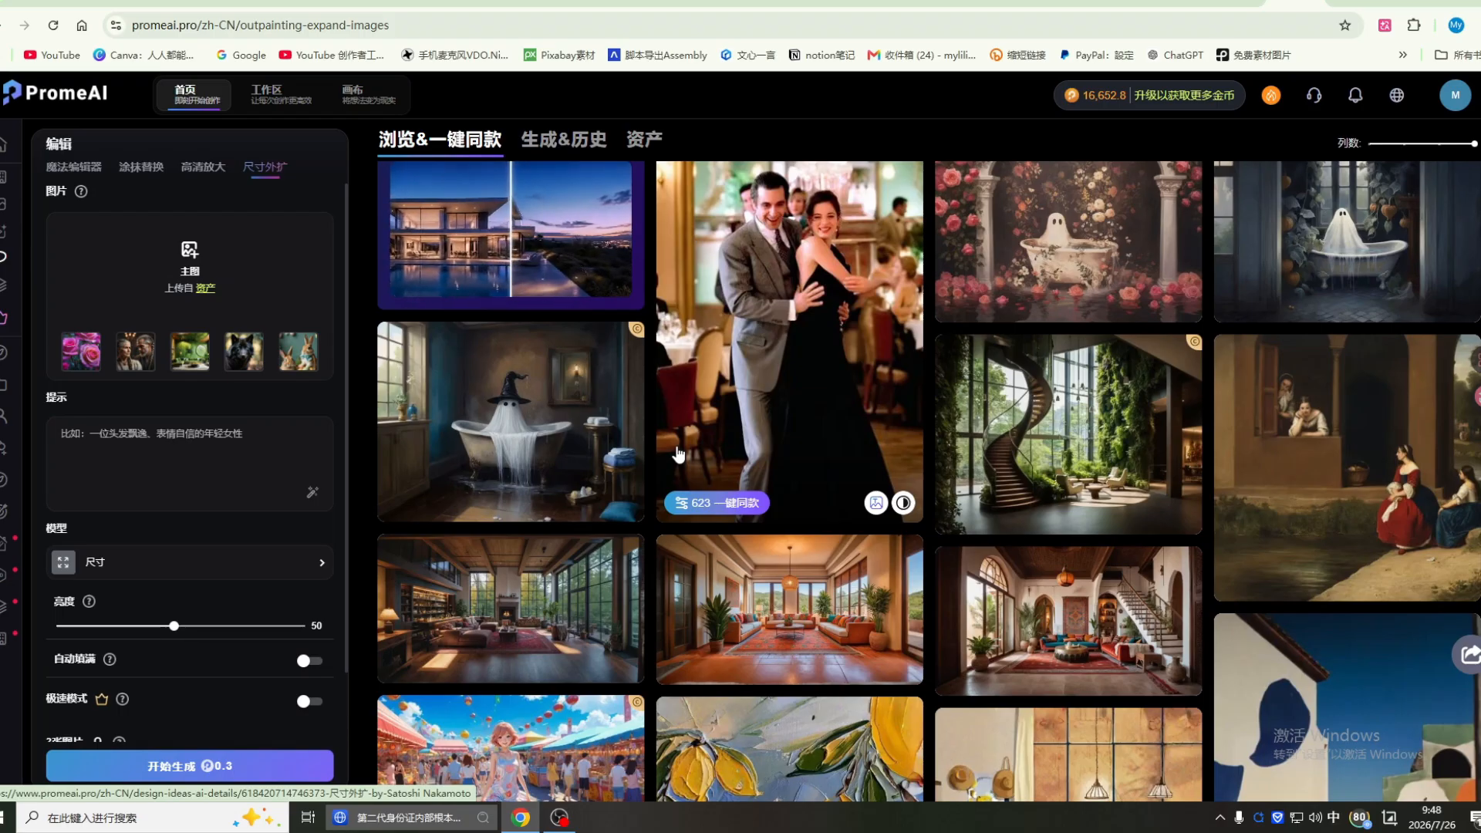
scroll(679, 455, down, 1)
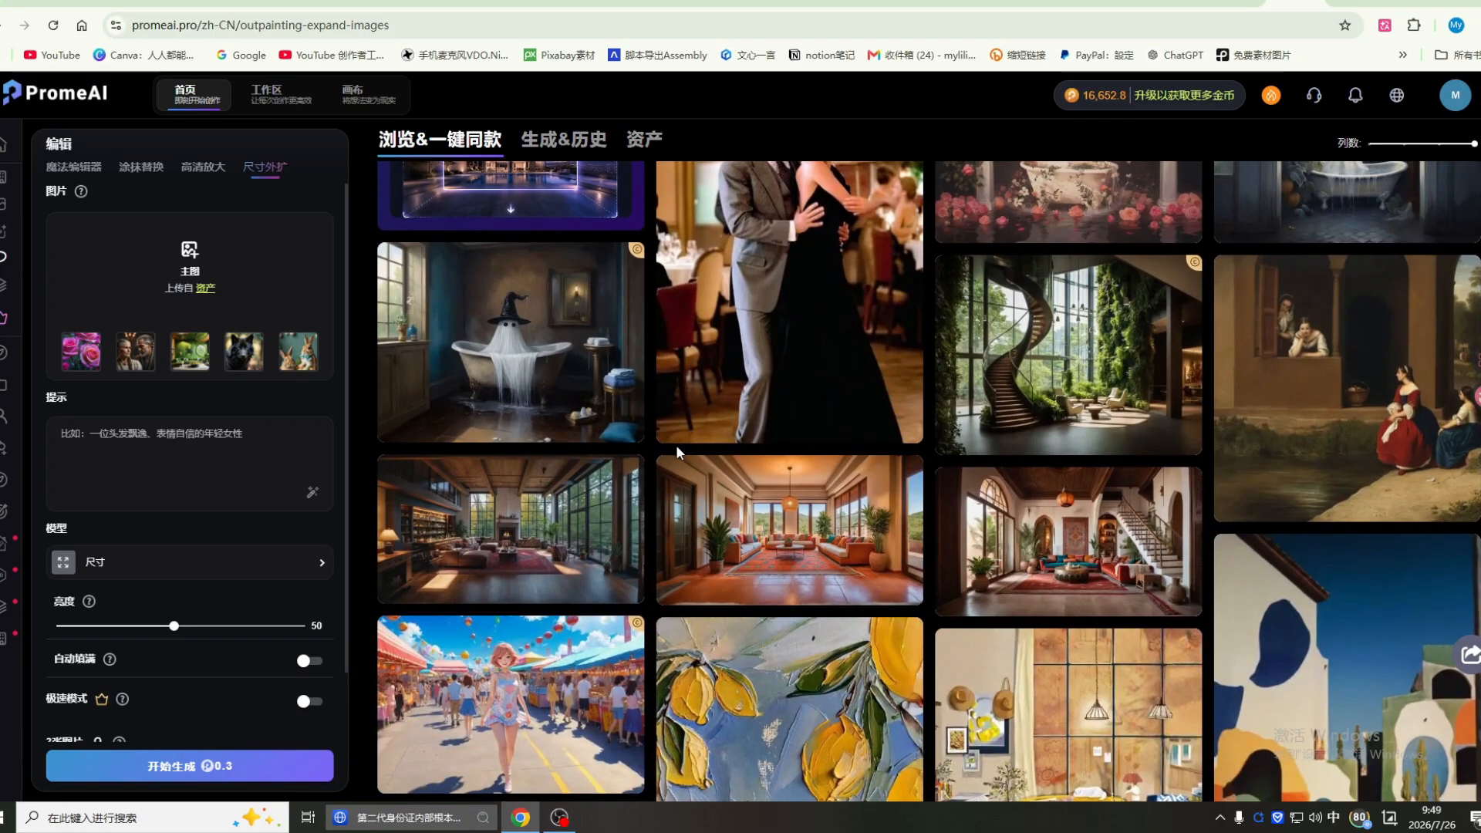
scroll(678, 448, down, 1)
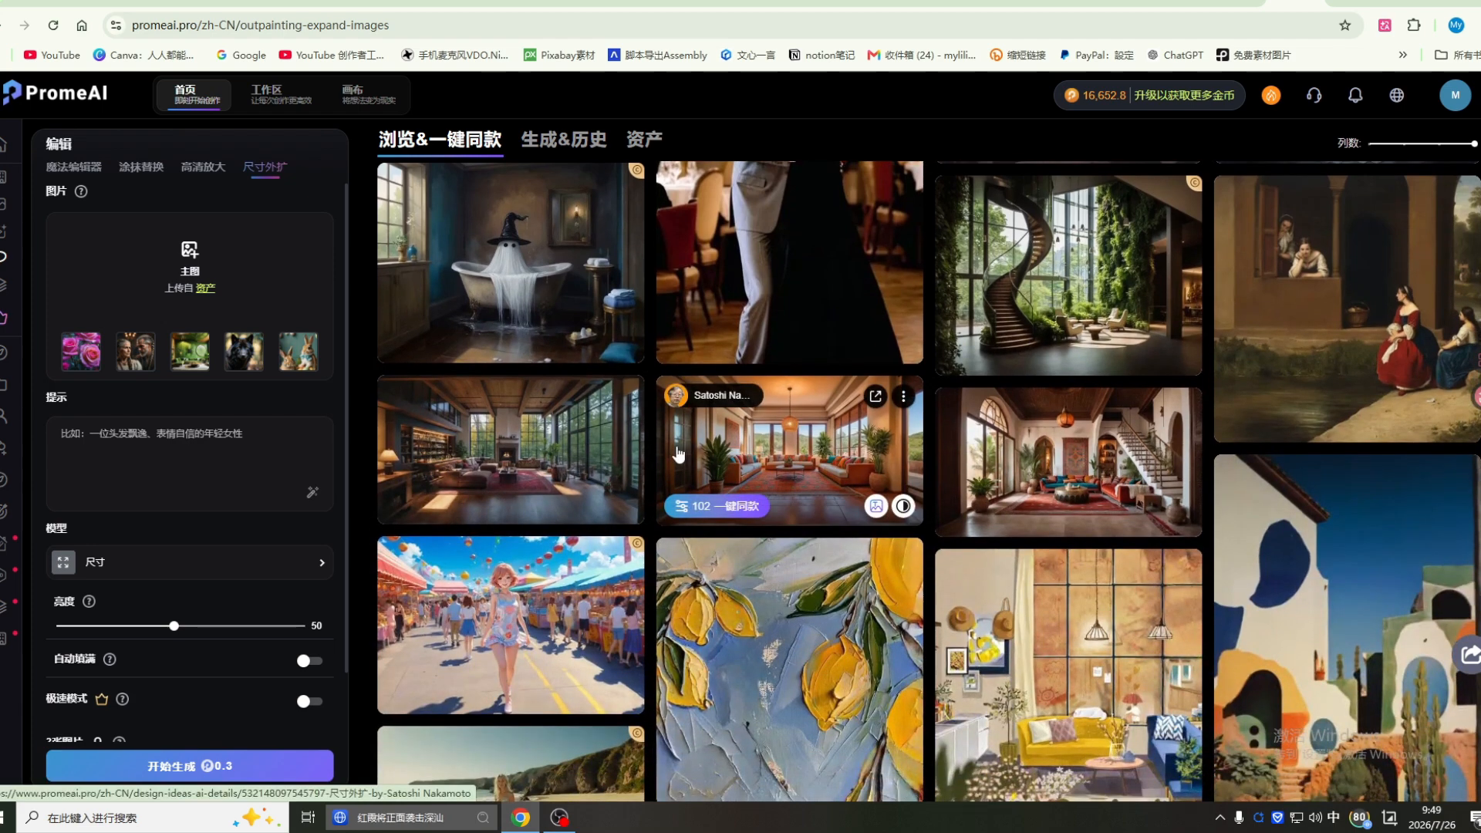
scroll(677, 454, down, 1)
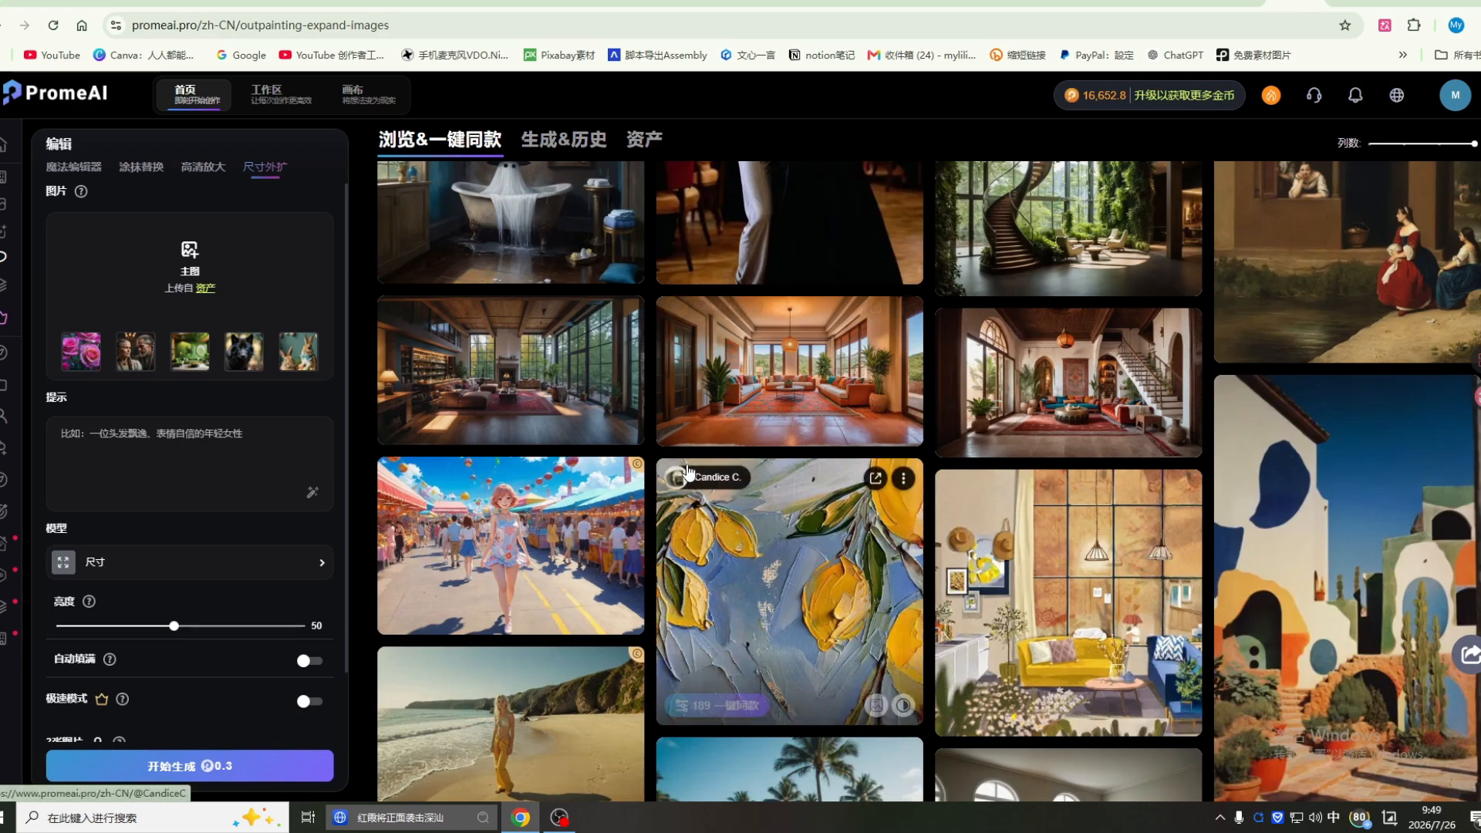
scroll(771, 478, down, 1)
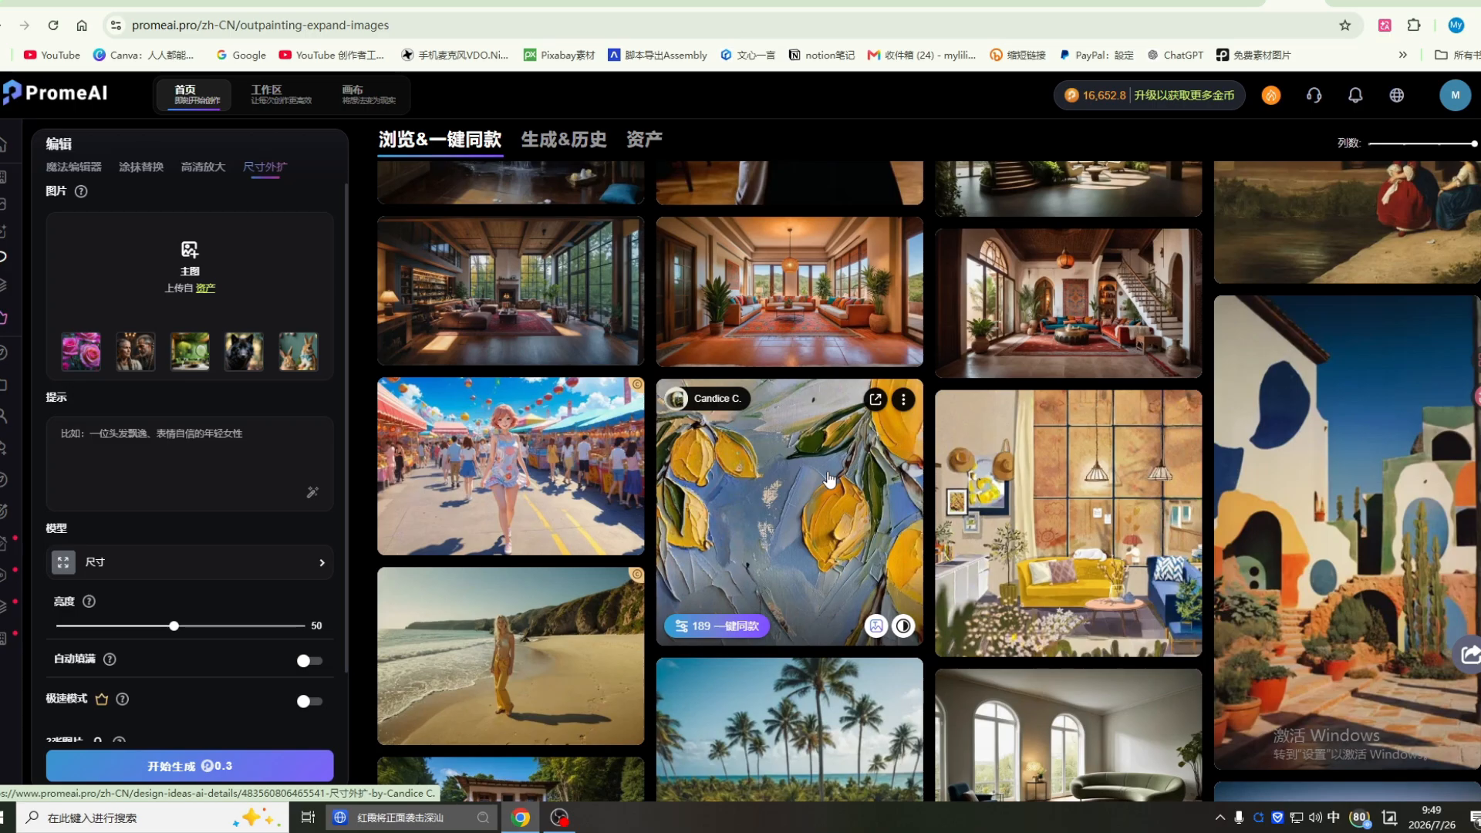
Step: Load the downloaded picture of the embellished pointed flat shoes as the main image for 尺寸外扩
scroll(830, 479, down, 1)
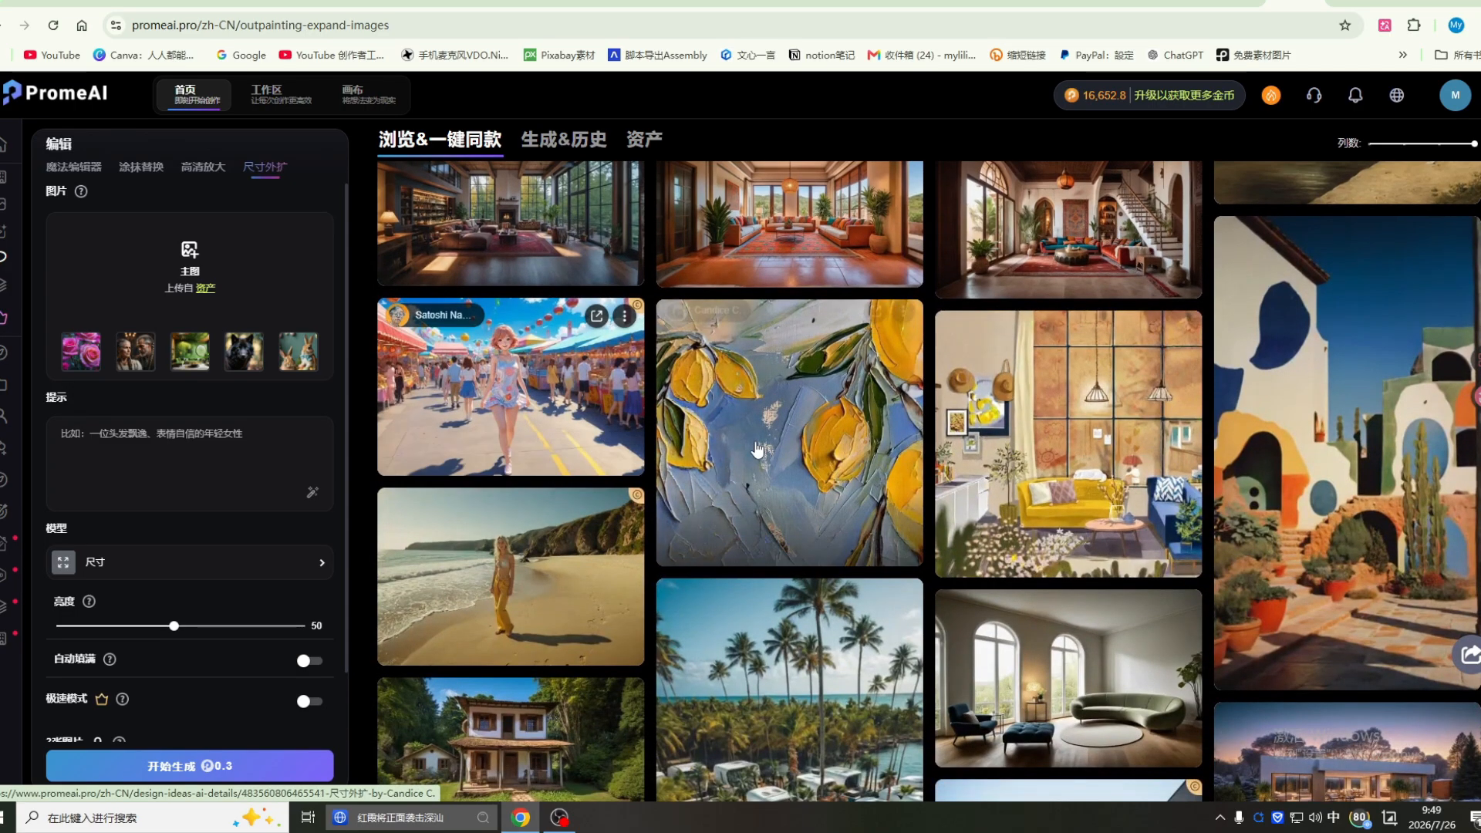
scroll(762, 449, down, 1)
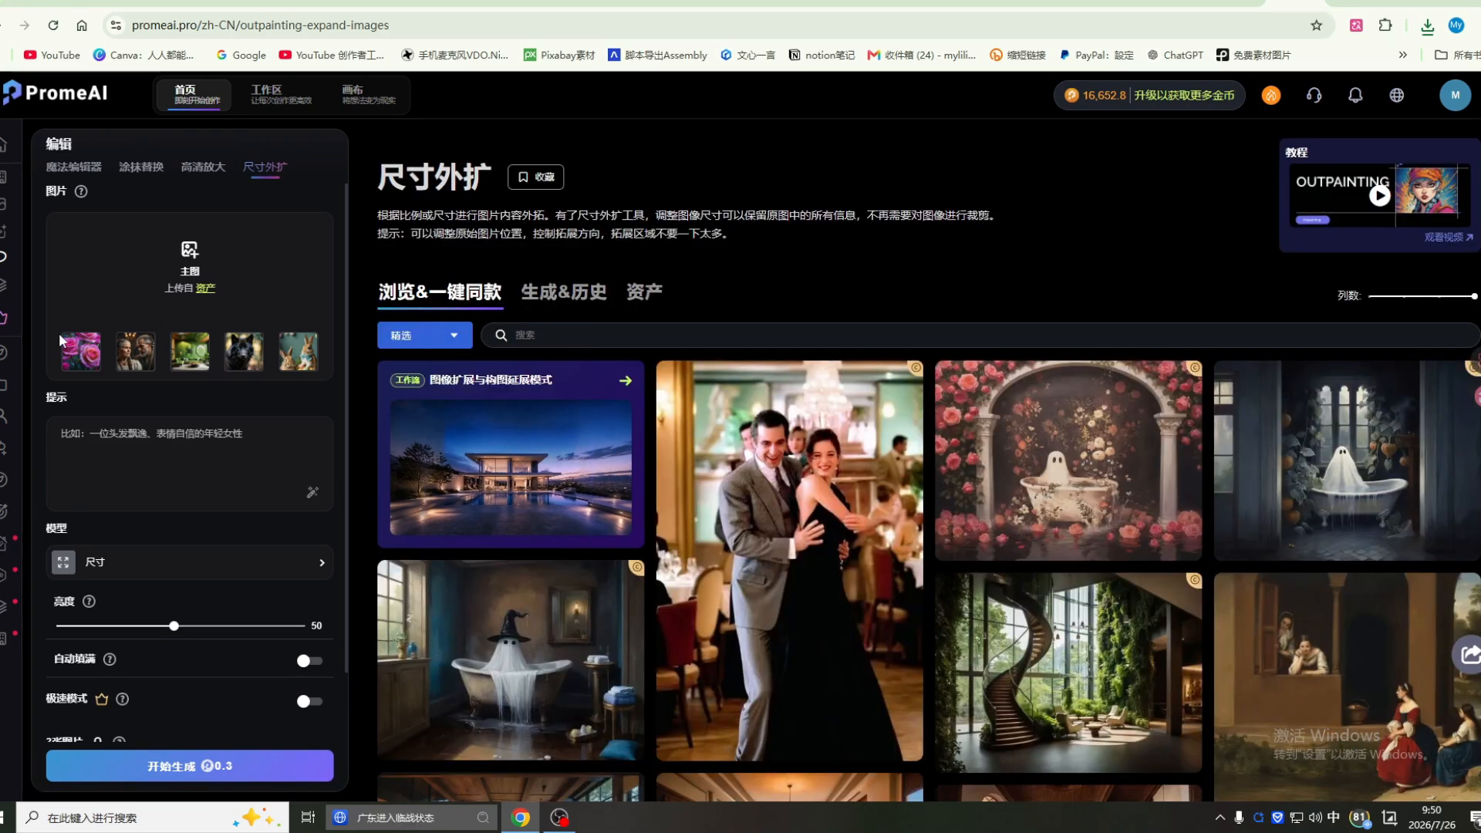
click(189, 257)
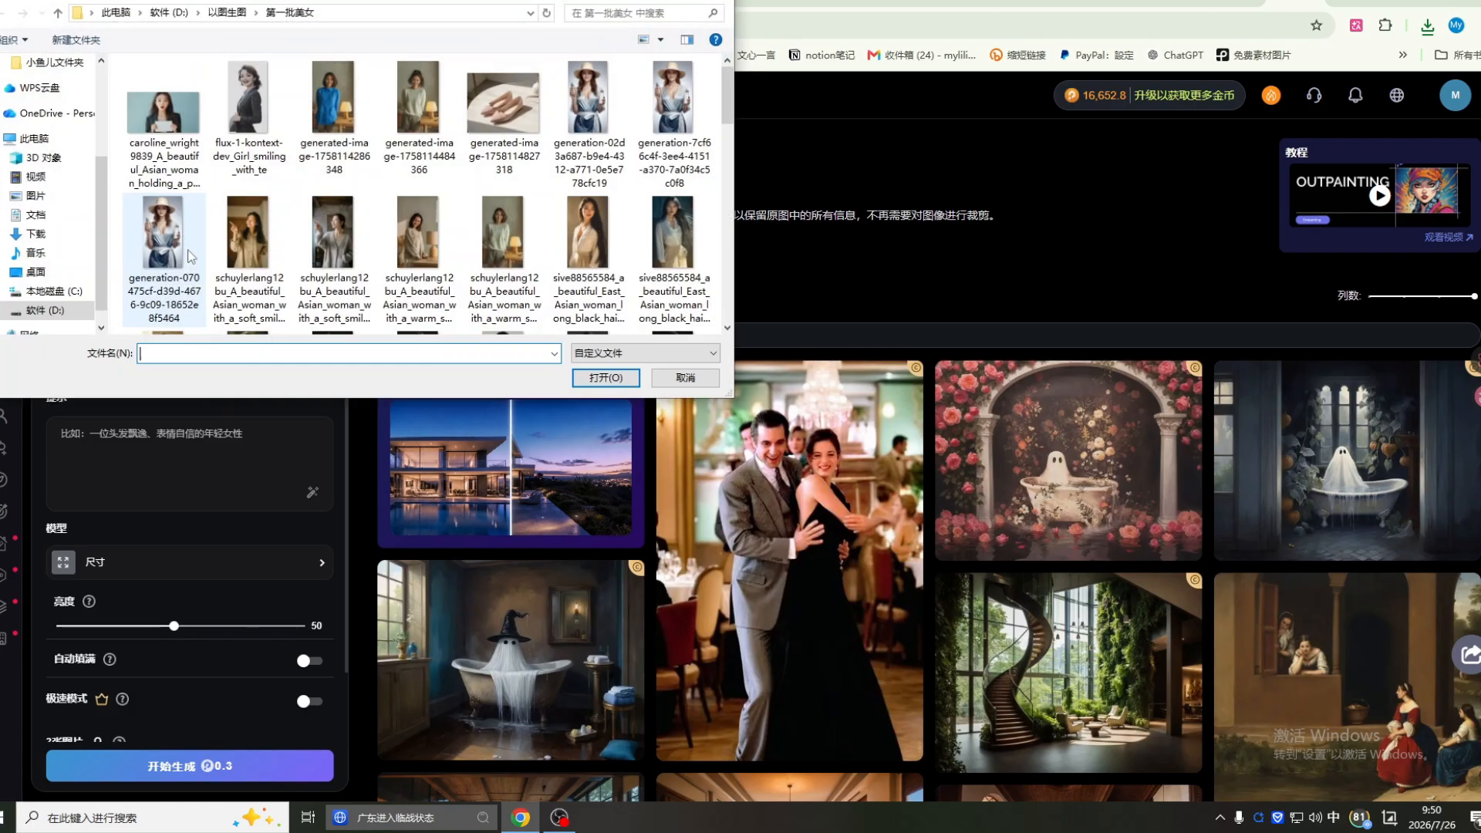
click(723, 2)
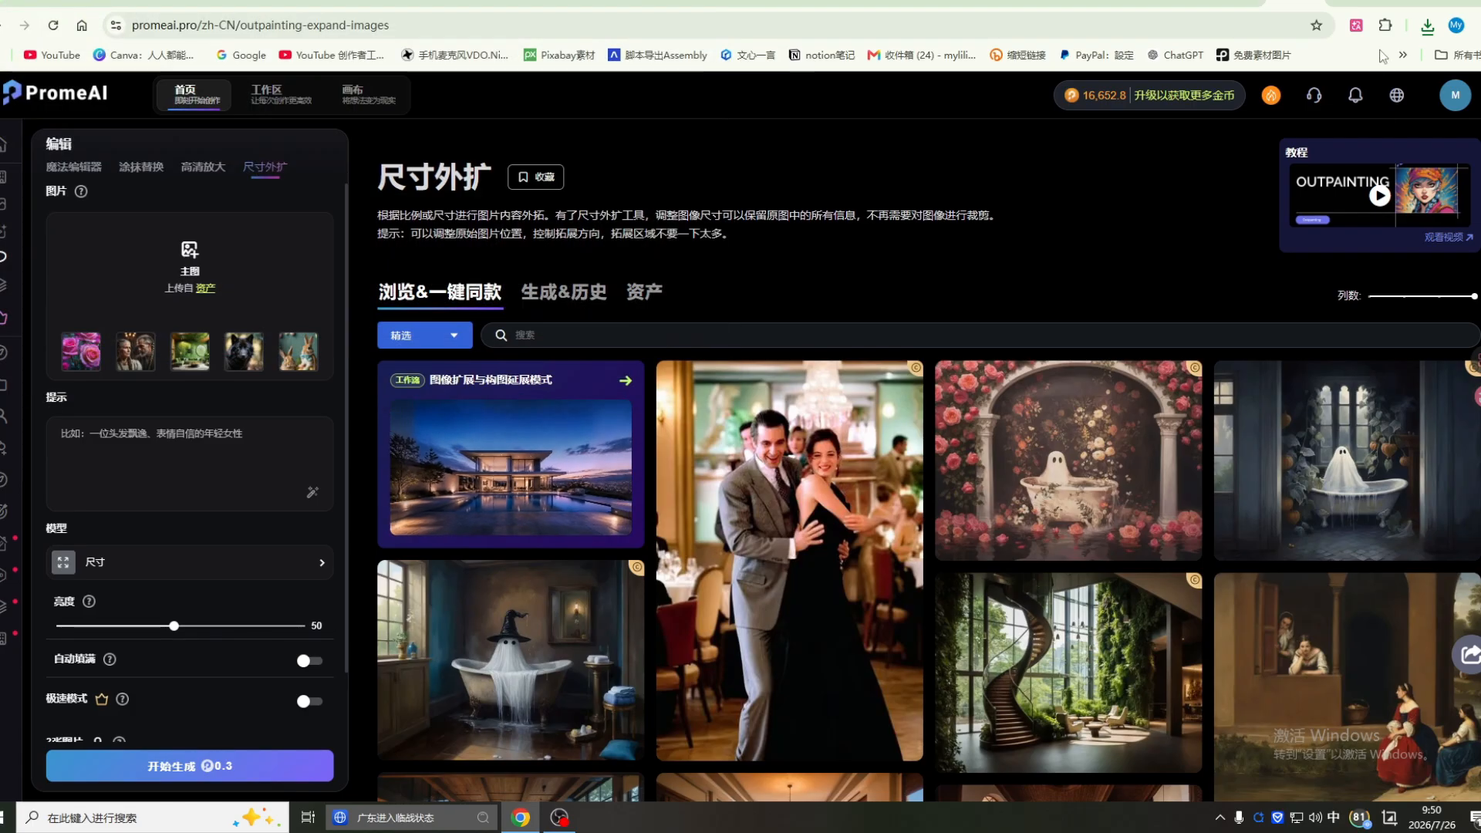
click(1427, 25)
Step: Expand the shoe image to a 16:9 canvas with the prompt 自由发挥, and view a generated result at full size
click(273, 430)
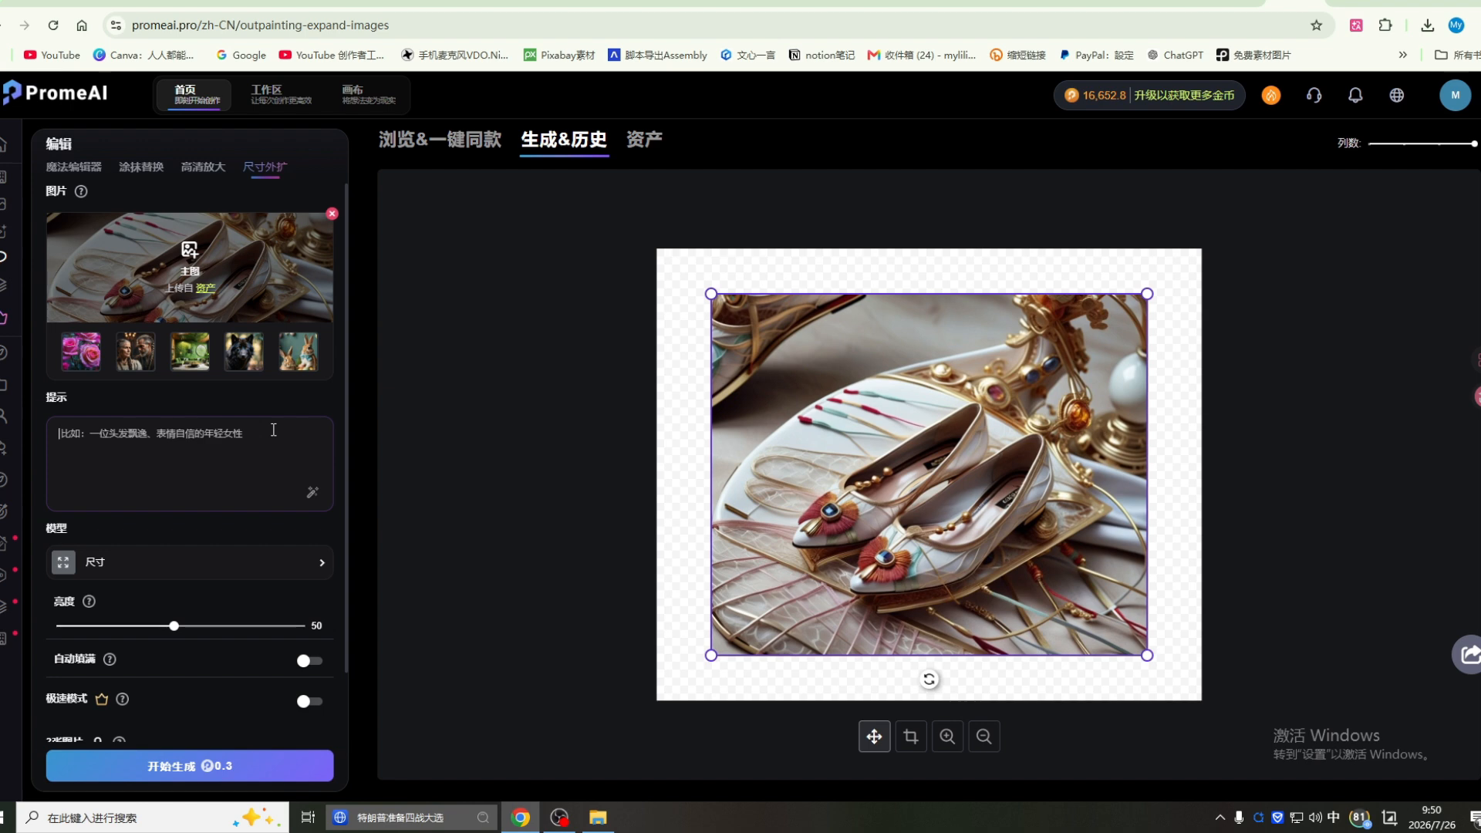
text(自由发挥)
click(322, 566)
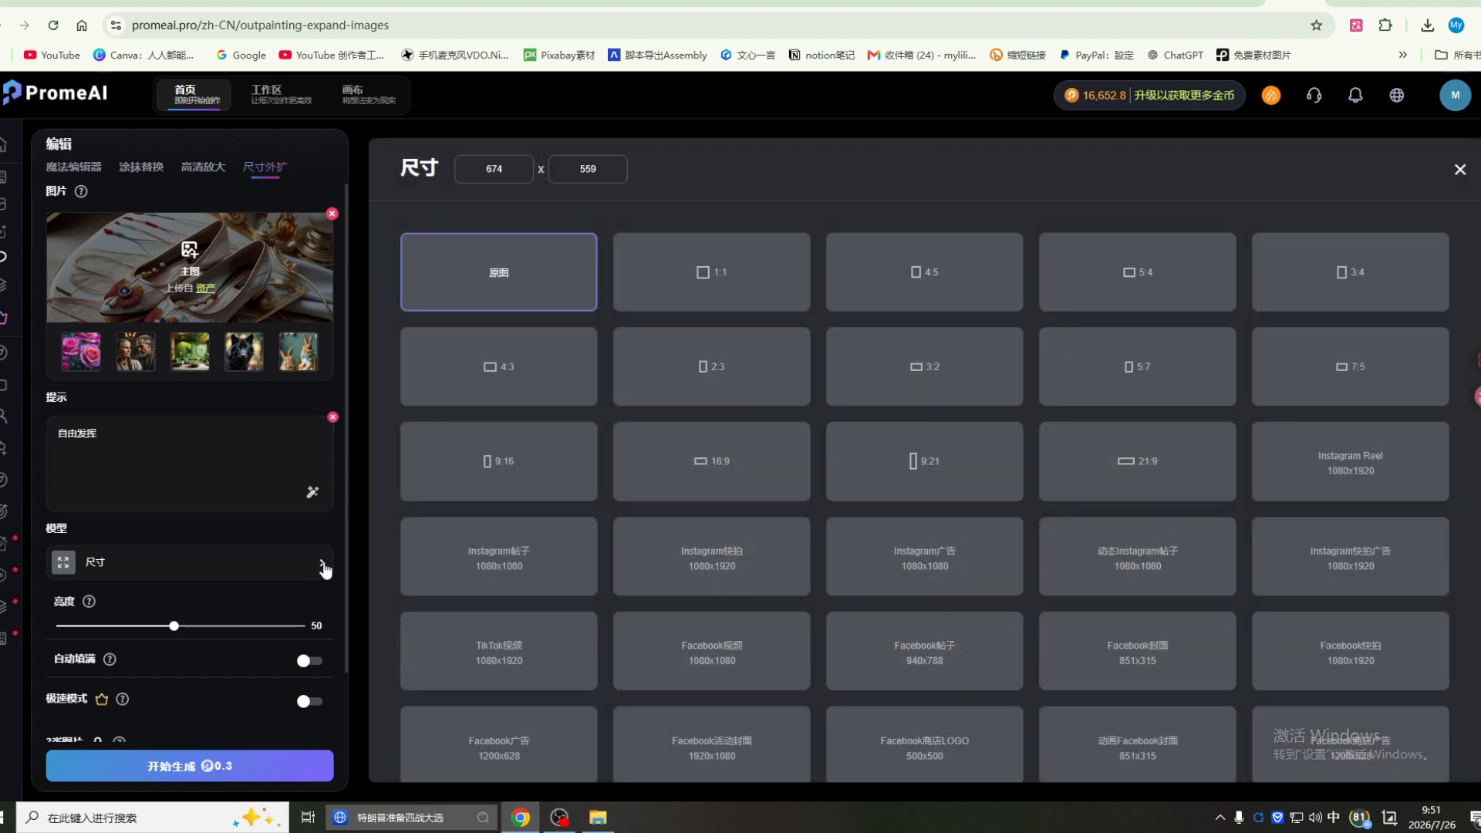
click(766, 468)
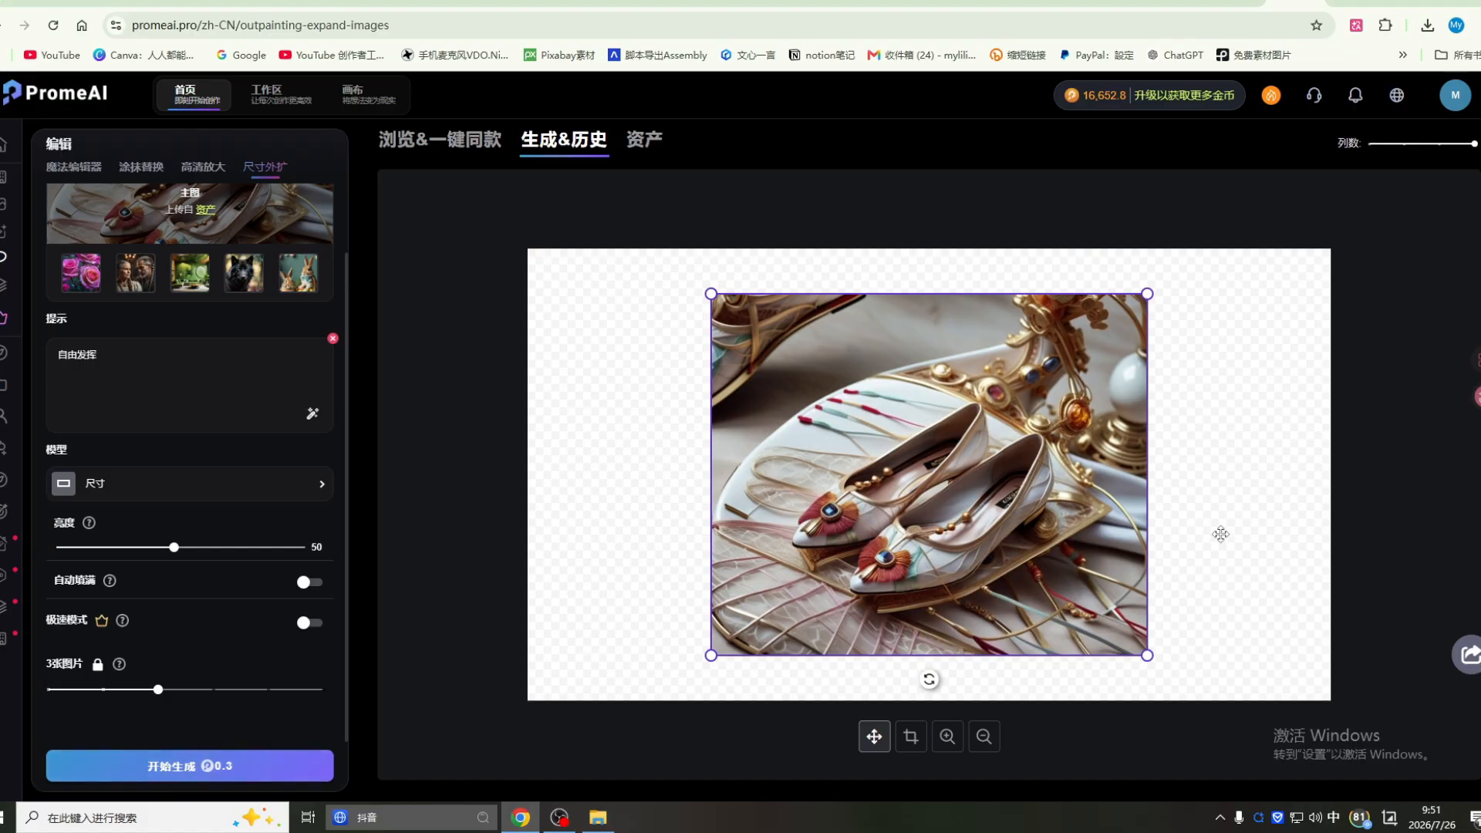
click(190, 766)
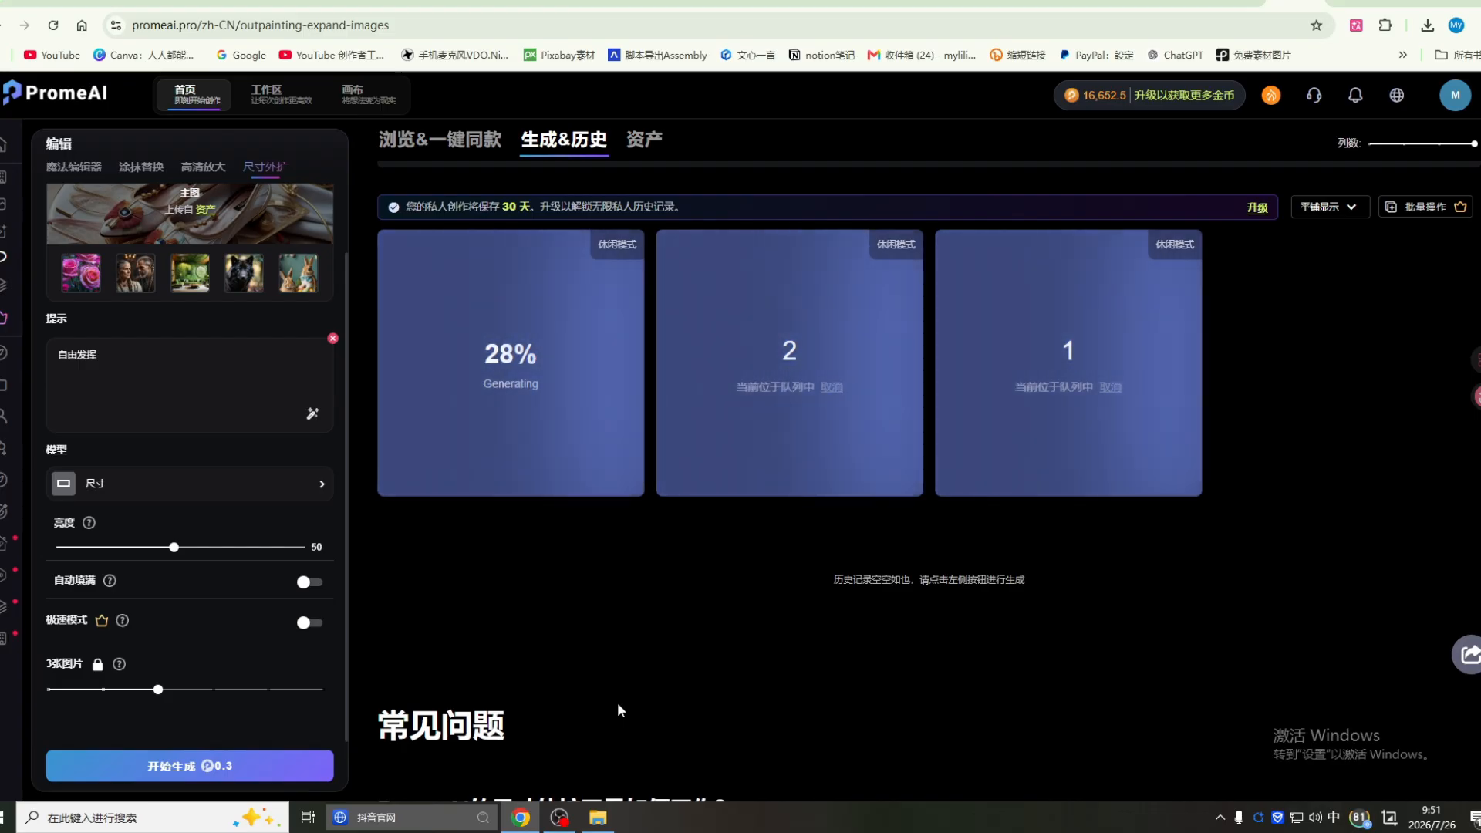
click(451, 296)
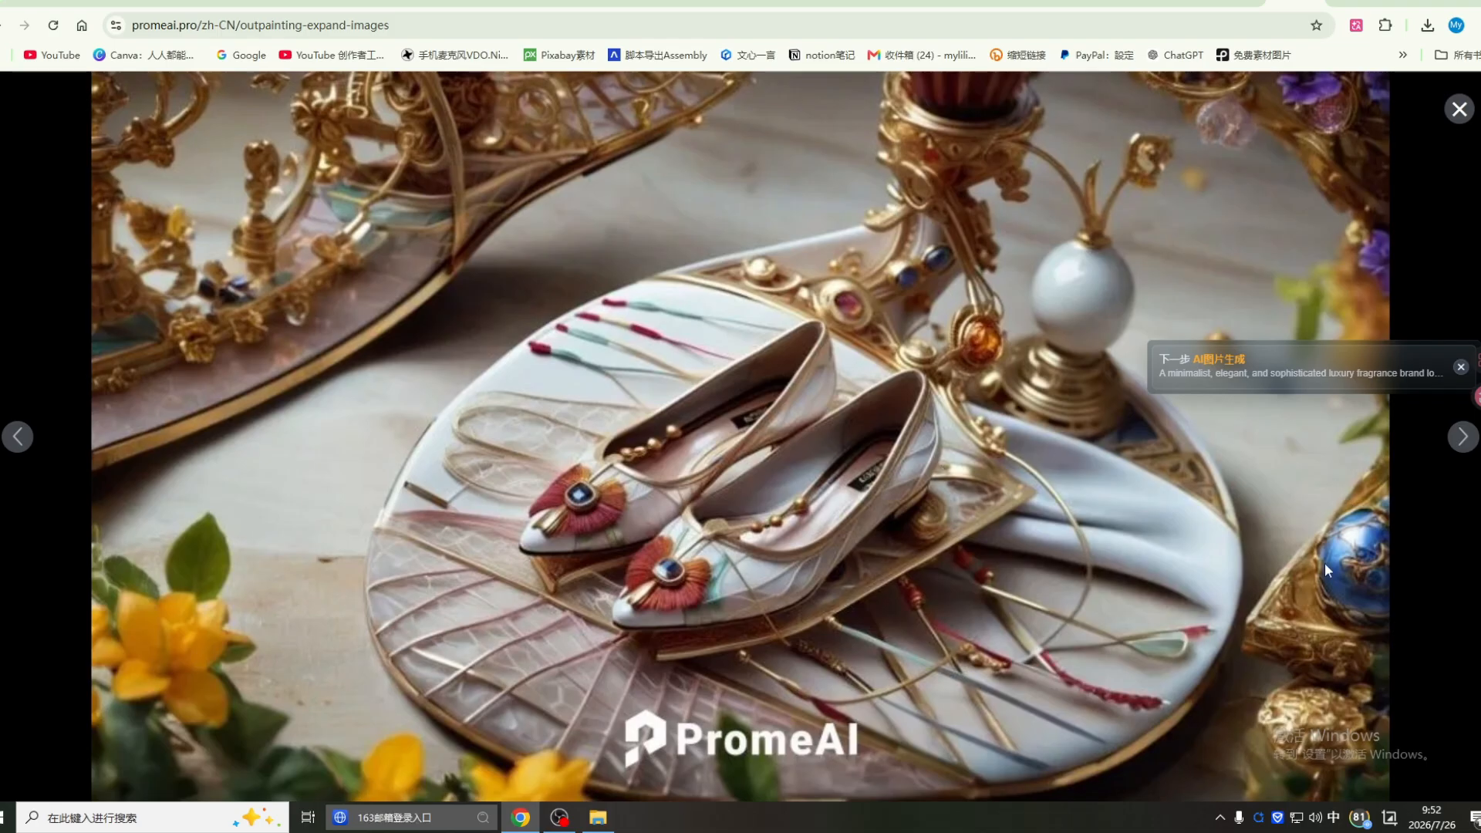
key(Escape)
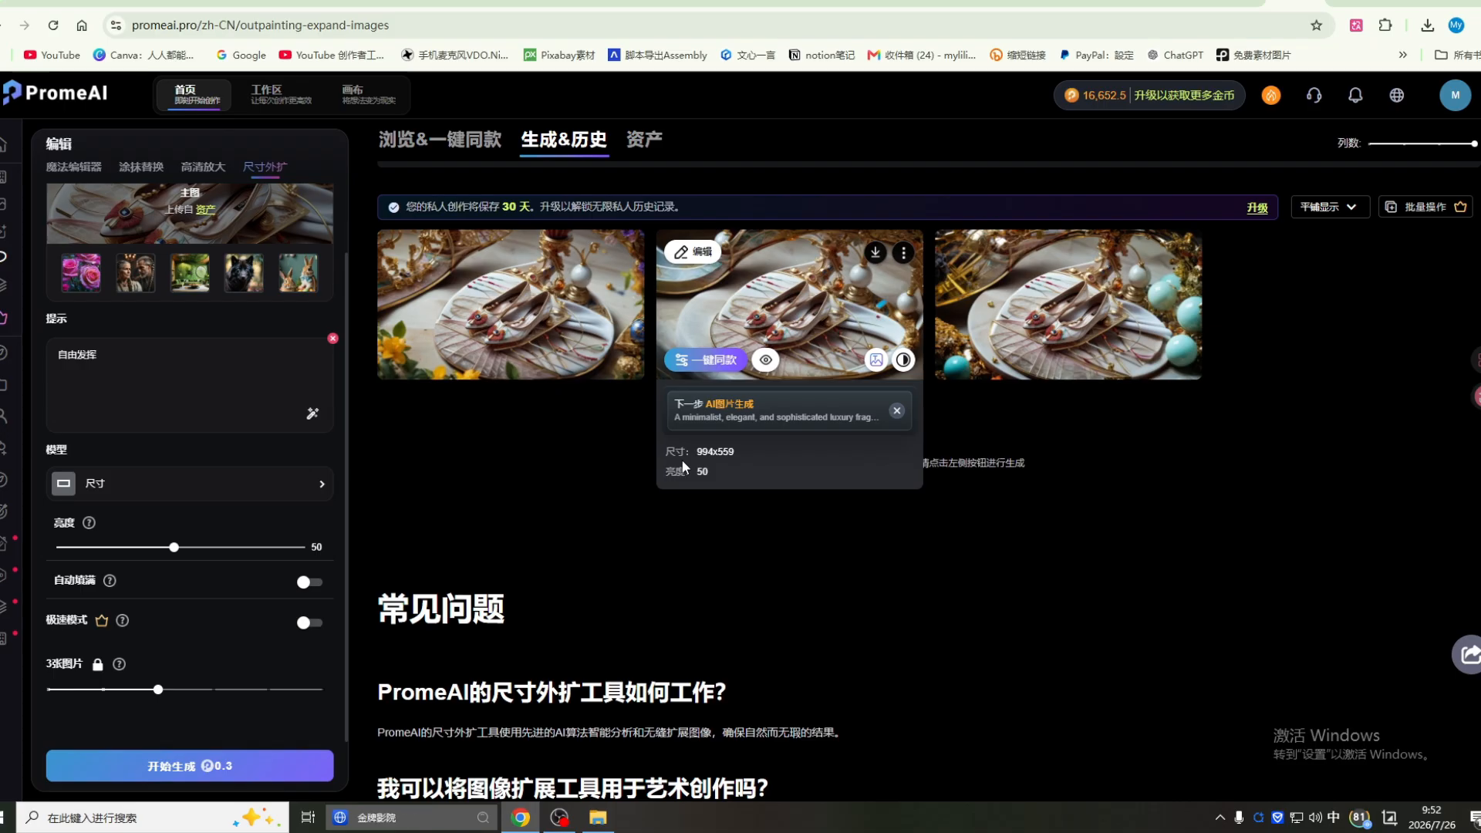
Step: Open the 背景生成 tool under 电商 for the denim skirt image, and enter the prompt 生成不同风格的商品展示图
mouse_move(3, 286)
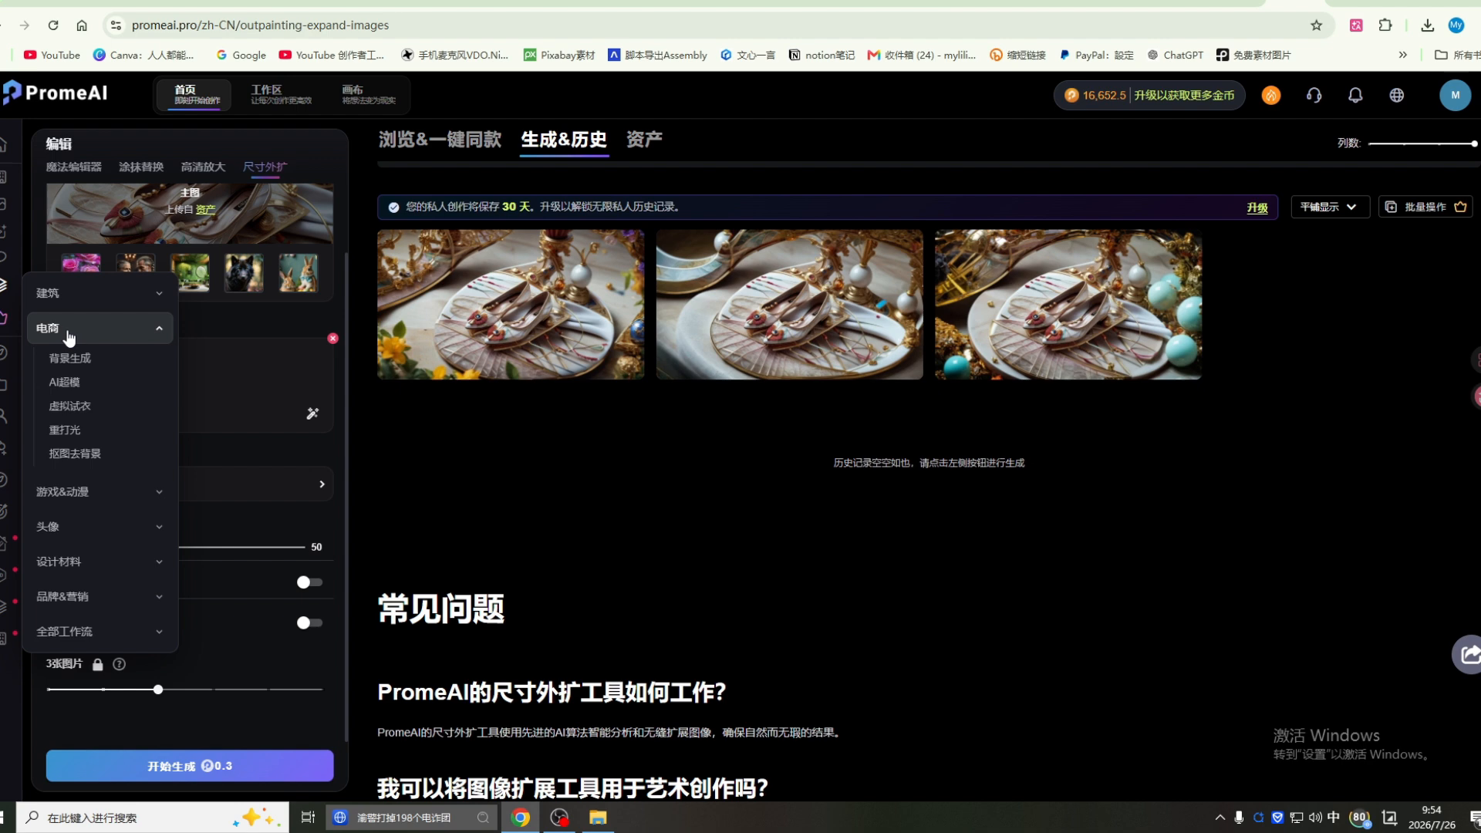
click(70, 360)
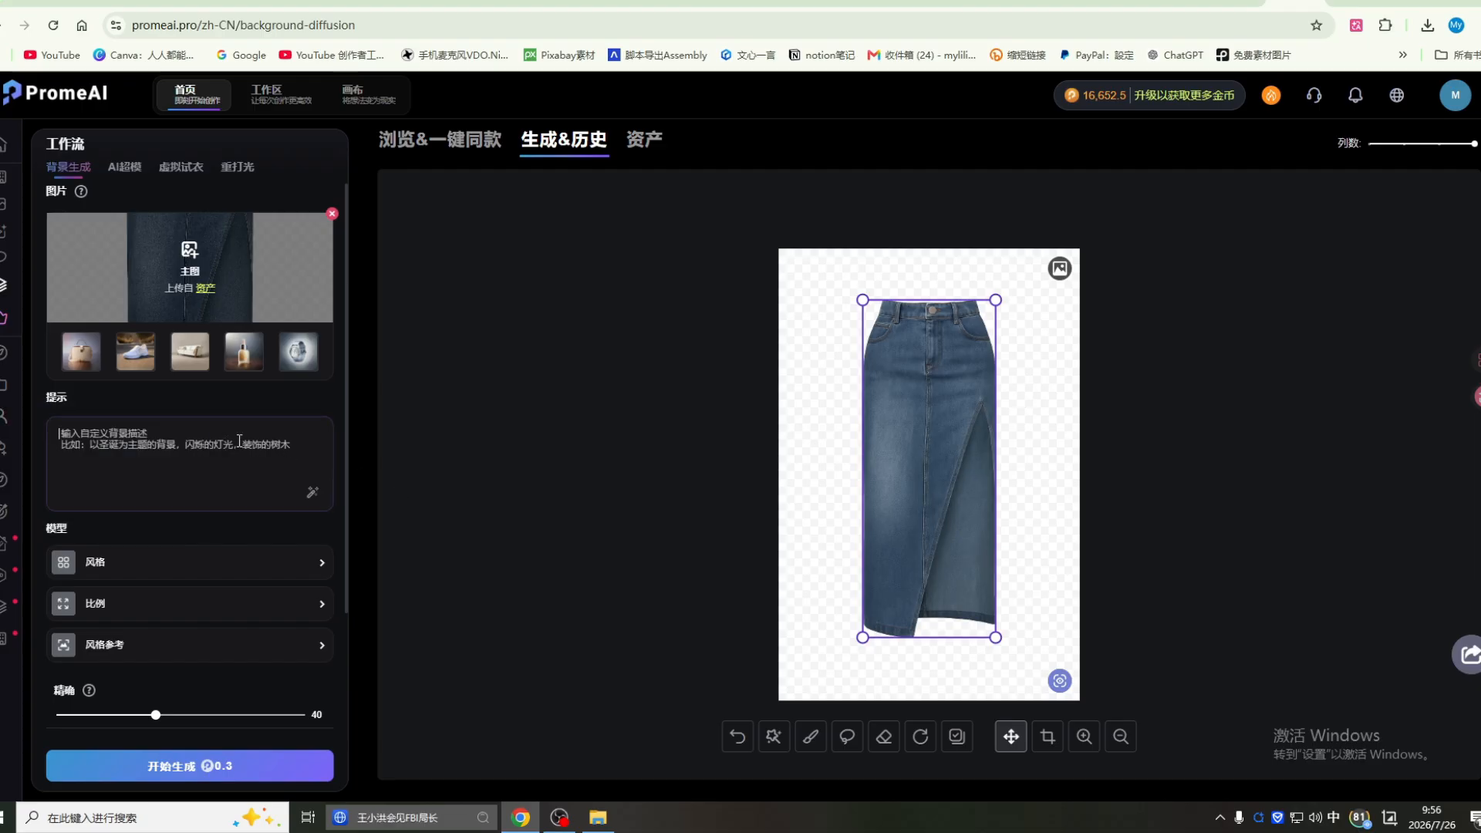
text(生成不同feng'ge)
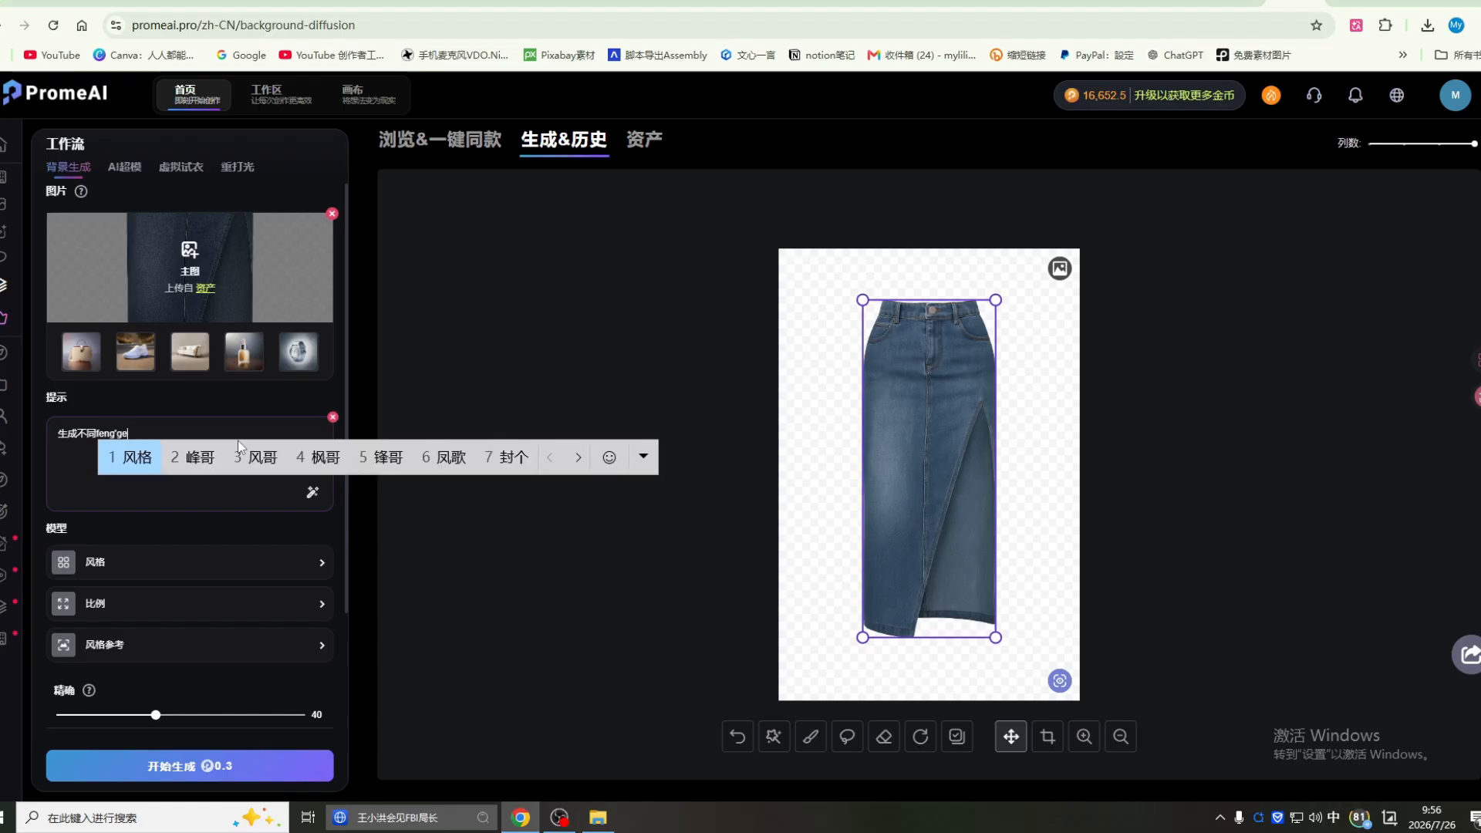
key(space)
text(的shang'm)
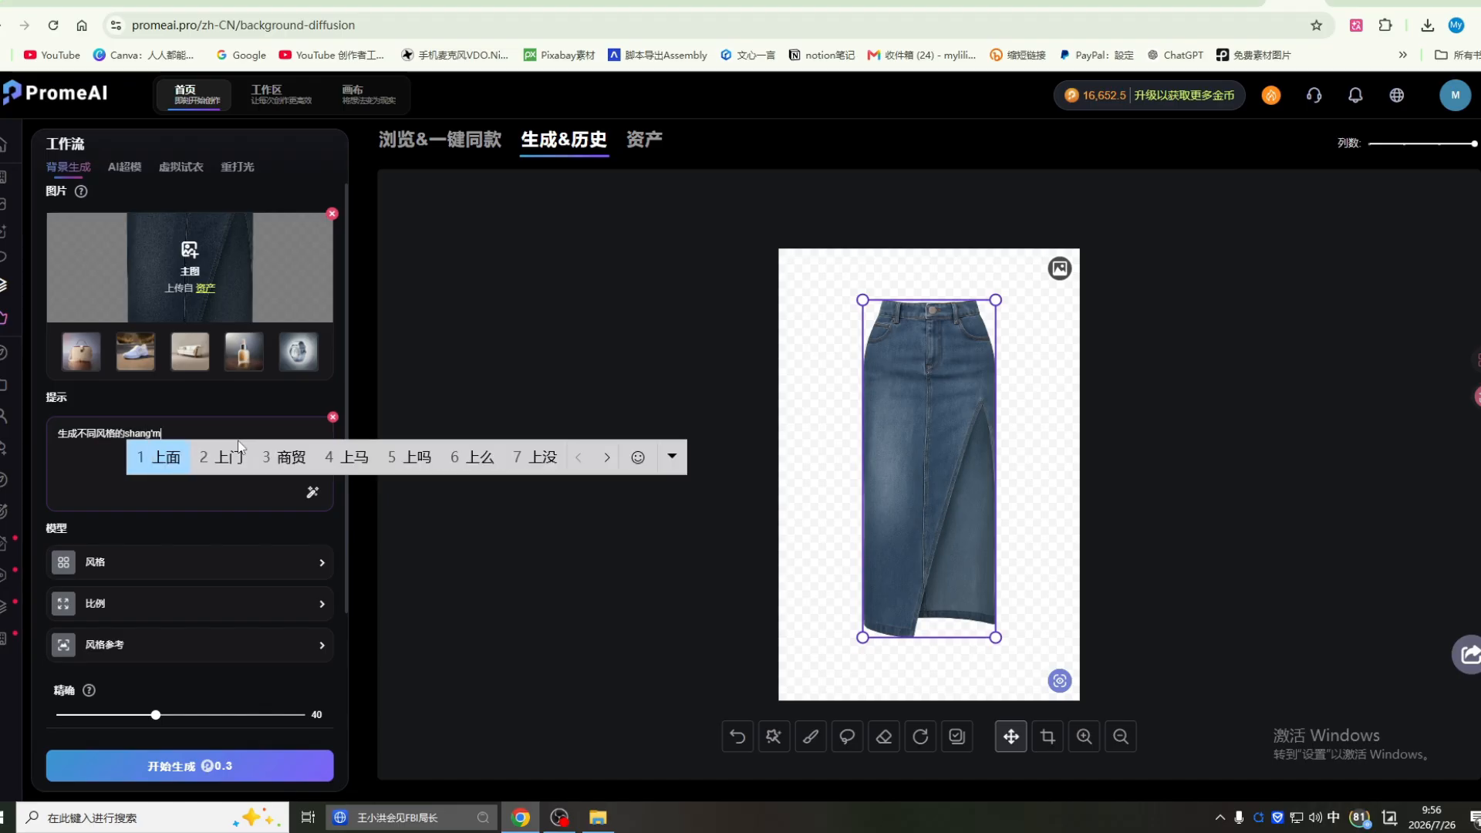
key(BackSpace)
key(BackSpace)
key(BackSpace)
key(BackSpace)
key(BackSpace)
key(BackSpace)
key(BackSpace)
text(商品展示tu)
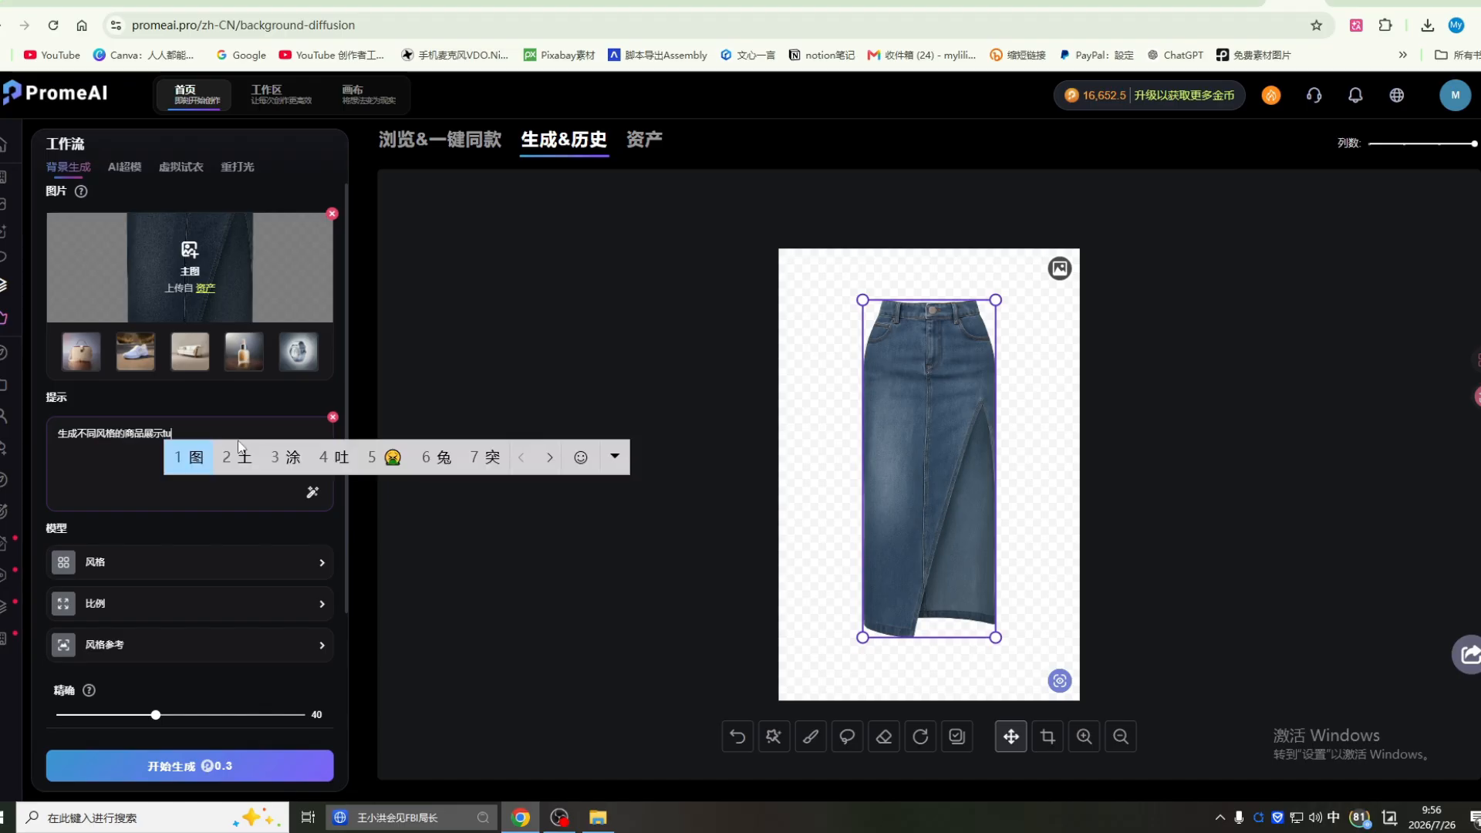
key(space)
Step: Set the skirt image's aspect ratio to 9:16 and generate its backgrounds without a style reference
click(232, 603)
click(755, 515)
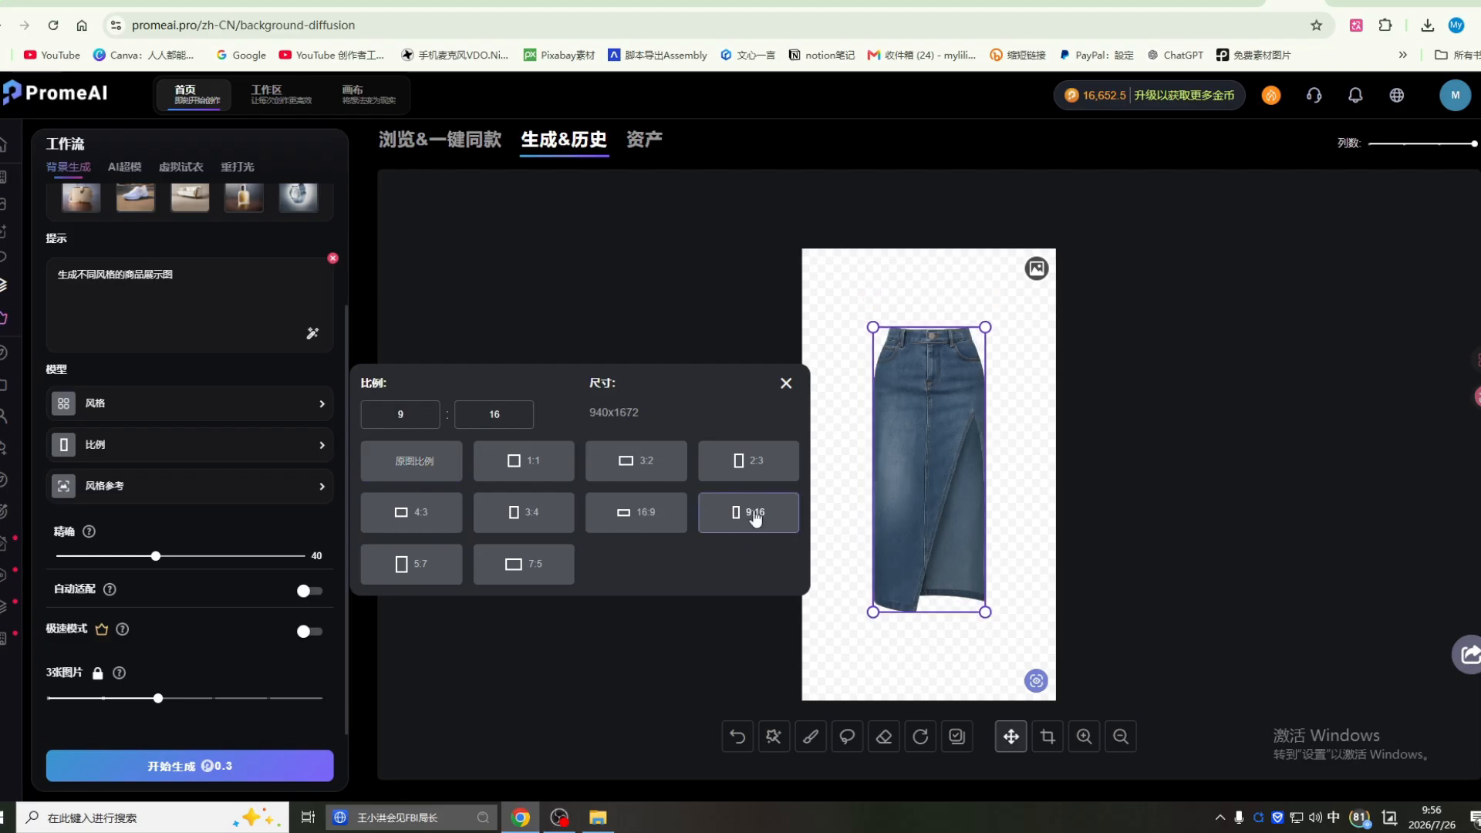
click(166, 501)
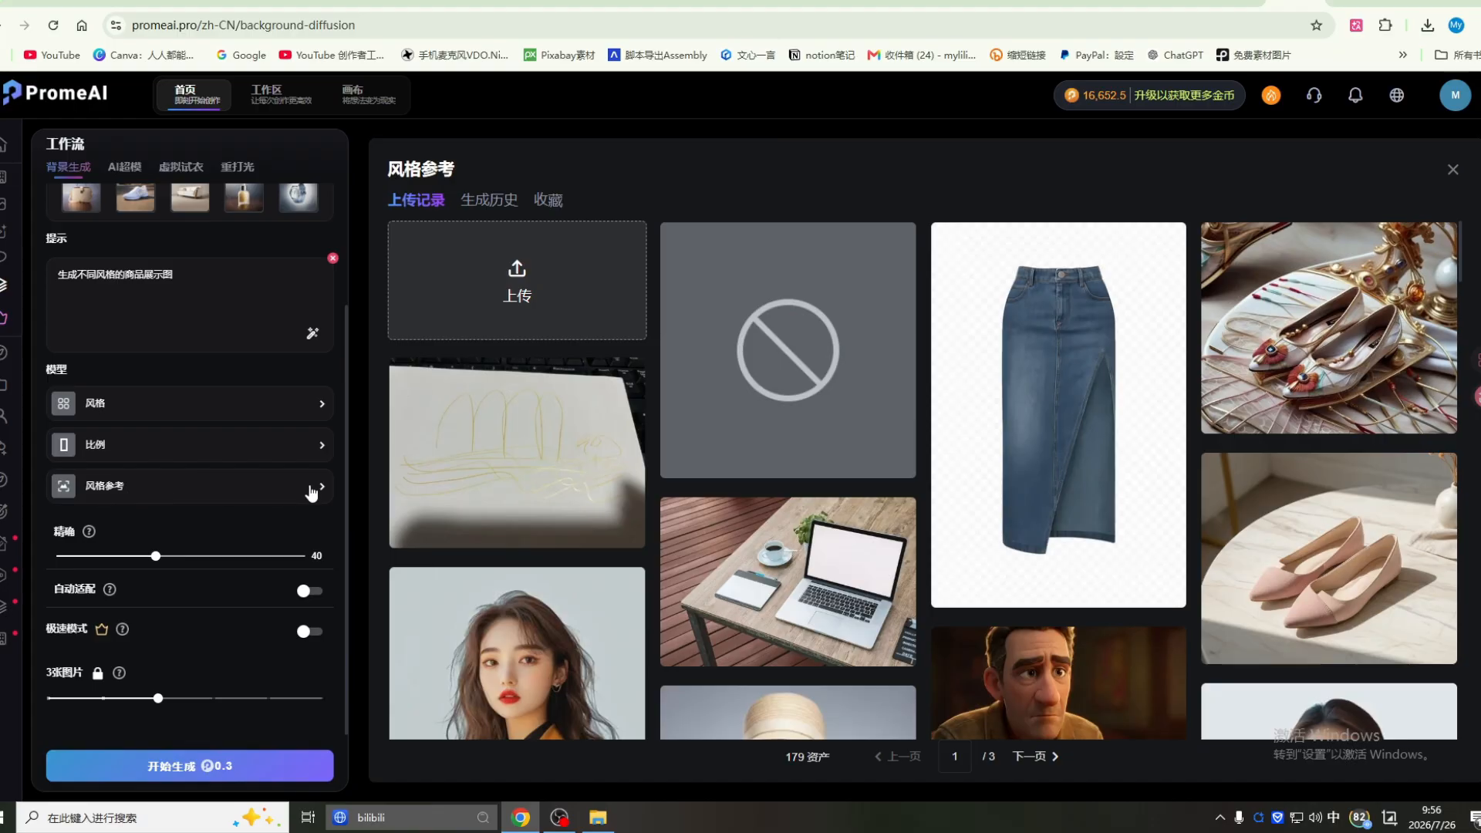
click(1464, 172)
scroll(174, 787, down, 1)
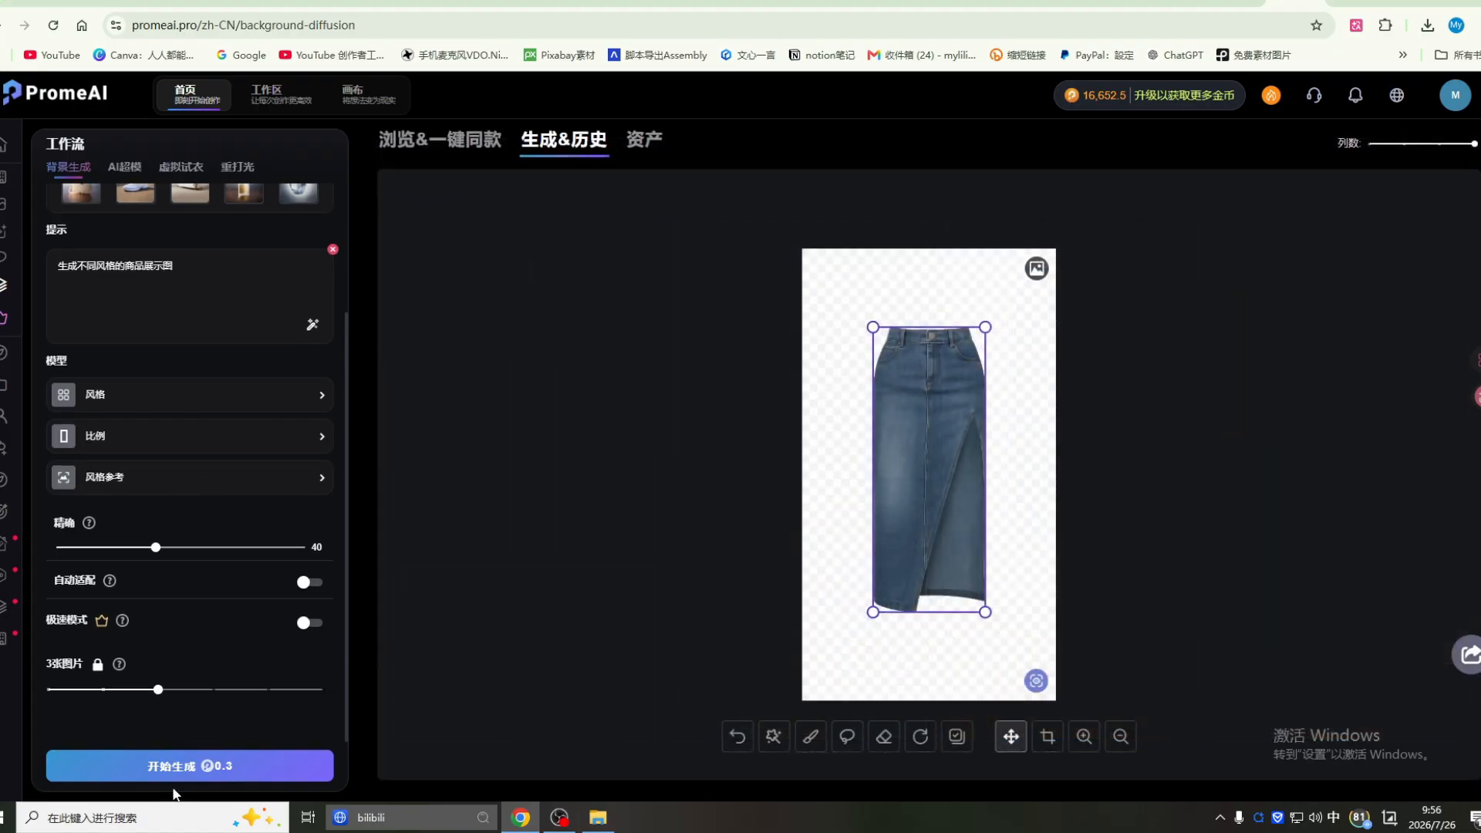
click(176, 774)
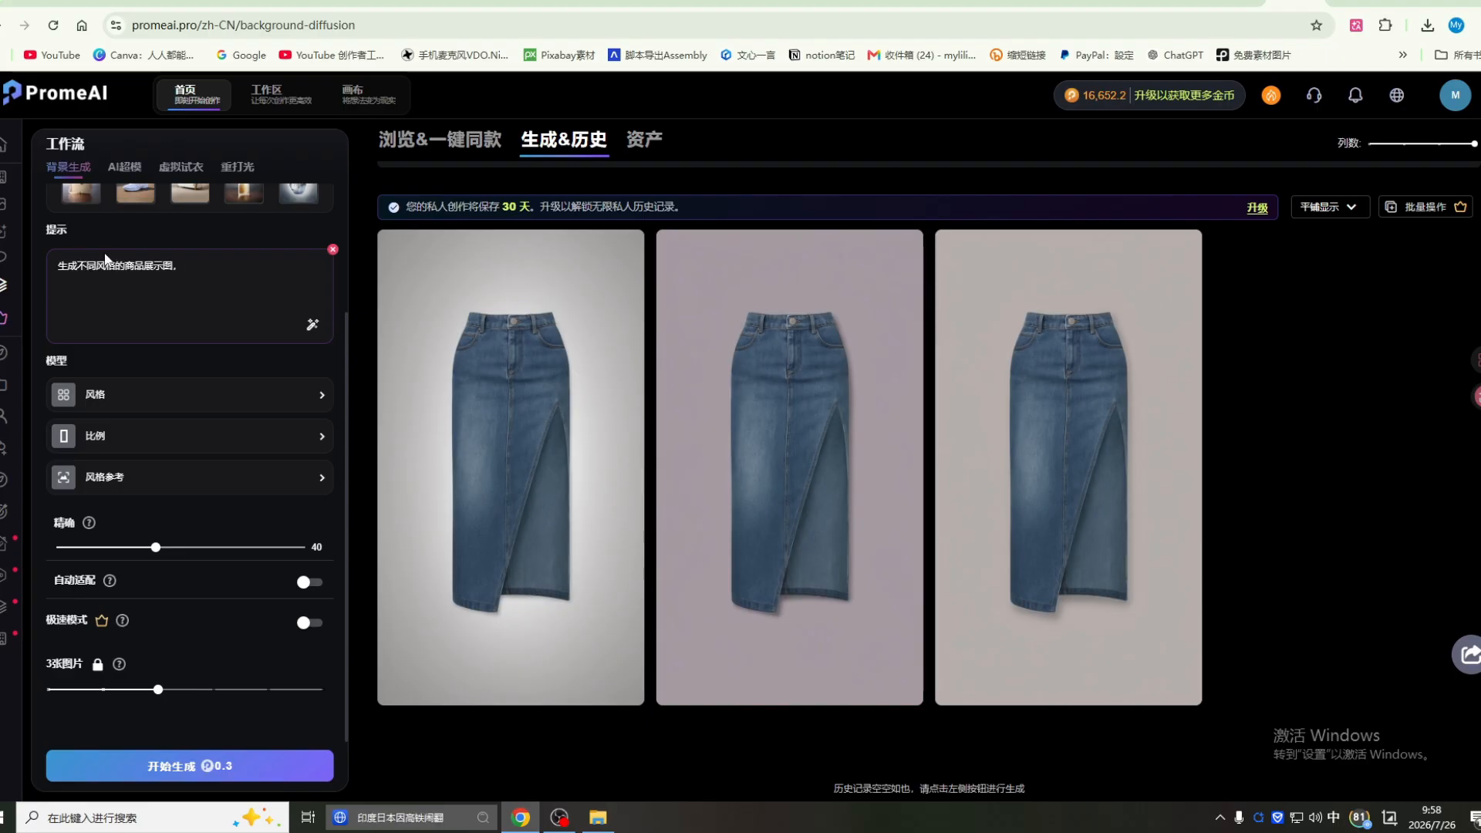
Step: Revise the prompt to ask for 3张 product images, and specify the first style as 第一：极简风
text(3zhang)
key(space)
click(229, 266)
text(diyi)
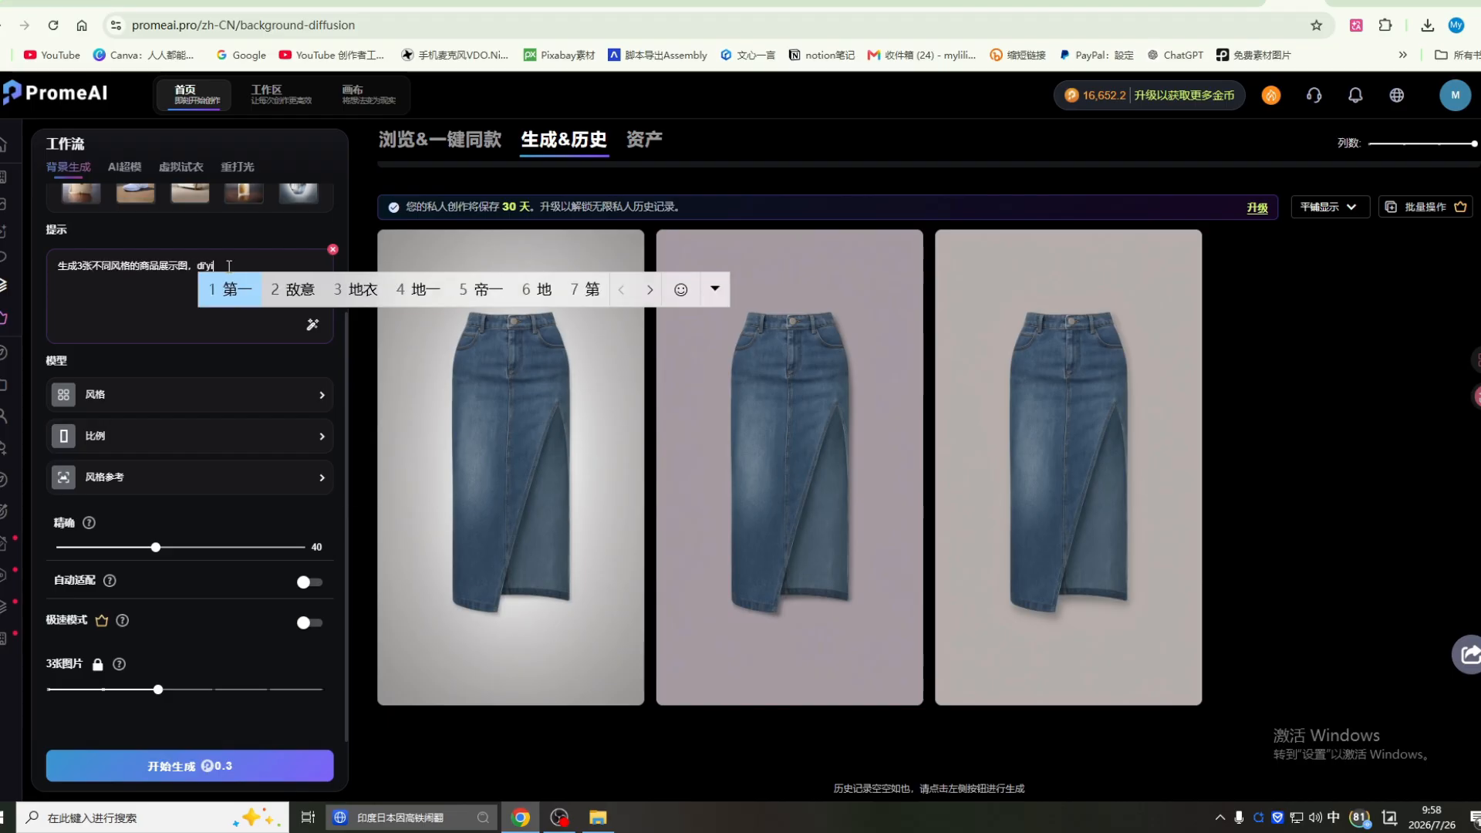
key(space)
text(：jjiang)
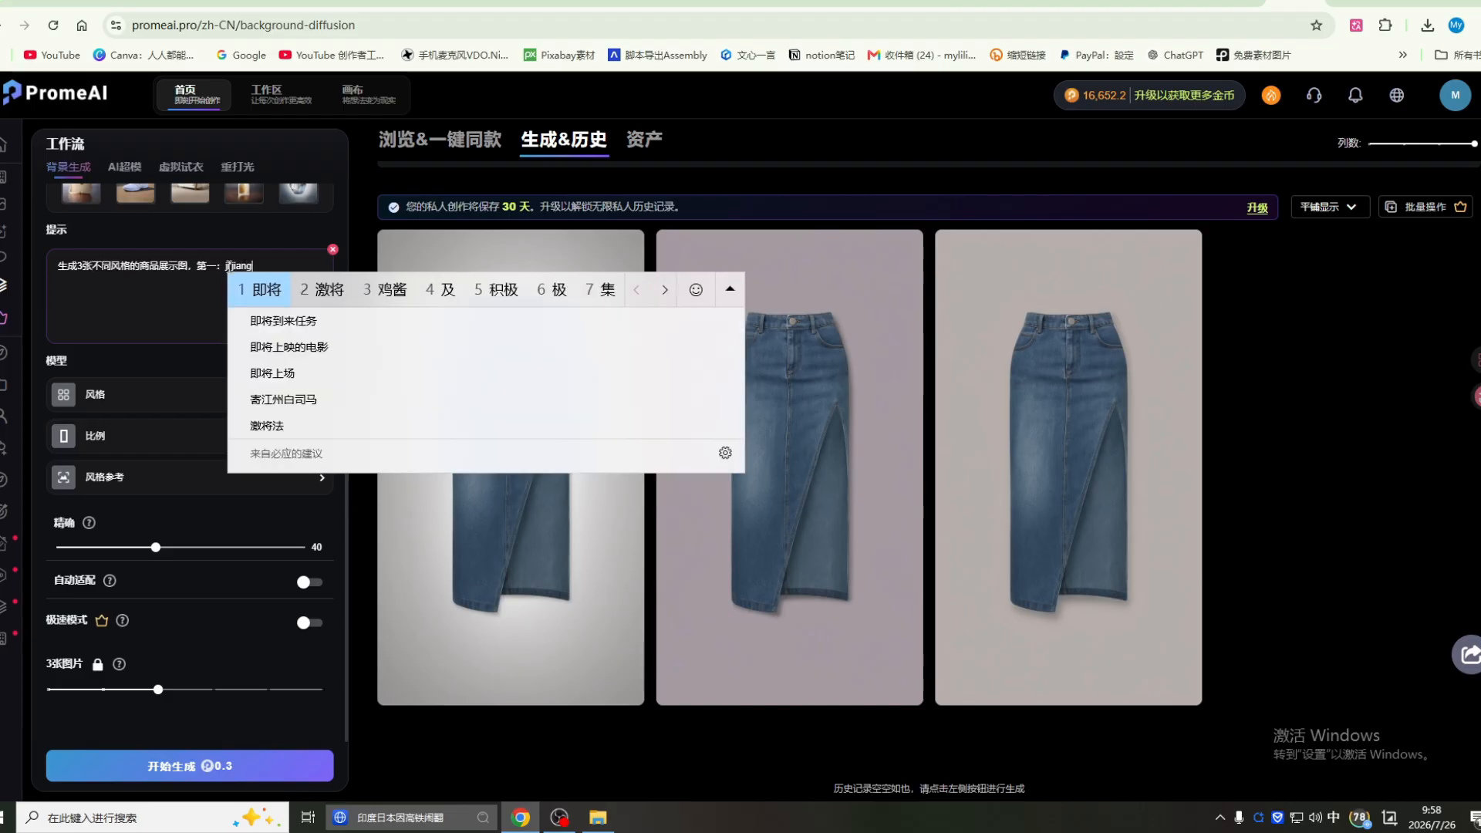
Step: Add the second style to the prompt as 第二：生活场景风
text(dier)
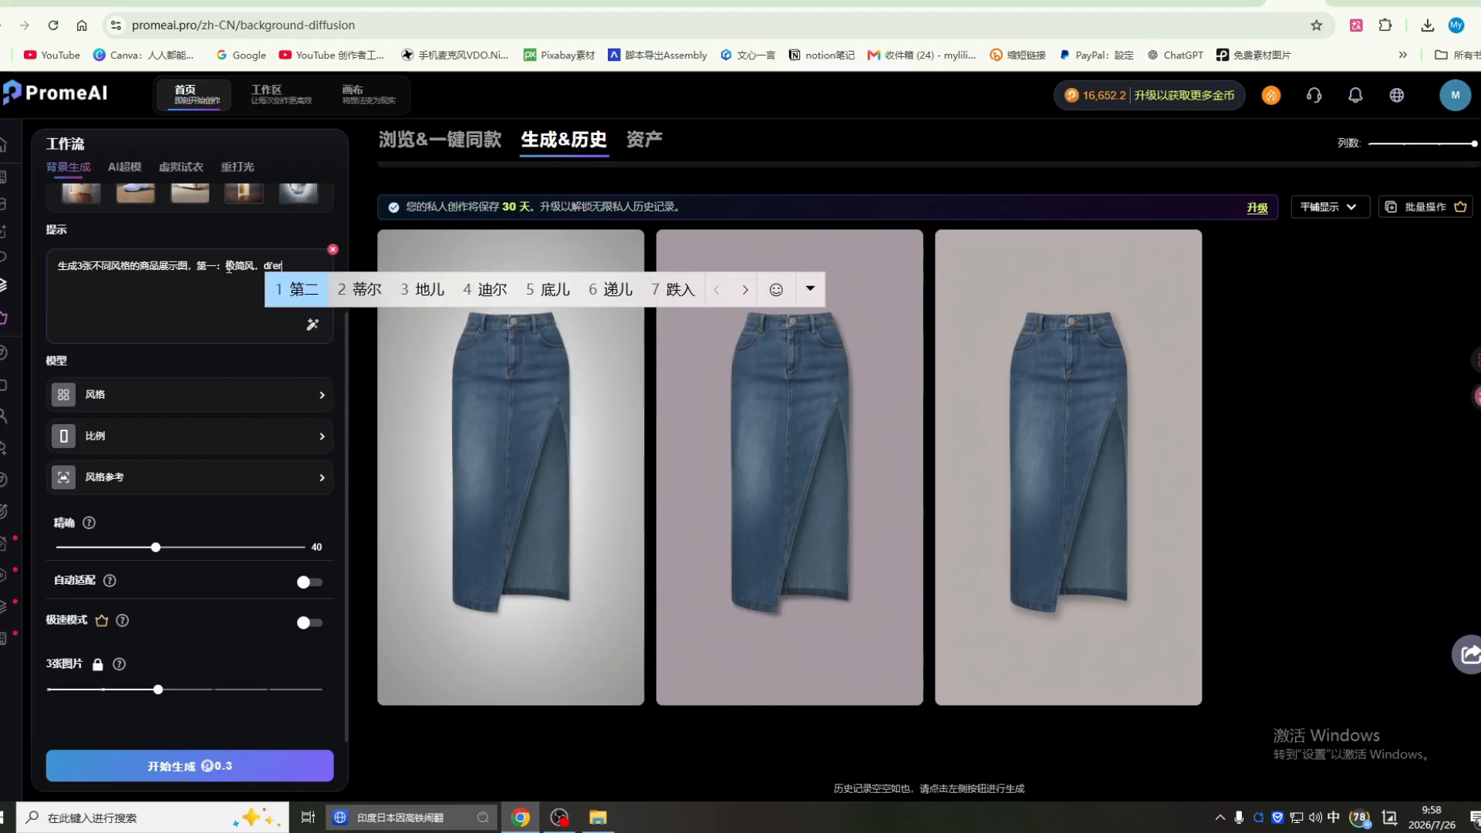
key(space)
key(space)
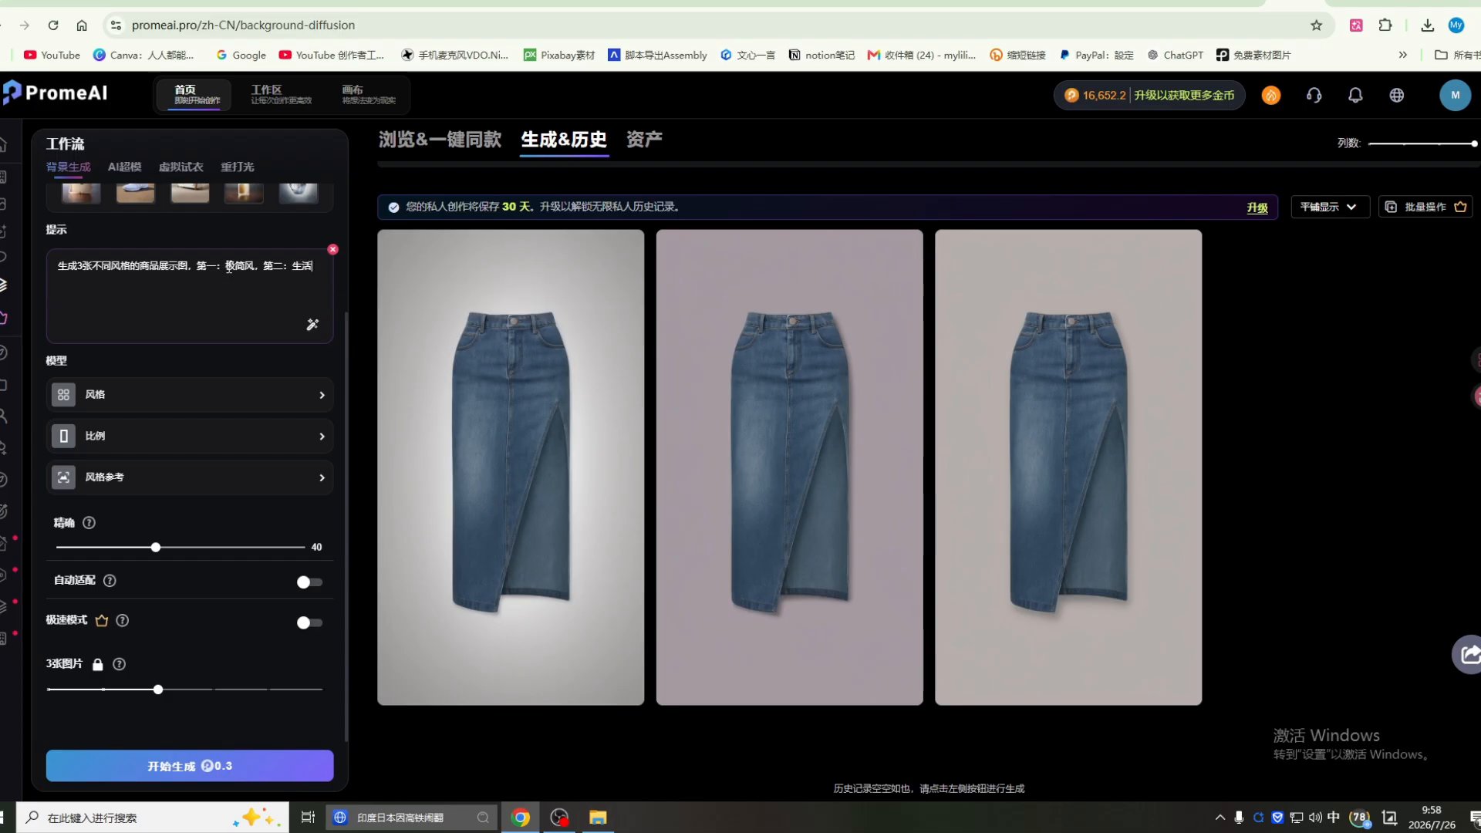
text(changj)
key(space)
text(feng)
key(space)
Step: Add the third style to the prompt as 第三：电商首页宣传风格
text(.di)
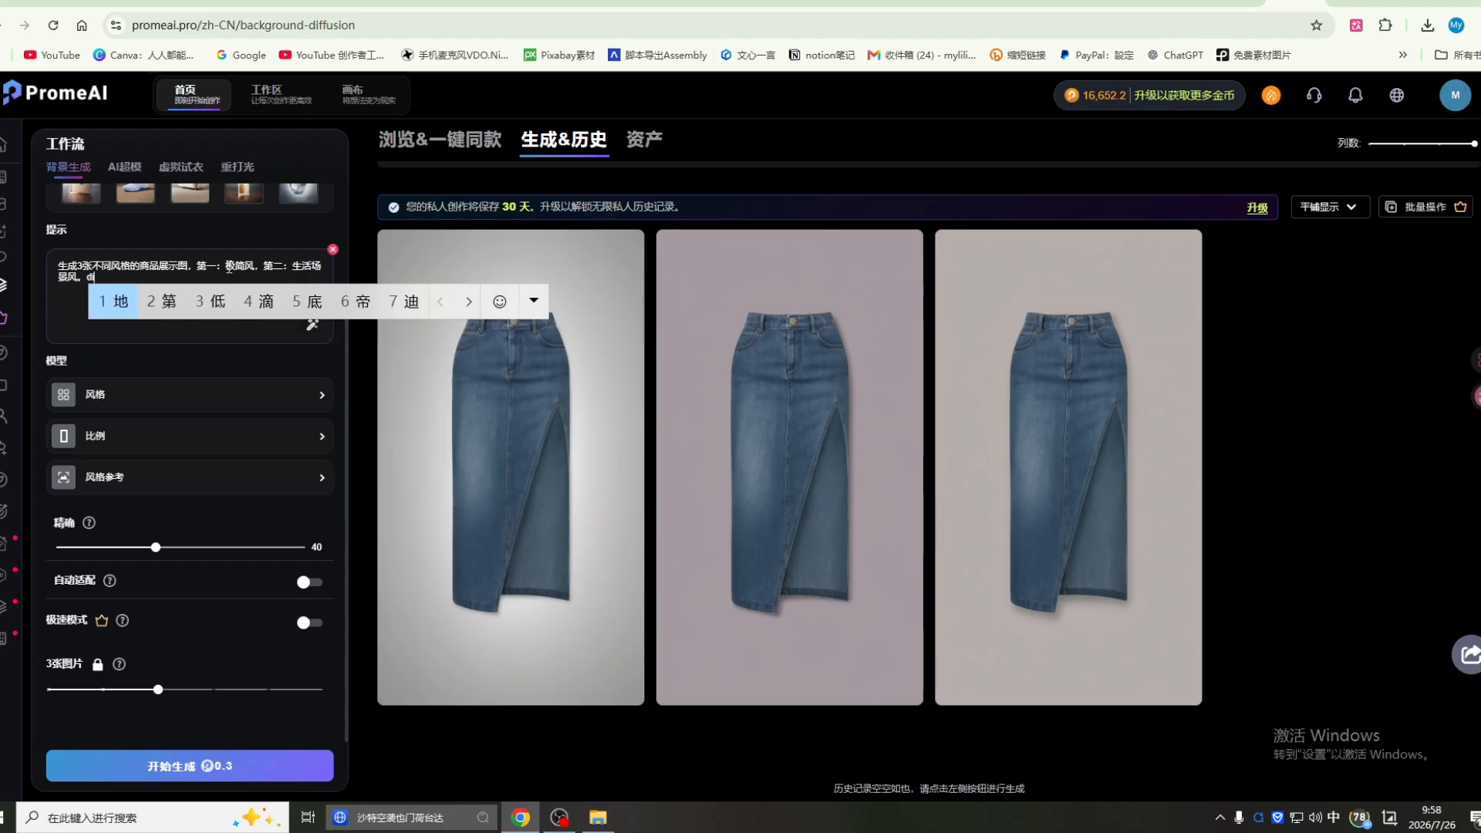
text(san)
key(space)
text(:dians)
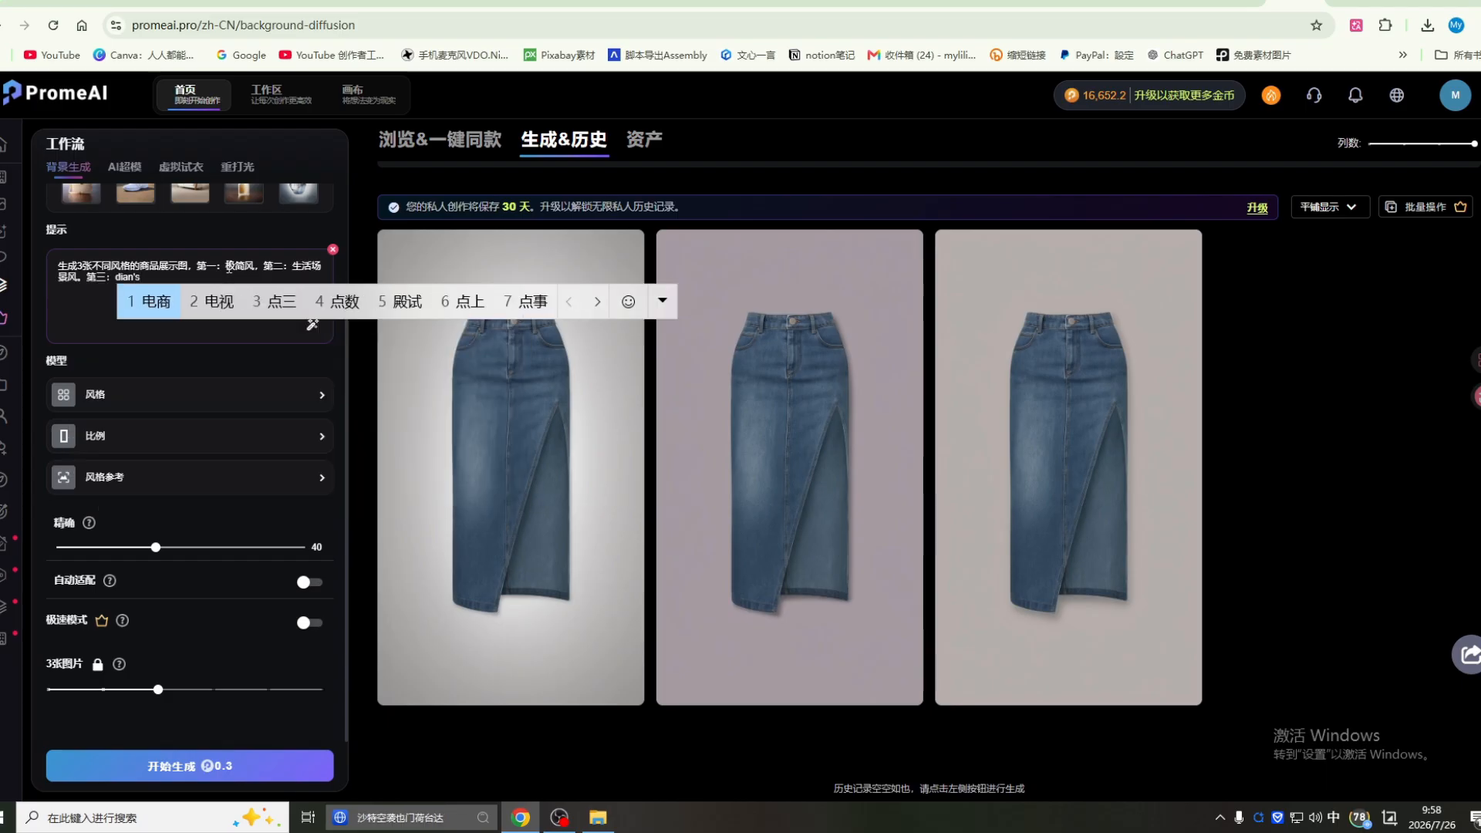
key(space)
text(shous)
key(BackSpace)
key(BackSpace)
key(BackSpace)
key(BackSpace)
text(ouye)
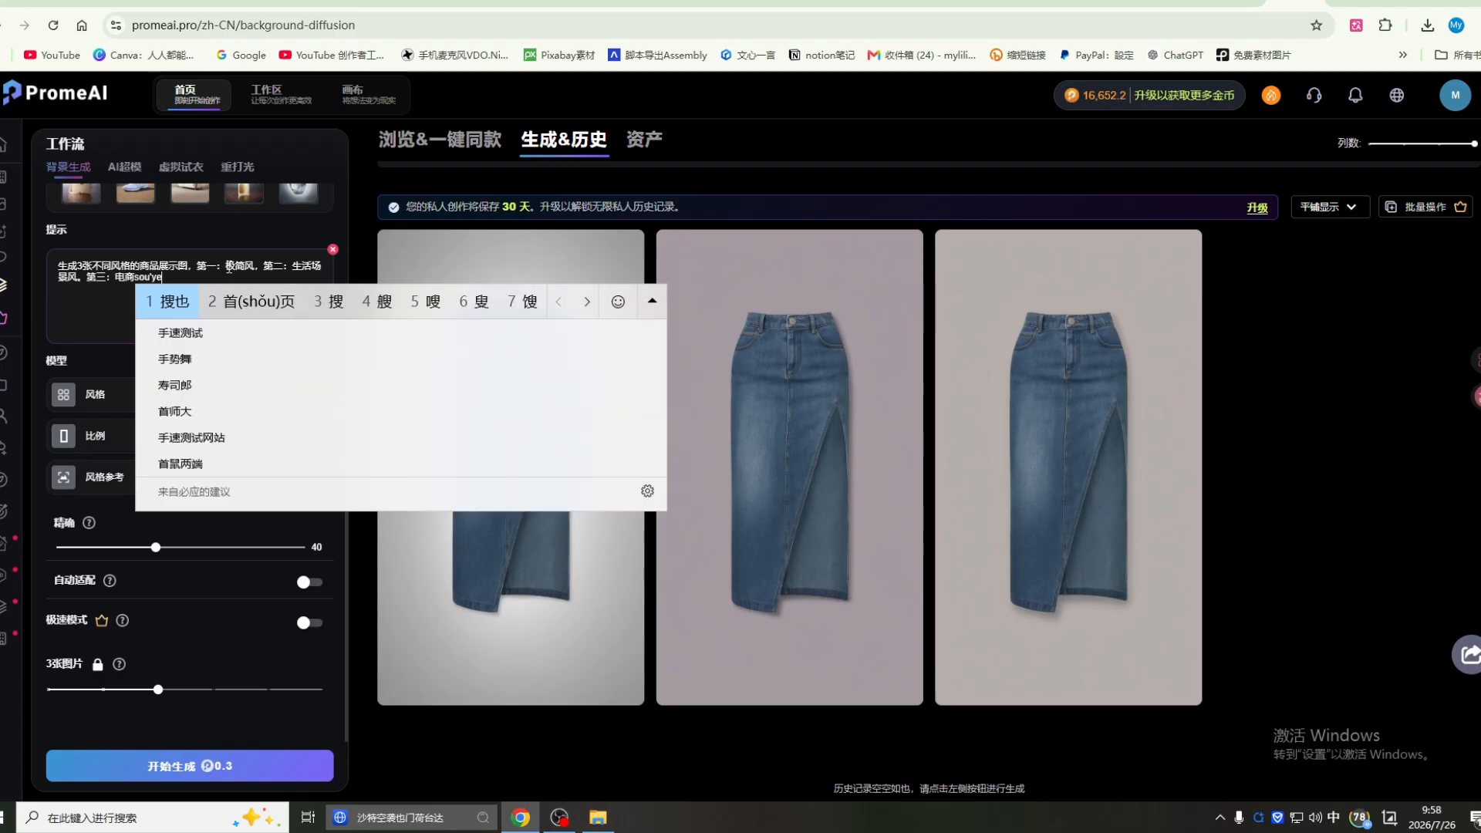
text(2xuanc)
key(space)
text(fengge)
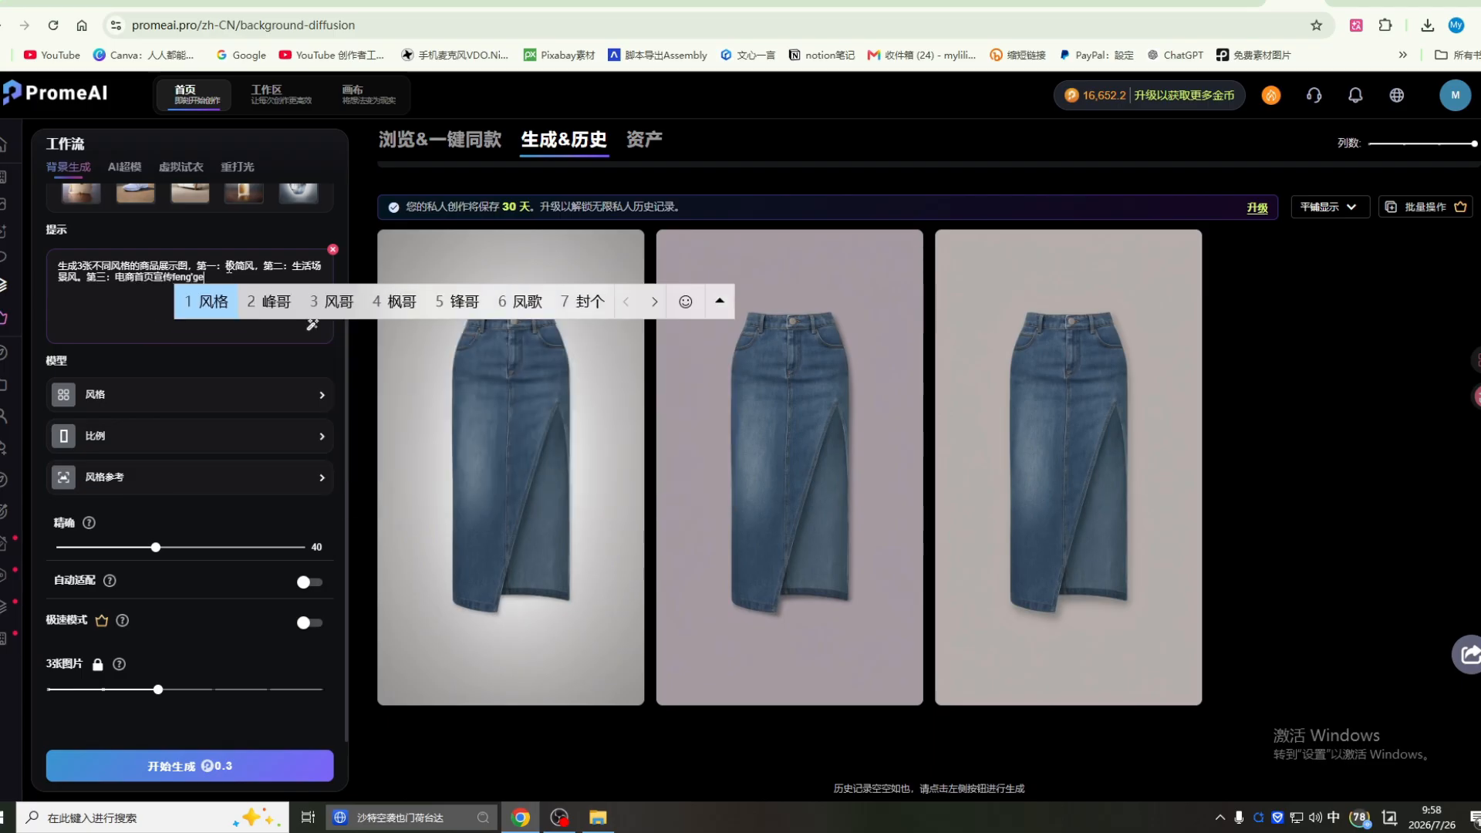
key(space)
text(.)
Step: Append 最好有不同的模特穿上 to the prompt and generate a new set of skirt images
scroll(179, 447, up, 2)
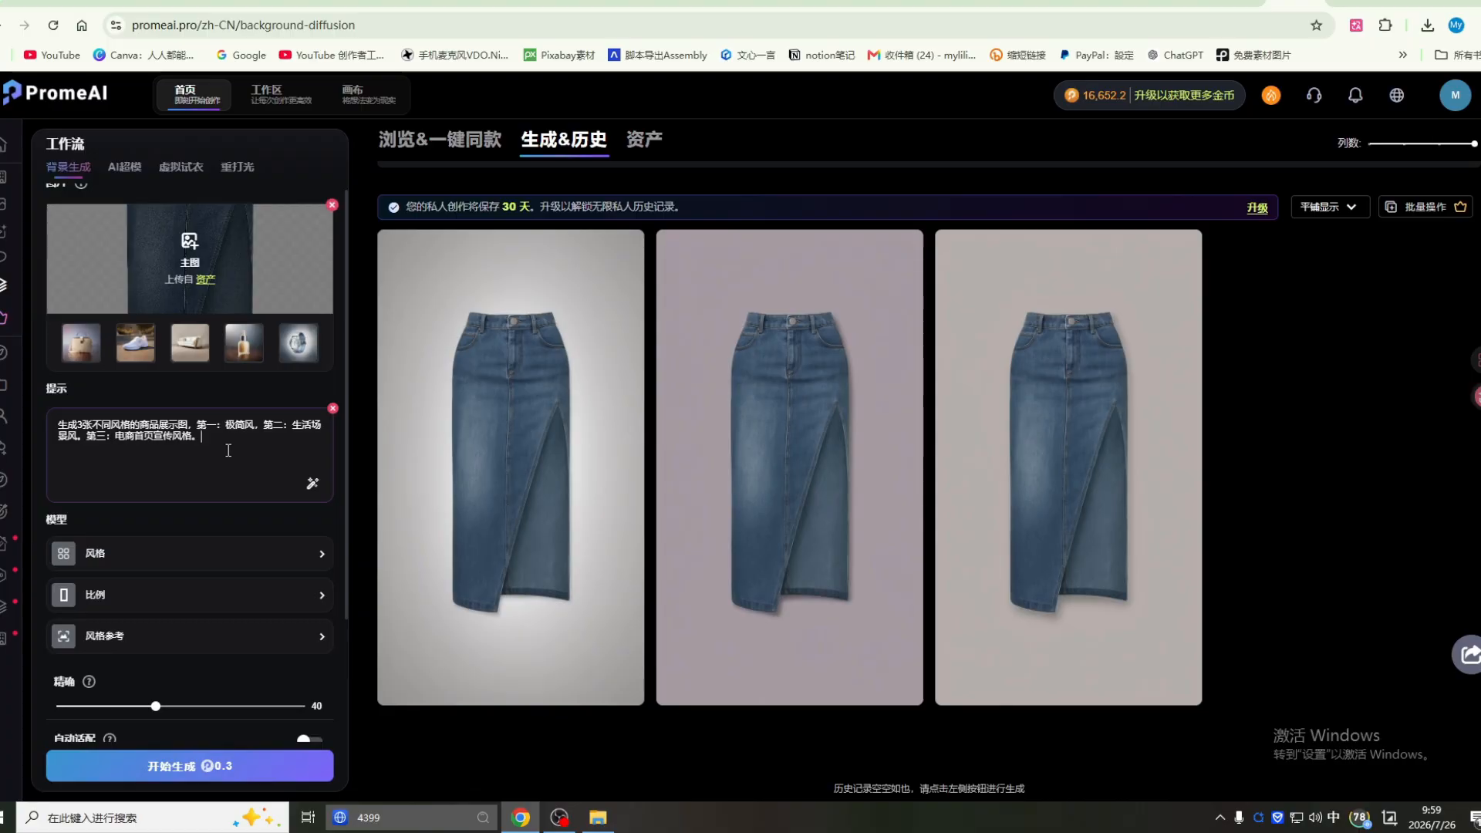
text(zuihao)
key(space)
text(you)
key(space)
text(butong)
key(space)
text(d)
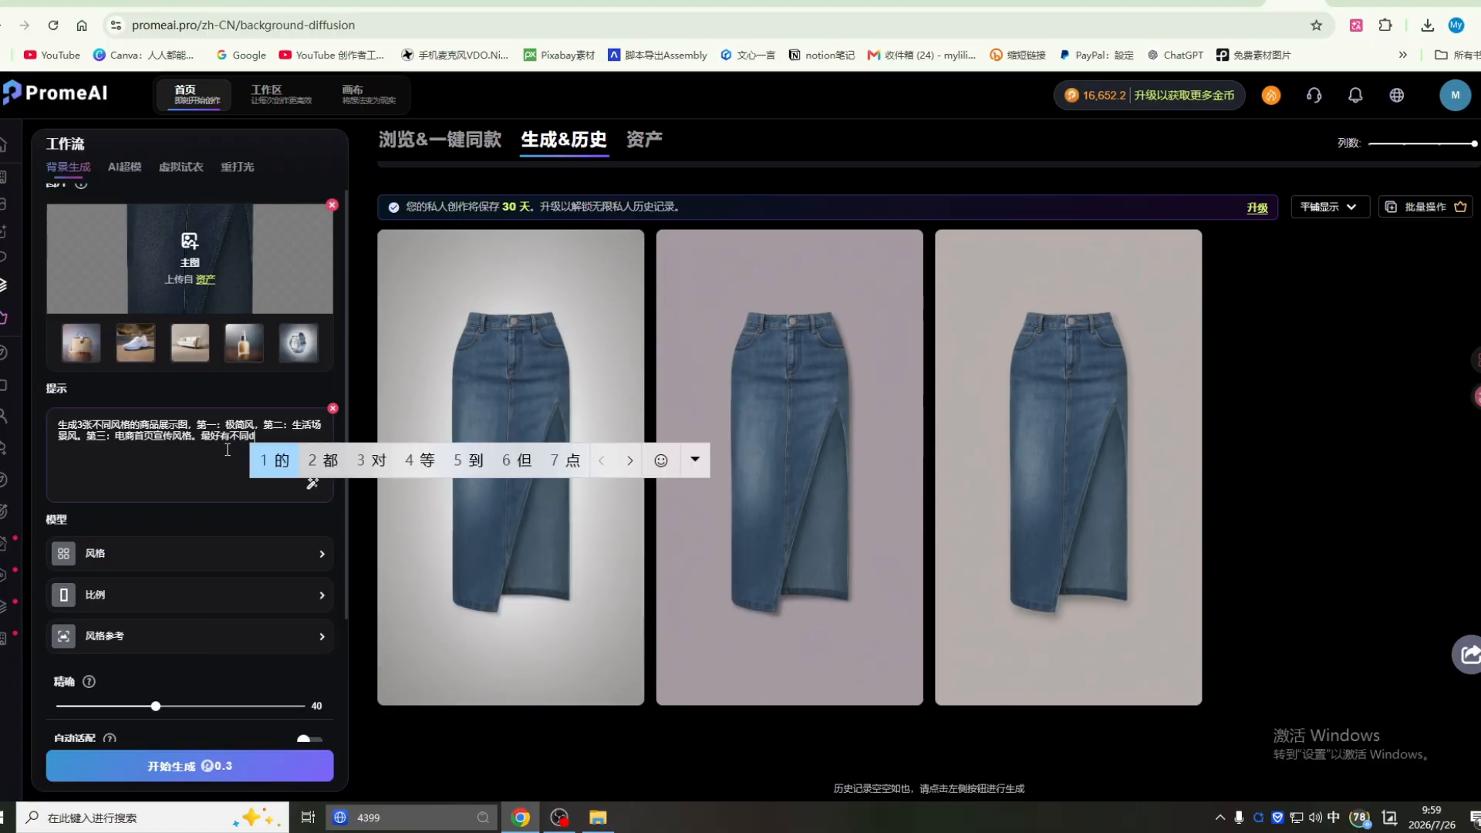
text(motie)
key(BackSpace)
key(BackSpace)
text(e)
key(space)
text(chuan's)
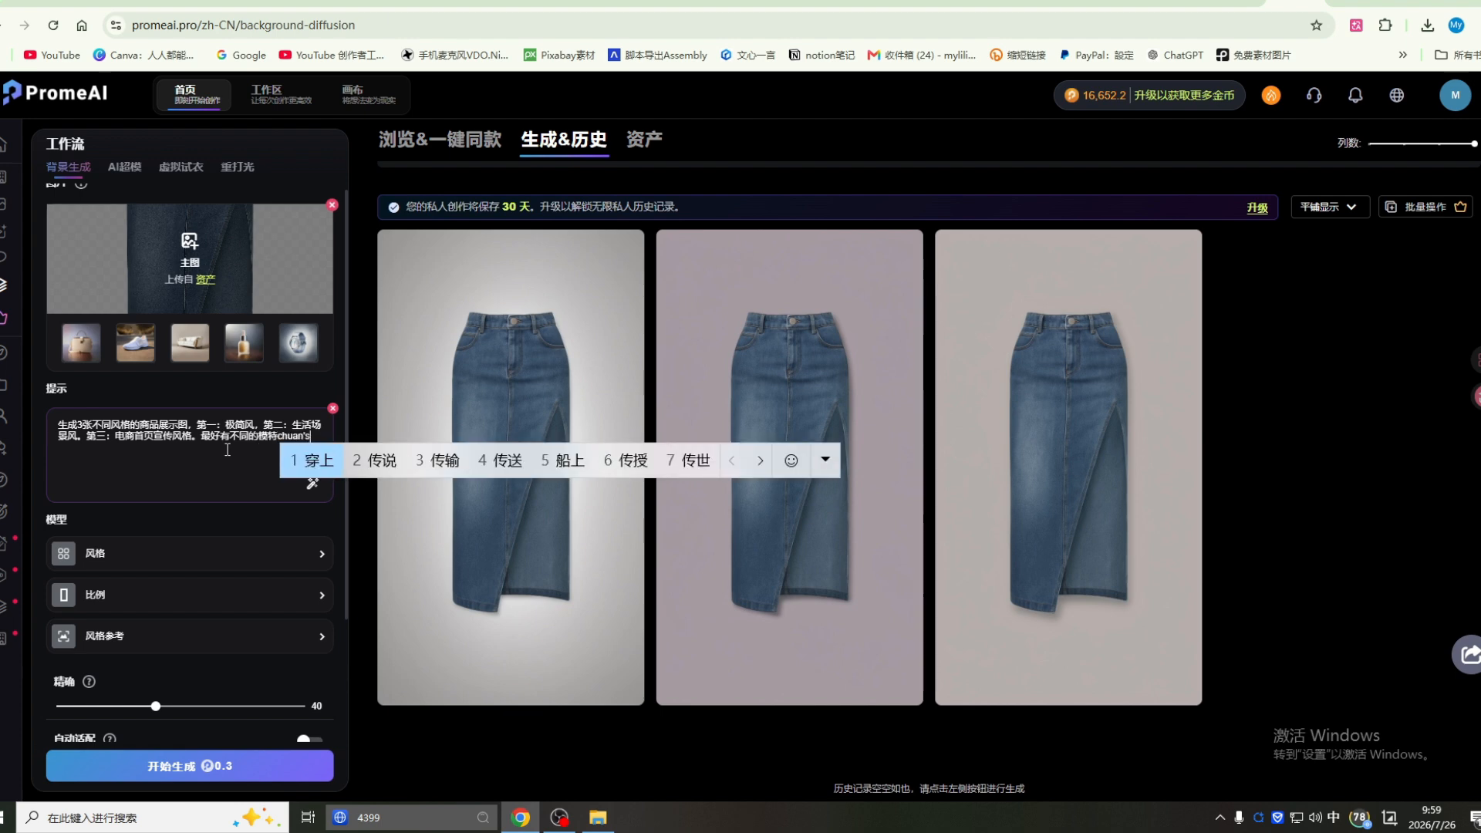
text(ns)
key(space)
scroll(255, 594, down, 1)
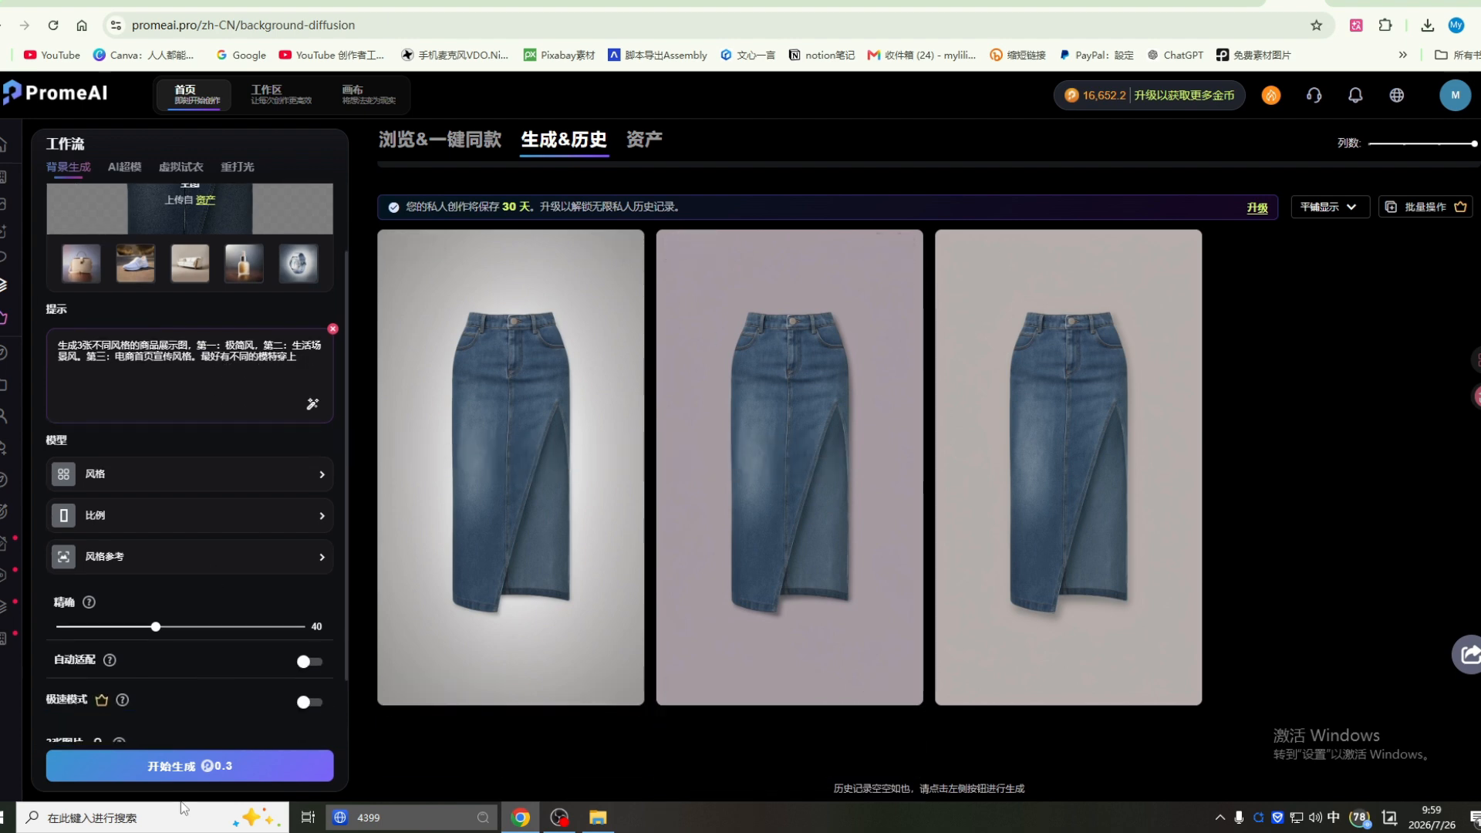
click(177, 770)
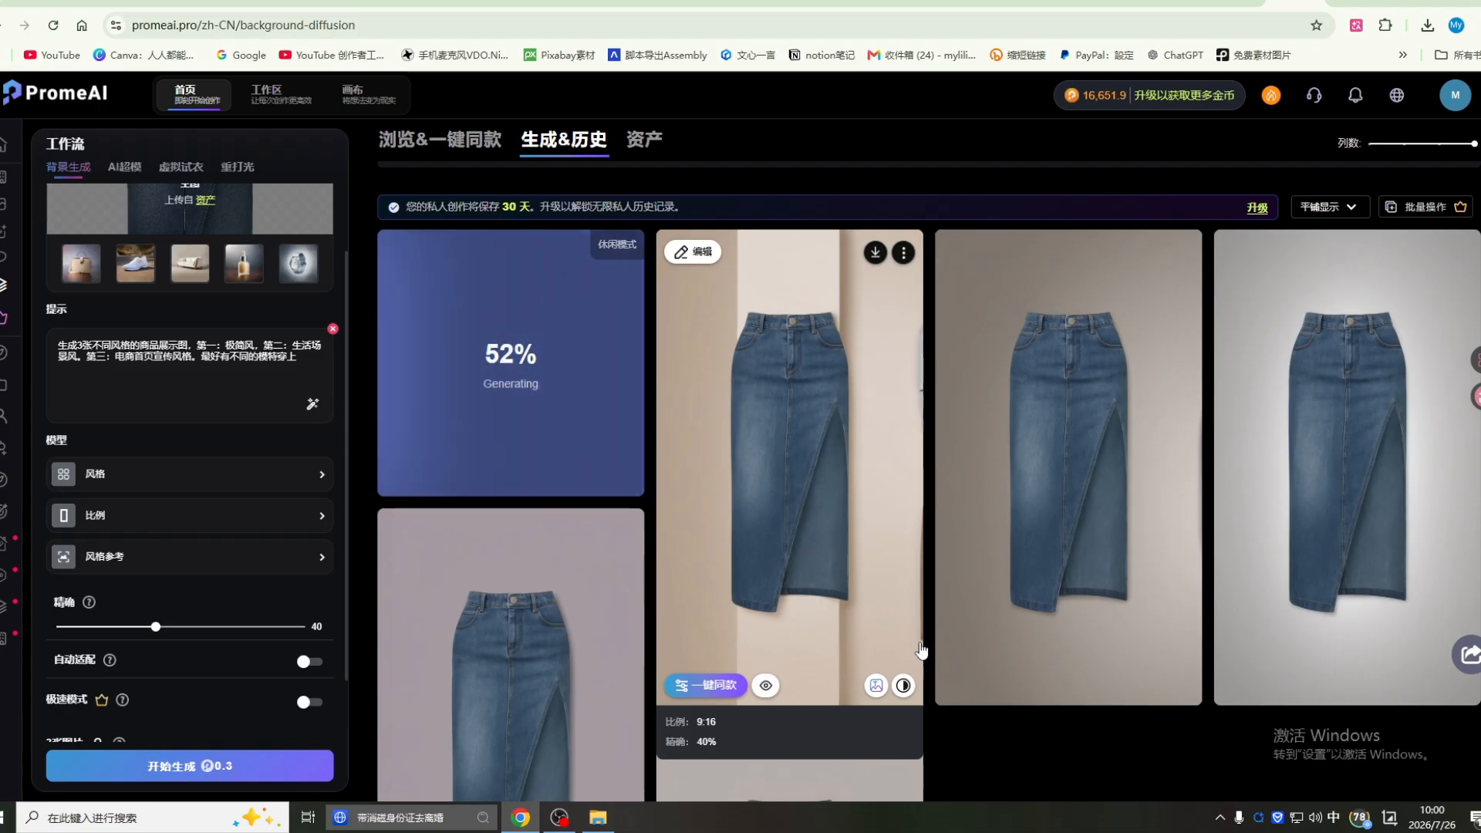
Step: Check the newly generated skirt images in the generation history and open the 风格参考 options
scroll(776, 459, down, 1)
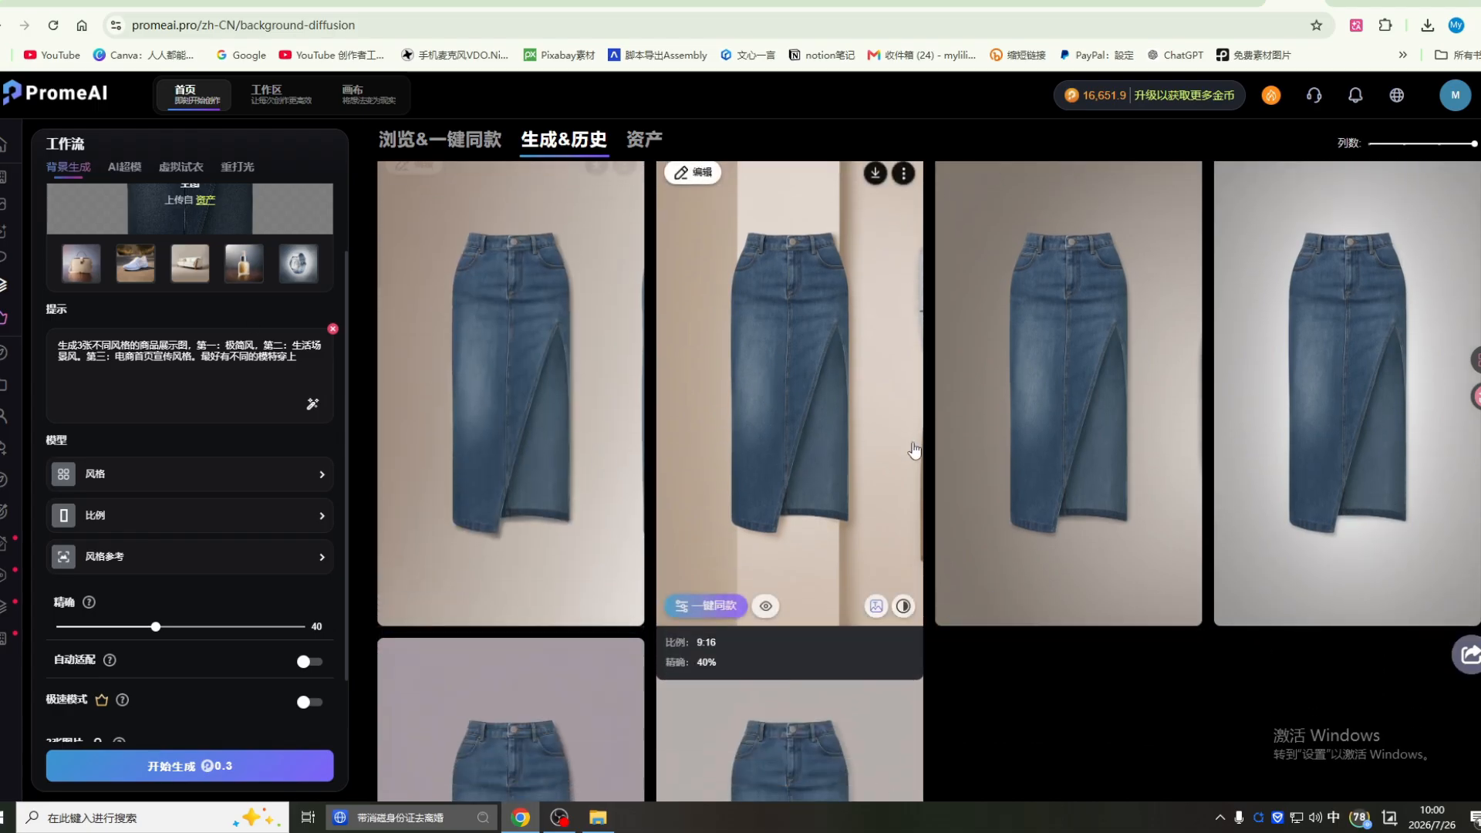
scroll(913, 451, up, 1)
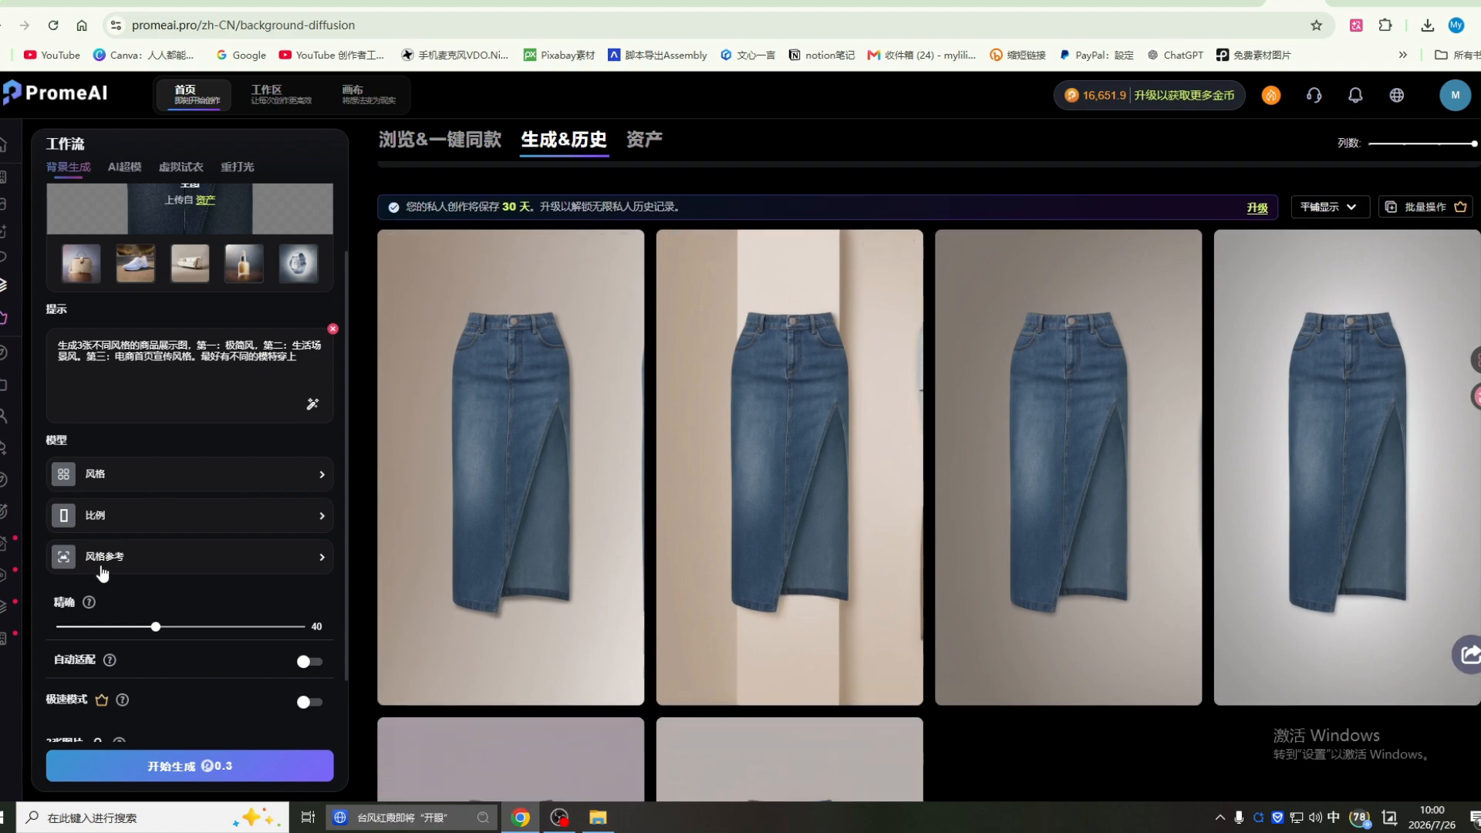
click(315, 561)
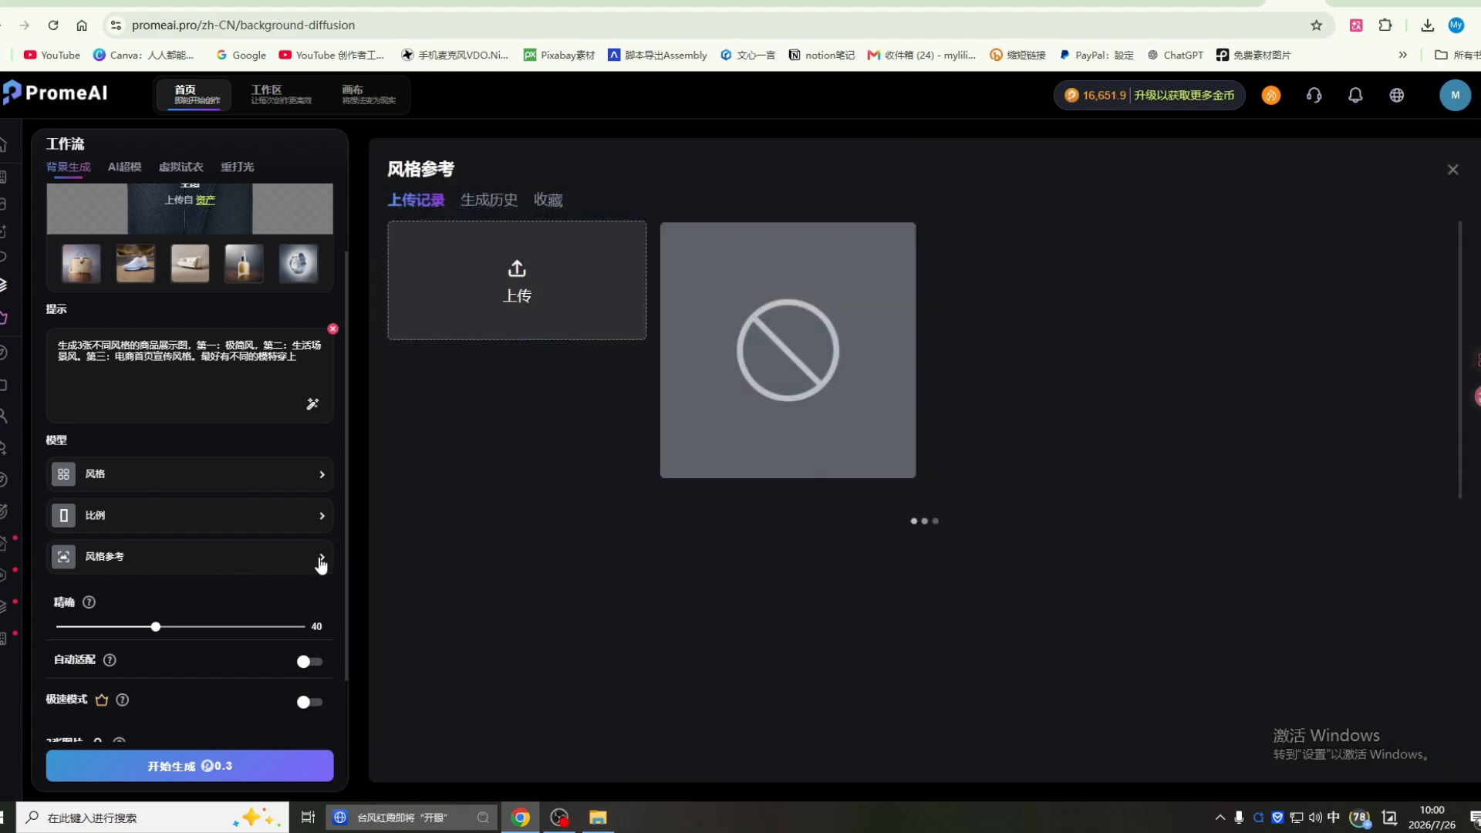
Step: Apply the 洛可可花卉 style from the 小物品 category and generate a new set of skirt images
click(318, 477)
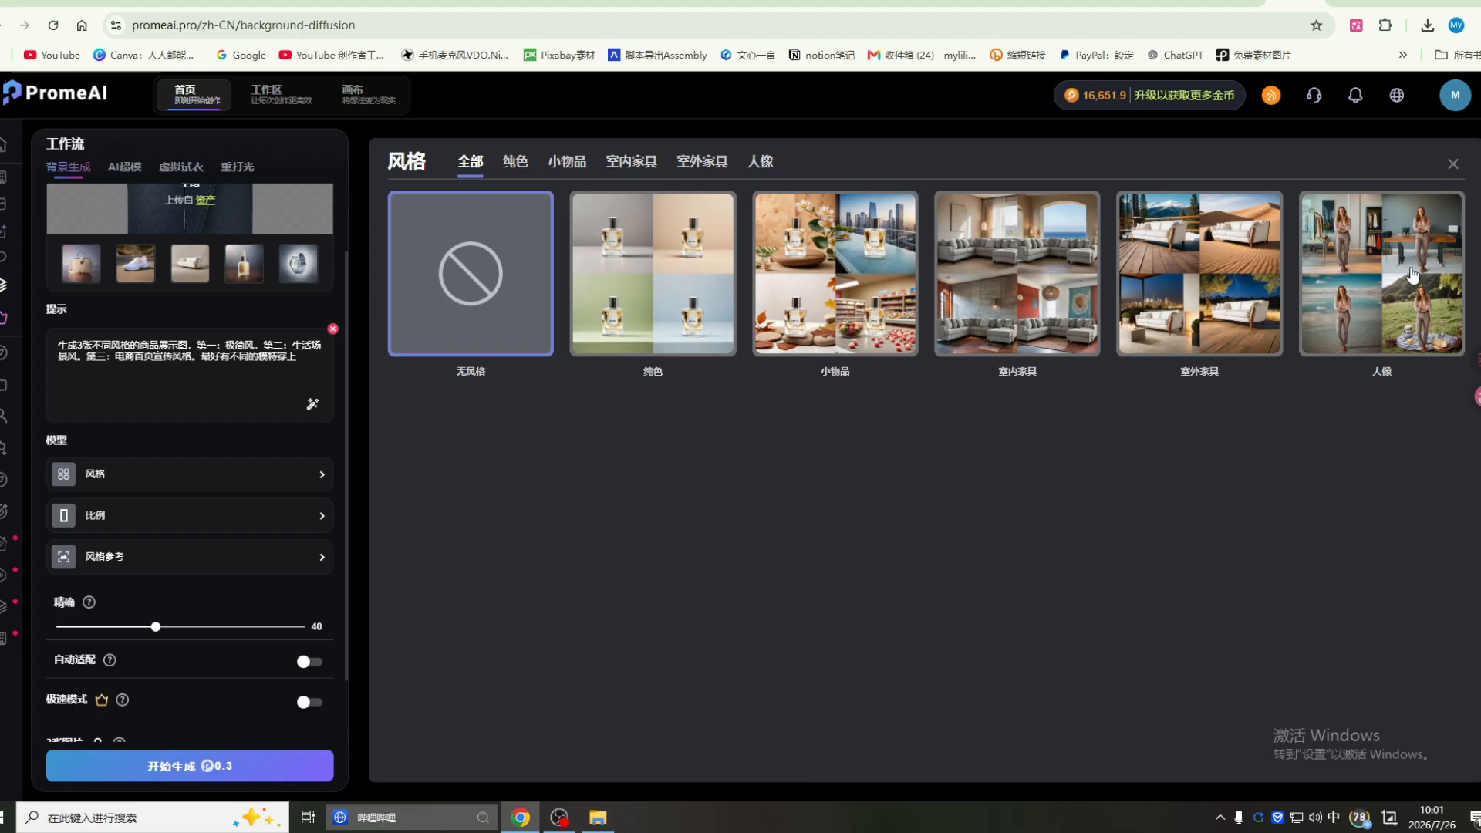
click(837, 297)
click(652, 309)
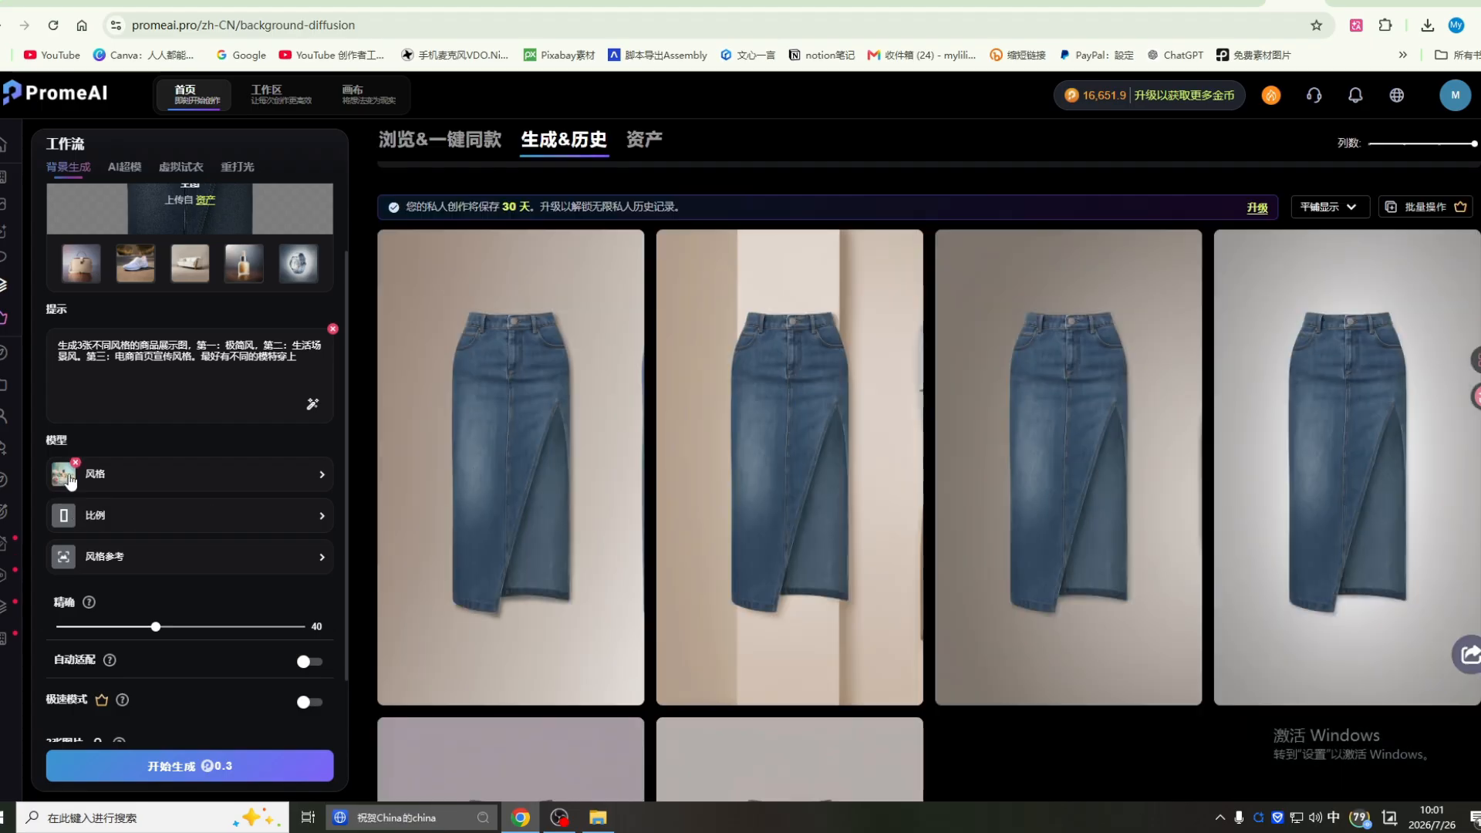
scroll(71, 480, down, 2)
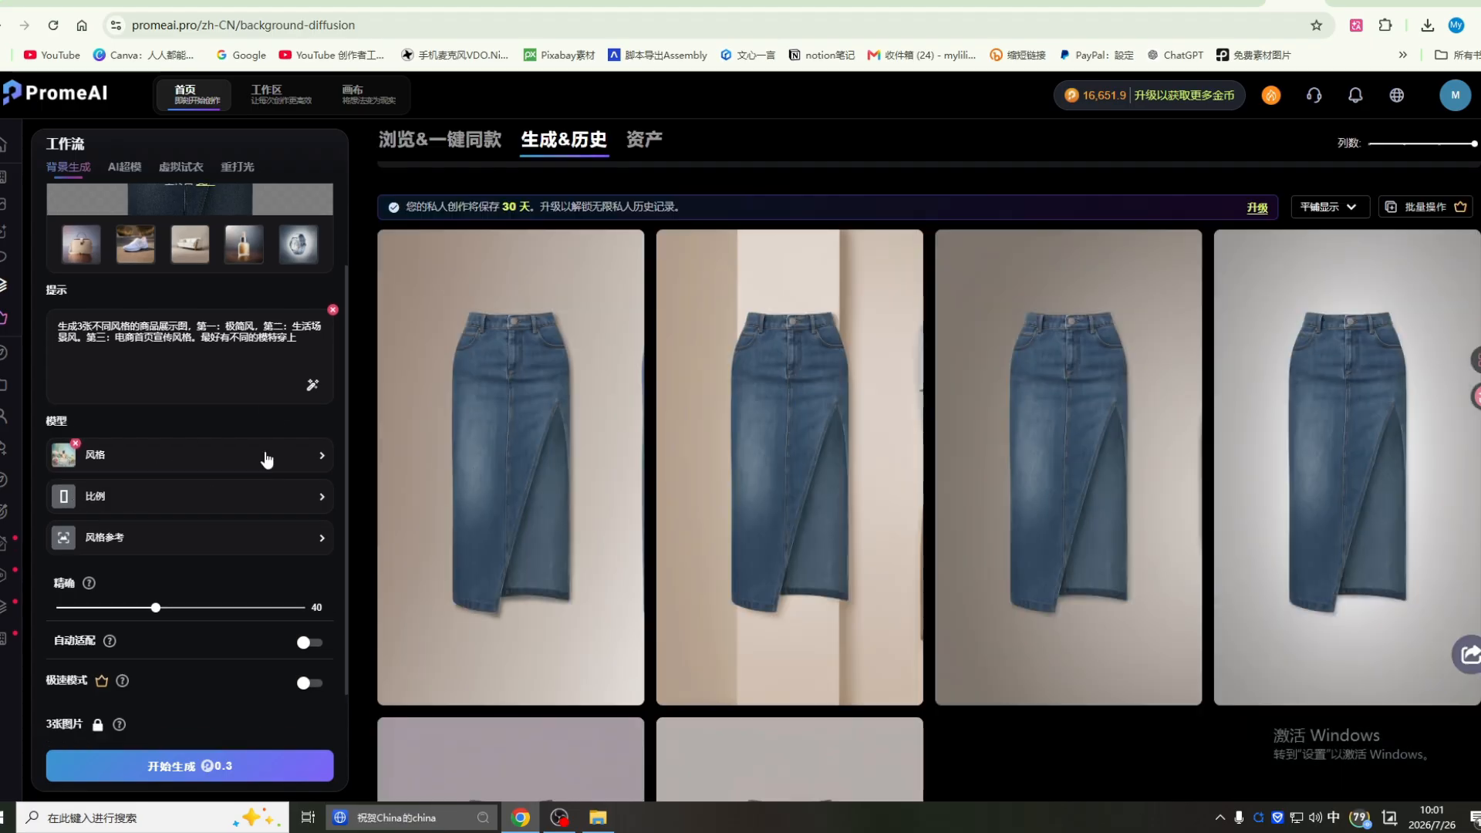
click(178, 768)
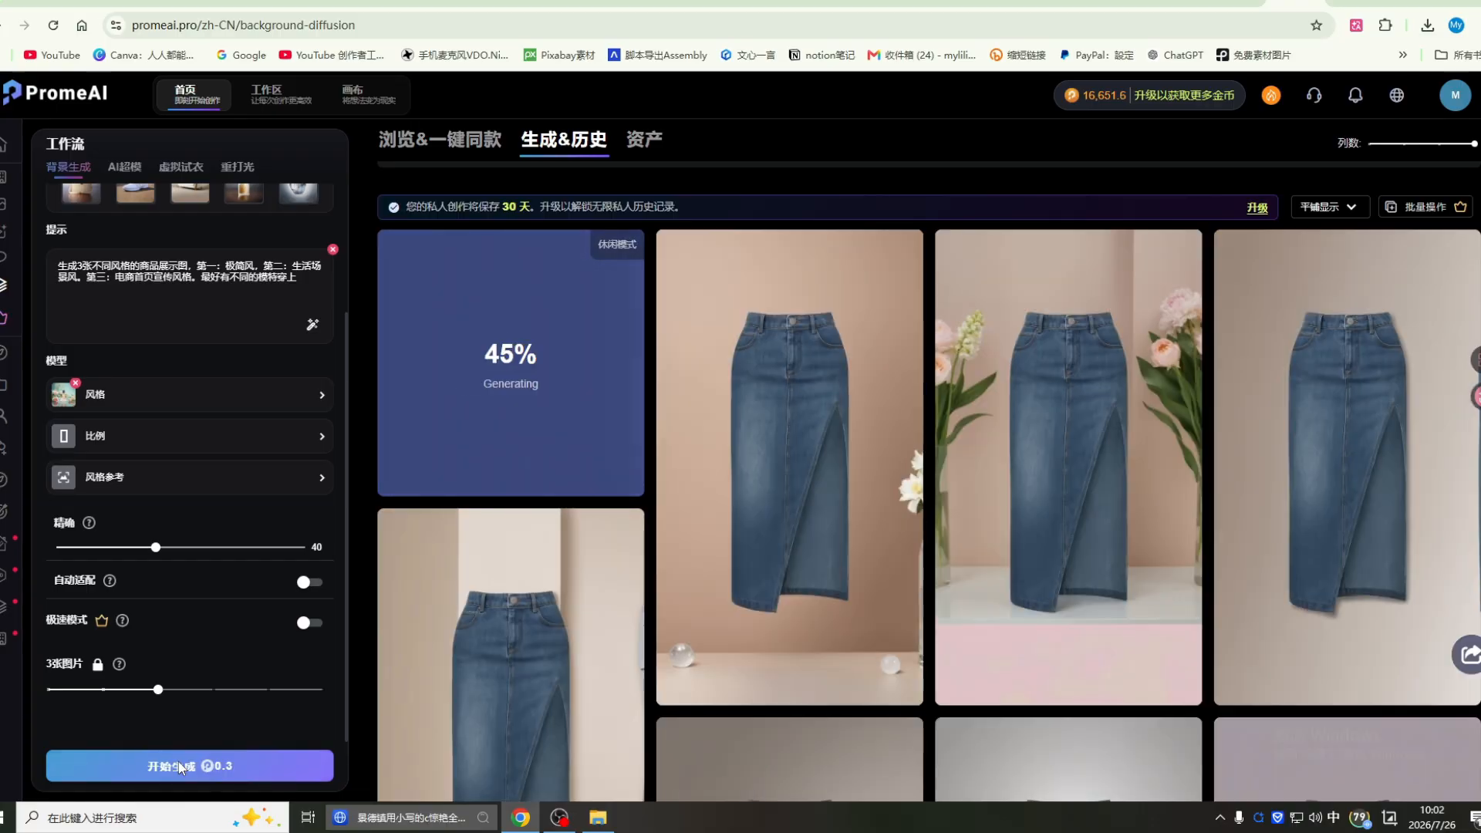
Step: Examine the new floral-style skirt images and compare them with the earlier sets in the generation history
scroll(804, 577, down, 4)
scroll(1206, 621, up, 5)
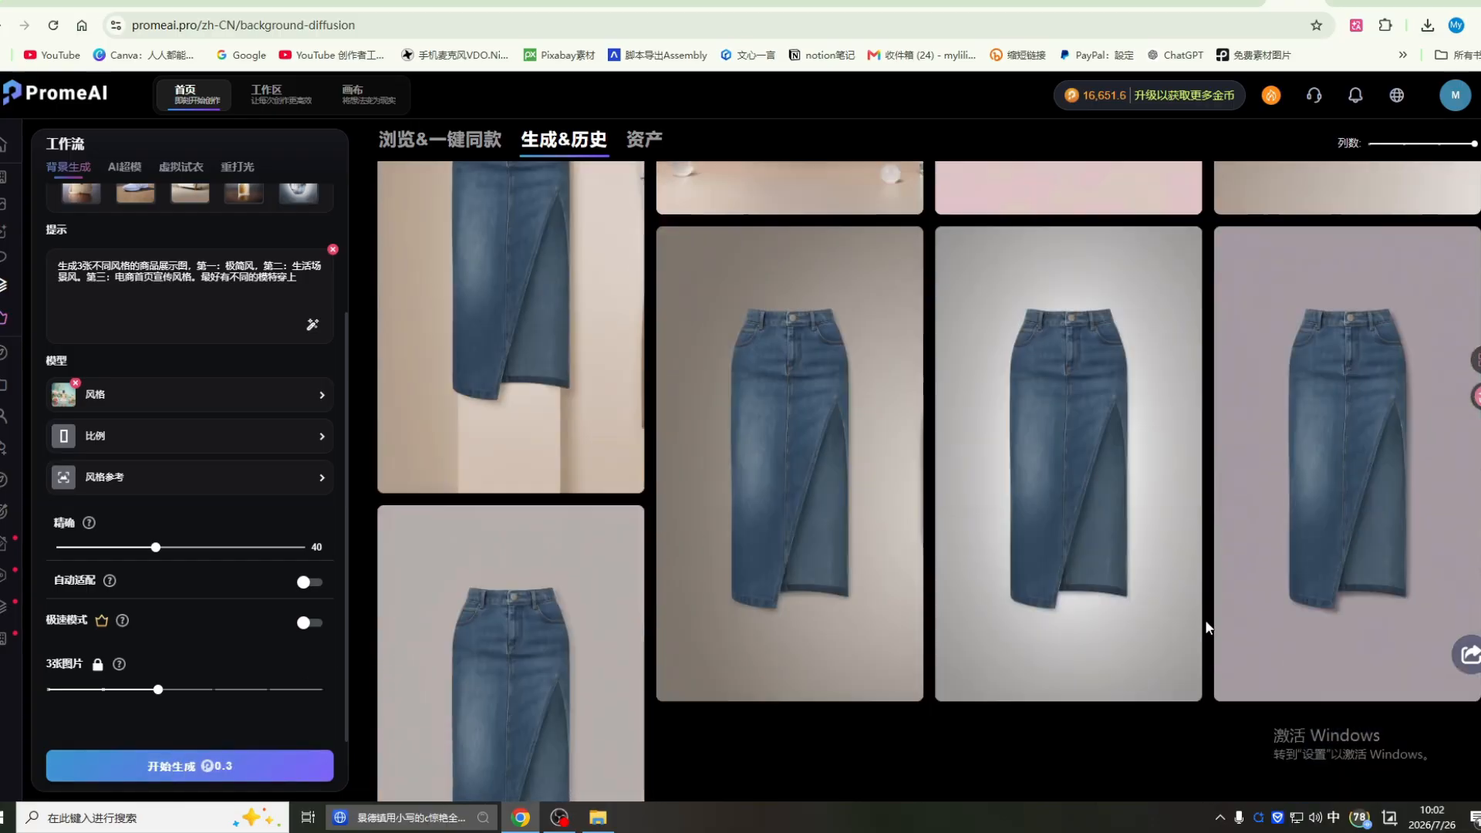
scroll(1205, 619, down, 2)
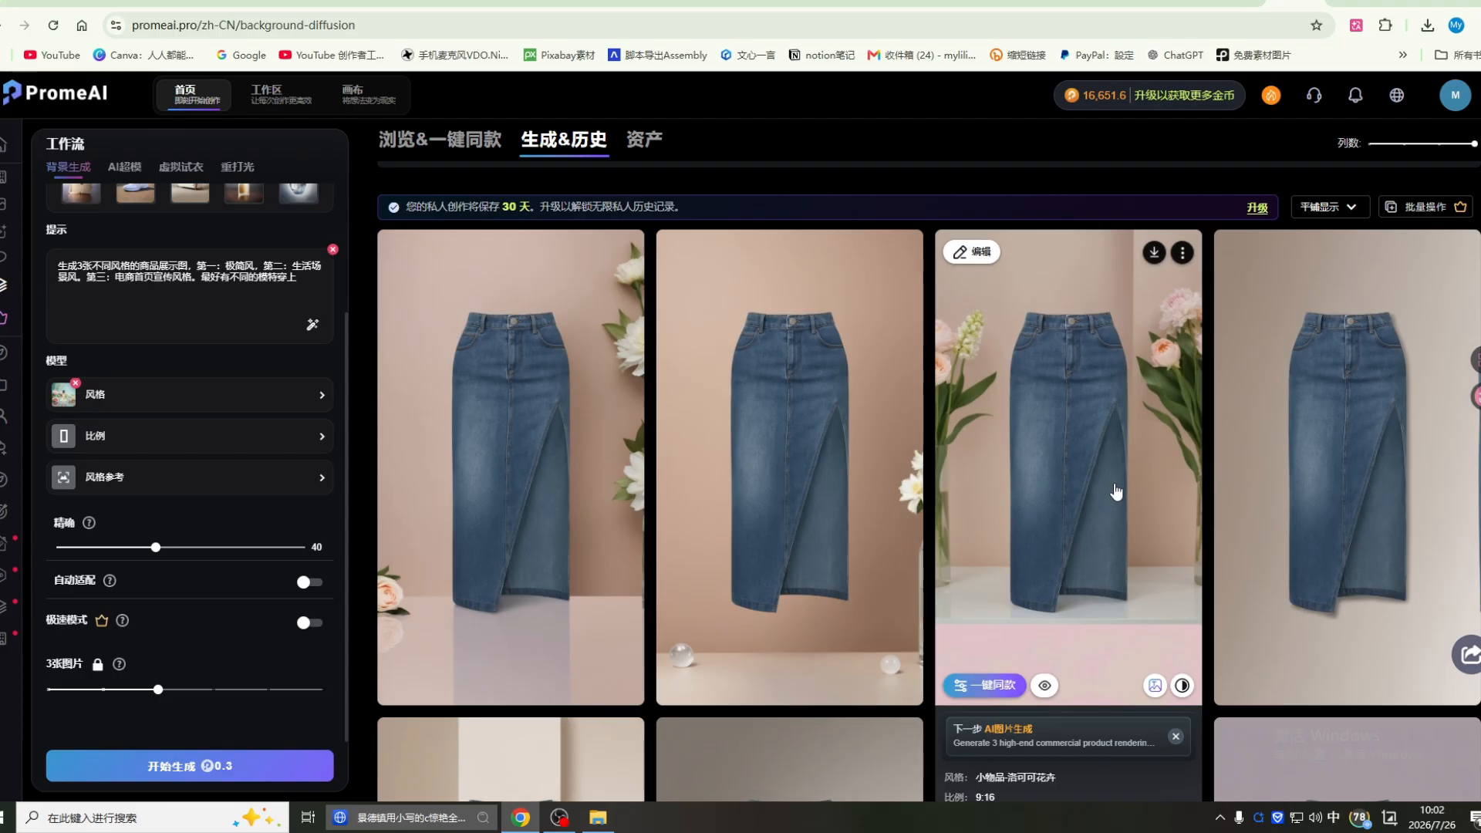
scroll(997, 417, down, 2)
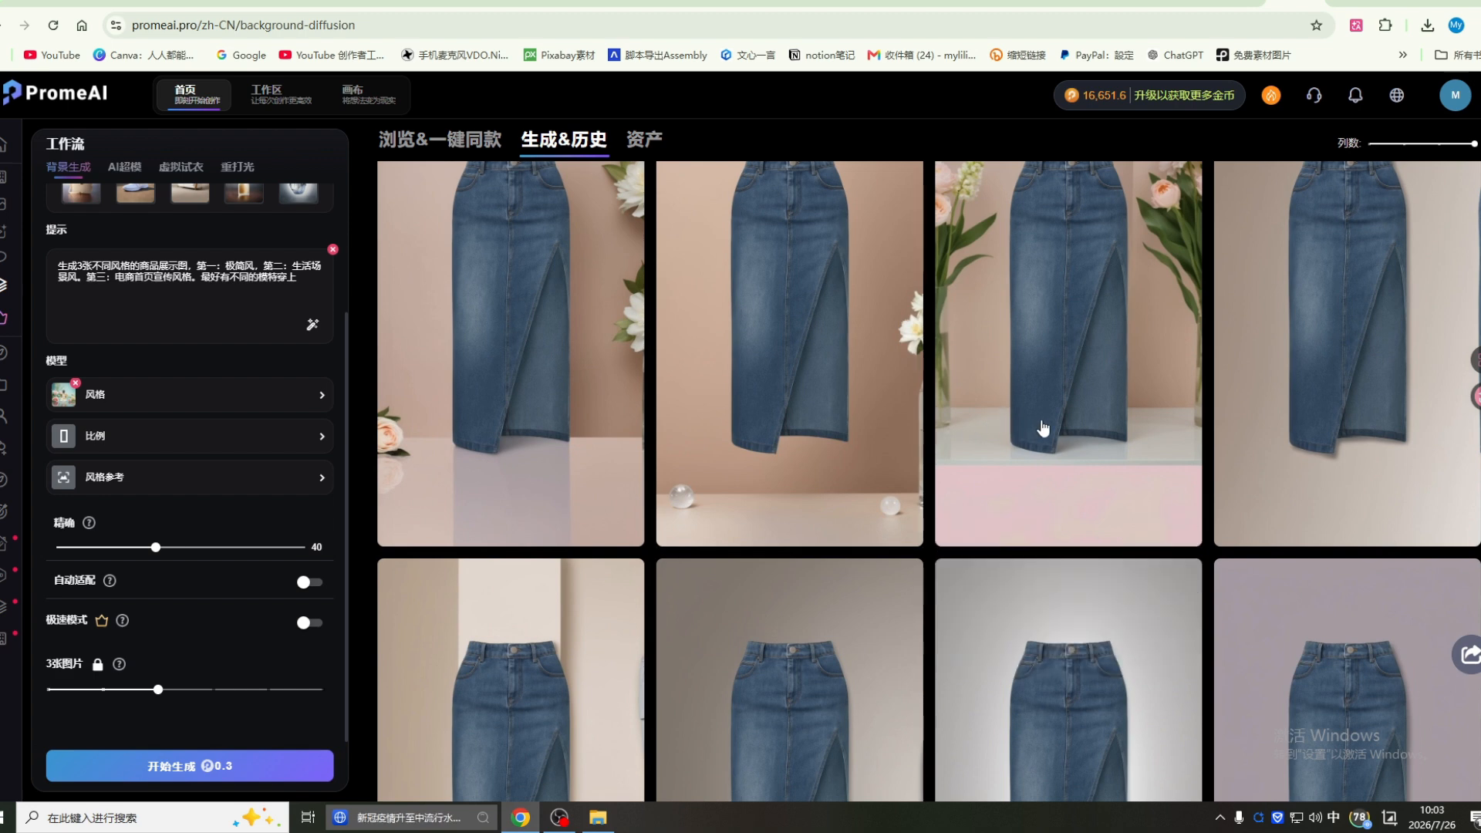
scroll(1043, 428, down, 2)
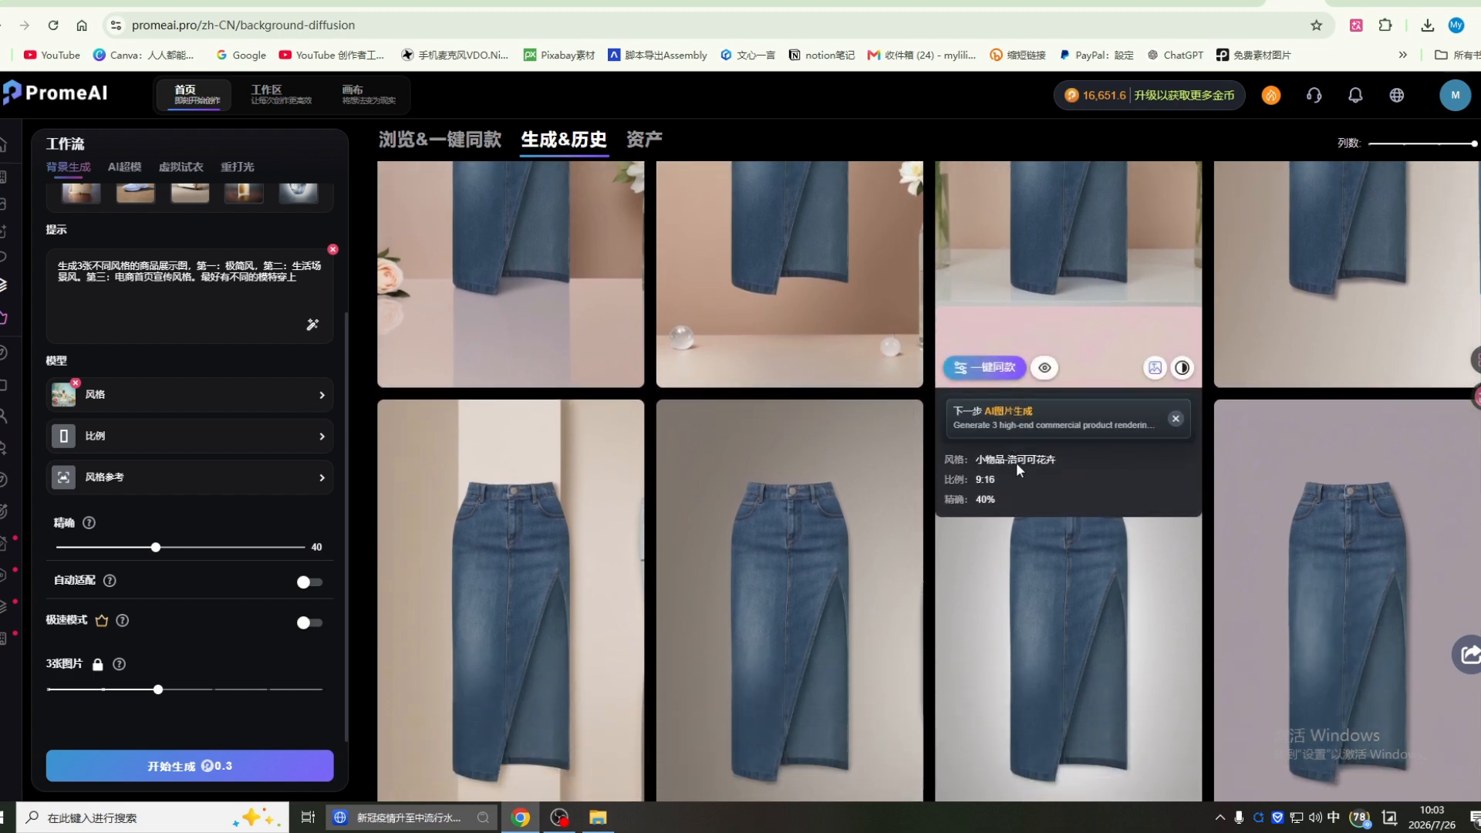
scroll(1024, 473, down, 2)
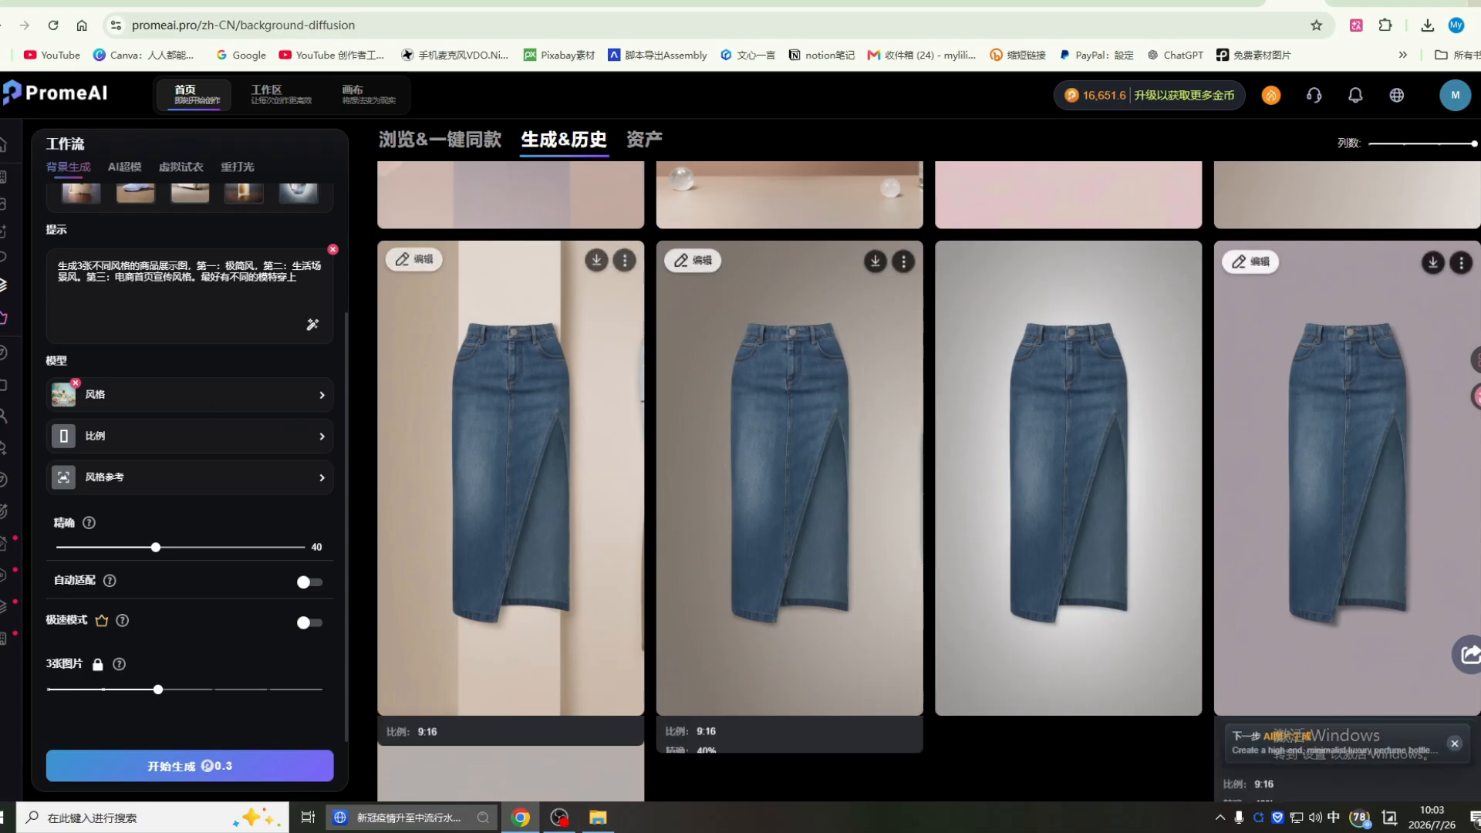
mouse_move(3, 286)
click(159, 336)
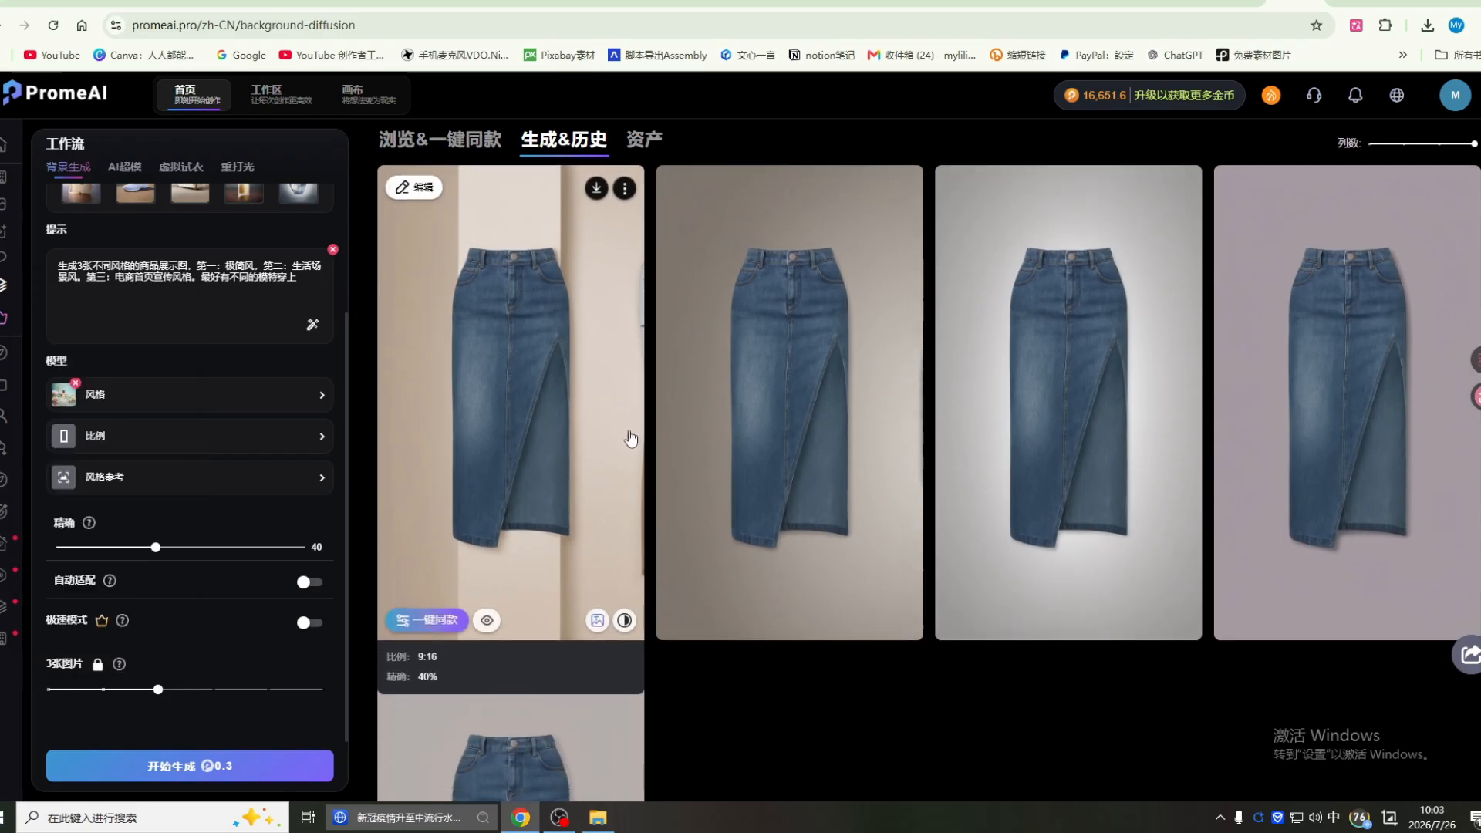
scroll(417, 463, up, 4)
scroll(325, 445, up, 2)
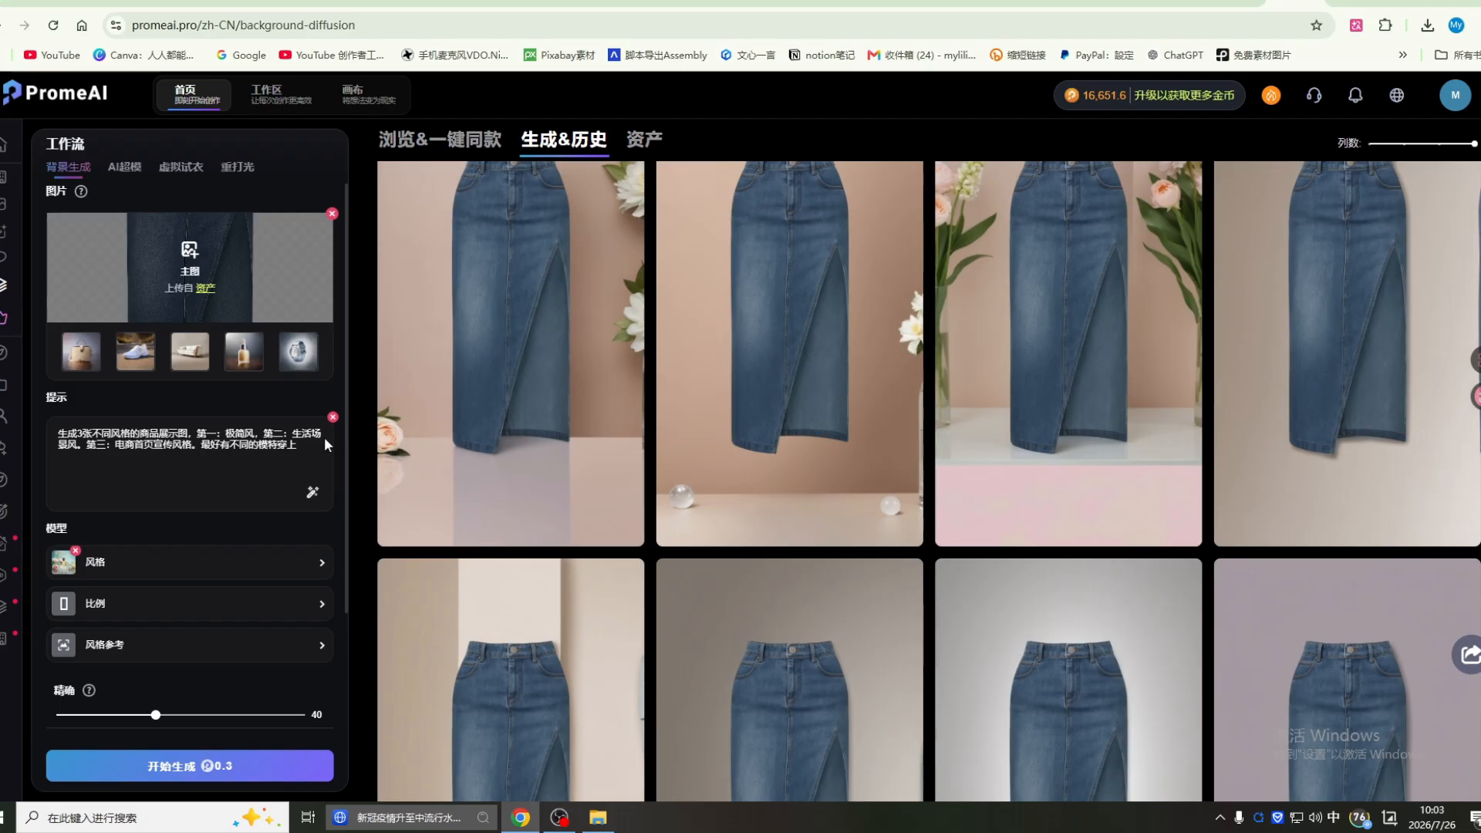
Step: Switch to the Topview website and examine its homepage, from the Video Agent prompt box to the agent categories and Marketing Video cases
mouse_move(473, 428)
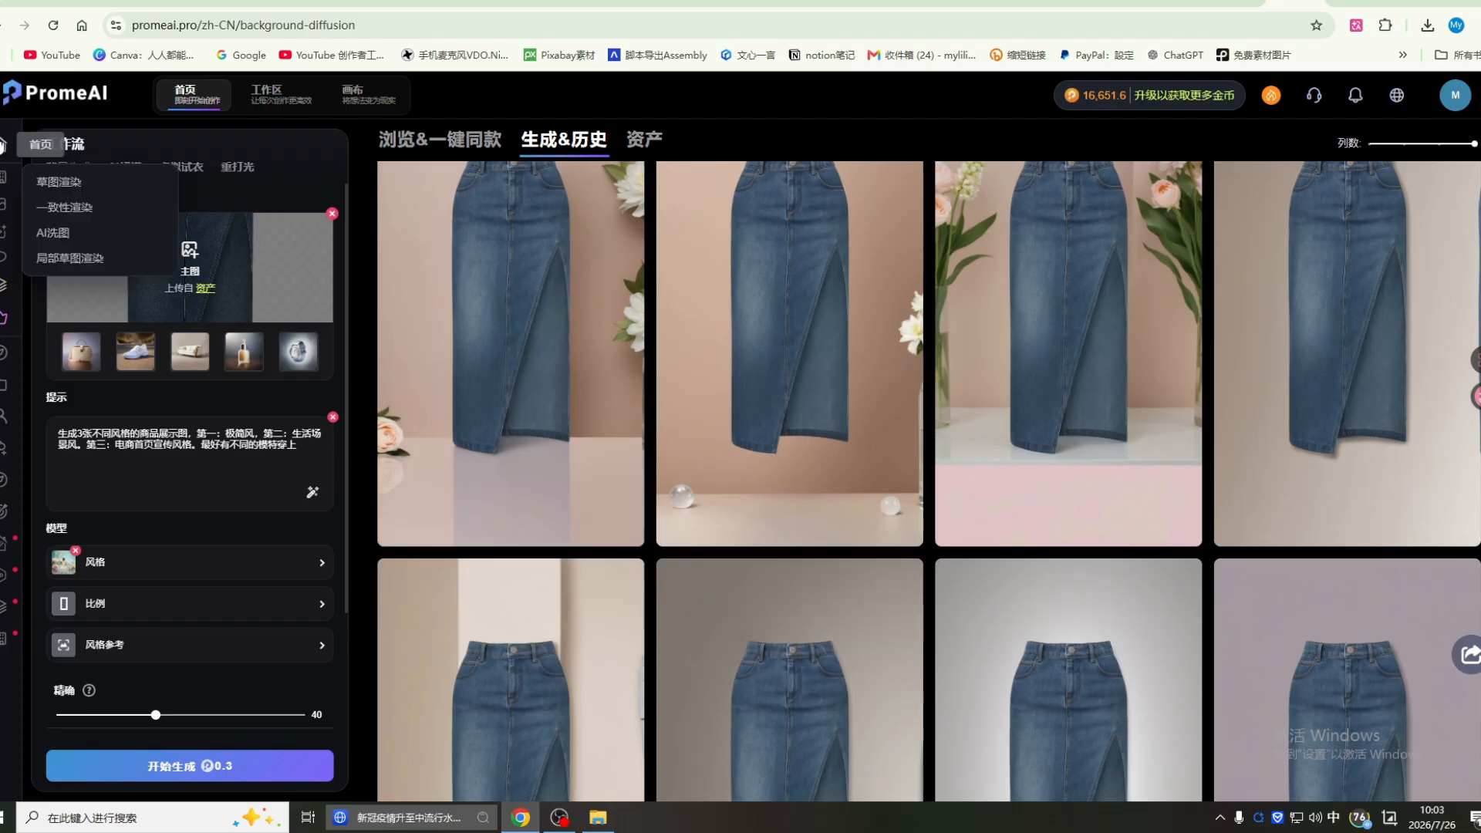
click(2, 145)
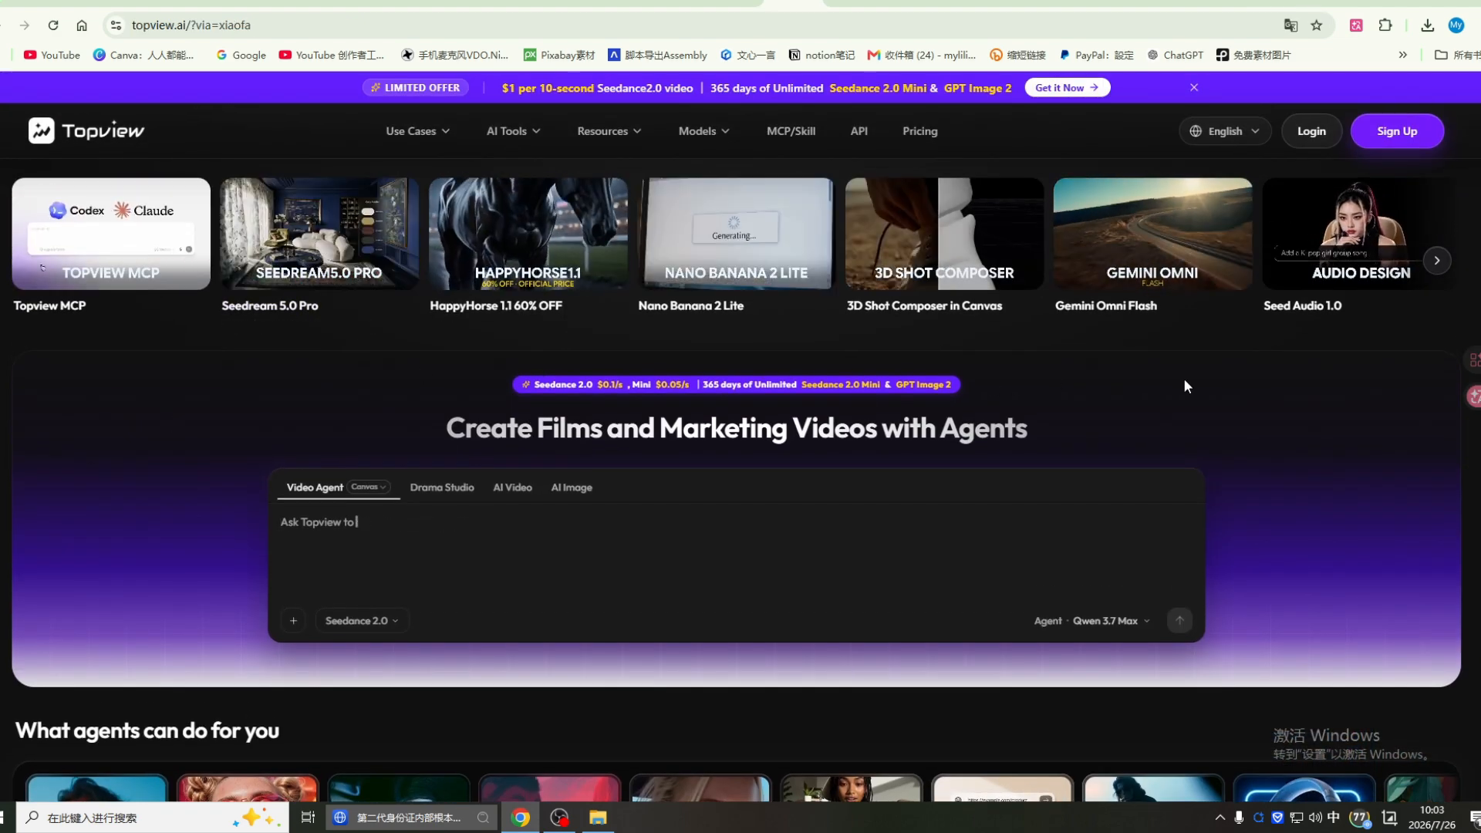
scroll(794, 491, down, 1)
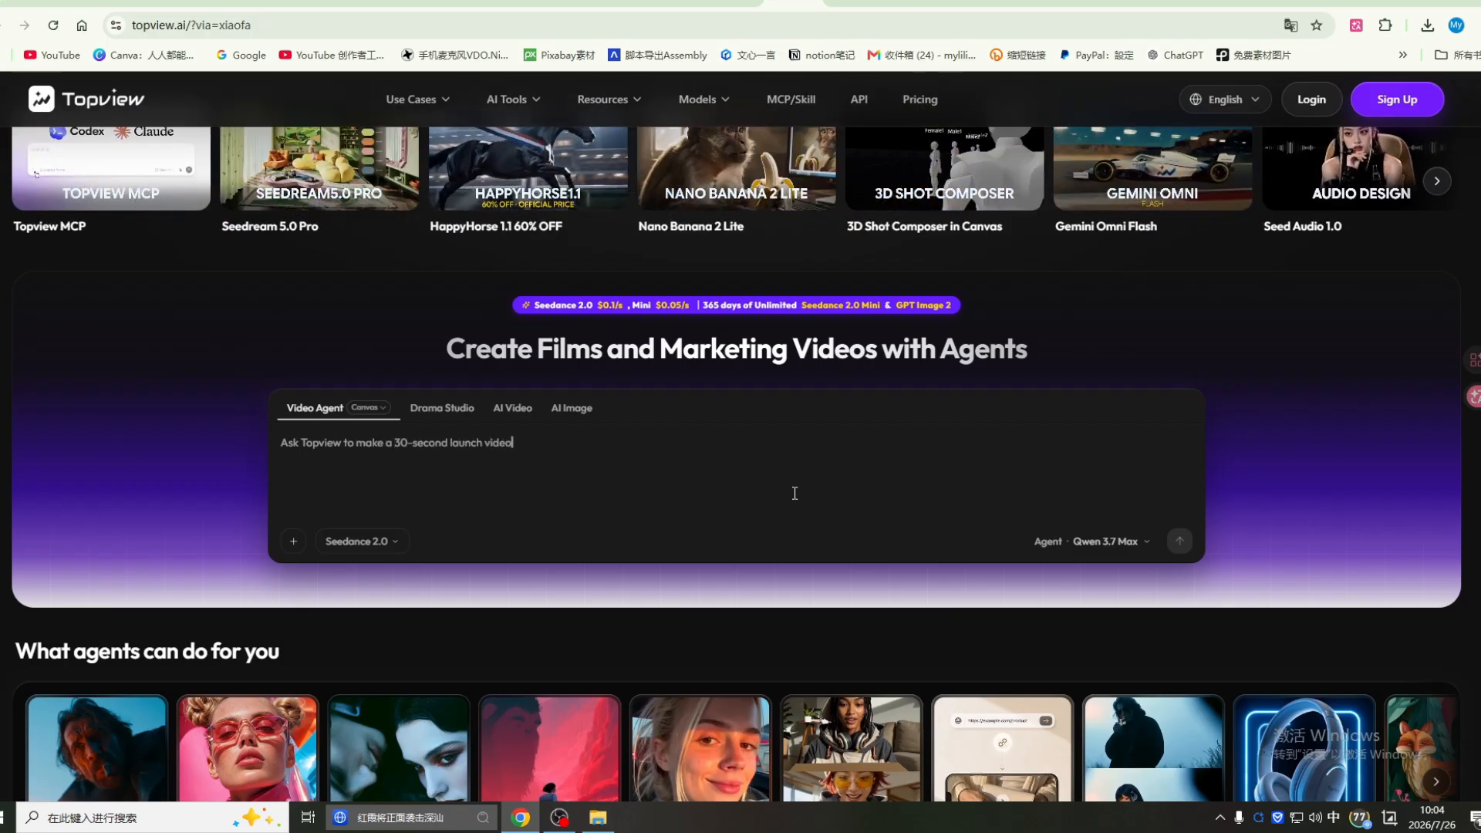
scroll(795, 493, down, 1)
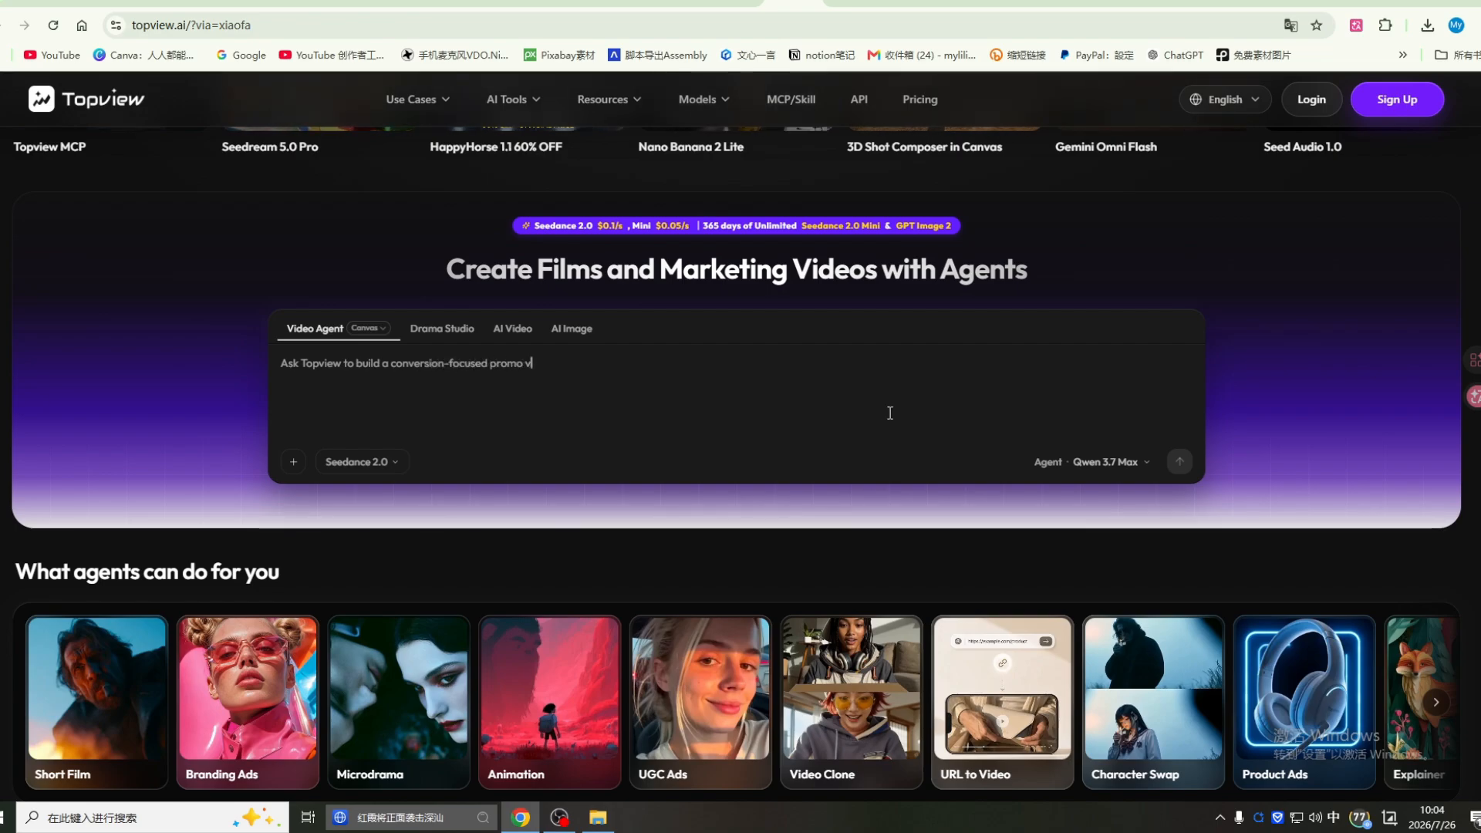
scroll(890, 414, down, 1)
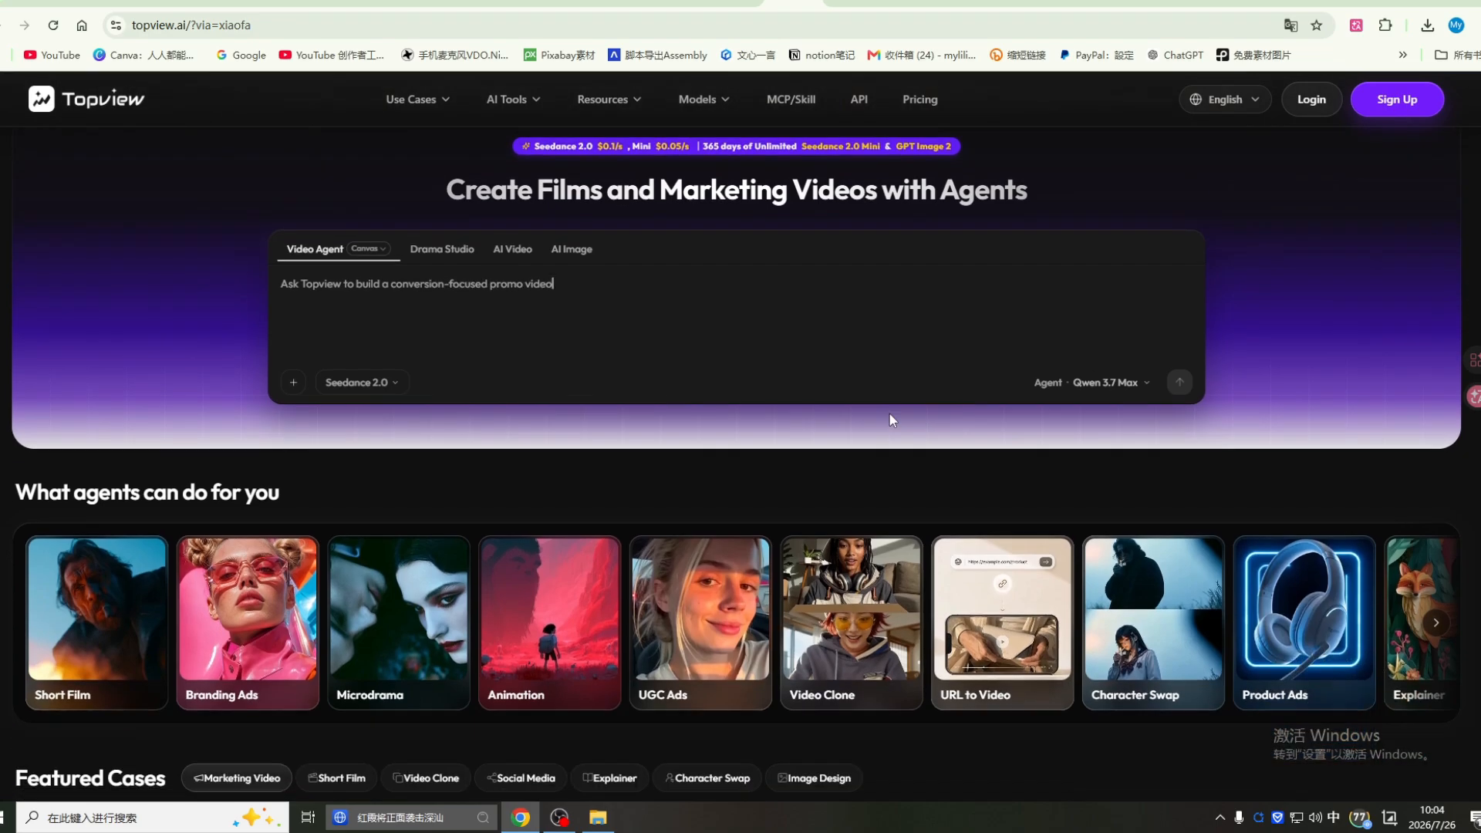
scroll(891, 413, down, 2)
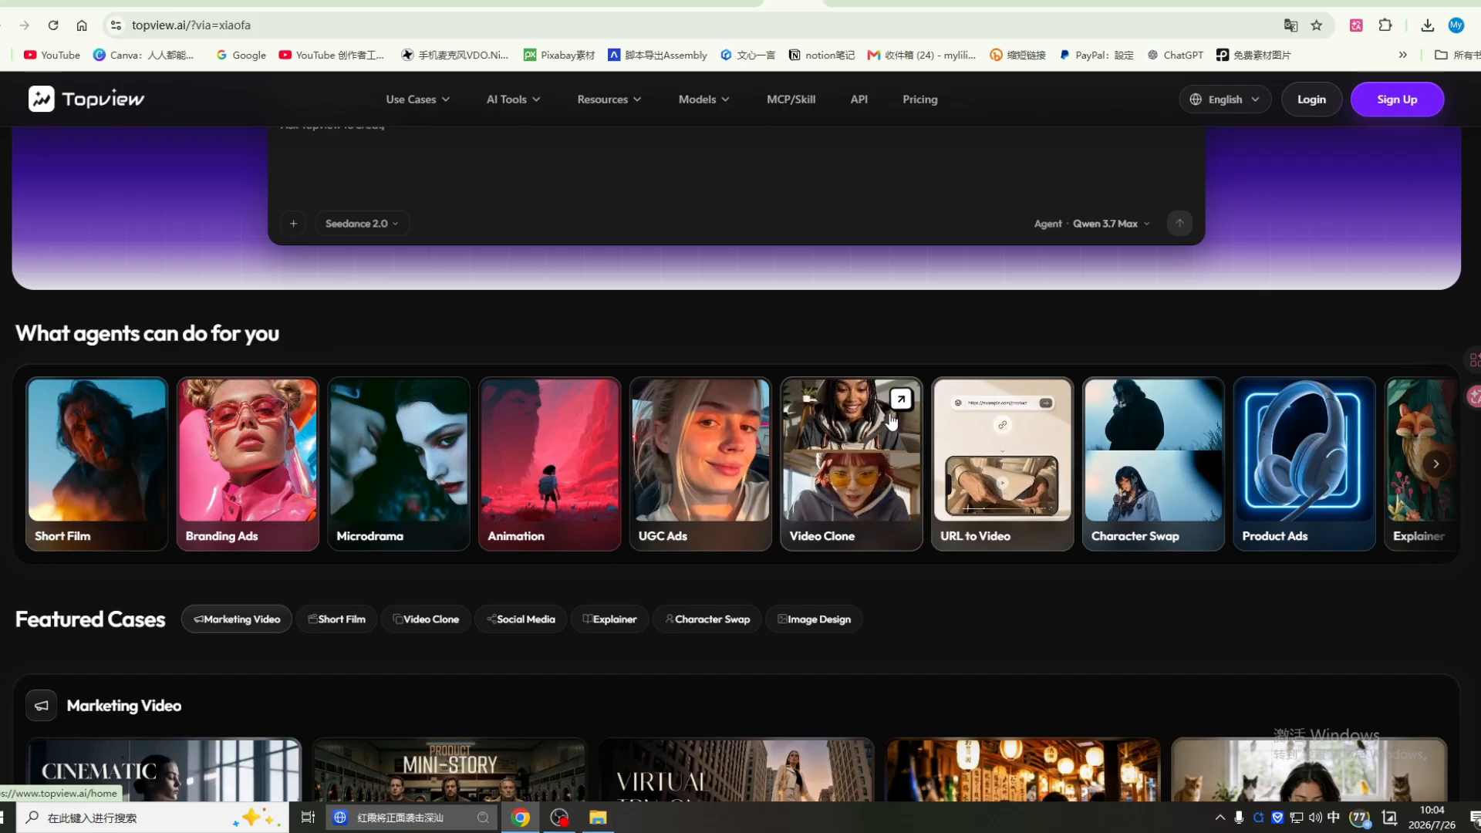
scroll(891, 421, down, 1)
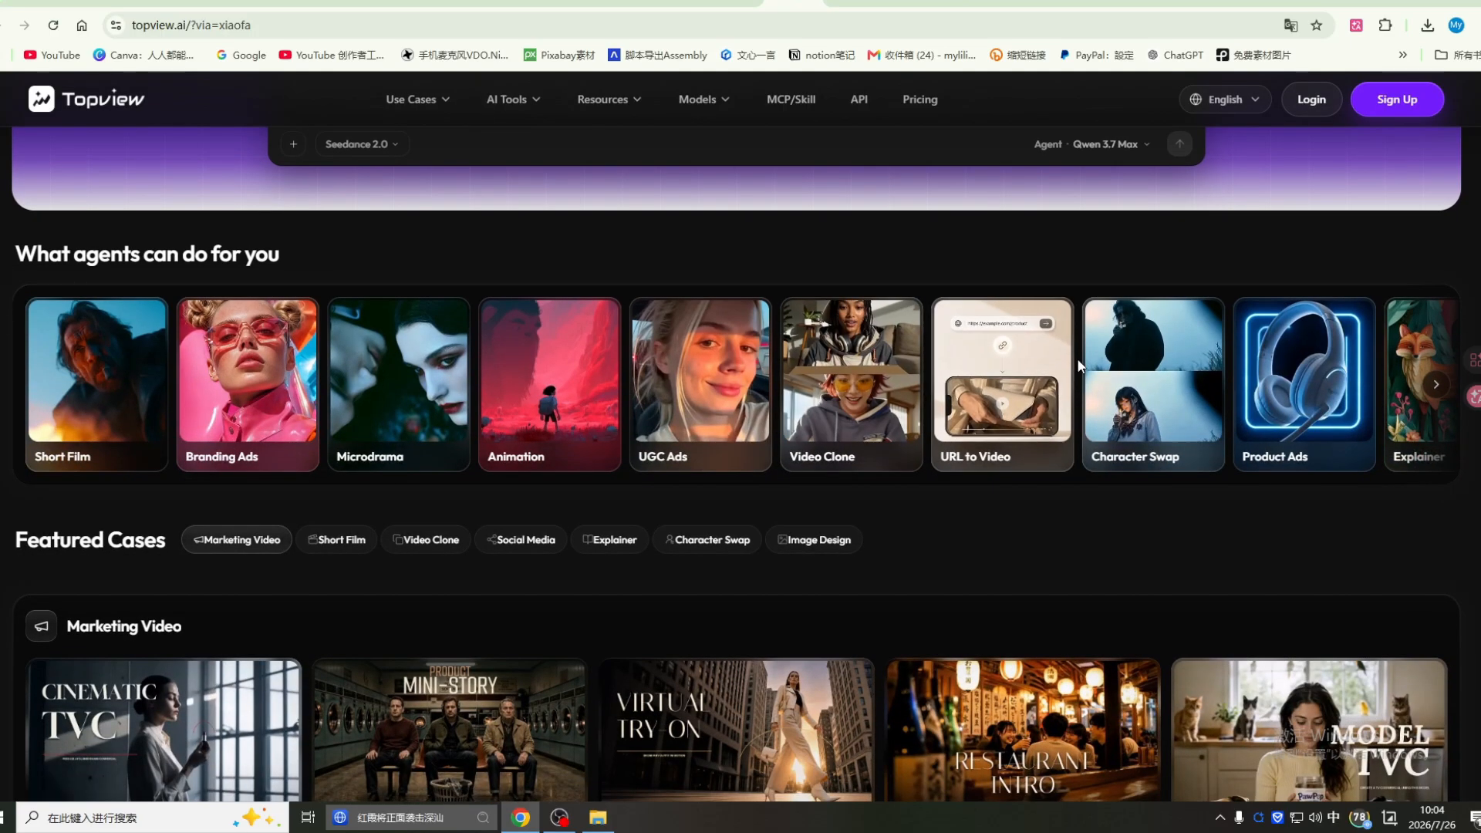
scroll(1079, 370, down, 1)
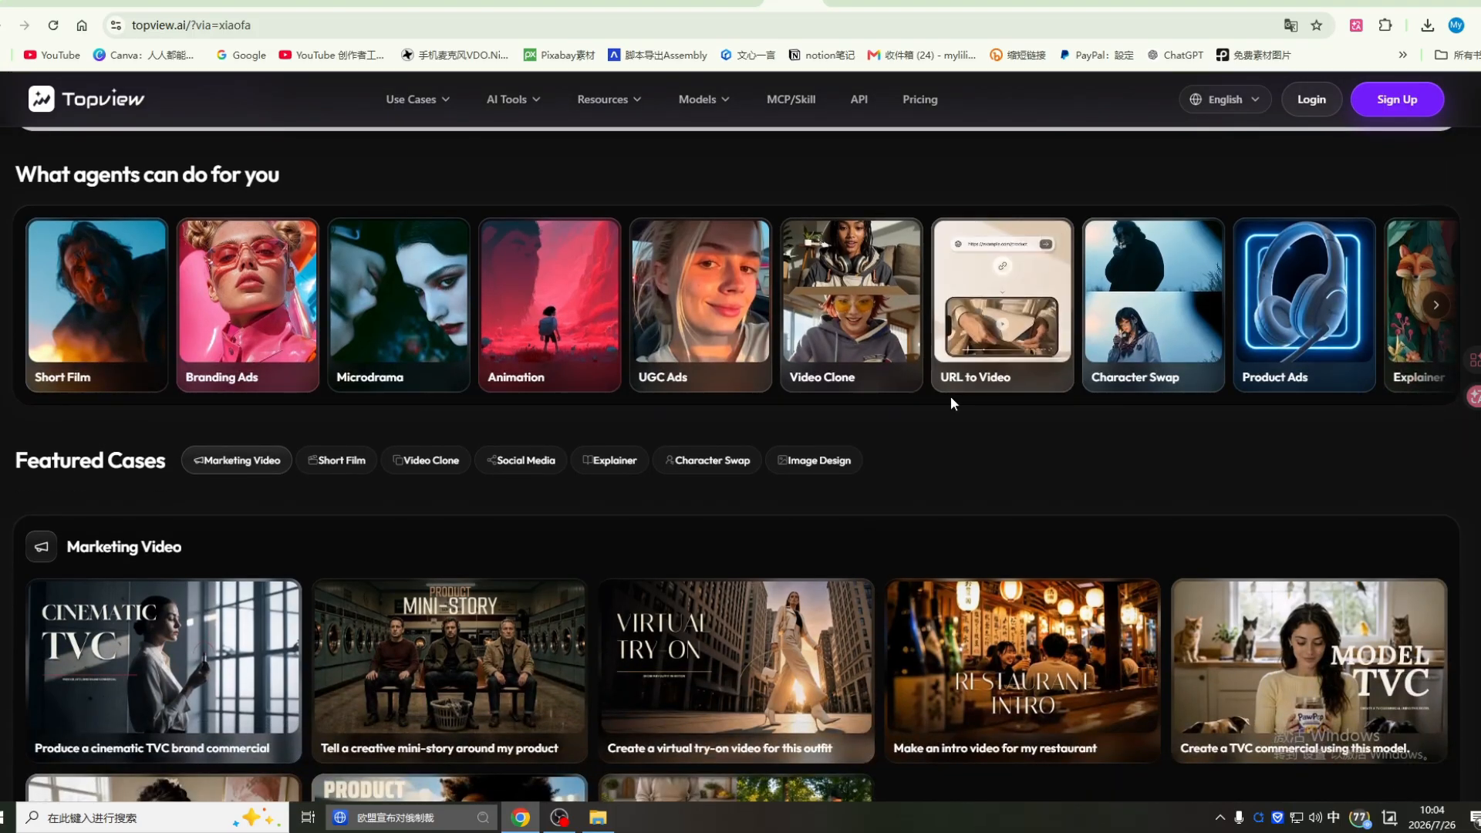
scroll(951, 396, down, 1)
scroll(951, 396, down, 1)
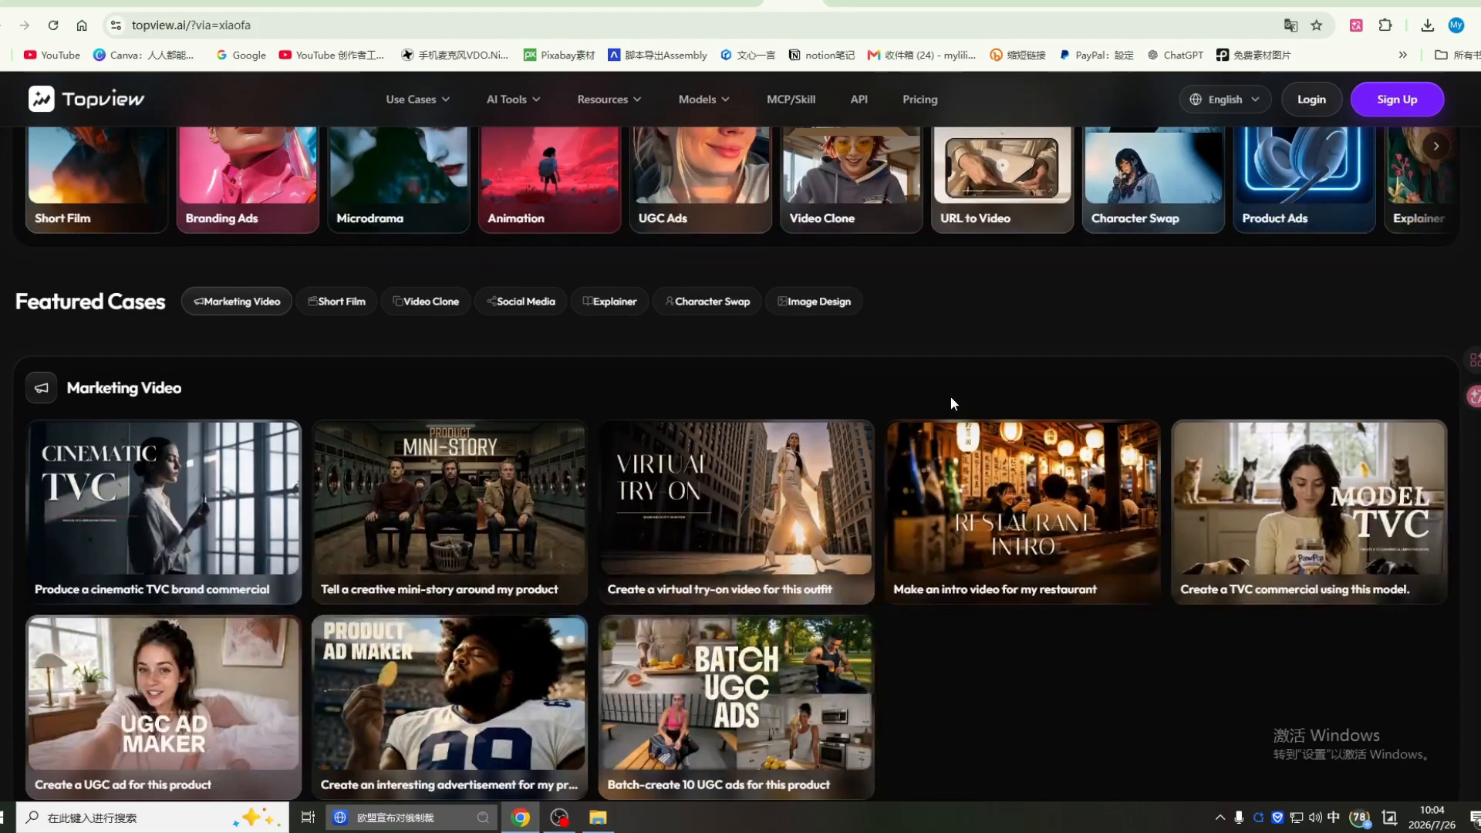
scroll(908, 387, up, 9)
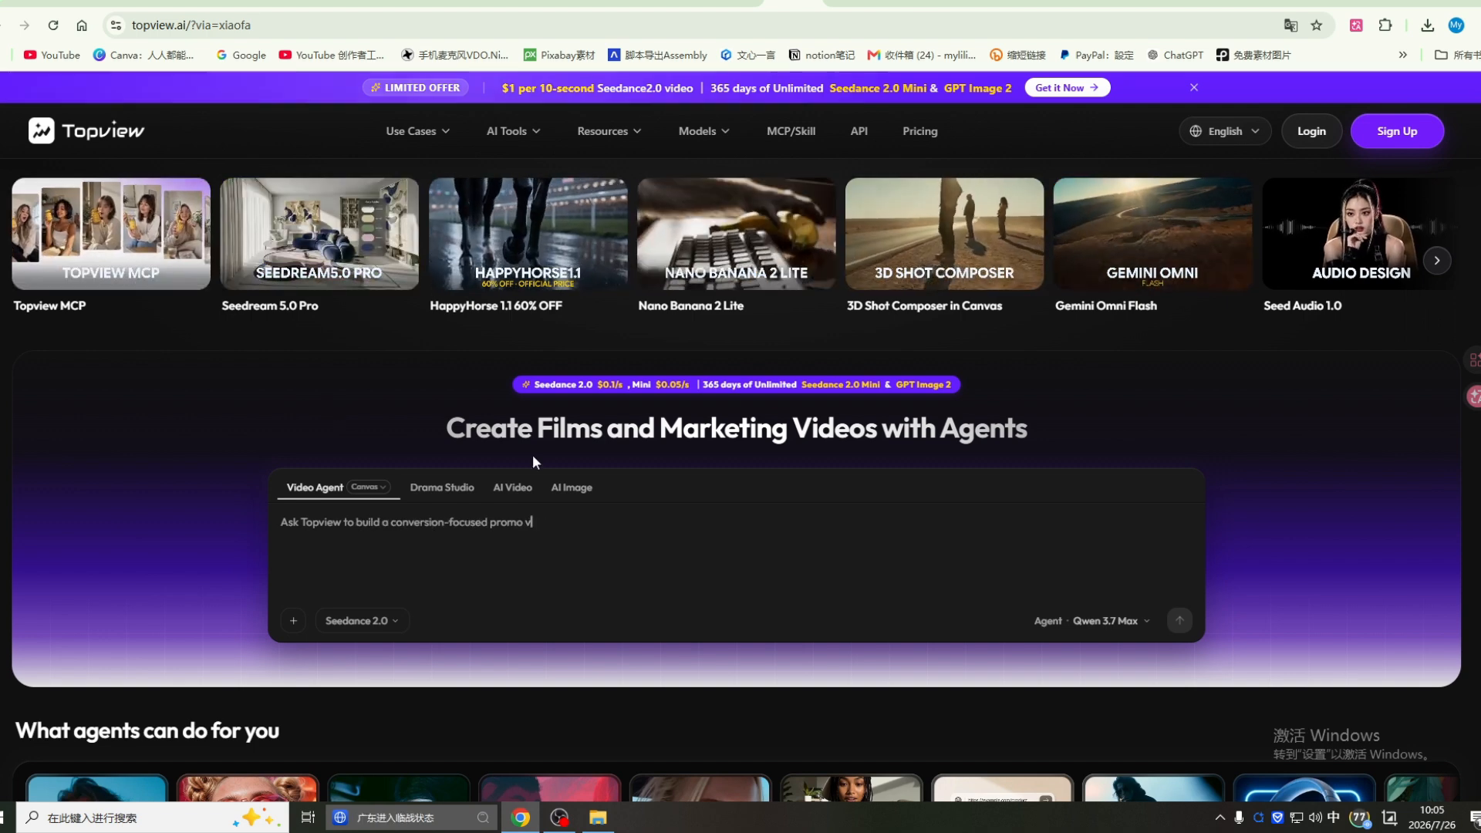
Step: Browse Topview's featured cases through the Marketing Video, Short Film and Video Clone sections
scroll(789, 443, down, 1)
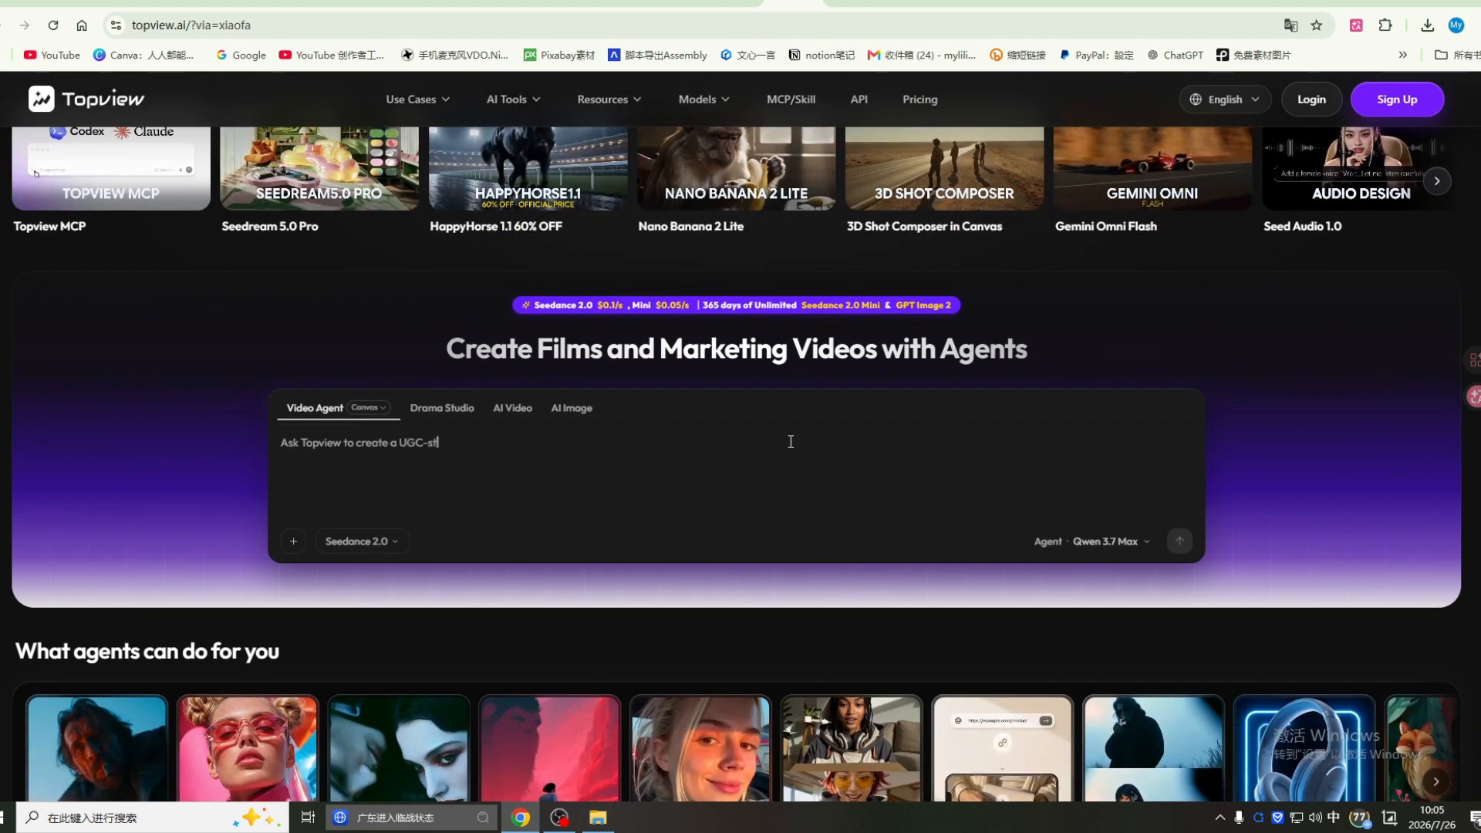
scroll(827, 411, down, 1)
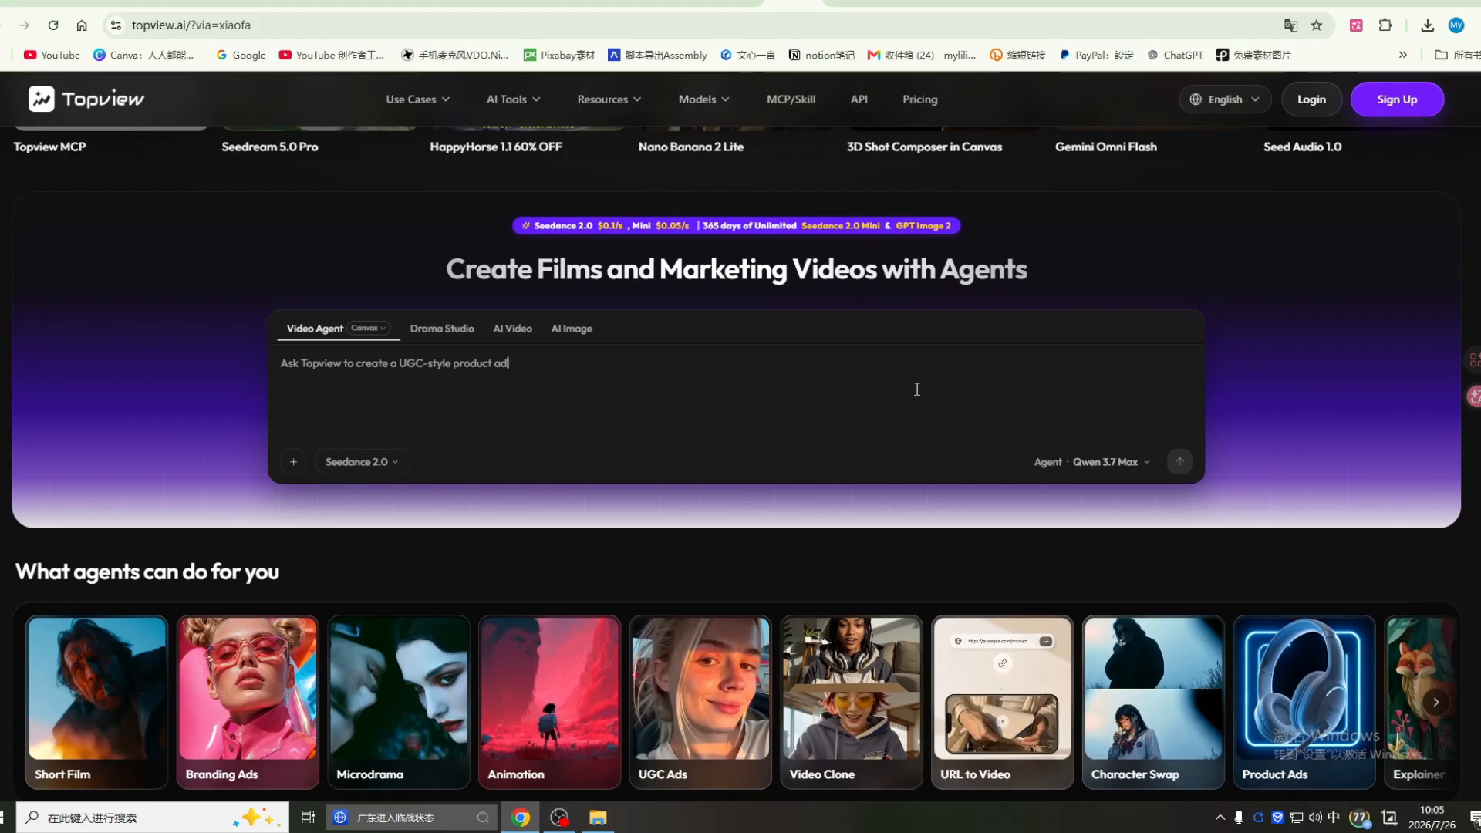
scroll(916, 389, down, 2)
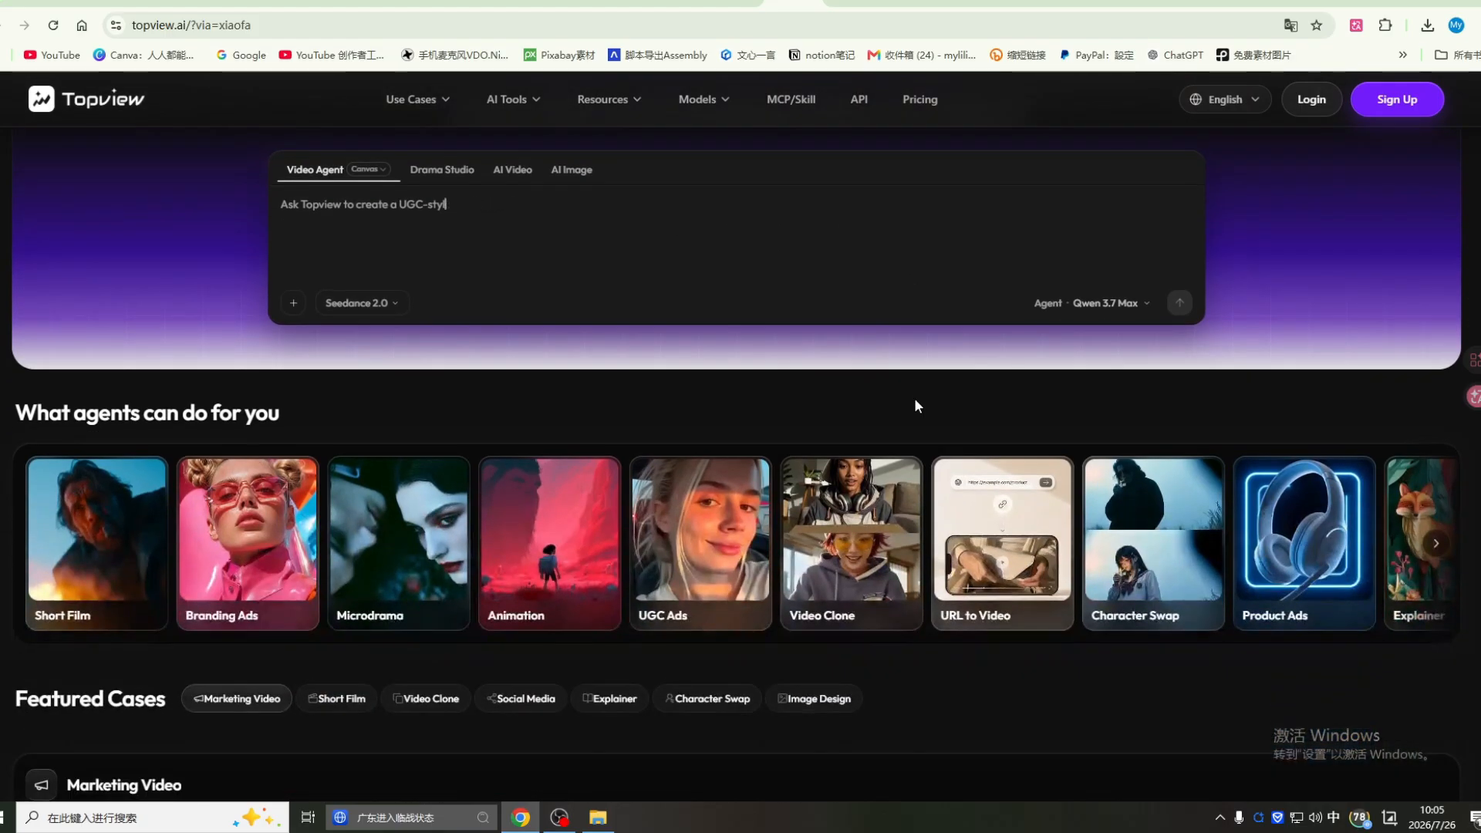
scroll(916, 399, down, 1)
scroll(916, 399, down, 2)
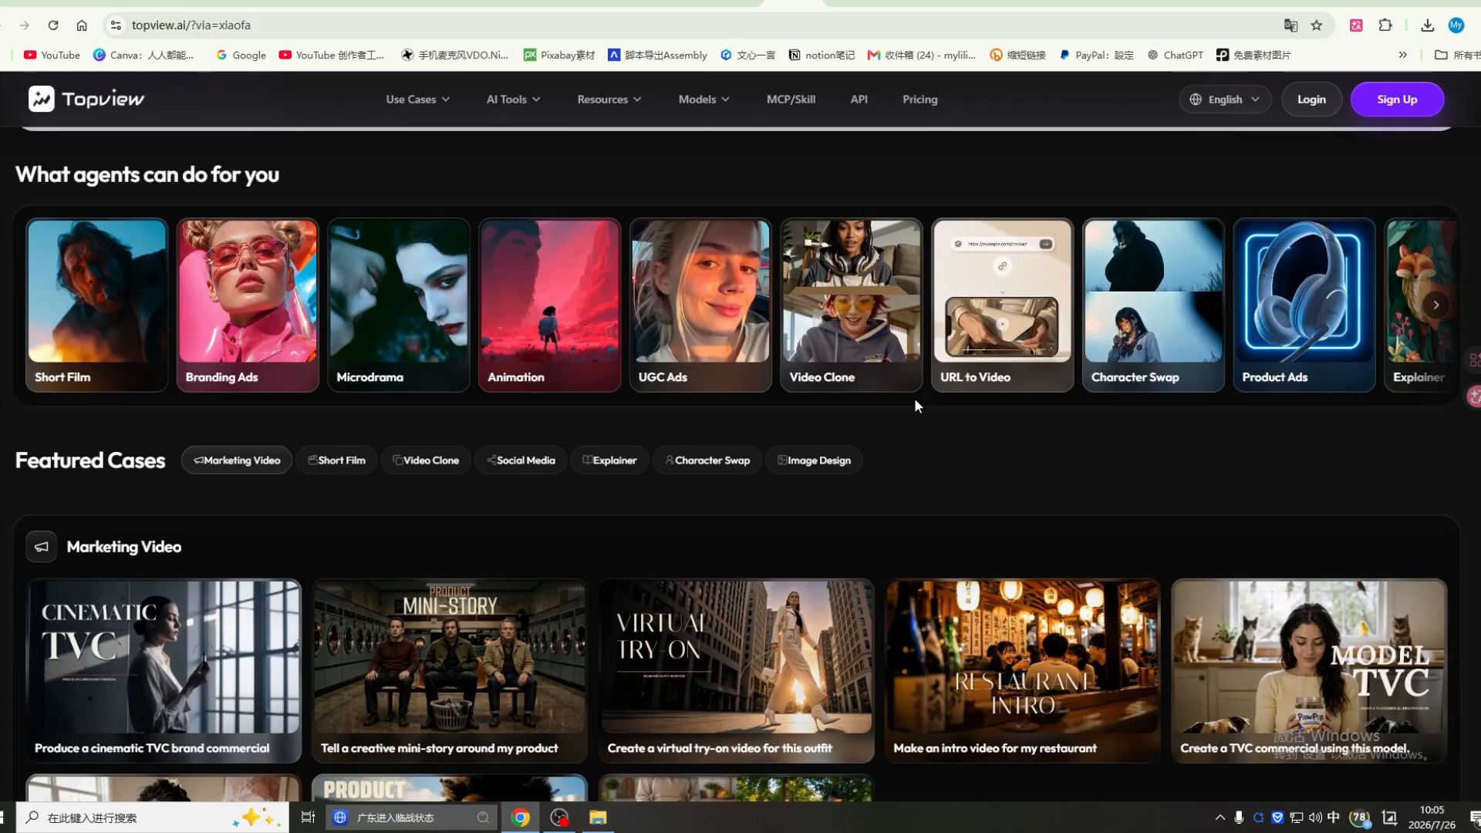
scroll(916, 407, down, 2)
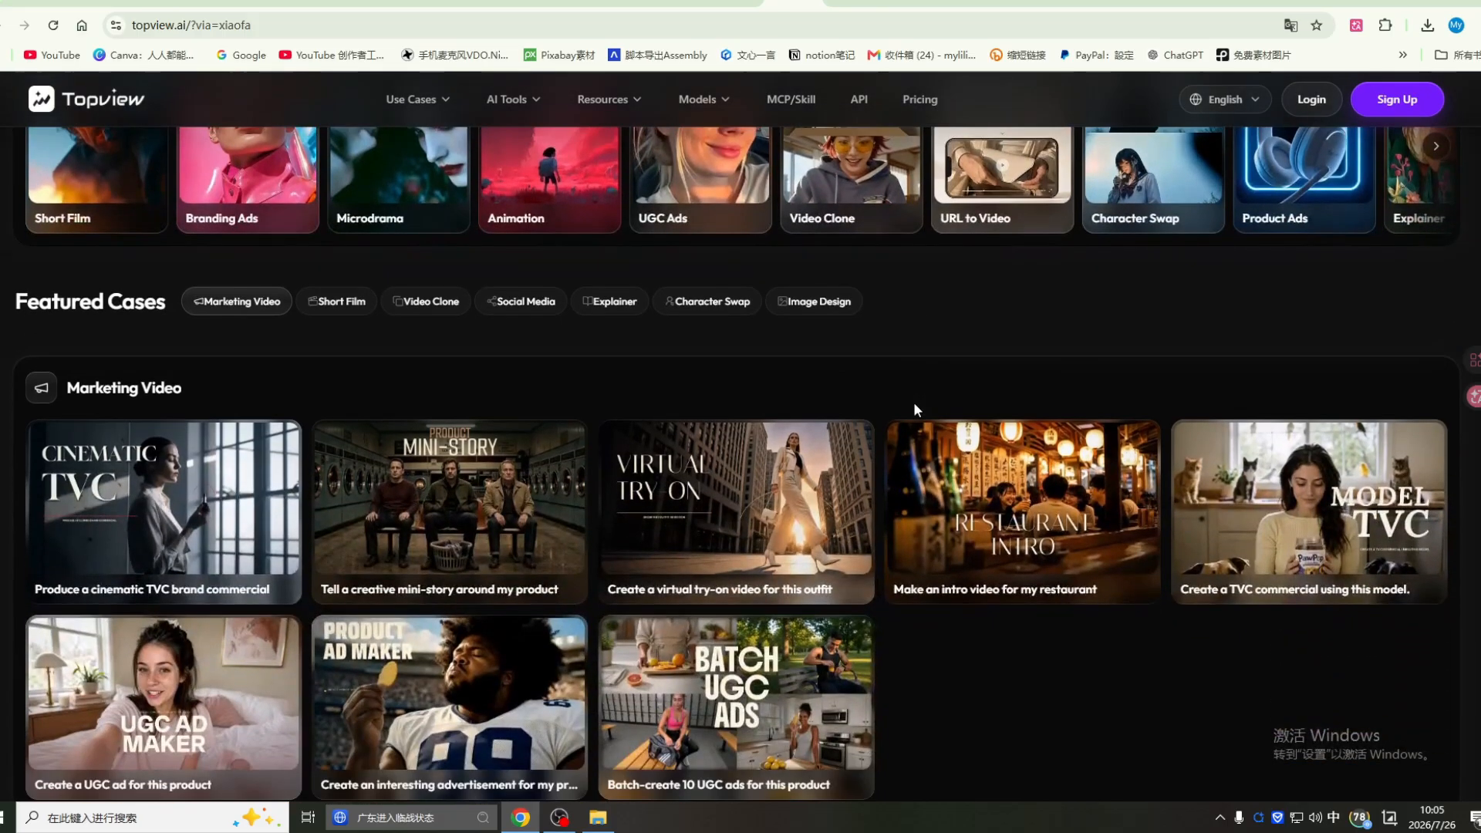
scroll(916, 409, down, 2)
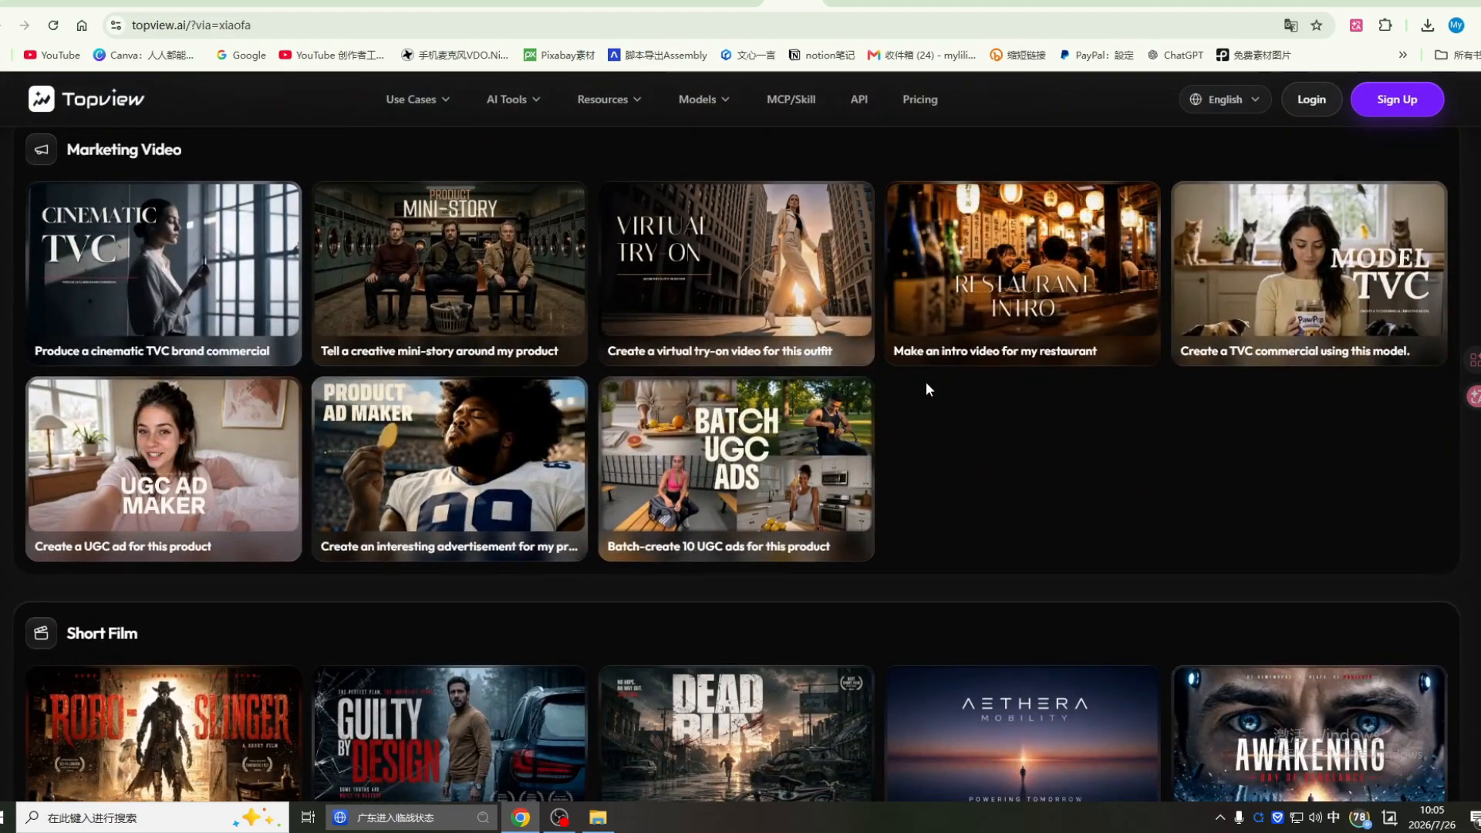
scroll(927, 388, down, 2)
scroll(926, 388, down, 2)
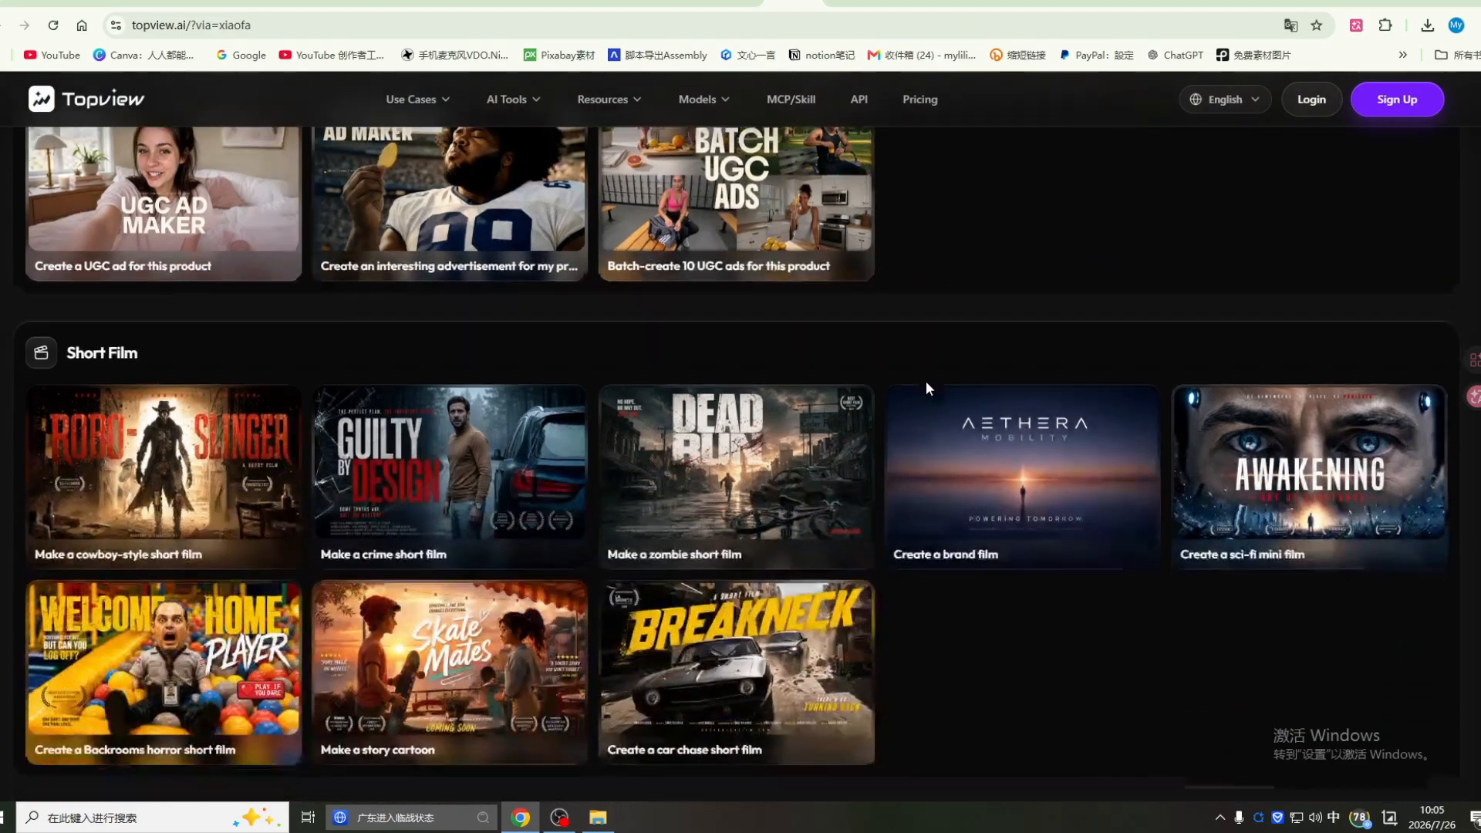
scroll(927, 386, down, 2)
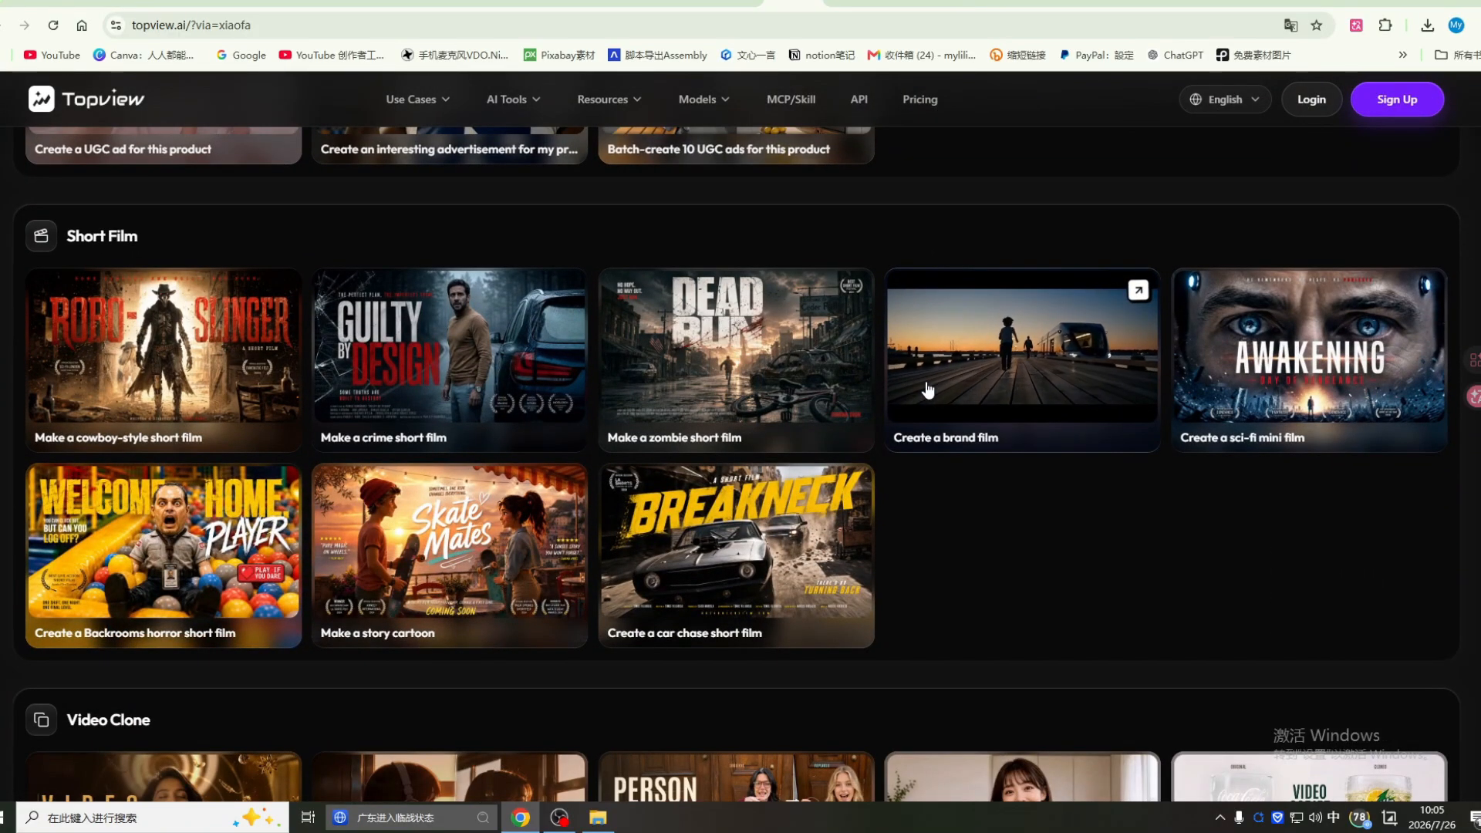
scroll(929, 390, down, 2)
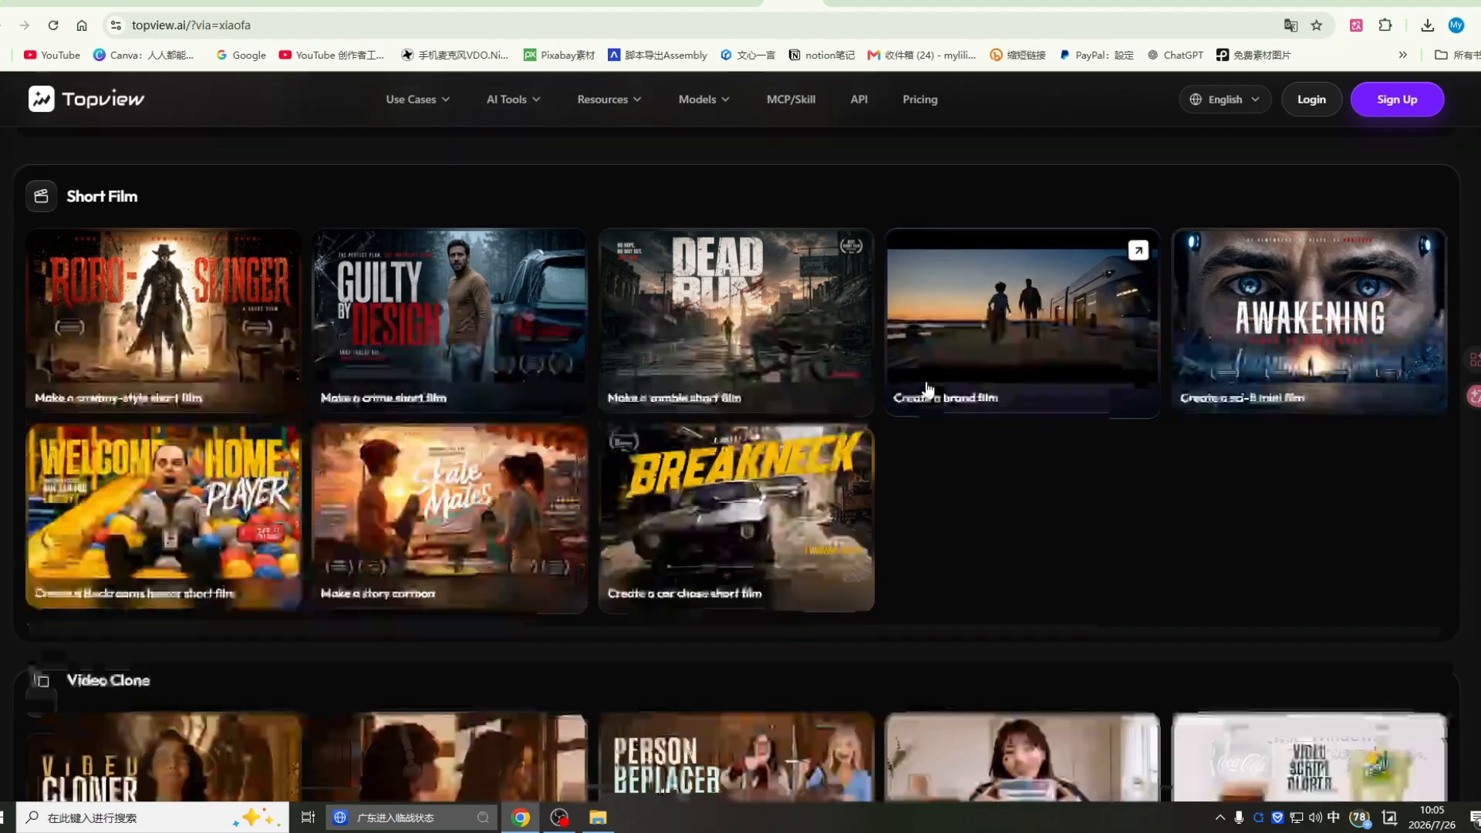
scroll(926, 394, down, 1)
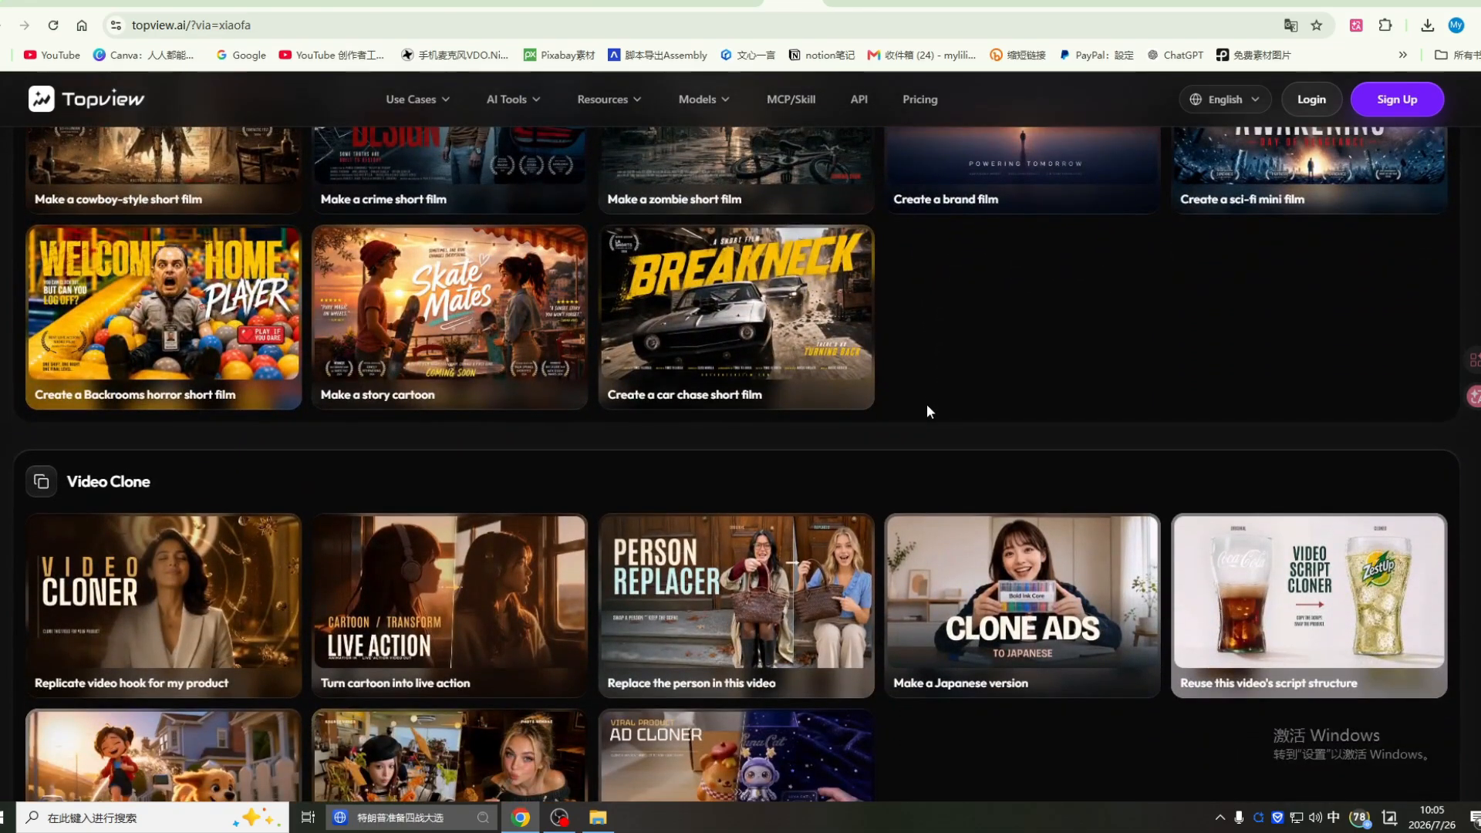
scroll(932, 406, down, 1)
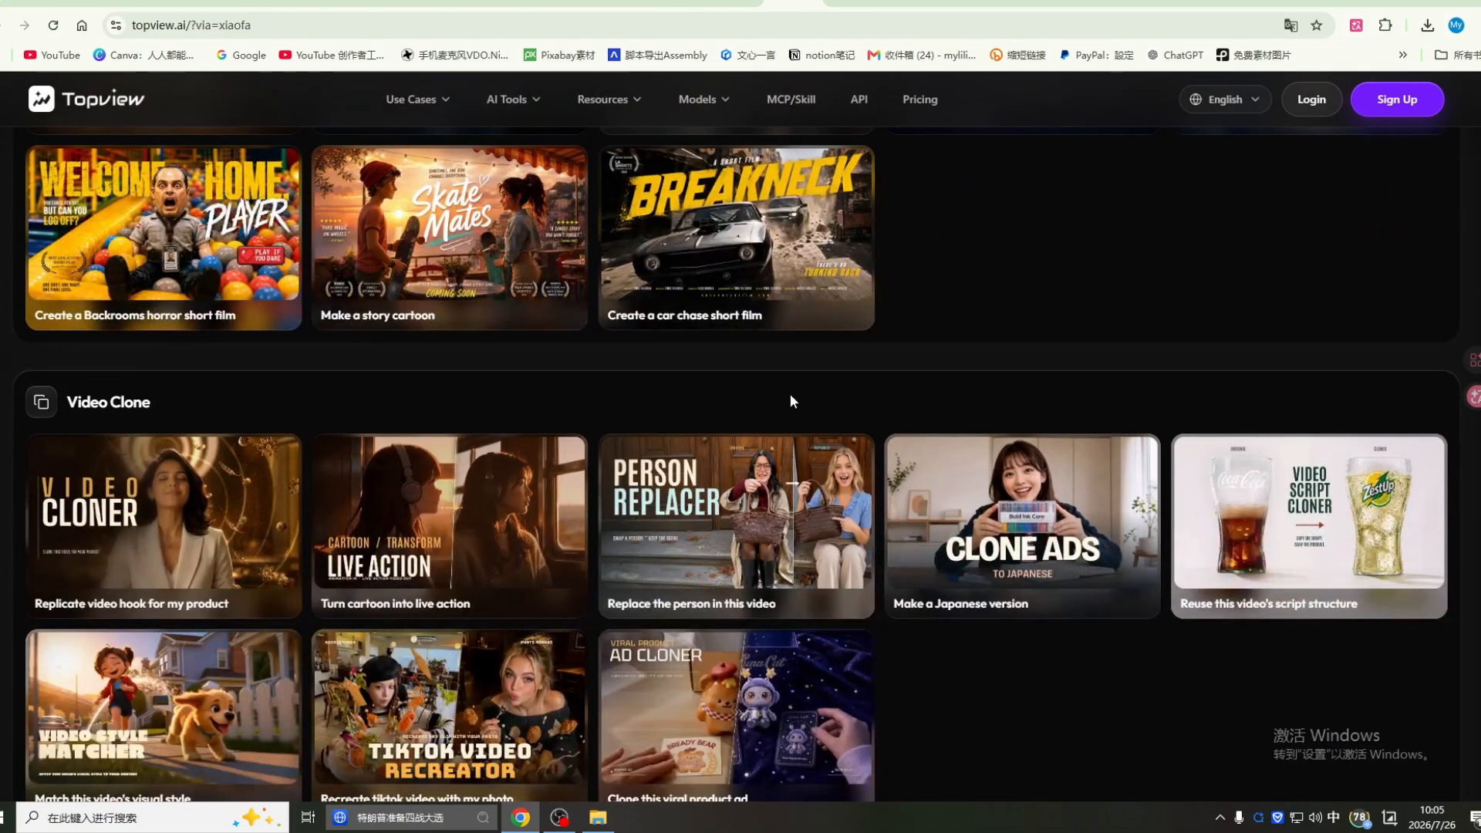
Step: Preview the person replacement and Japanese version cases in the Video Clone section and look over its remaining examples
mouse_move(816, 461)
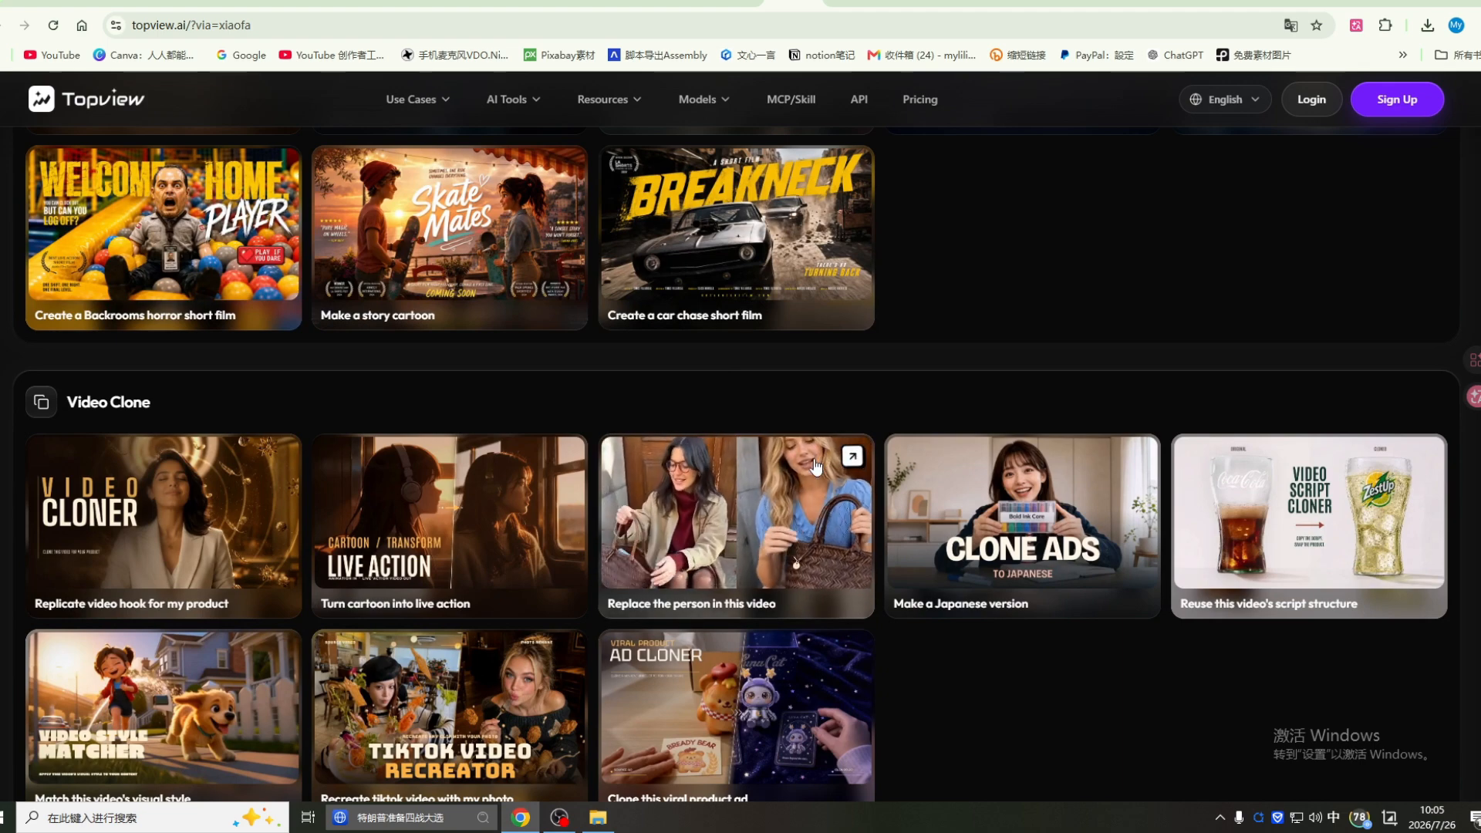
scroll(815, 465, down, 1)
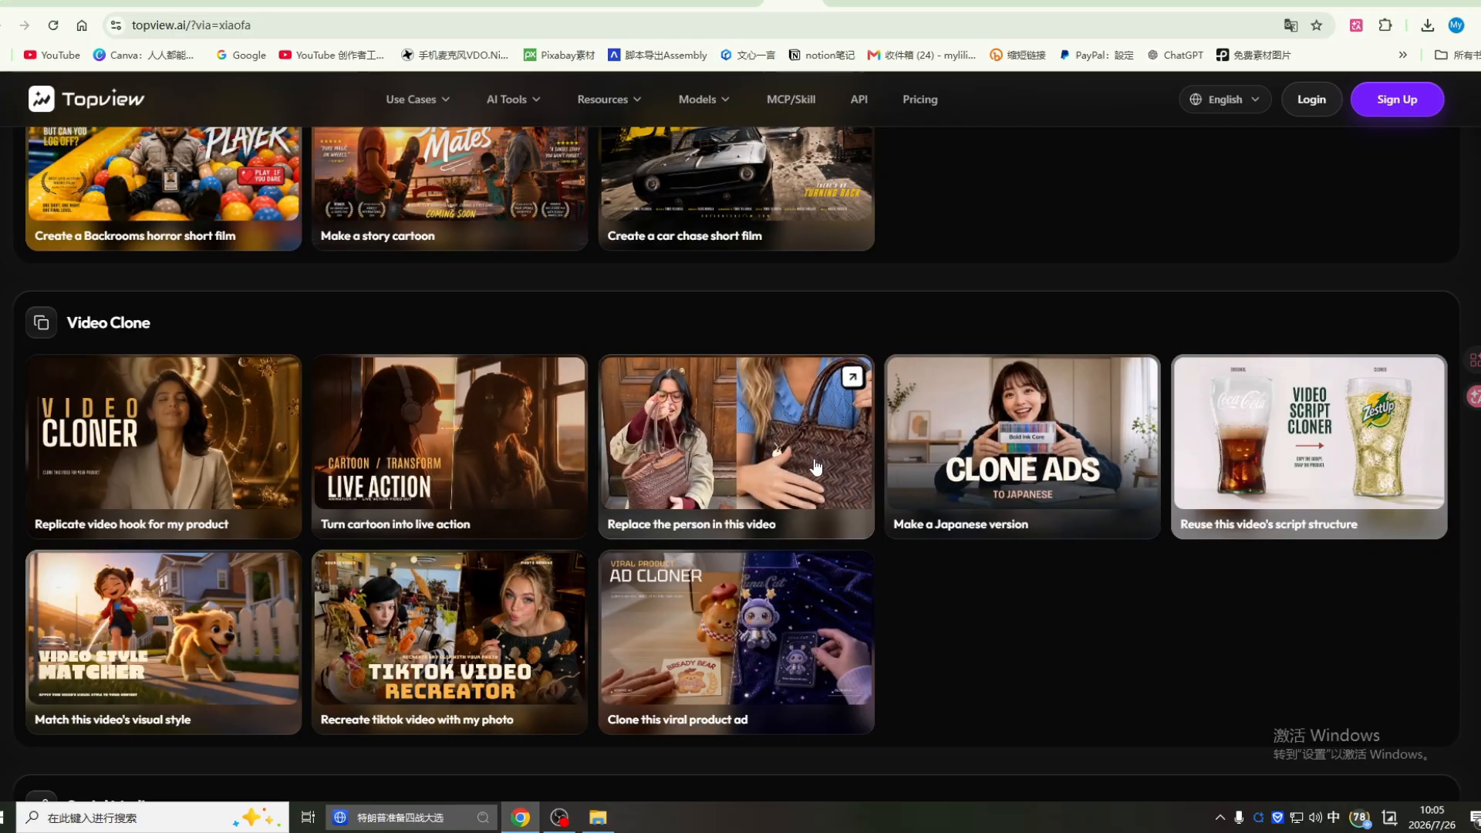
mouse_move(1051, 380)
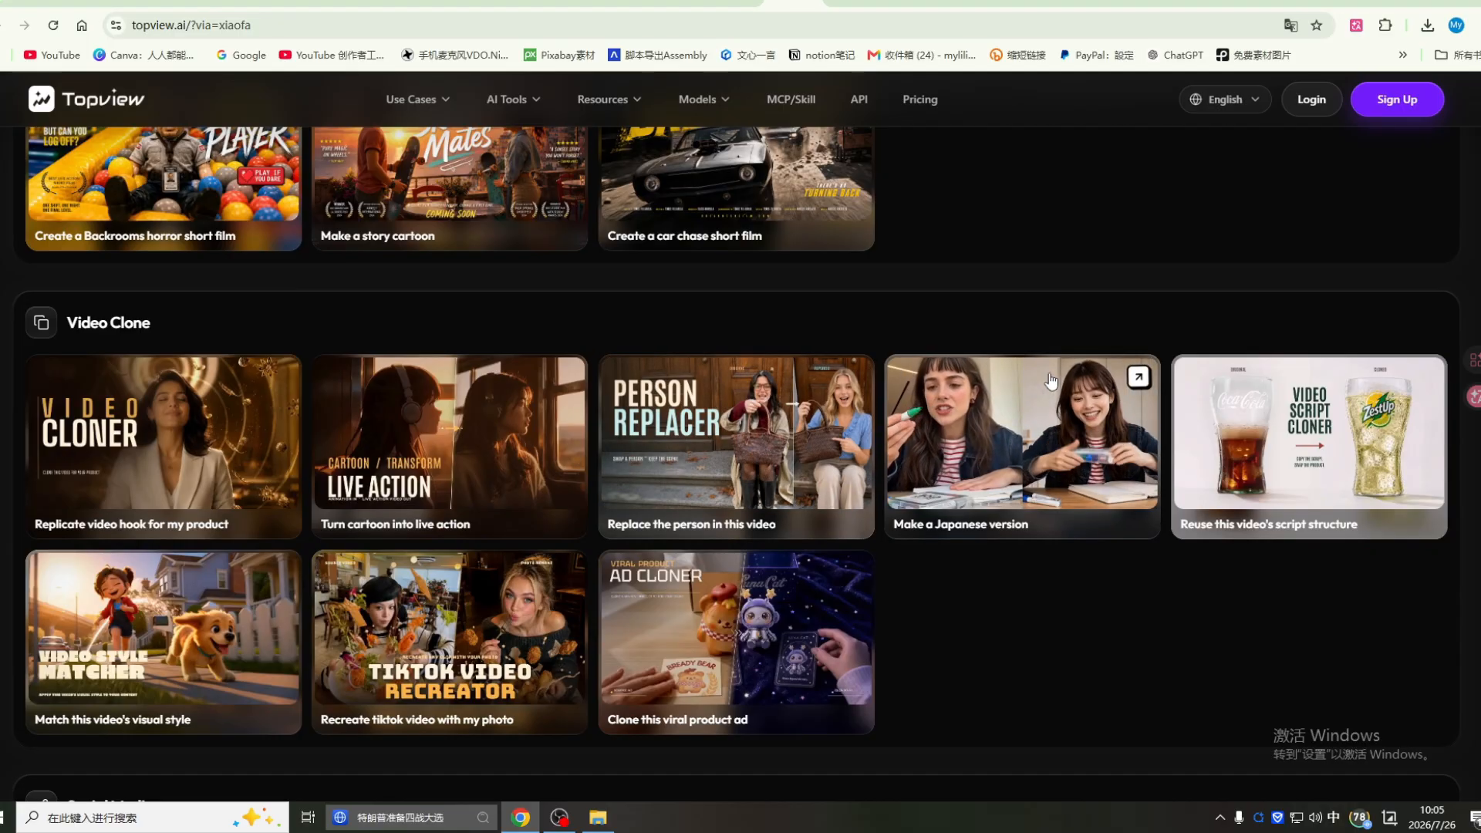
scroll(1051, 380, down, 2)
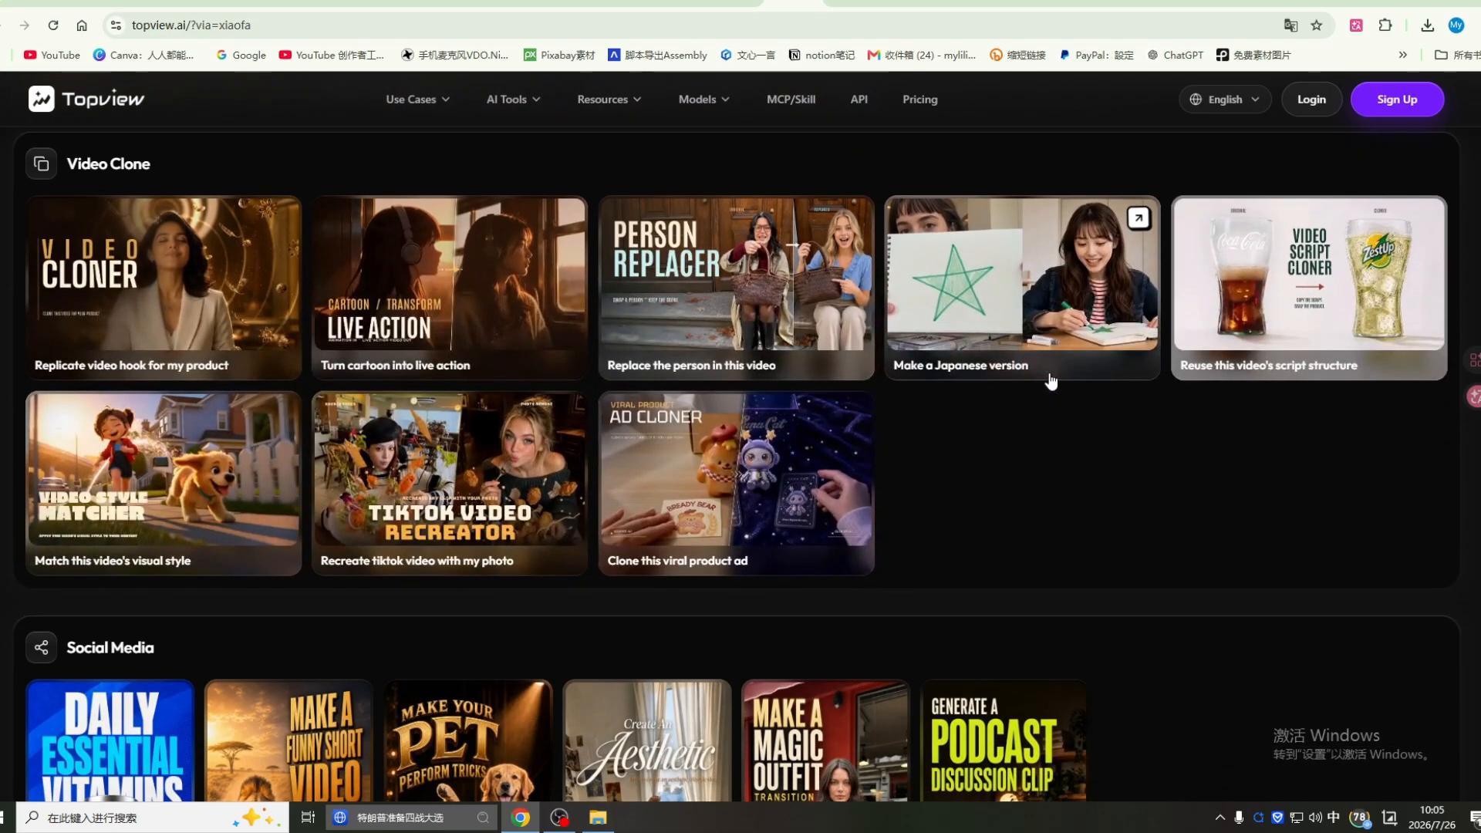
scroll(1051, 380, down, 2)
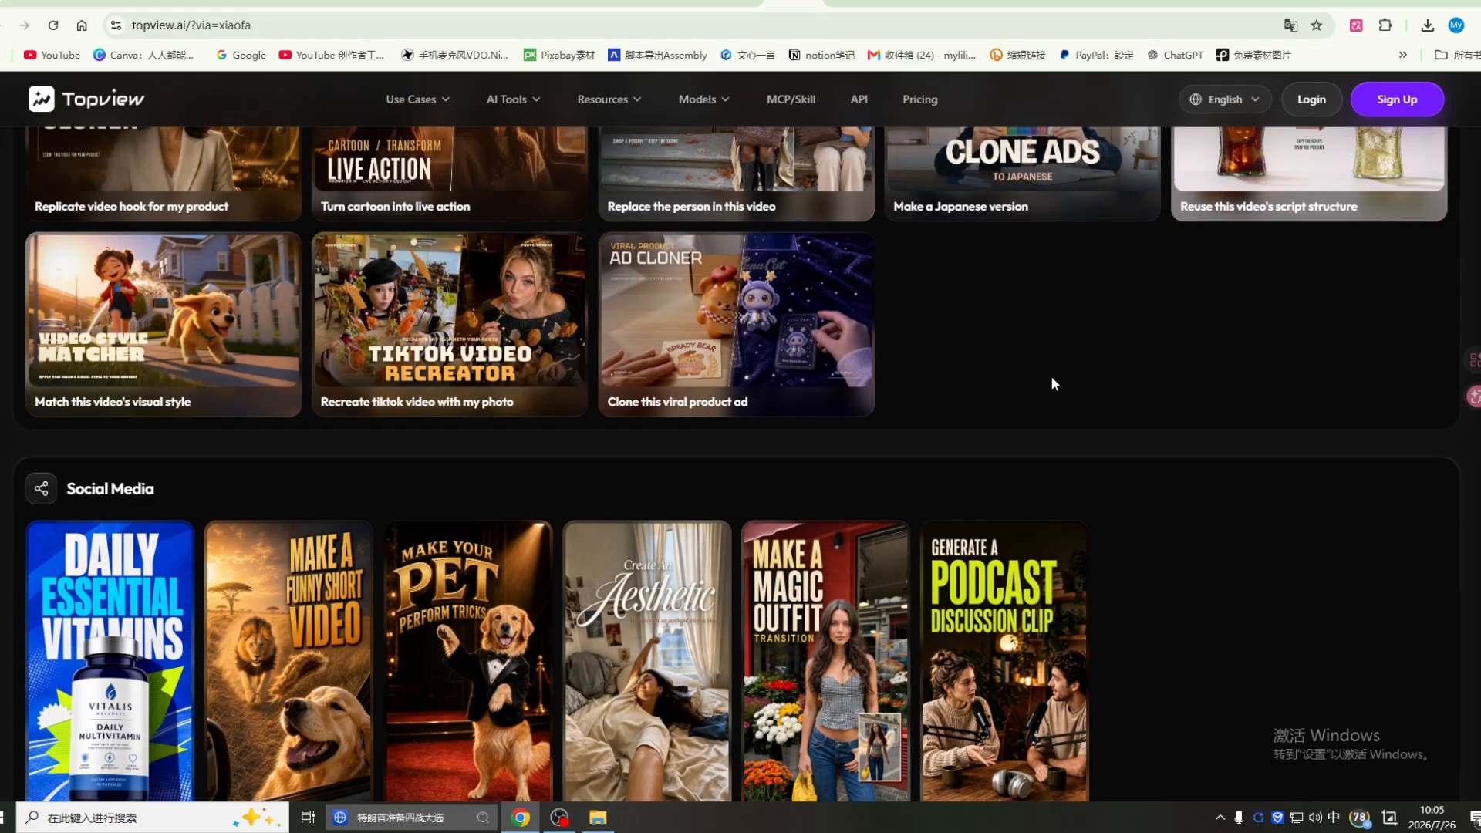
Step: Browse the Social Media cases, including the magic outfit transition, and the Explainer video cases in their different art styles
scroll(1053, 383, down, 1)
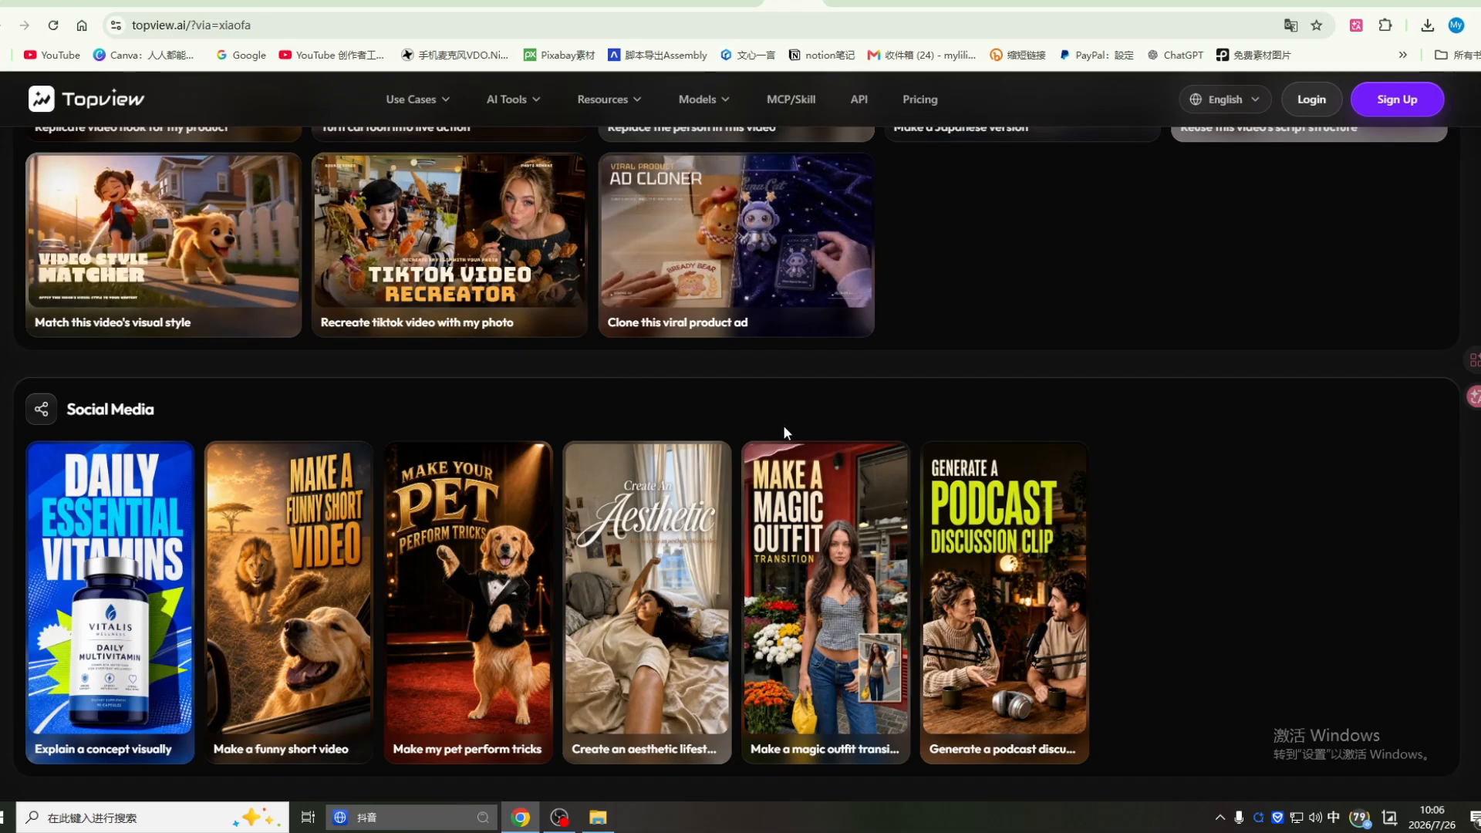
scroll(784, 428, down, 2)
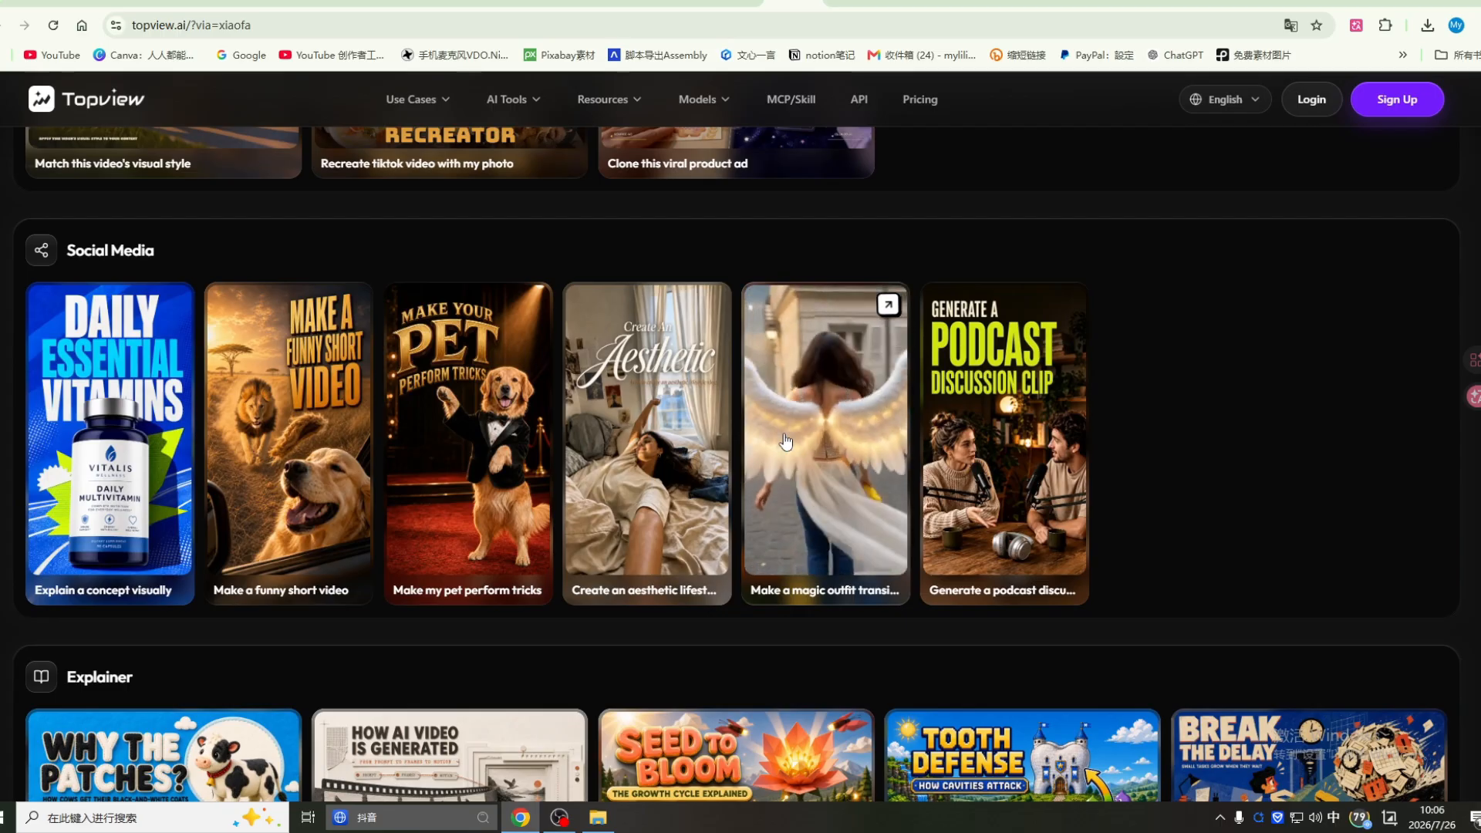
scroll(786, 441, down, 1)
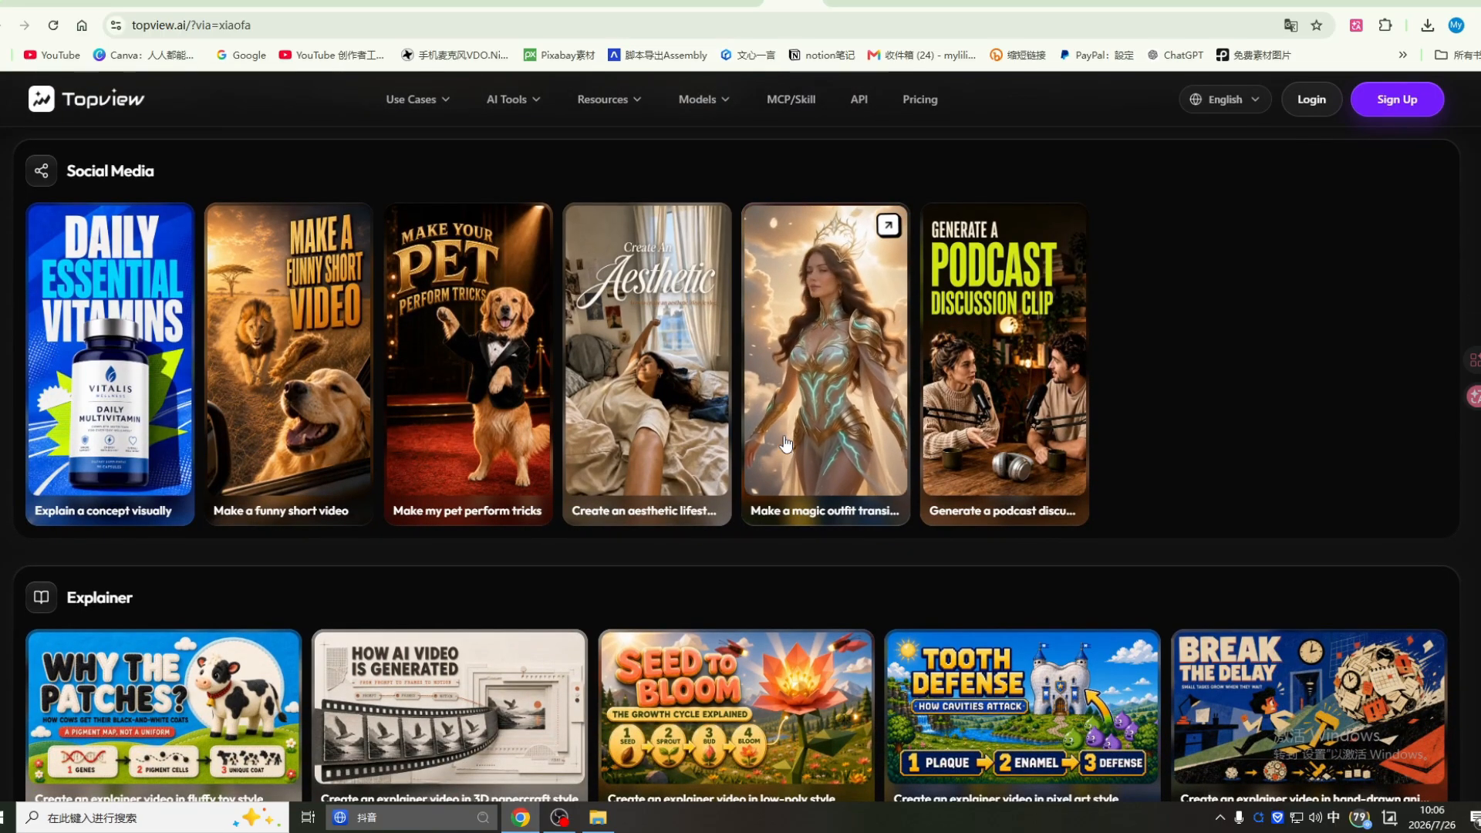
scroll(785, 441, down, 1)
scroll(785, 443, down, 1)
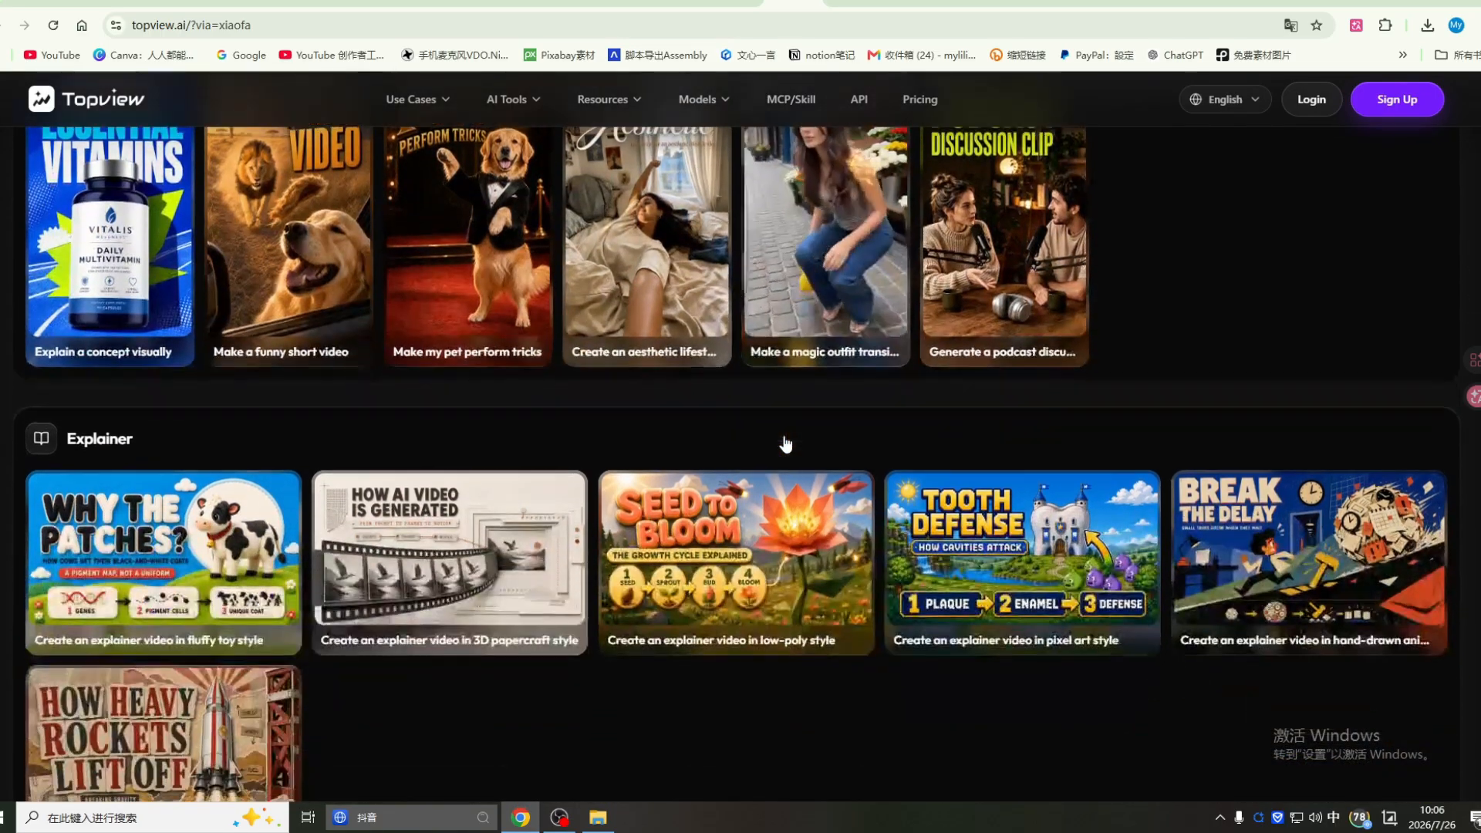
scroll(785, 442, down, 1)
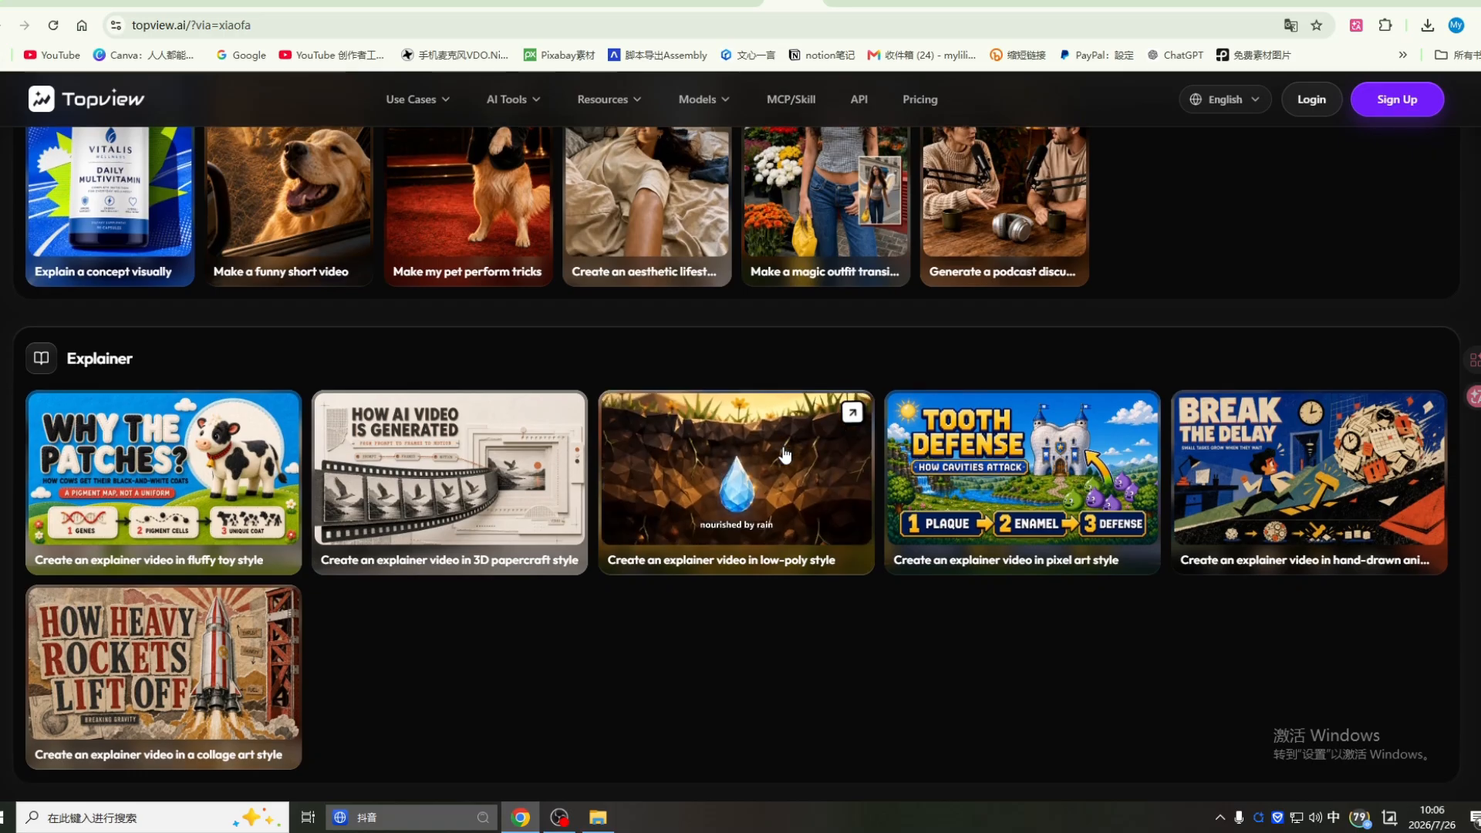
scroll(786, 454, down, 2)
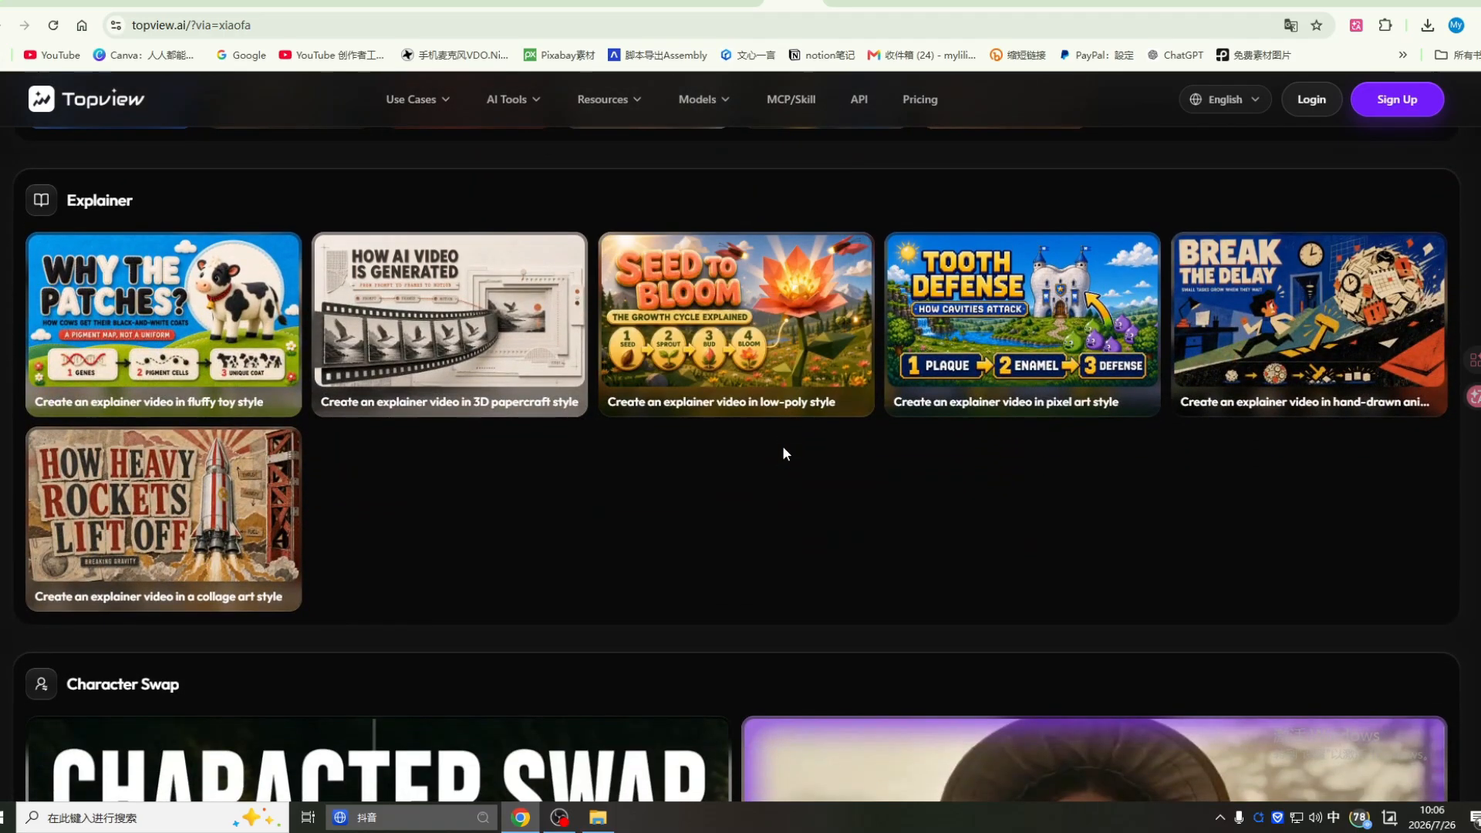
scroll(784, 452, down, 1)
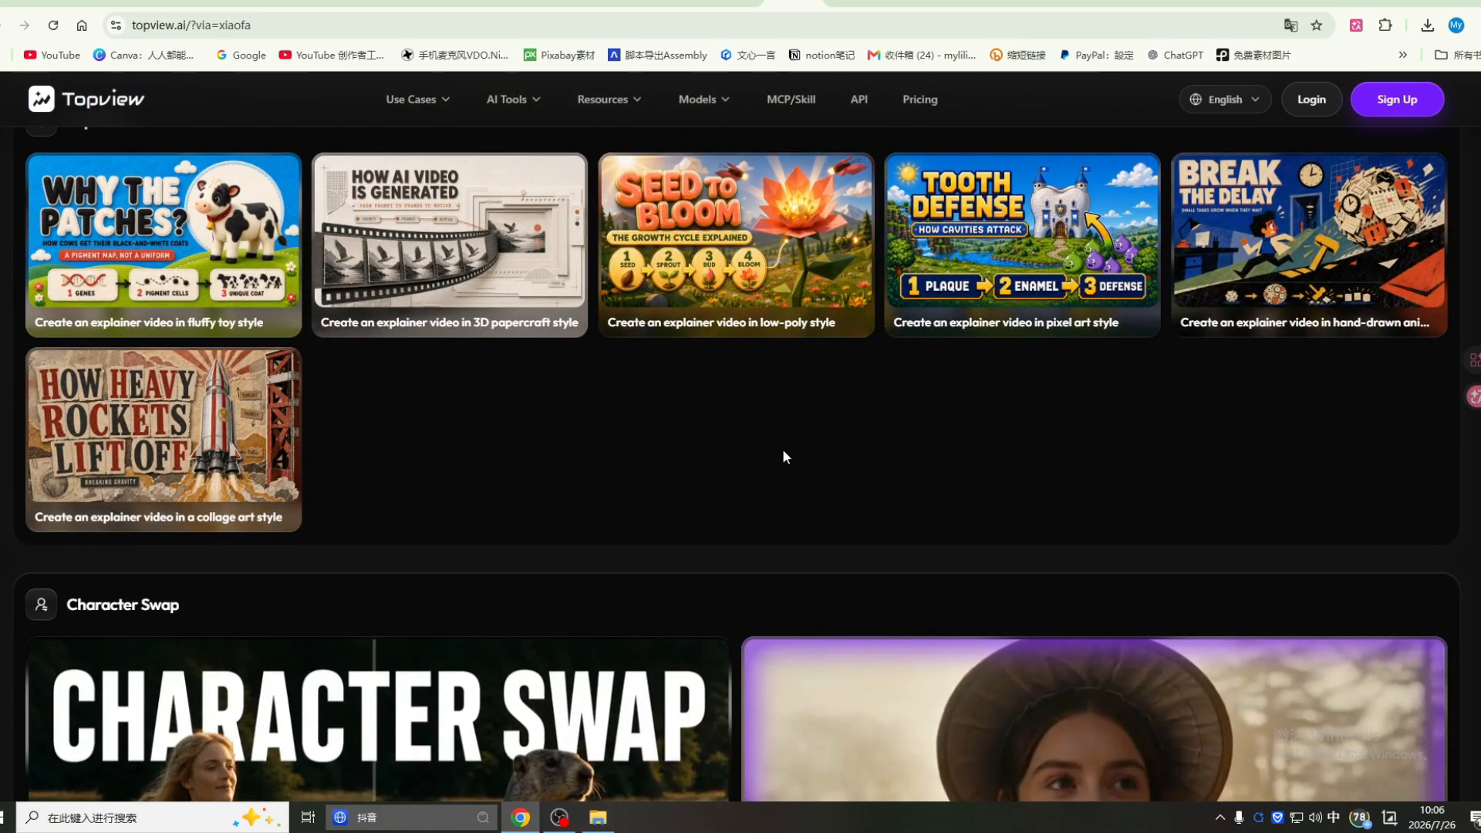
Step: Examine the two Character Swap cases and the Image Design cases, including the product listing page and premium hero image
scroll(784, 455, down, 2)
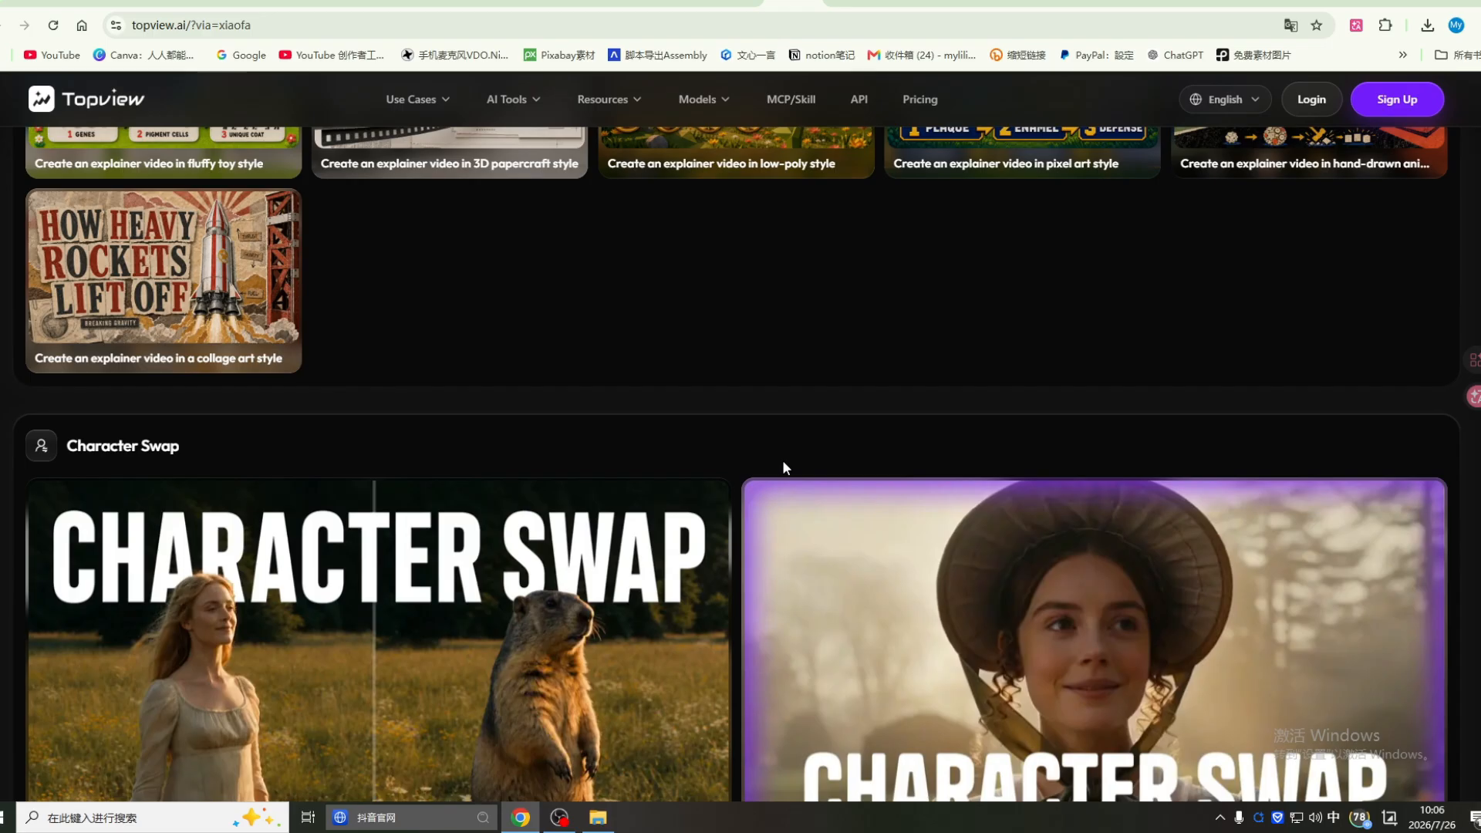
scroll(783, 461, down, 2)
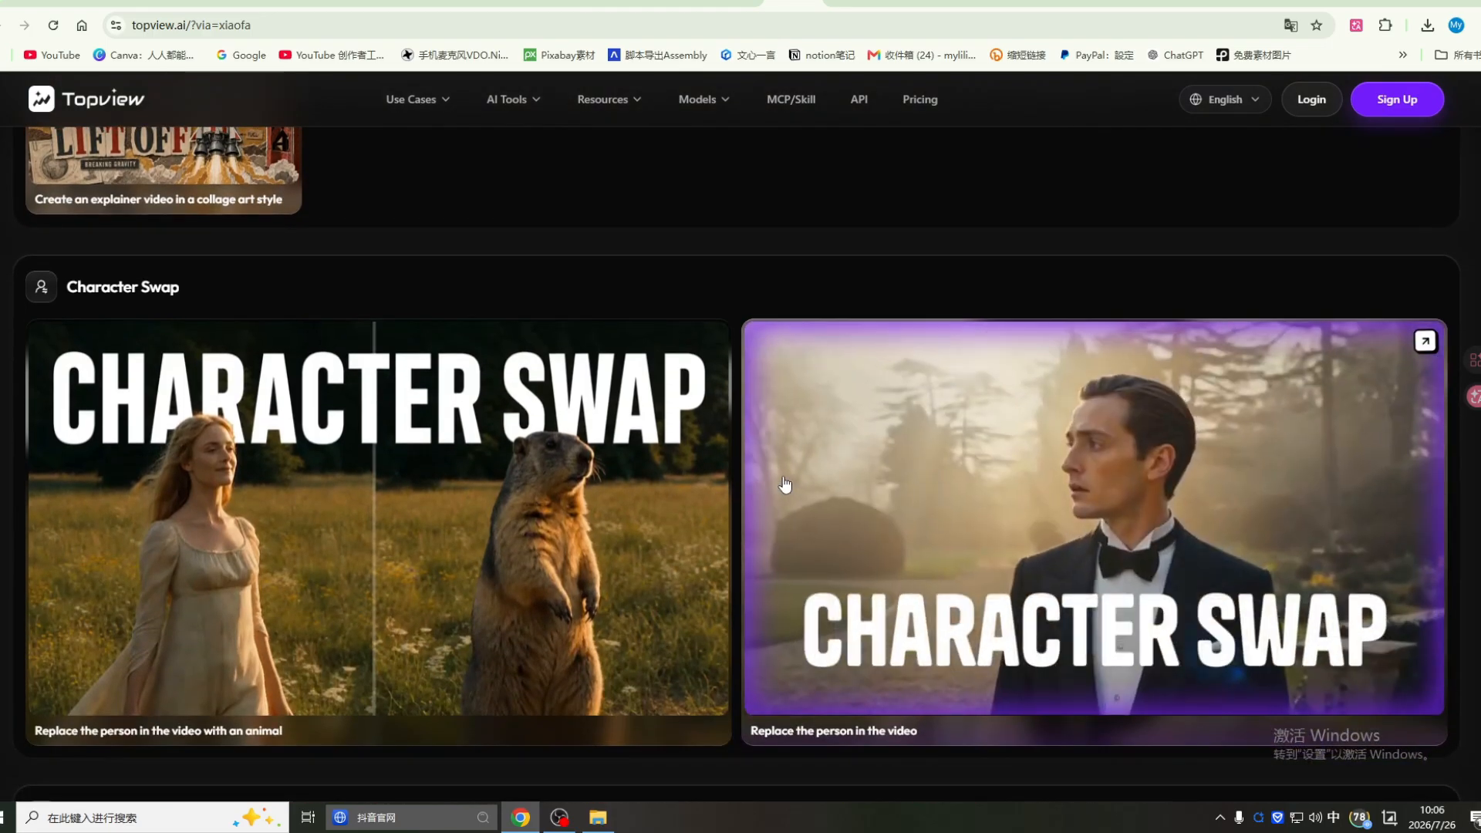
scroll(785, 484, down, 2)
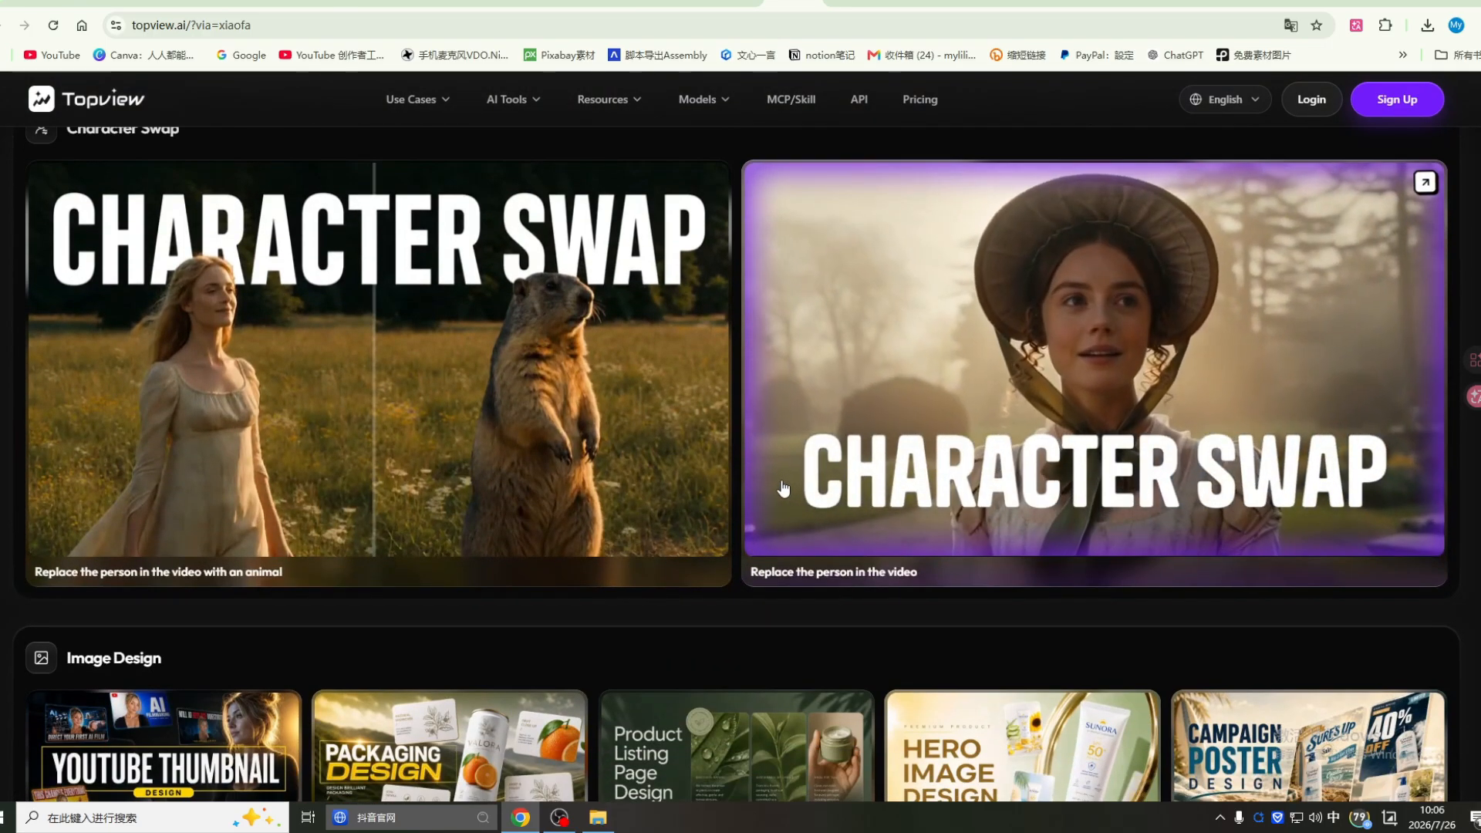
scroll(783, 488, down, 4)
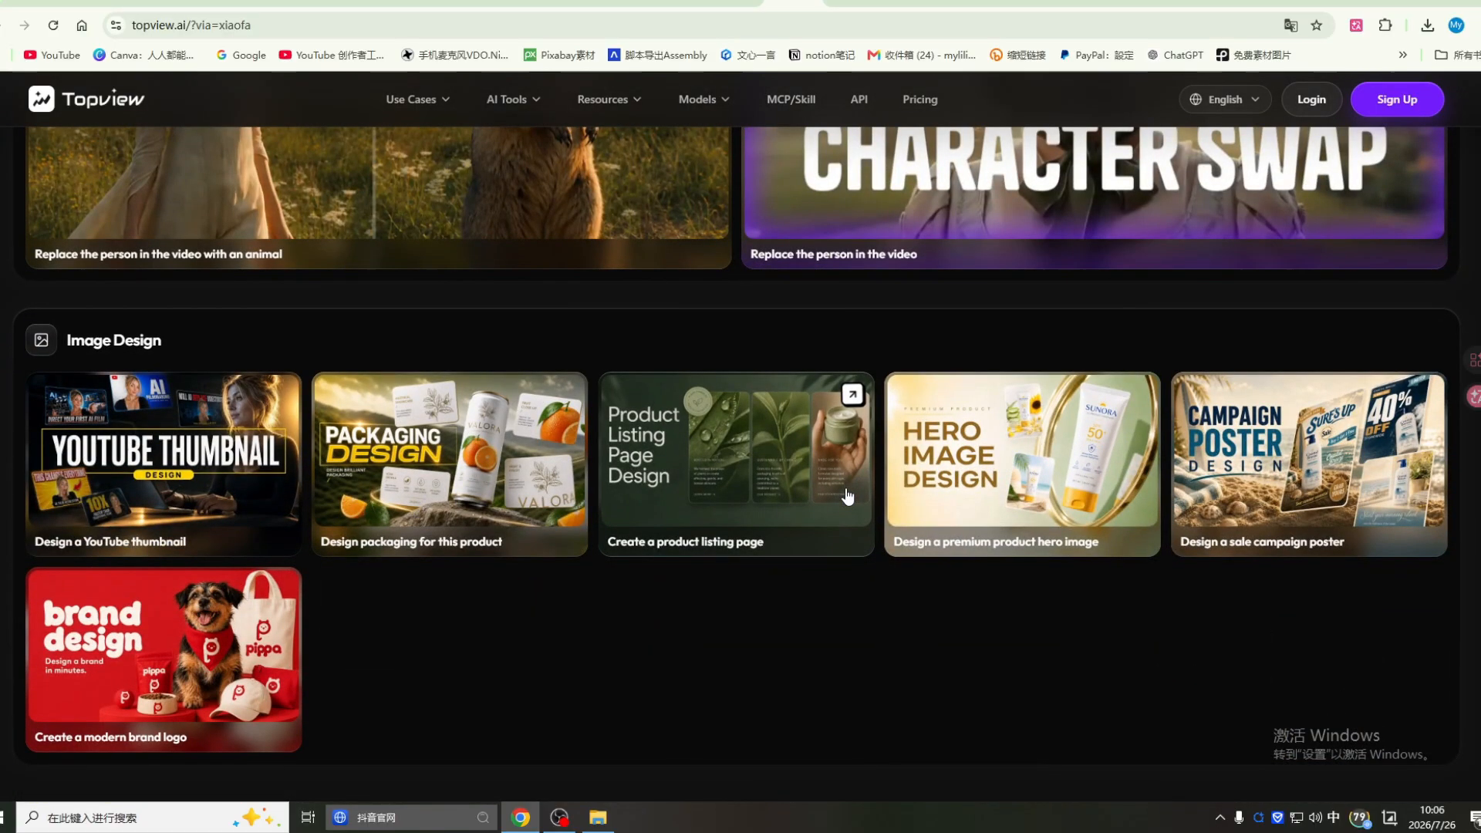
scroll(845, 502, up, 3)
scroll(841, 516, down, 1)
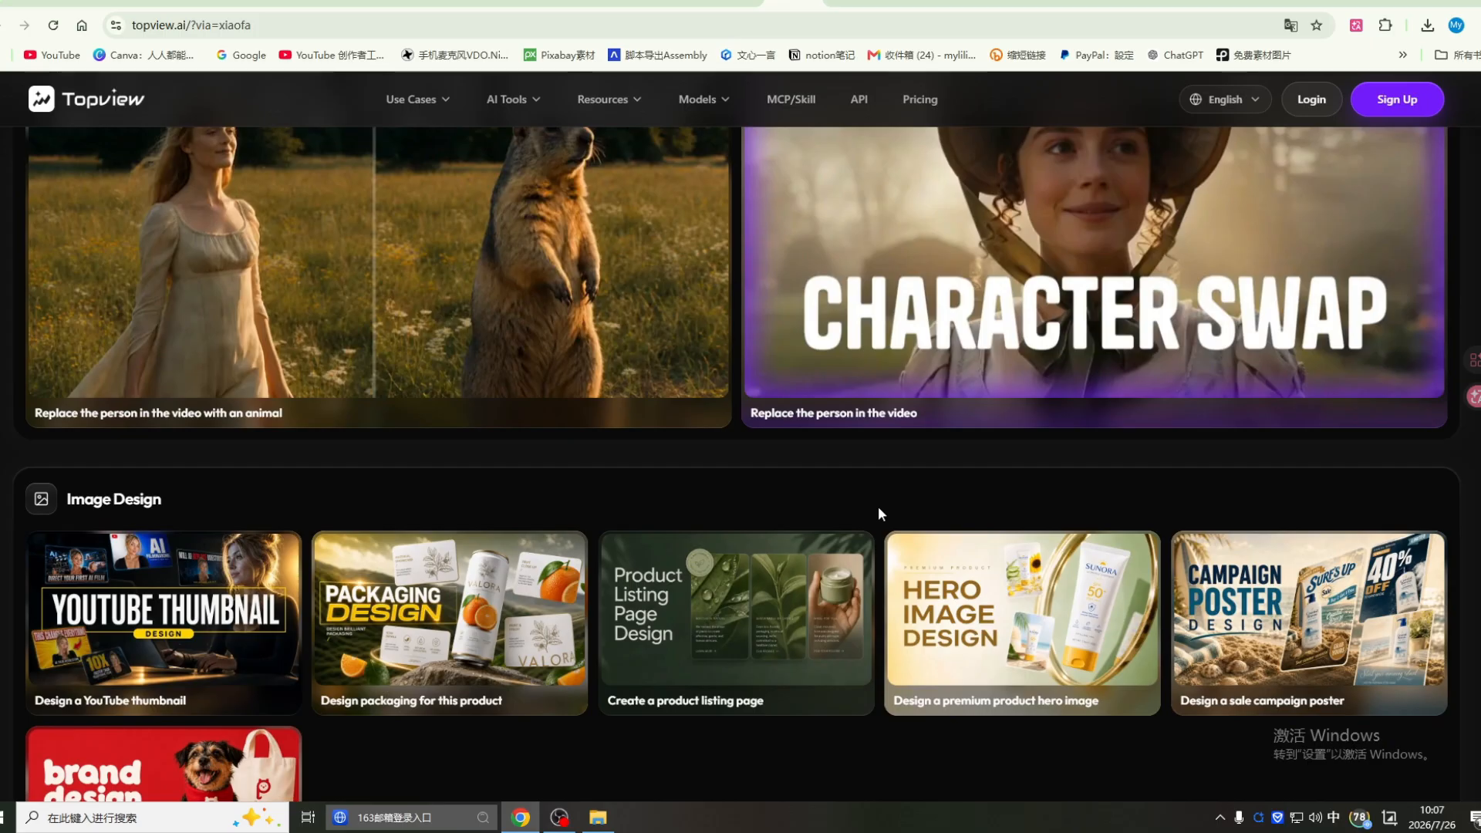
scroll(880, 509, down, 2)
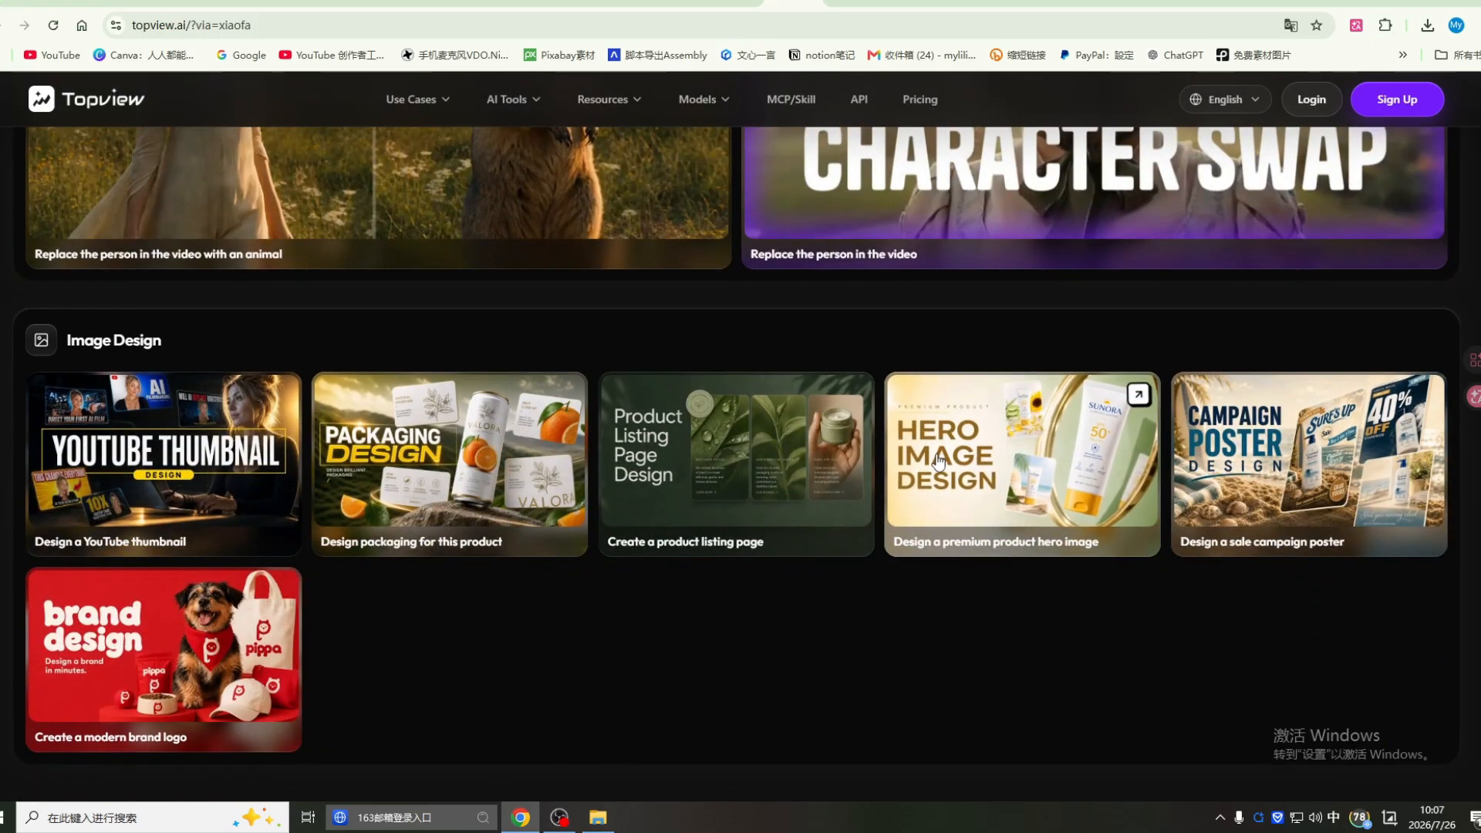
scroll(938, 462, up, 1)
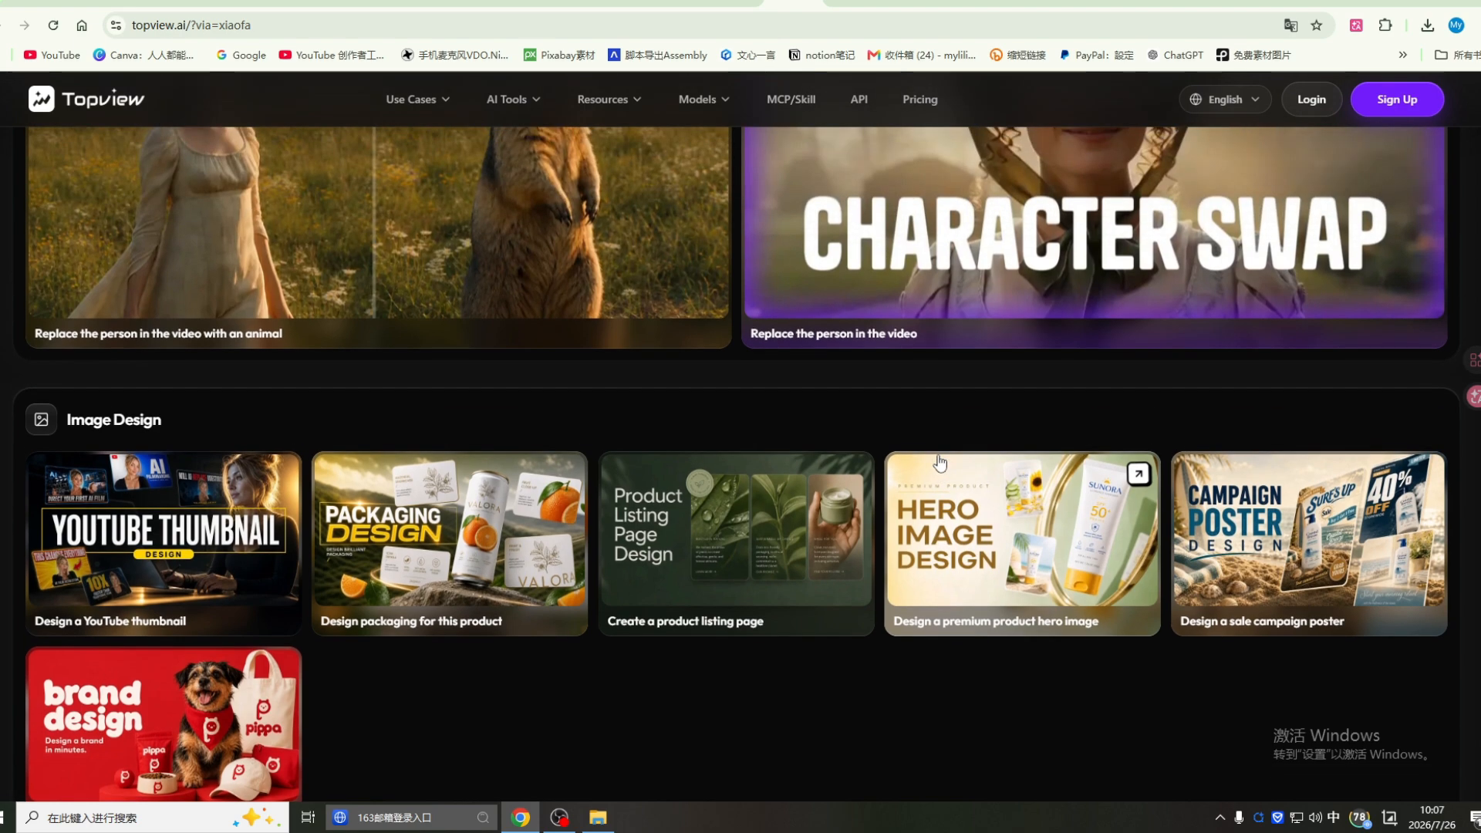
Step: Revisit the Character Swap section, watch the person replacement preview, and return to the Image Design cases
scroll(926, 463, up, 2)
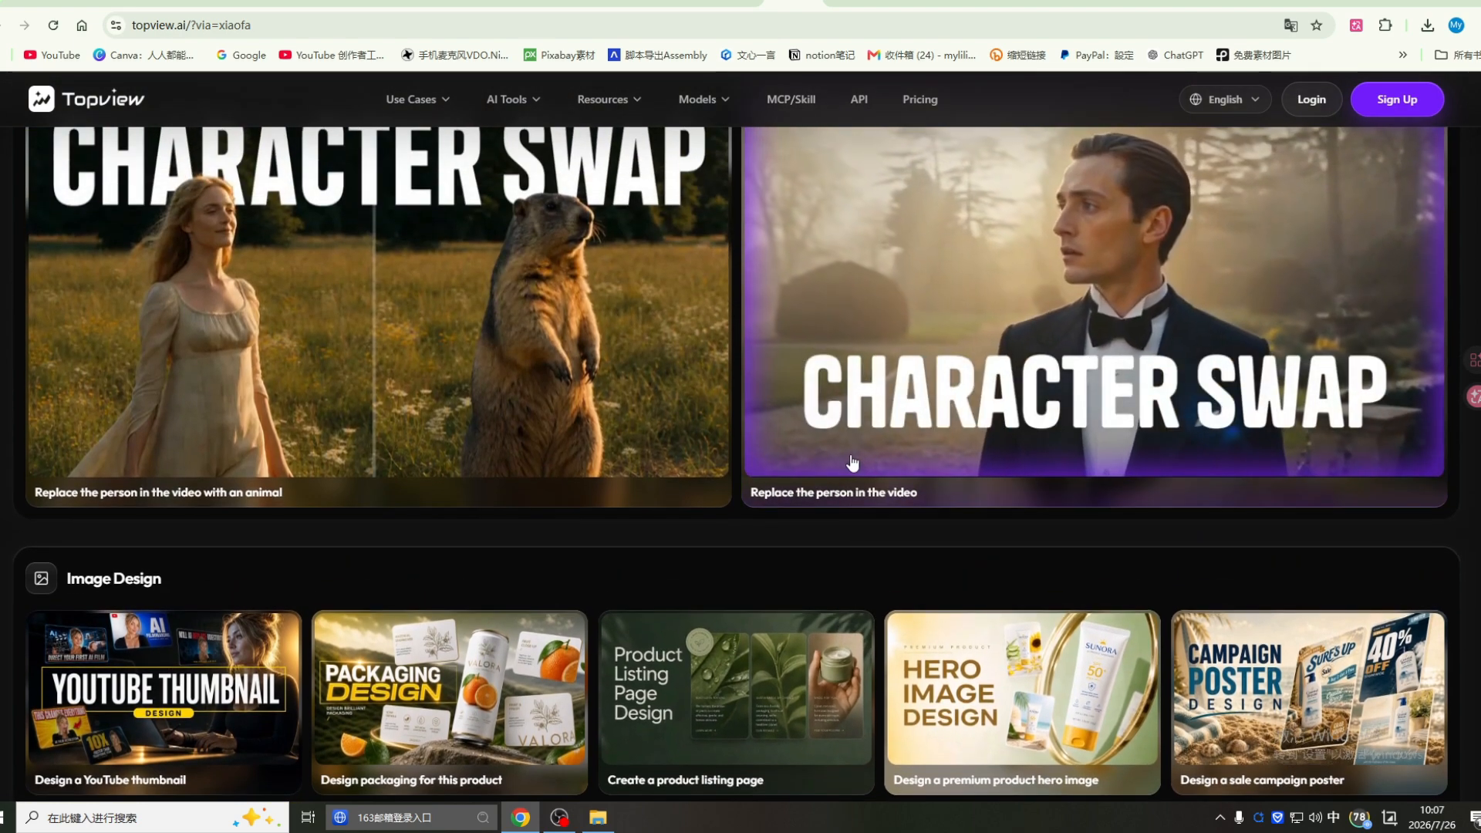
scroll(851, 462, up, 1)
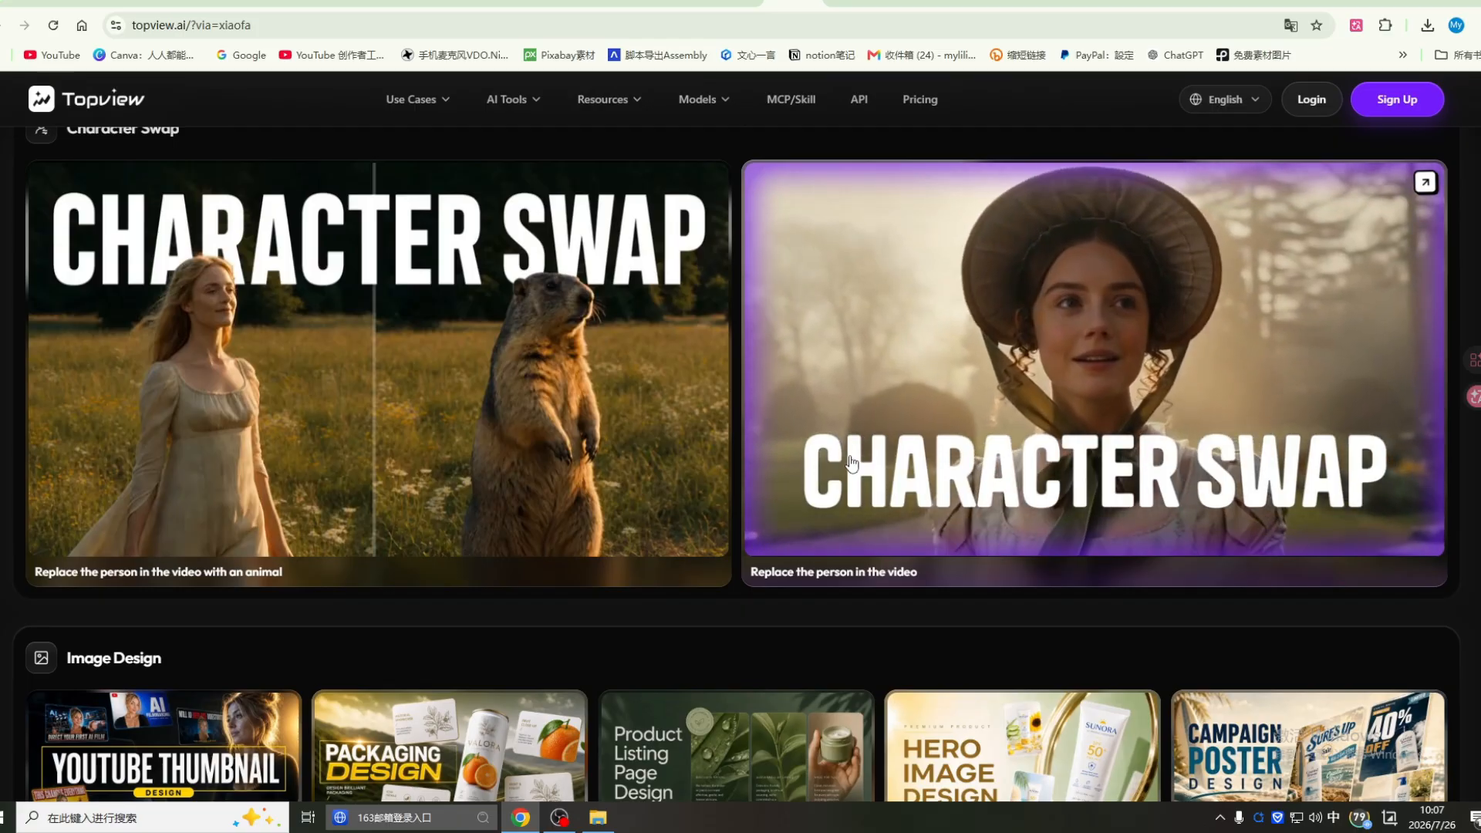
scroll(851, 462, up, 1)
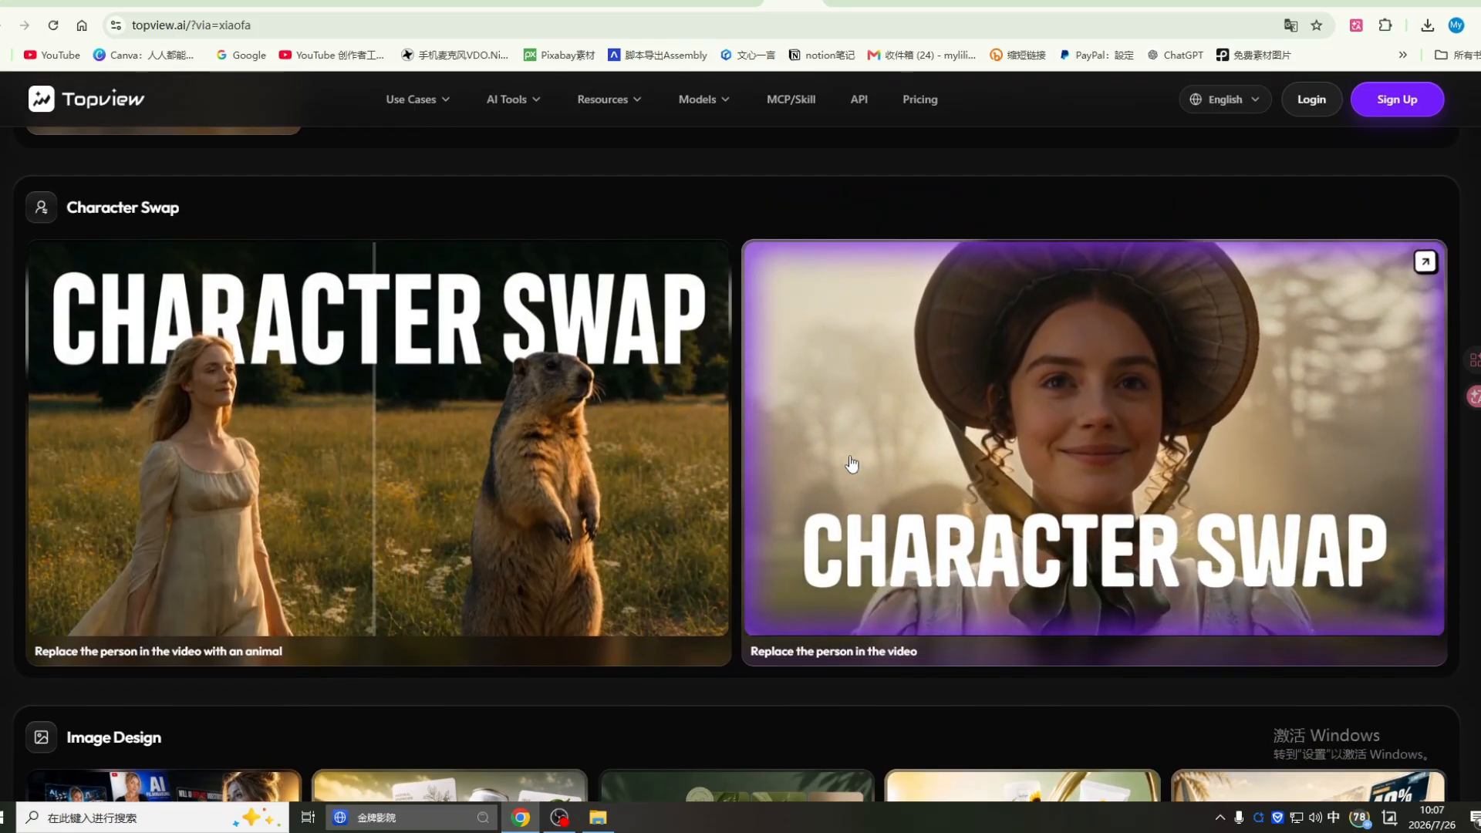
scroll(852, 463, up, 1)
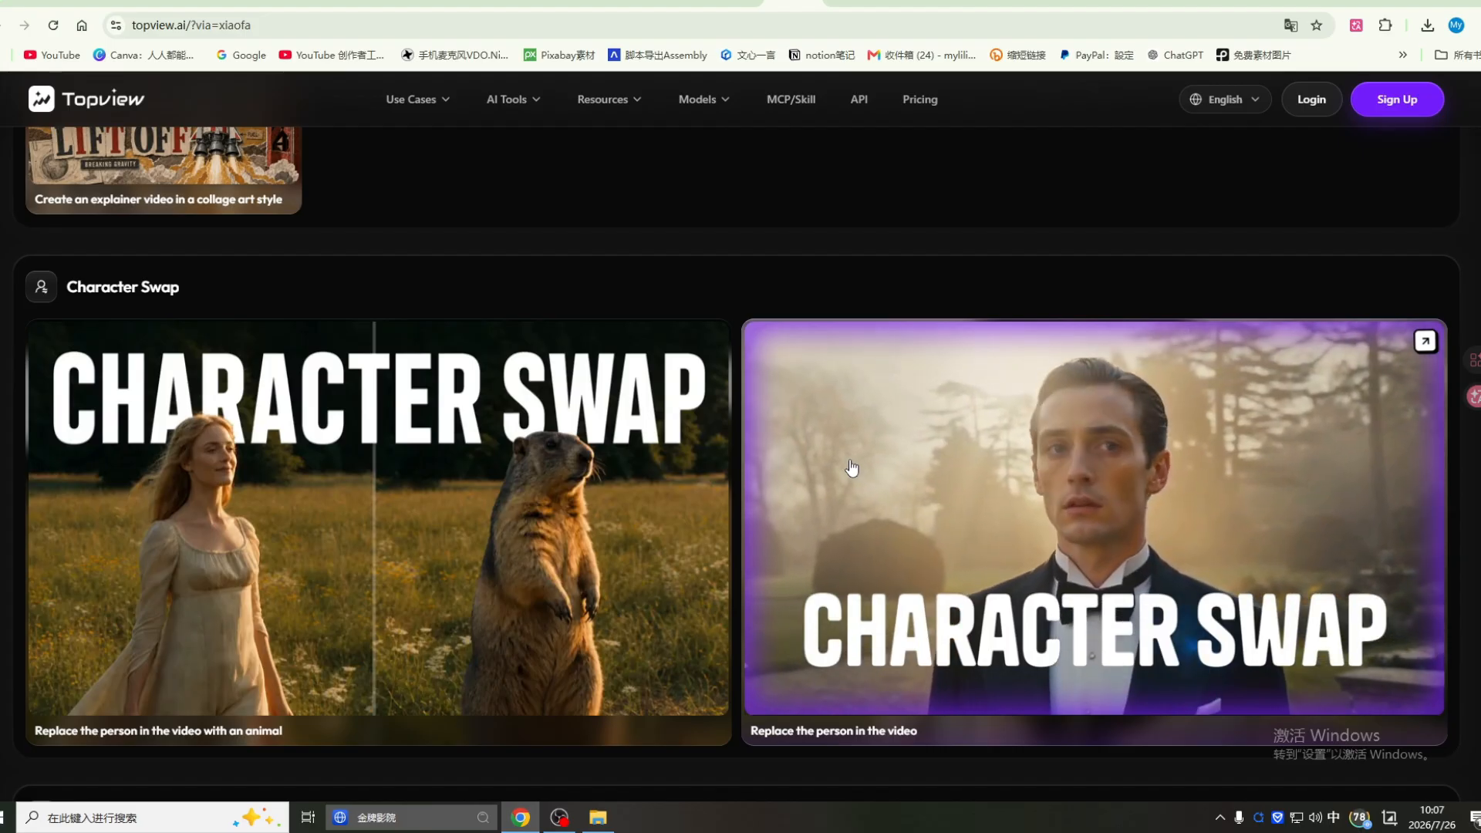
scroll(851, 468, up, 1)
scroll(852, 468, up, 1)
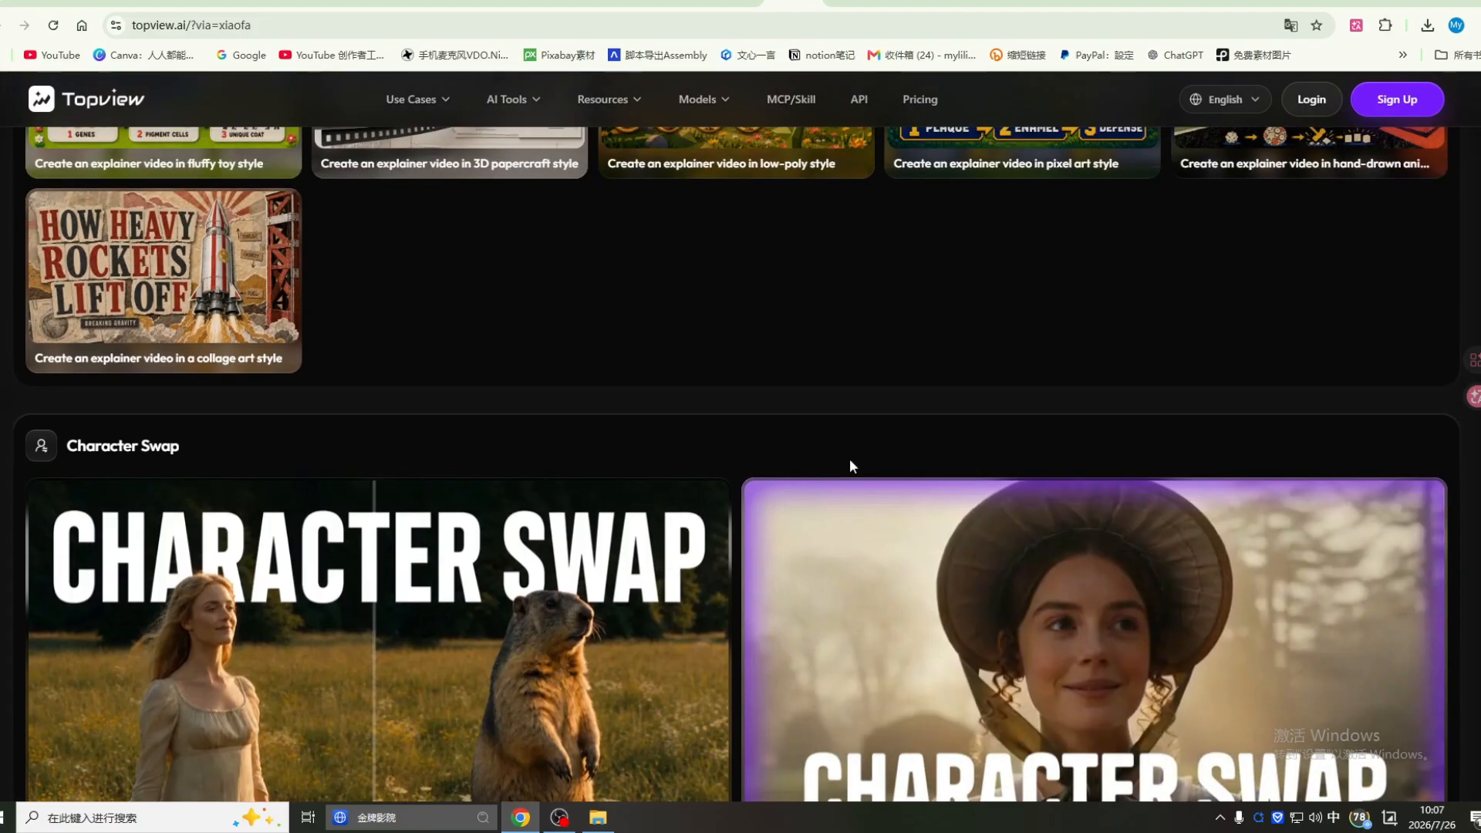
scroll(852, 473, down, 2)
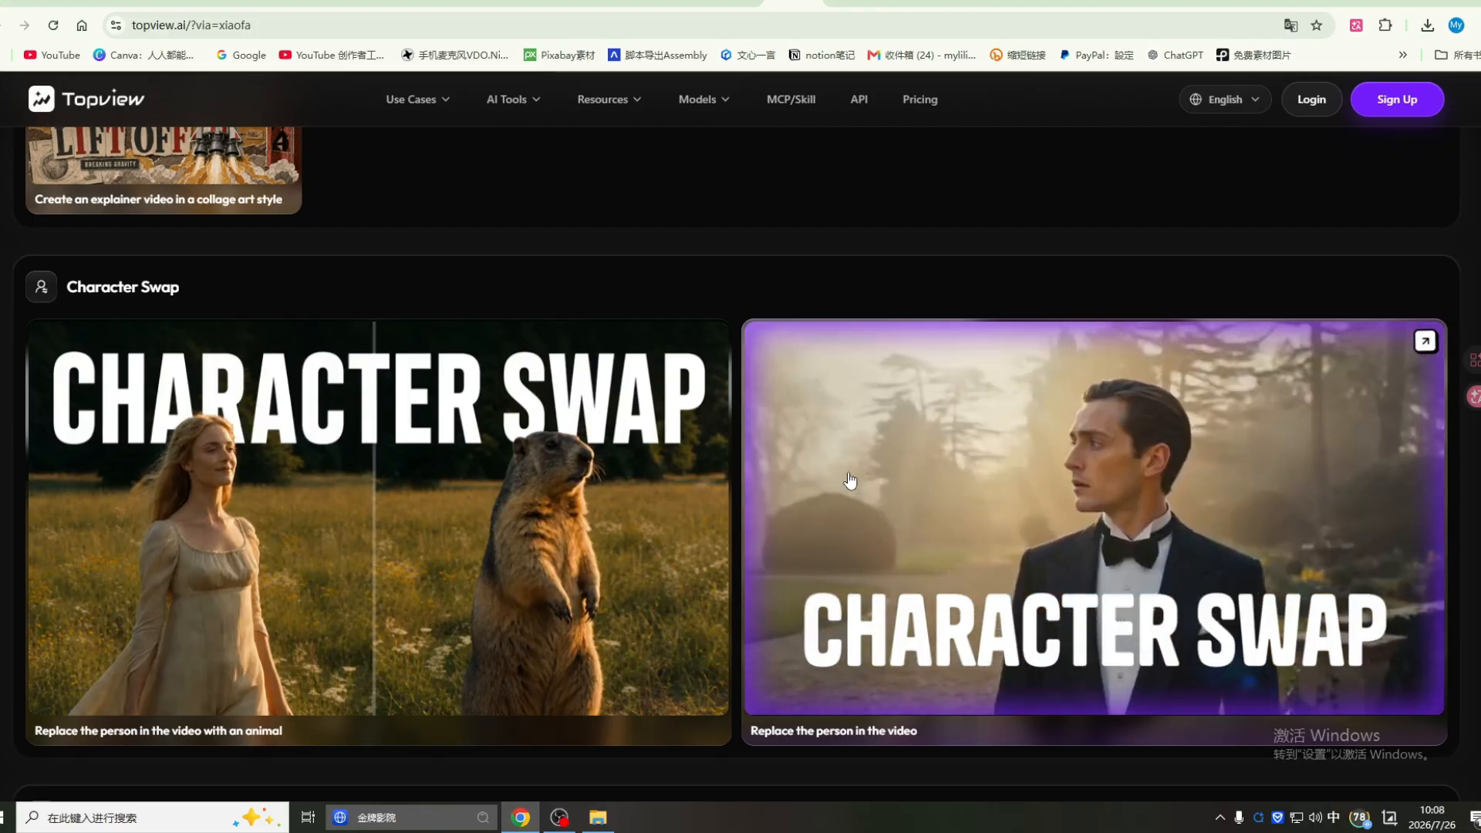
scroll(913, 496, down, 2)
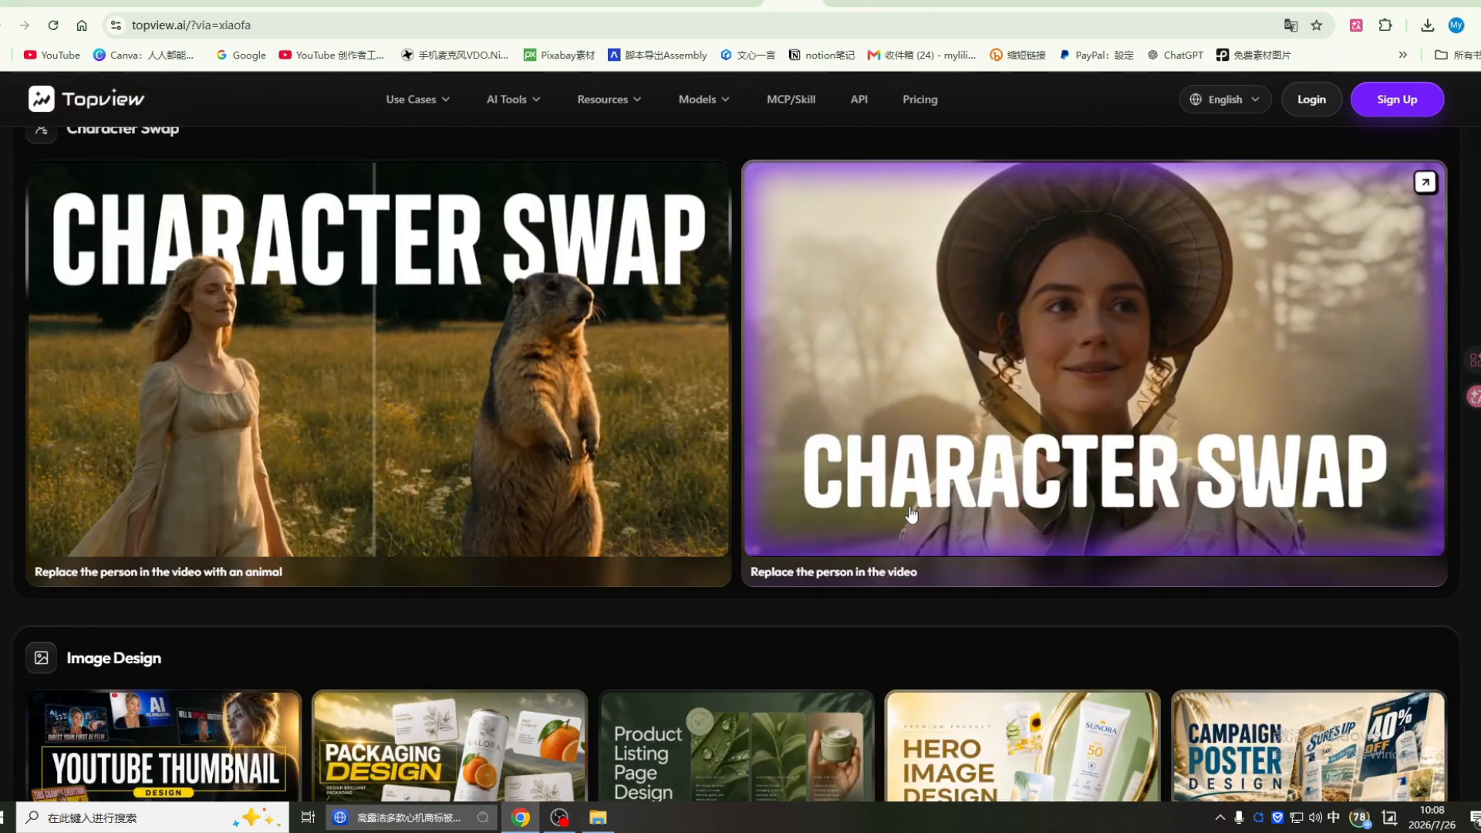
scroll(940, 505, down, 3)
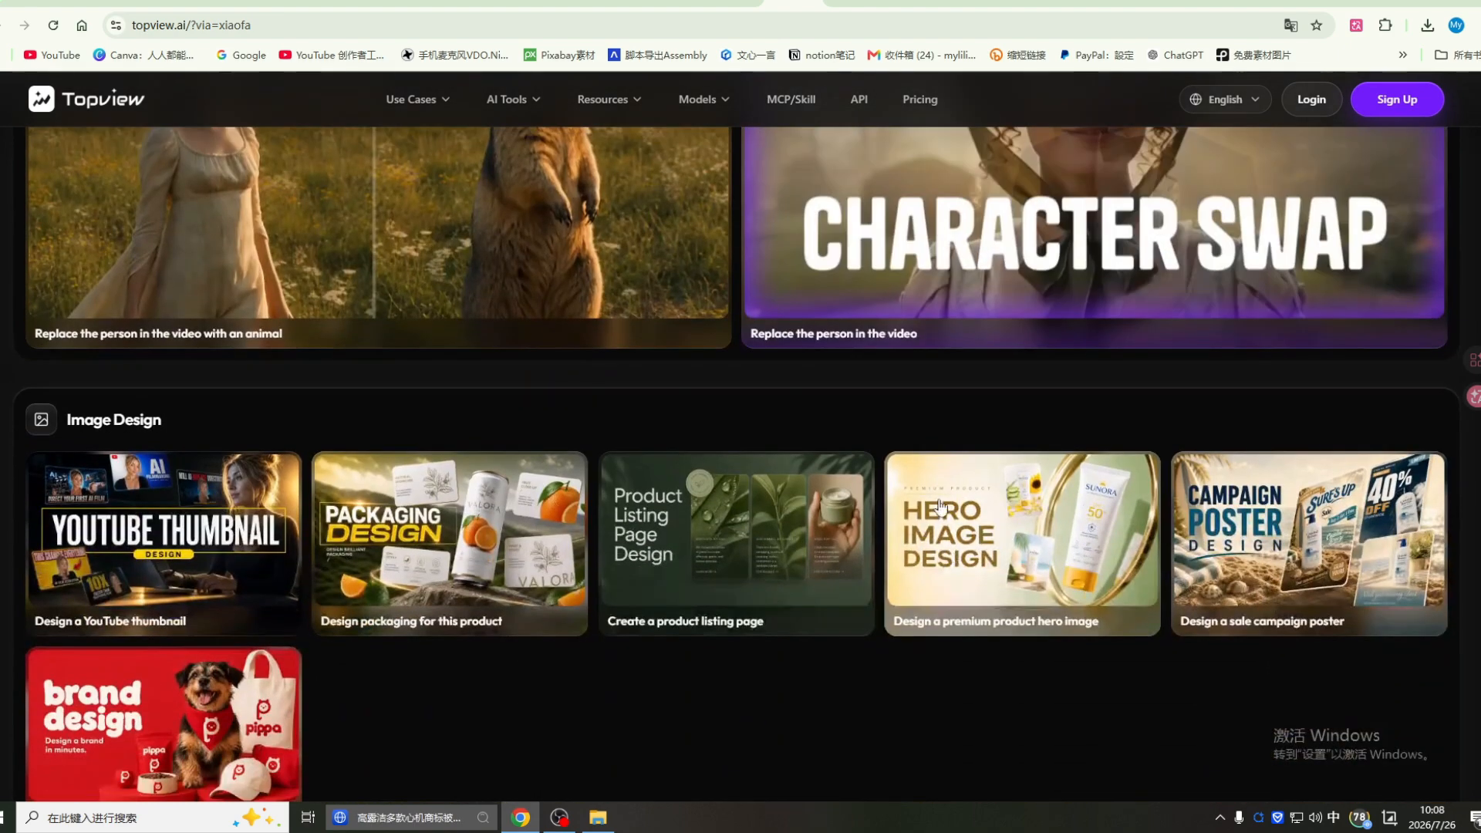
Step: Return to the start of the homepage, log in to Topview, and dismiss the questionnaire about intended goals
scroll(874, 443, up, 15)
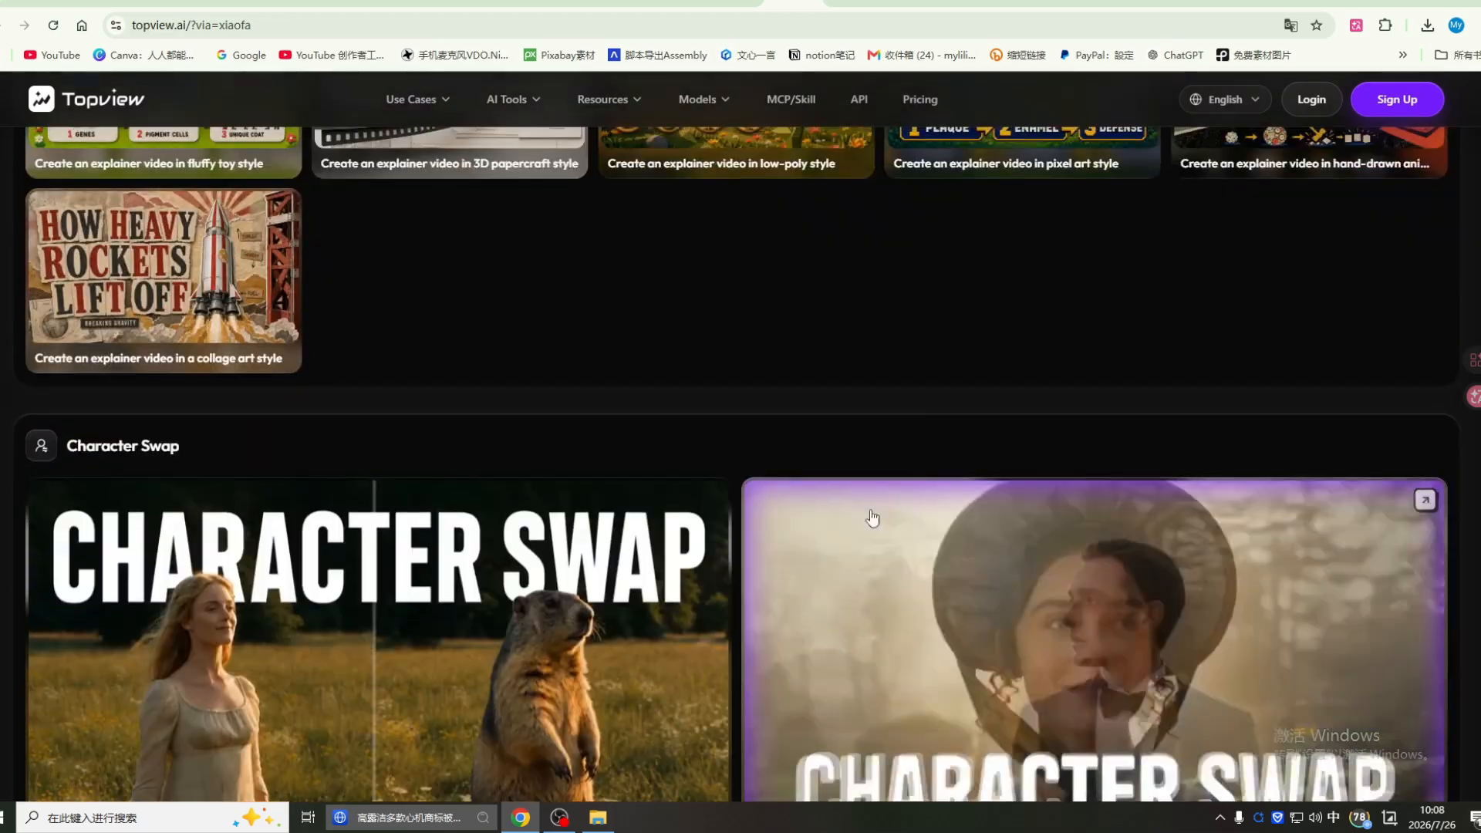
scroll(866, 388, up, 10)
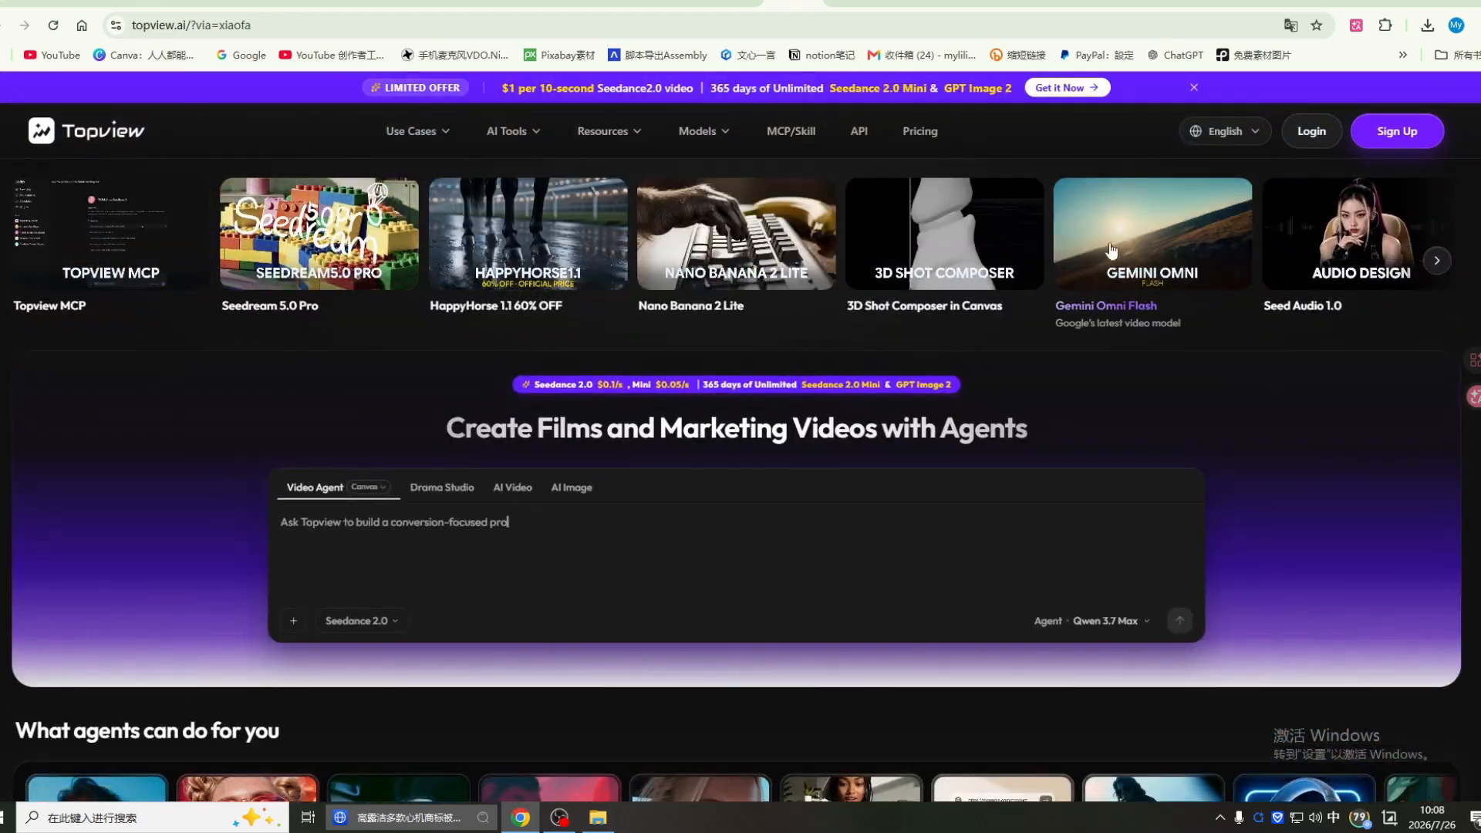
click(1310, 134)
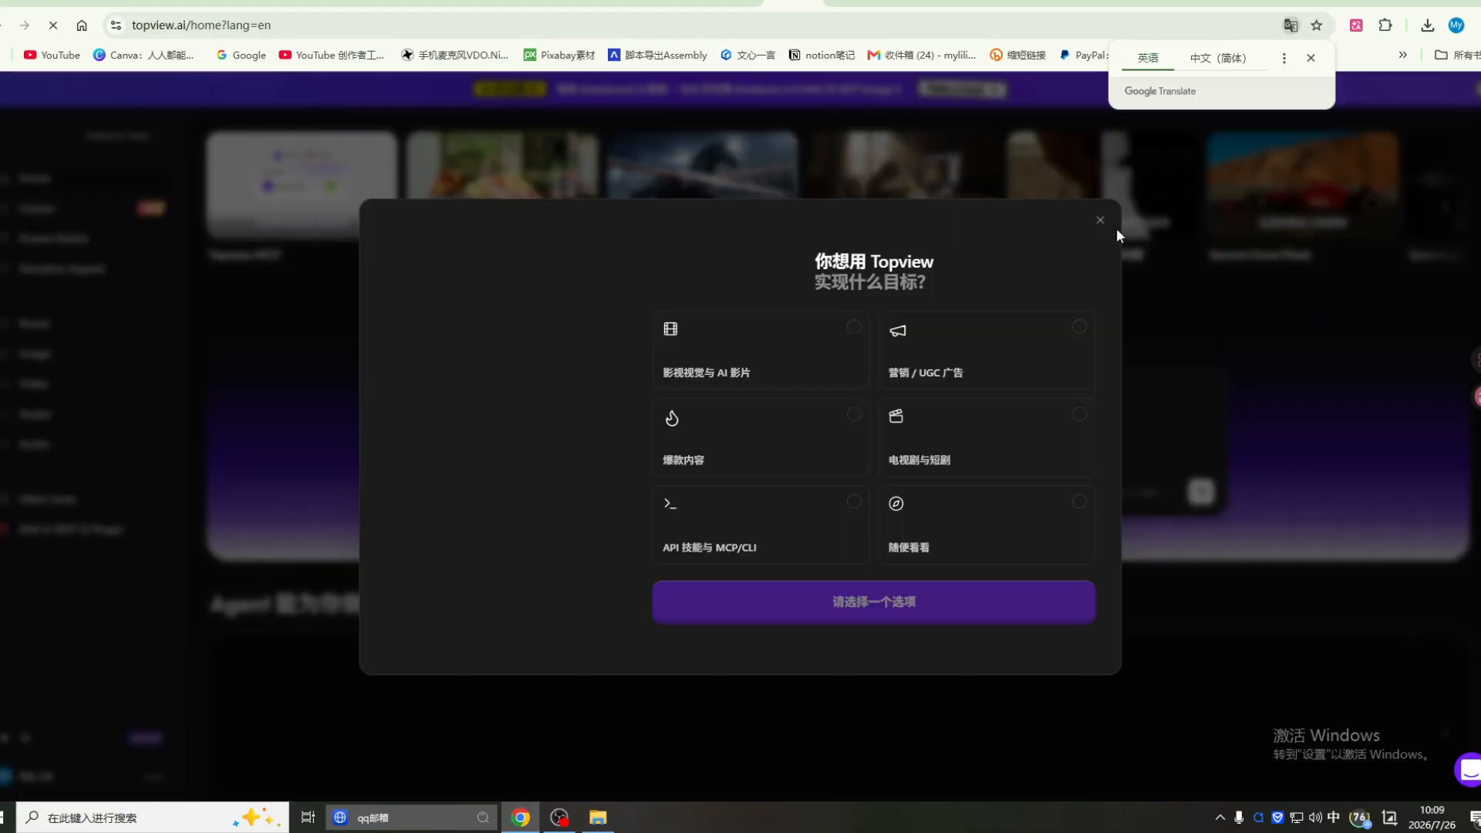
click(1099, 224)
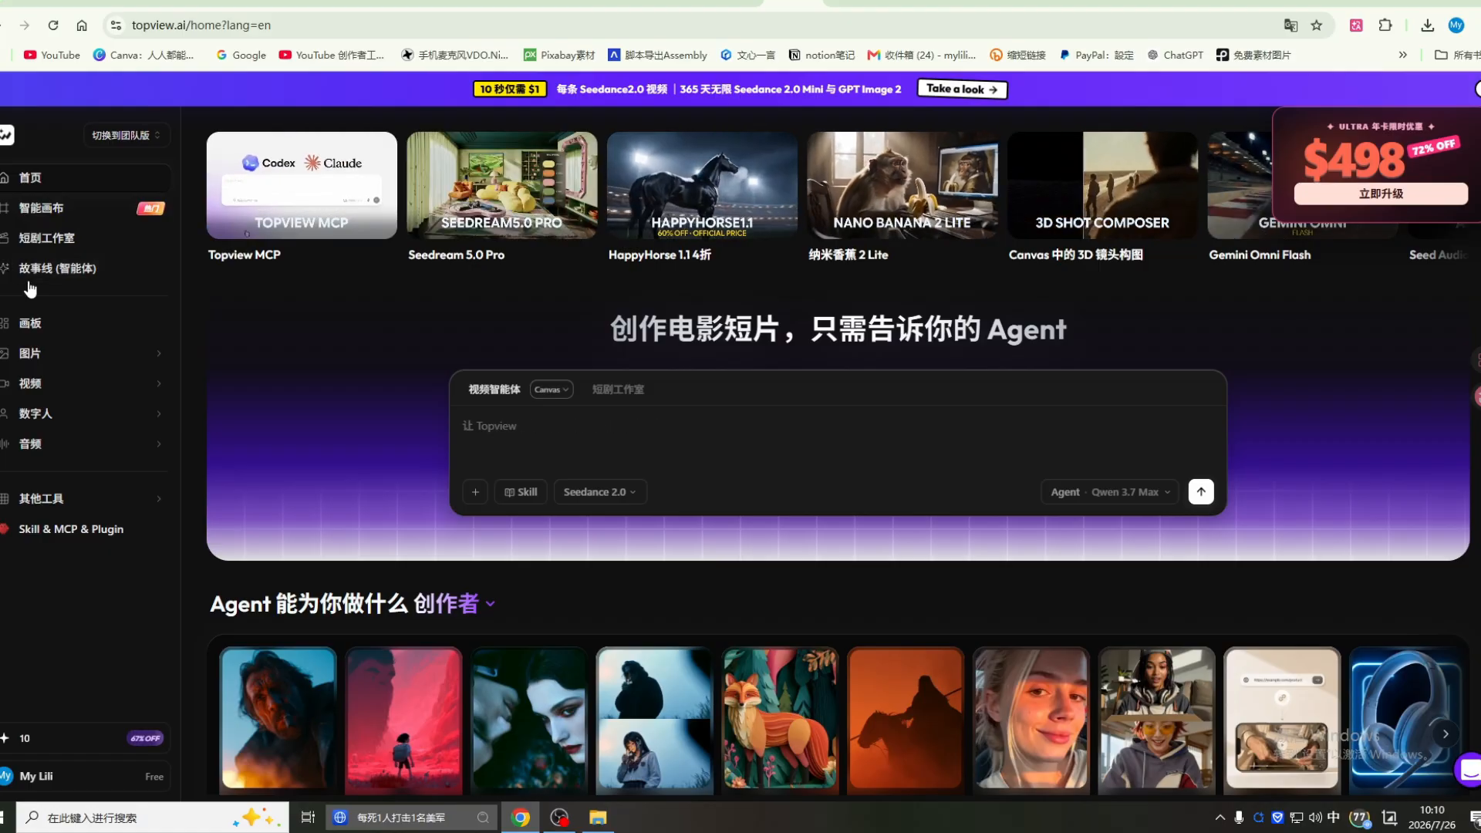
Step: Review the tools offered under 图片 and 数字人, and open the 智能画布 page
mouse_move(50, 367)
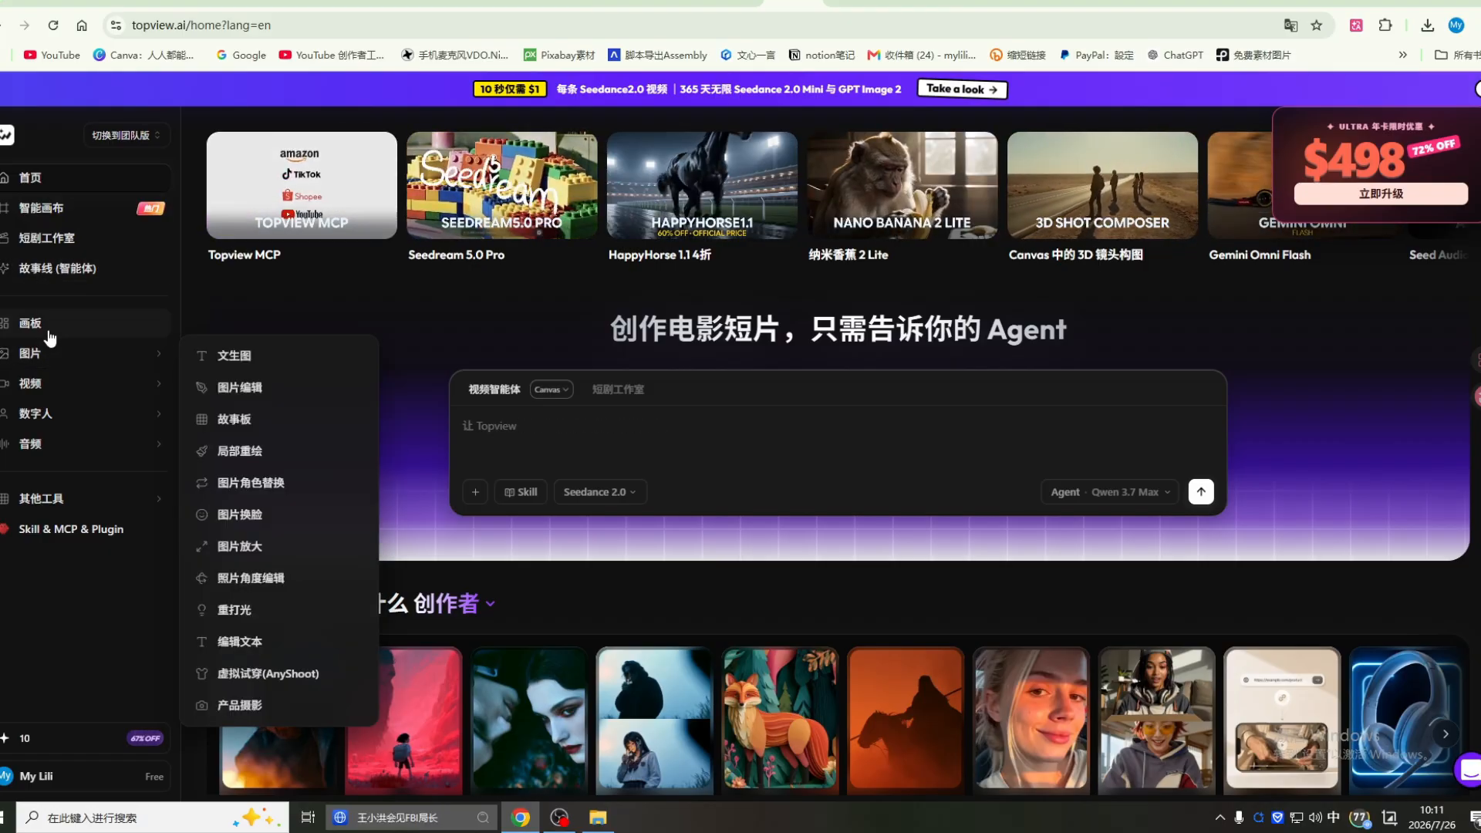
mouse_move(95, 418)
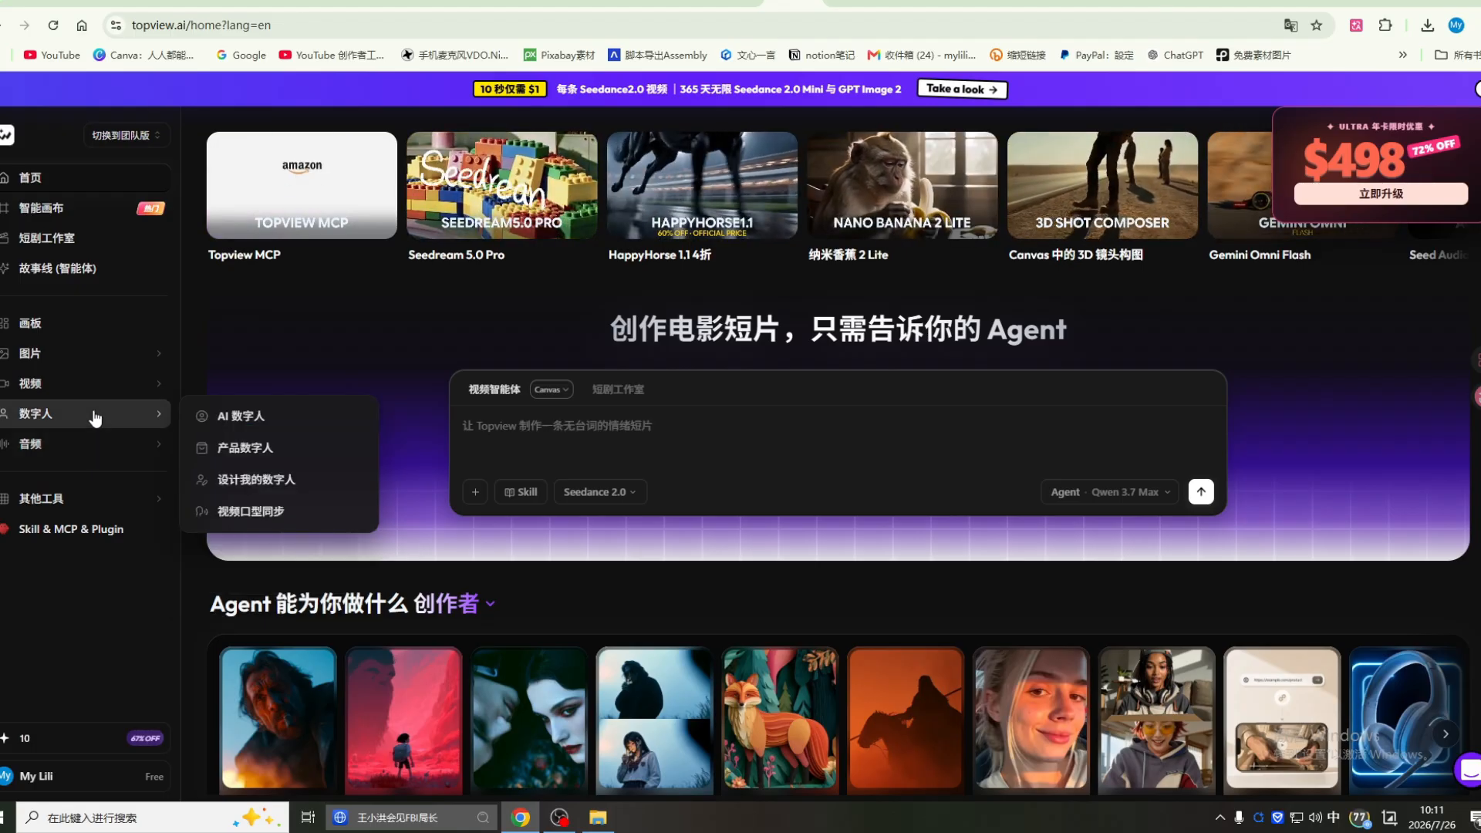
mouse_move(102, 391)
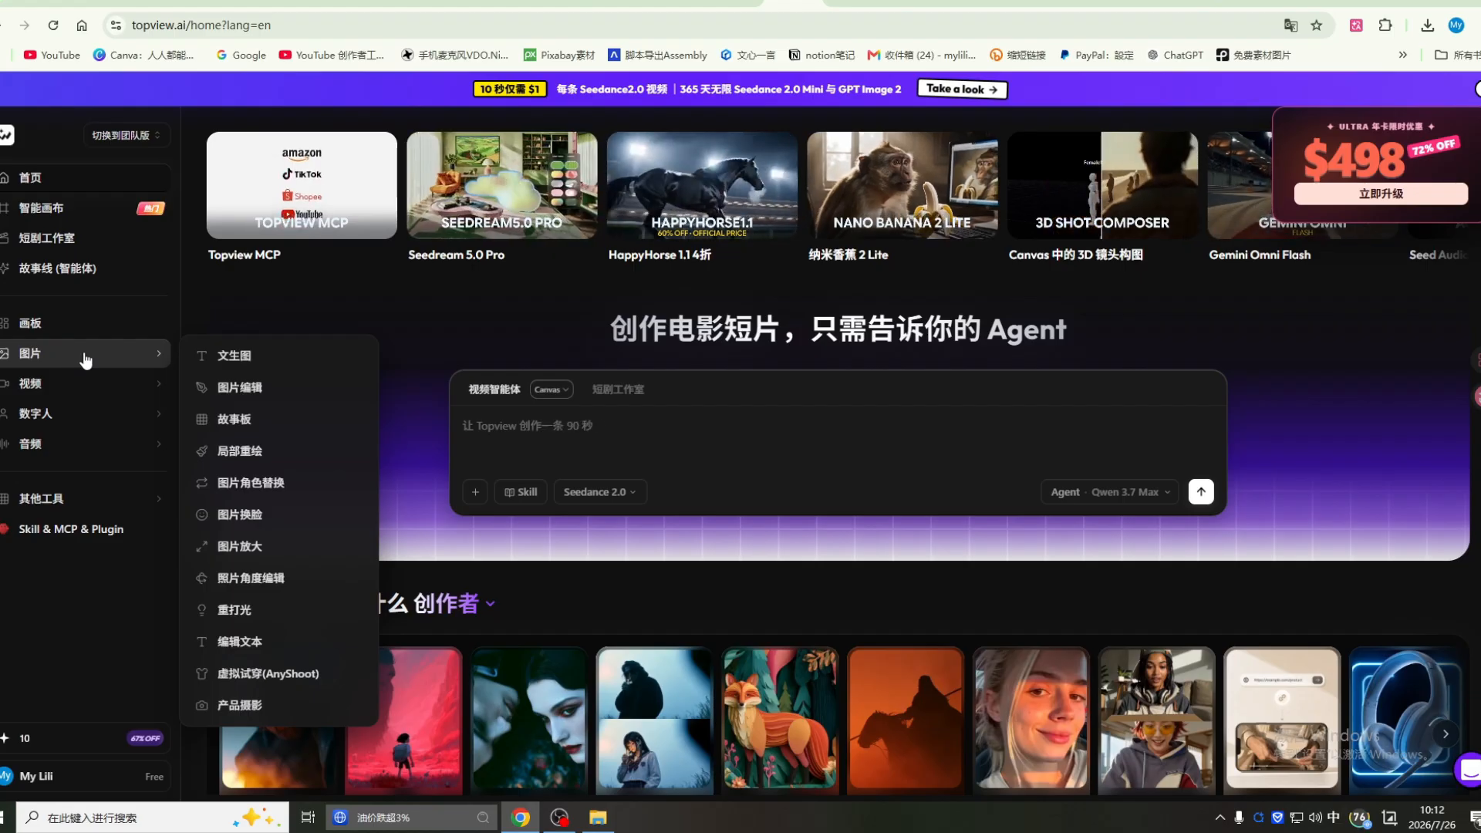
click(41, 208)
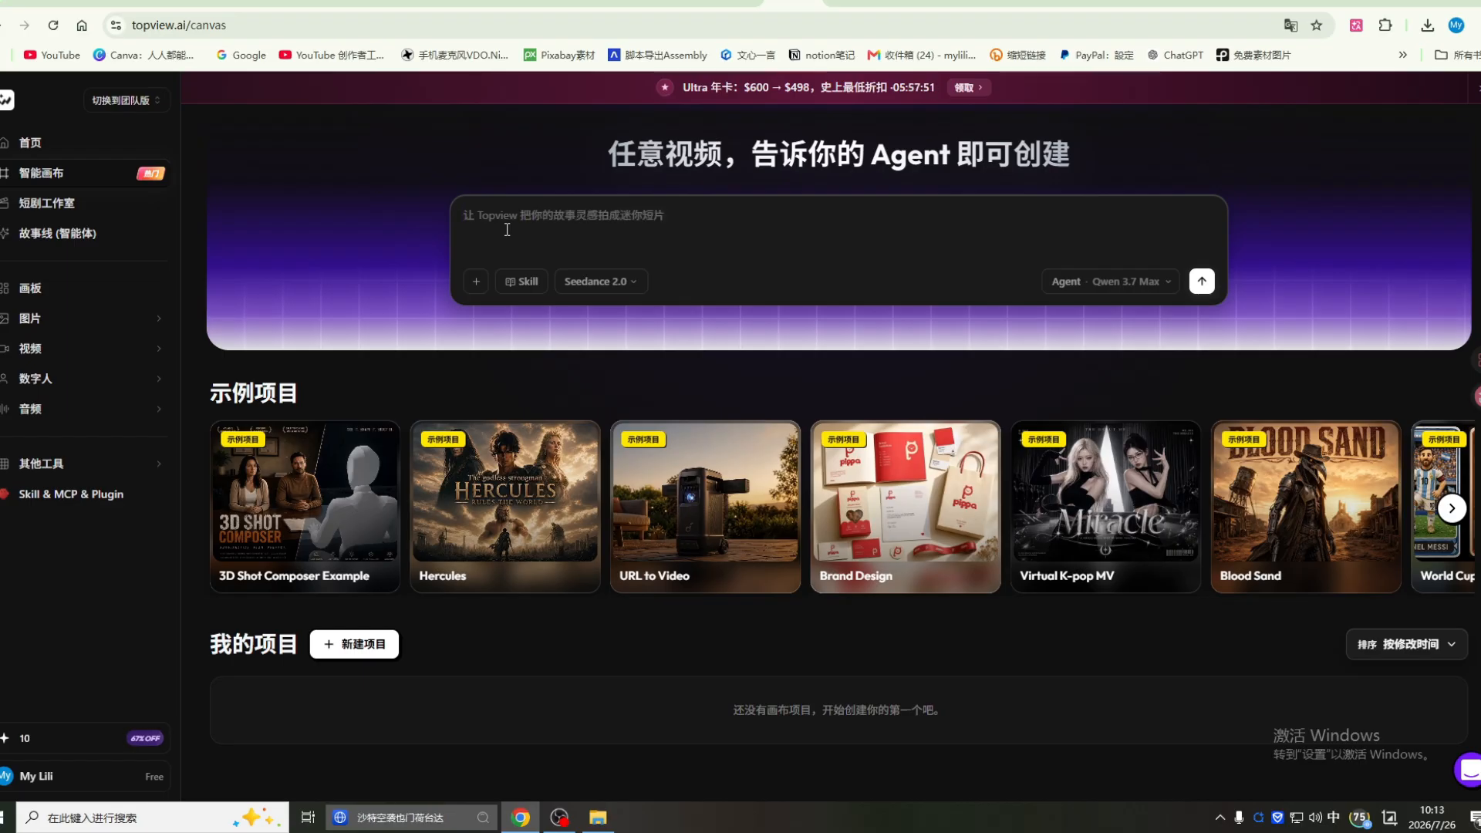
Step: Upload the red dress photo, ask the agent for "生成一个产品广告视频，展示这个衣服", and dismiss the canvas tour
click(477, 283)
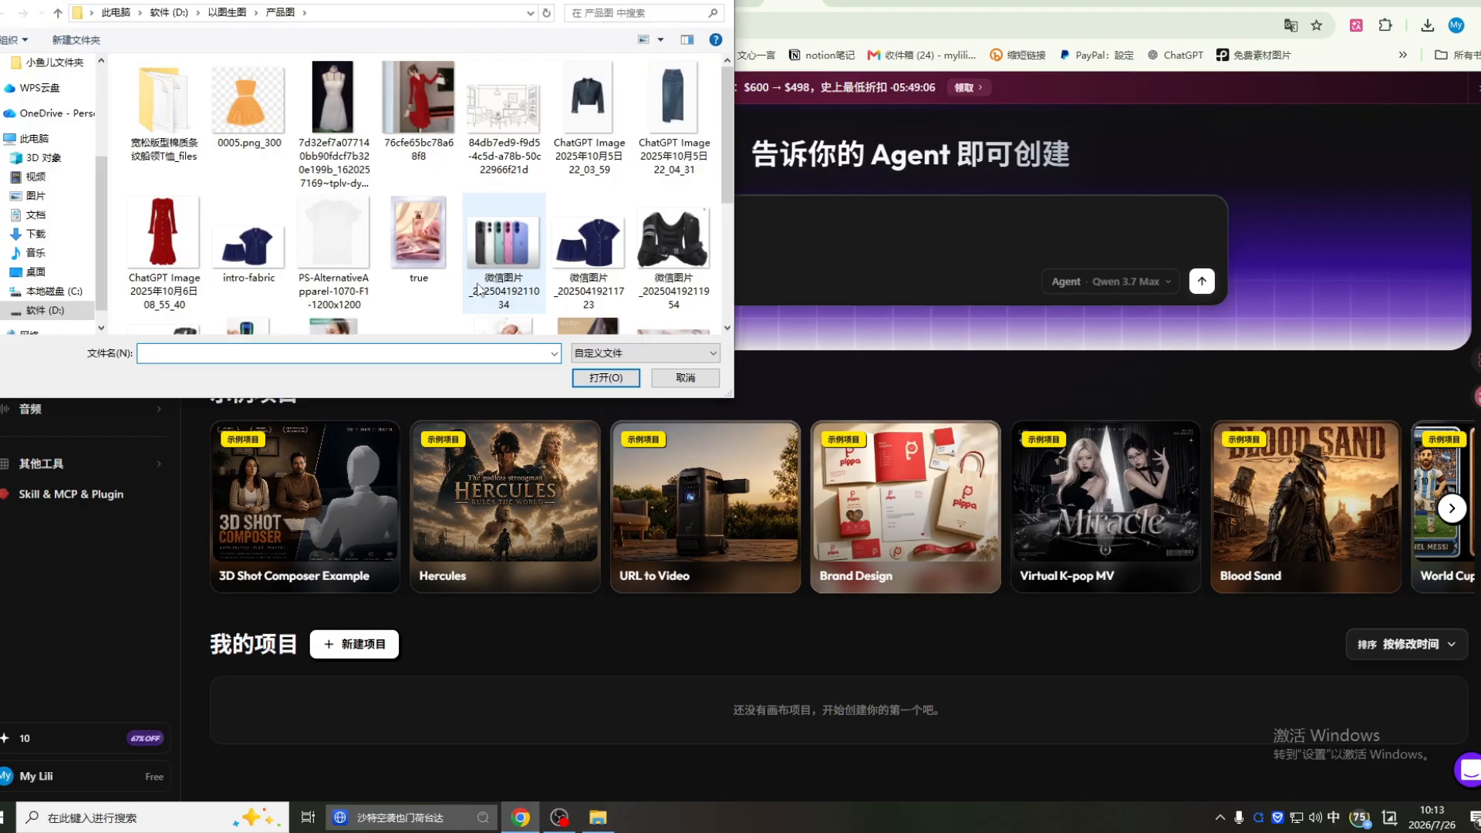
click(421, 104)
click(598, 378)
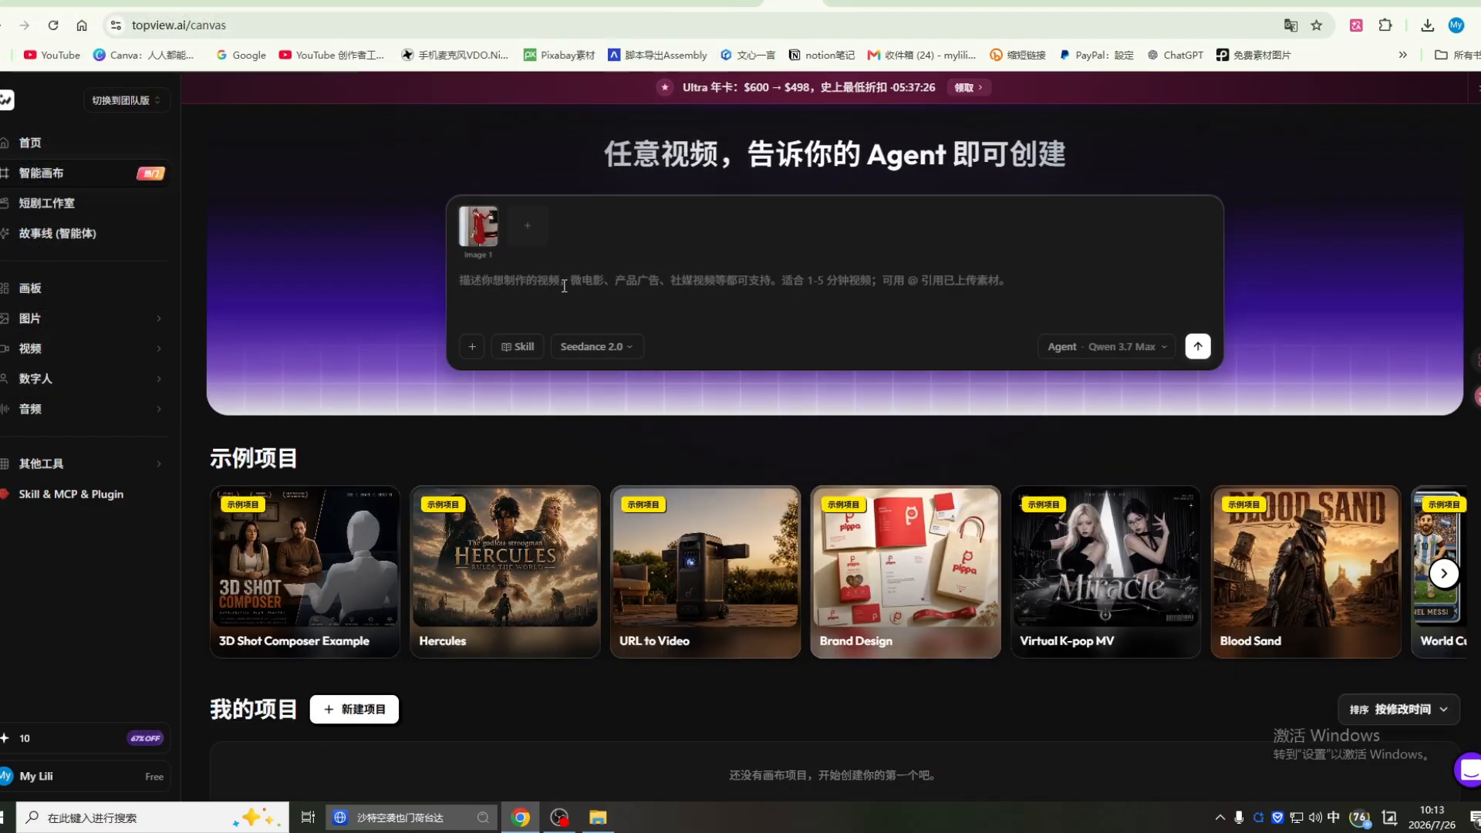
text(生成一个产品广告视频，展示这个衣服)
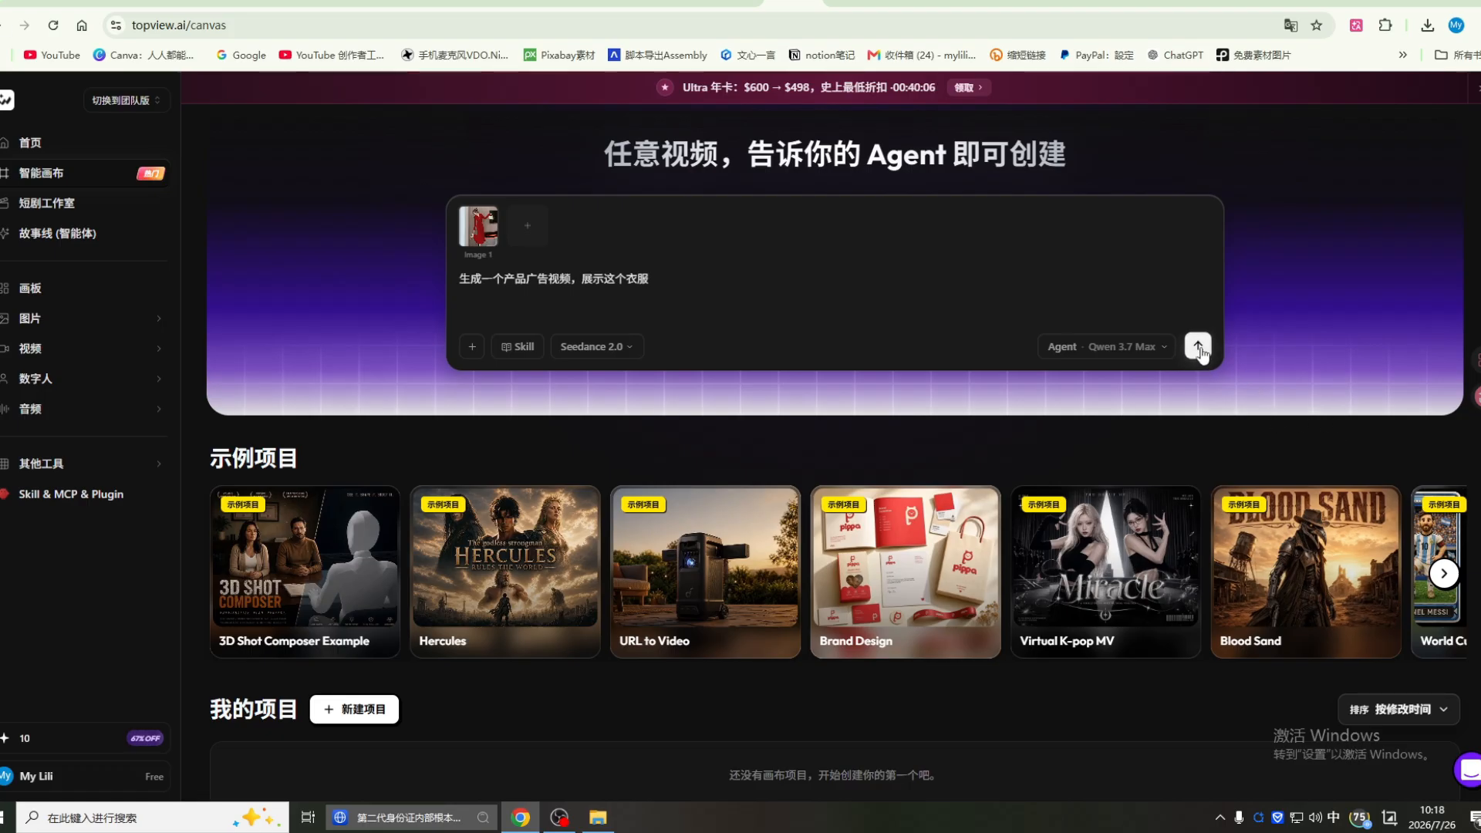
click(1198, 347)
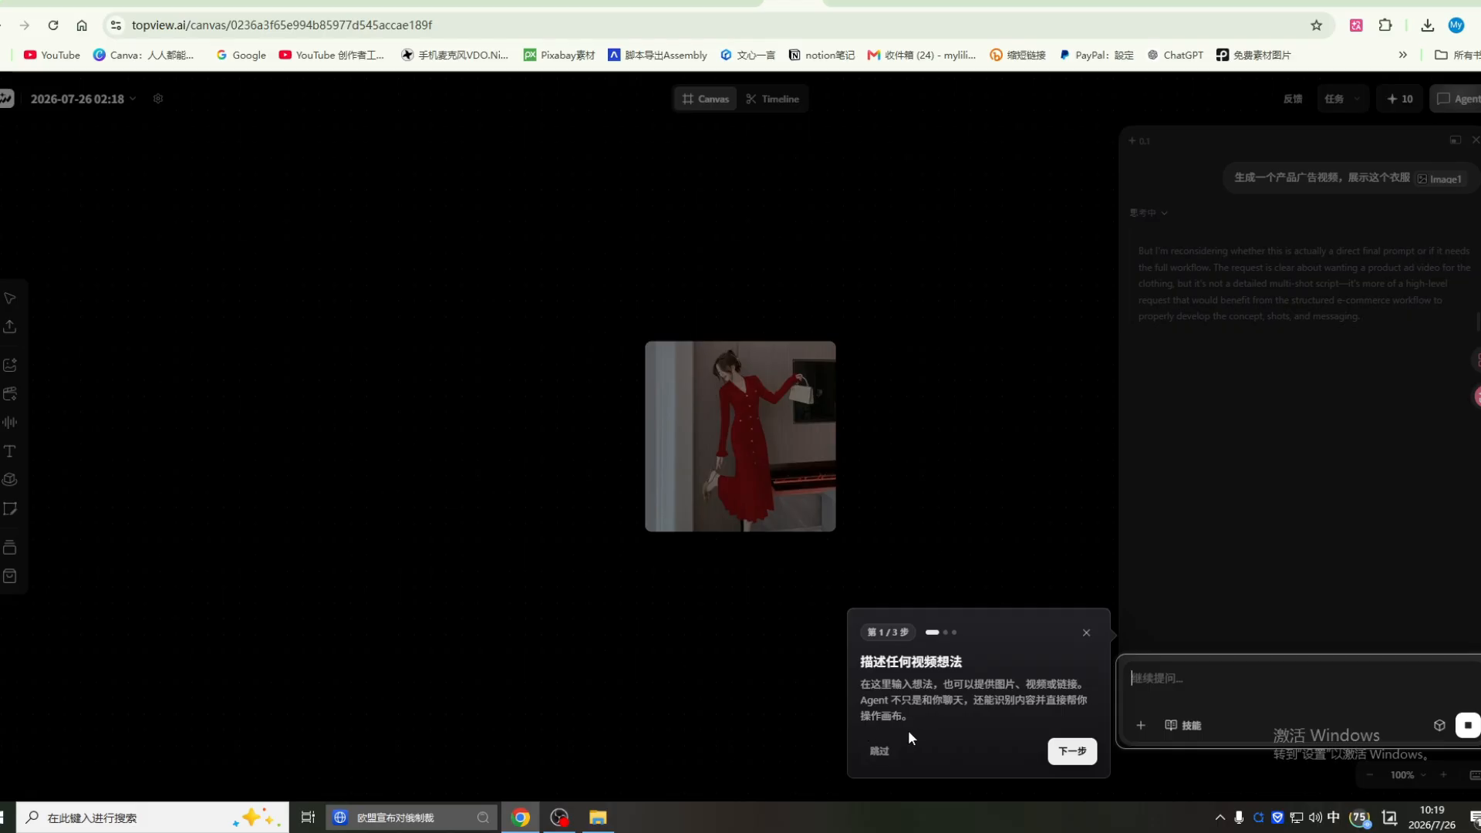
click(1086, 635)
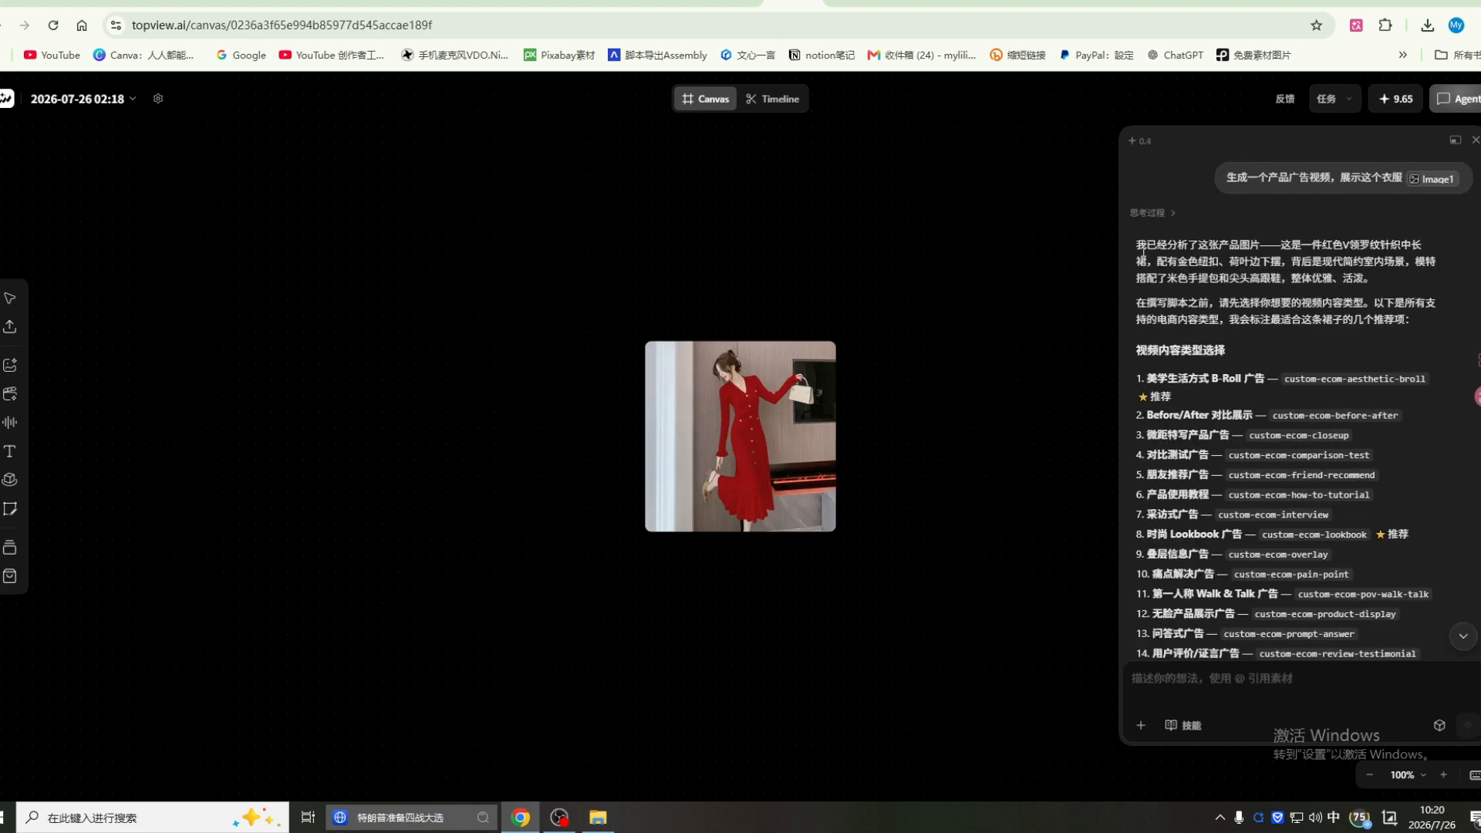
Step: Review the content types, reply to the agent with "目标平台（抖音/小红书/Instagram，时长5秒就可以", and look over the video script
scroll(1248, 304, down, 2)
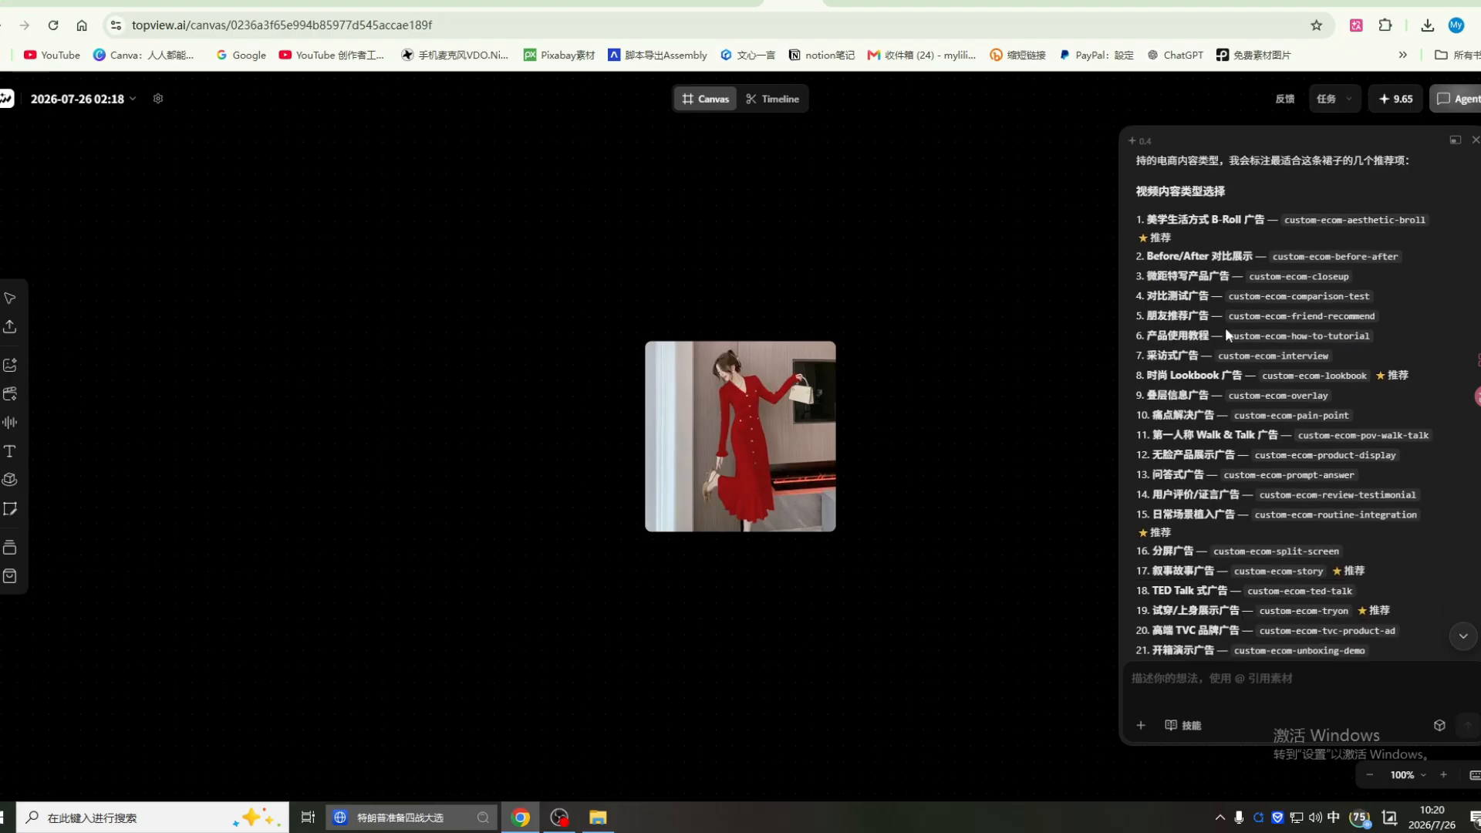
scroll(1203, 351, down, 2)
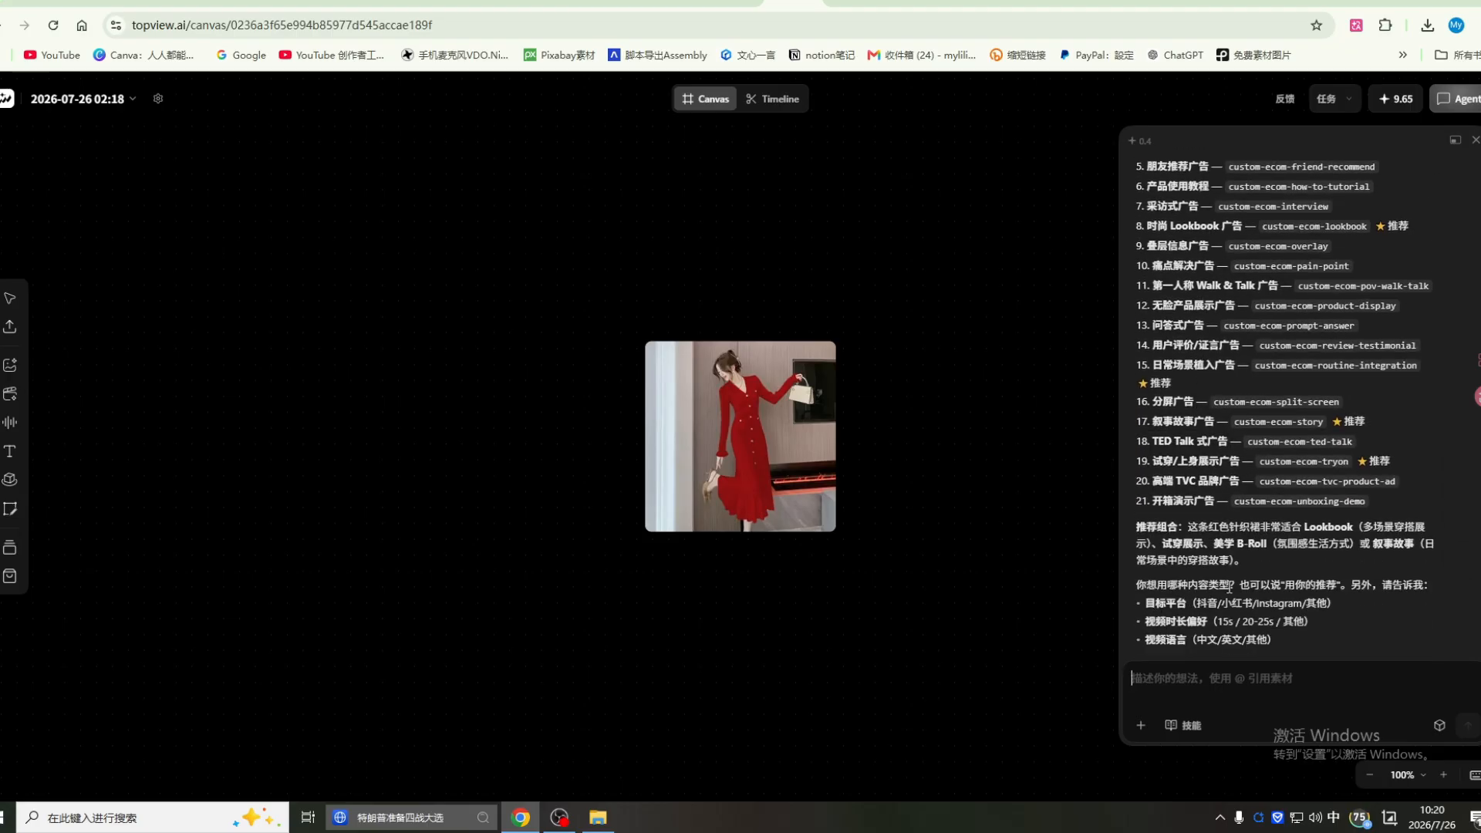
drag(1145, 602, 1250, 606)
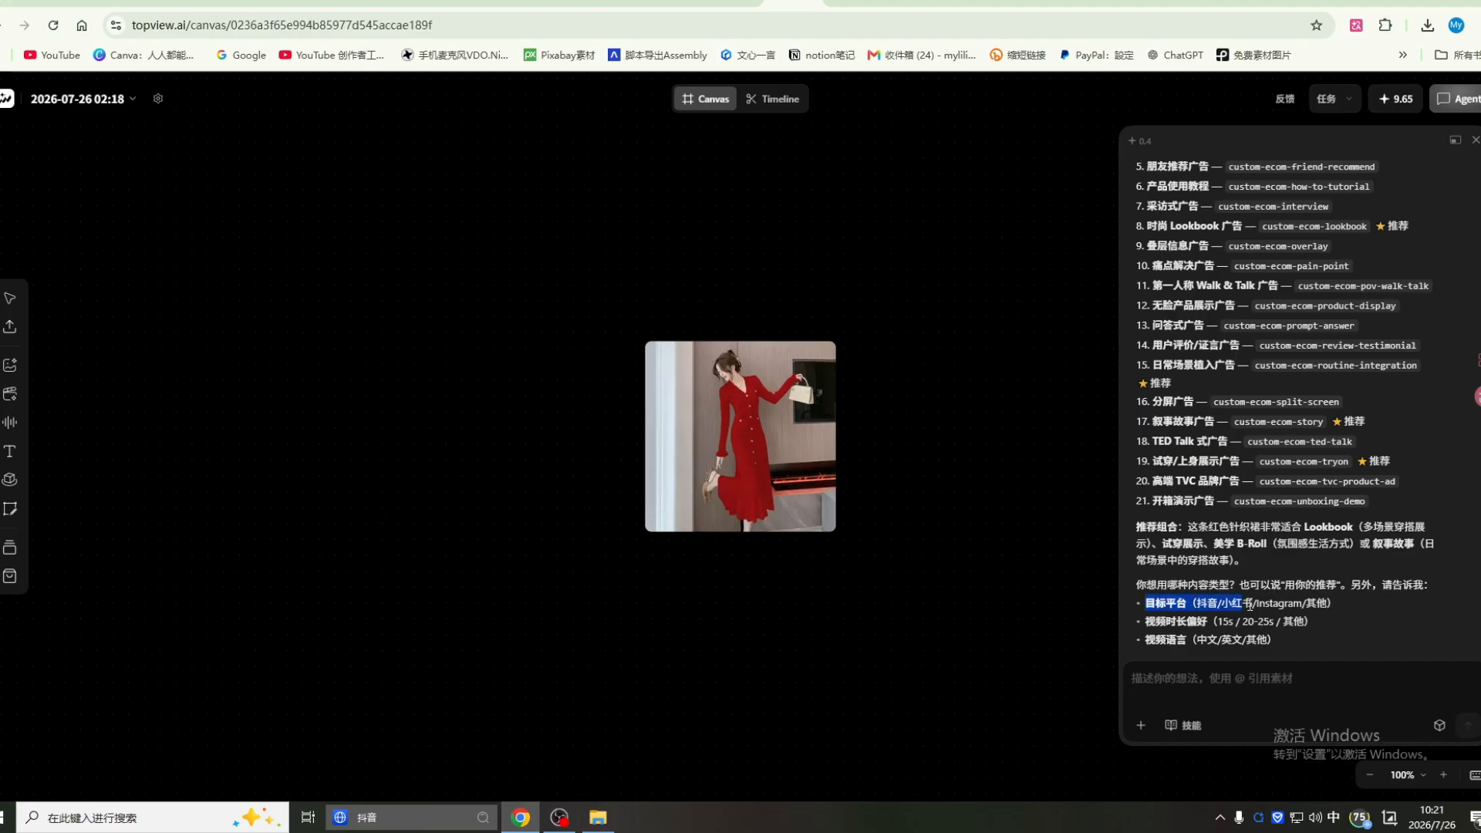
key(ctrl+c)
click(1170, 681)
key(ctrl+v)
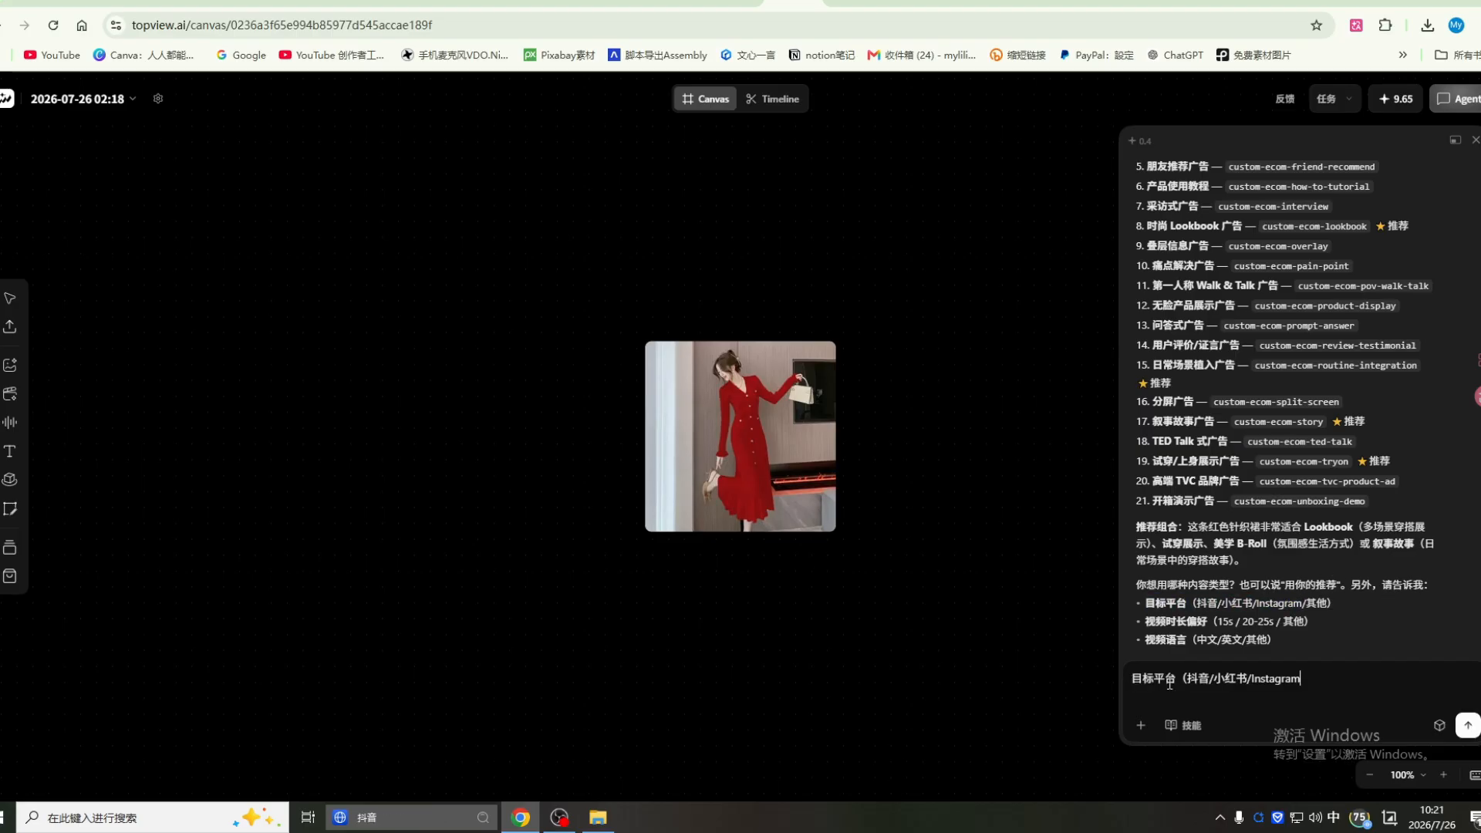
text(，时长5秒就可以)
click(1468, 729)
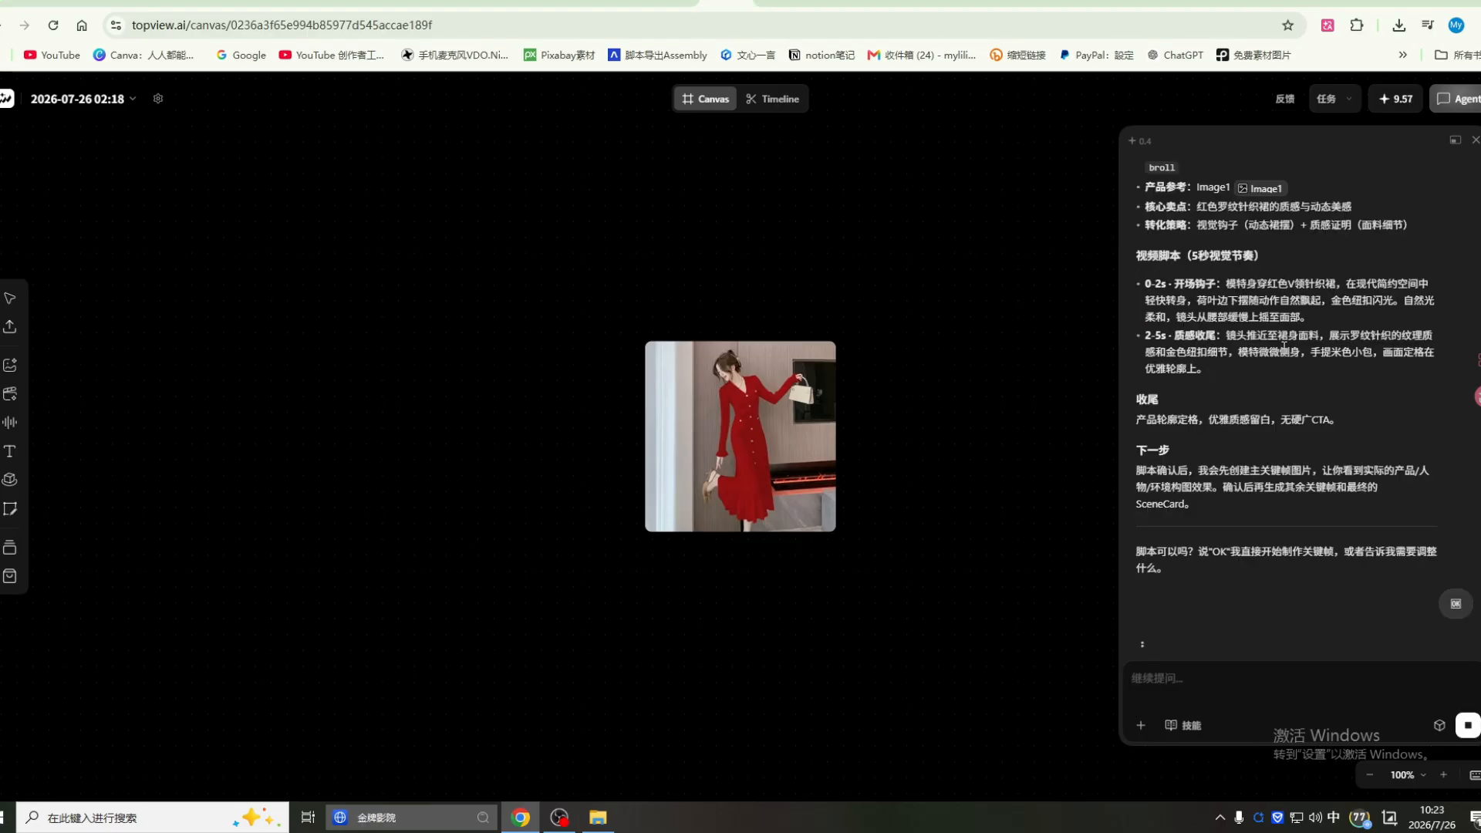
scroll(1283, 346, up, 3)
scroll(1273, 370, down, 3)
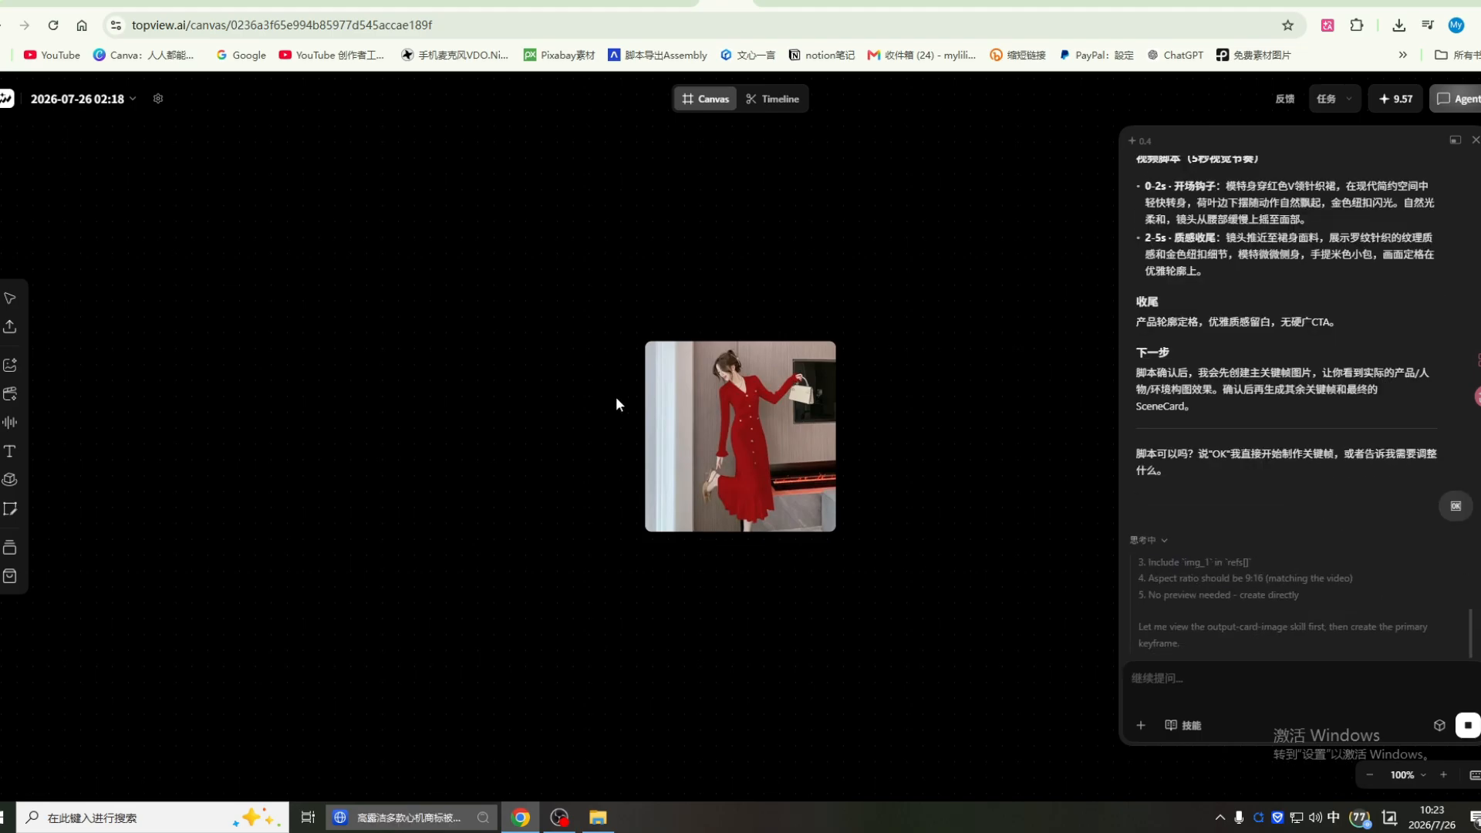
Step: Switch to OpenArt and look over the homepage's featured models and Vibe Direct Now categories
click(1299, 1)
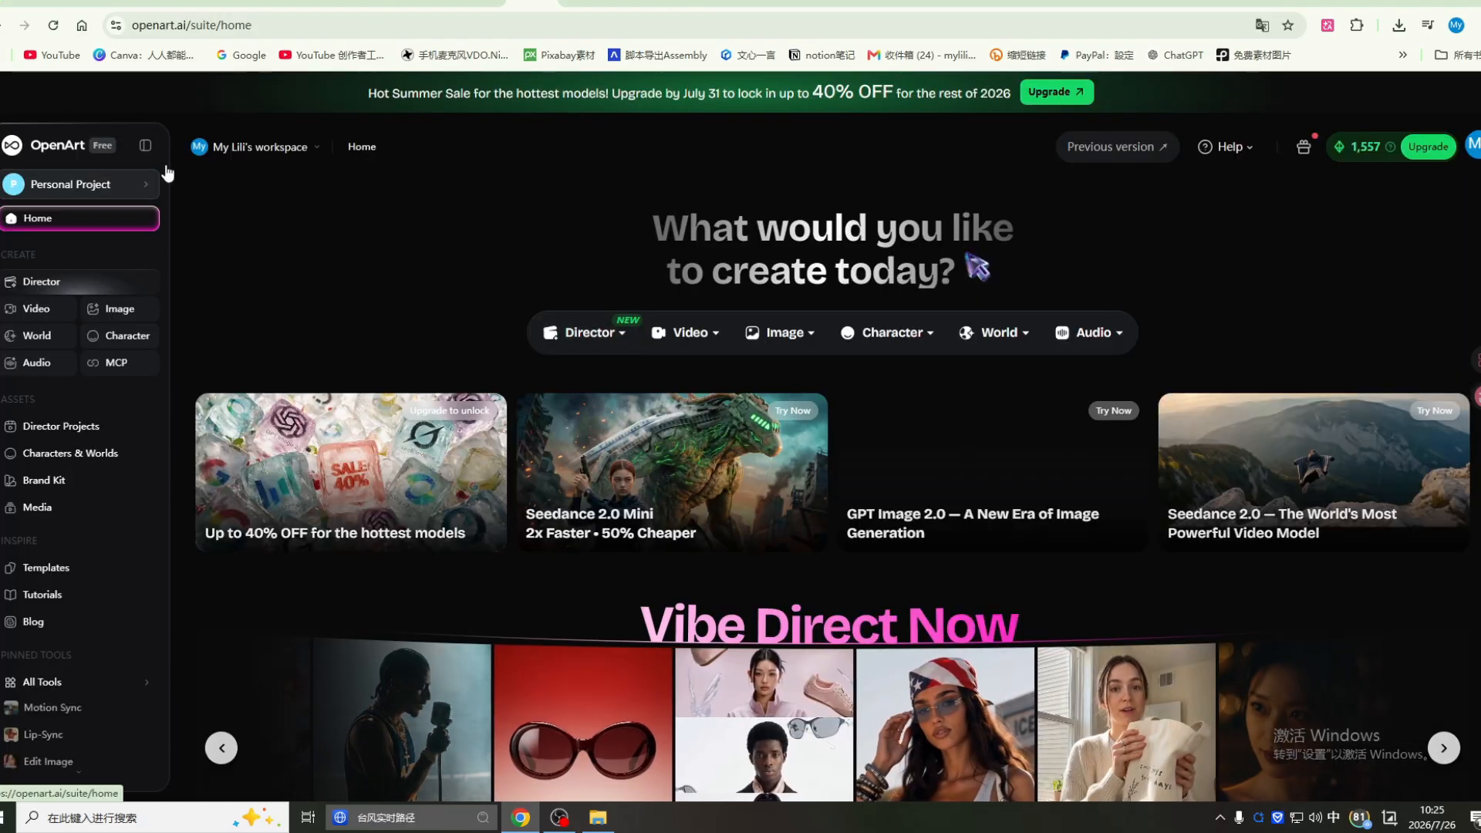
scroll(1044, 389, down, 3)
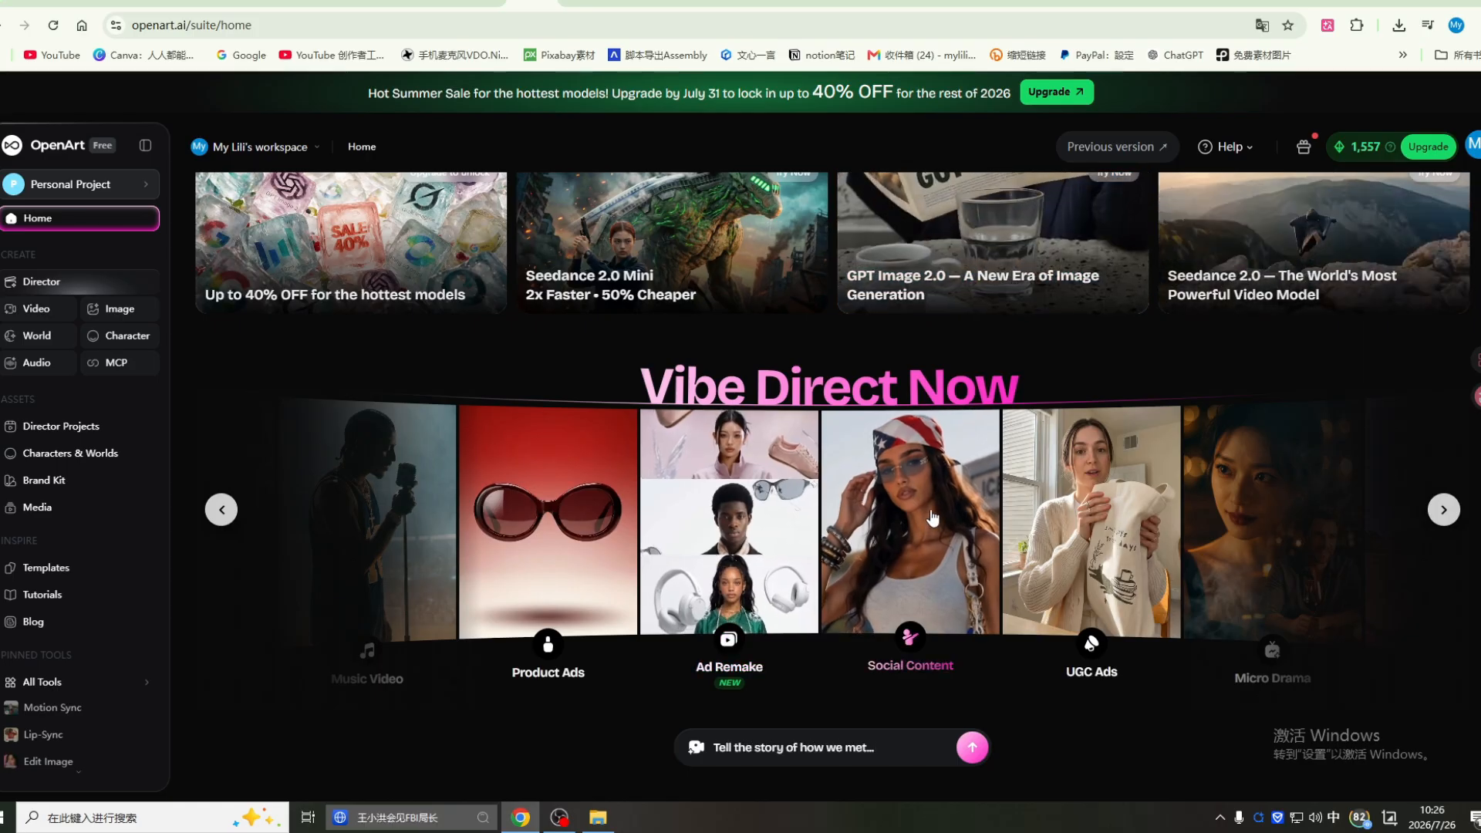
scroll(957, 505, down, 1)
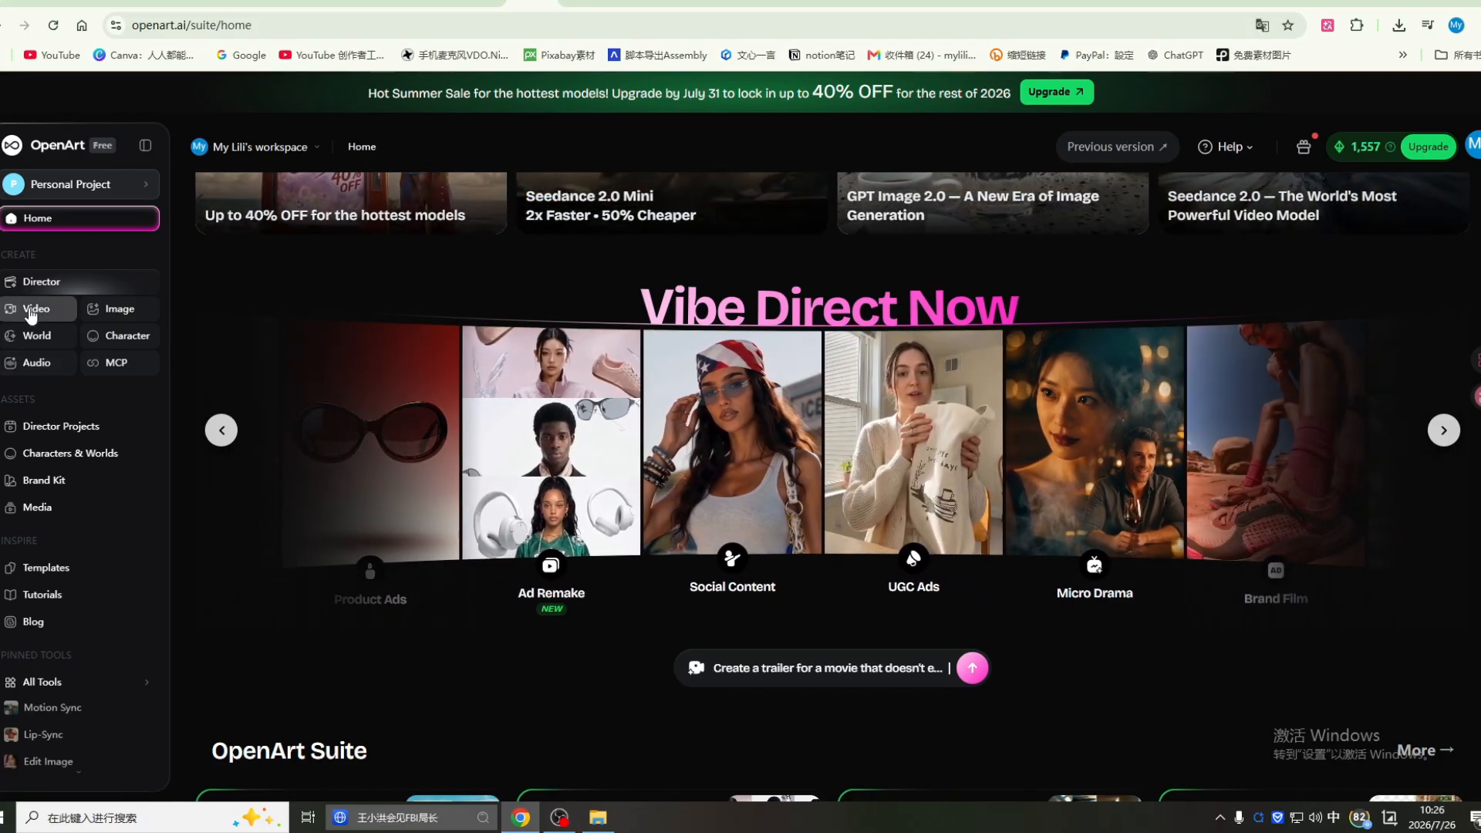
Step: Open the Video tool with its page translated into Simplified Chinese, and add the red dress photo as the start frame
click(31, 311)
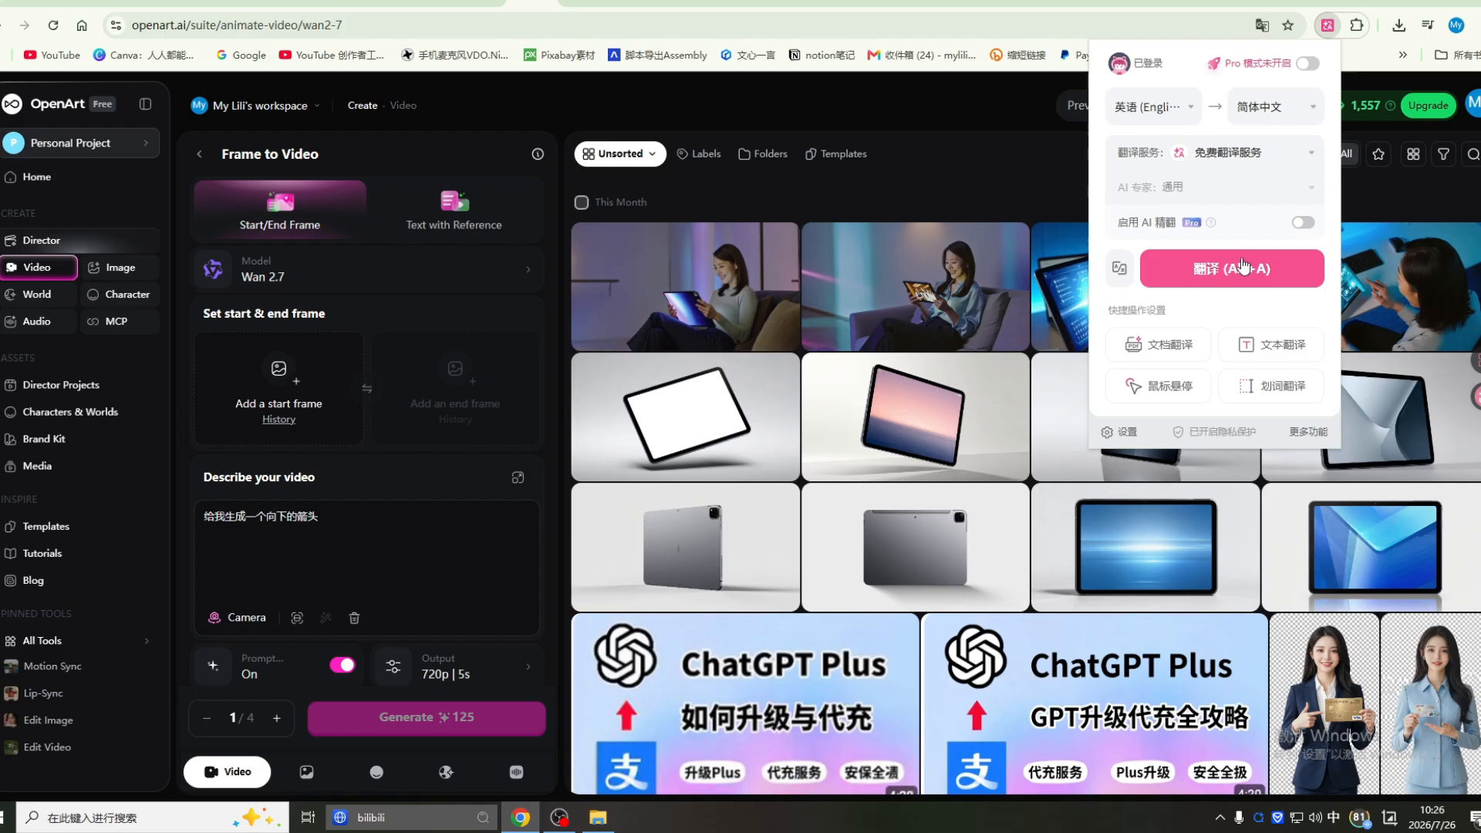
click(1243, 266)
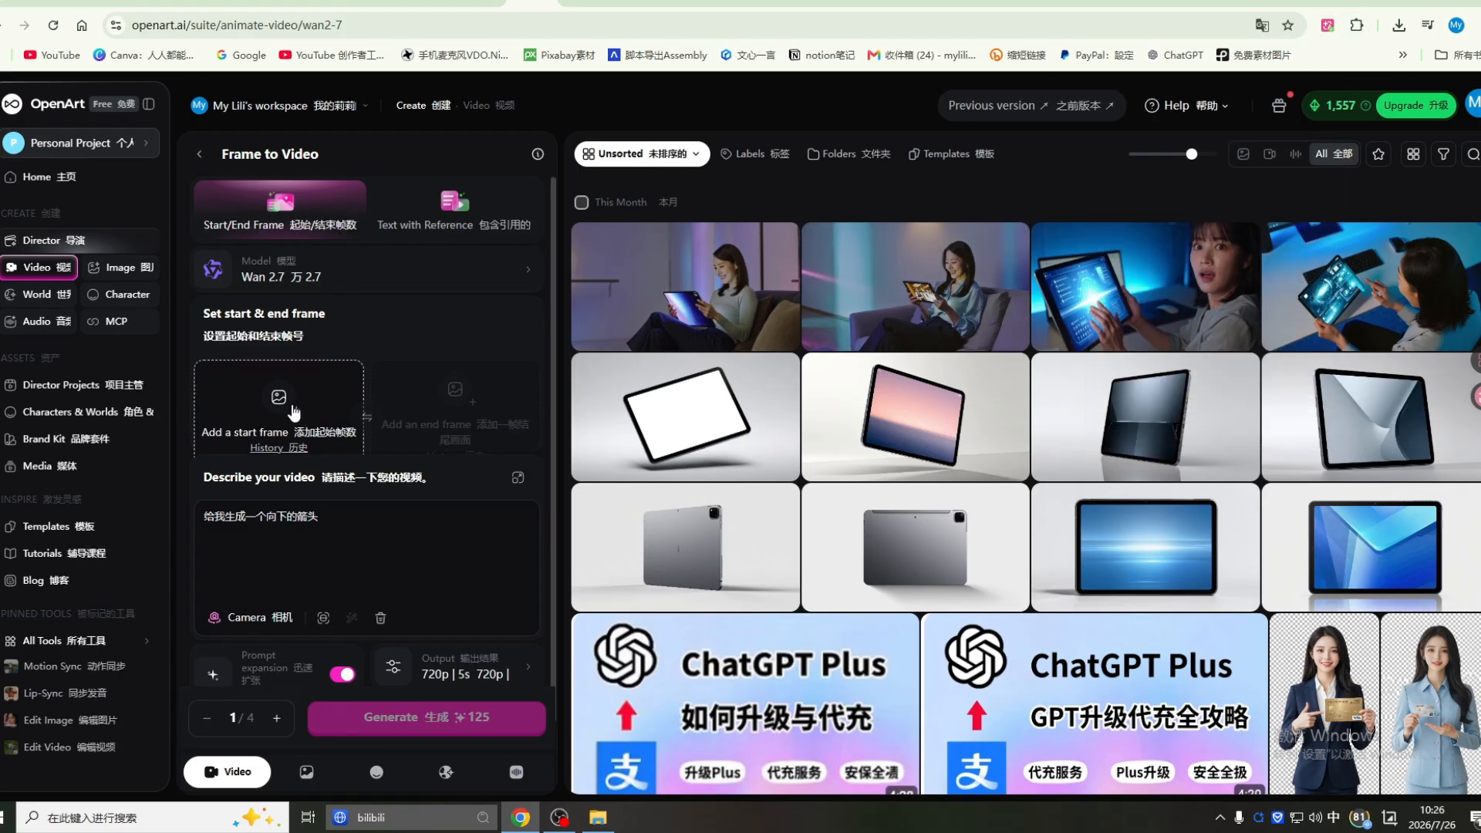
click(299, 411)
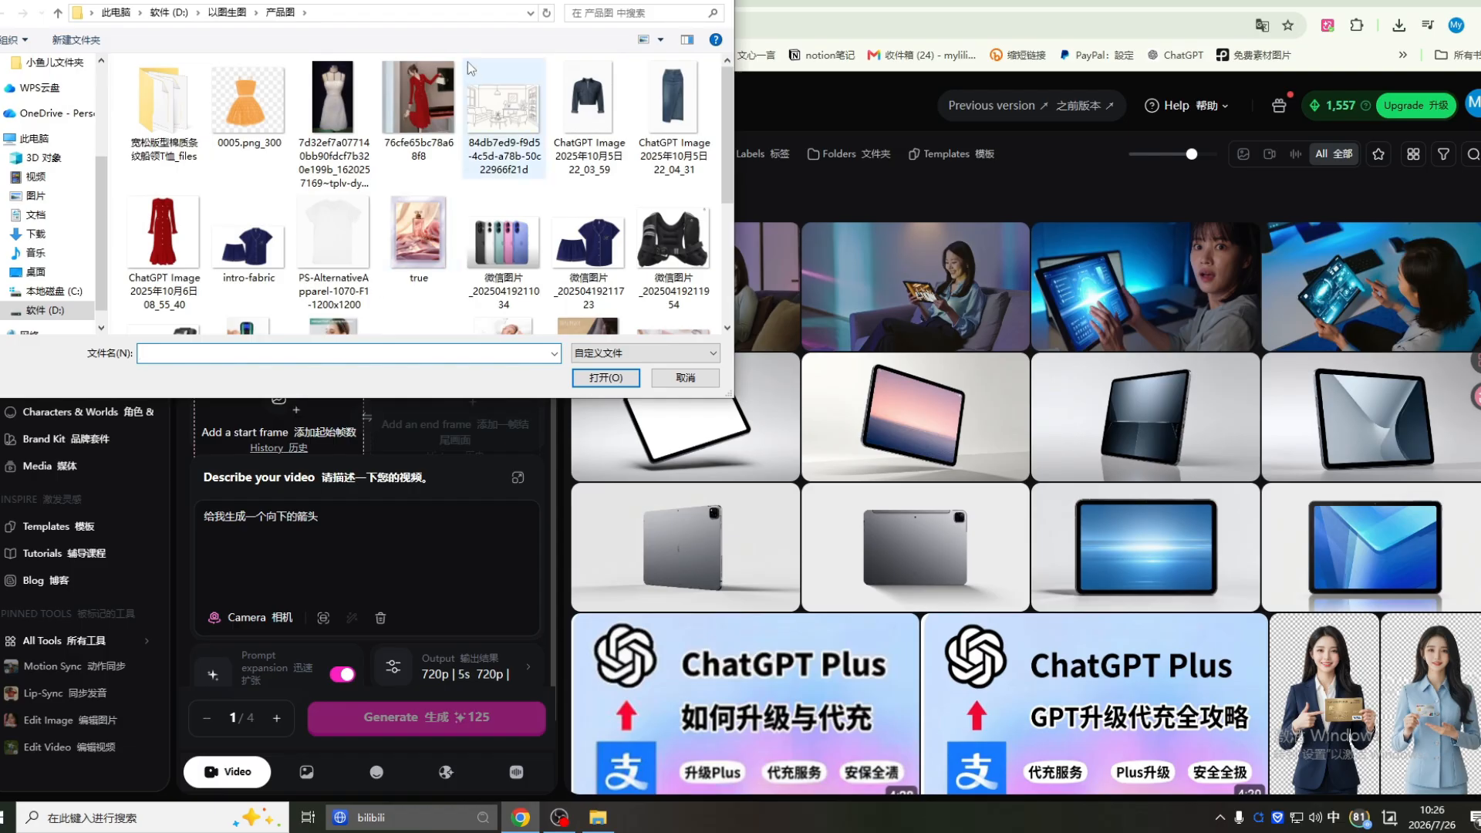
click(411, 101)
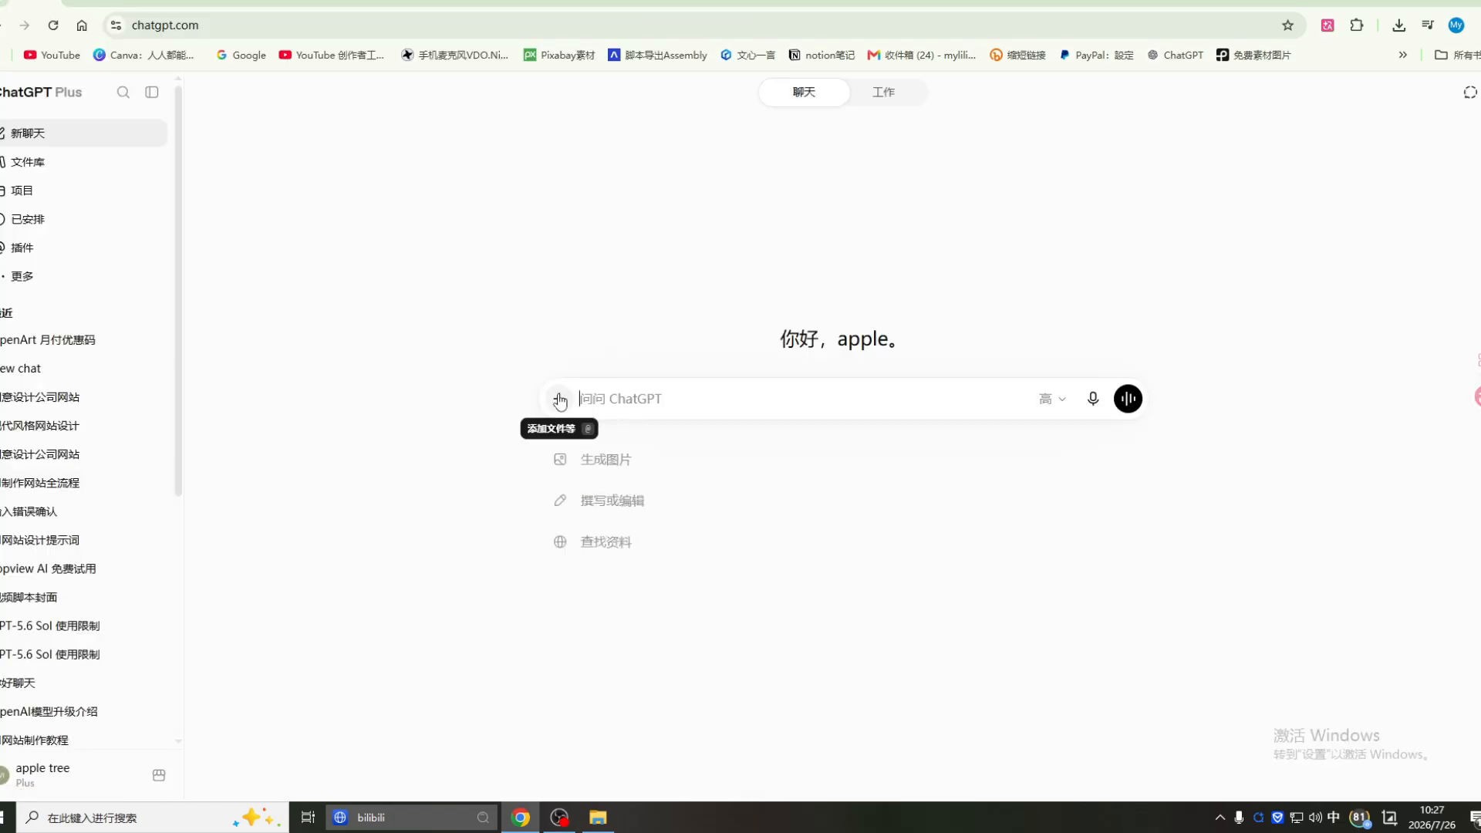
Step: Switch to ChatGPT and attach the red dress photo 76cfe65bc78a68f8 to a new chat
click(559, 398)
click(596, 453)
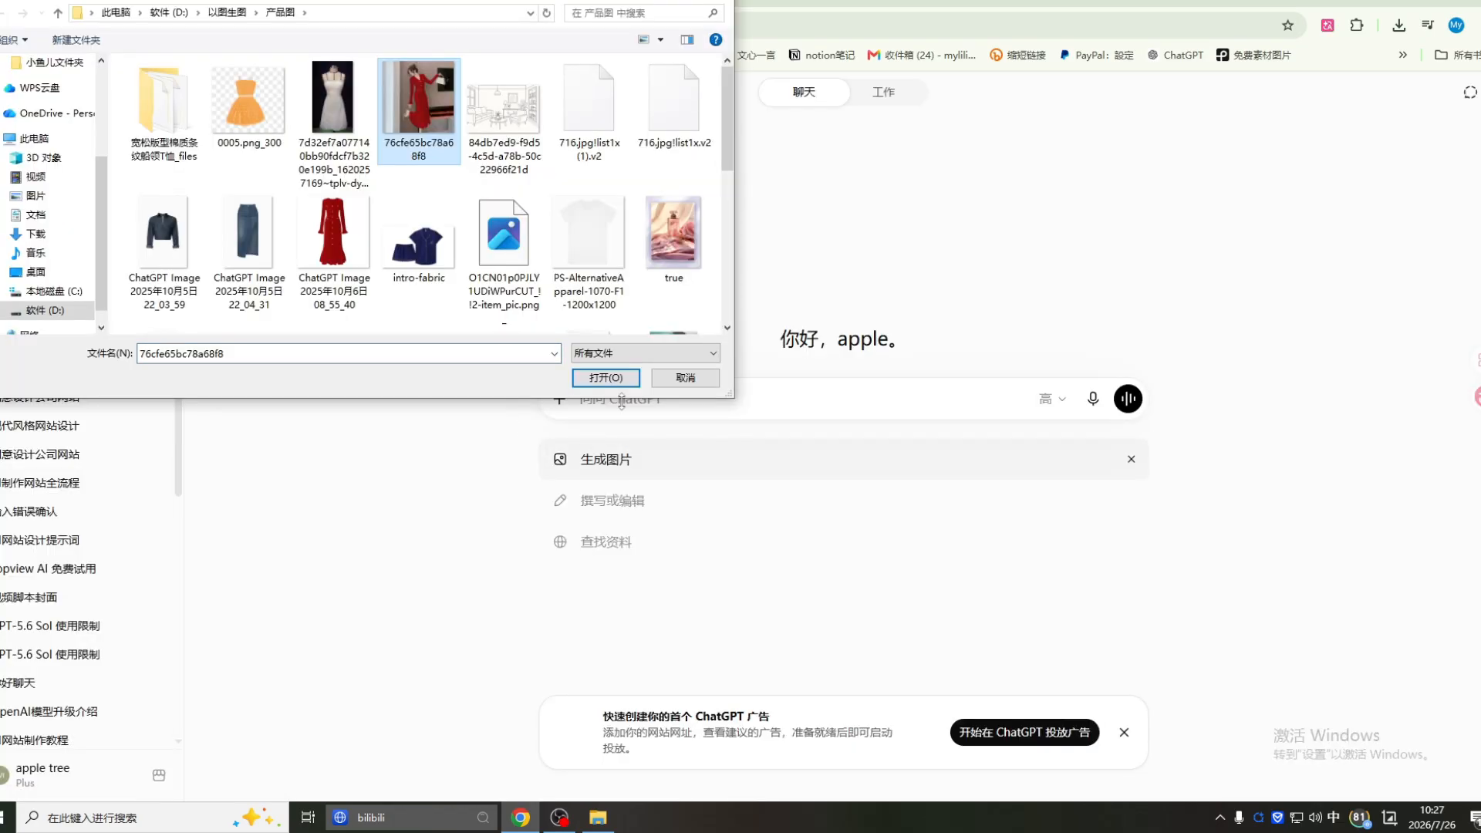
click(605, 377)
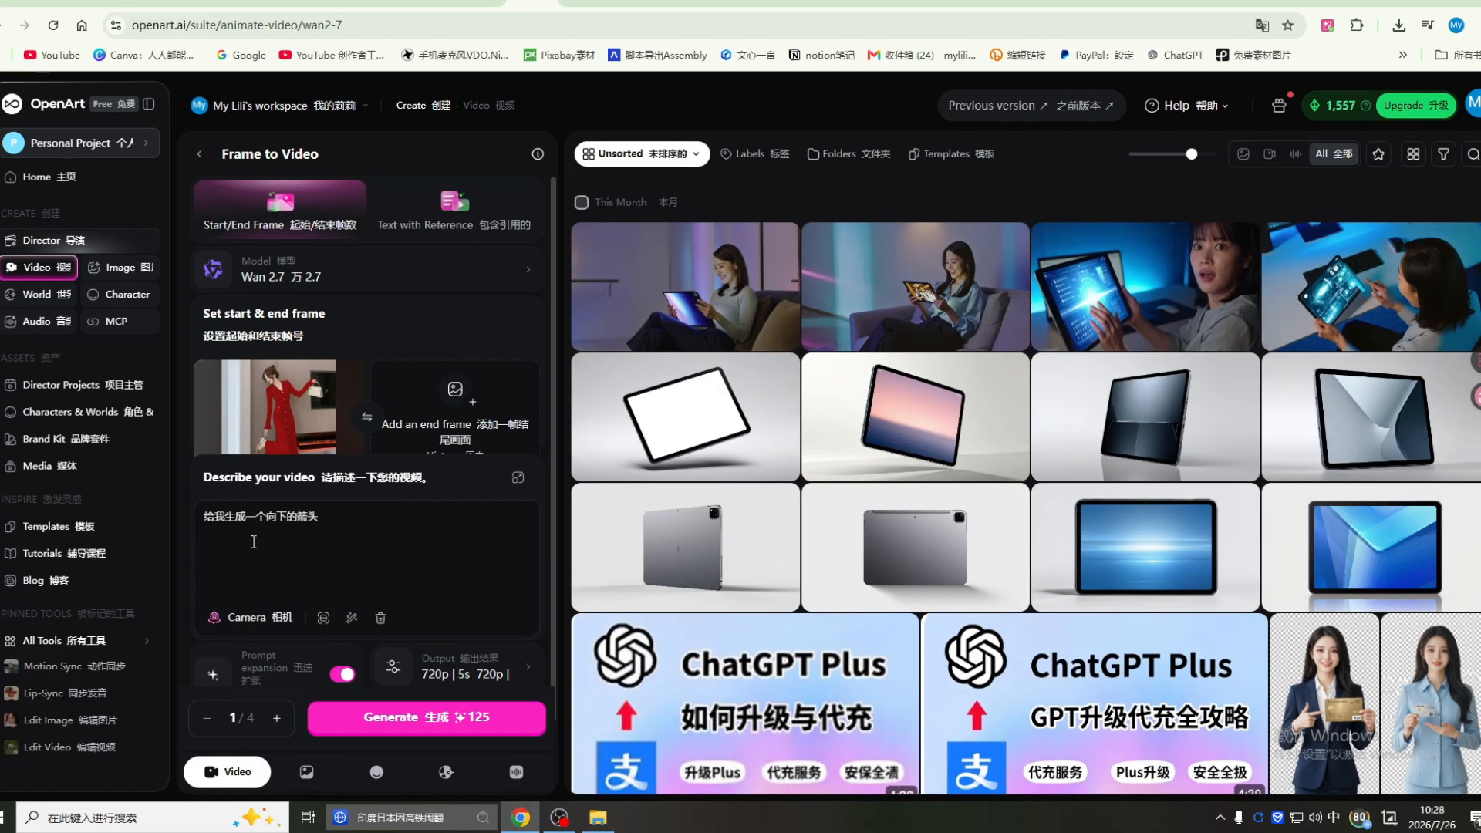
Step: Back in OpenArt, replace the video description with the copied red dress showcase prompt and select the Kling 2.6 model
drag(236, 512, 202, 515)
key(ctrl+v)
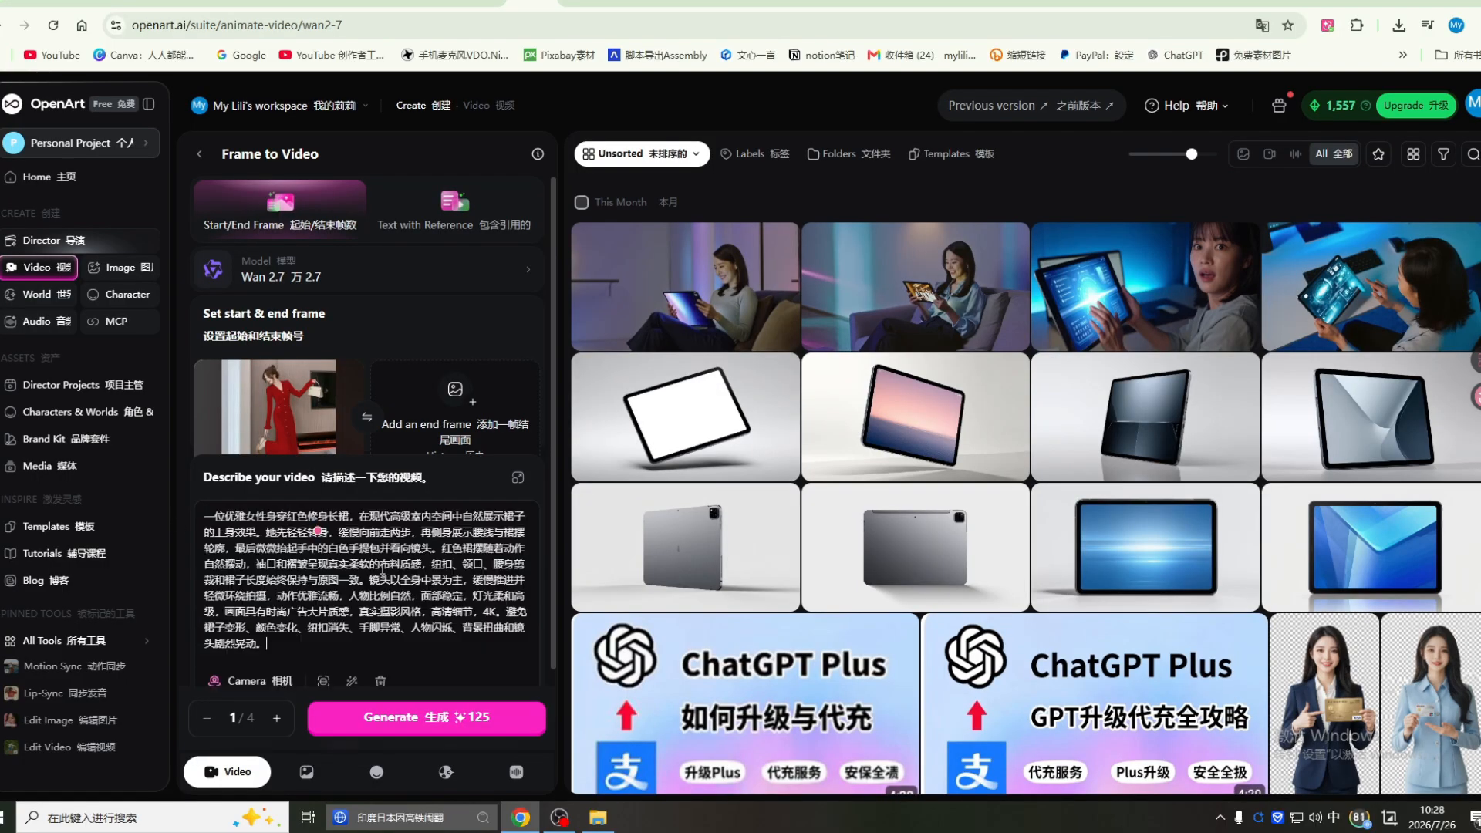
click(529, 276)
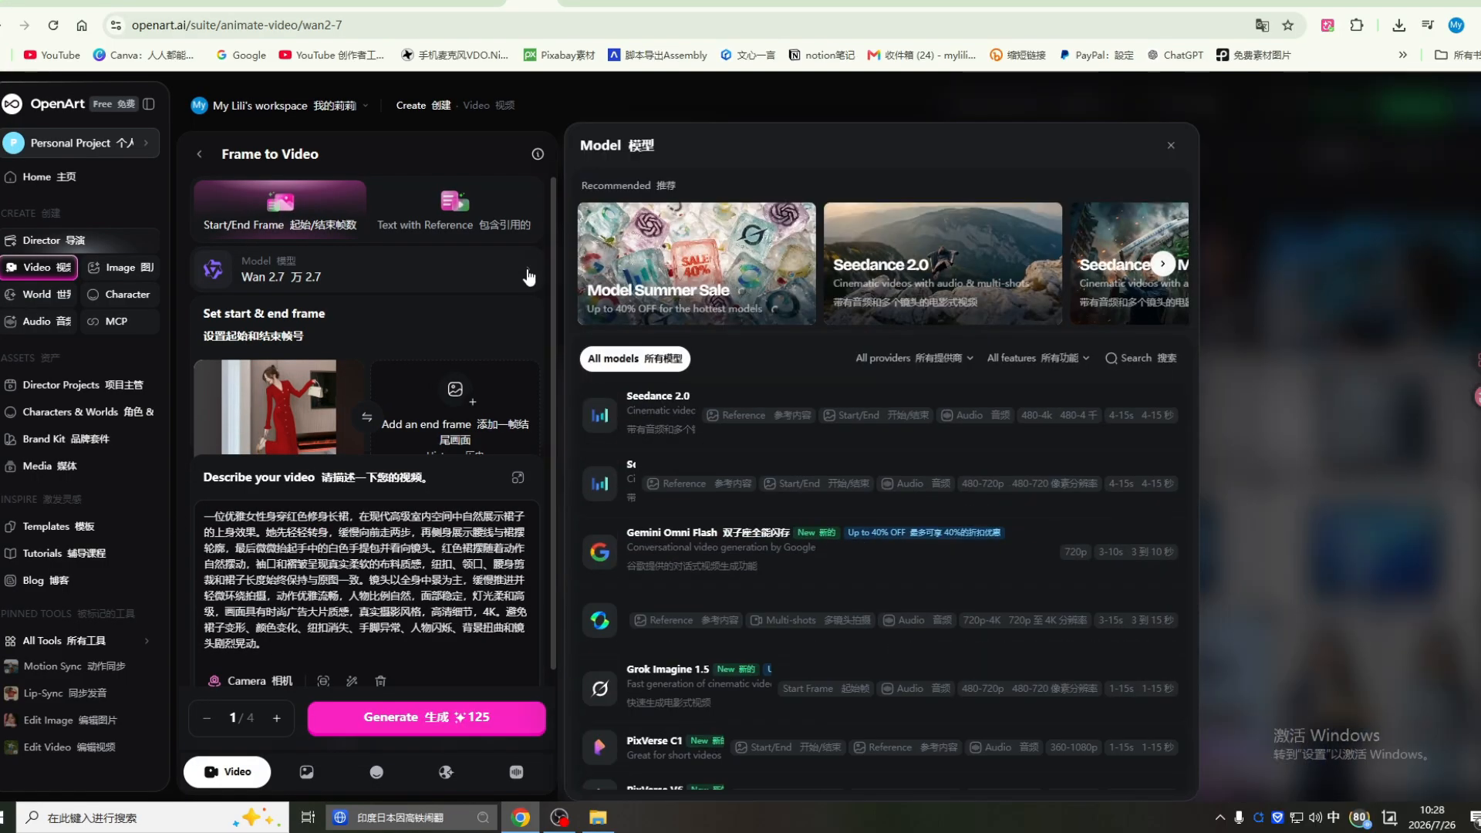
scroll(693, 544, down, 3)
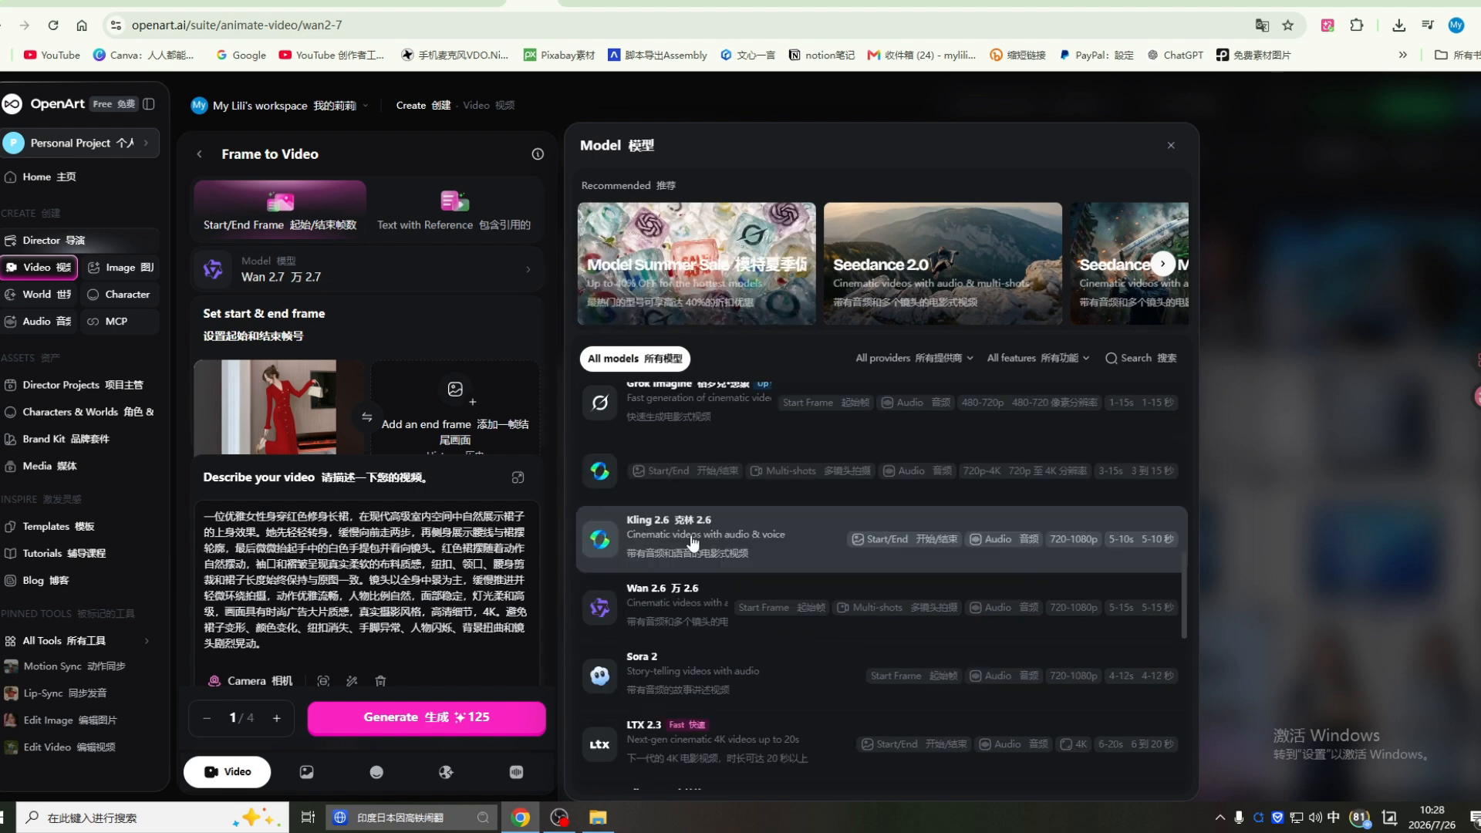
click(693, 544)
Step: Try the 10s output duration, and generate the video at 5s and 1080p
click(529, 662)
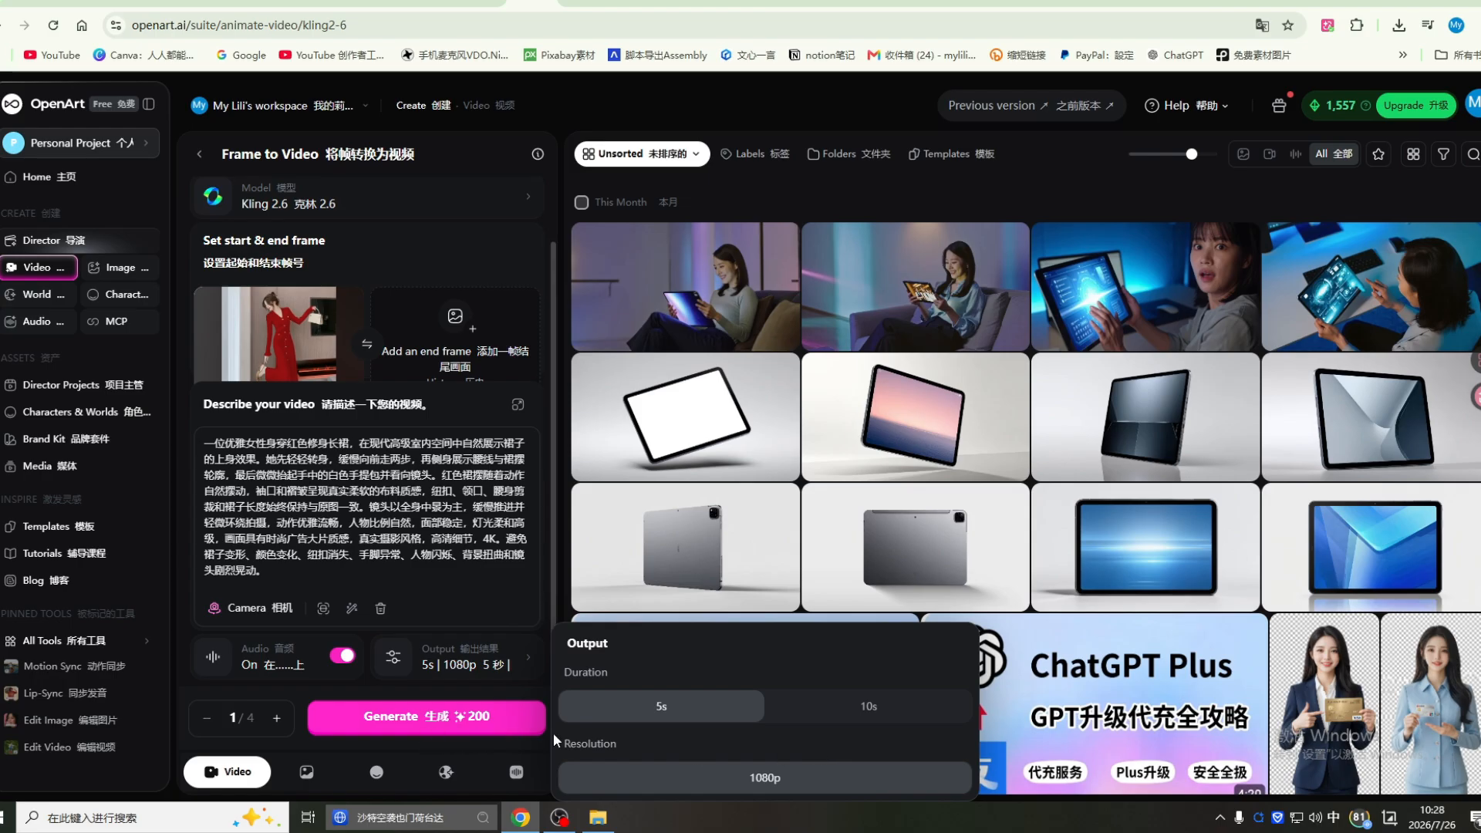
click(841, 717)
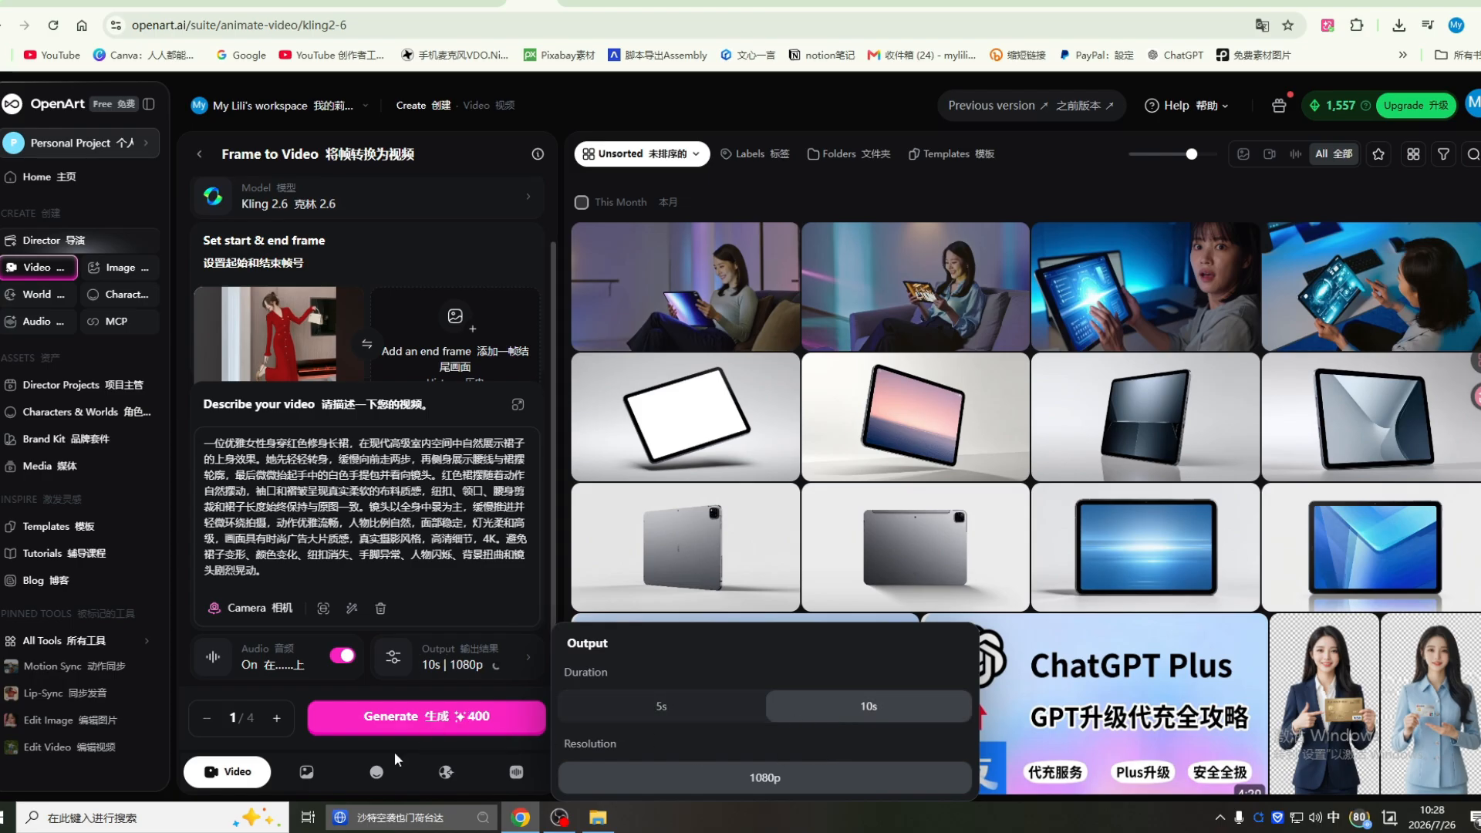
click(421, 716)
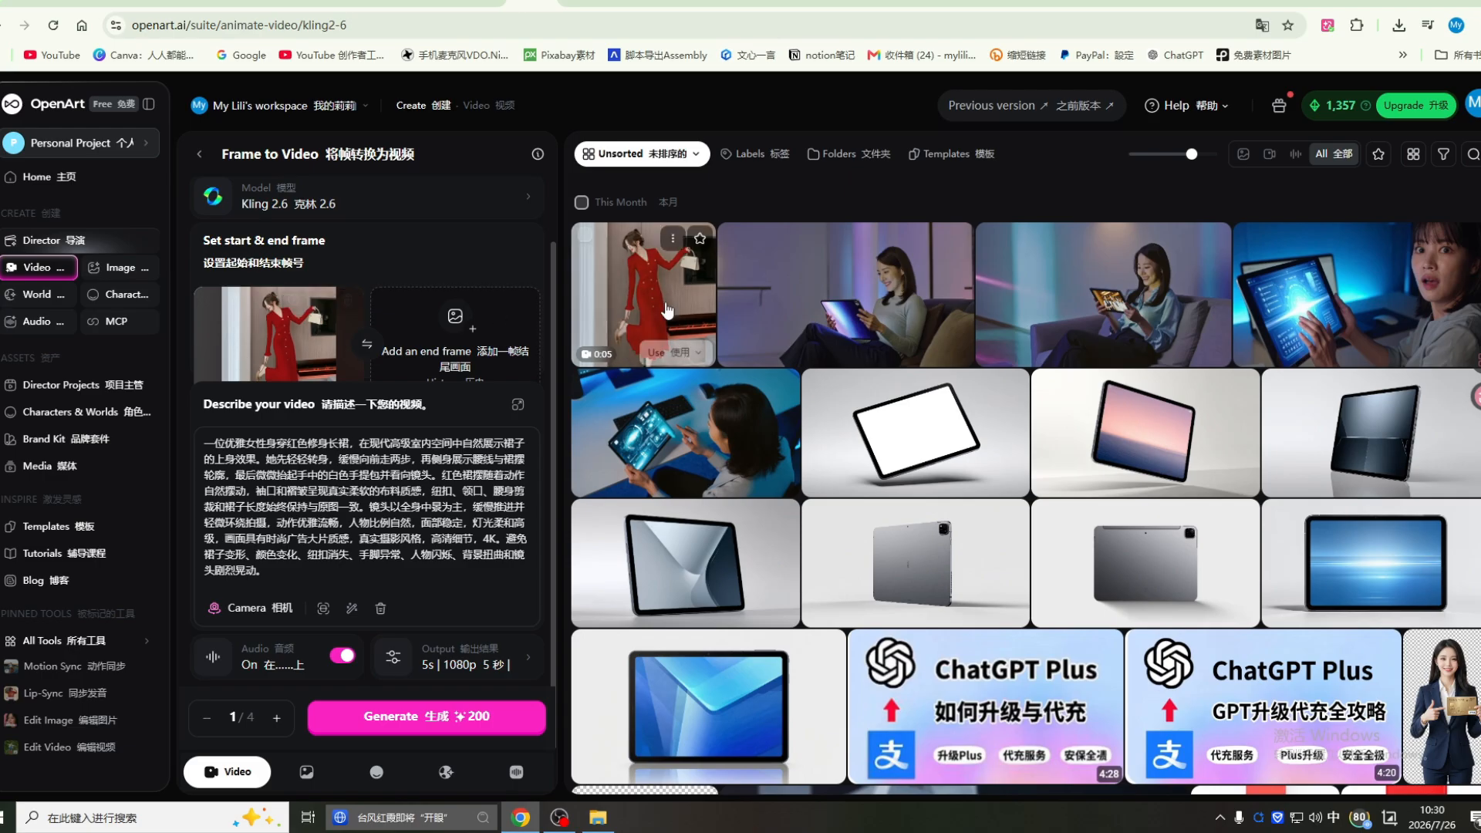
Step: Open the generated red dress video, watch it in full screen, and exit full screen
click(651, 294)
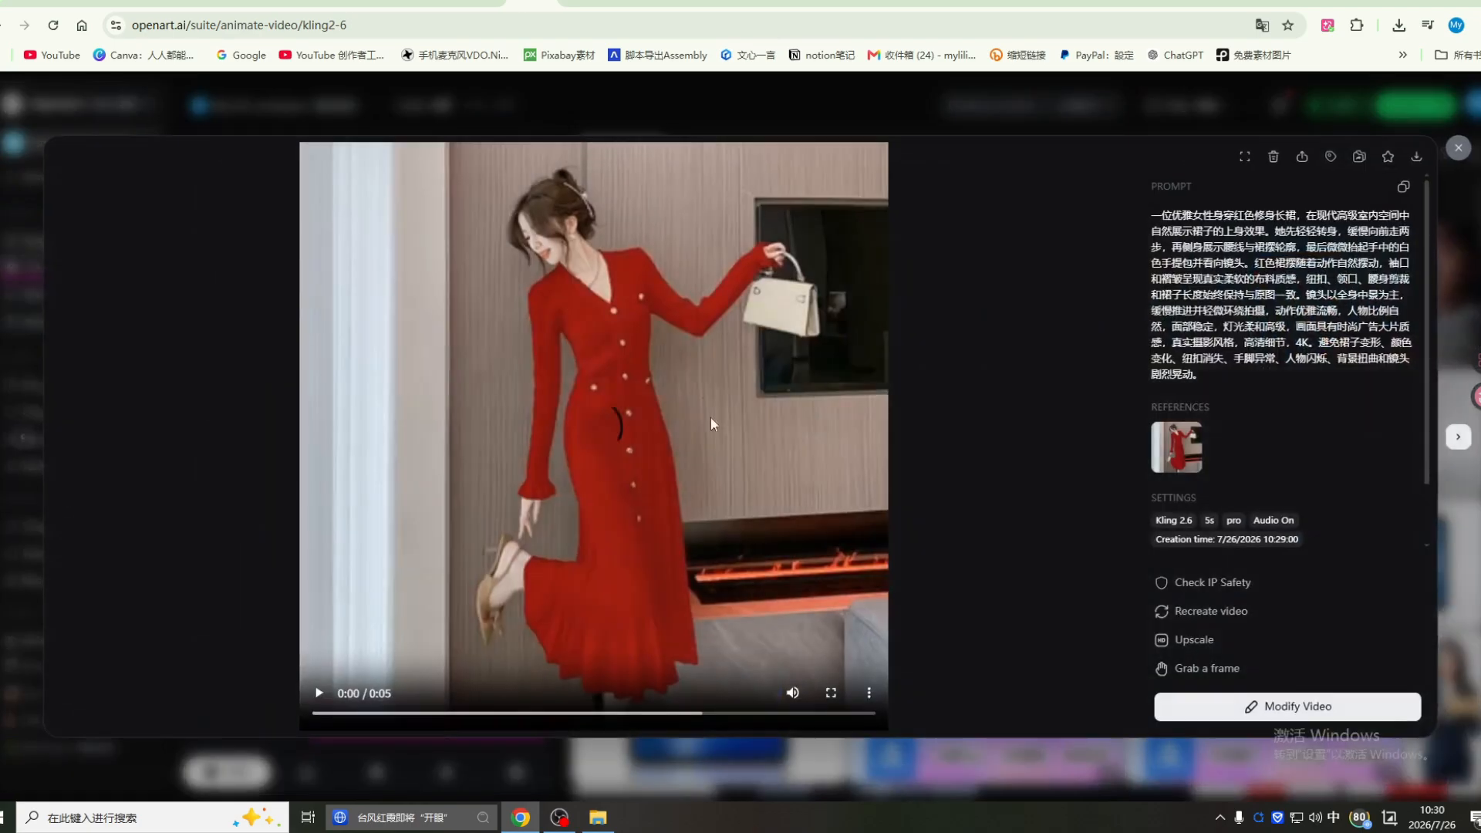
click(830, 694)
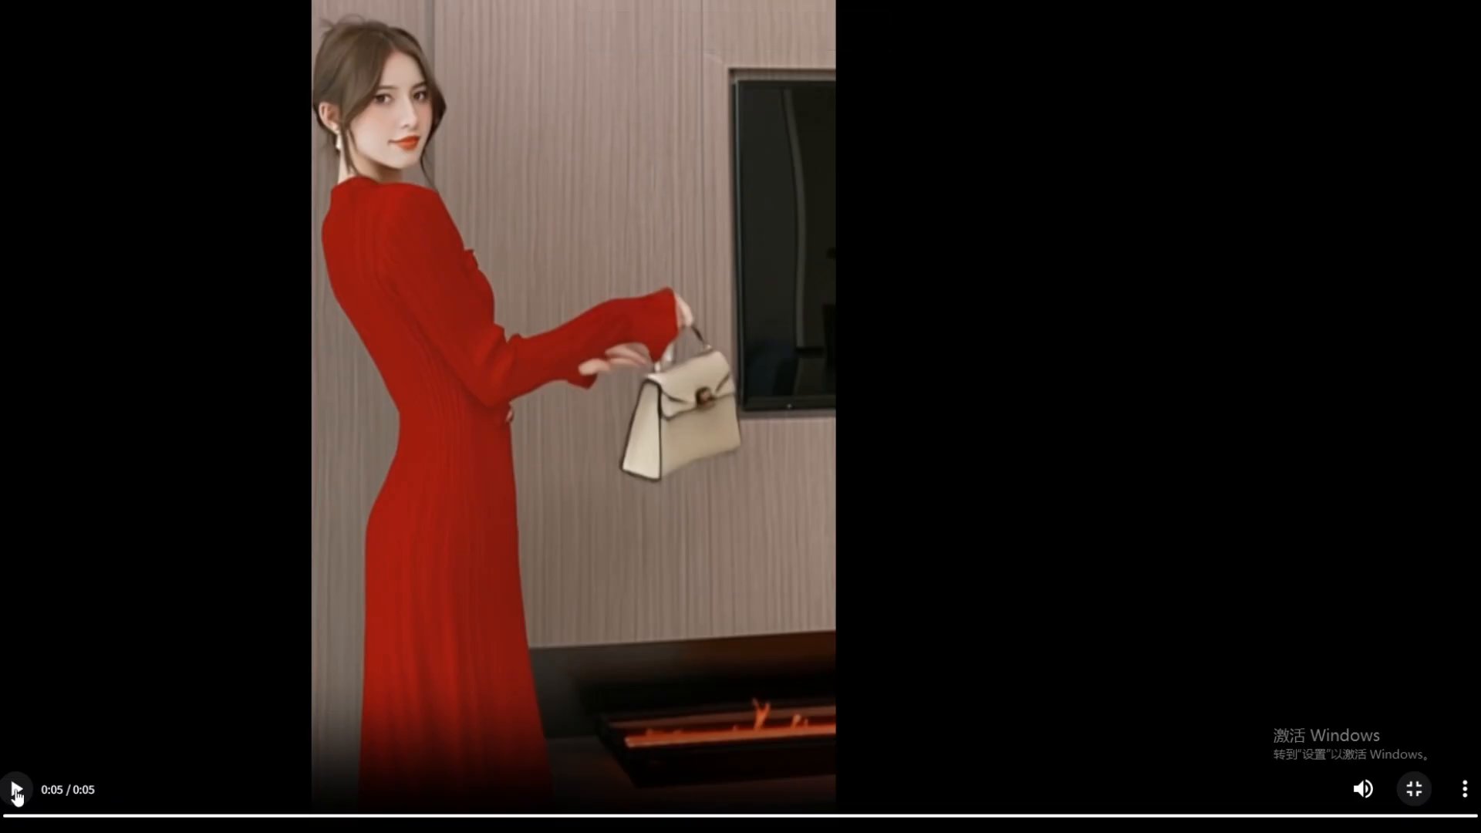
click(17, 792)
click(17, 791)
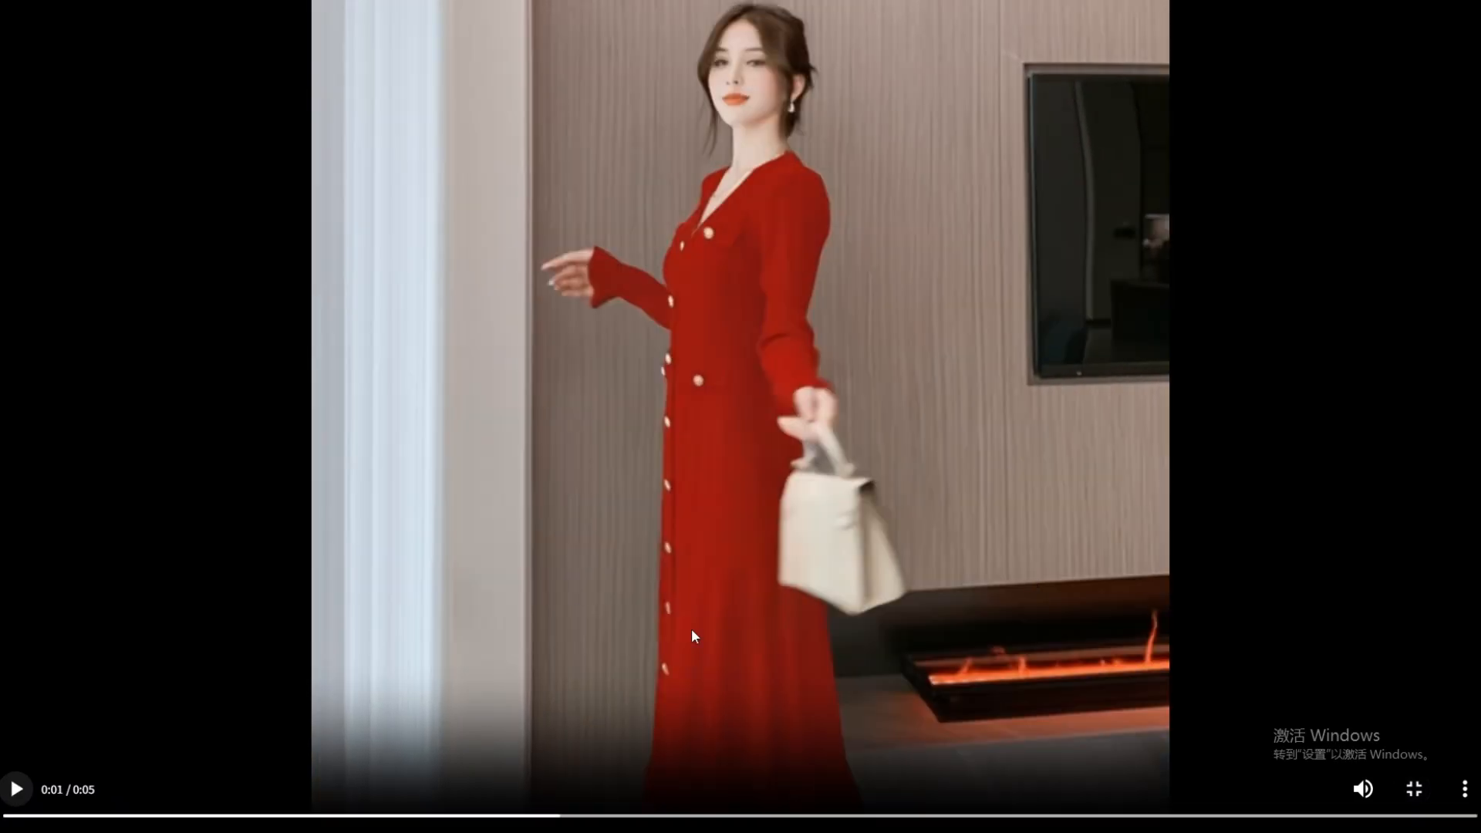
click(1415, 799)
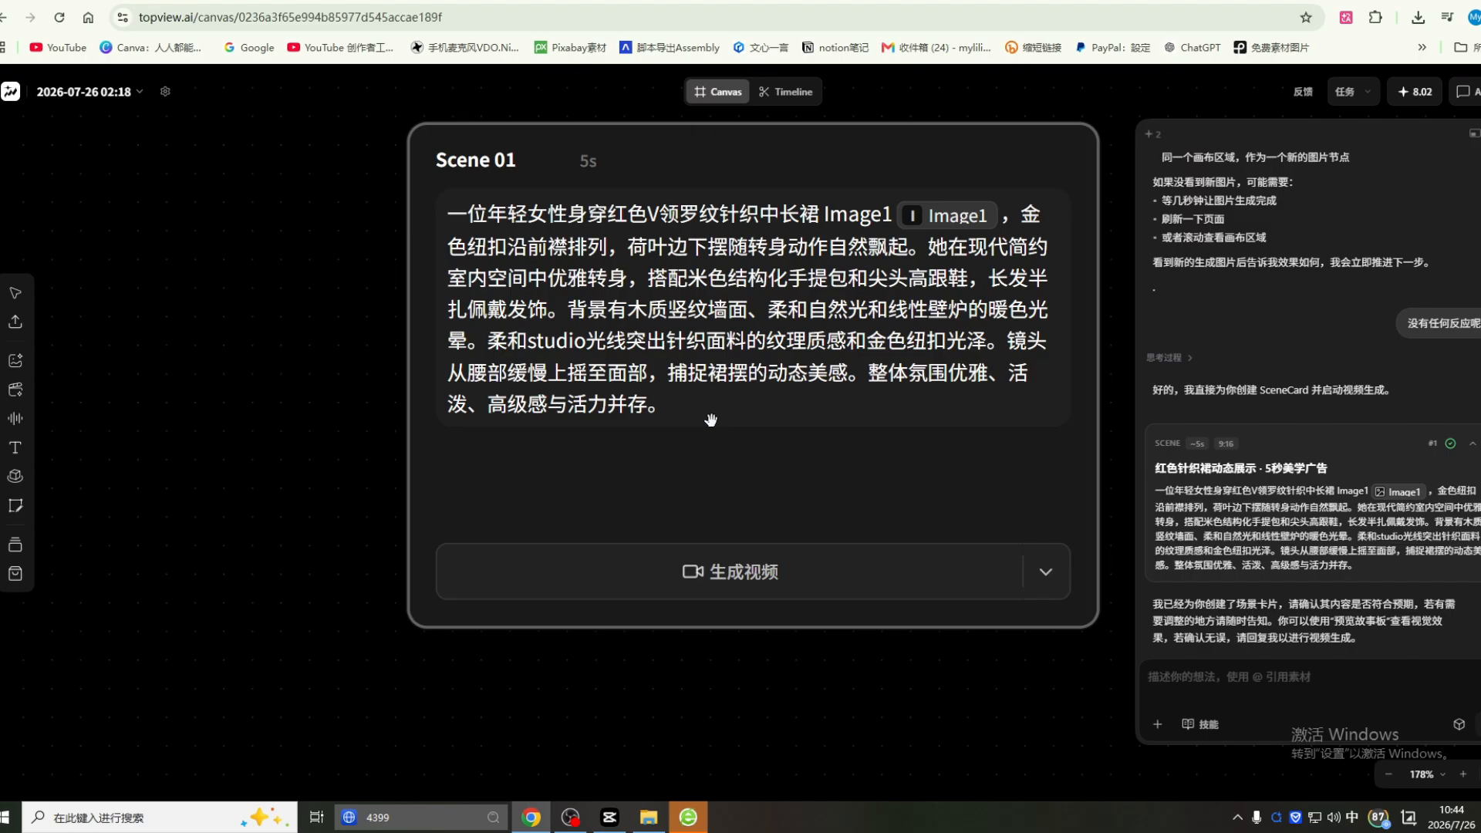
Step: In Topview's canvas, set Scene 01's aspect ratio to 16:9 and try to generate its 5s, 720p video with Seedance 2.0
click(734, 578)
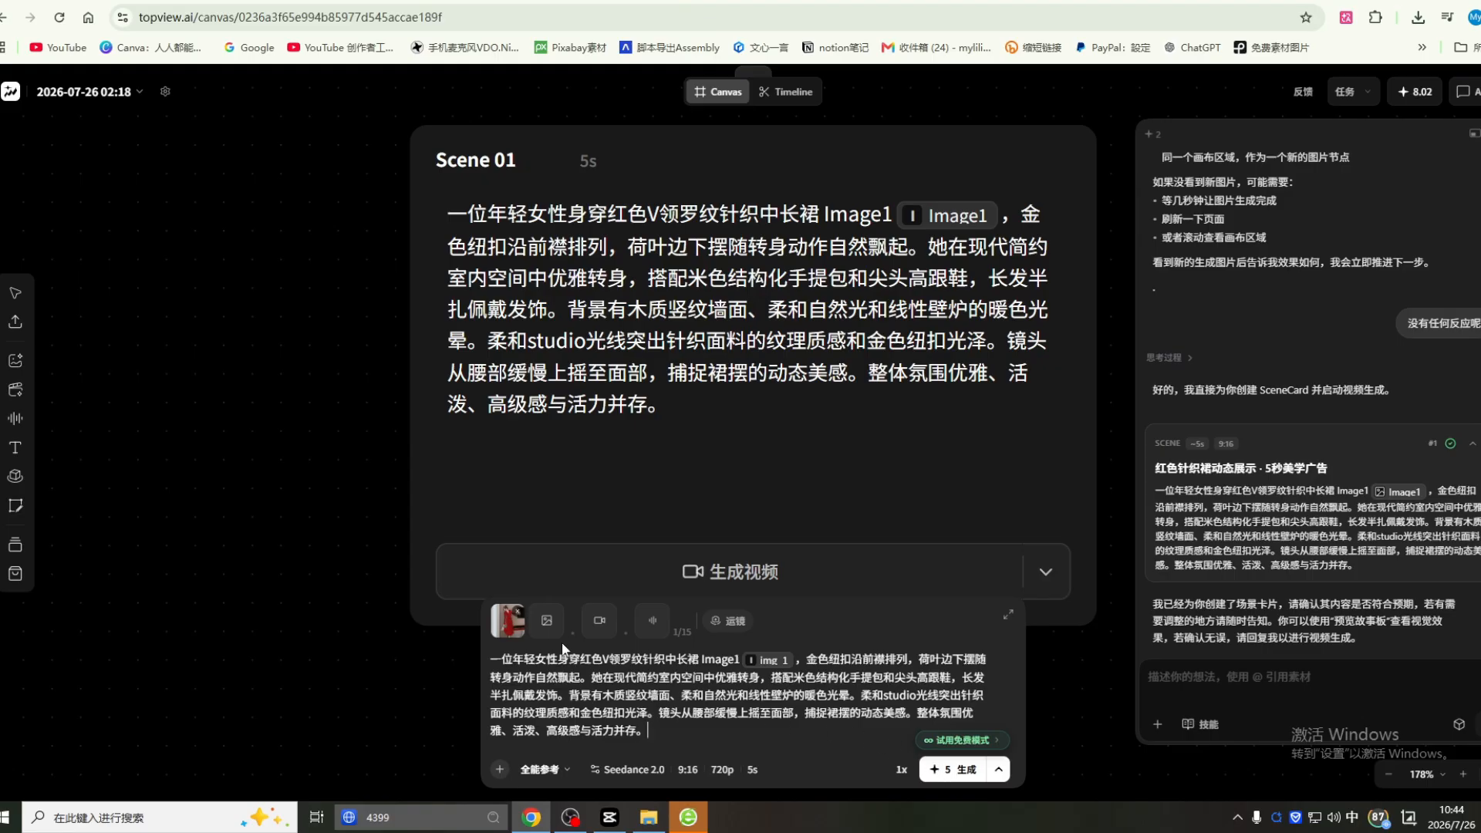
click(544, 770)
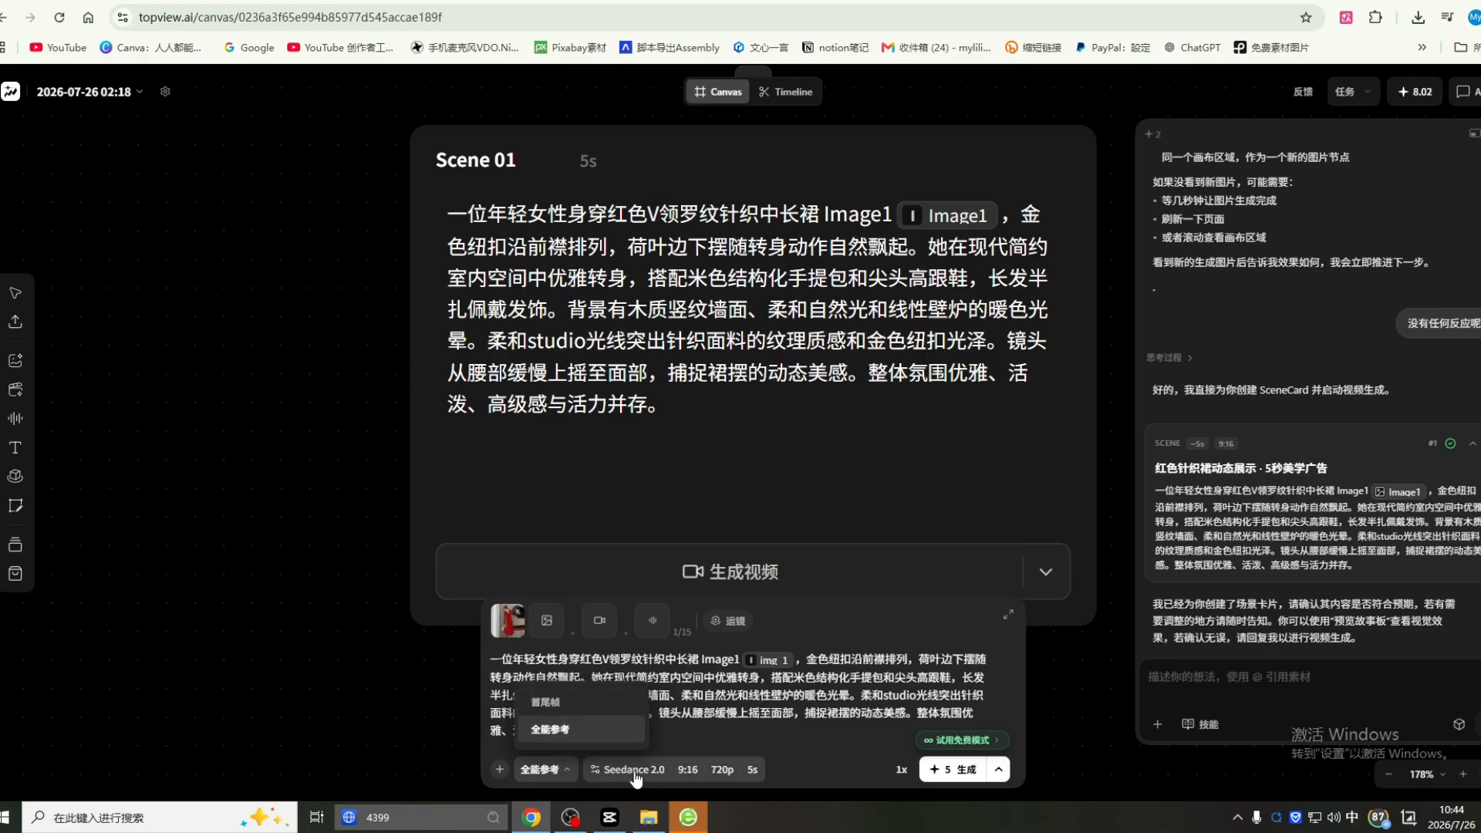
click(689, 771)
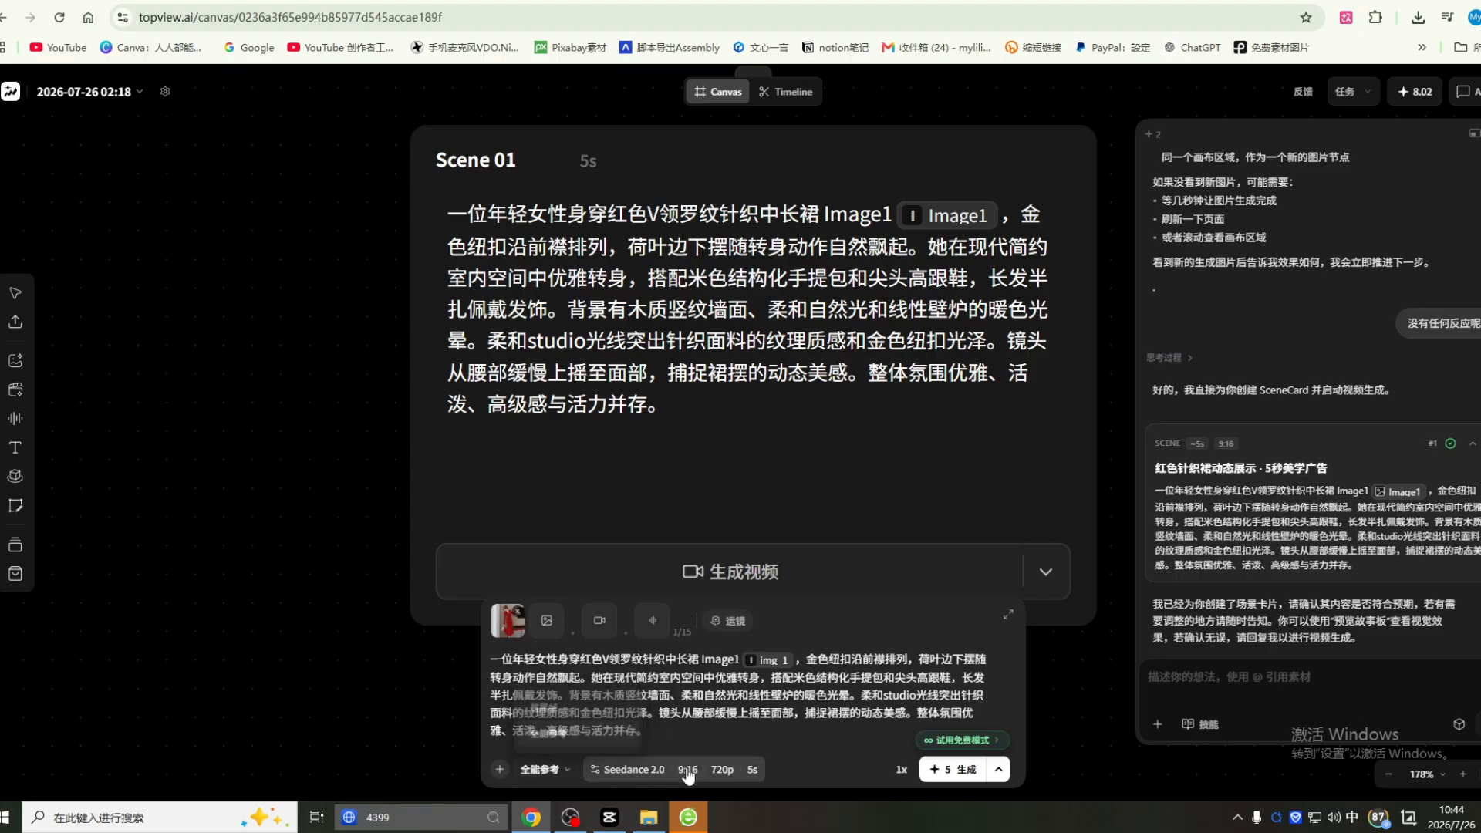
click(692, 768)
click(866, 723)
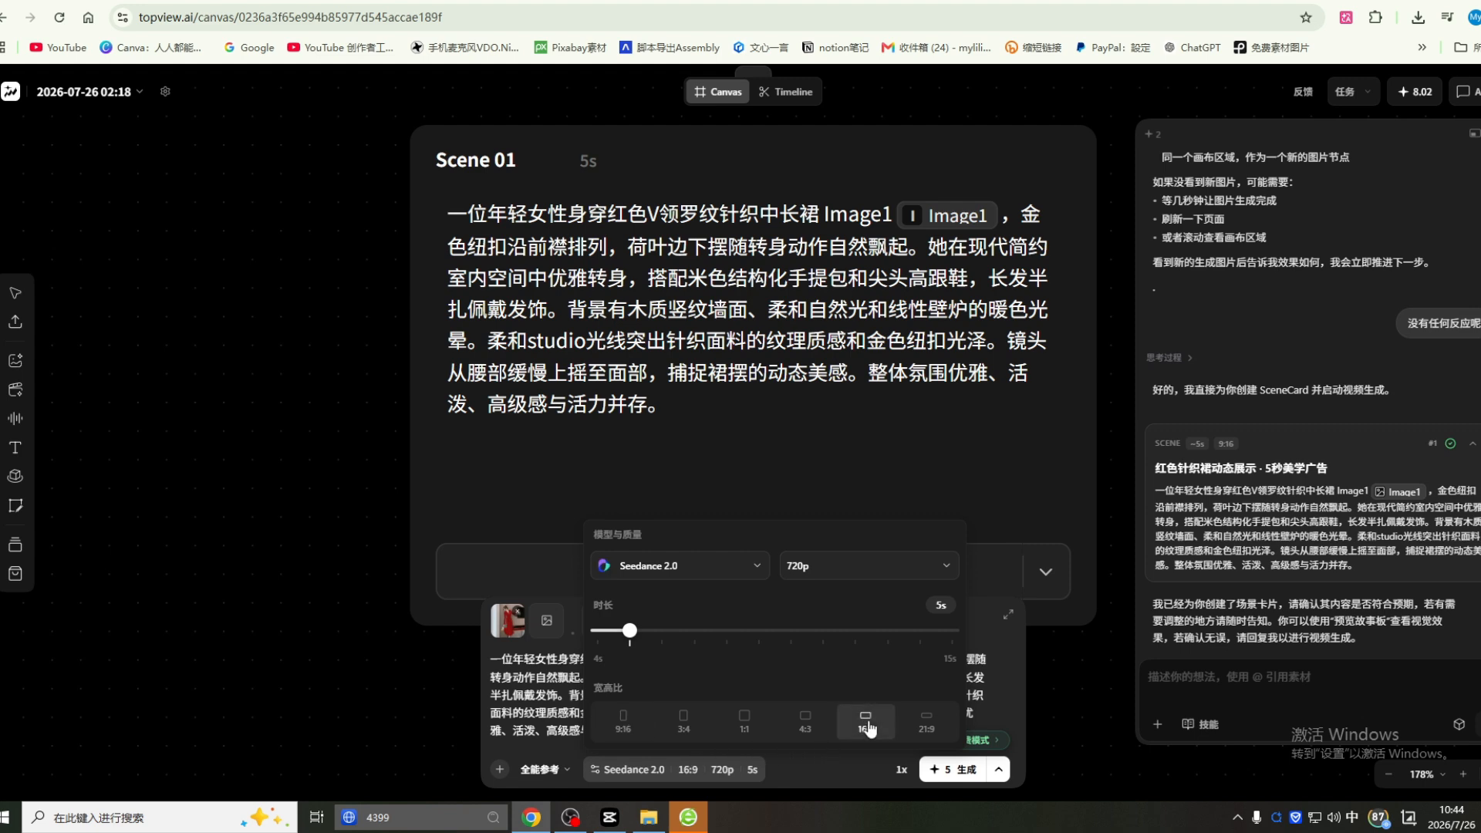
click(962, 772)
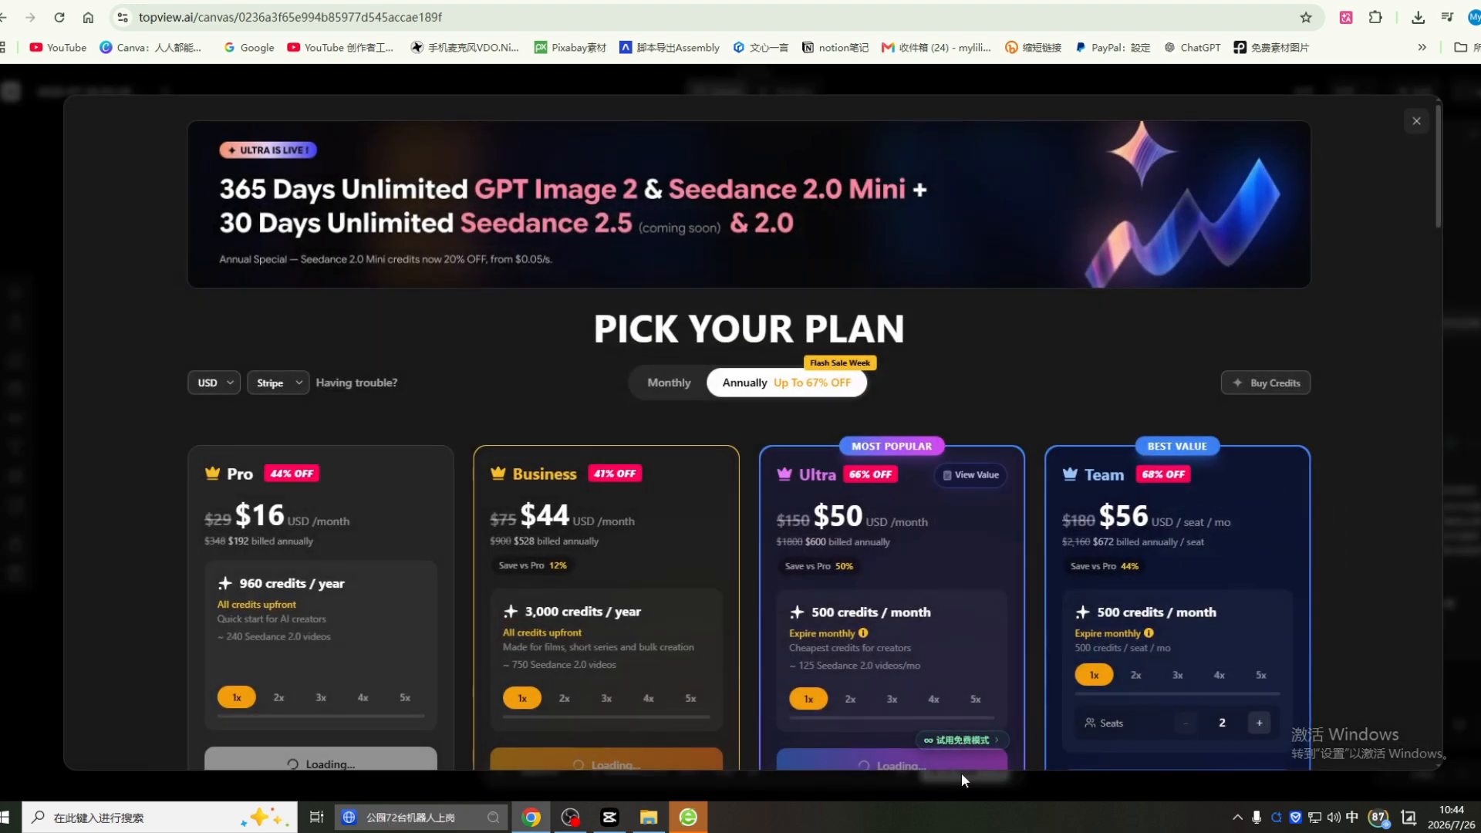
Step: Select the credit mode (积分模式) for Scene 01 and generate its 5s, 720p video with Seedance 2.0
click(961, 771)
click(988, 622)
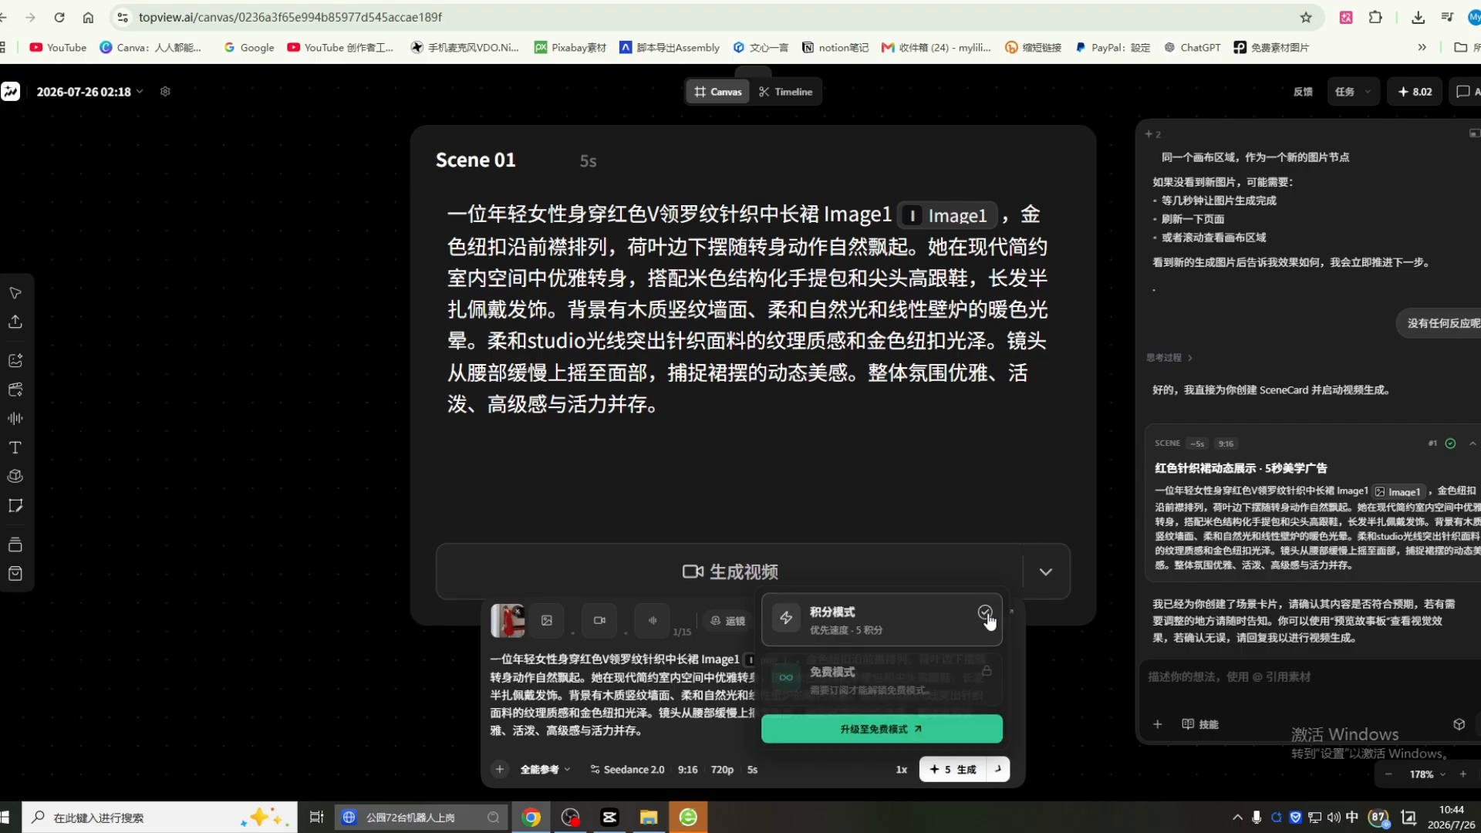
click(956, 770)
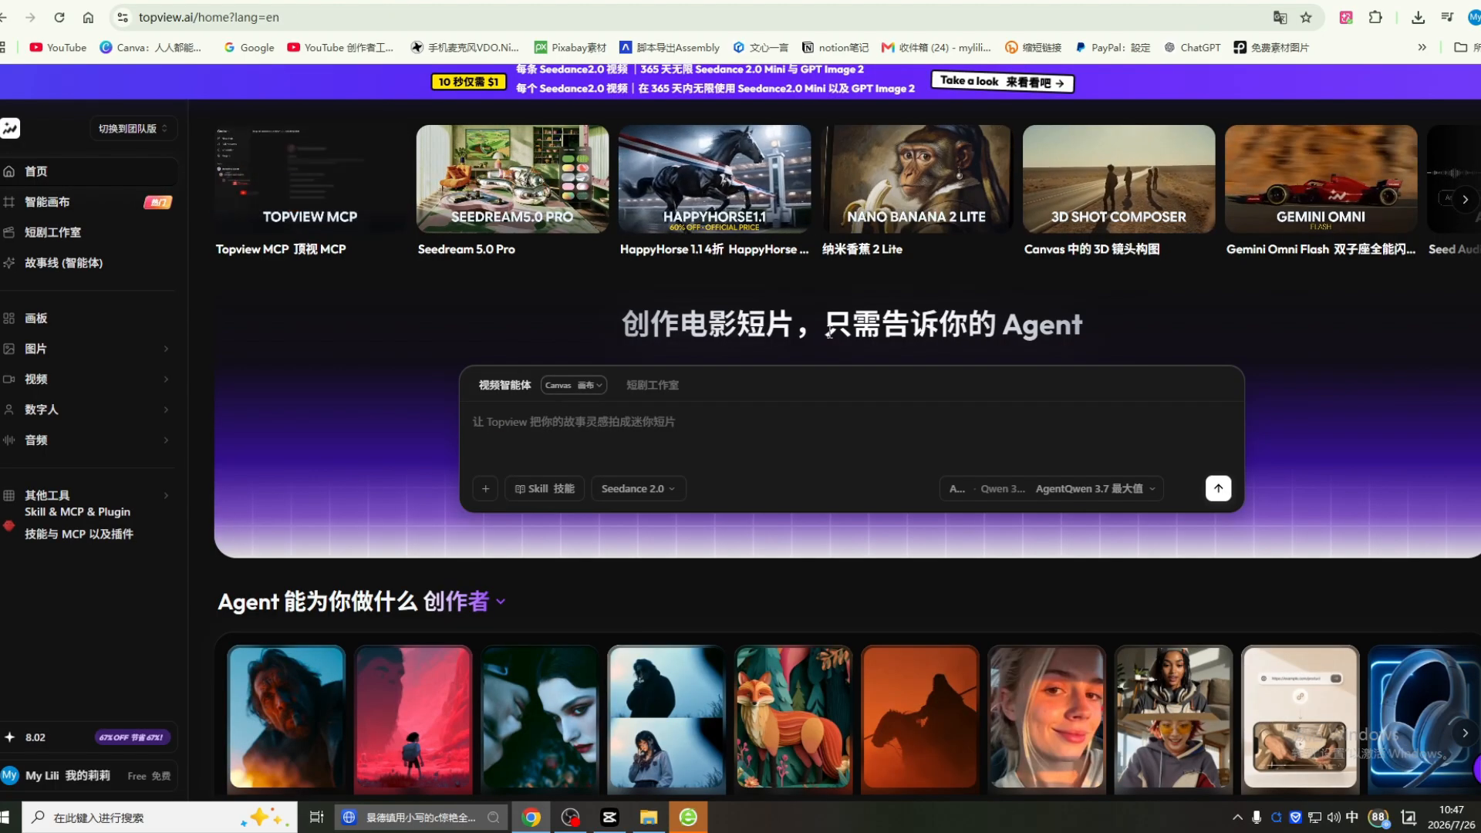
Step: Return to Topview's home page, review the annual subscription plans from the account details, and close the plan overview
scroll(829, 338, down, 2)
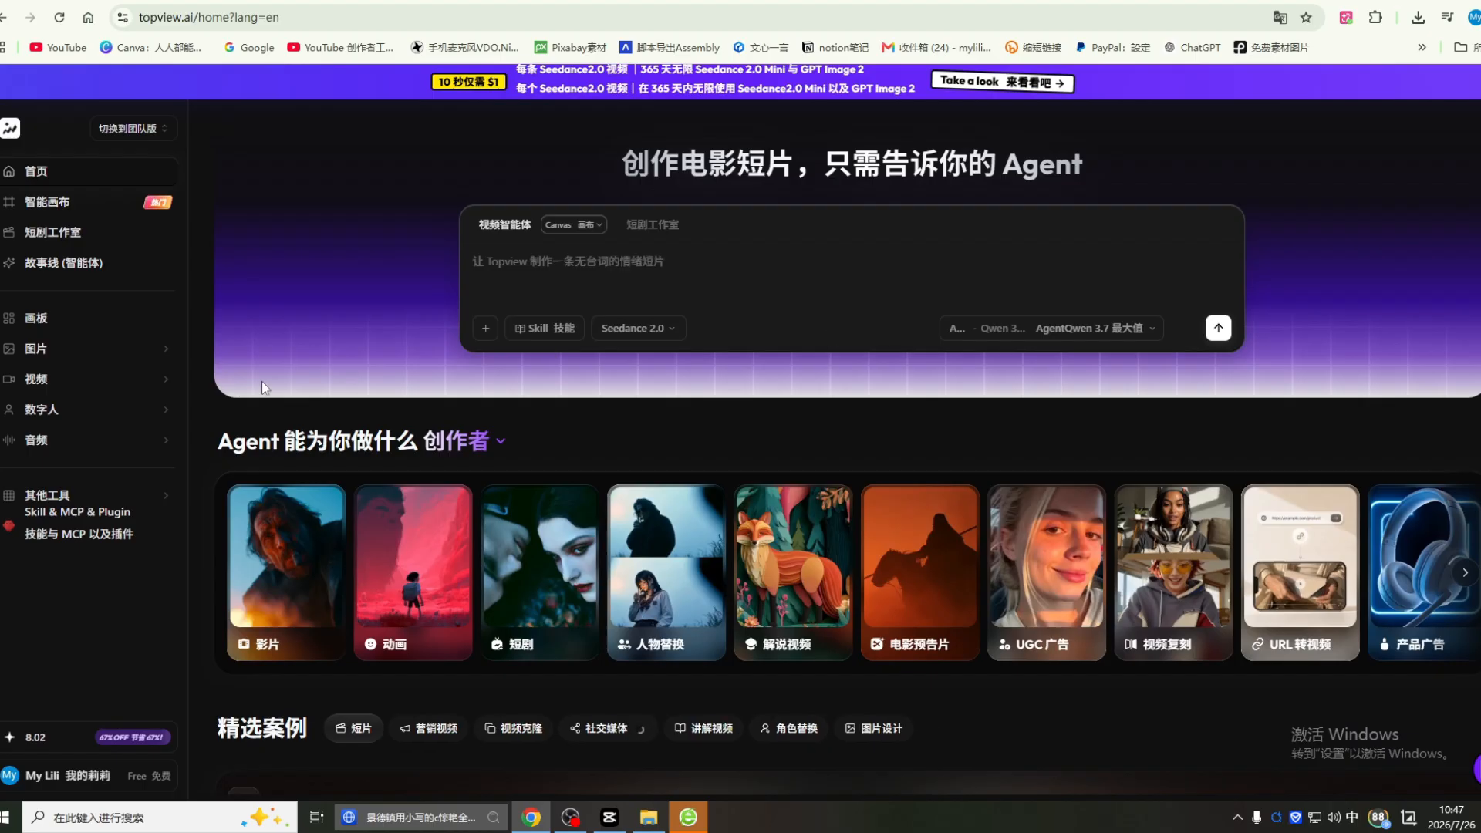
click(62, 775)
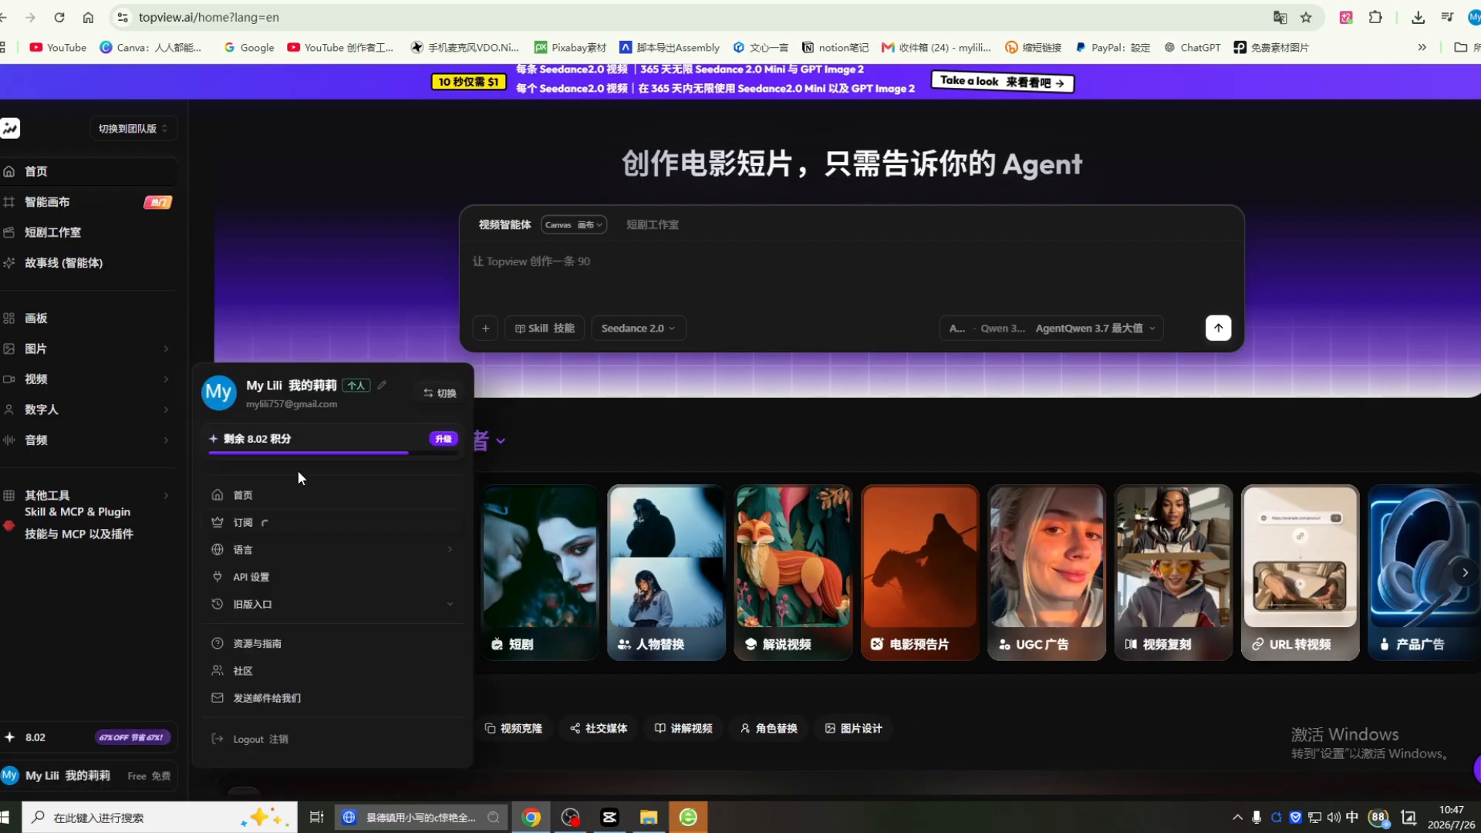
click(444, 441)
scroll(975, 512, down, 3)
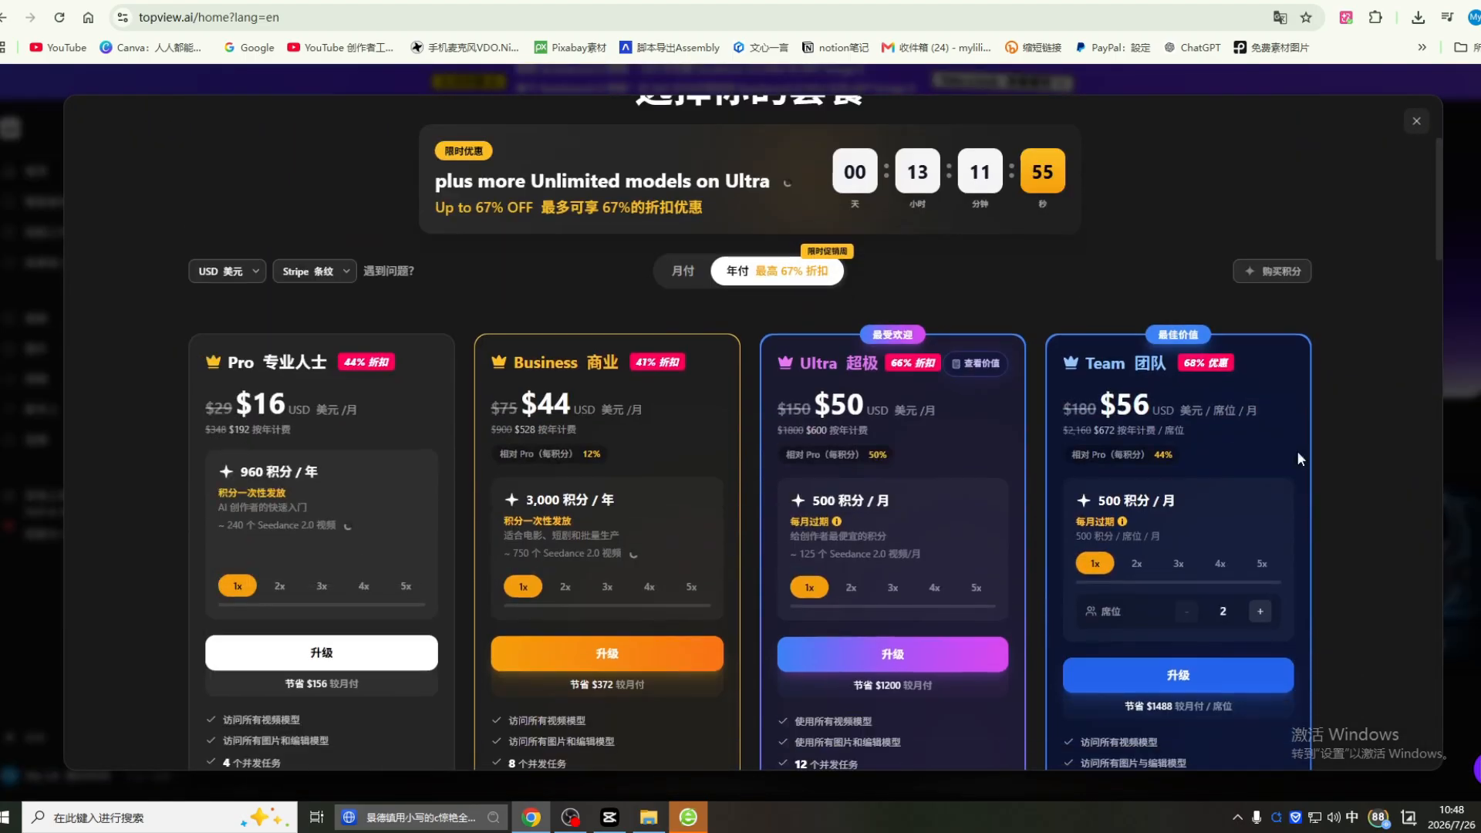
click(1416, 123)
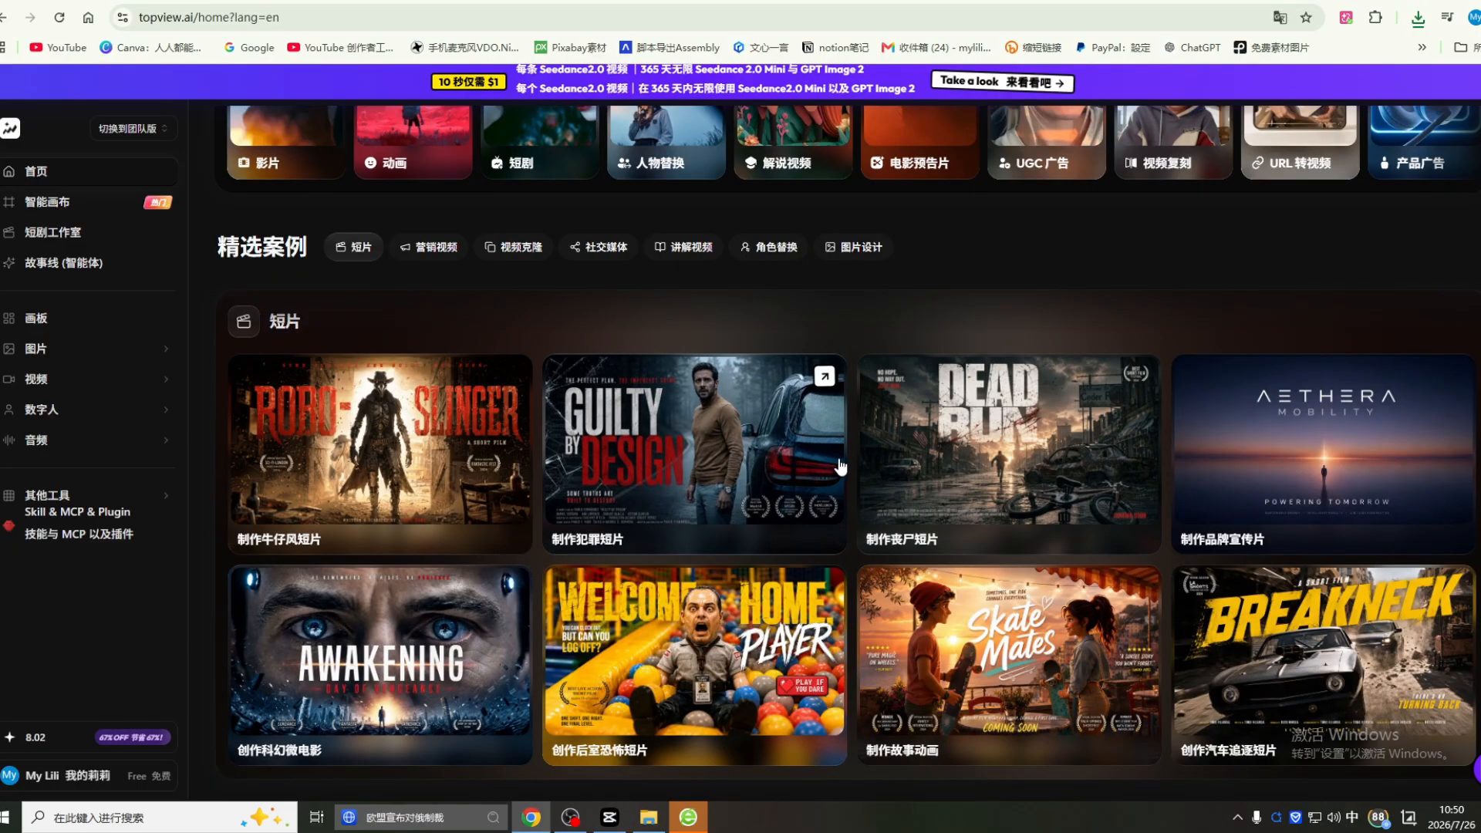
Step: Browse the short film examples in the featured cases (精选案例), previewing the story animation, down to the marketing videos
scroll(840, 466, down, 1)
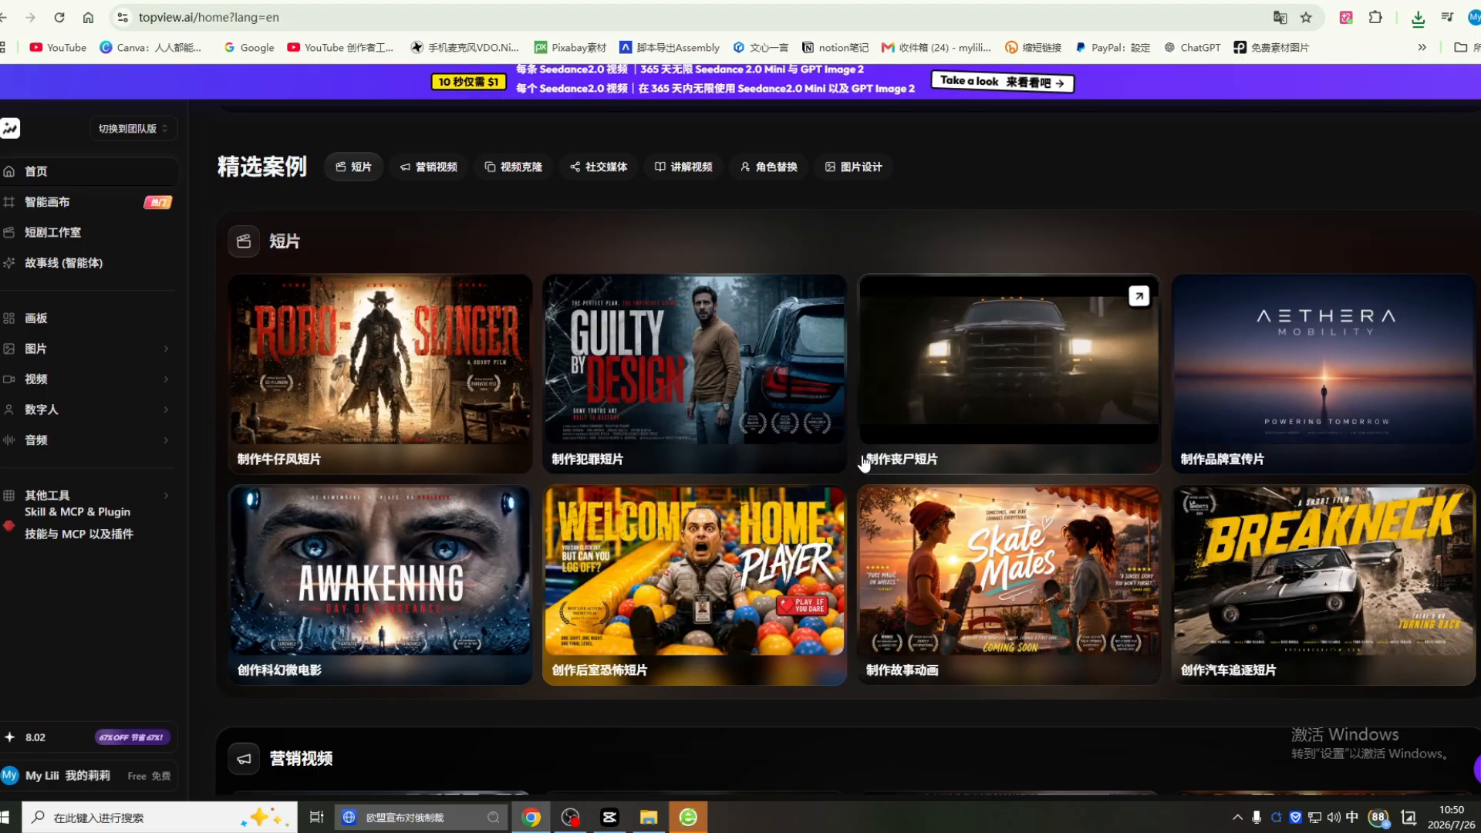
scroll(865, 463, down, 1)
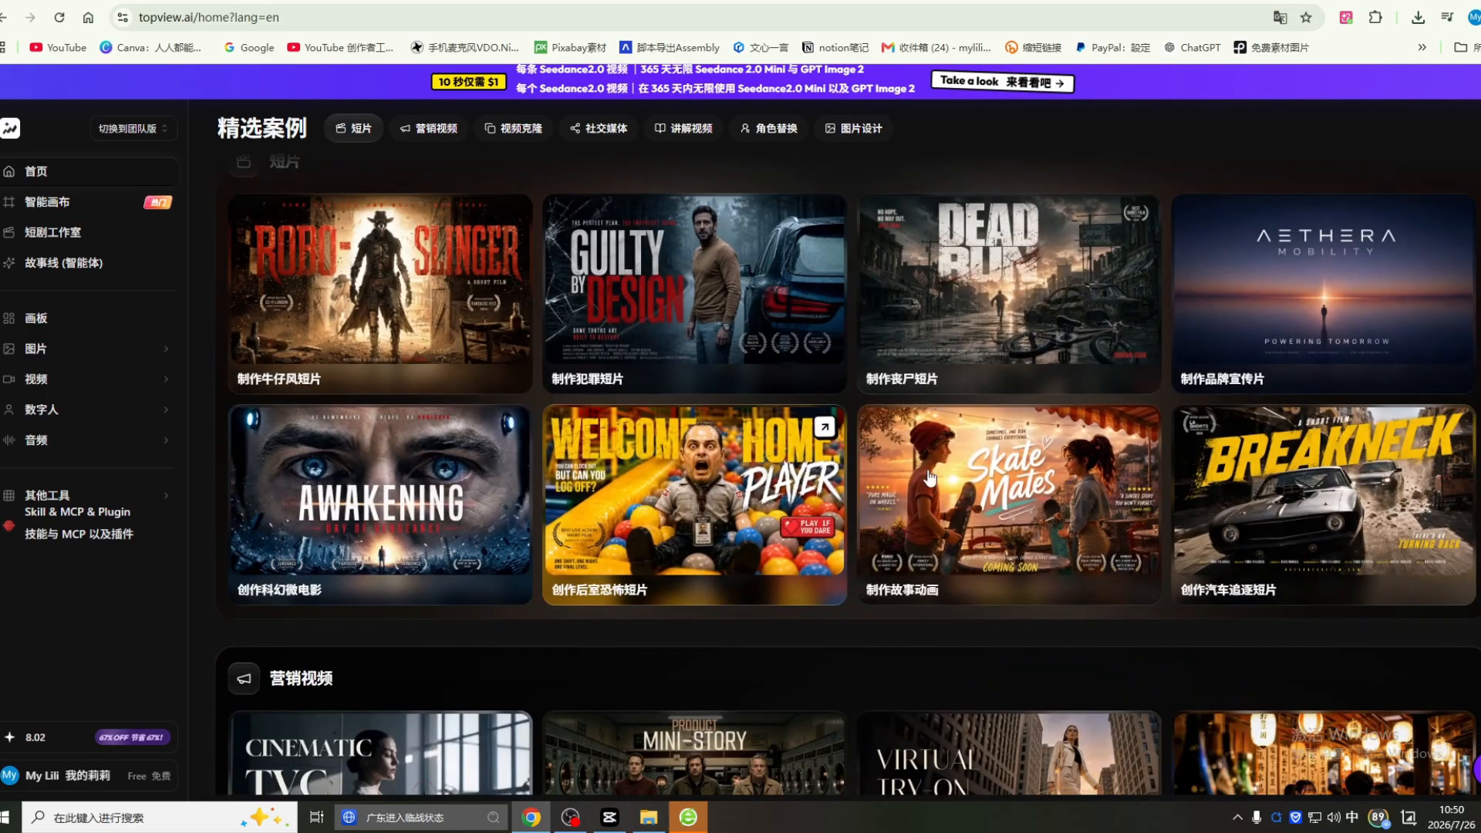
mouse_move(930, 479)
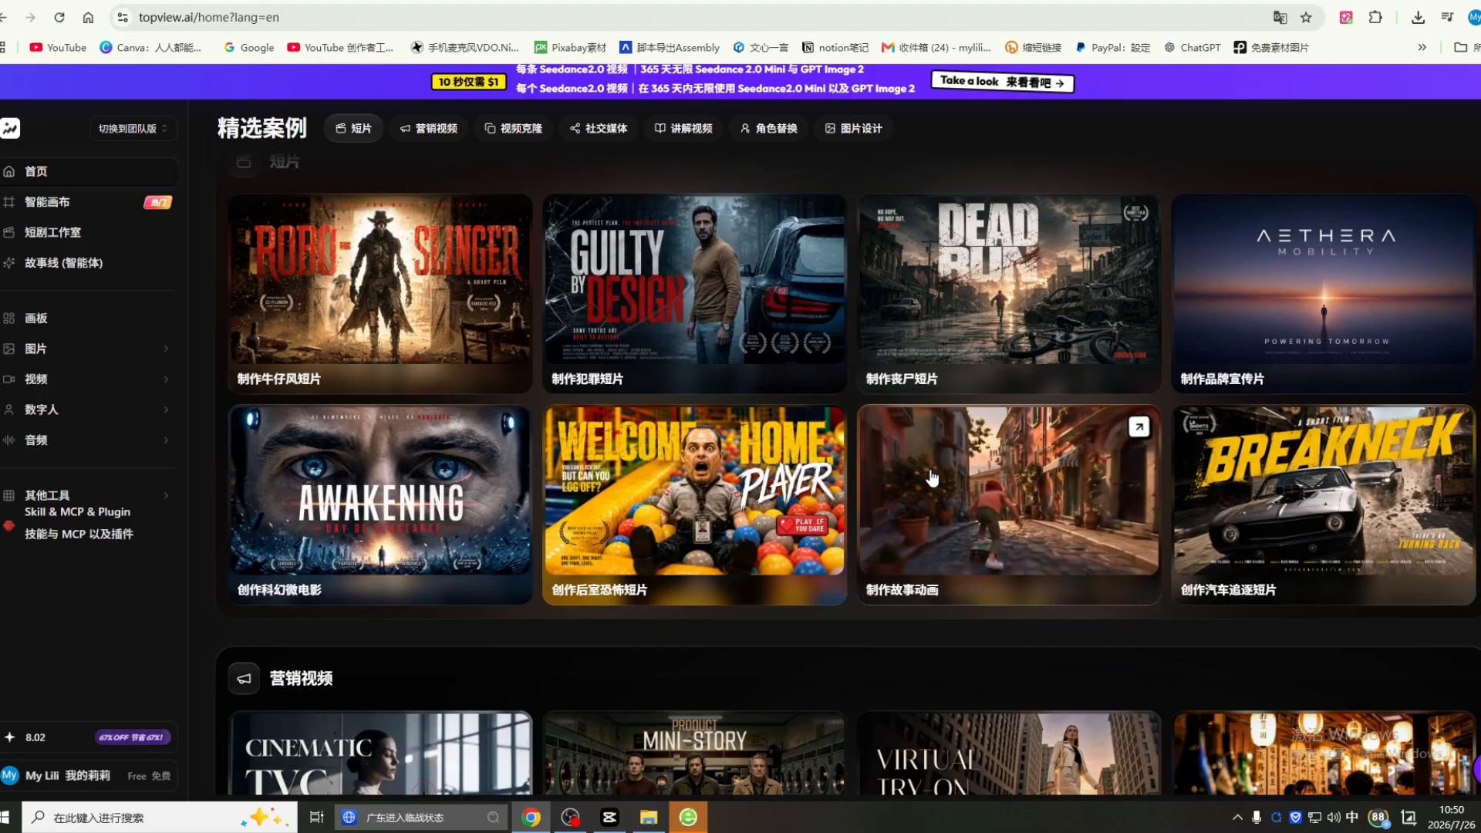
scroll(930, 479, down, 1)
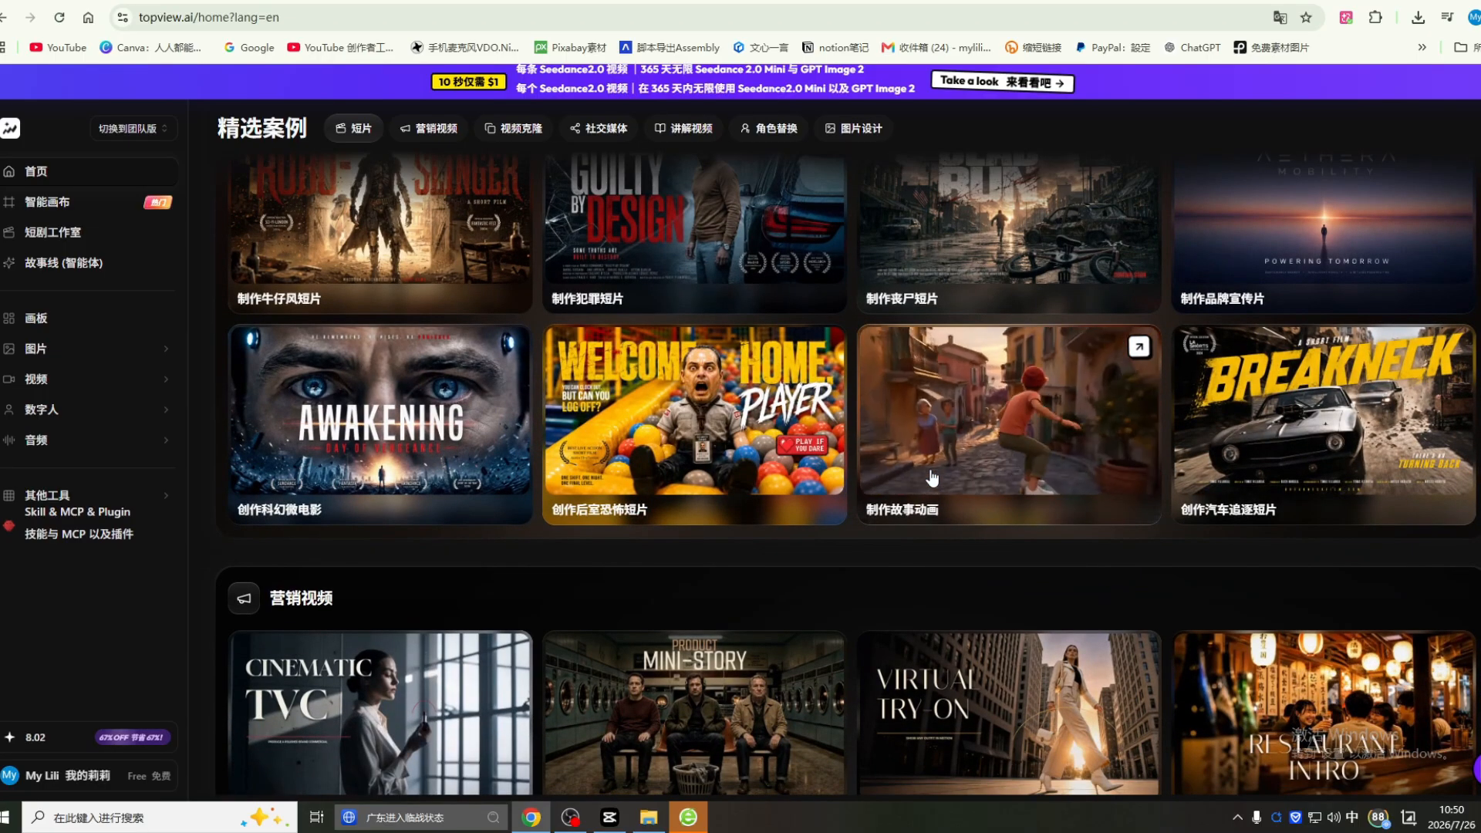
scroll(933, 479, down, 1)
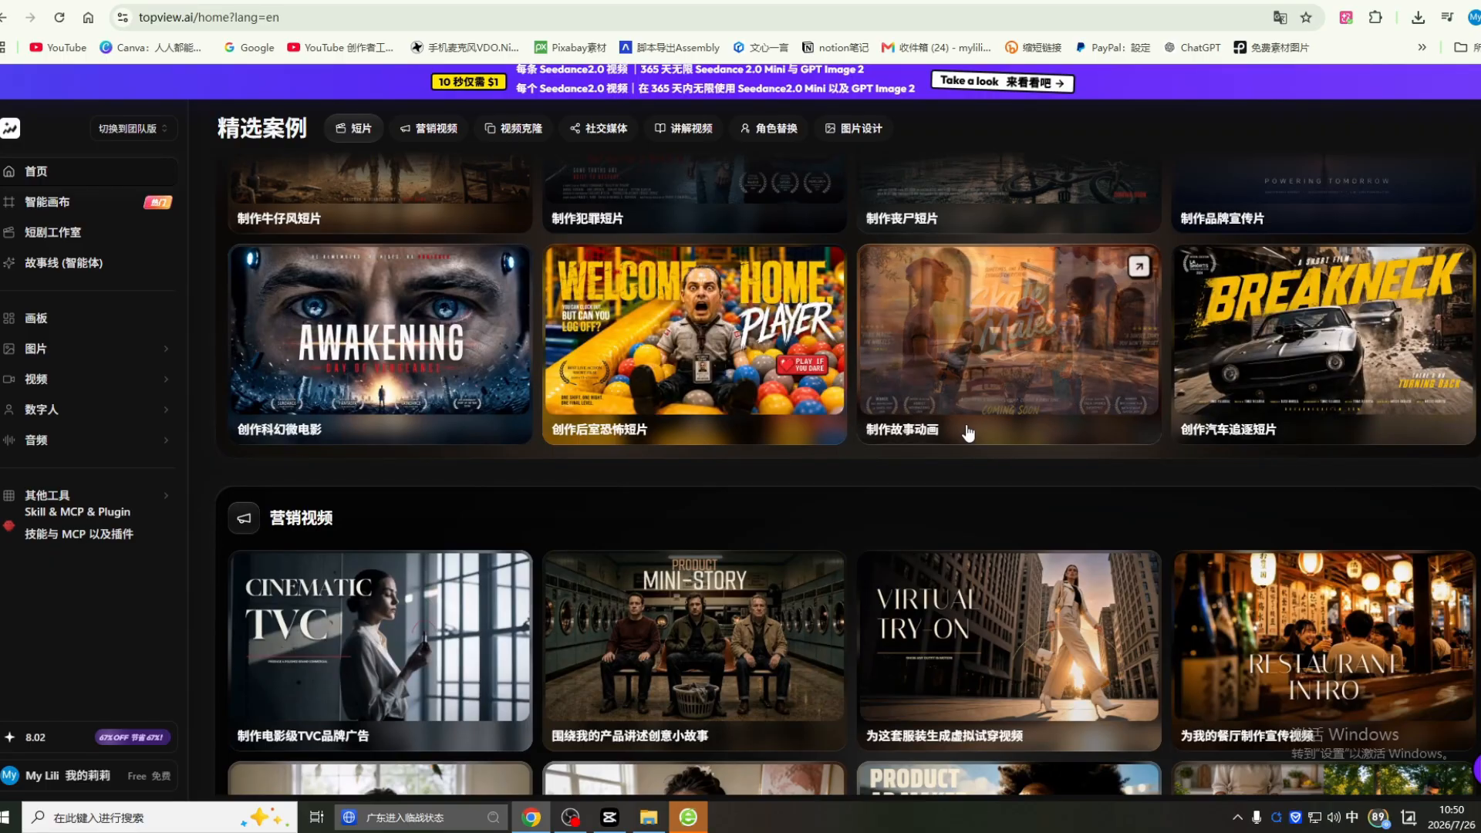
scroll(972, 436, down, 2)
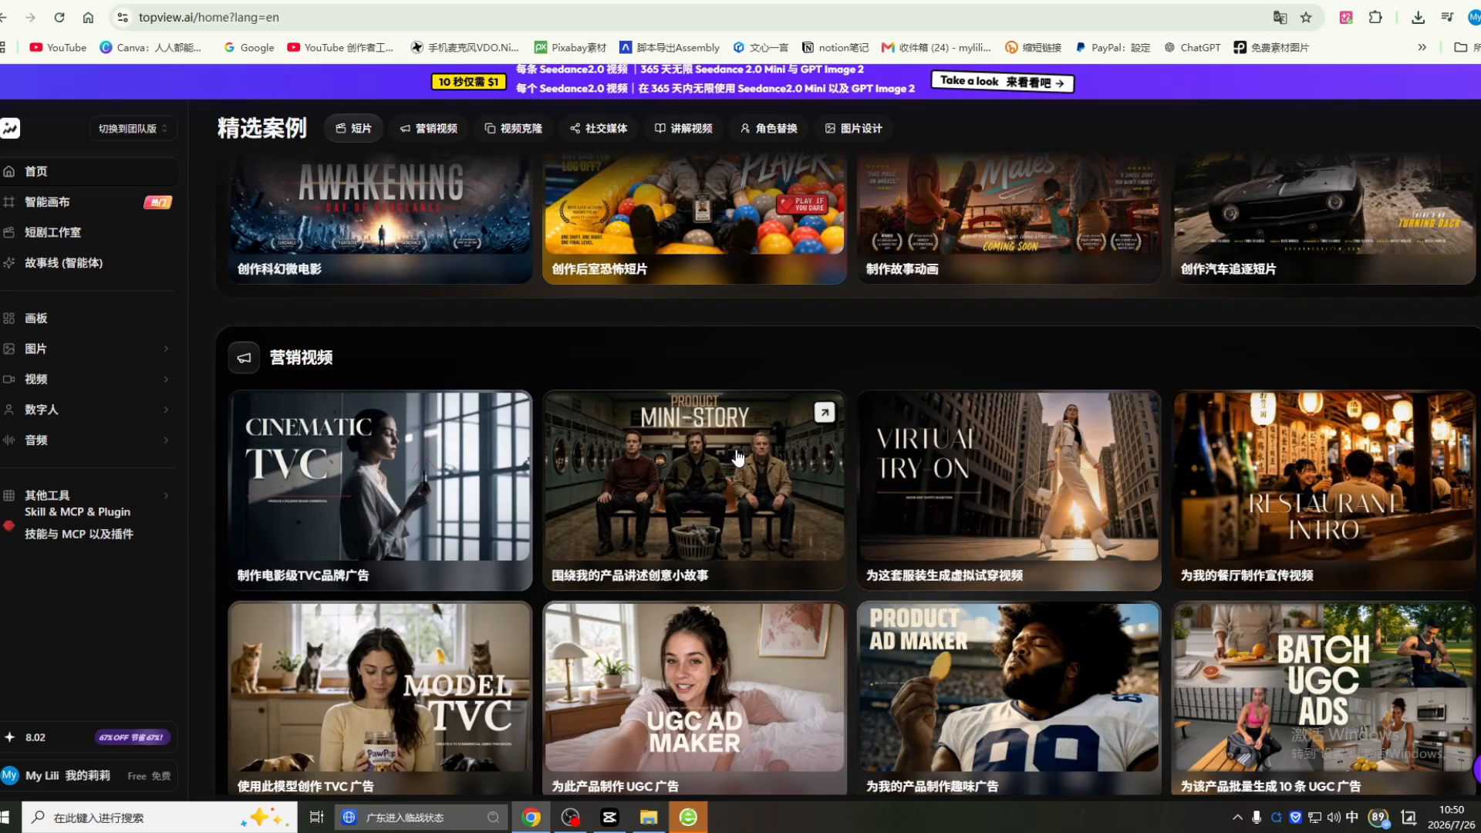
Step: Review the available image, video, digital human and audio tools
mouse_move(67, 351)
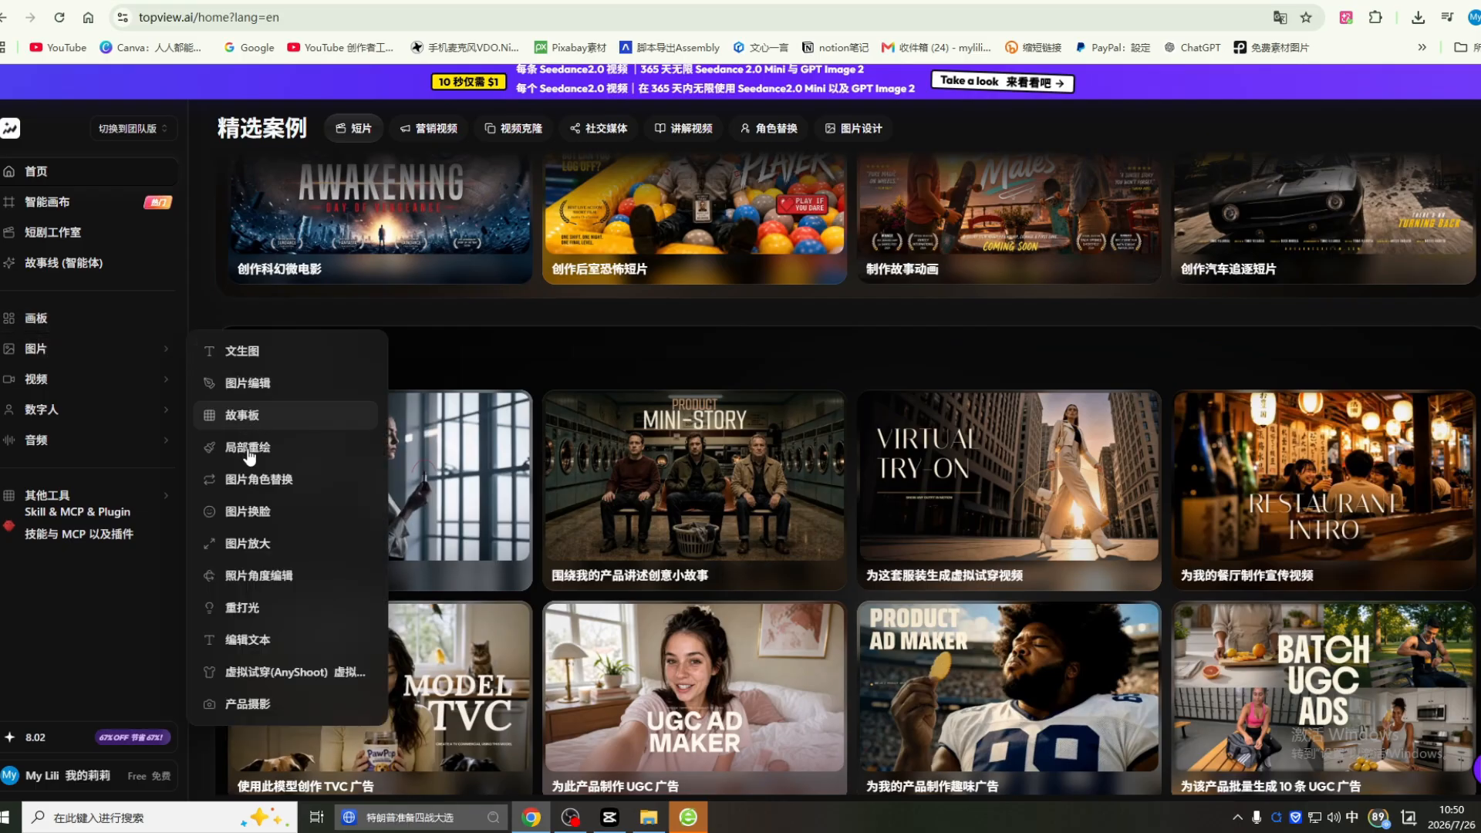
mouse_move(132, 389)
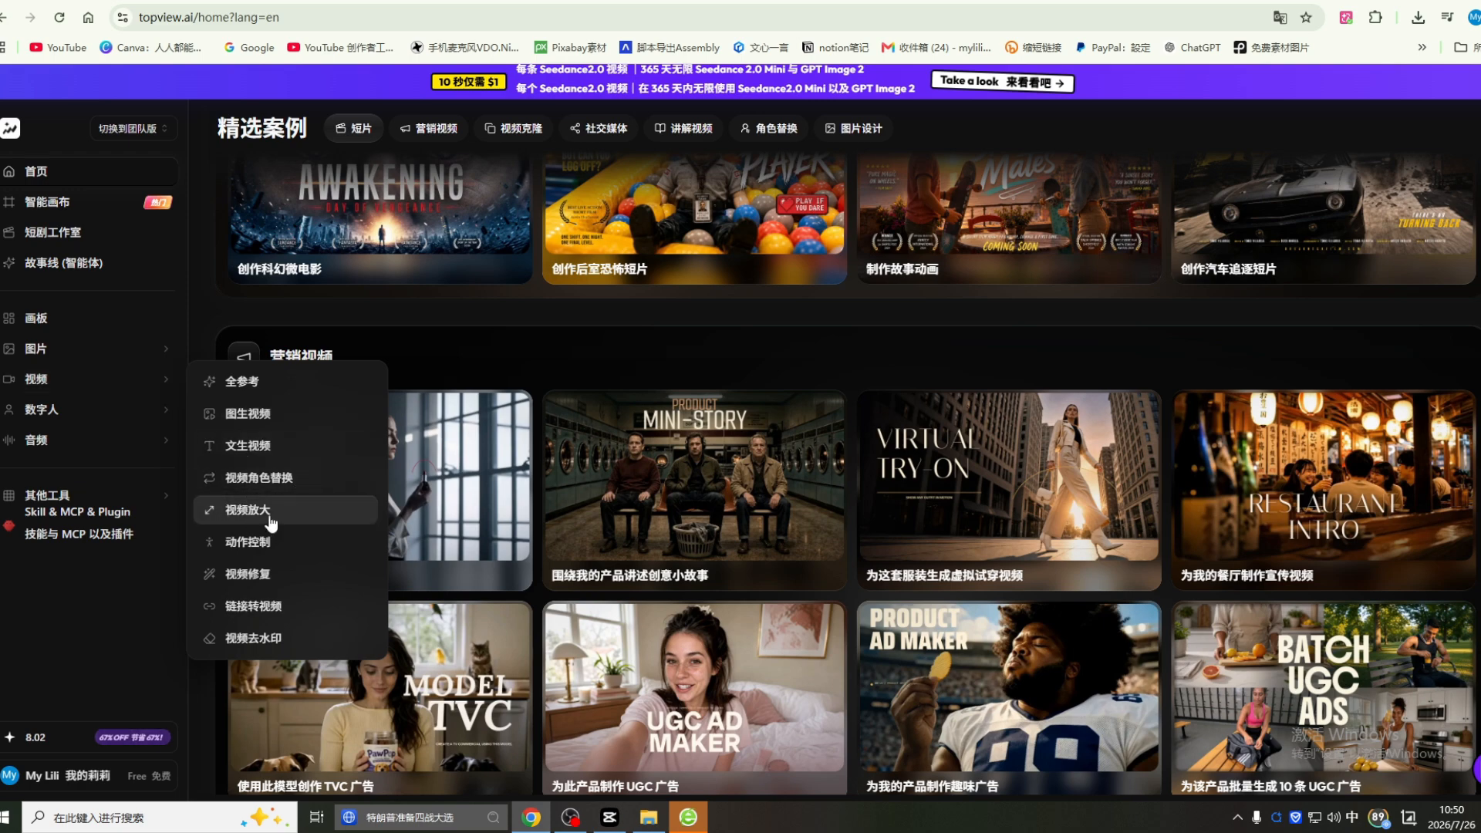
mouse_move(95, 407)
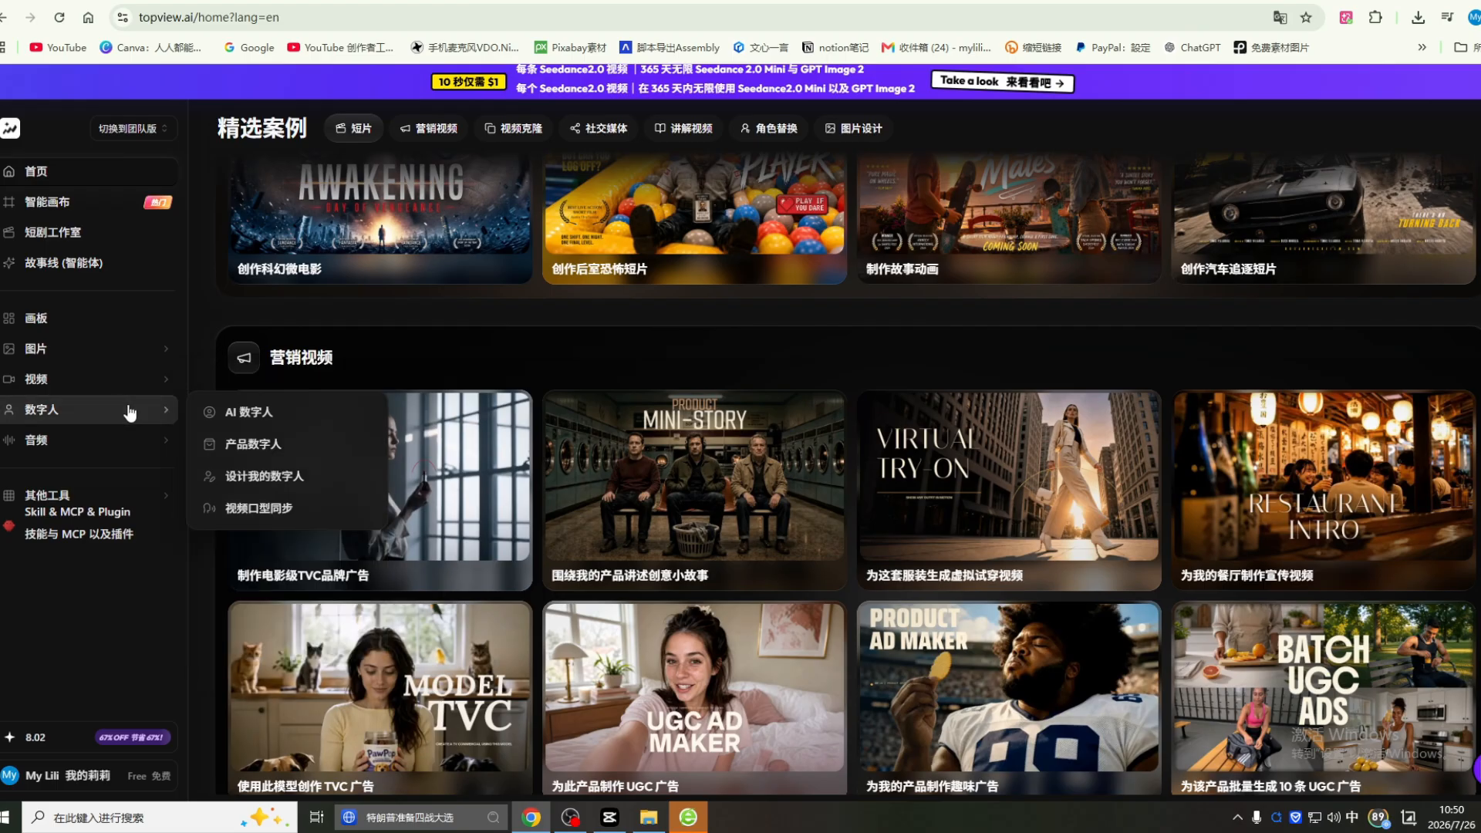
mouse_move(153, 448)
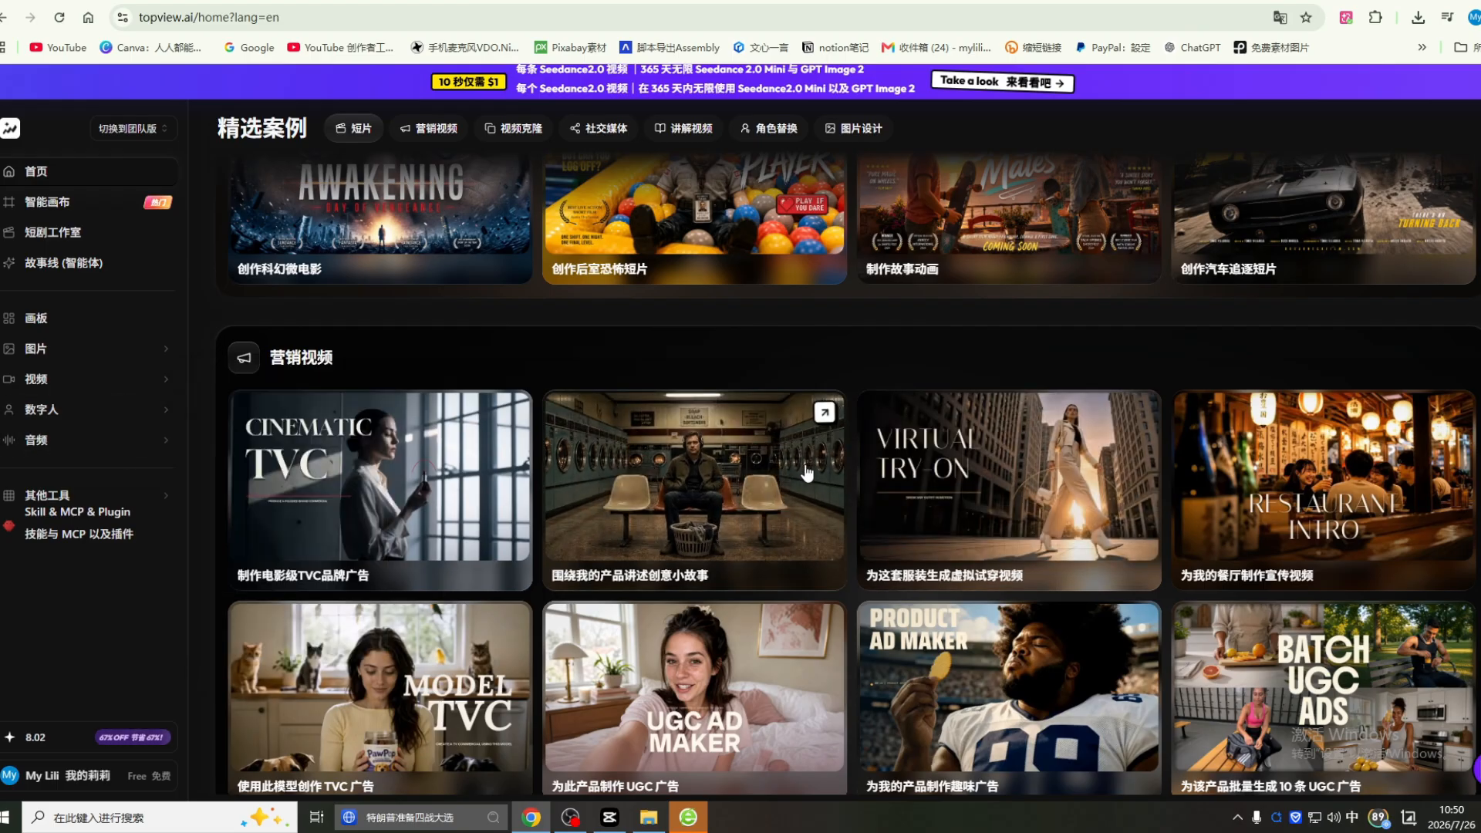
Step: Examine the marketing video (营销视频) and video cloning (视频克隆) examples, previewing the product mini-story and UGC ad
scroll(810, 474, down, 1)
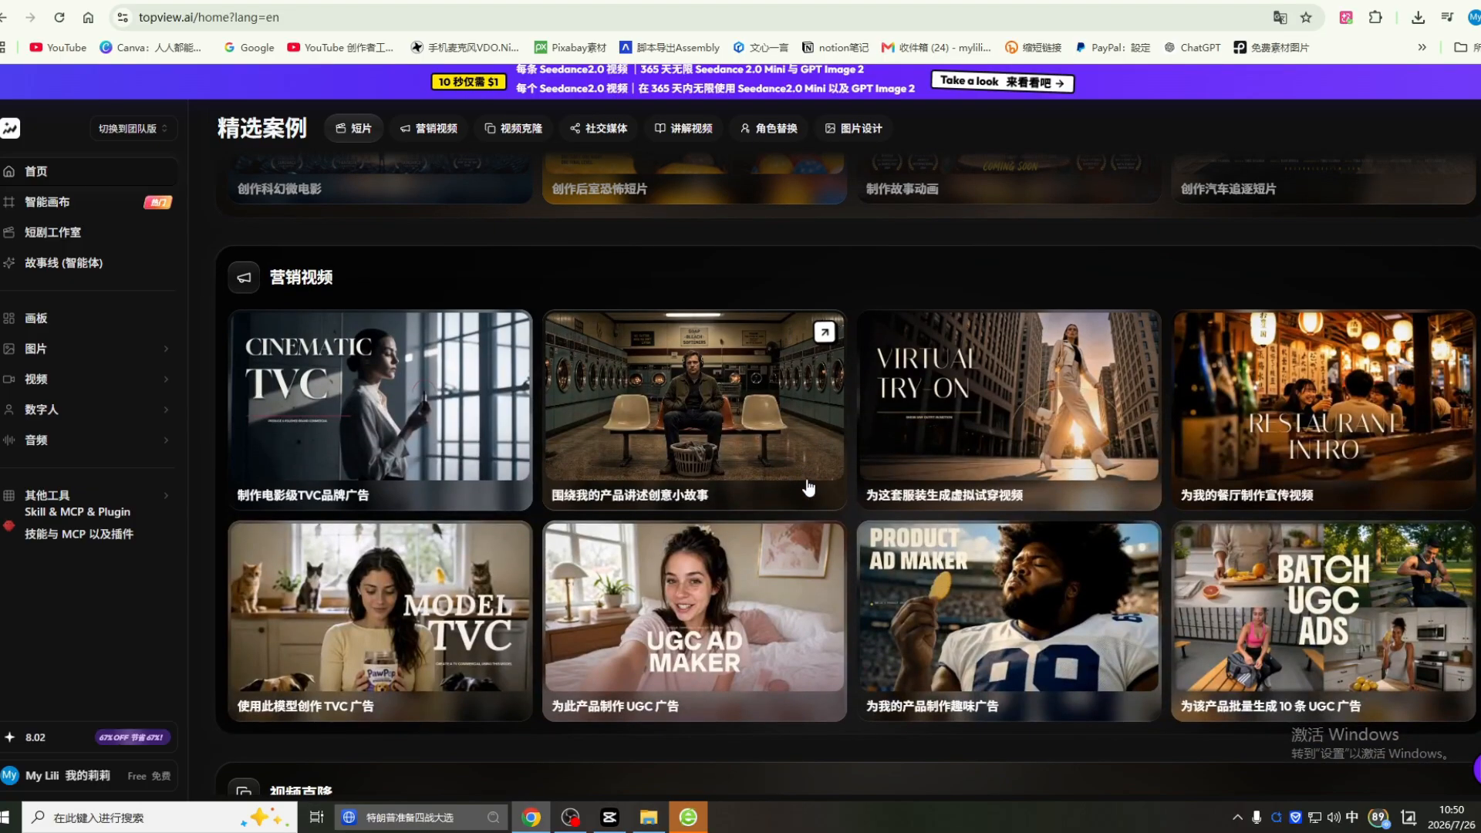
scroll(808, 487, down, 1)
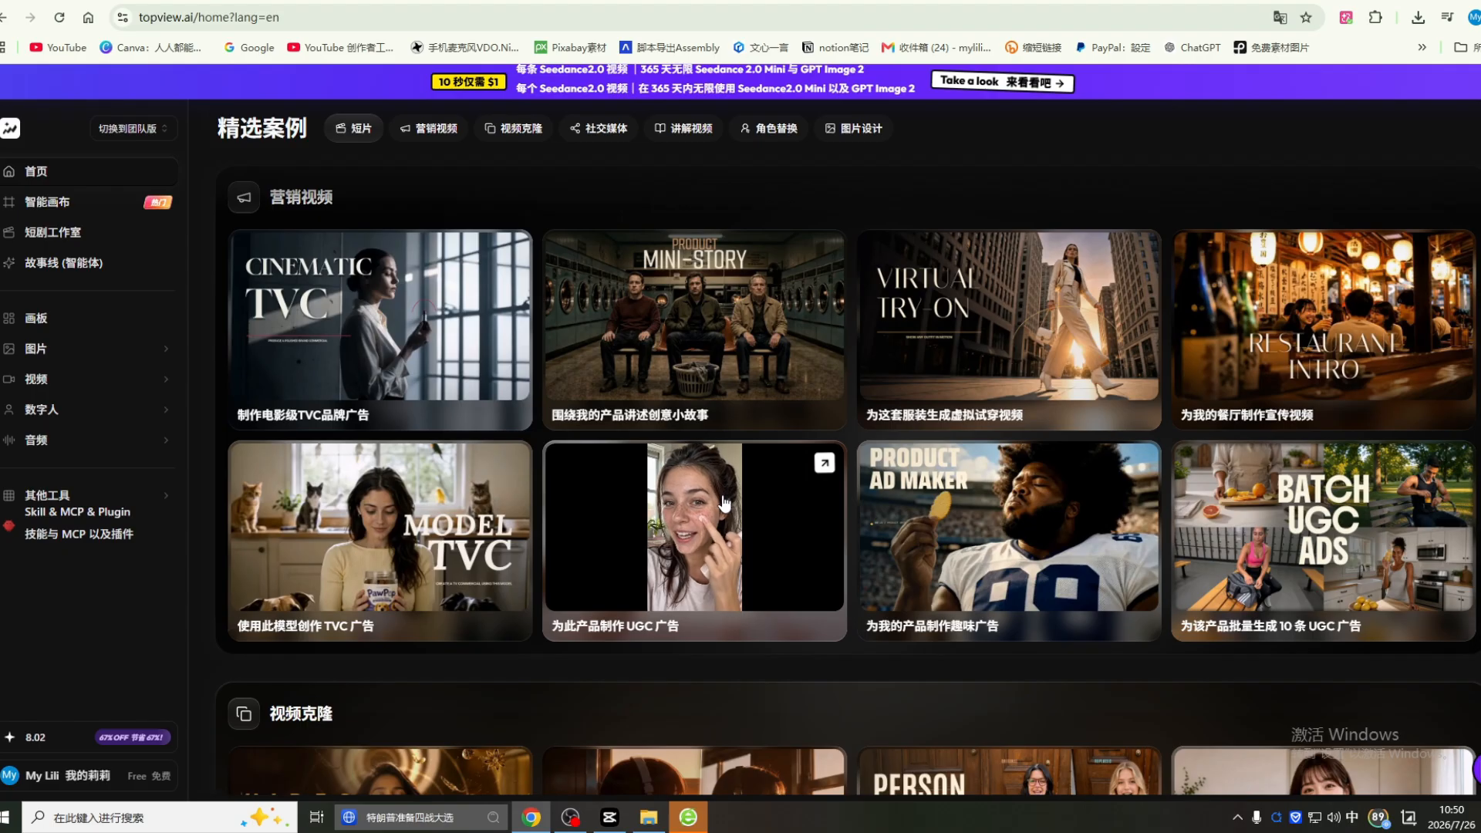
scroll(723, 503, up, 1)
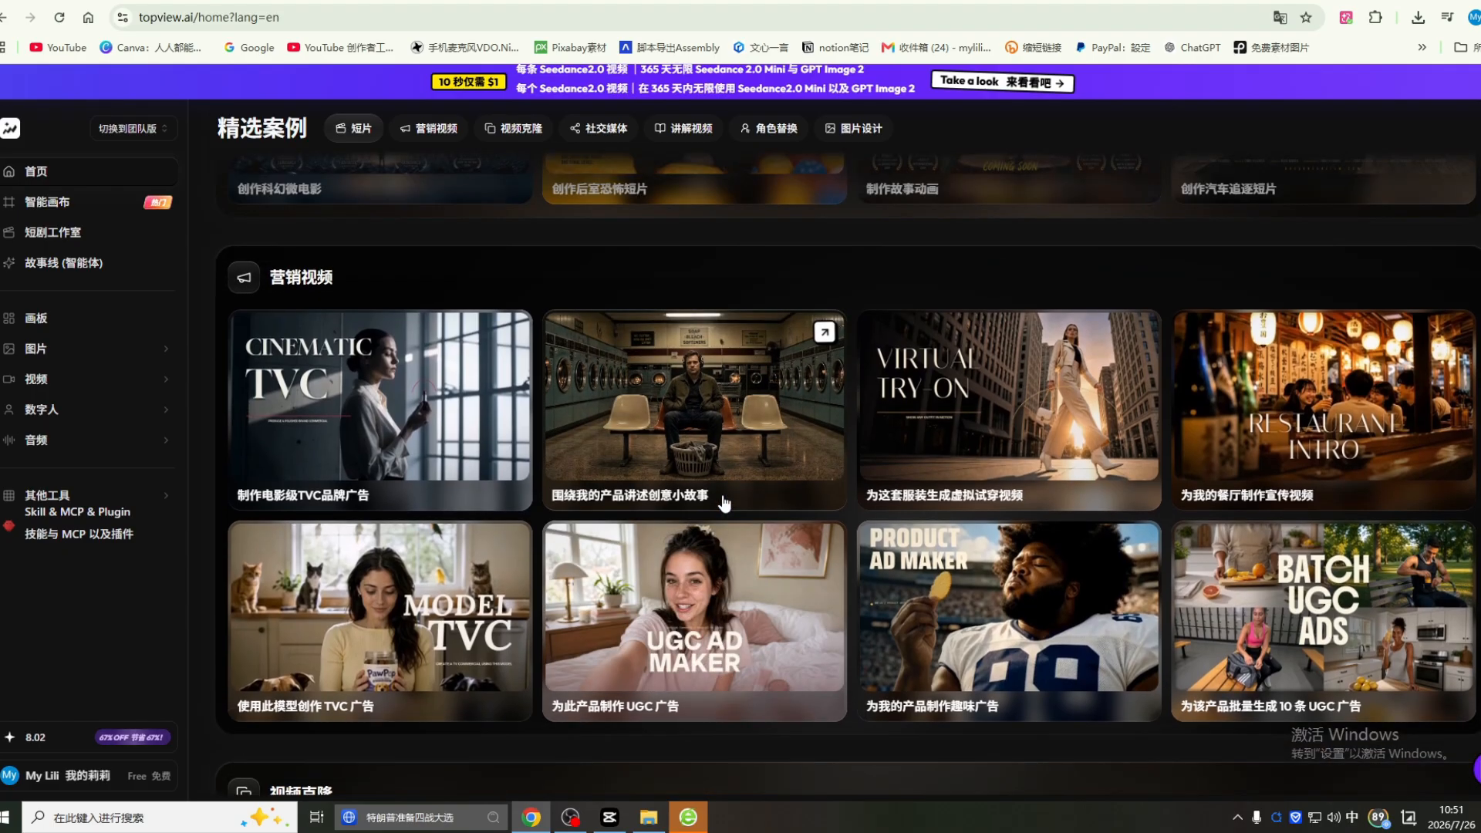
scroll(724, 504, up, 1)
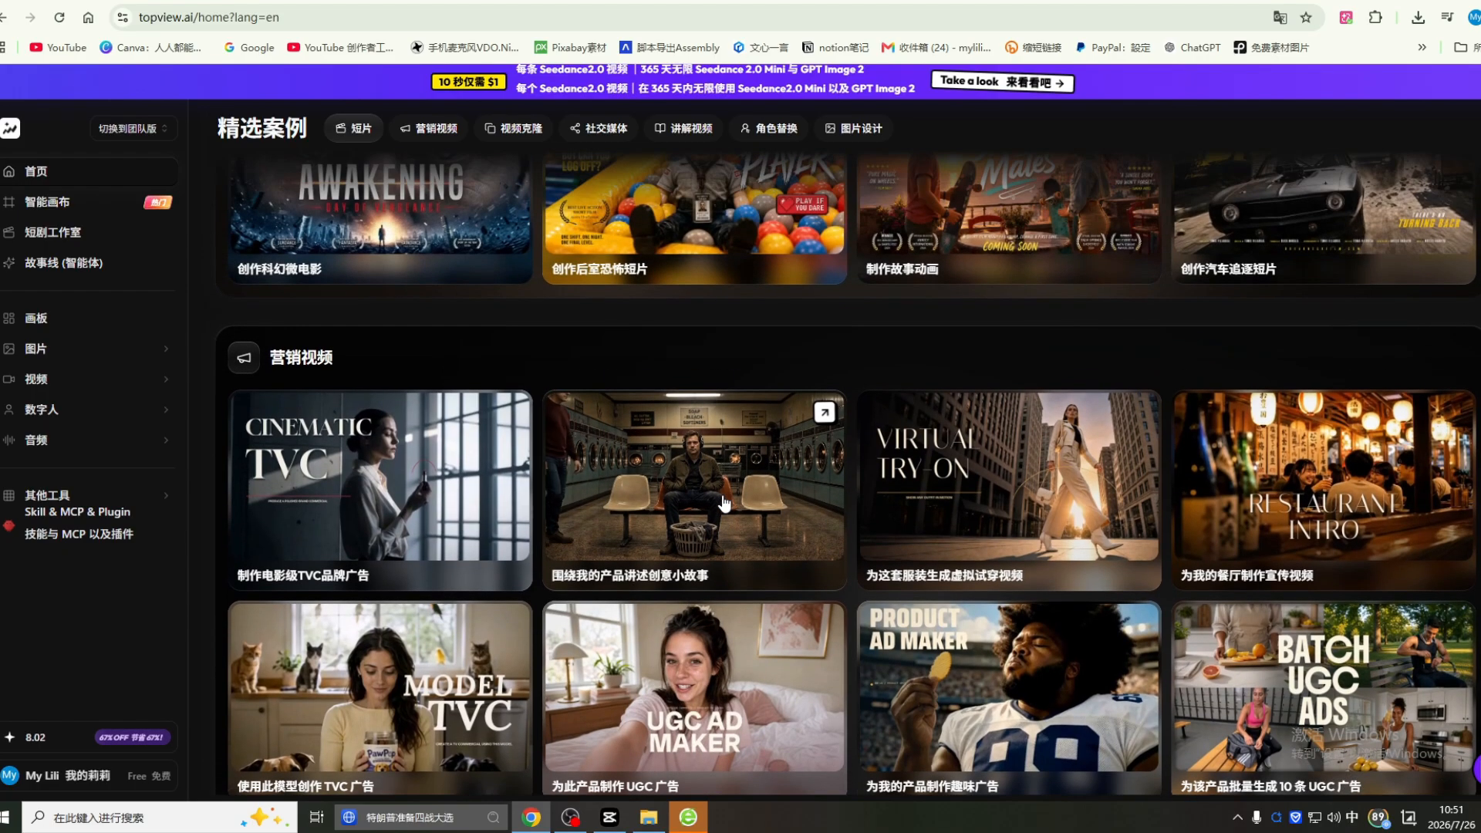
scroll(724, 503, down, 1)
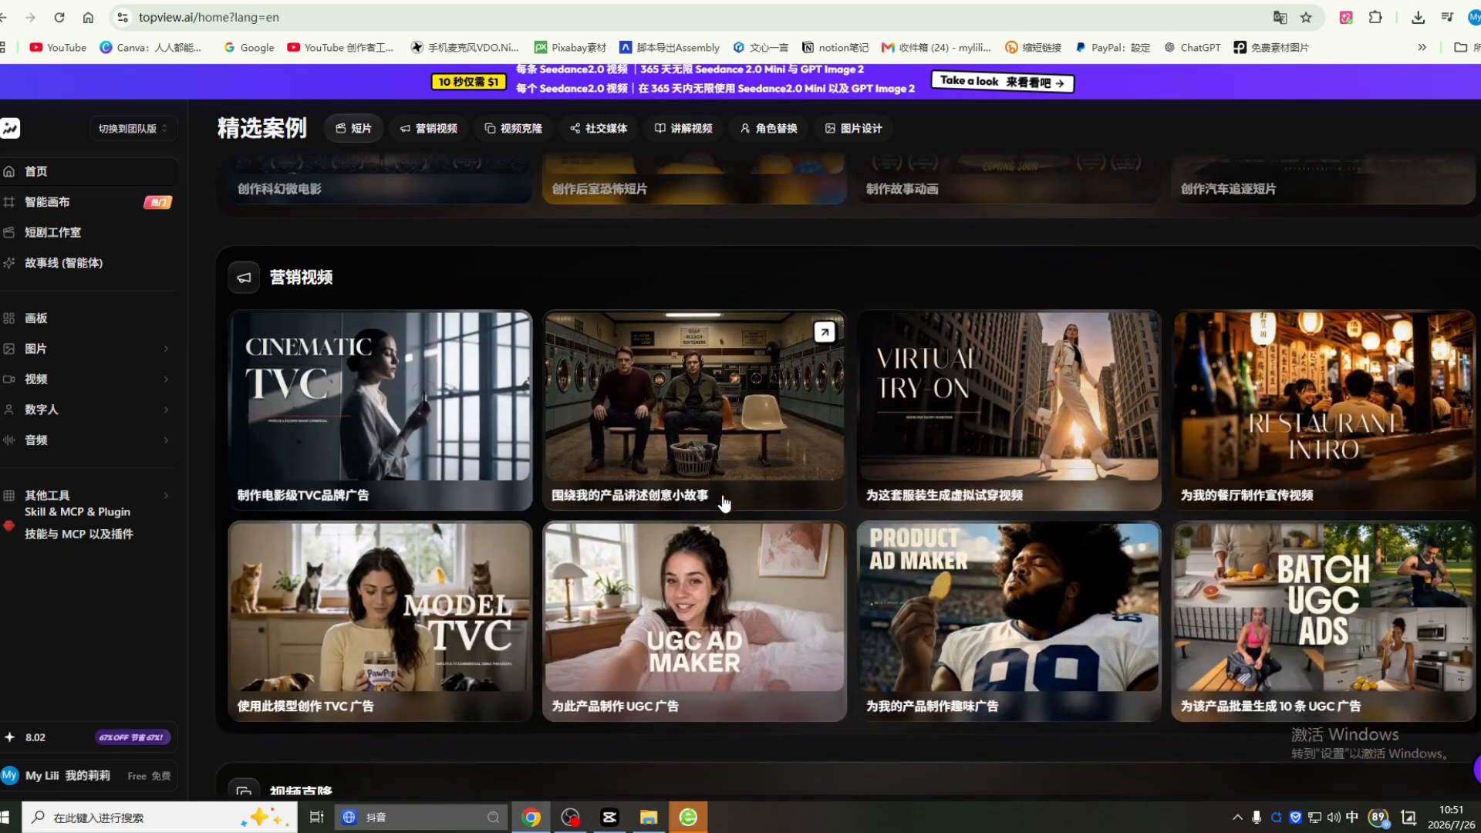
scroll(724, 503, down, 1)
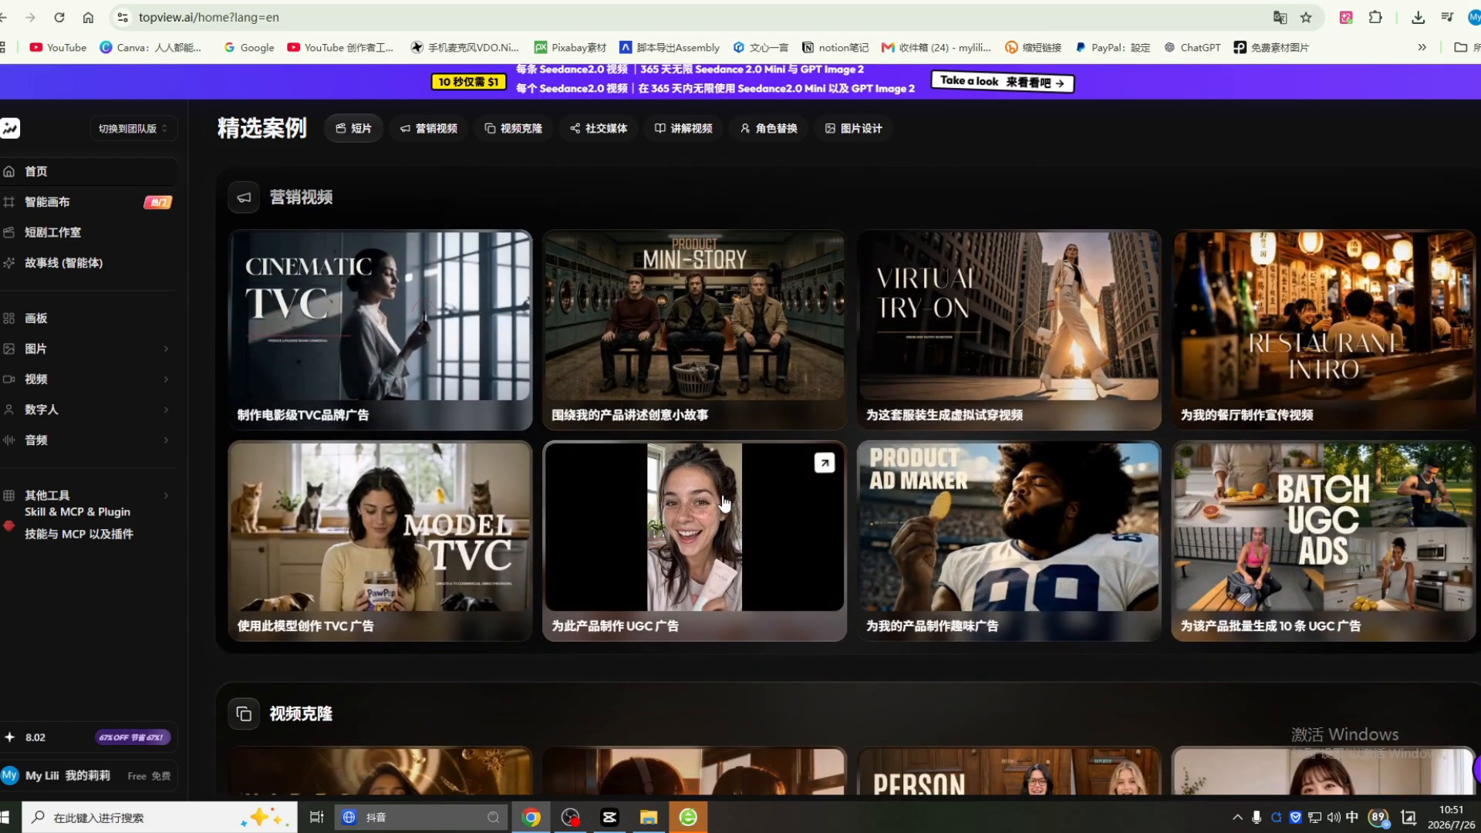
scroll(722, 505, down, 1)
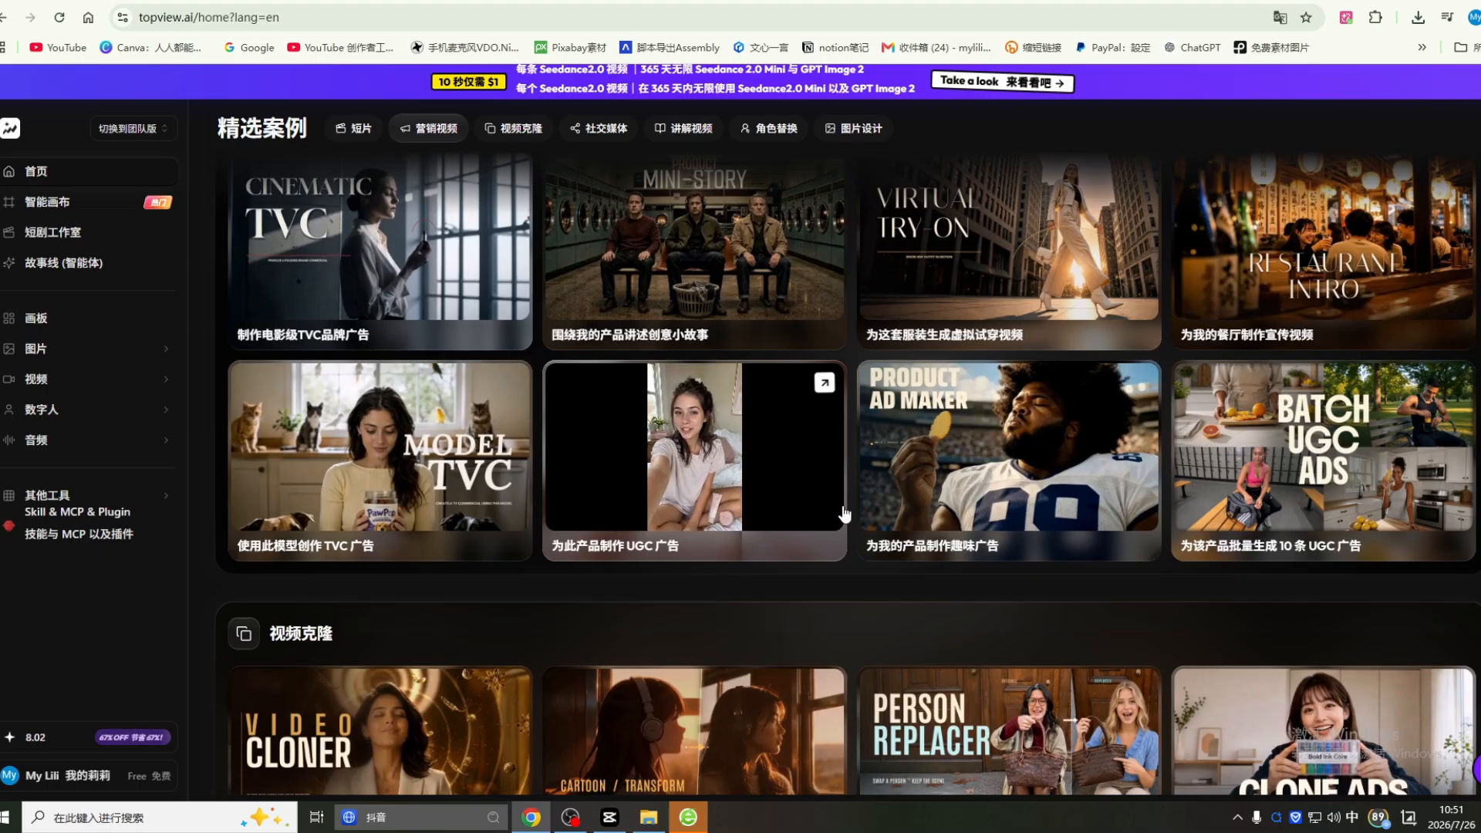
scroll(844, 515, down, 2)
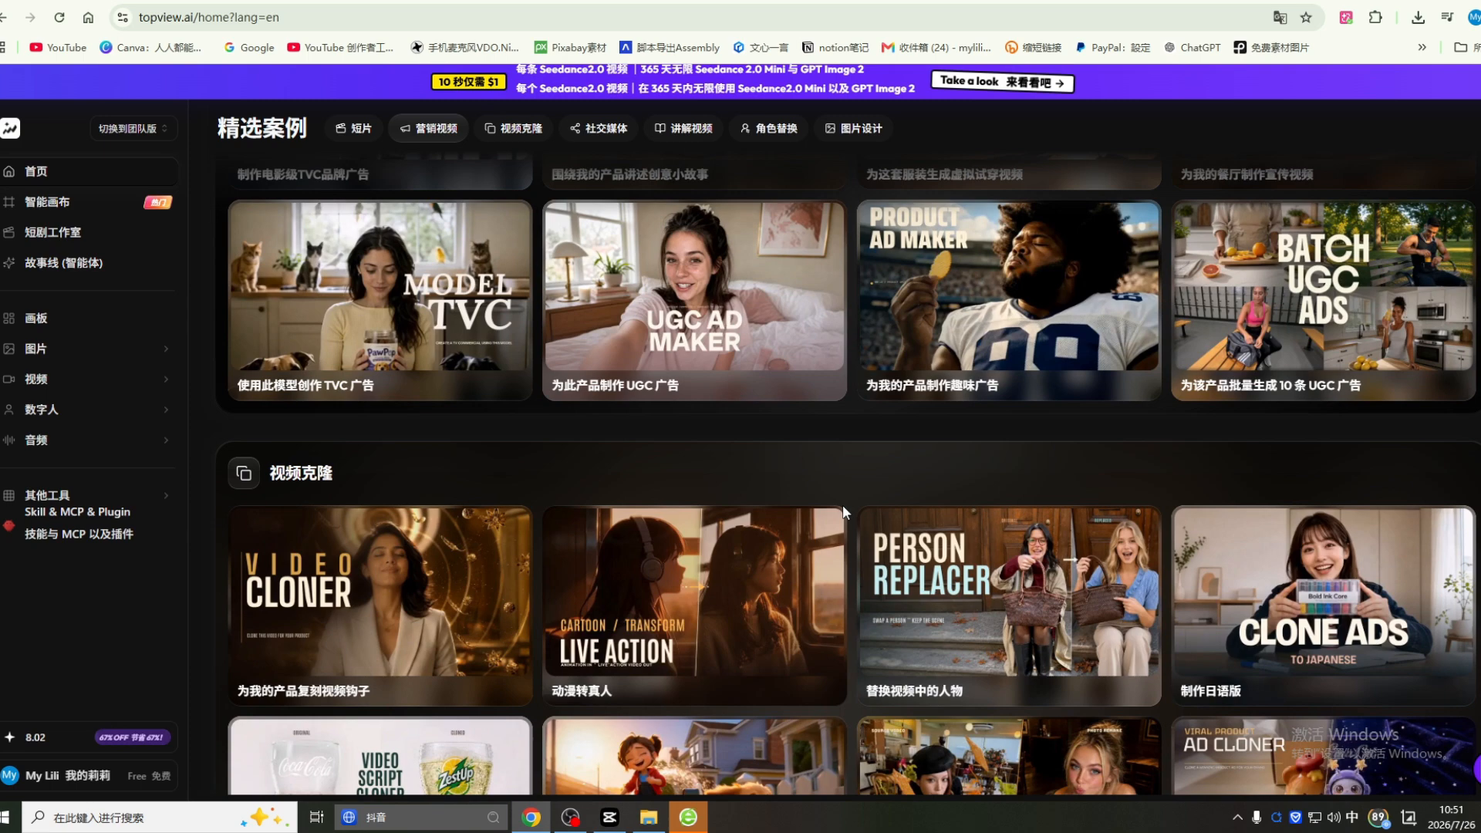
scroll(843, 504, down, 1)
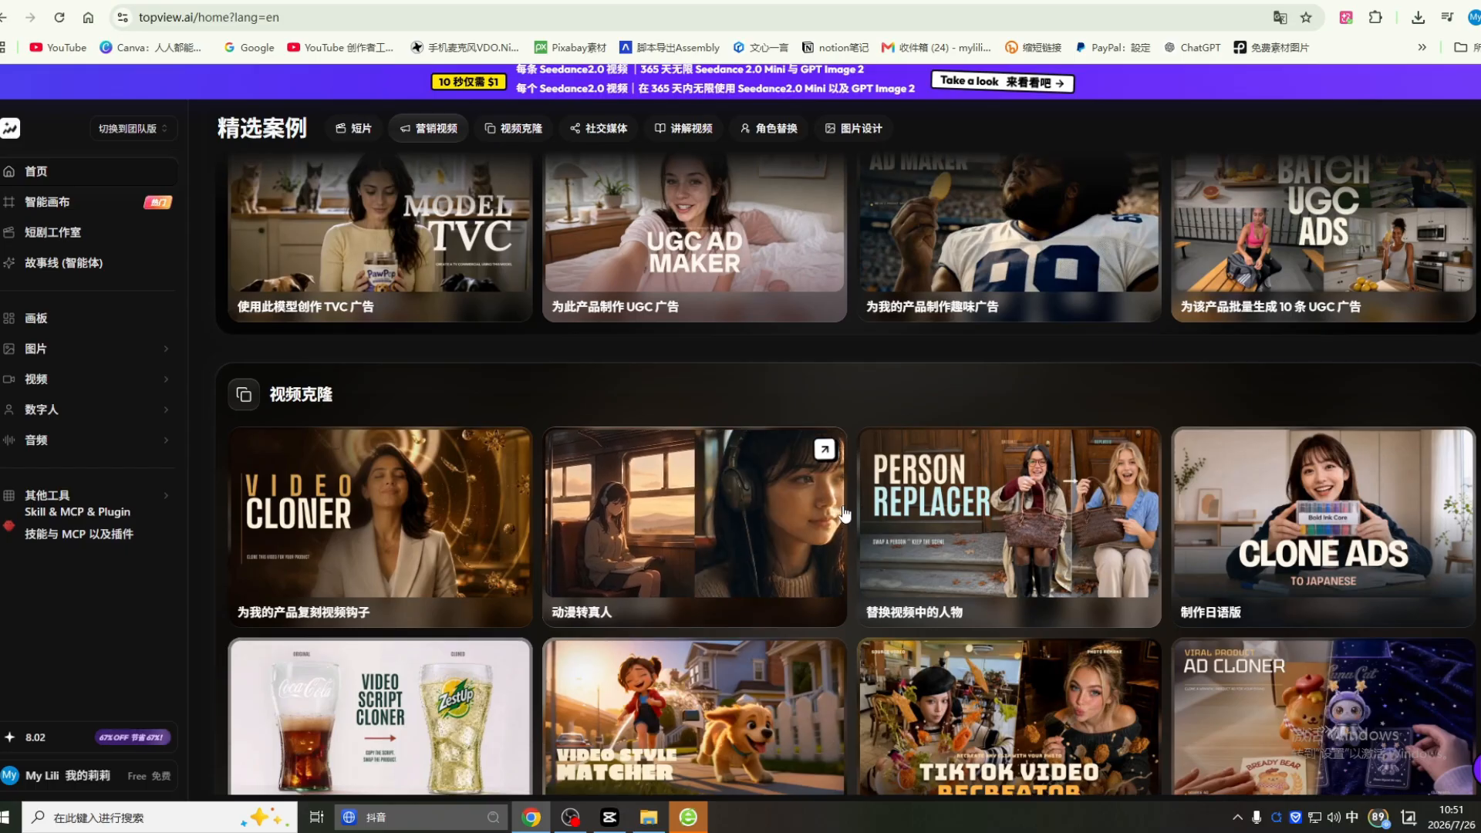
scroll(844, 515, up, 5)
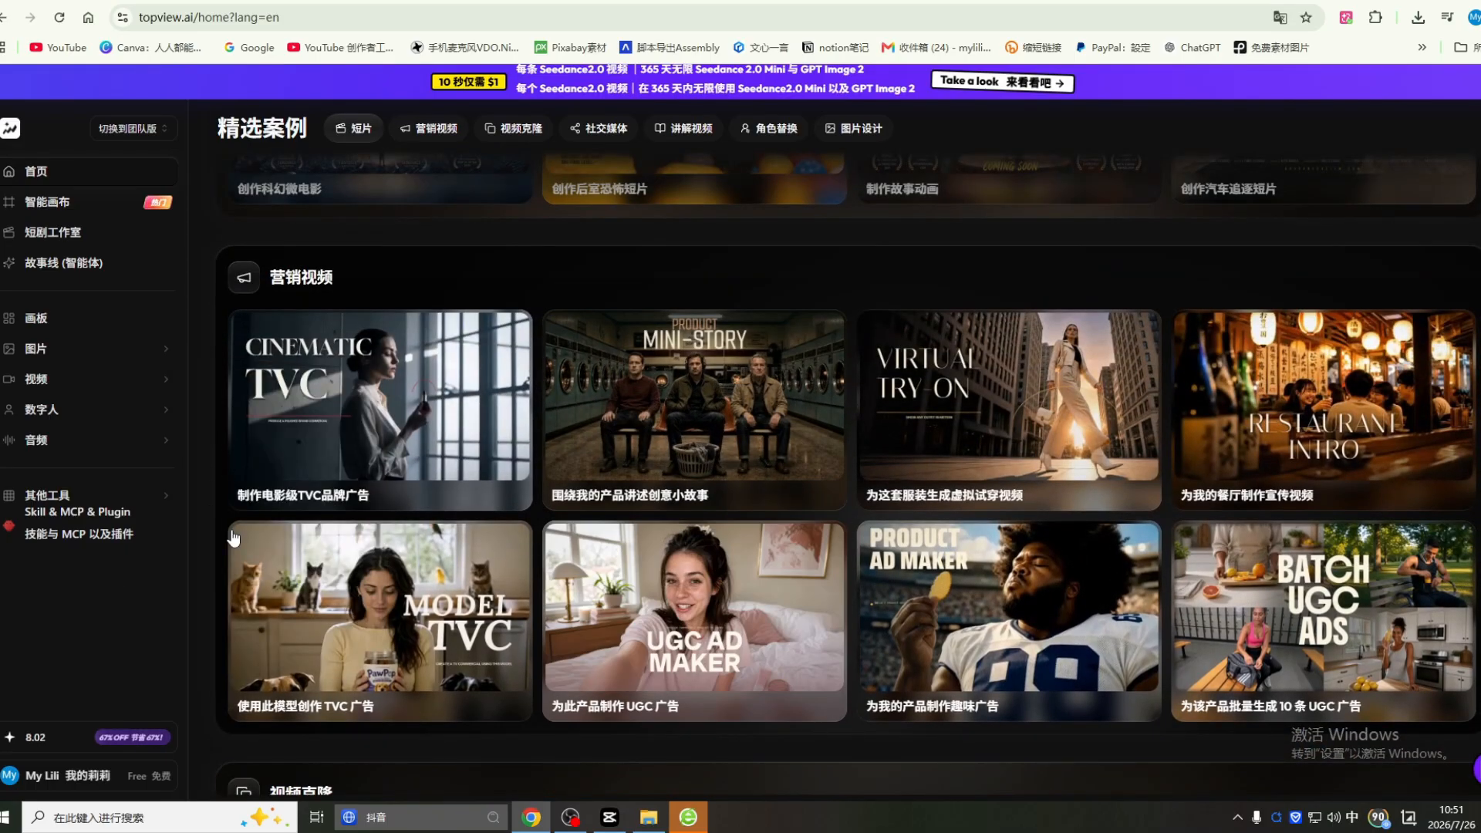
Step: Open the image face swap tool, upload the flux-1-kontext-dev smiling girl picture as the target image, and generate with watermark
scroll(416, 474, up, 10)
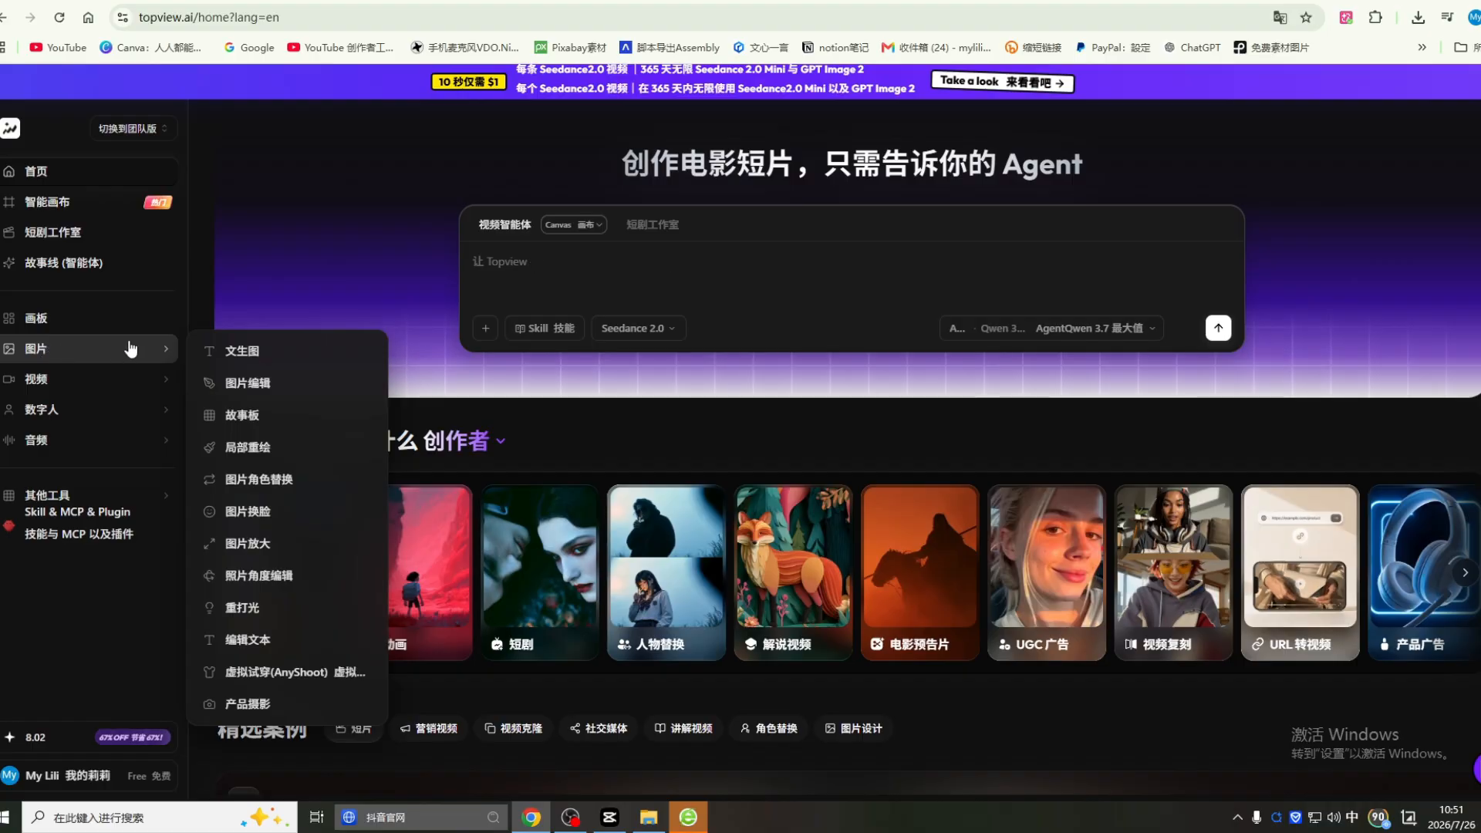
click(244, 511)
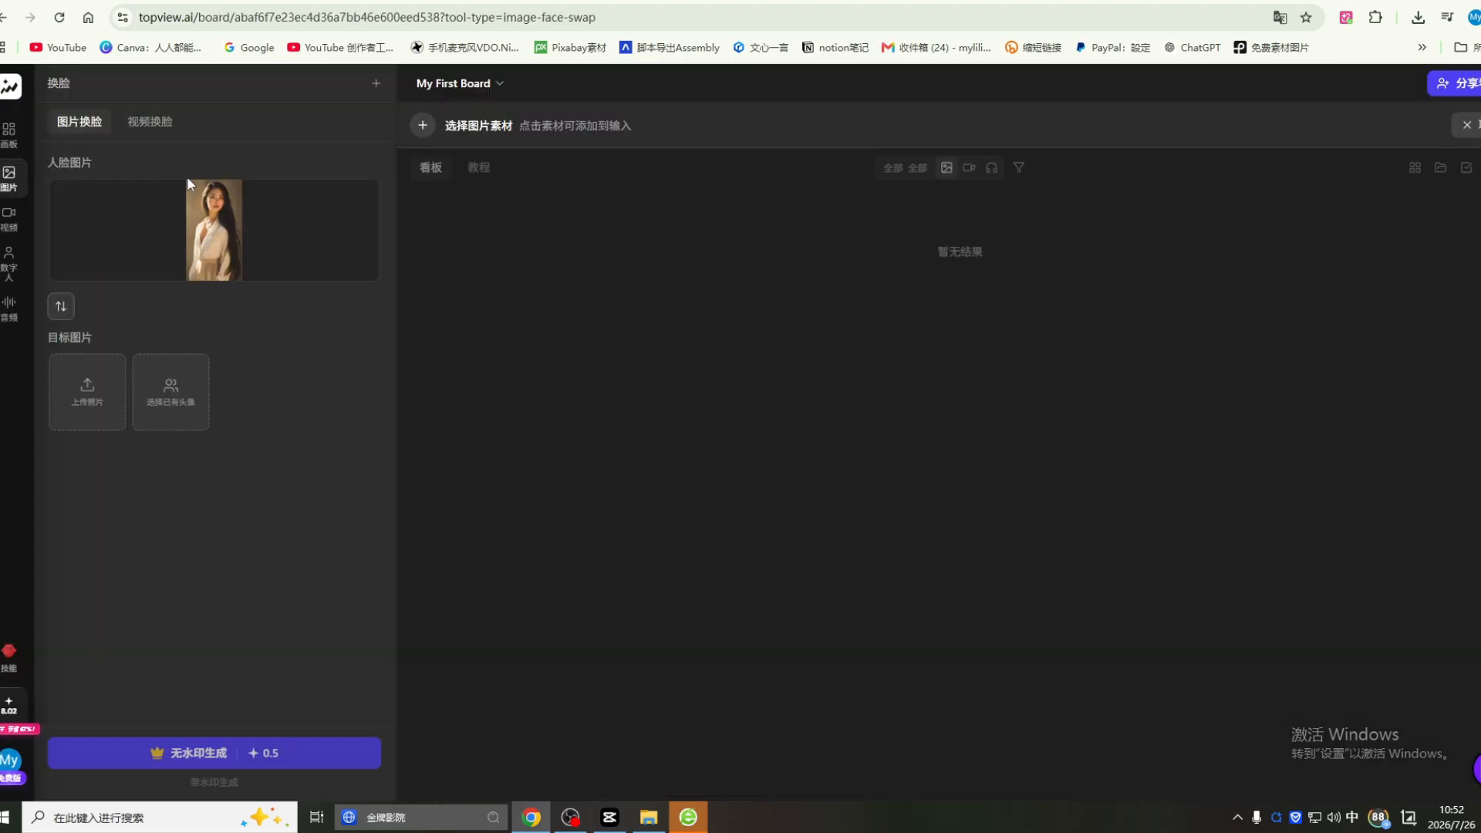
click(87, 389)
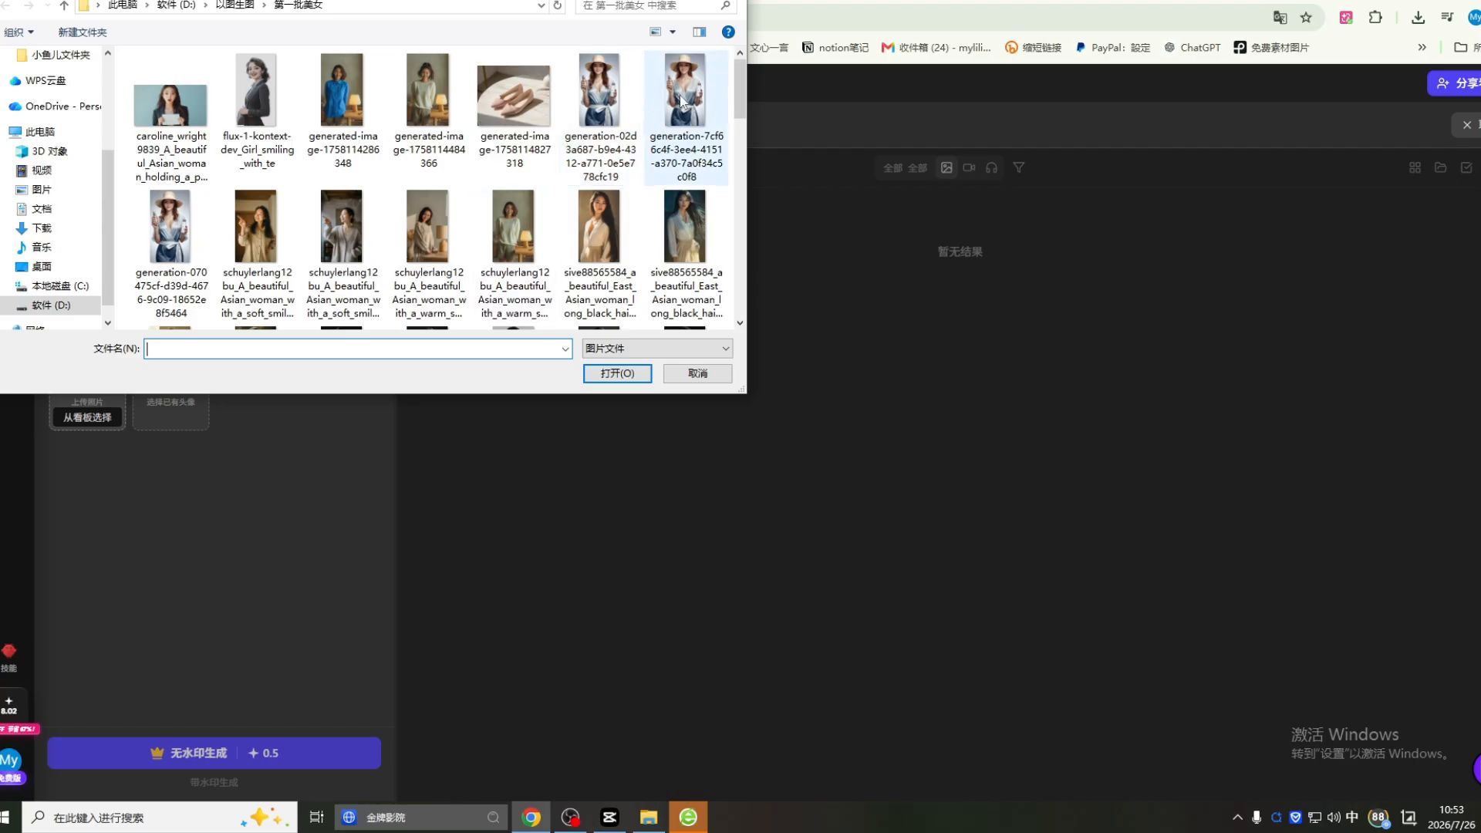
double_click(256, 90)
click(215, 784)
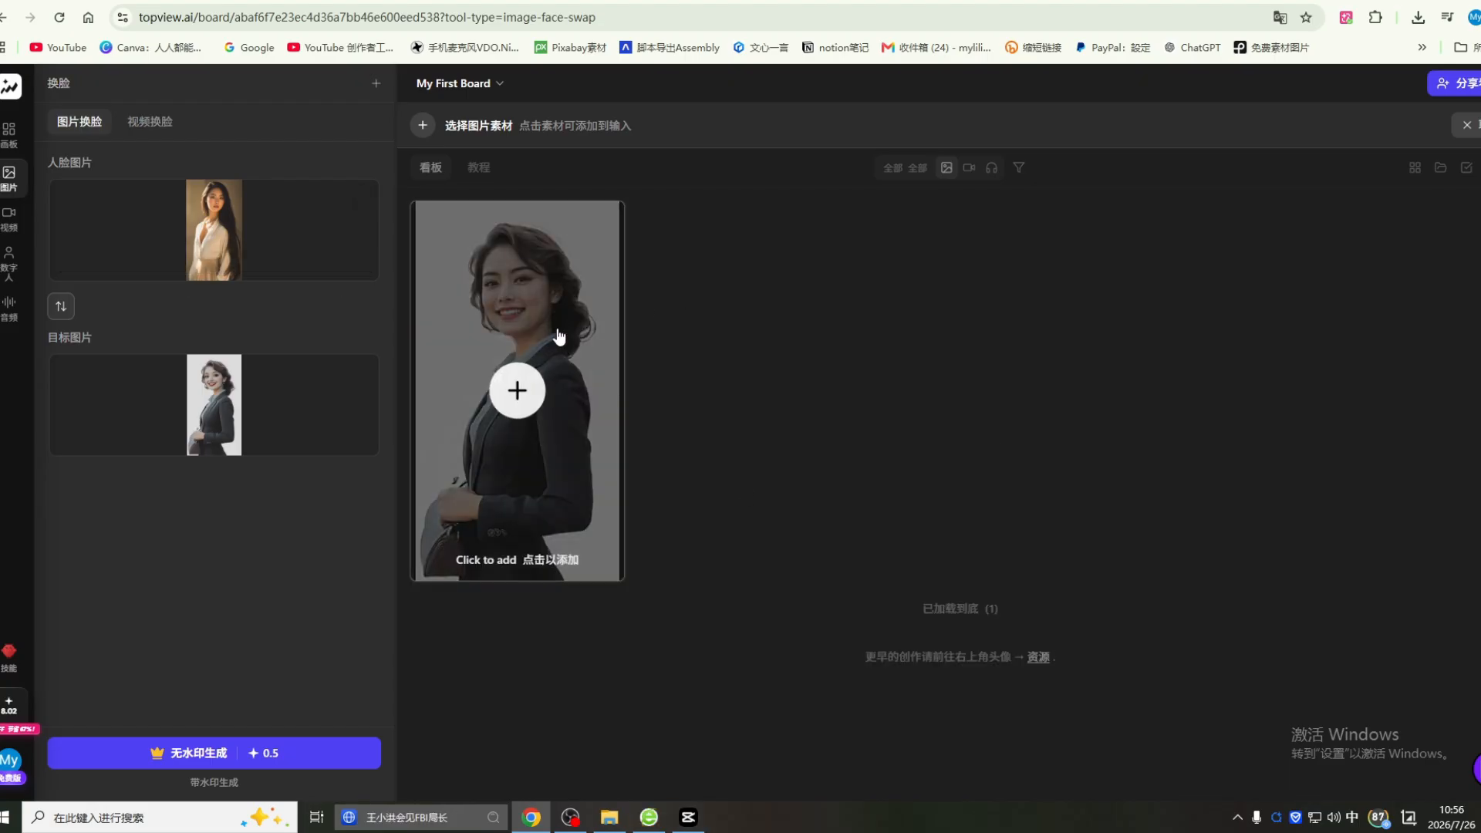
Step: Add the generated face swap image as the face image, compare it with the target image, and download the result
click(545, 452)
mouse_move(218, 393)
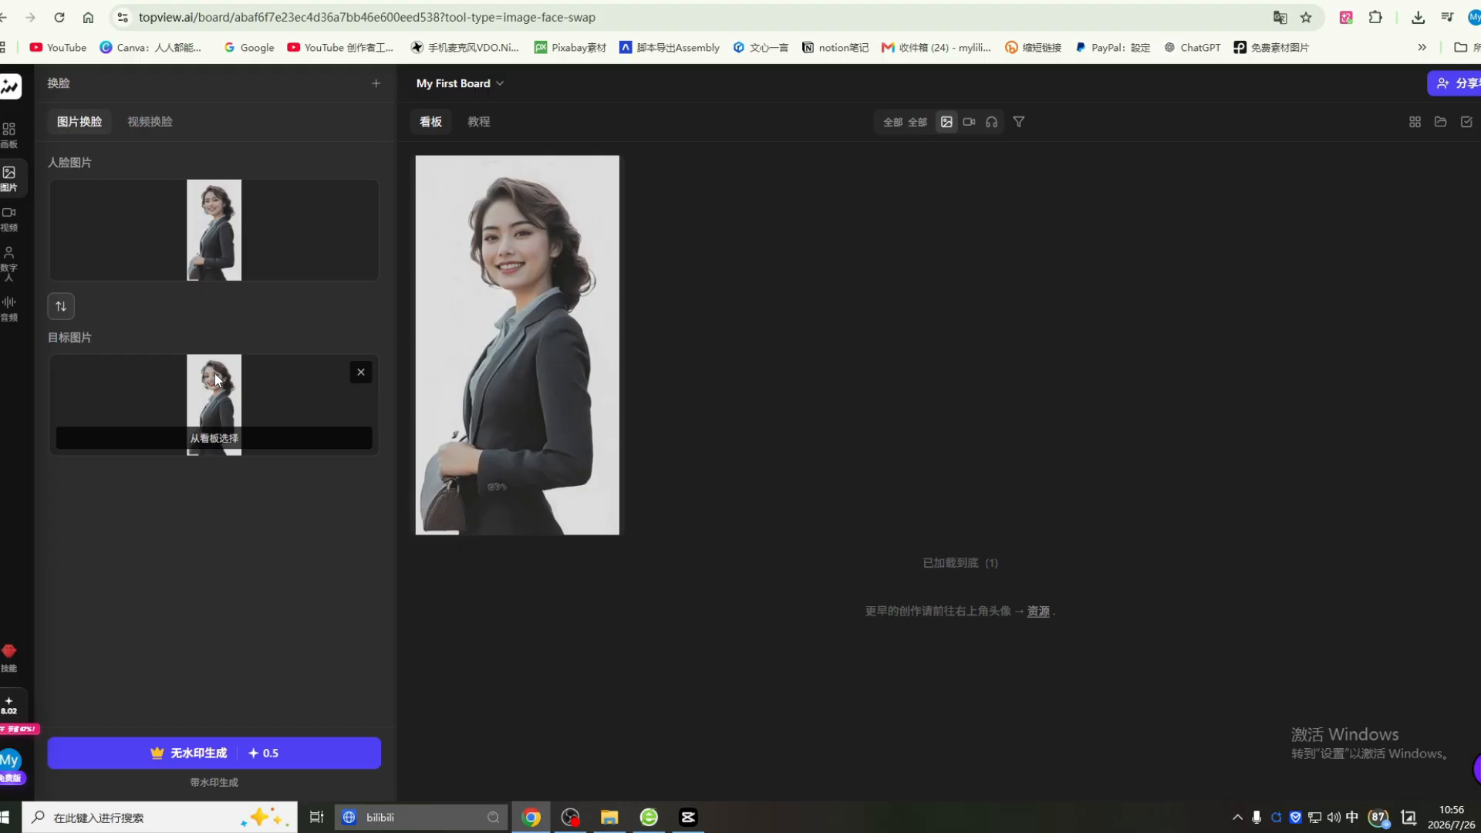
mouse_move(228, 224)
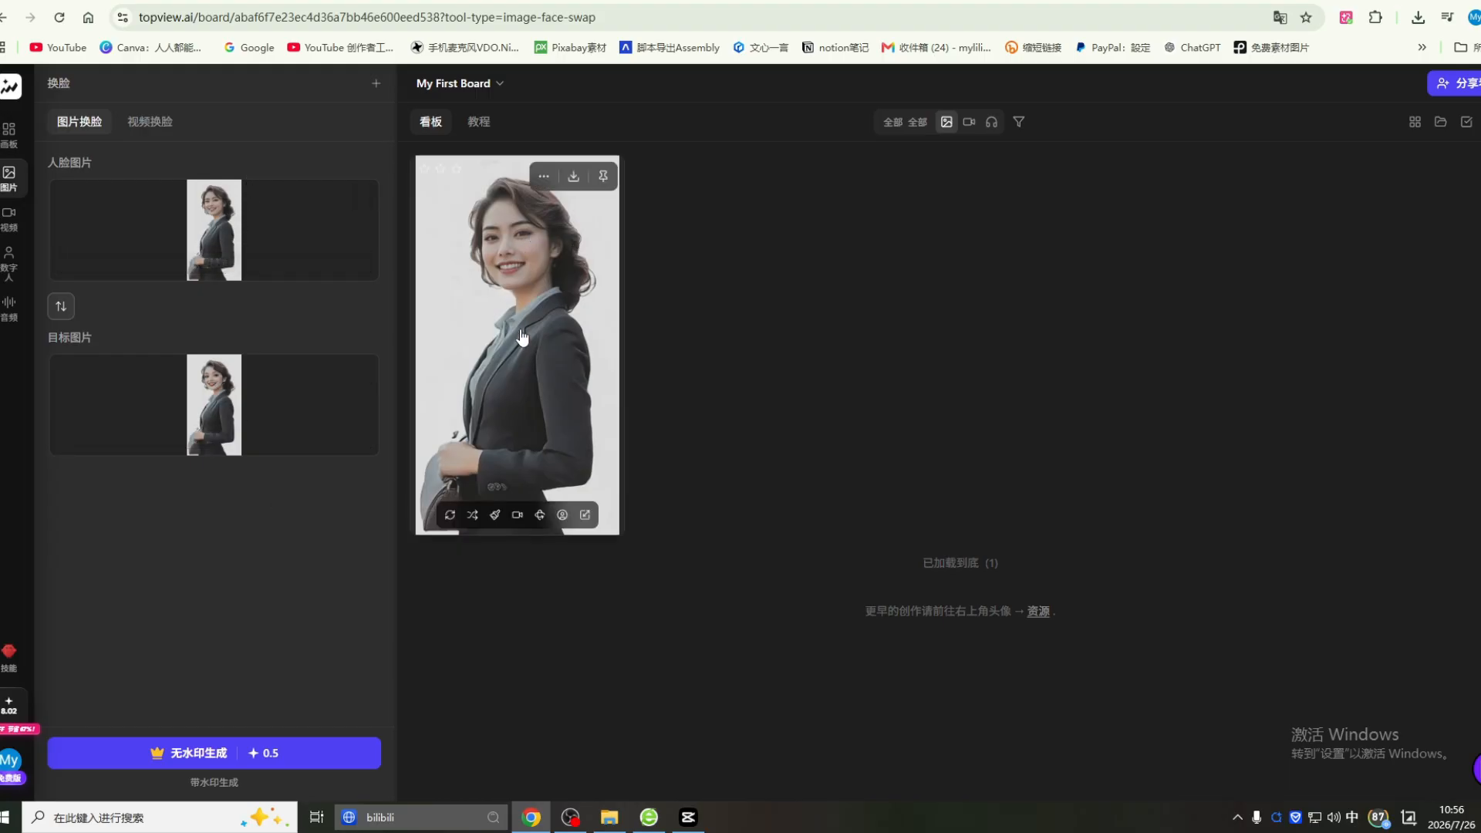
click(574, 179)
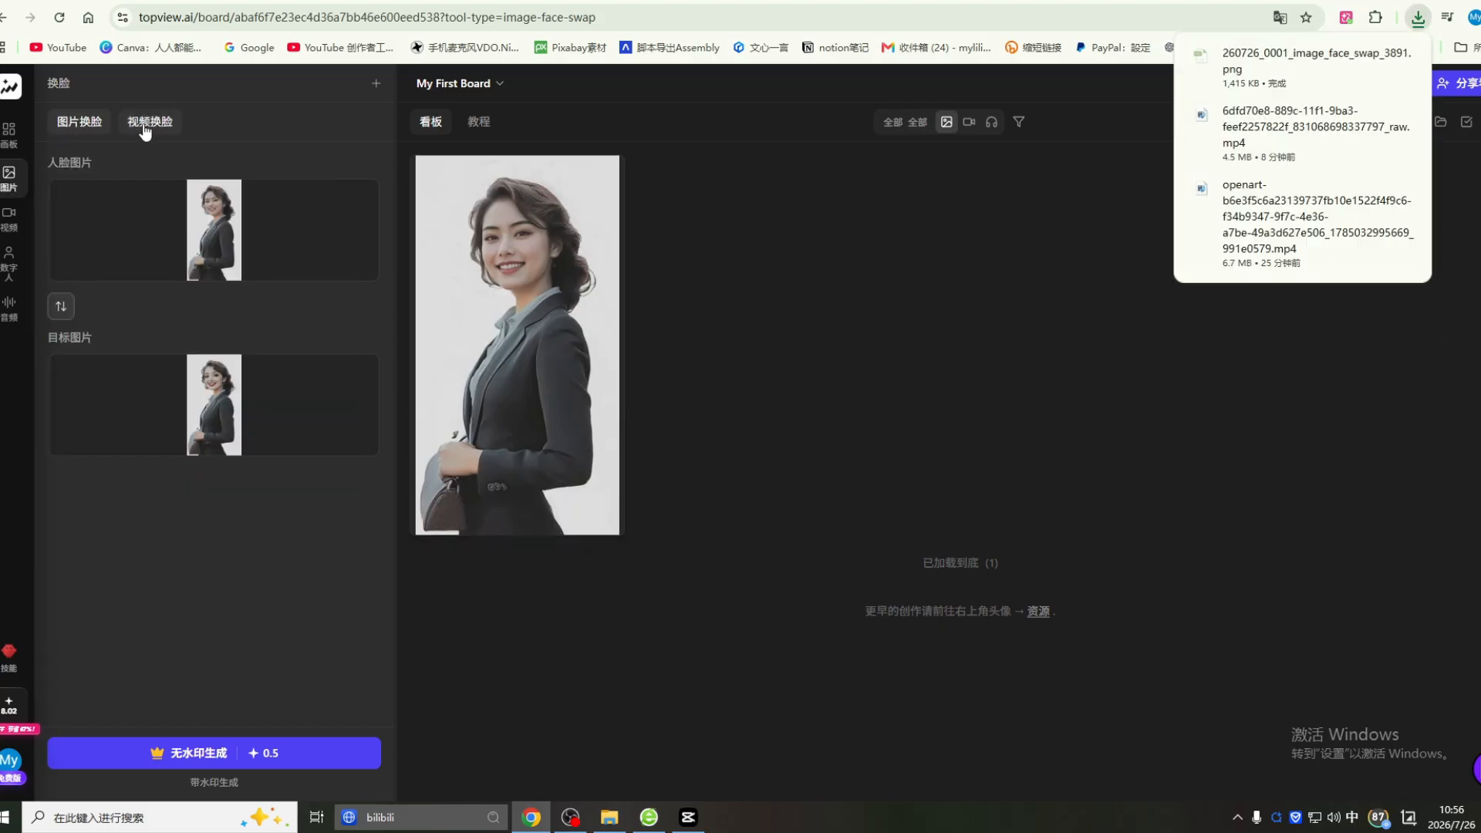
Step: View the video face swap option, and switch to the image inpainting tool (局部重绘)
click(150, 123)
mouse_move(10, 178)
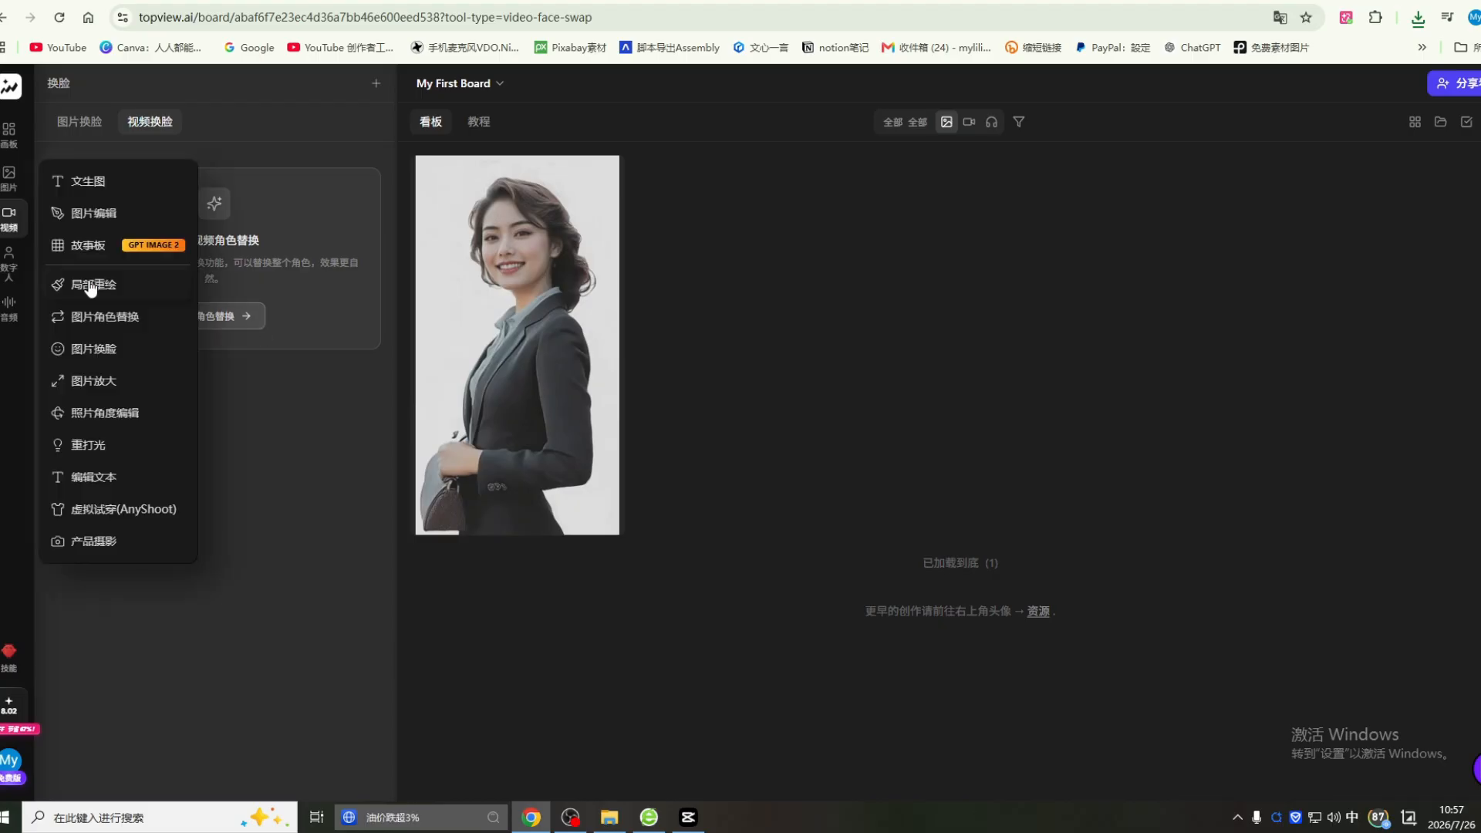
click(88, 281)
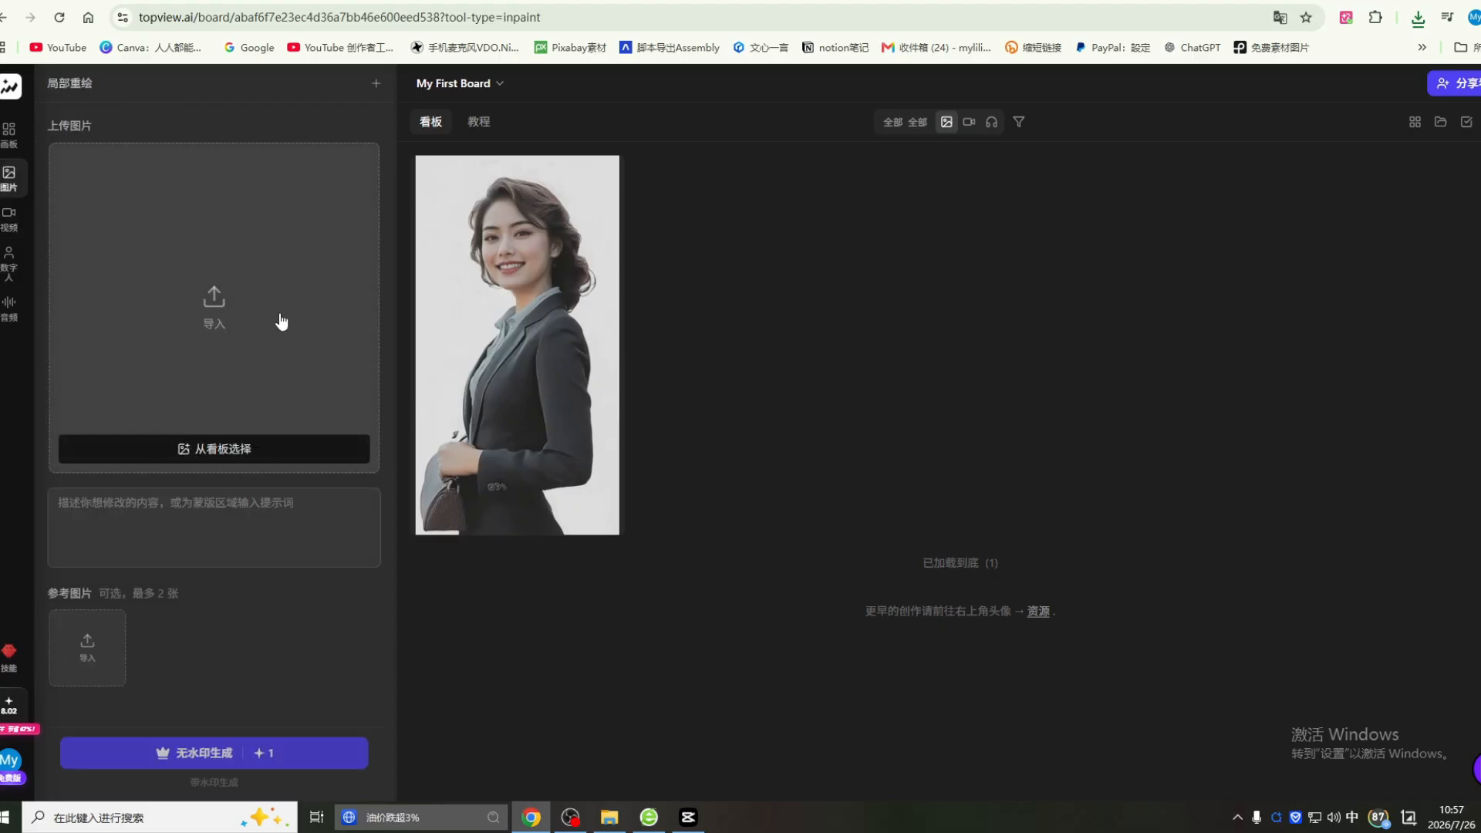
Step: Upload the pink flat shoes picture to the inpainting tool and mask the background around the shoes
click(282, 322)
click(598, 367)
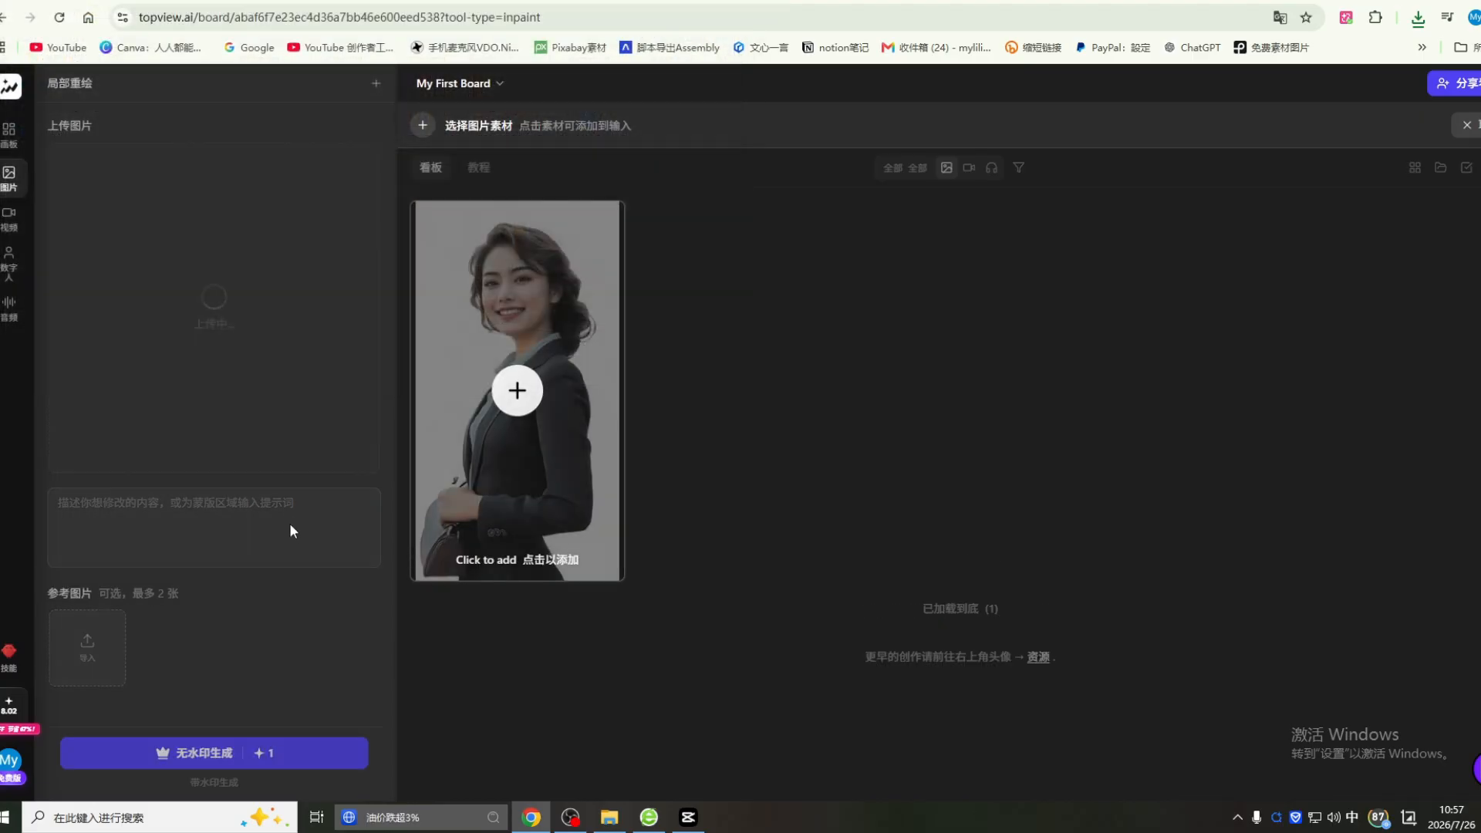
mouse_move(359, 170)
mouse_down()
mouse_move(94, 158)
mouse_move(66, 176)
mouse_move(53, 391)
mouse_move(71, 398)
mouse_up()
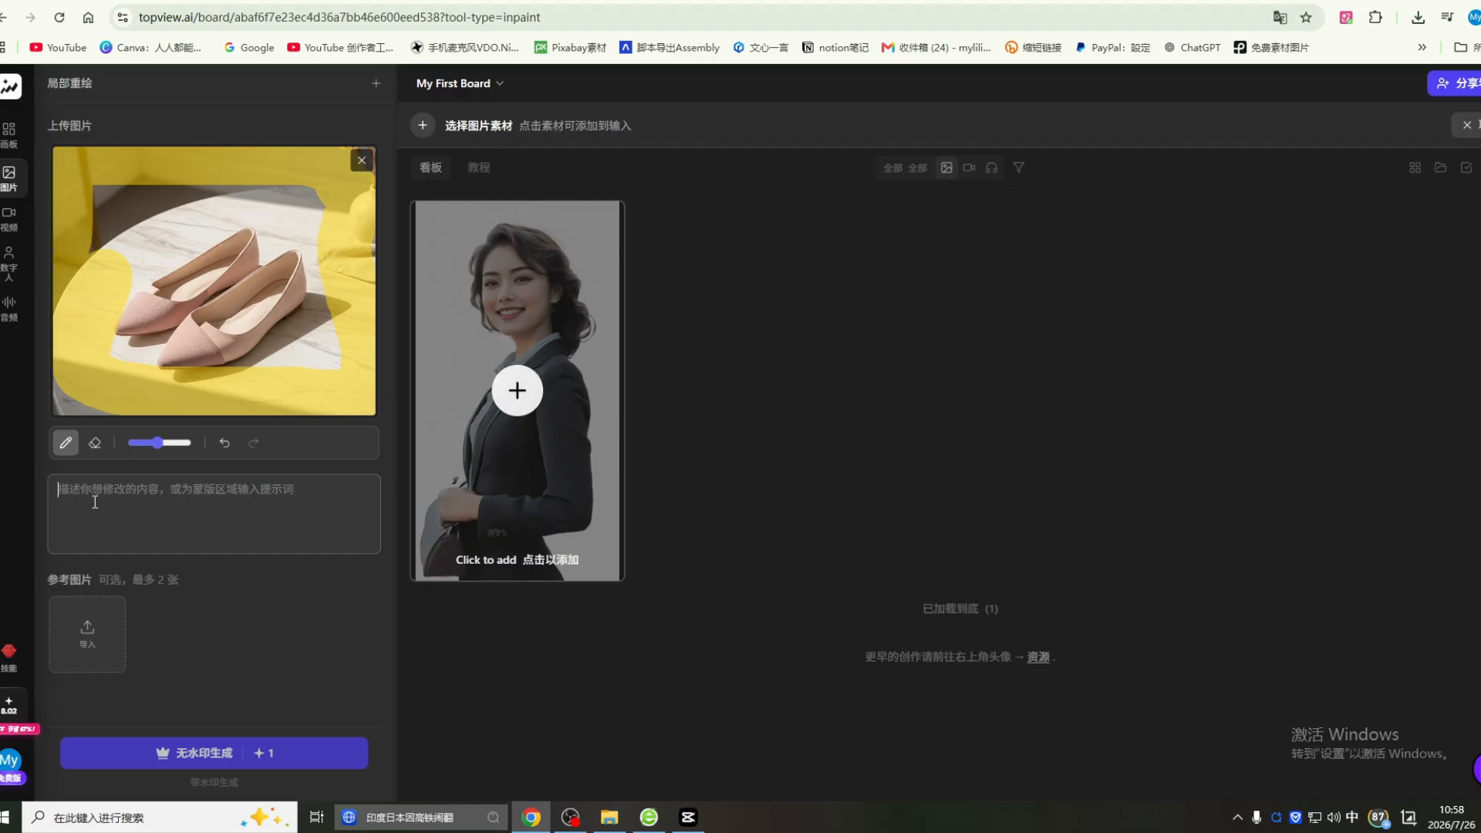
Step: Enter the inpainting prompt "换个背景，换个高大上的背景" and generate the image
text(换个背景)
mouse_move(85, 632)
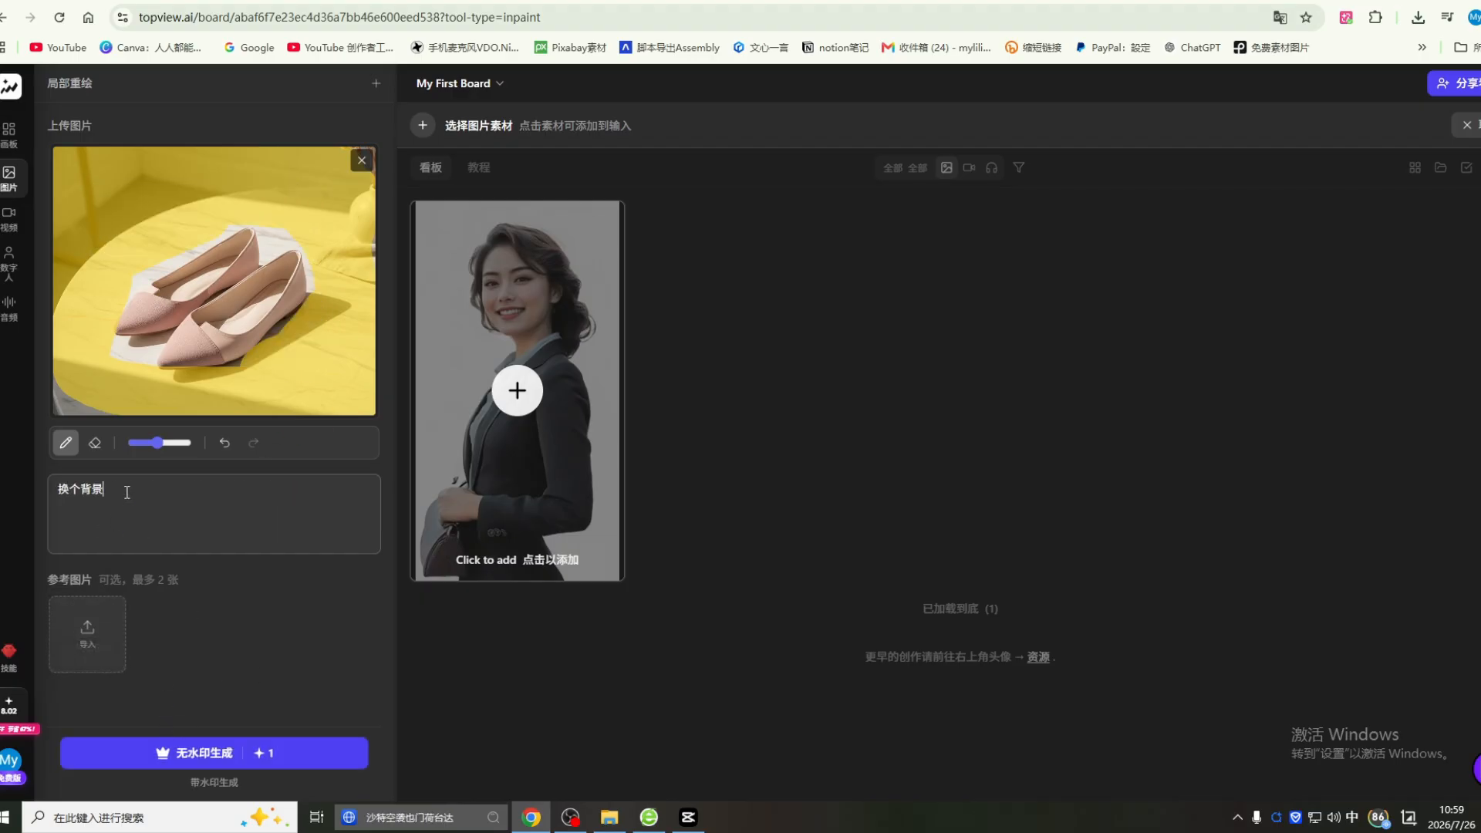
text(，换个高大上的背景)
key(Return)
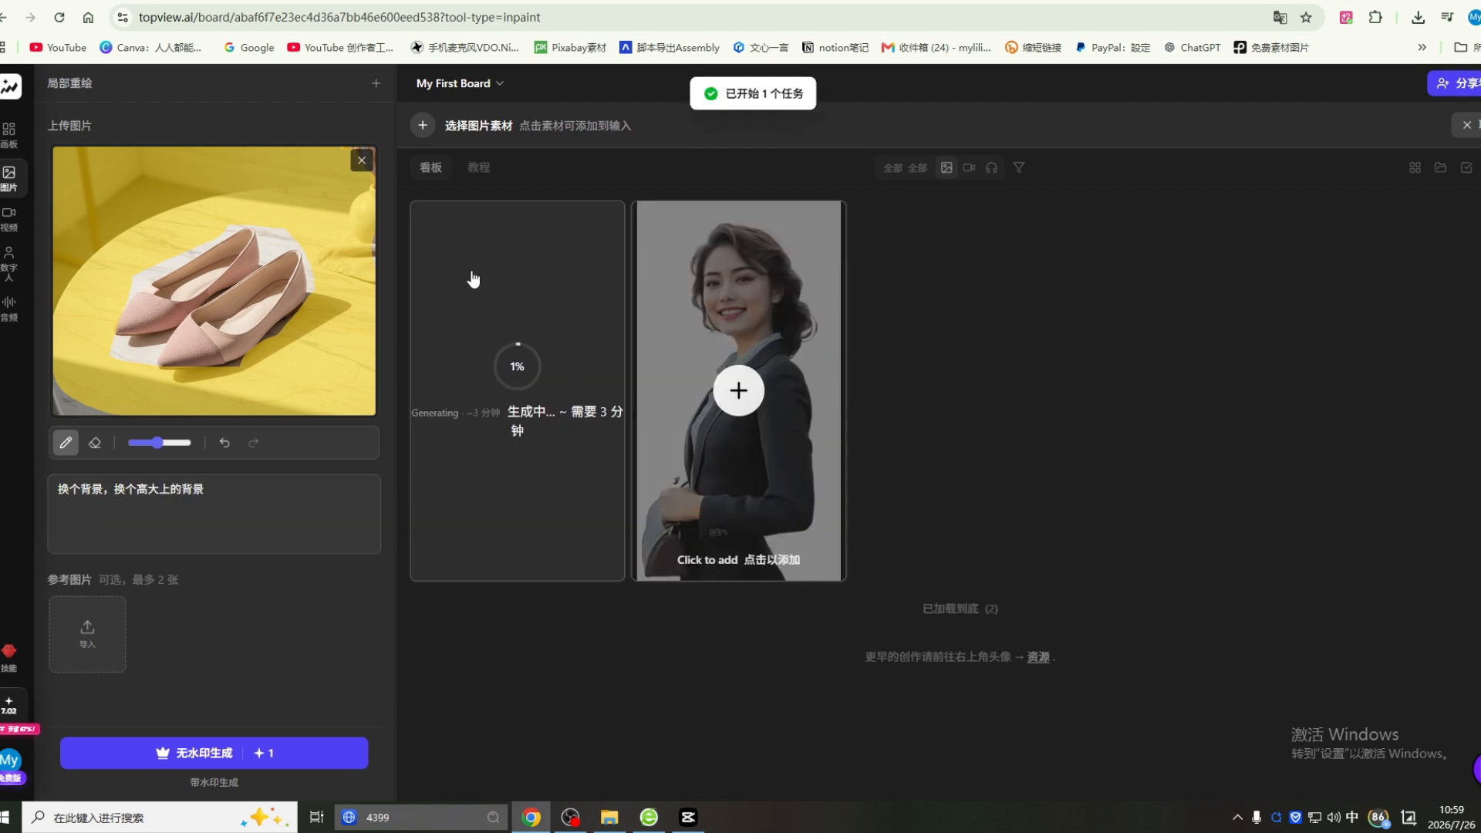
Step: Switch to the image editing tool (图片编辑), and preview the face swap portrait and the inpainted shoes picture on the board
mouse_move(9, 263)
mouse_move(5, 226)
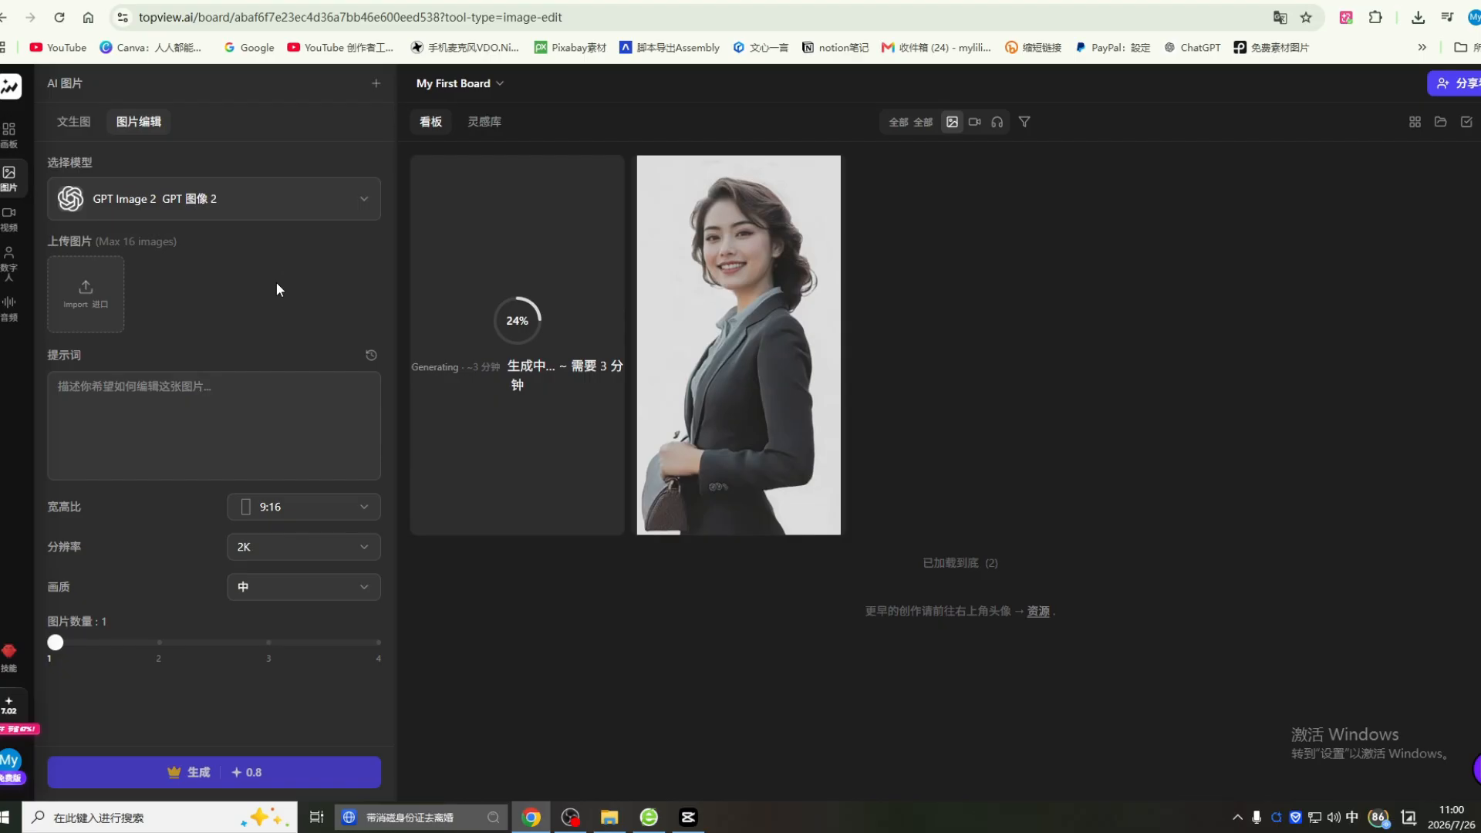
click(817, 479)
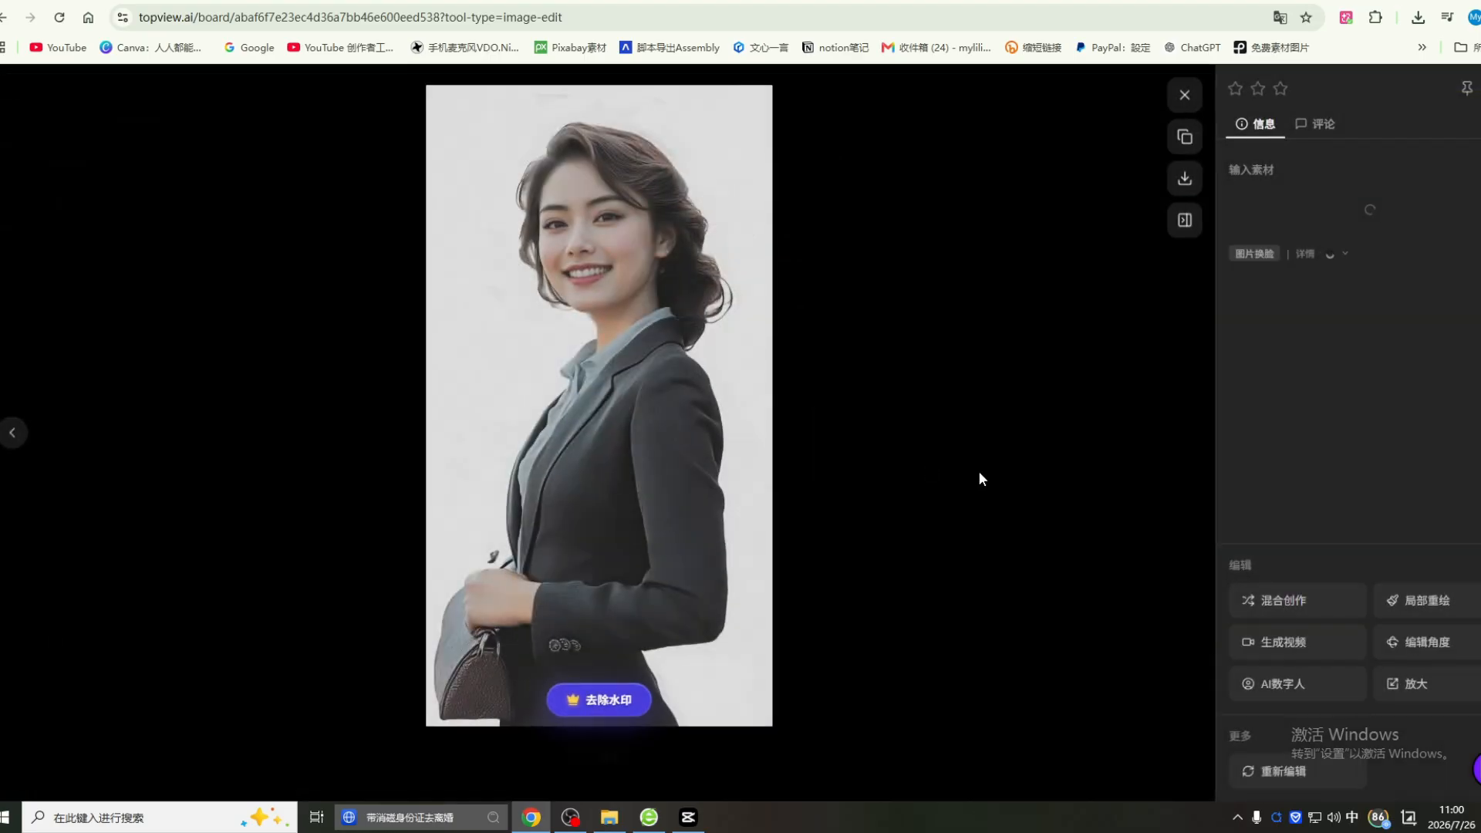
click(24, 435)
click(1185, 95)
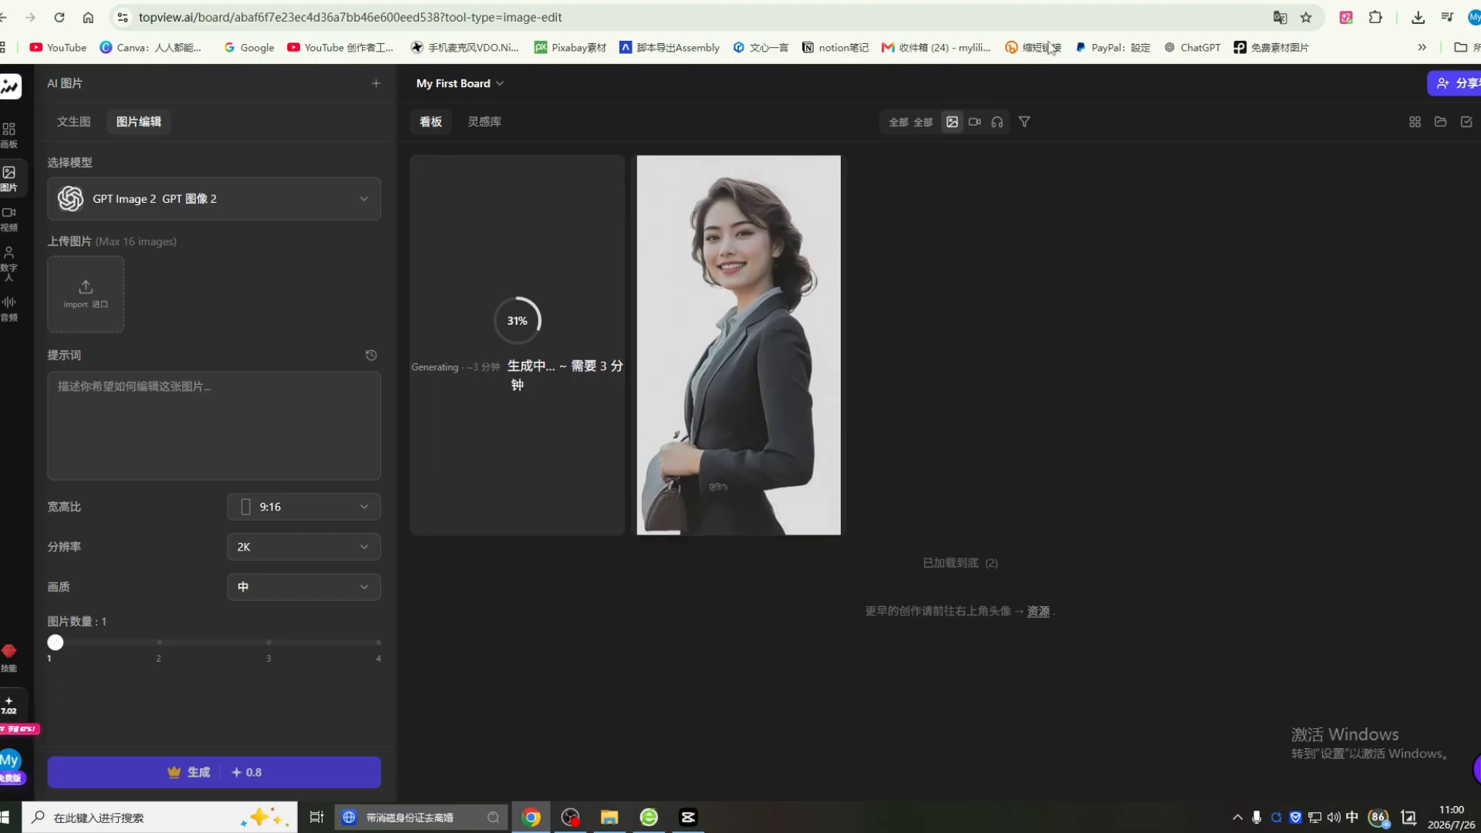
click(1059, 2)
scroll(1055, 604, down, 1)
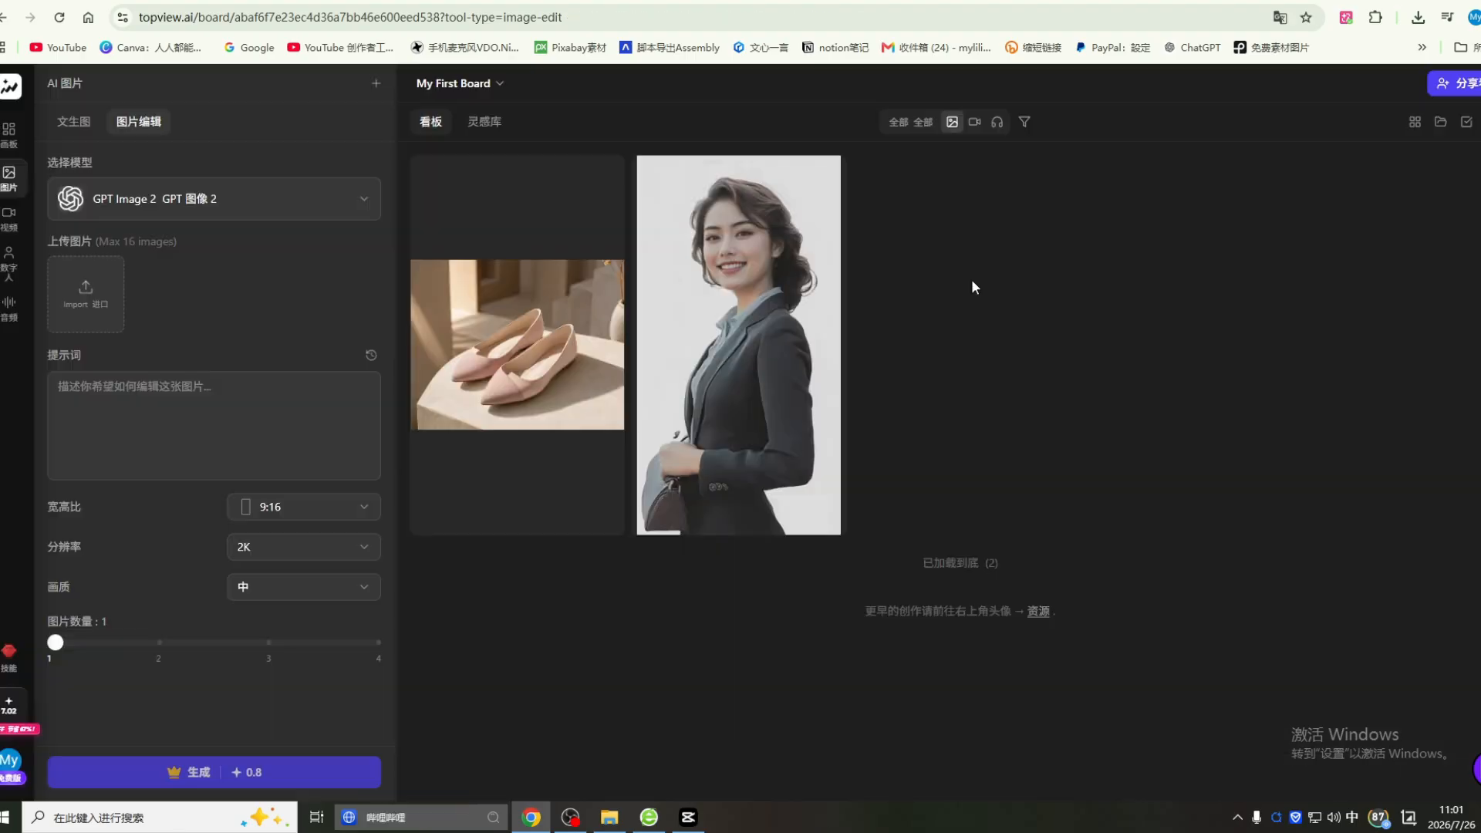
click(1185, 95)
Step: Open the voiceover tool (配音) and enter the Chinese sales script about the red dress, beginning "这条红色连衣裙一上身"
mouse_move(8, 312)
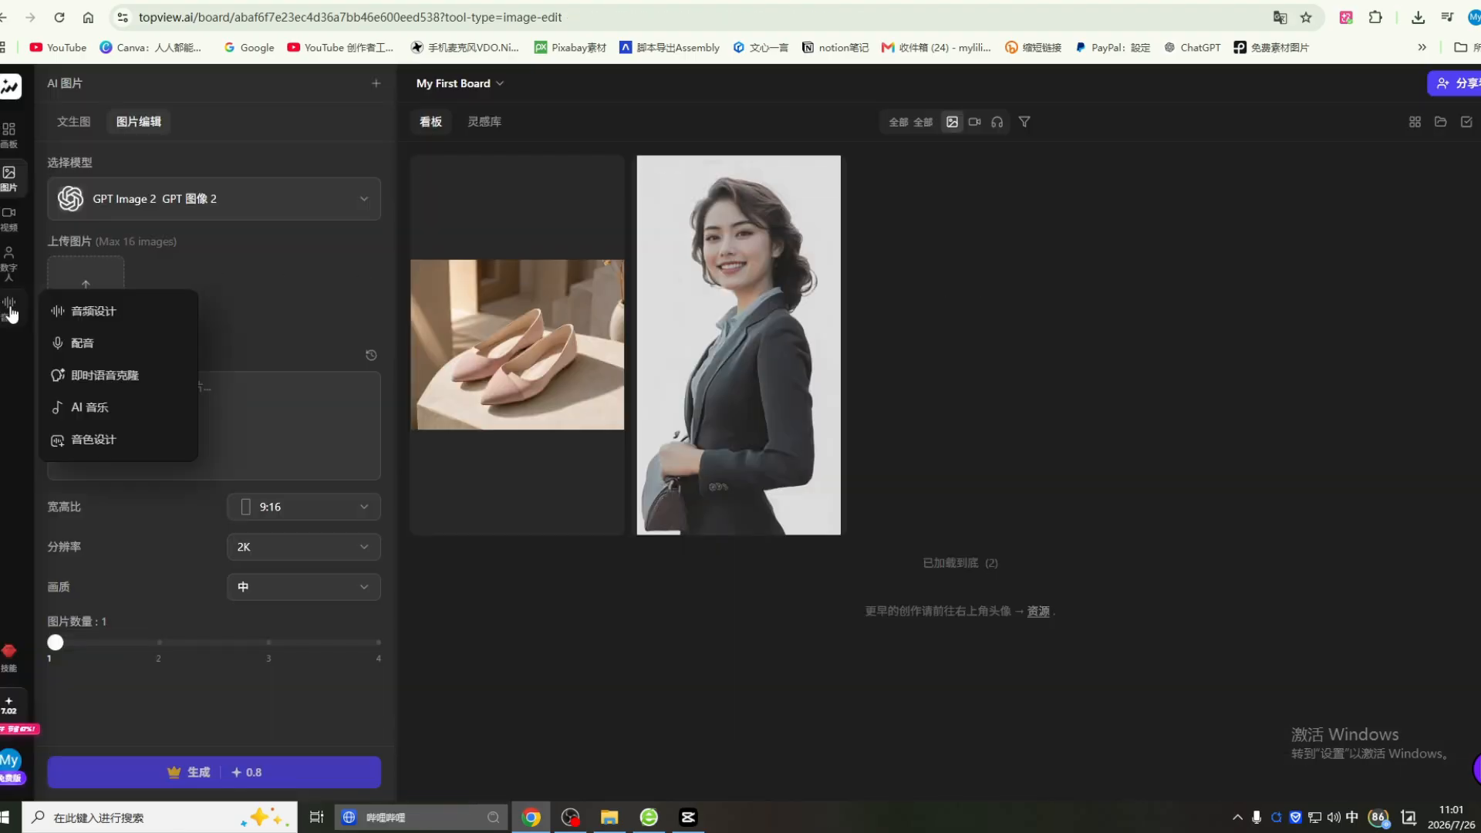
click(83, 345)
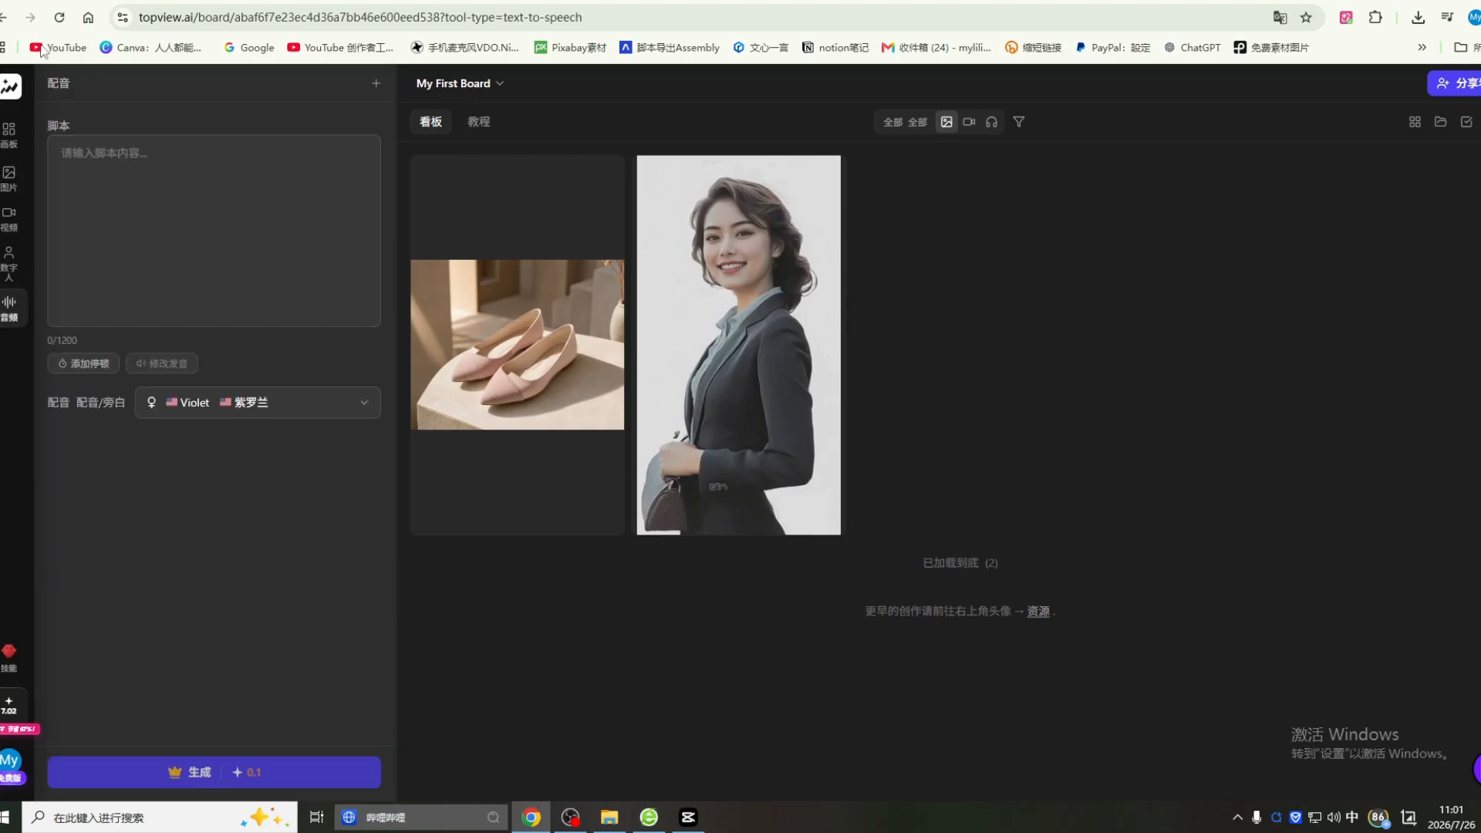
click(140, 155)
text(这条红色连衣裙一上身，整个人的气质立刻就出来了，修身的版型把身材线条衬得特别优雅，走动时裙摆轻轻摆动，真的很有女人味。经典的大红色非常吸睛，日常出门显精致，约会、聚会或者拍照都很出片，穿上就是那种又高级又有存在感的感觉。)
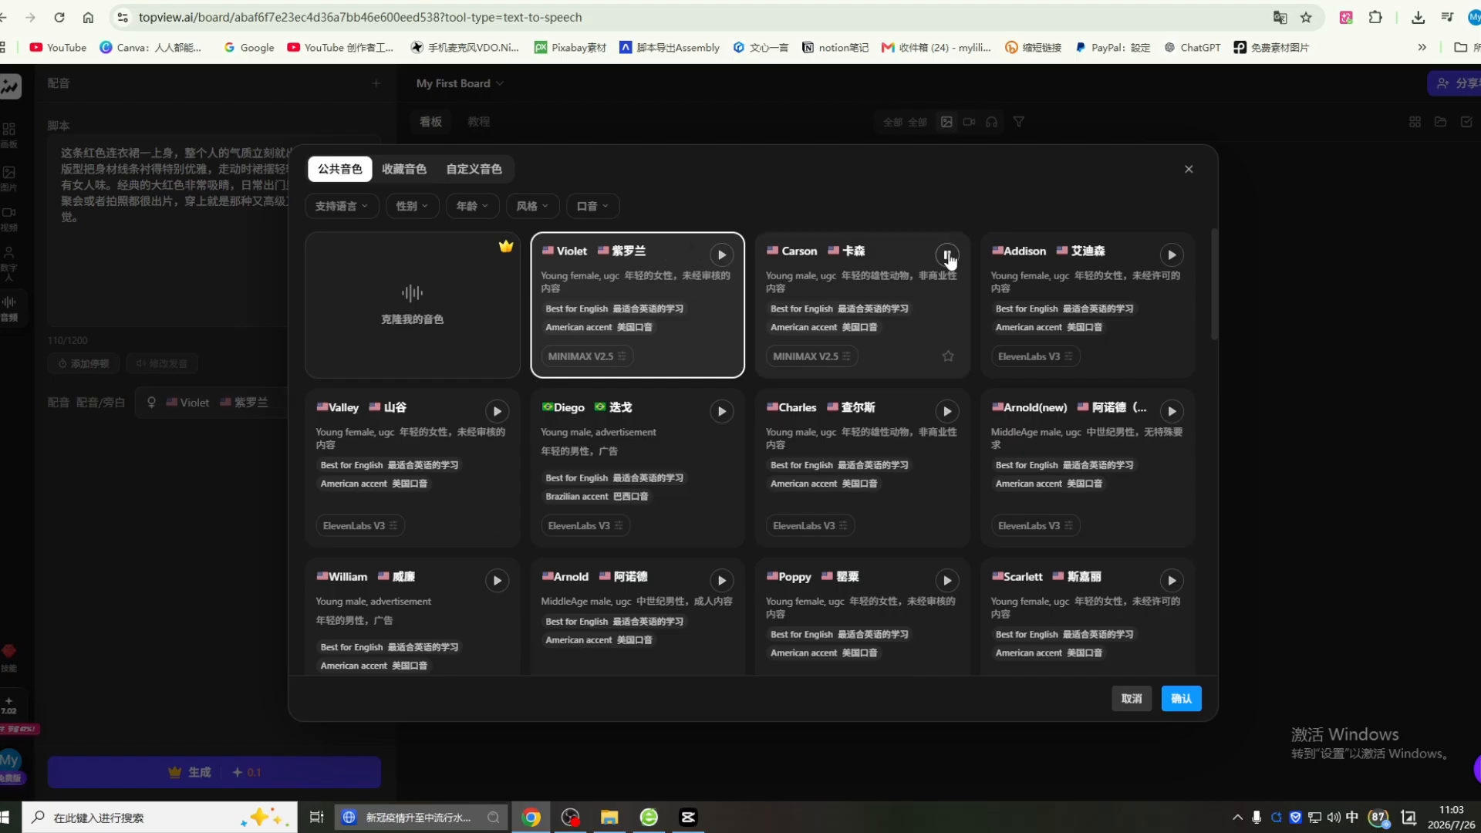
Step: Filter the public voices by gender 女, age 中年 and style Advertisement, leaving the accent unfiltered
click(949, 257)
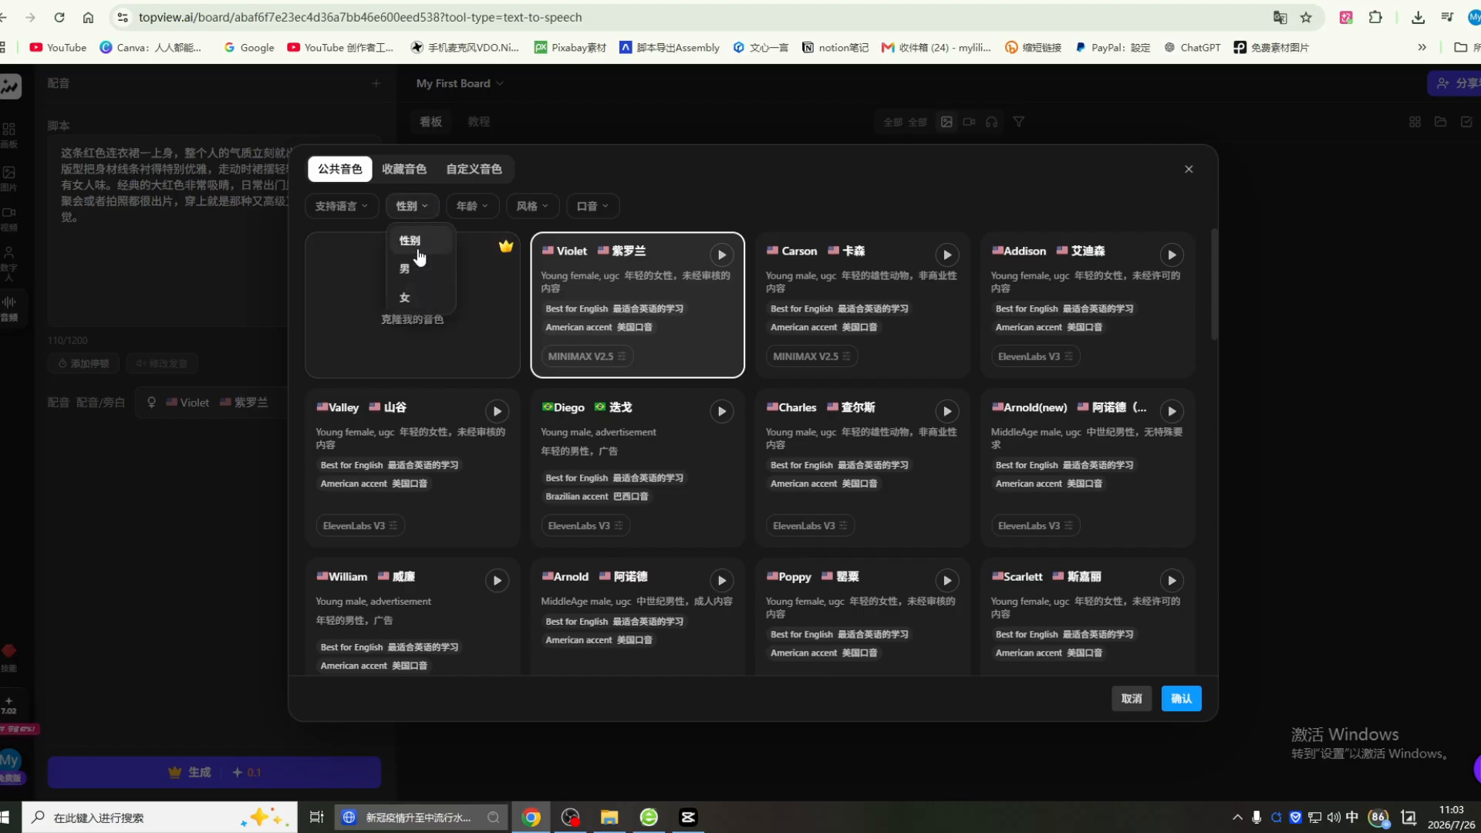
click(423, 284)
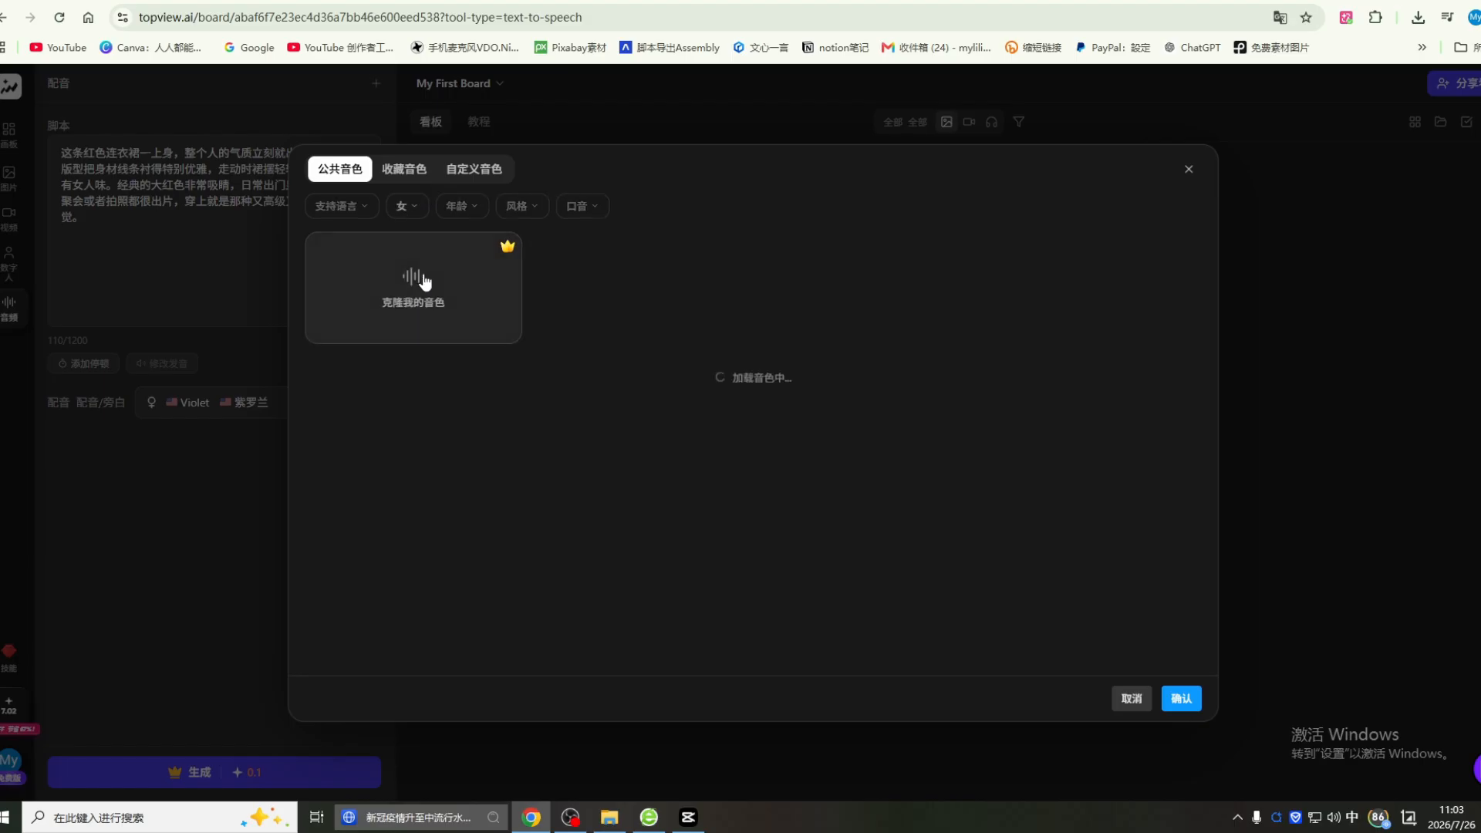
click(472, 208)
click(464, 298)
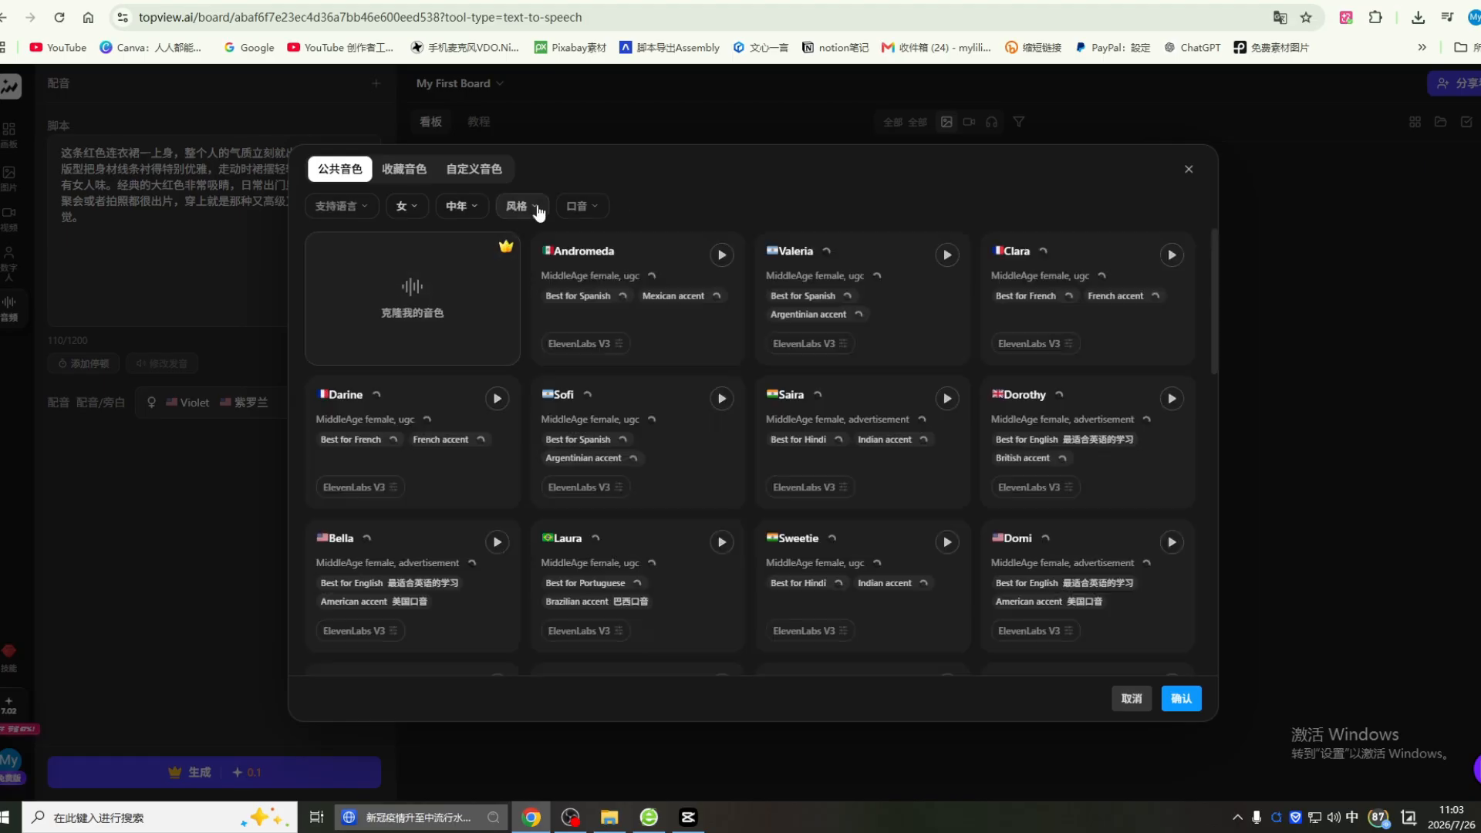
click(531, 206)
click(540, 350)
click(644, 209)
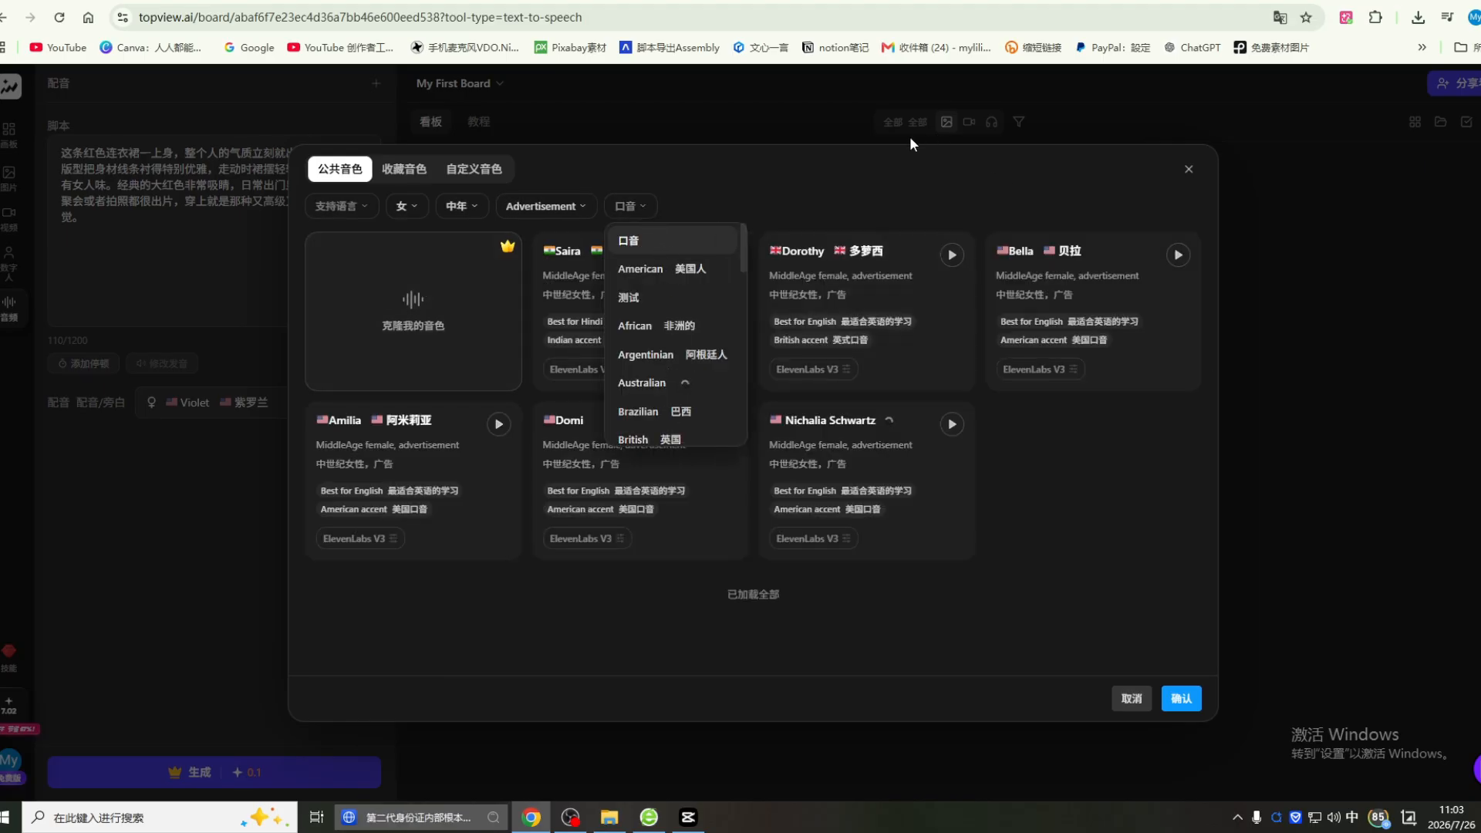
click(787, 118)
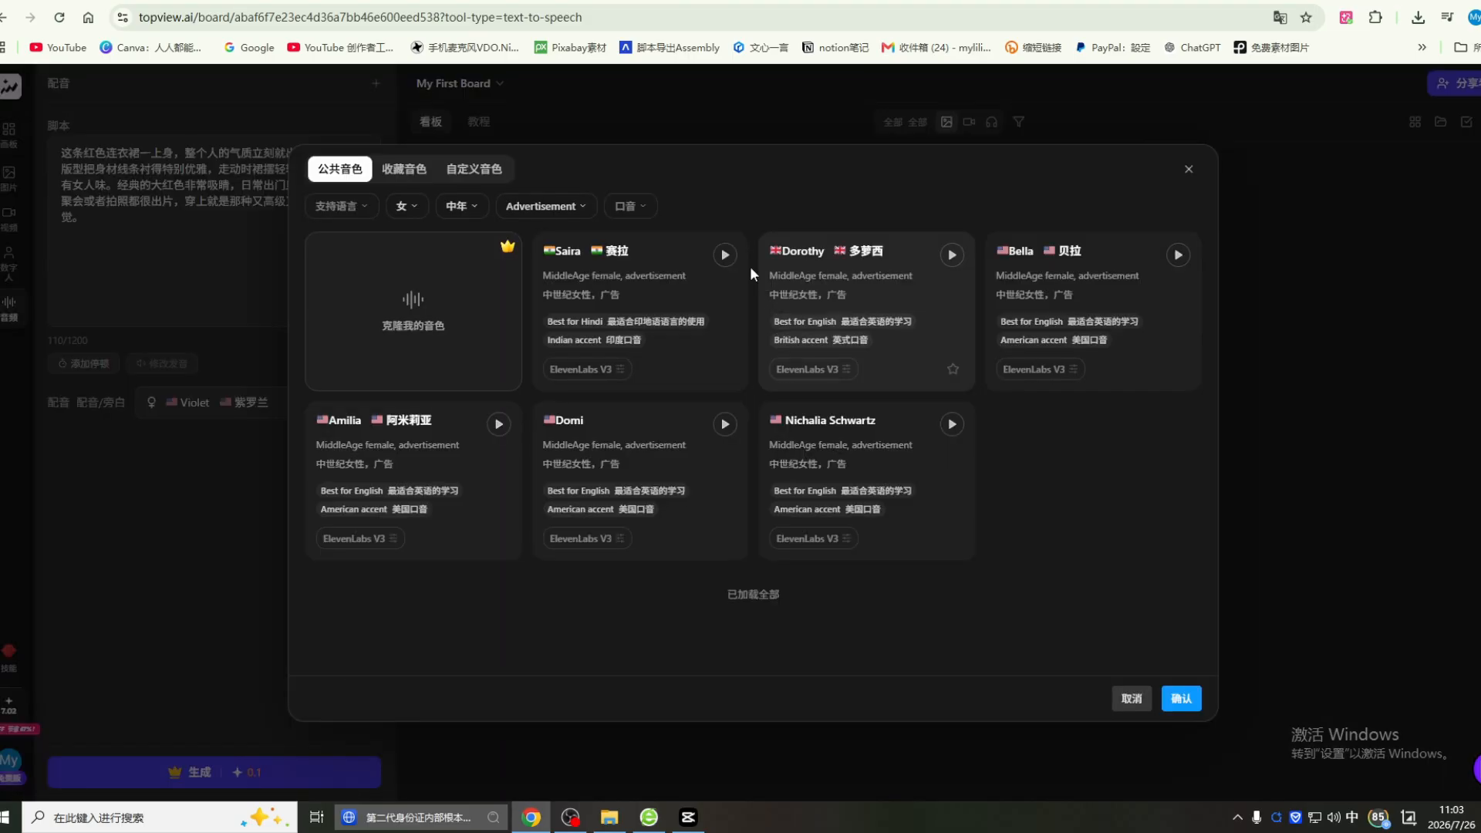
Step: Preview the Dorothy, Bella and Amilia voices, and set Amilia as the voiceover voice
click(954, 256)
click(953, 256)
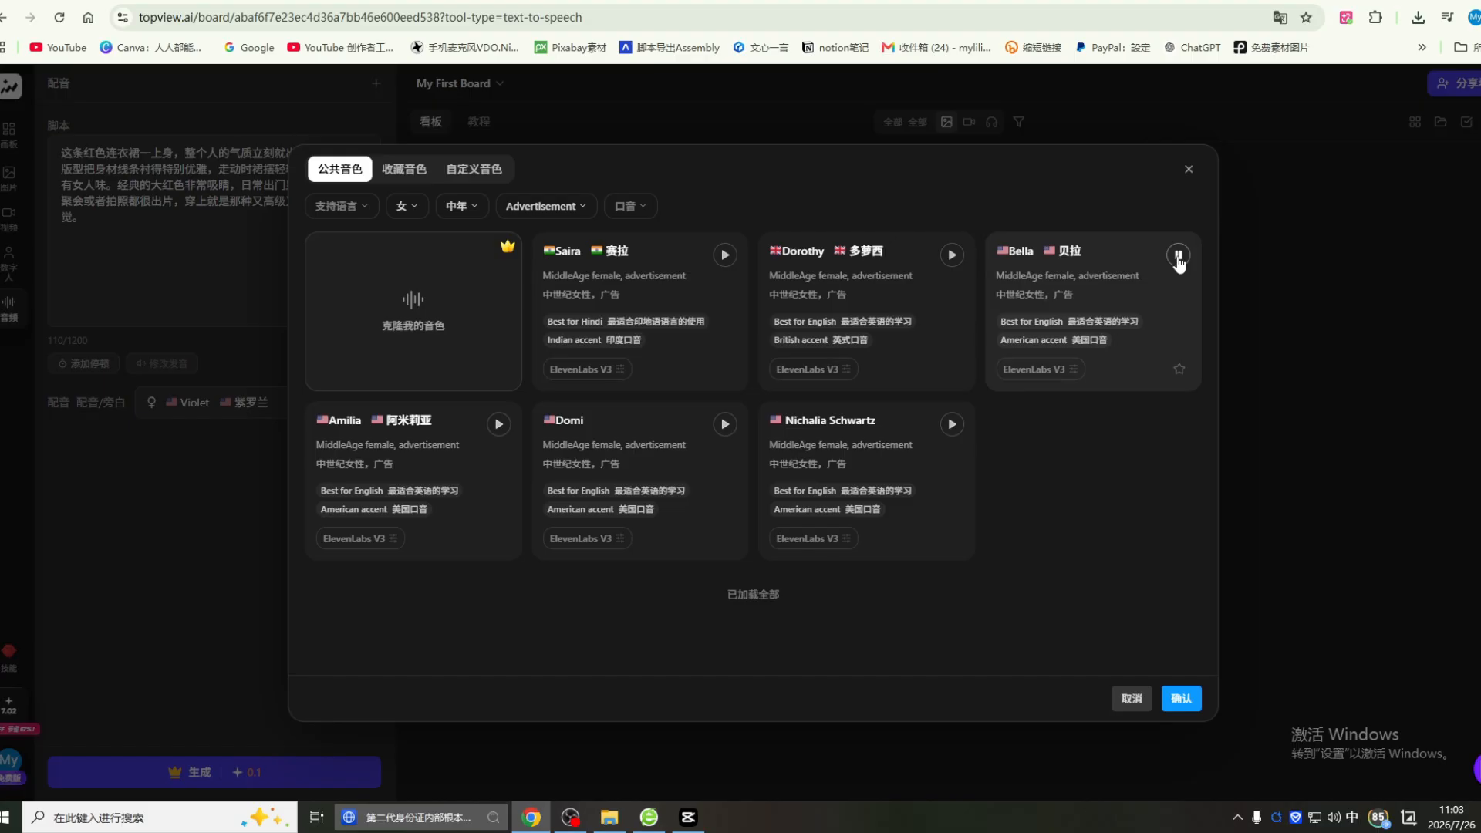
click(499, 427)
click(725, 425)
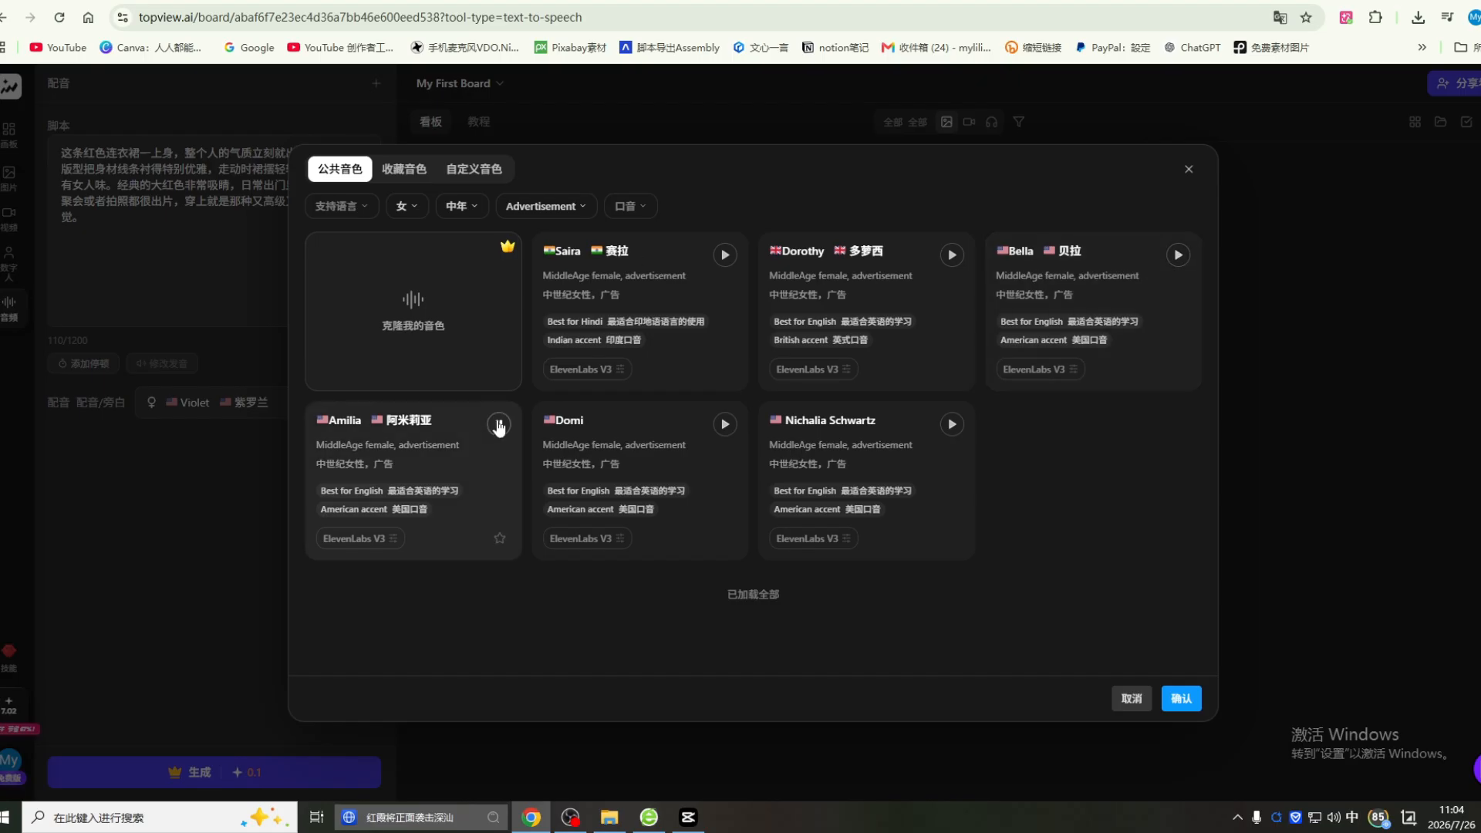
click(422, 460)
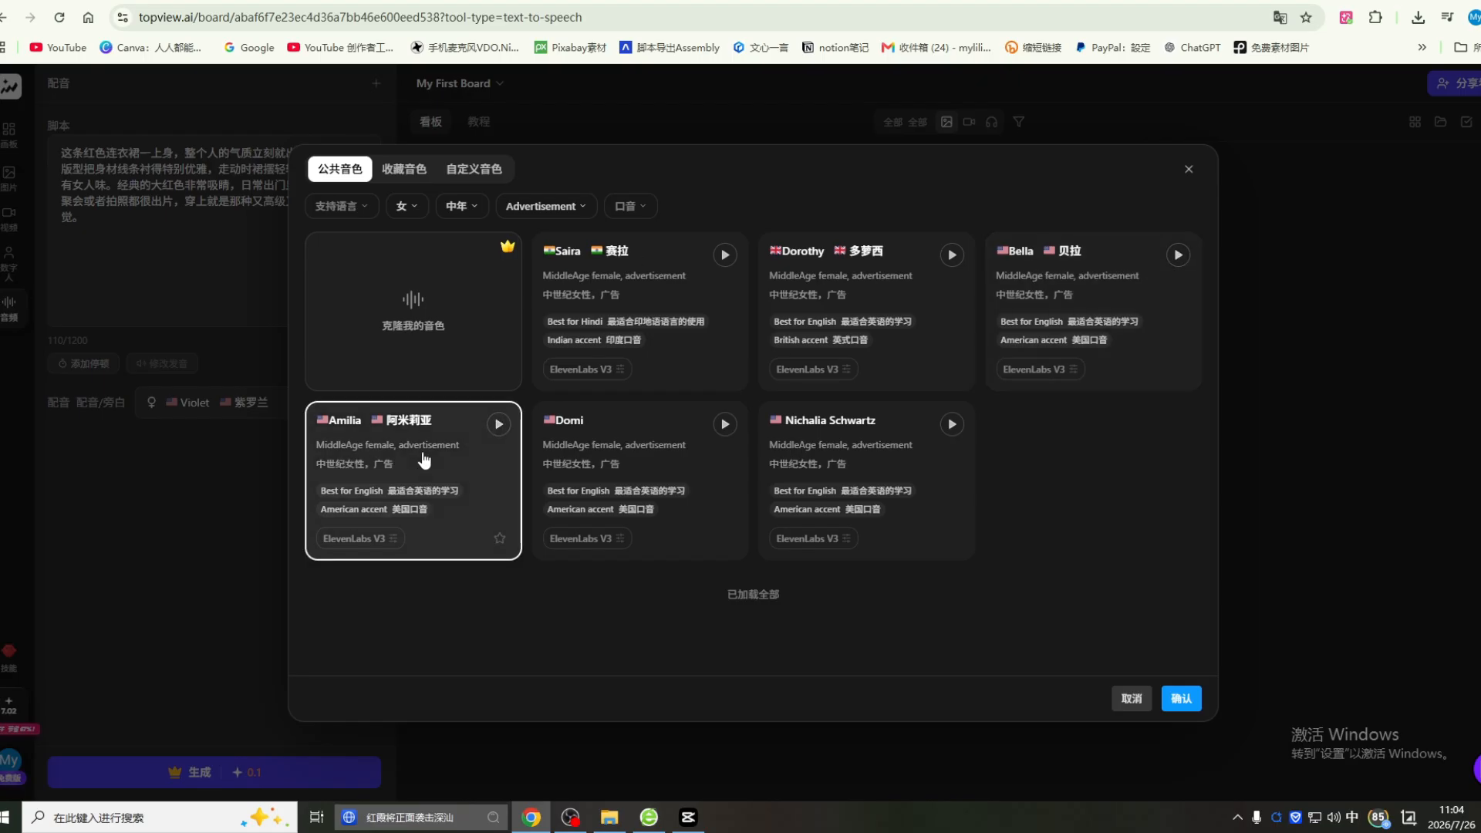
click(1181, 699)
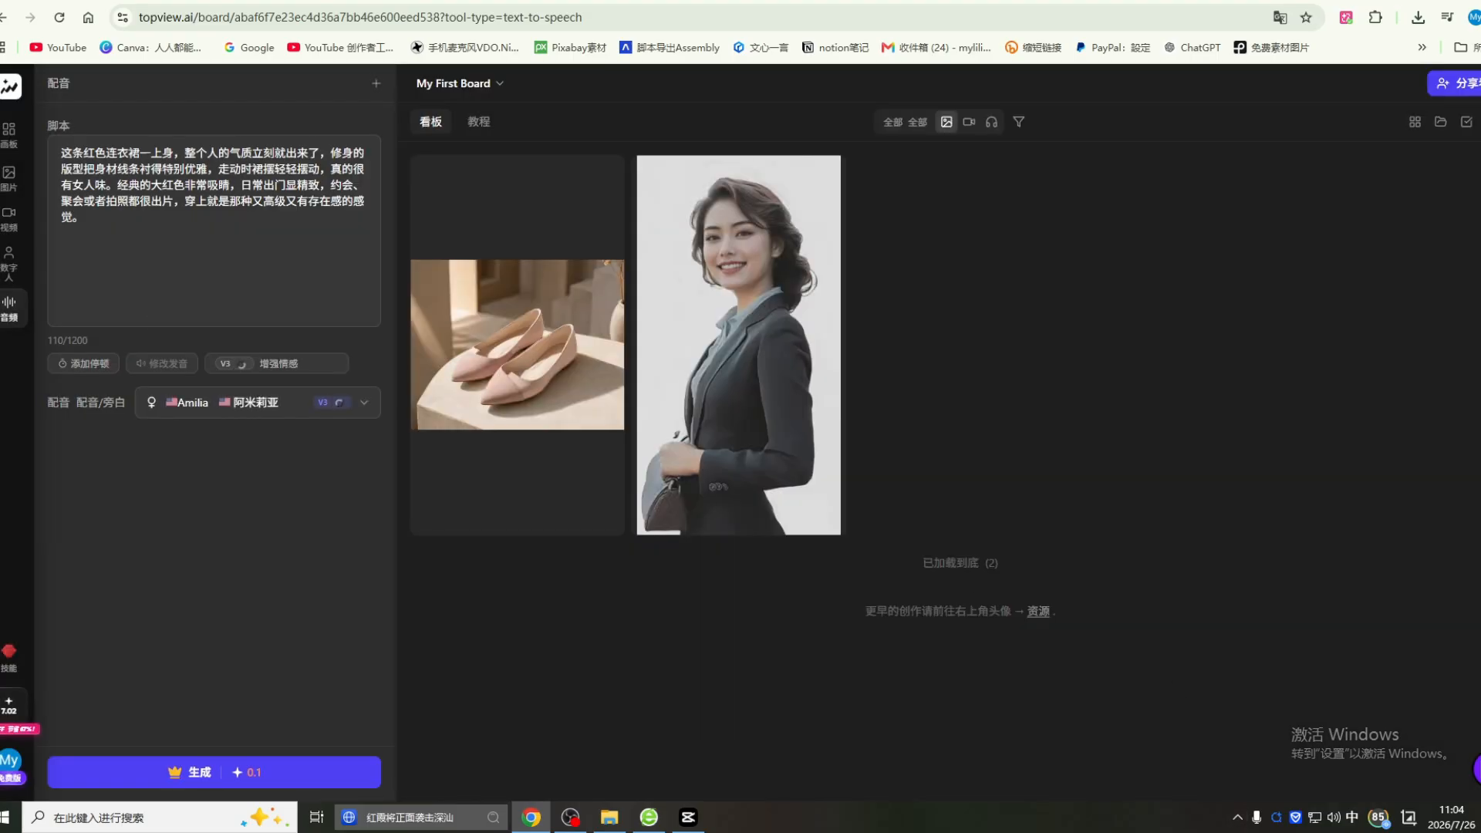
click(264, 770)
click(137, 791)
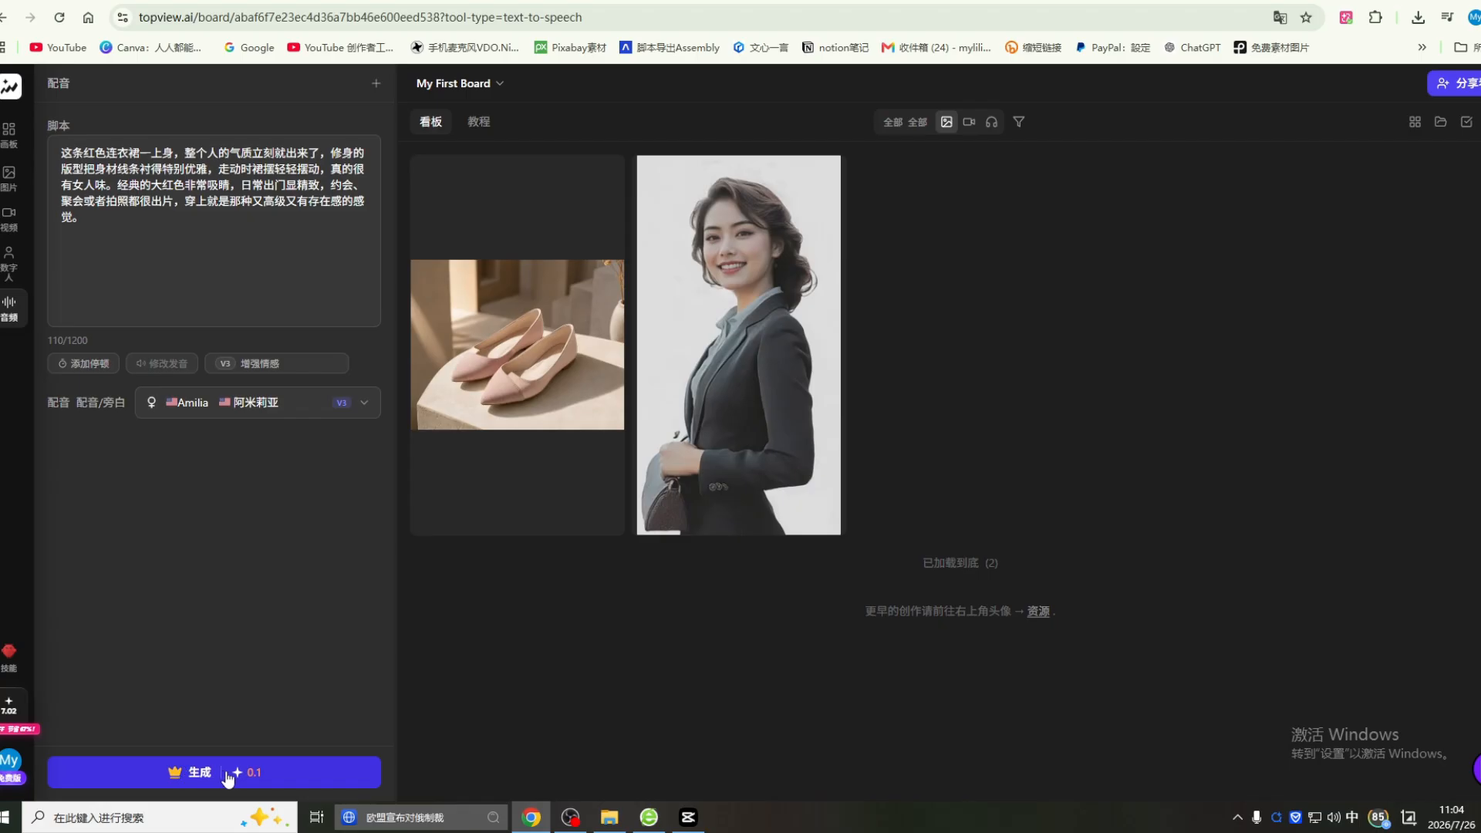
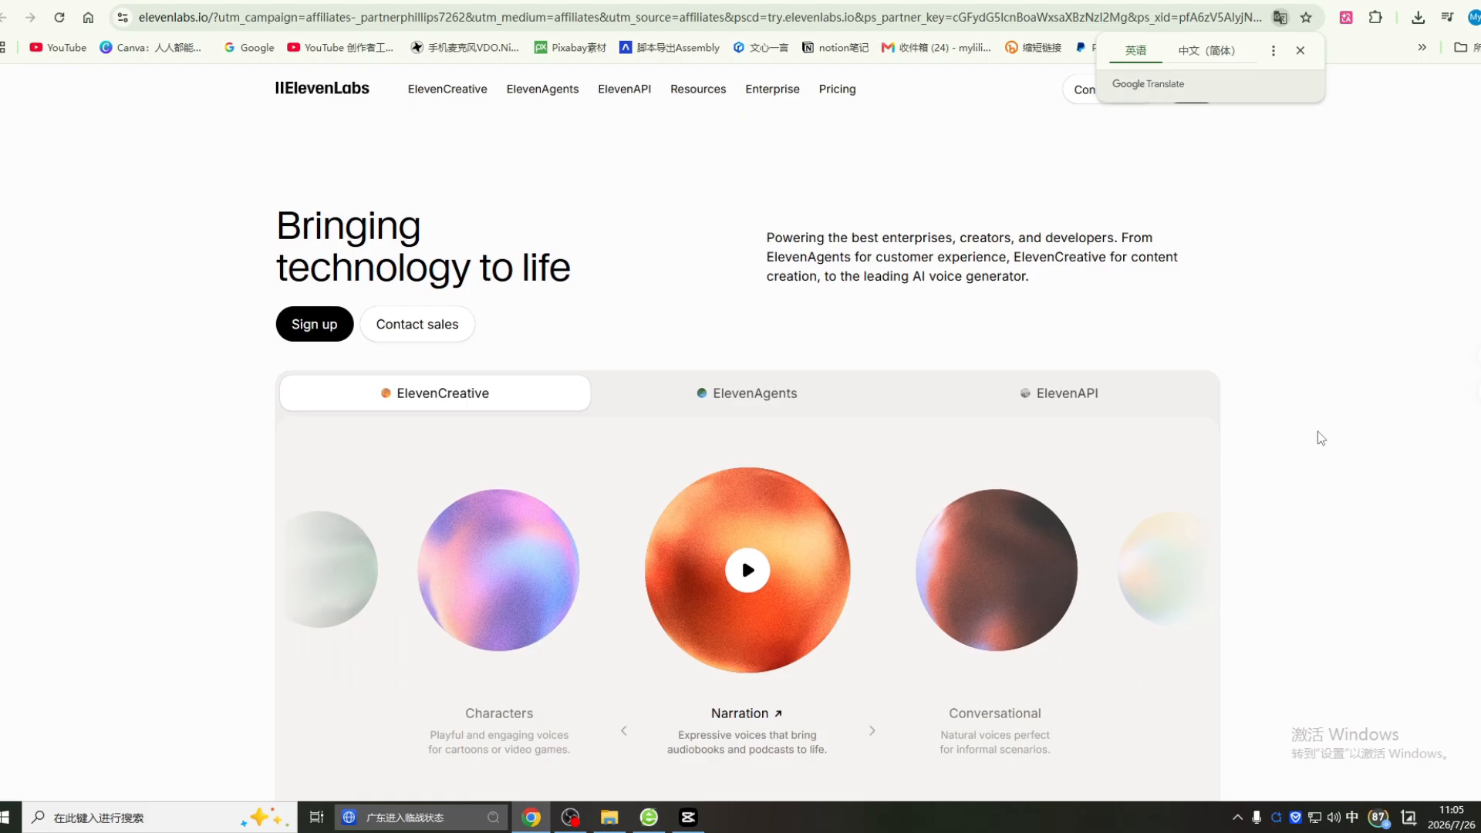
Step: Look over the ElevenLabs home page, and switch back to the Topview home page
scroll(1317, 436, down, 4)
scroll(1318, 436, up, 4)
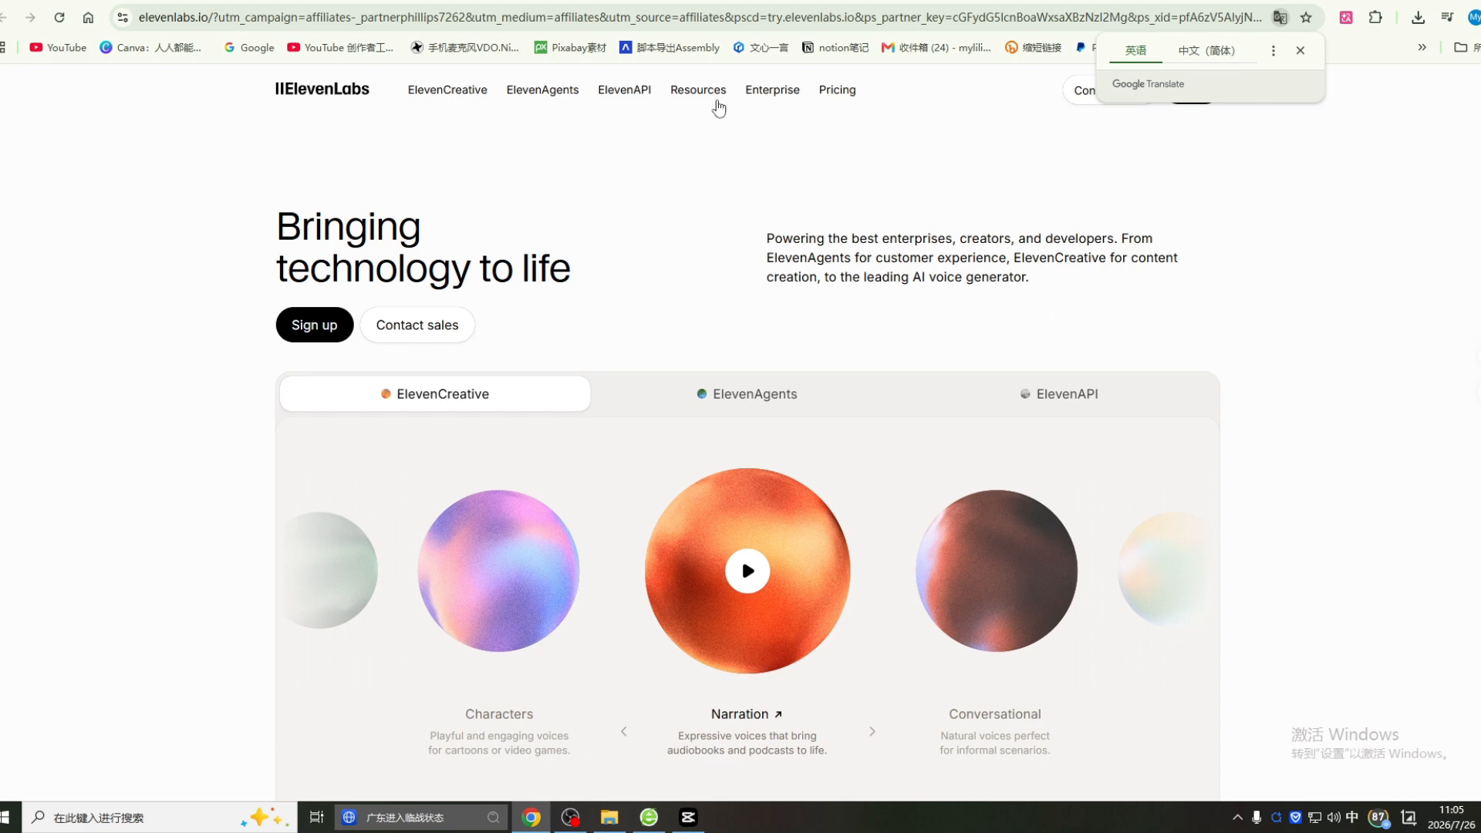
click(700, 2)
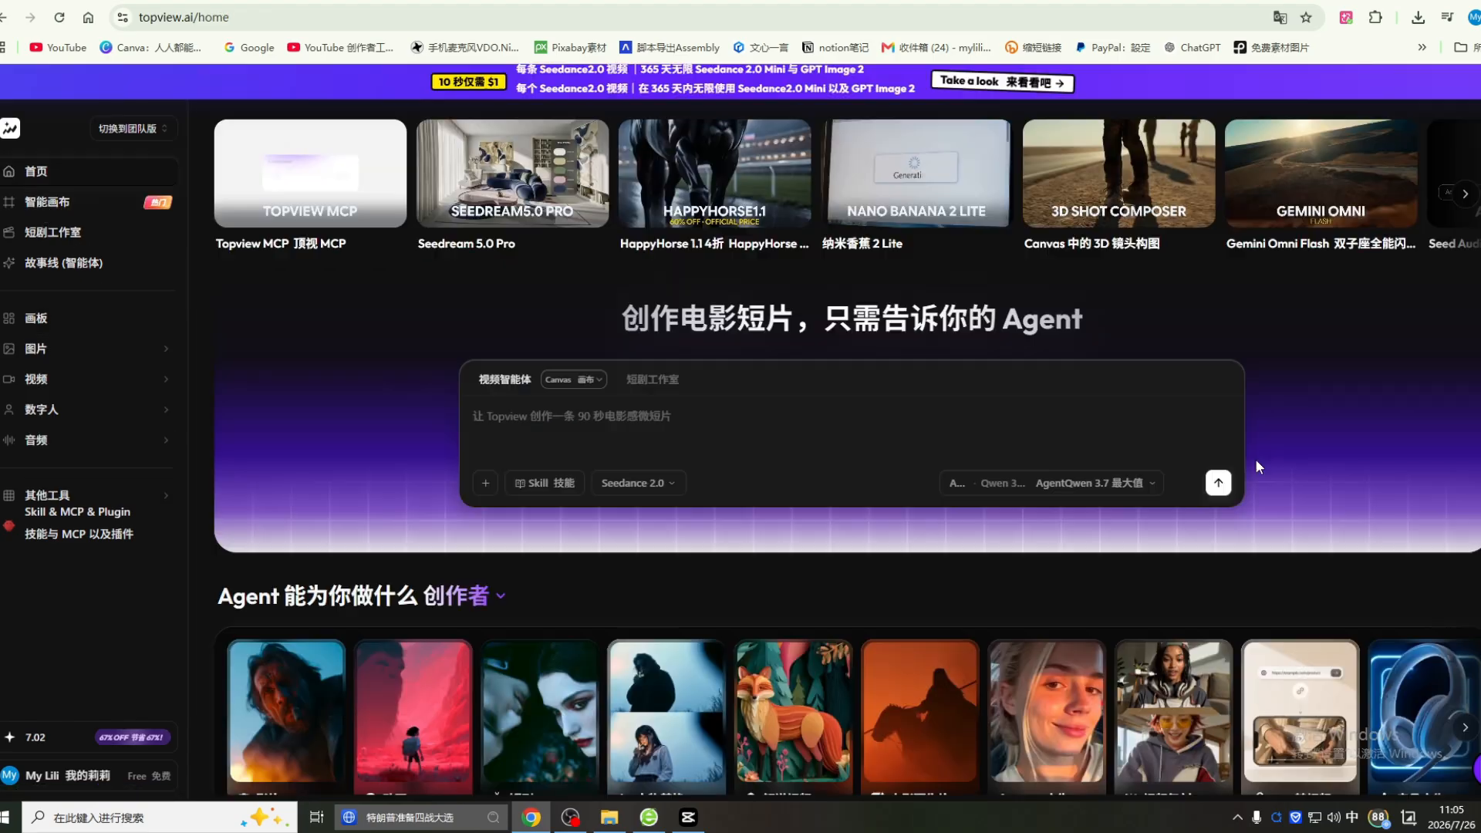
Step: Examine the Agent creation categories and the featured short film (短片) and marketing video (营销视频) examples on Topview's home page
scroll(1256, 466, down, 1)
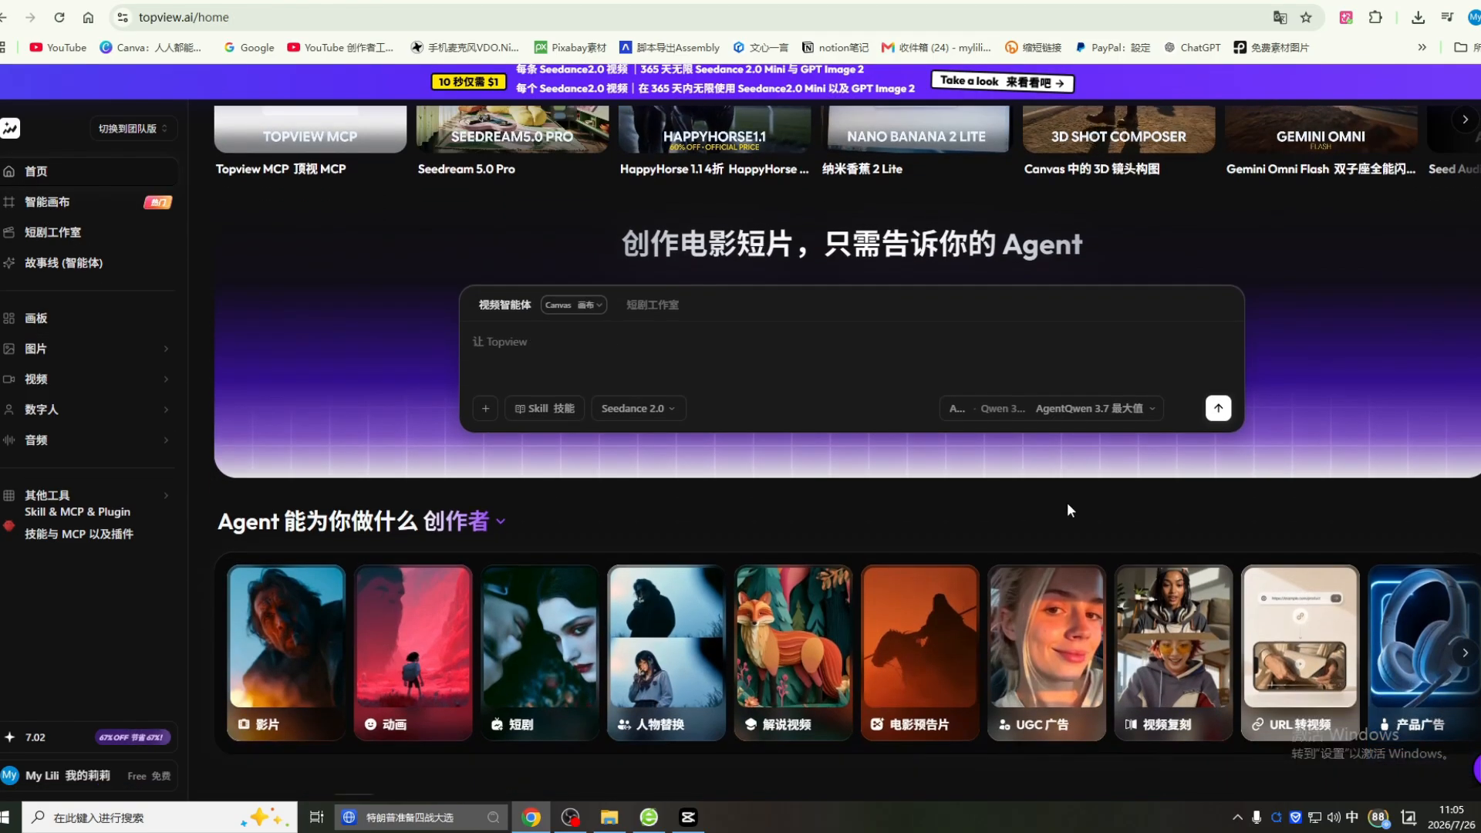
scroll(1209, 486, down, 1)
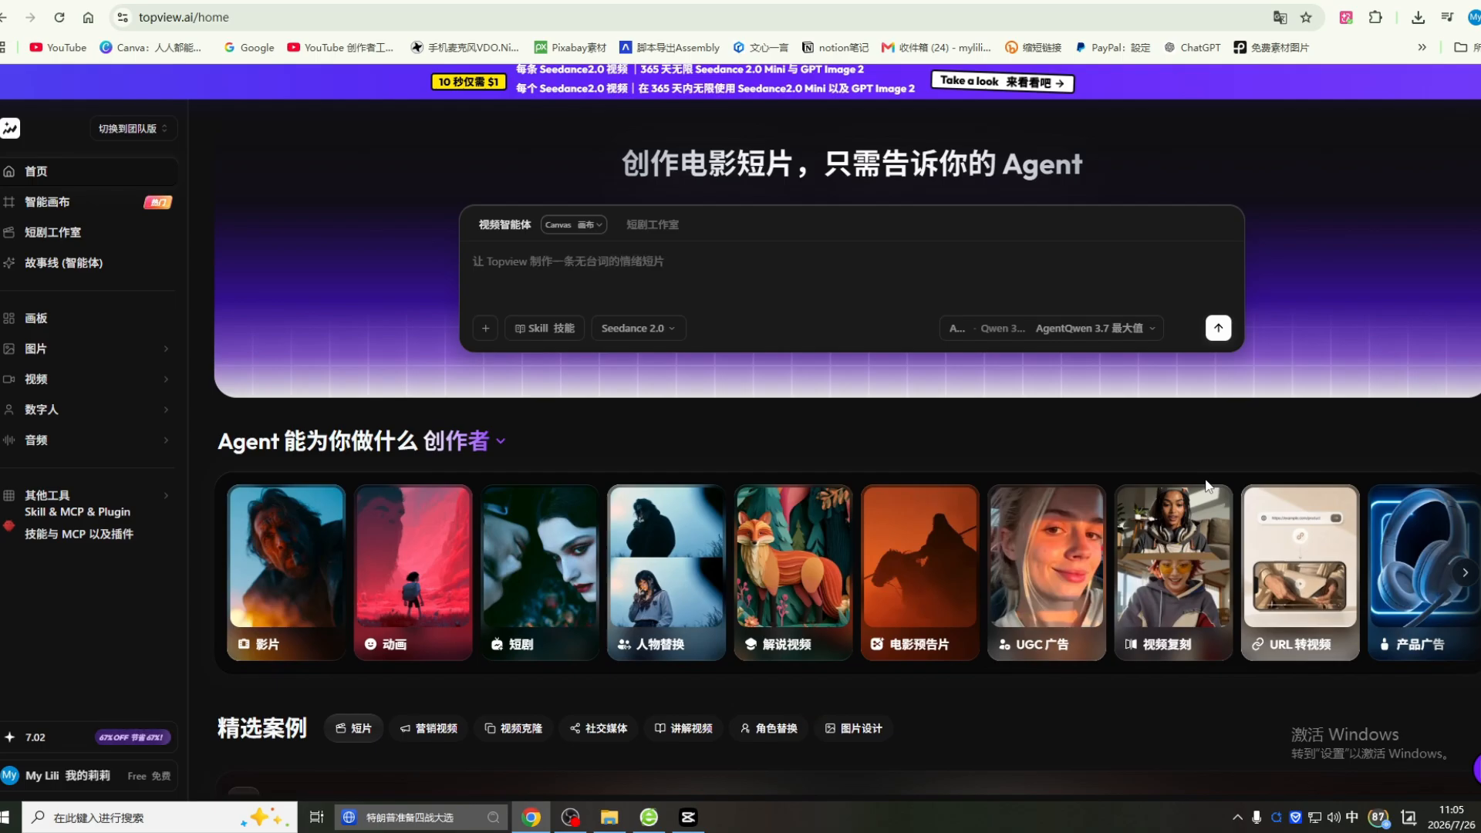
scroll(1208, 486, down, 1)
scroll(1209, 486, down, 1)
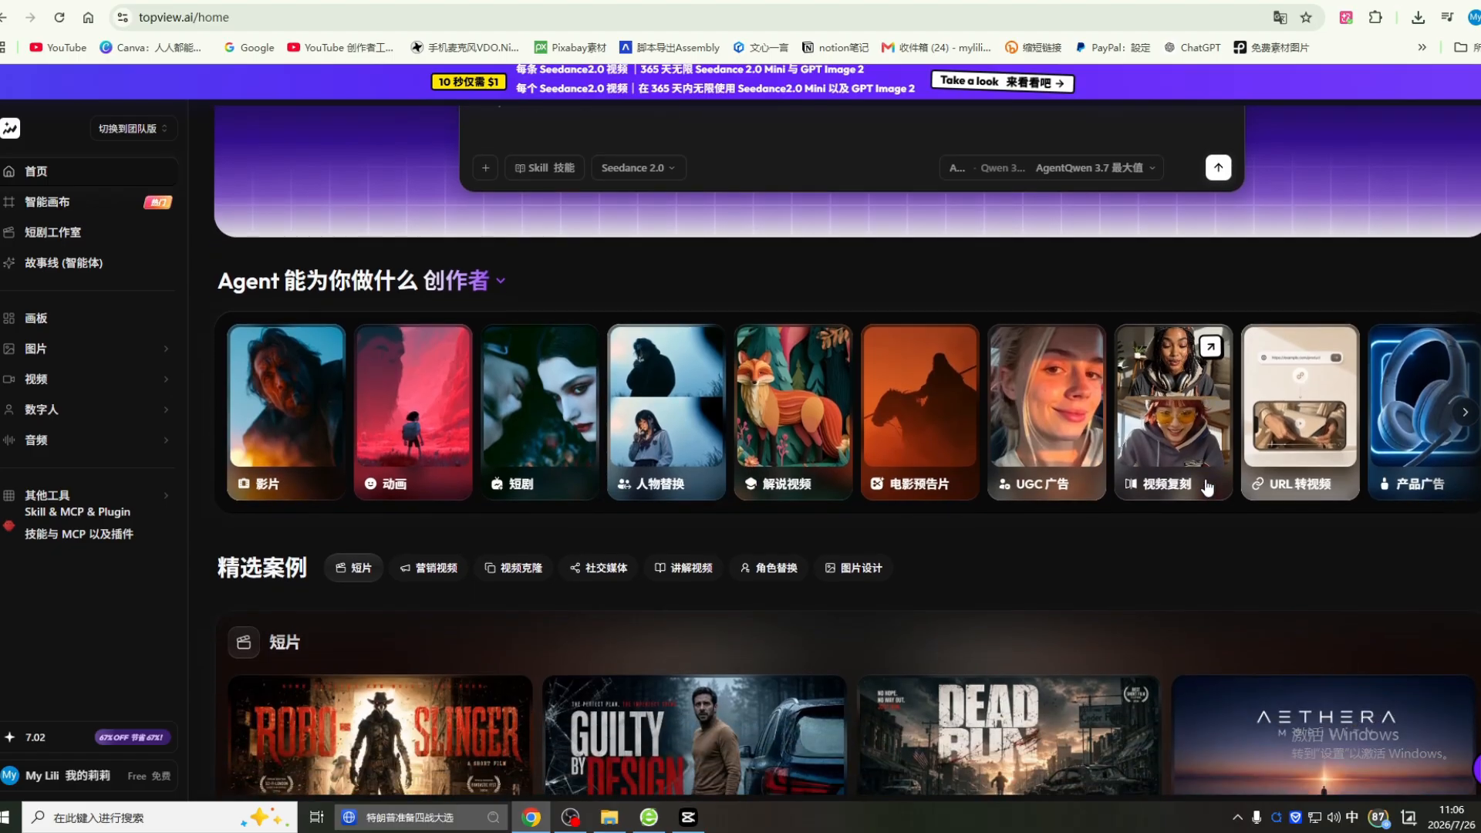
scroll(1090, 493, down, 1)
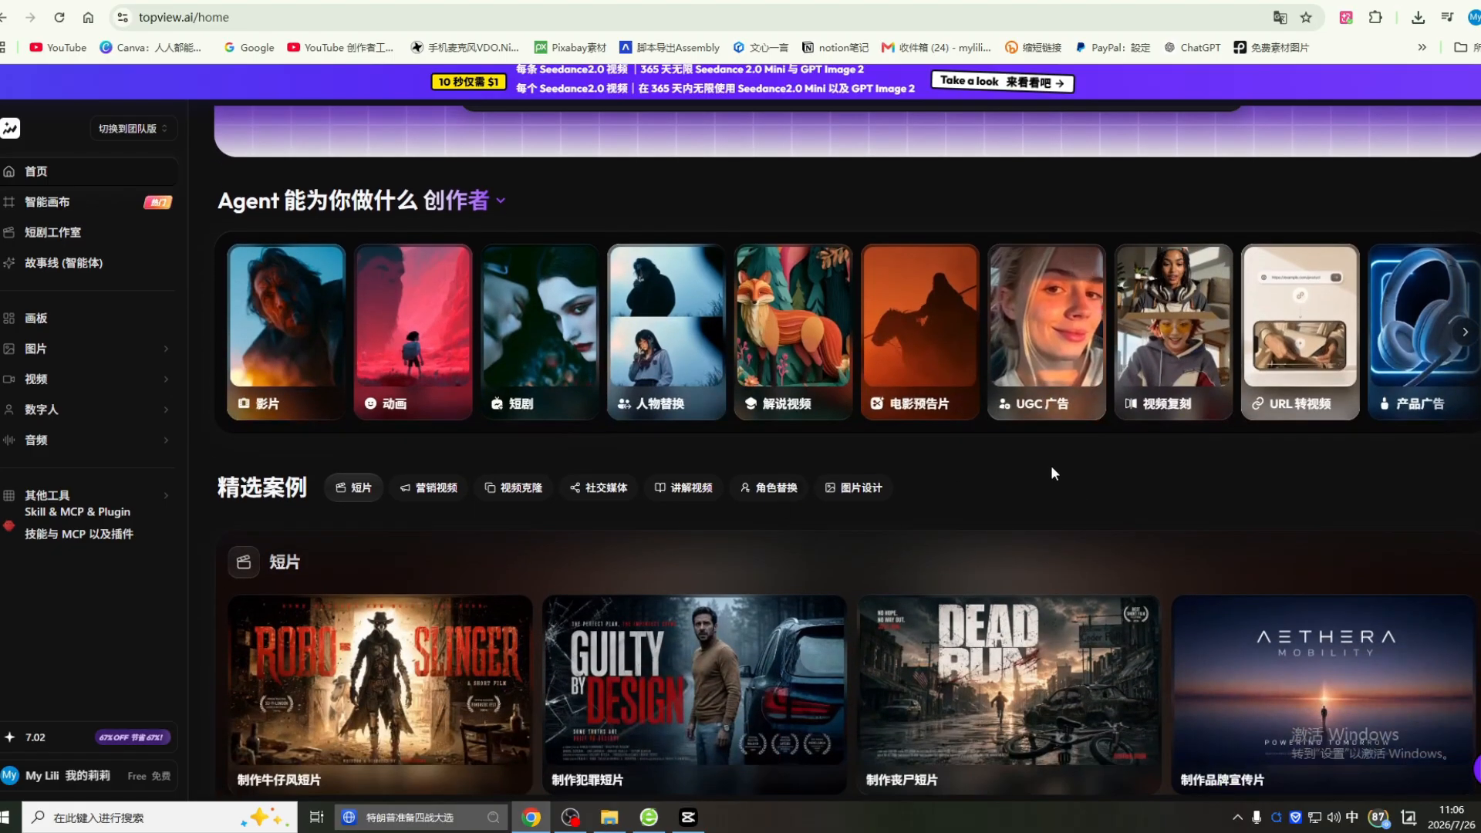
scroll(1143, 469, down, 1)
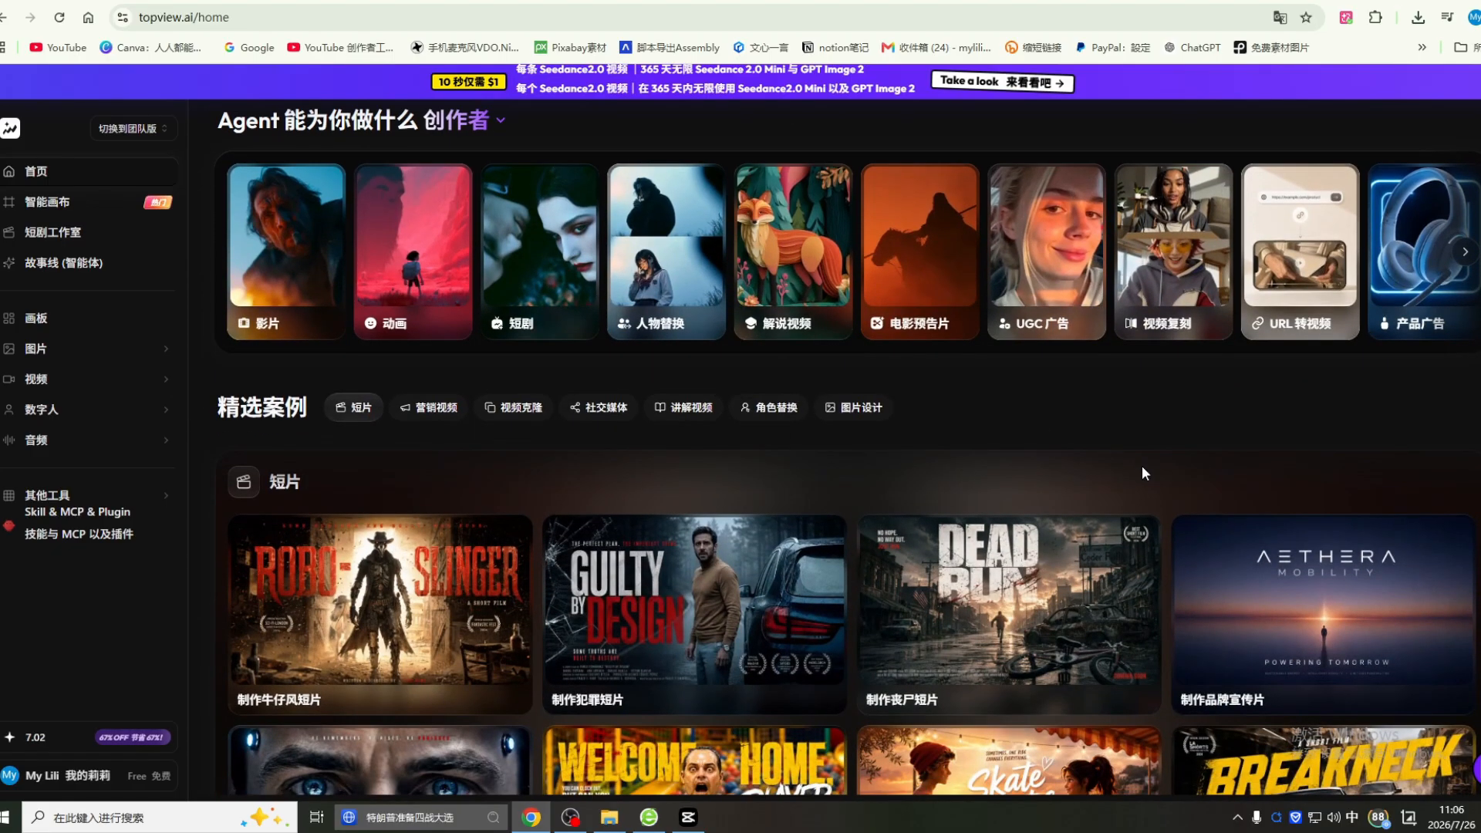
scroll(1143, 469, down, 1)
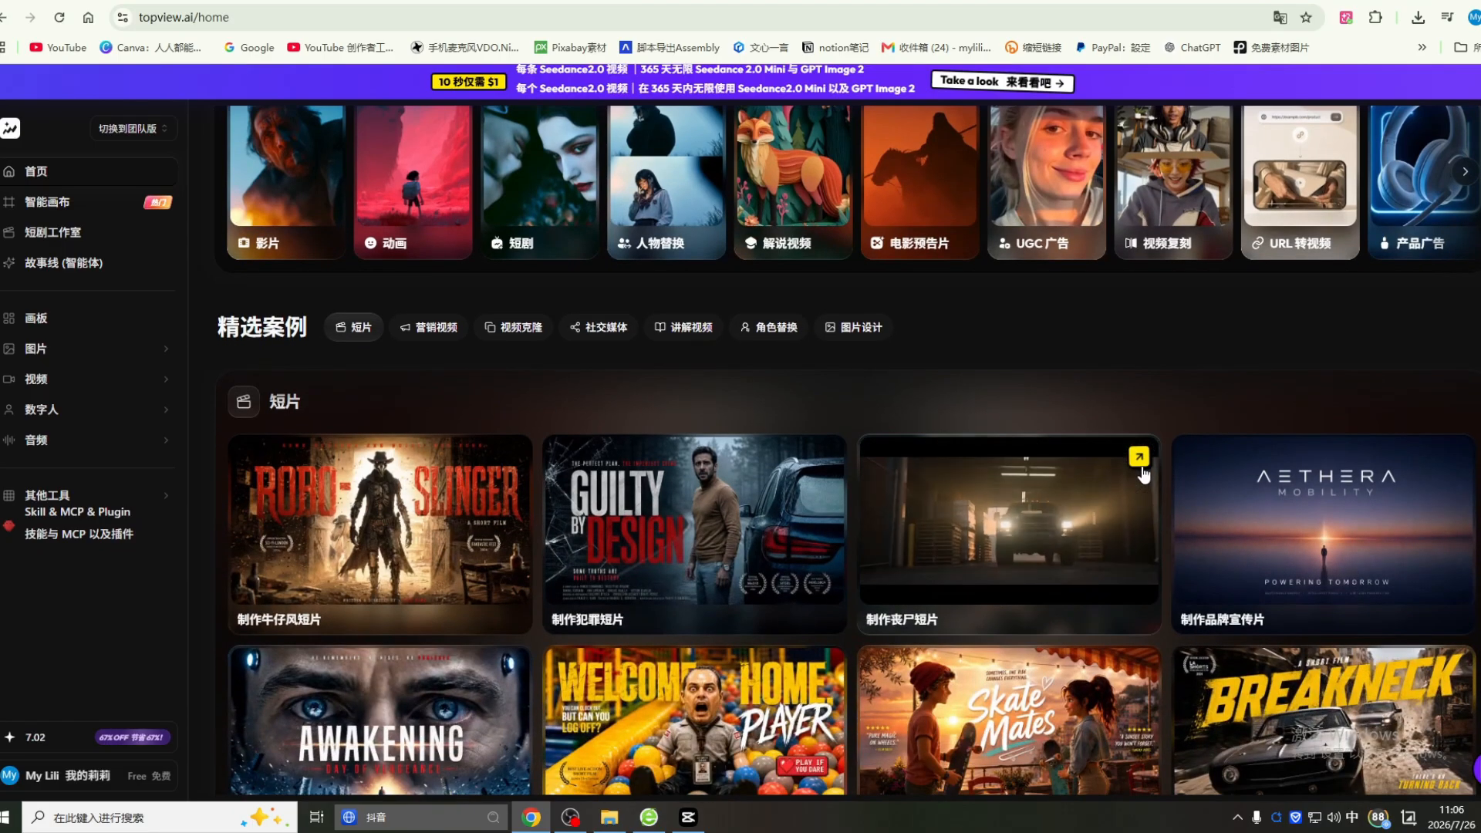
scroll(1144, 474, down, 1)
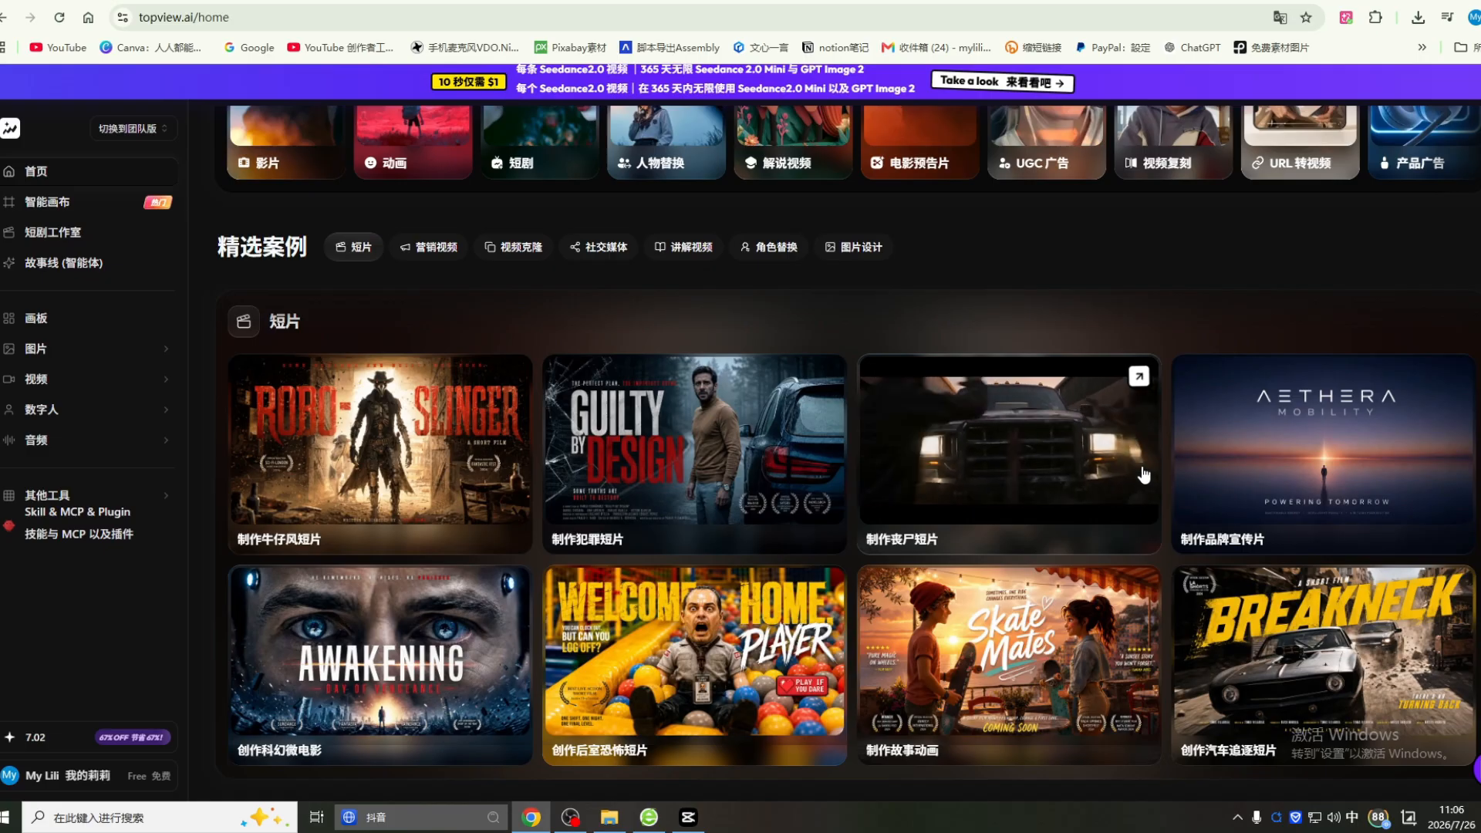
scroll(1143, 473, down, 1)
scroll(1143, 473, down, 1)
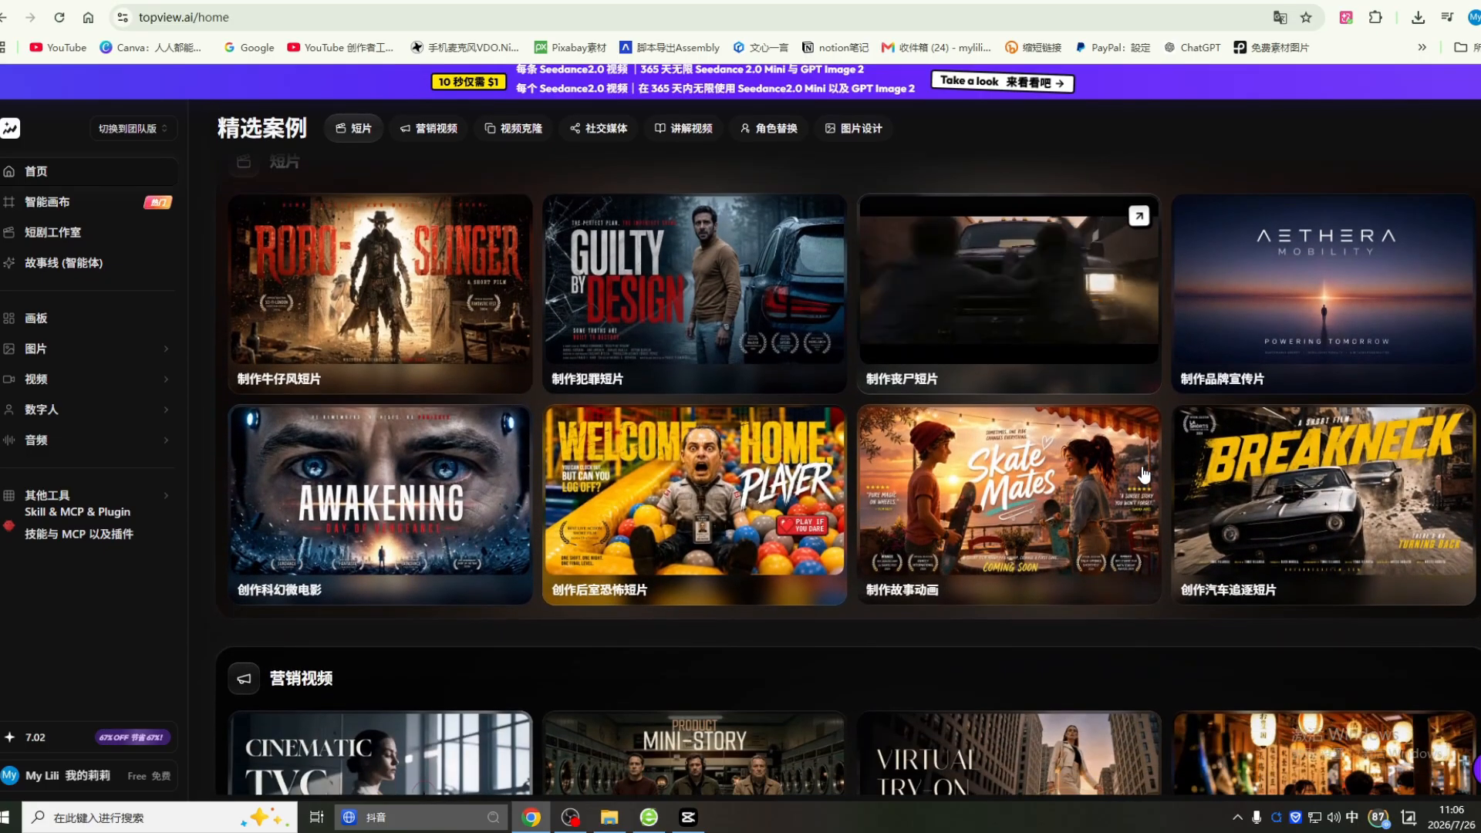
scroll(1111, 449, down, 1)
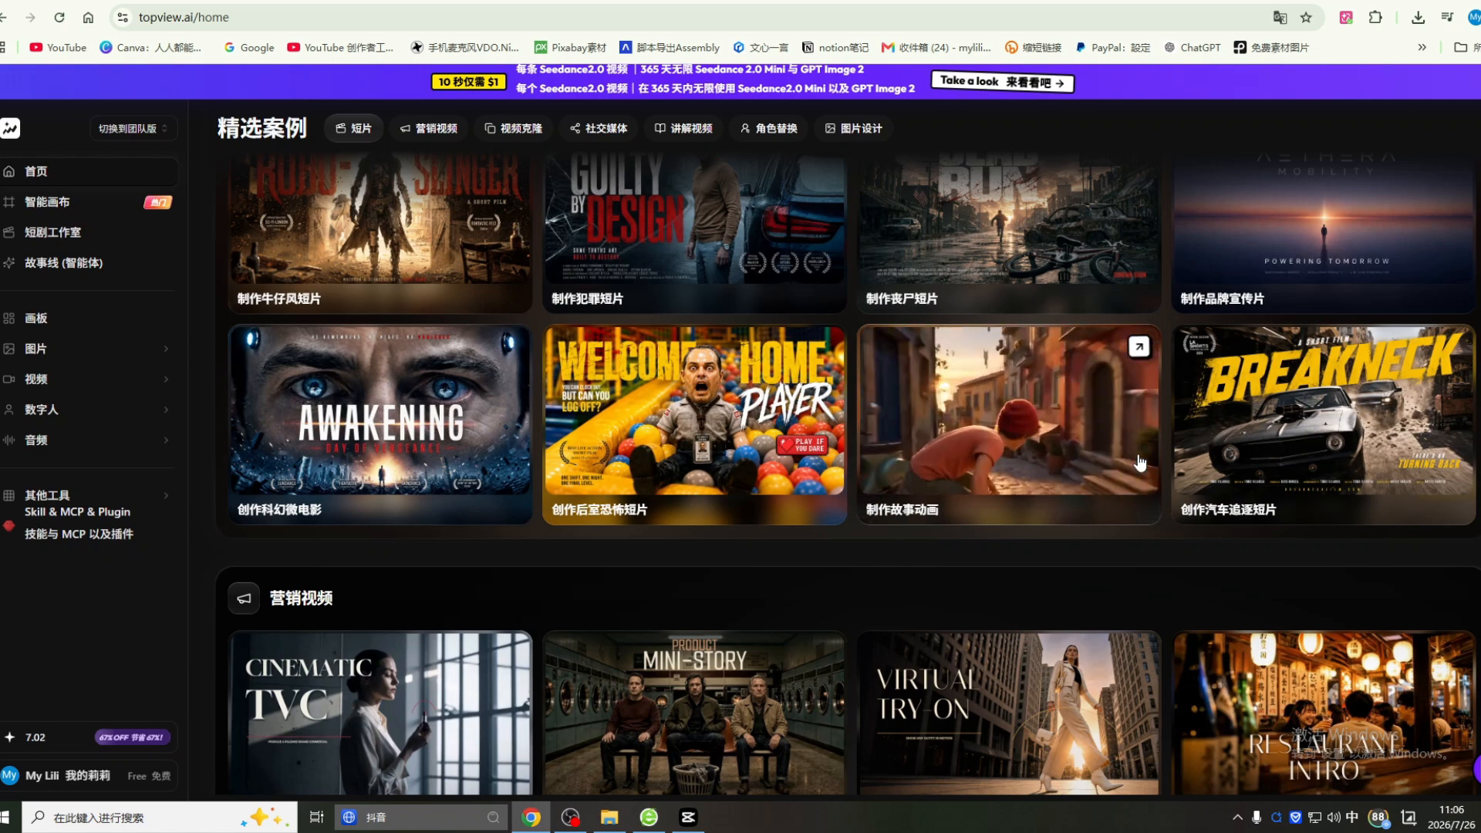
scroll(1139, 462, down, 1)
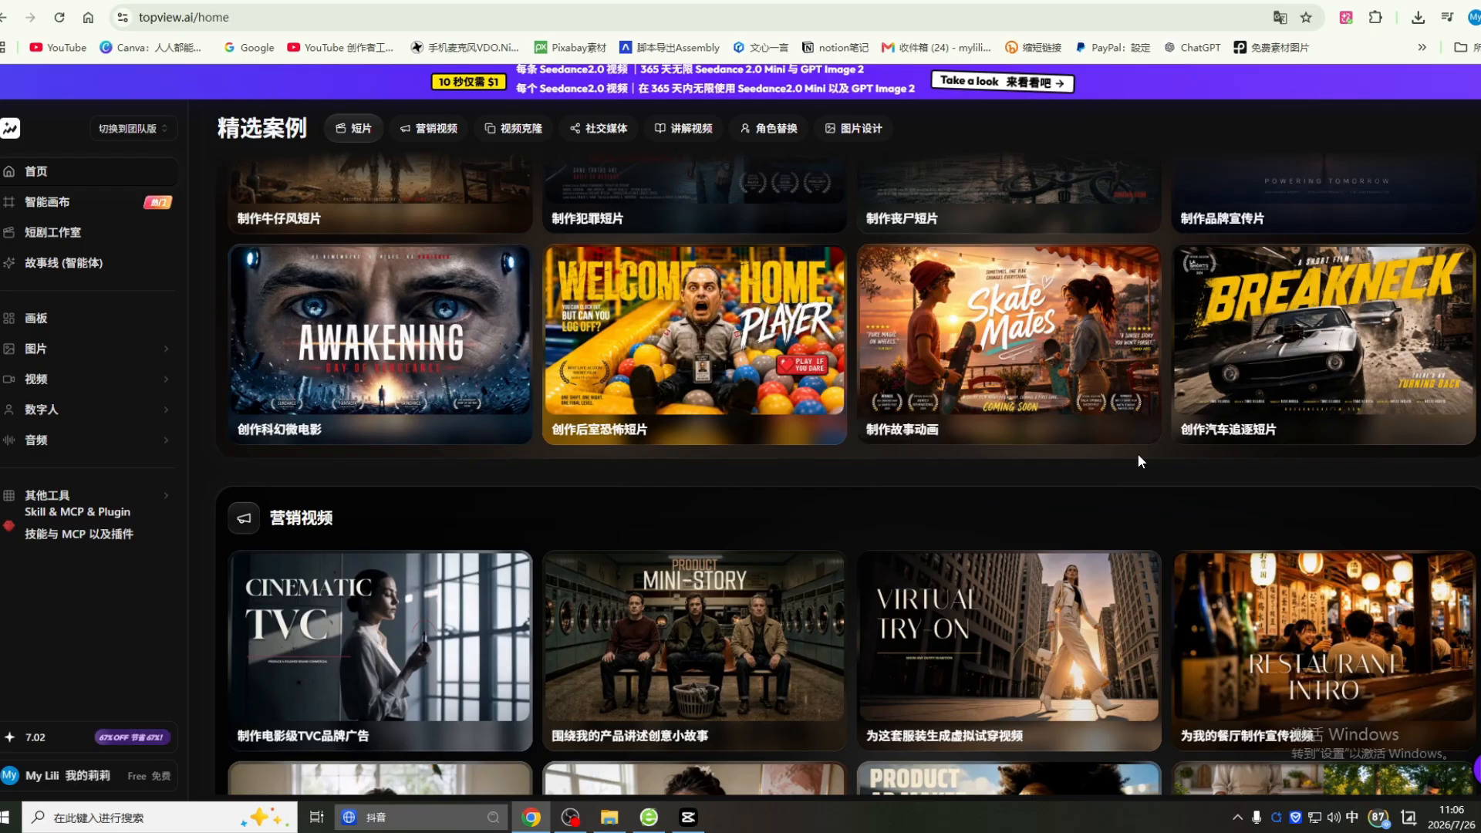
scroll(1139, 461, down, 1)
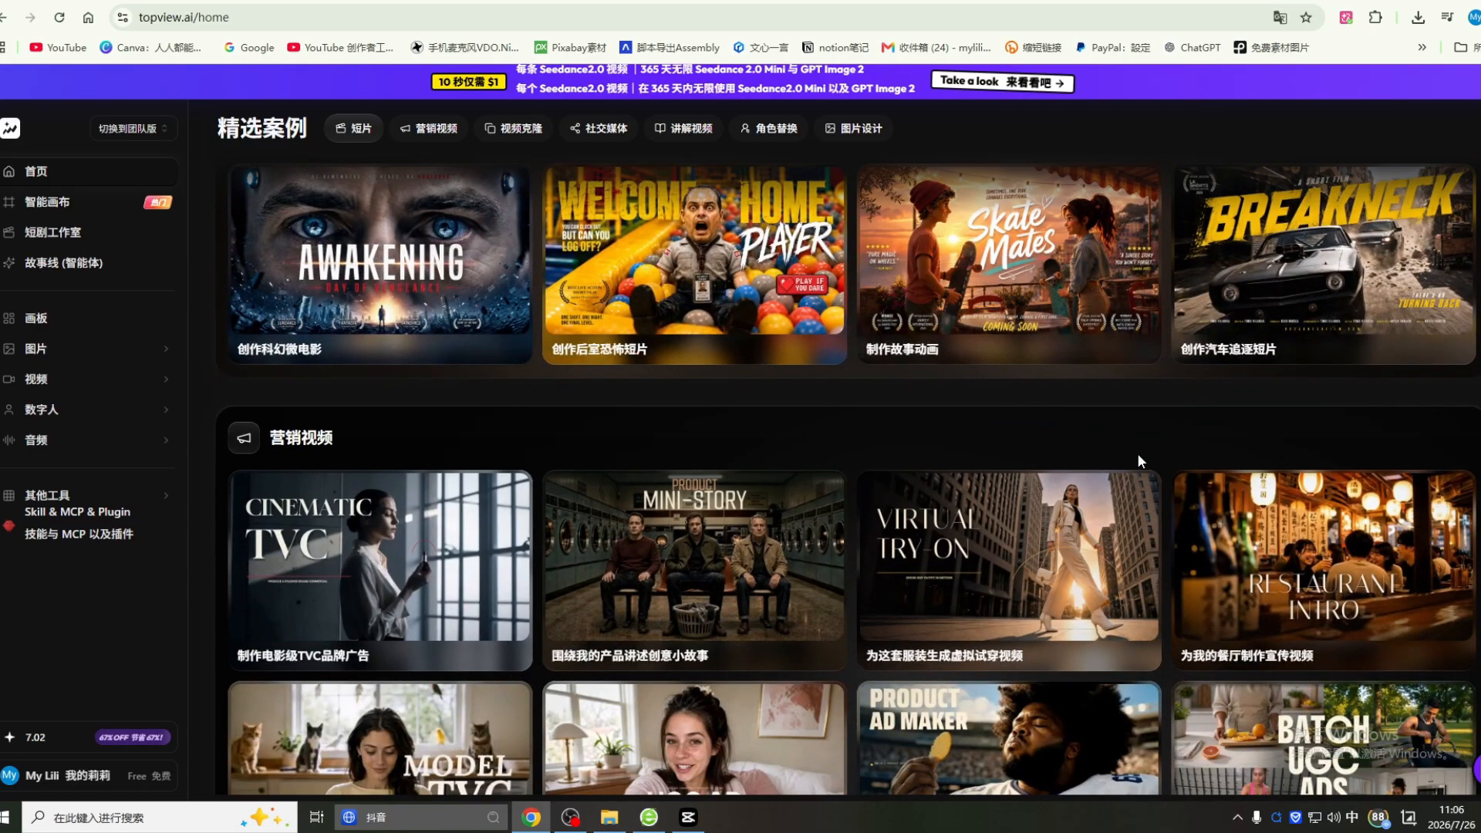
Step: Look over Topview's marketing video (营销视频) examples, and check the architecture board and architectural design assets in PromeAI's public asset gallery
scroll(1137, 452, down, 1)
scroll(1140, 461, down, 1)
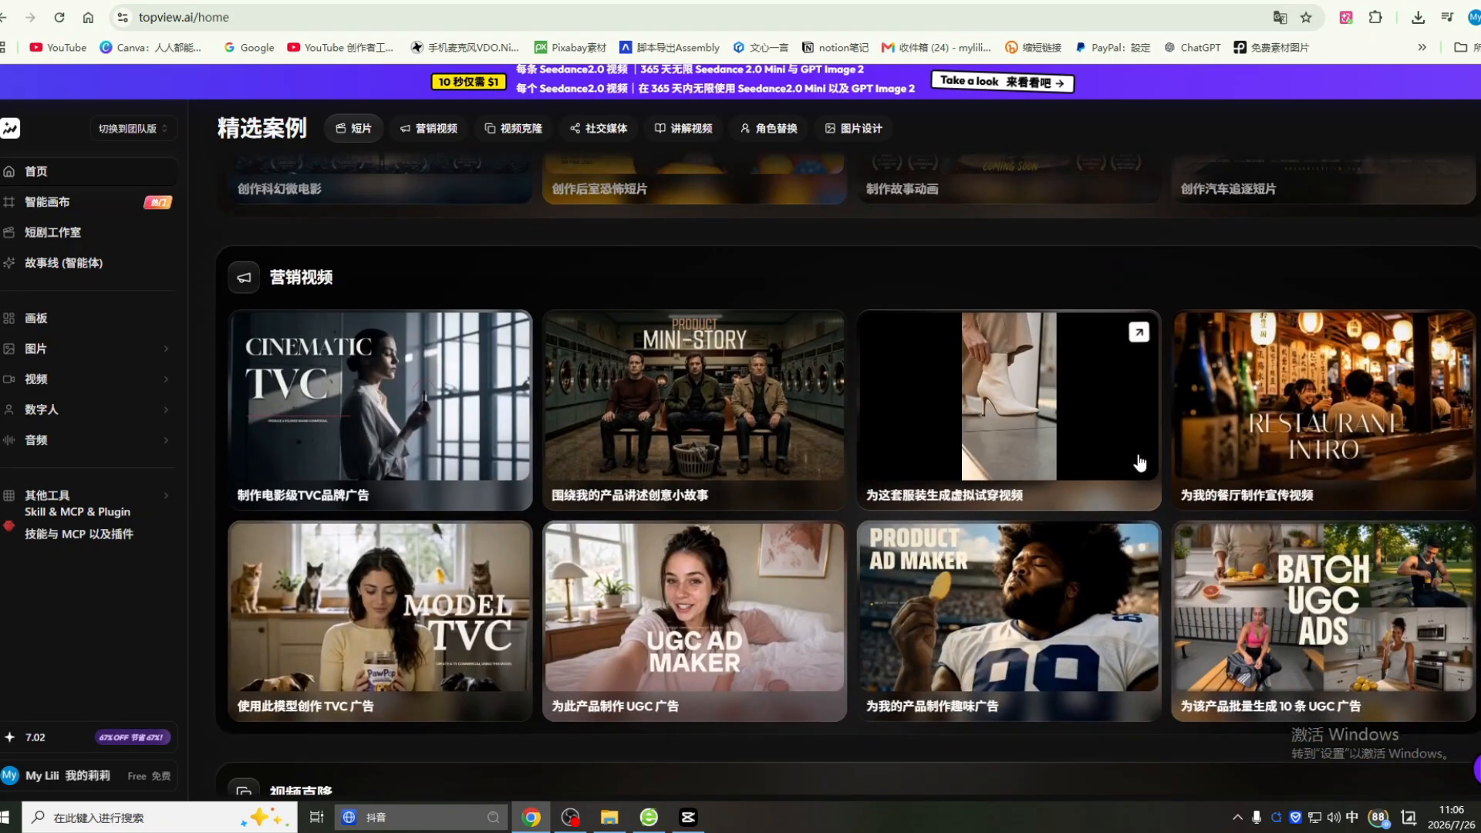
scroll(1139, 462, down, 1)
scroll(1153, 465, down, 1)
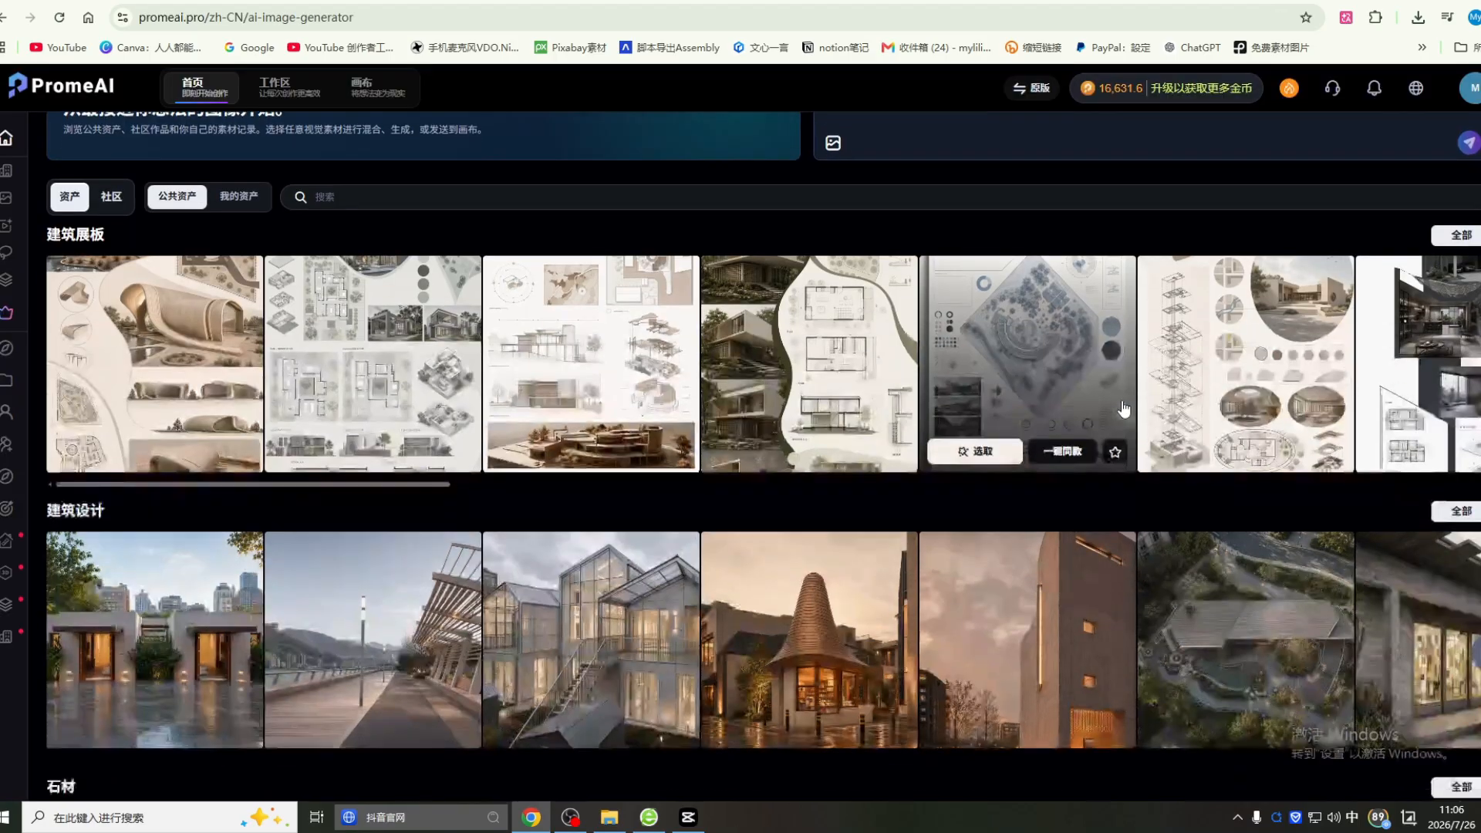
scroll(1156, 456, down, 1)
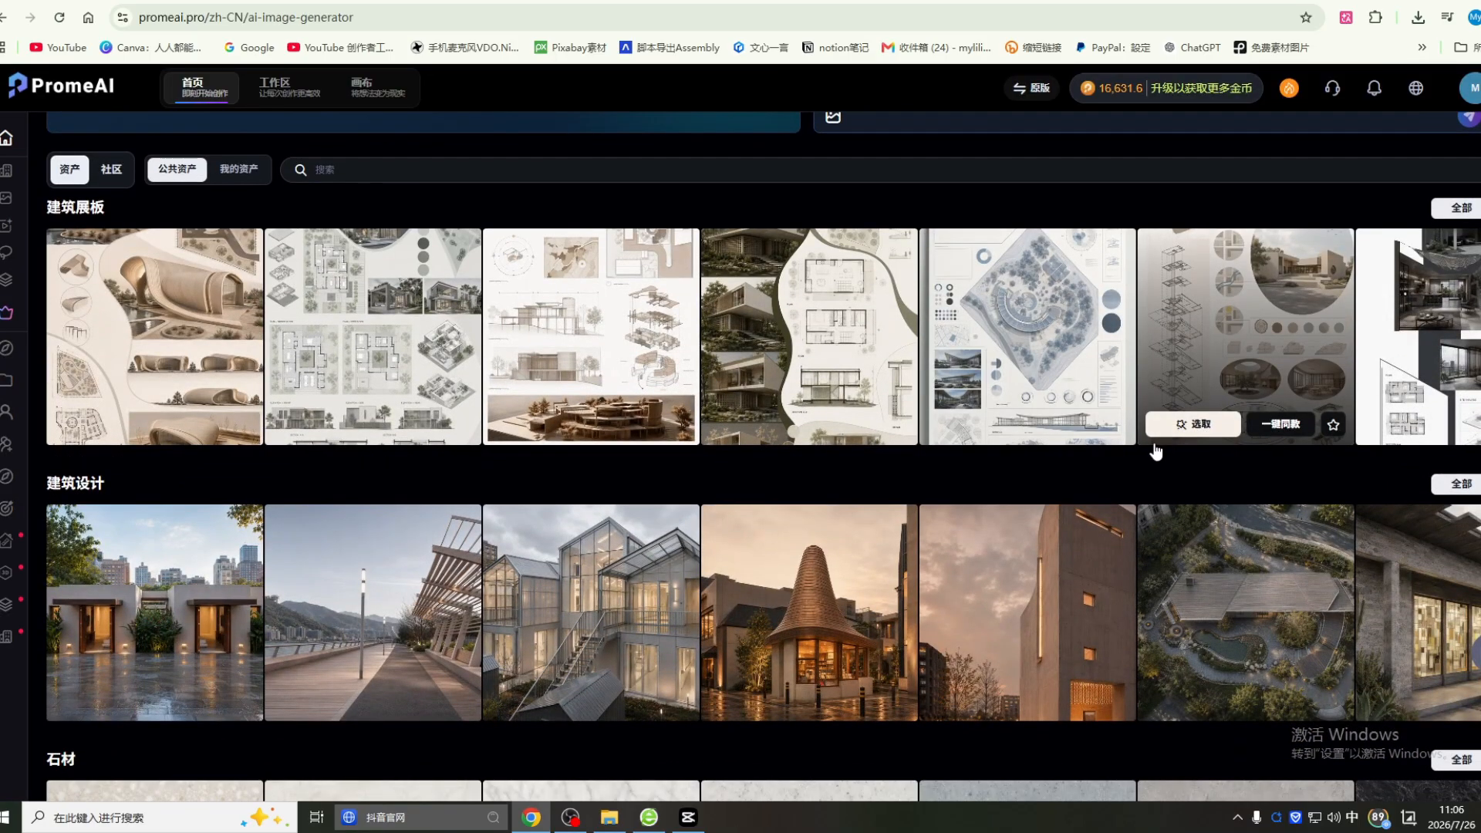
scroll(1152, 446, down, 2)
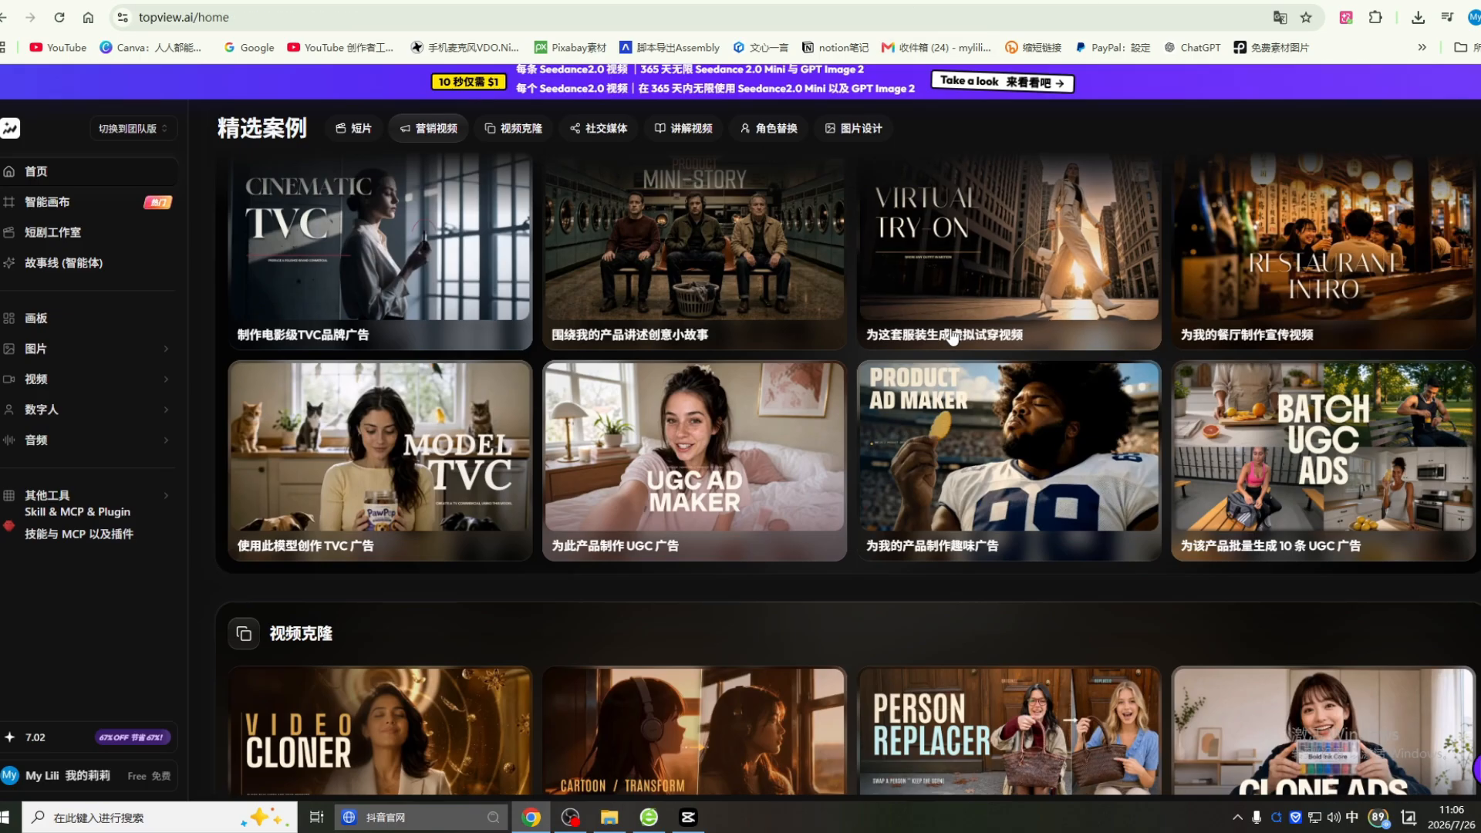
Step: Back on Topview's home page, examine the remaining marketing video examples and the video cloning (视频克隆) examples
scroll(955, 337, down, 1)
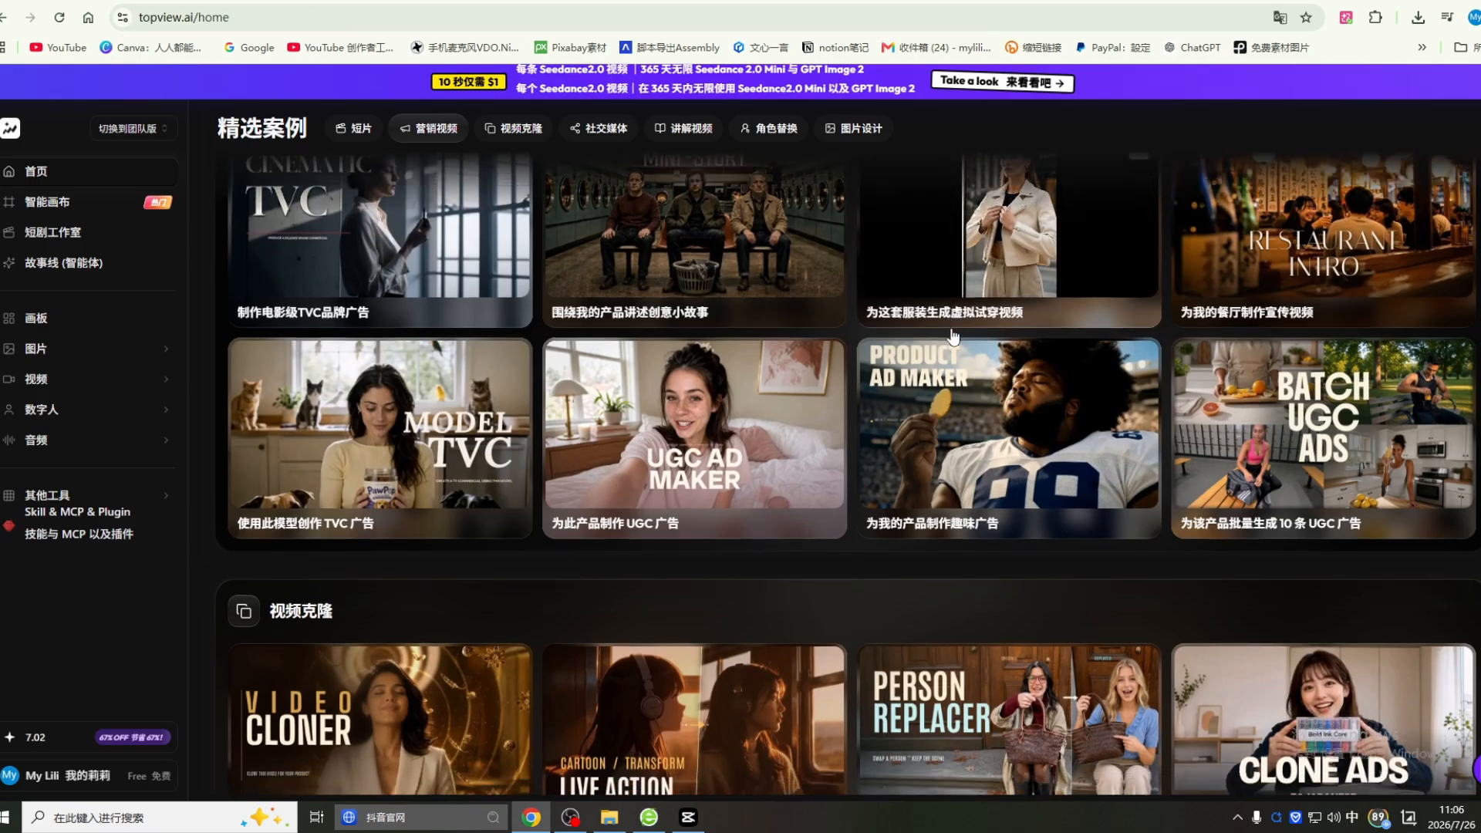
scroll(955, 338, down, 1)
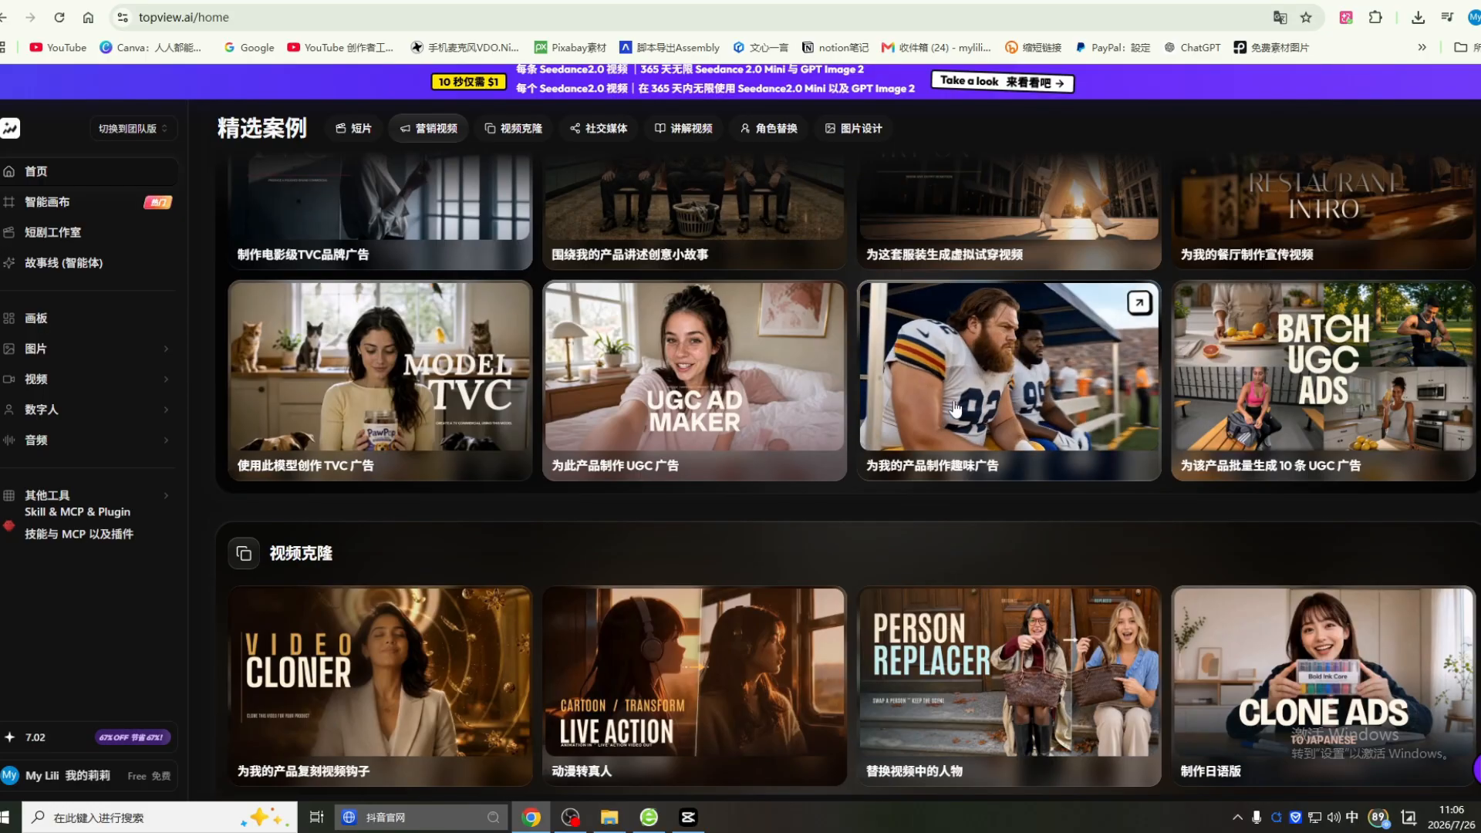
scroll(957, 407, down, 3)
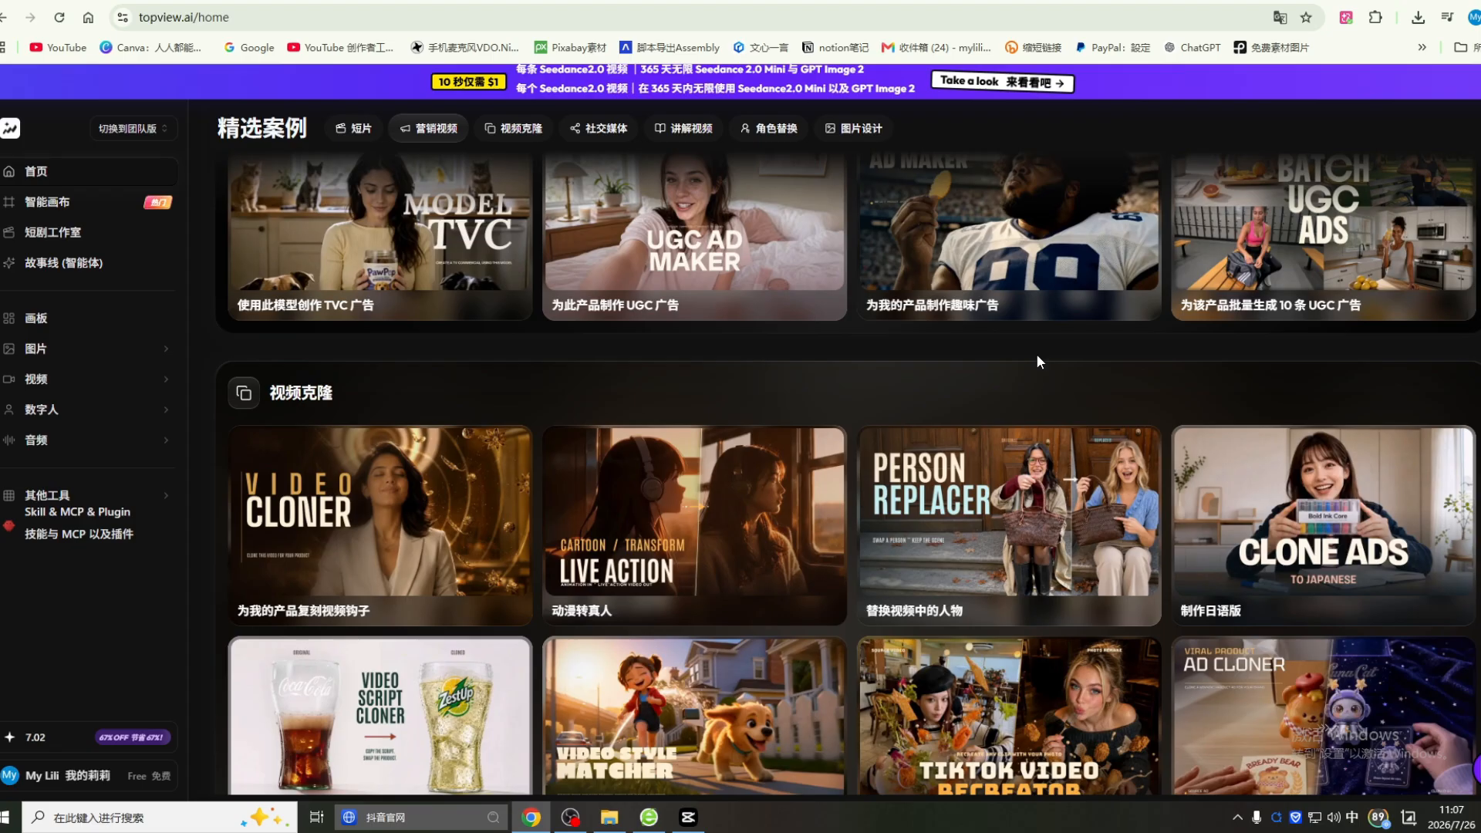
scroll(1035, 353, down, 2)
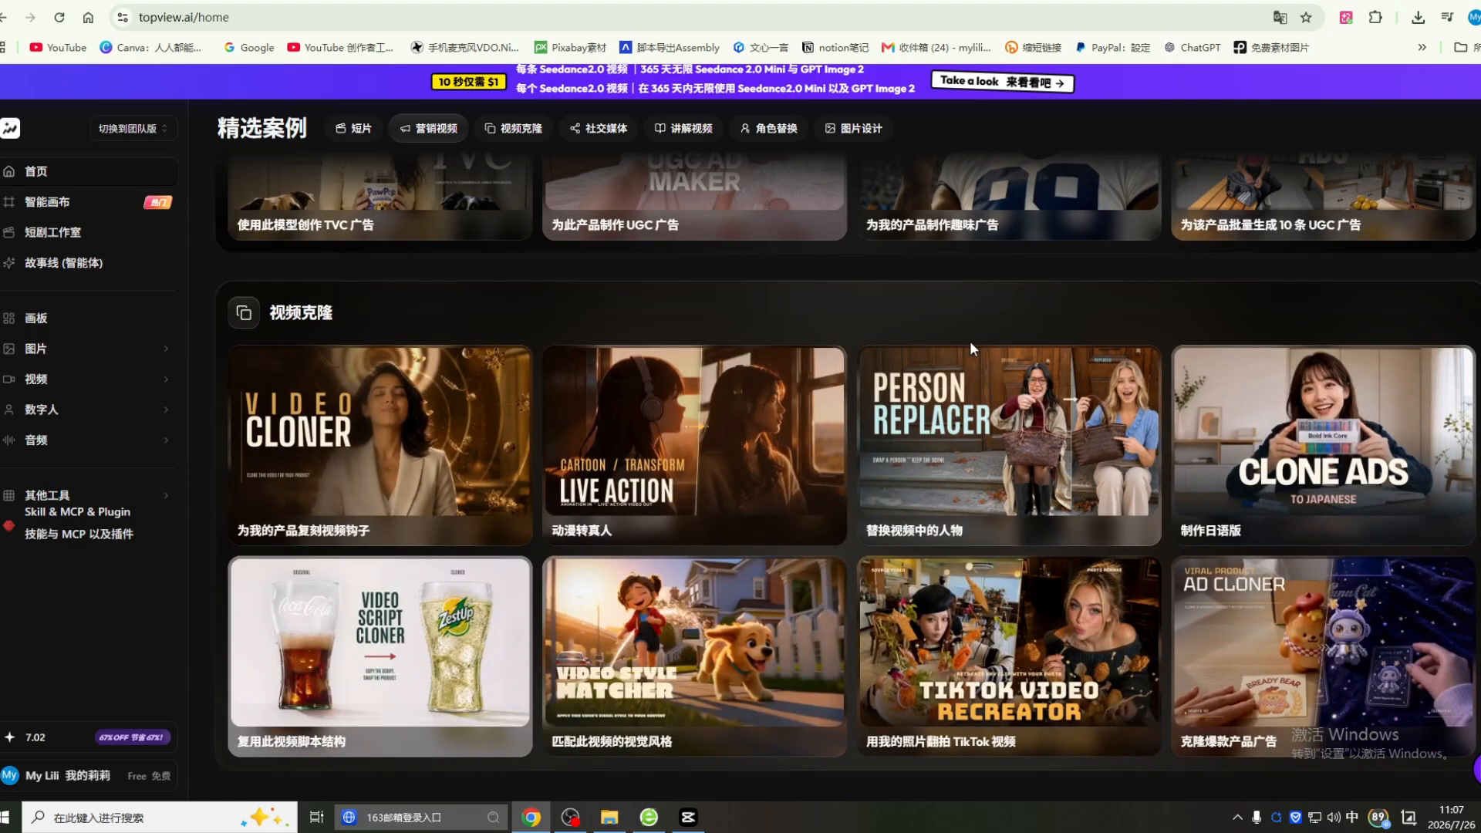
scroll(971, 342, down, 1)
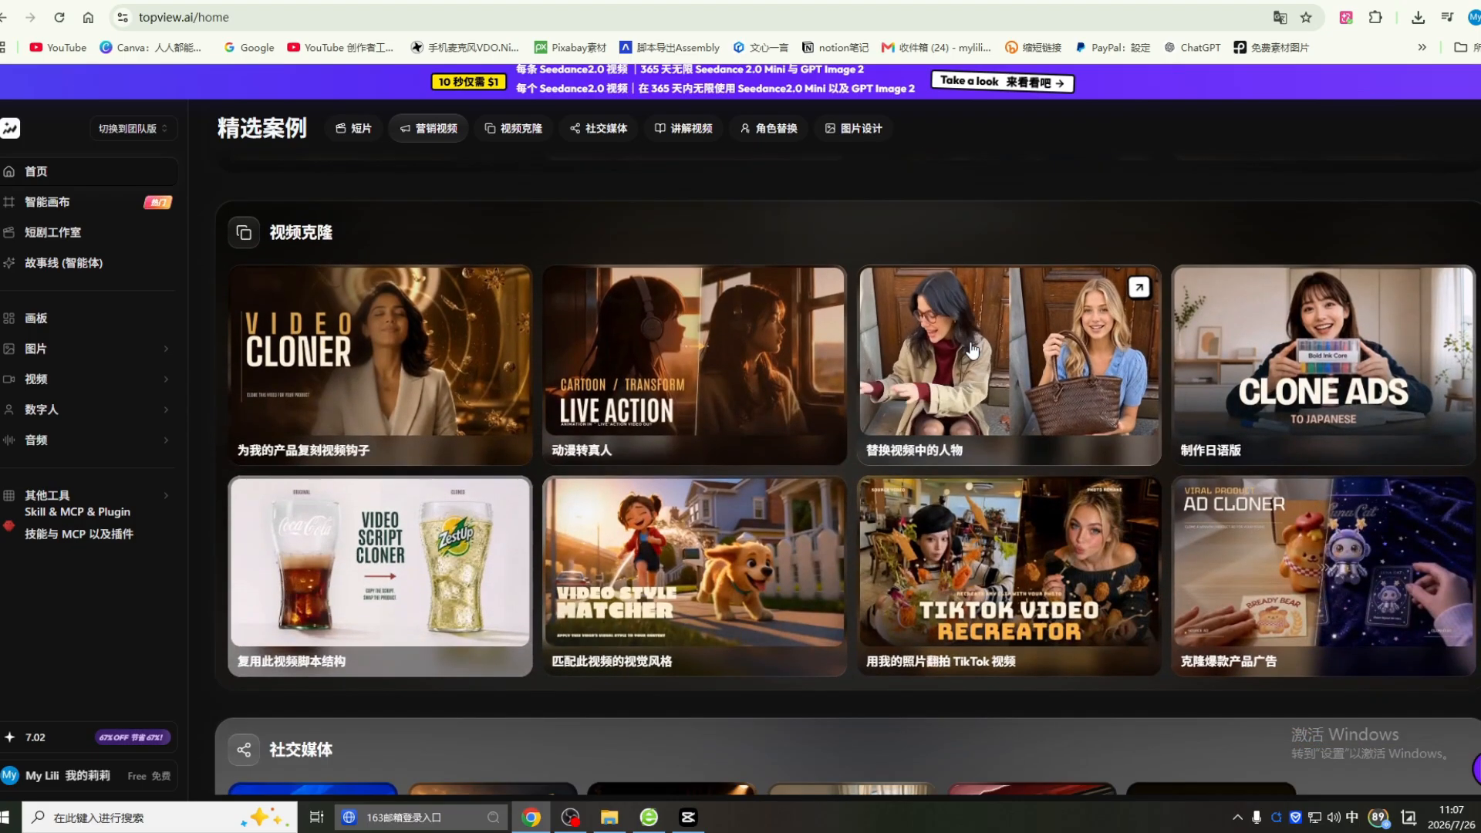
scroll(964, 343, down, 1)
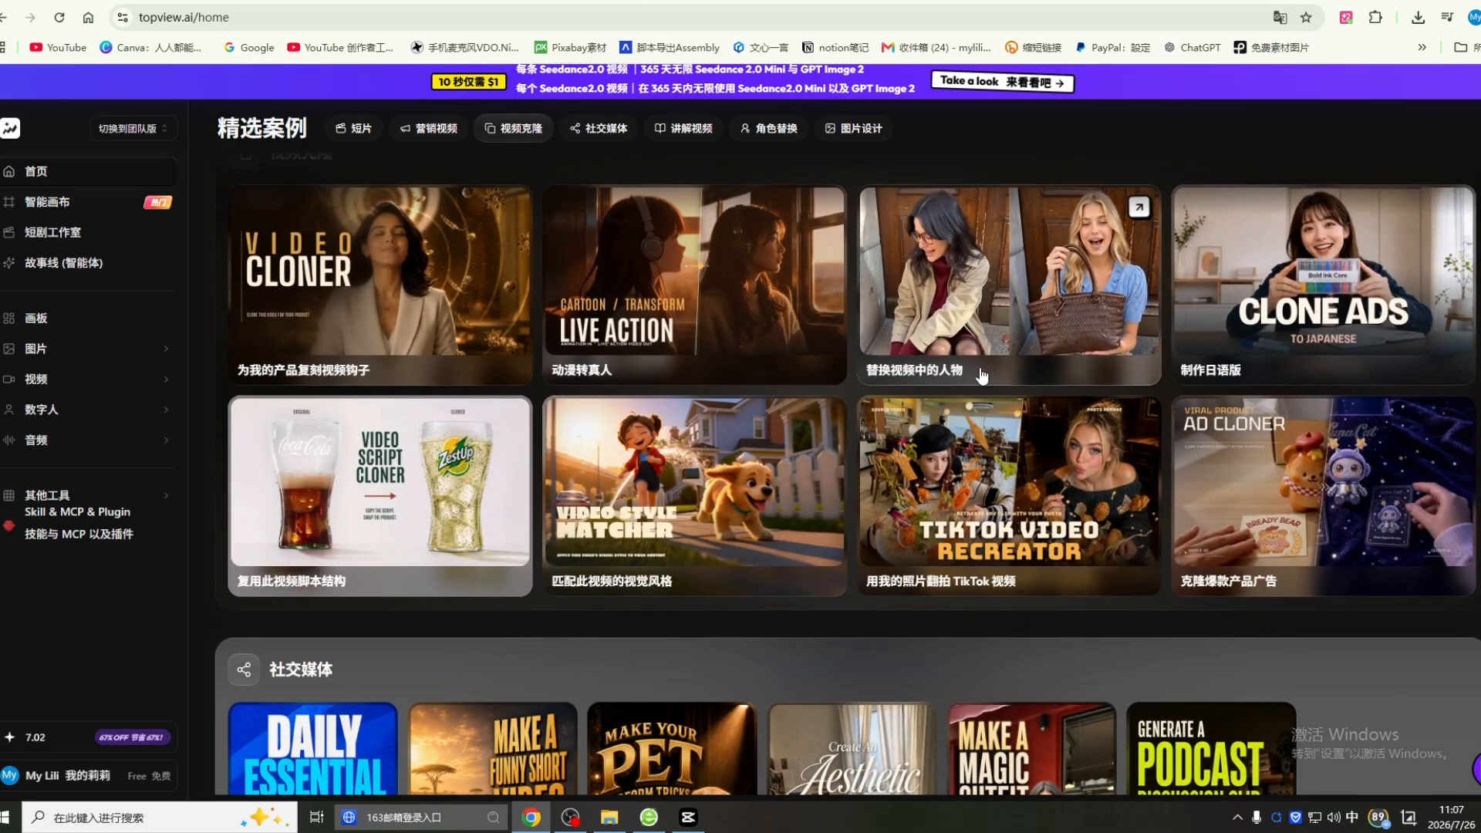
scroll(981, 376, down, 1)
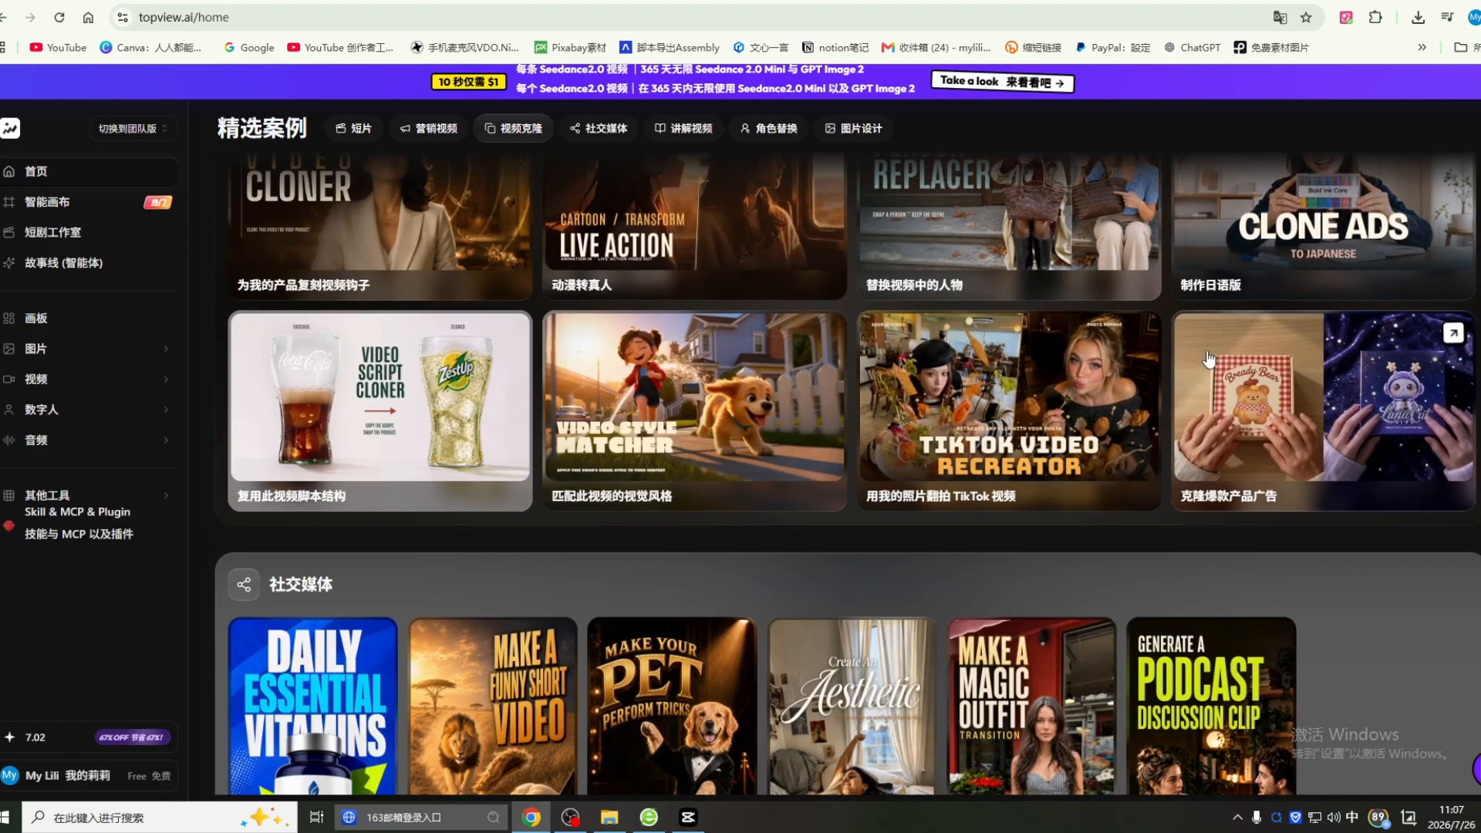
Step: Examine the social media (社交媒体) examples in Topview's featured gallery, including the aesthetic vlog and magic outfit transition clips
scroll(1209, 360, down, 2)
scroll(1209, 359, down, 1)
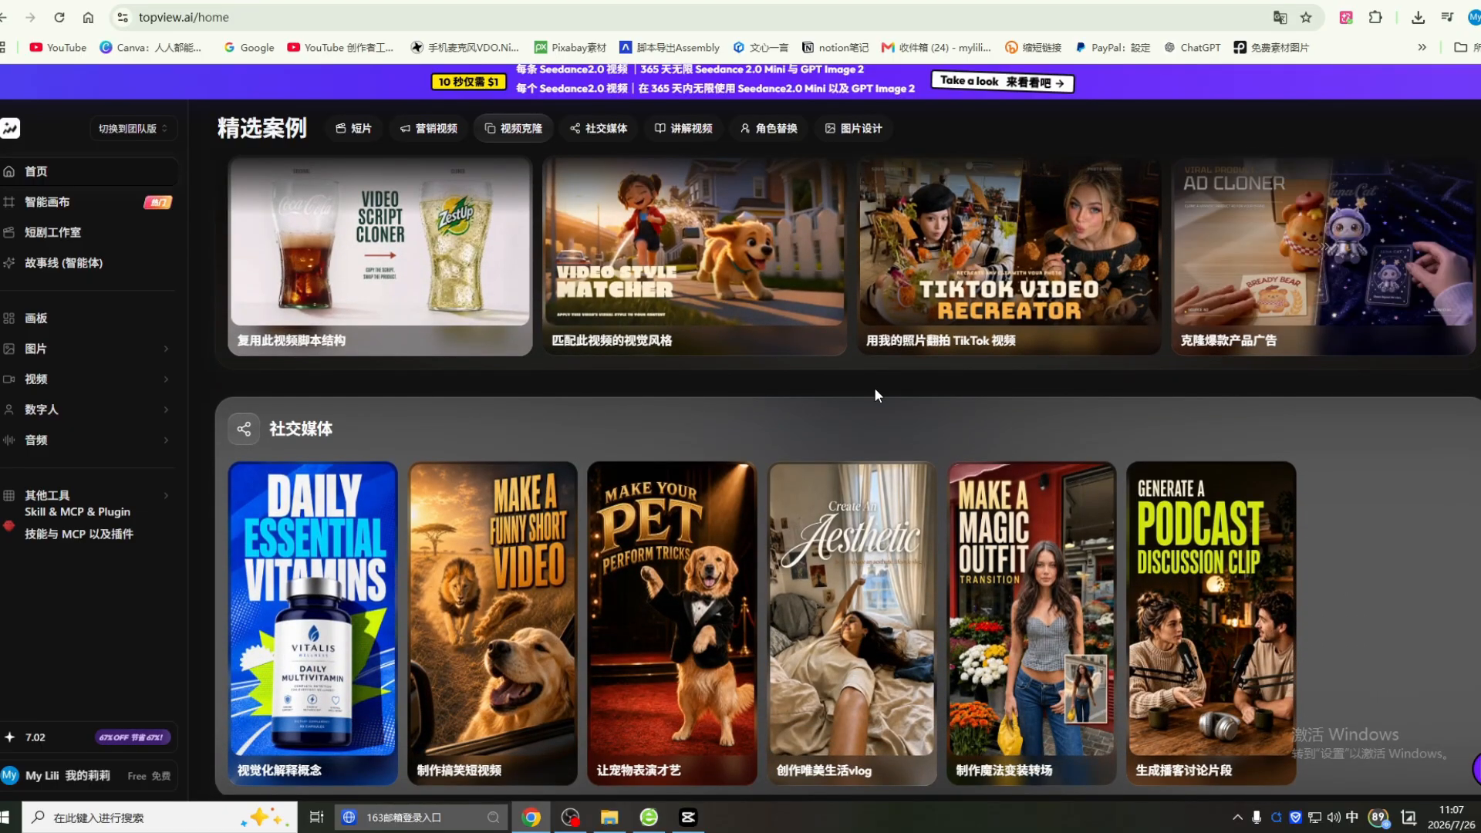
scroll(836, 448, down, 2)
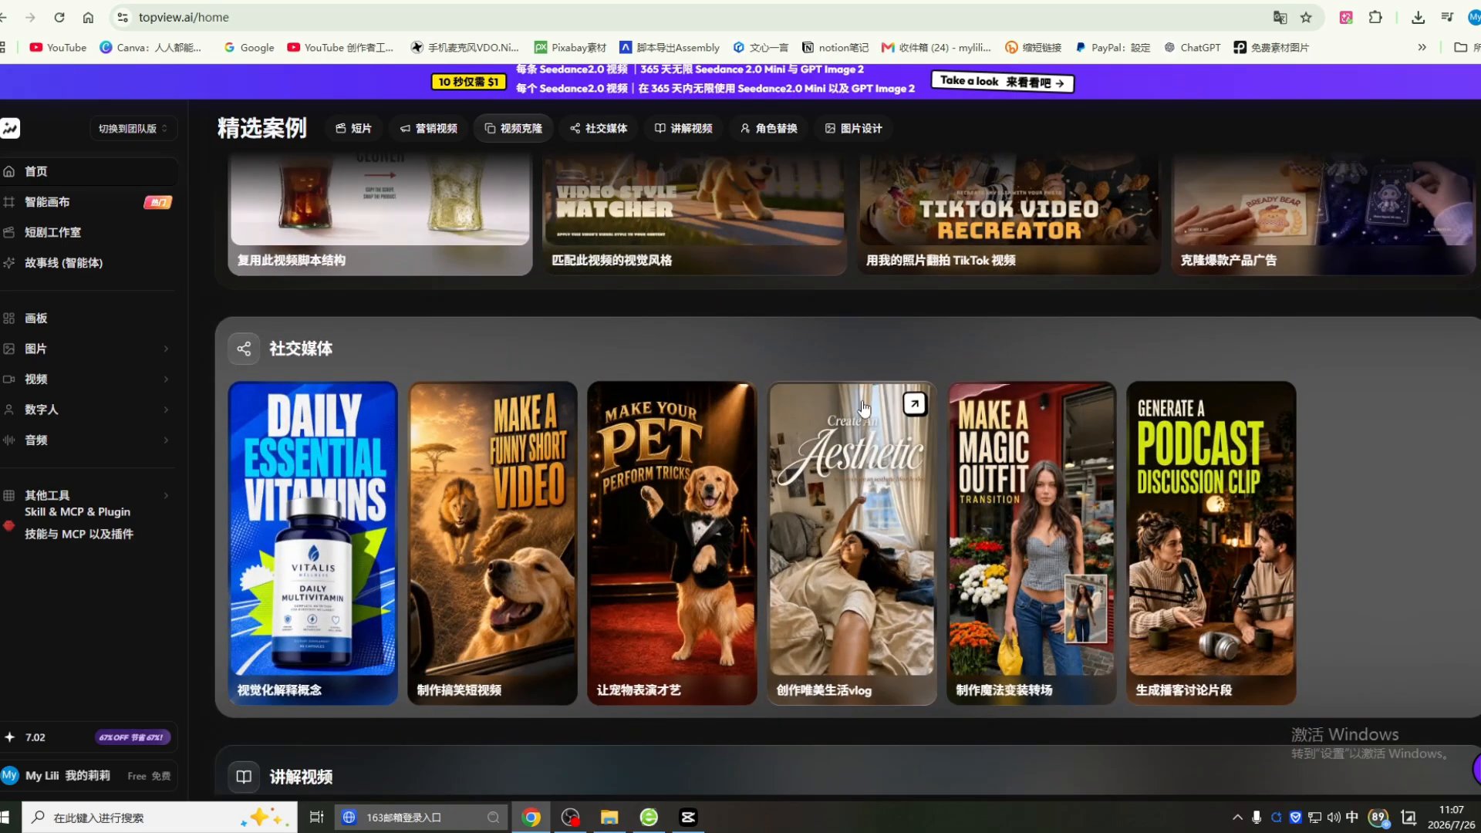
scroll(1035, 368, down, 1)
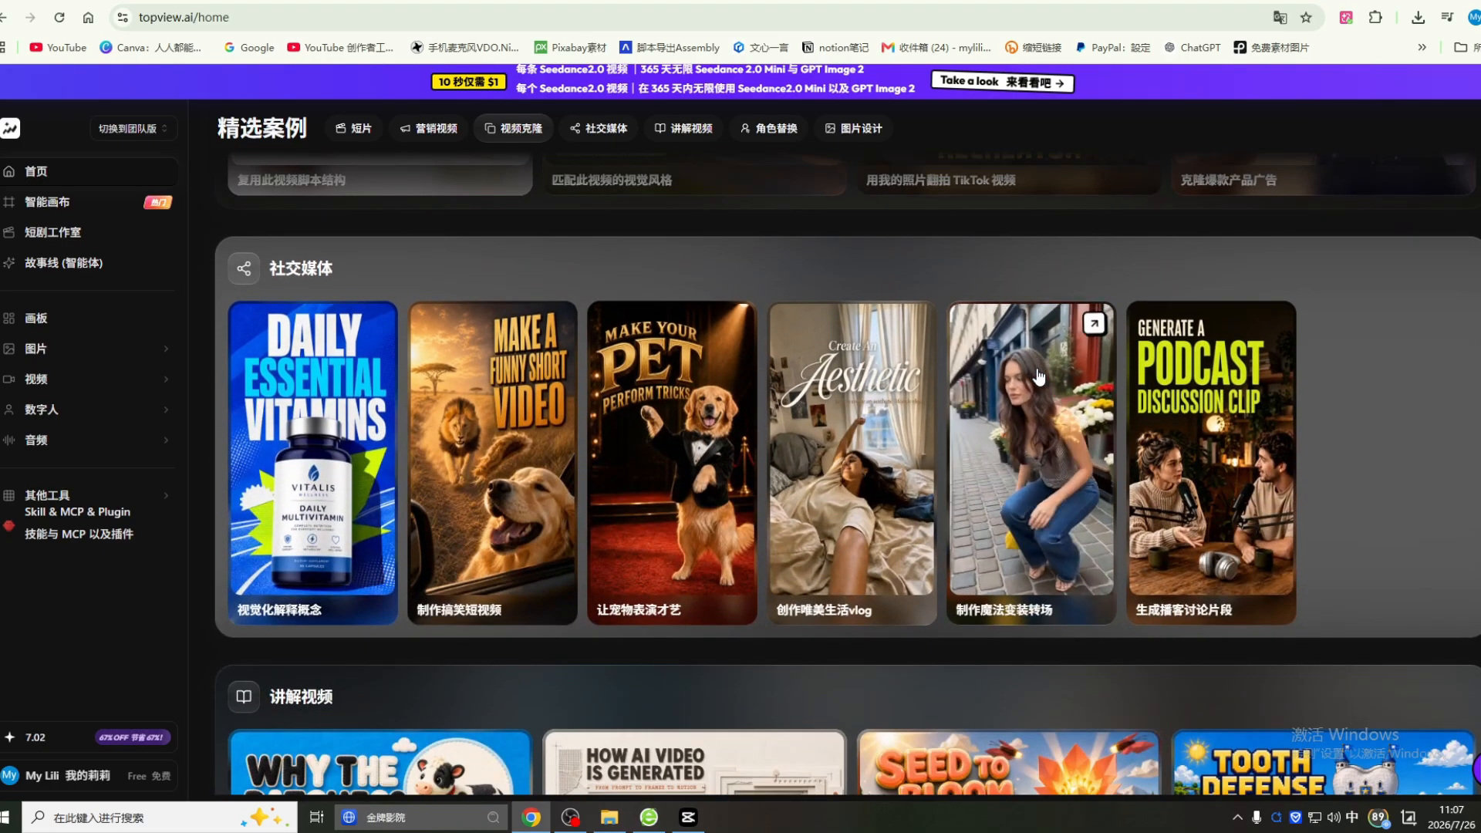
scroll(1039, 377, down, 1)
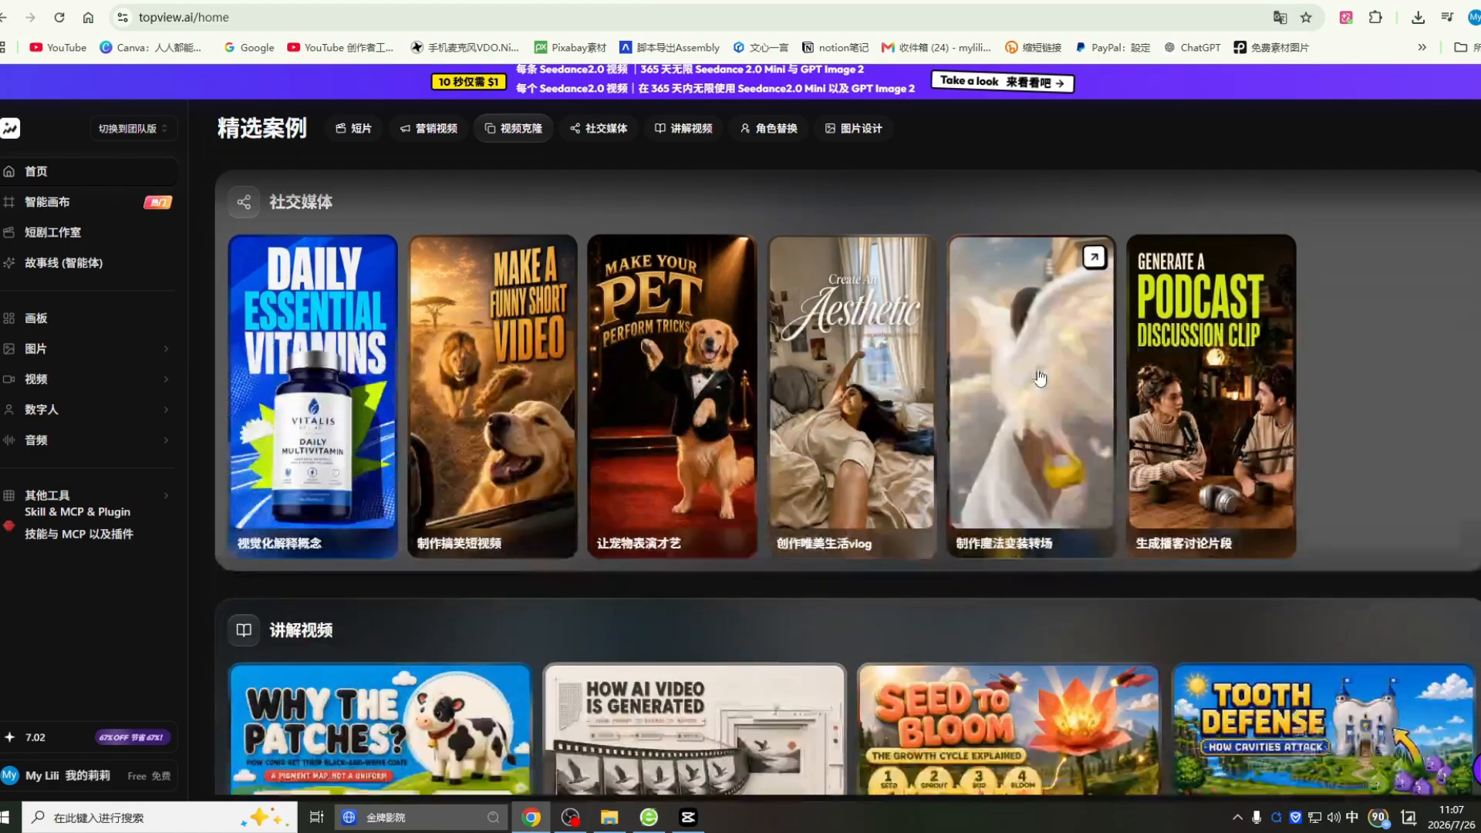
scroll(1034, 378, down, 1)
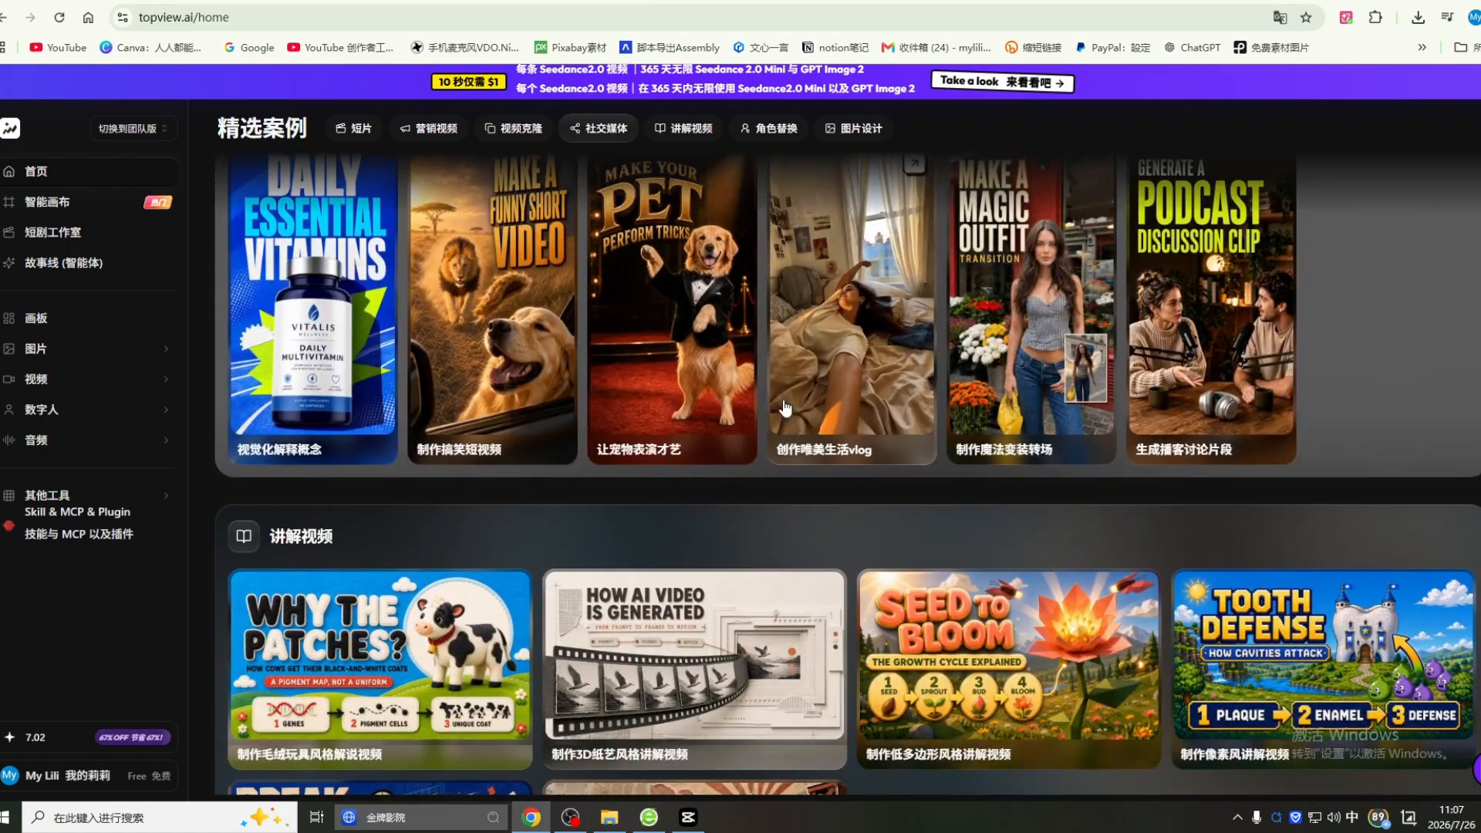
scroll(935, 387, down, 1)
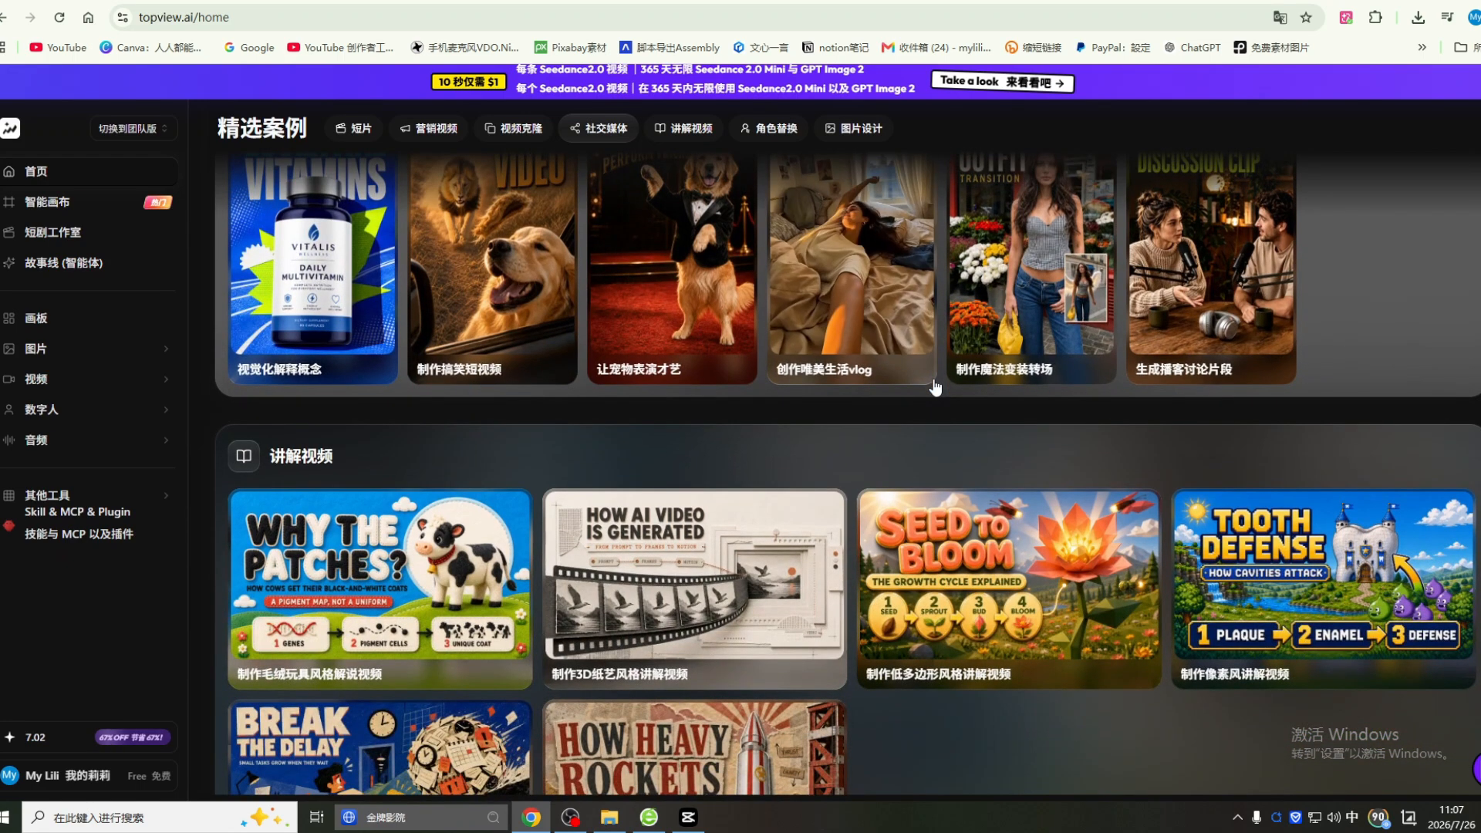
Step: Review the explainer video (讲解视频) and character replacement (角色替换) examples in the featured gallery
scroll(935, 388, down, 1)
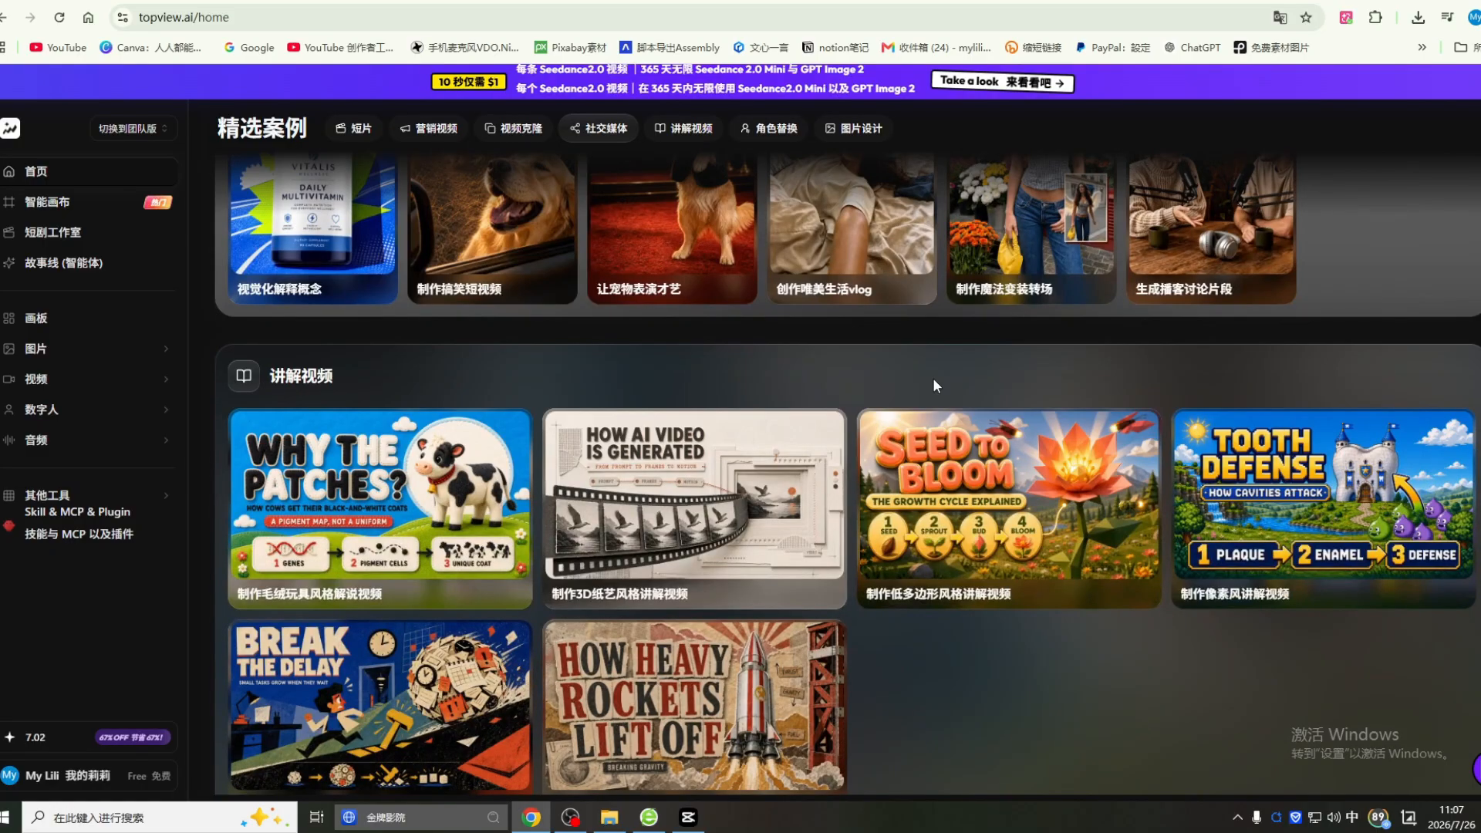
scroll(935, 385, down, 1)
scroll(852, 395, down, 1)
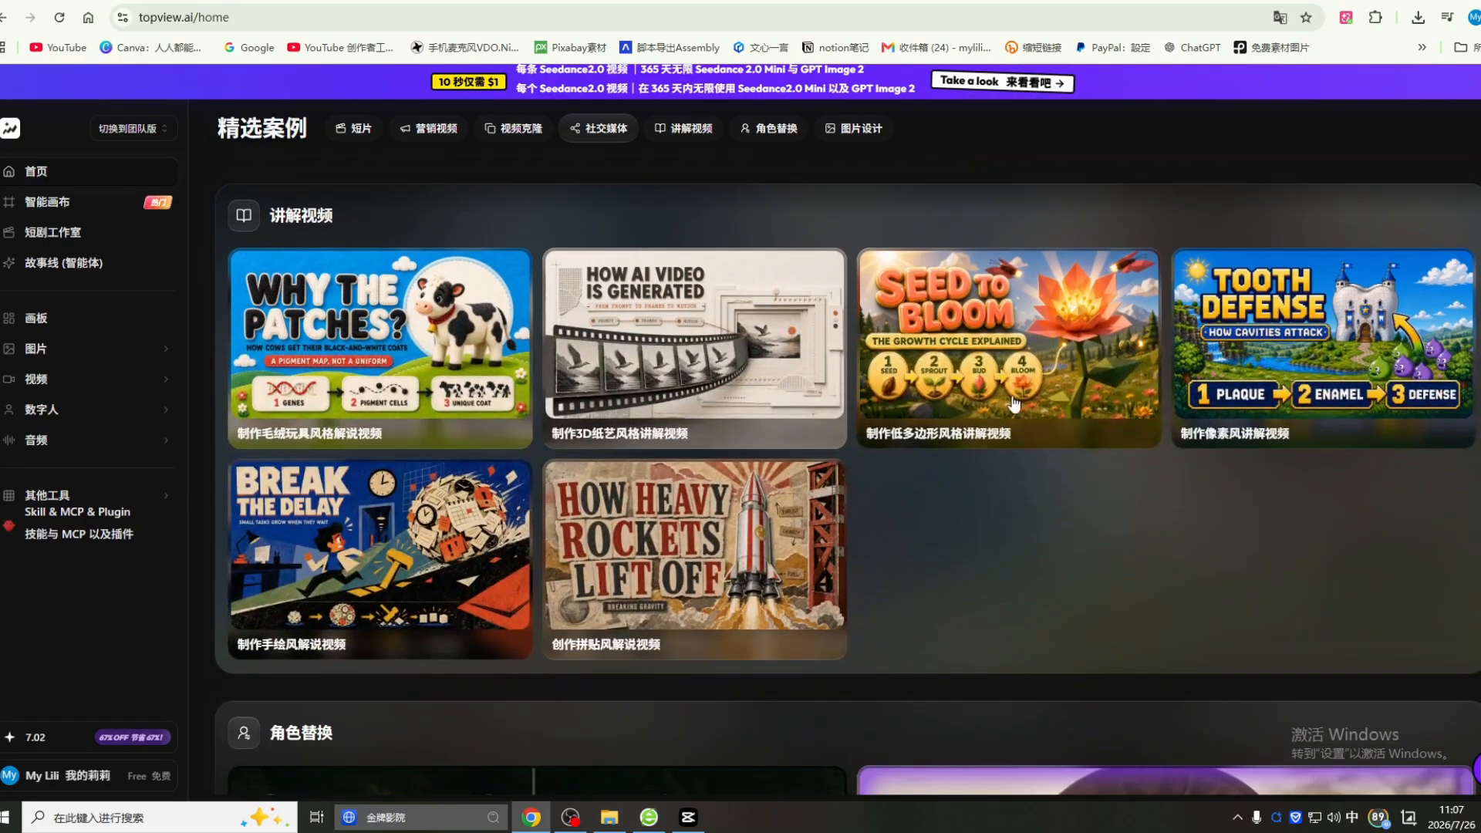
scroll(1088, 403, down, 1)
scroll(1089, 403, down, 1)
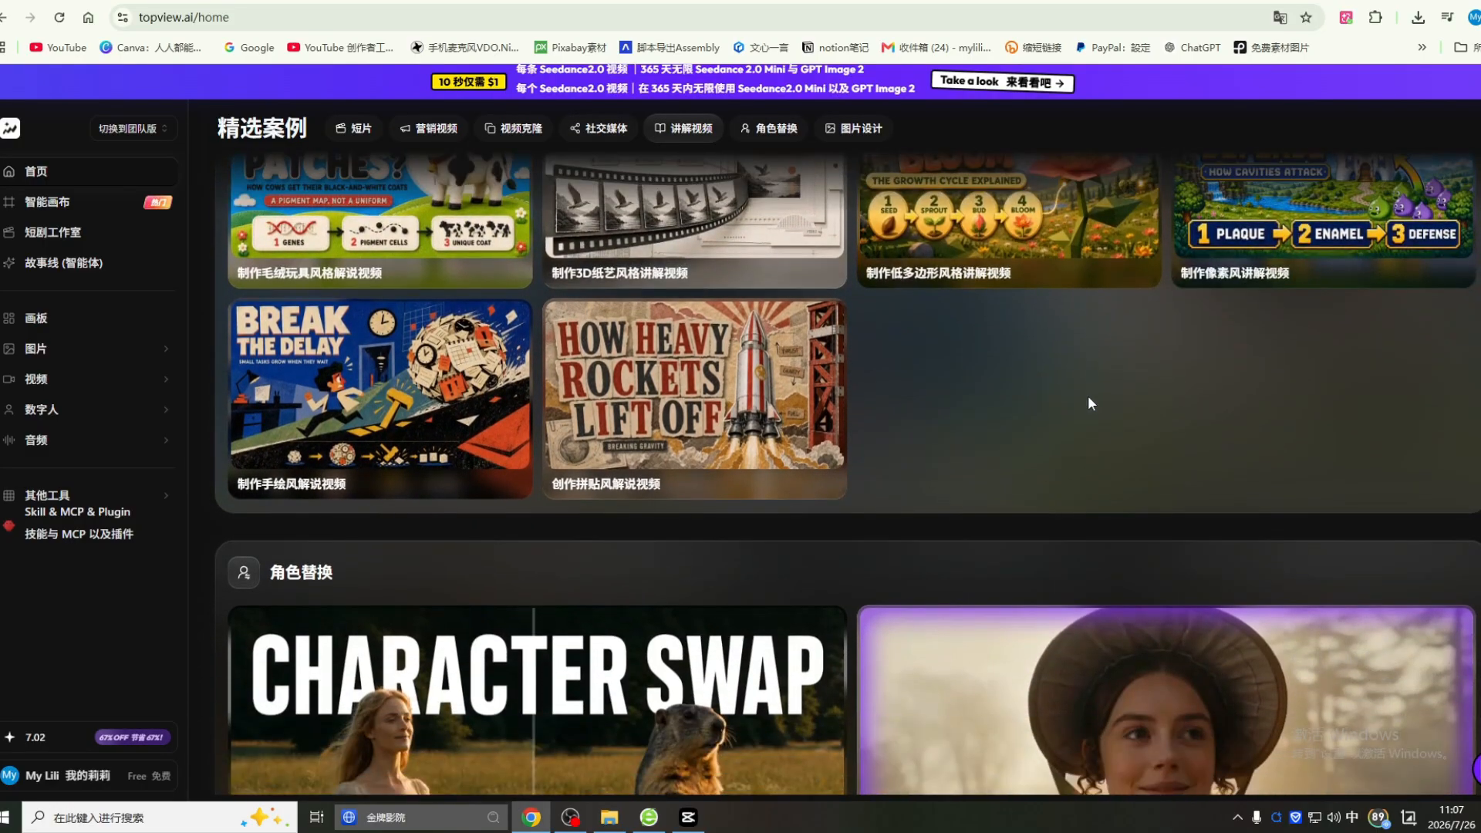
scroll(1089, 402, down, 1)
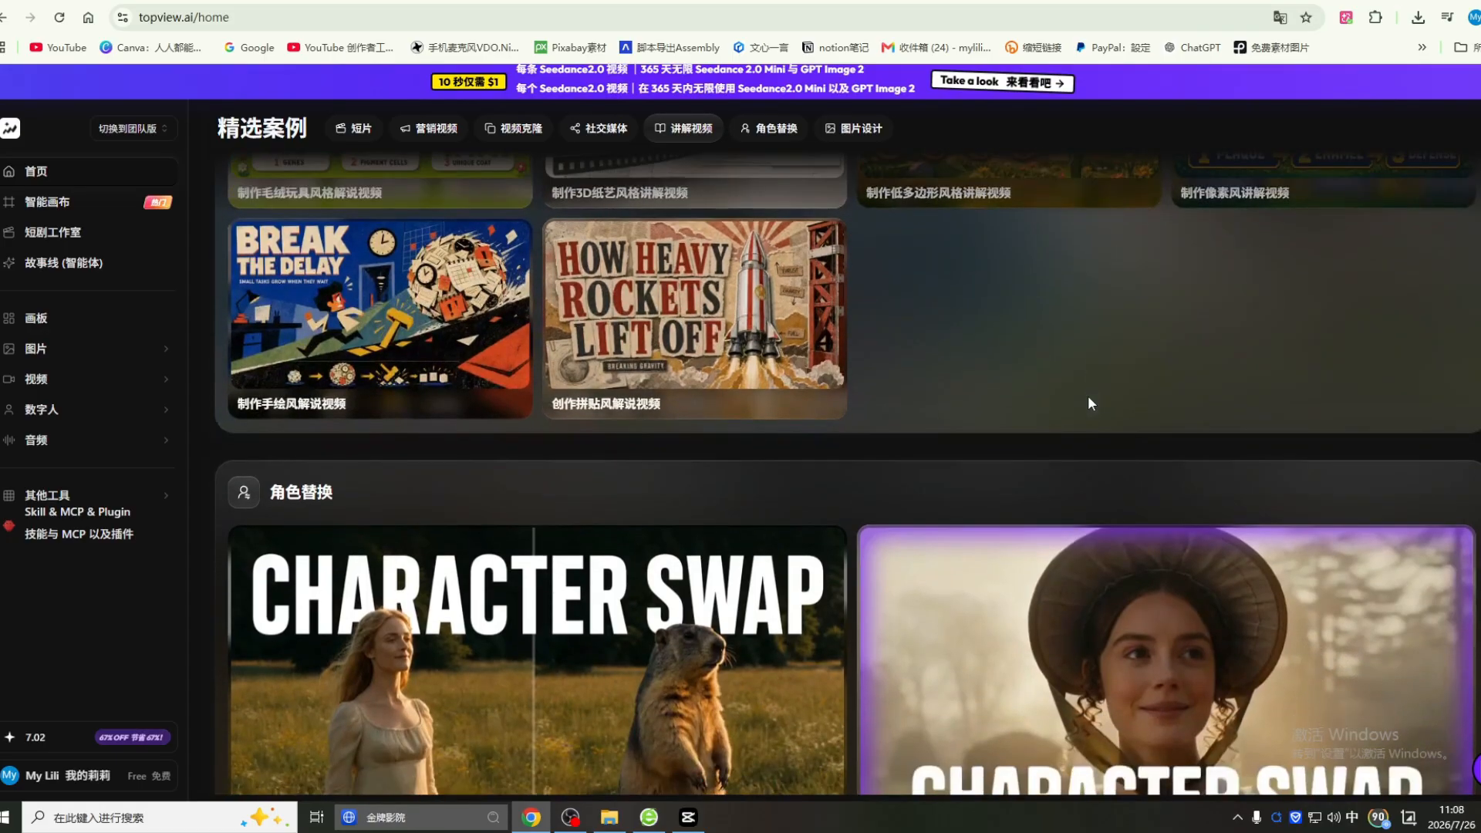
scroll(1089, 403, down, 1)
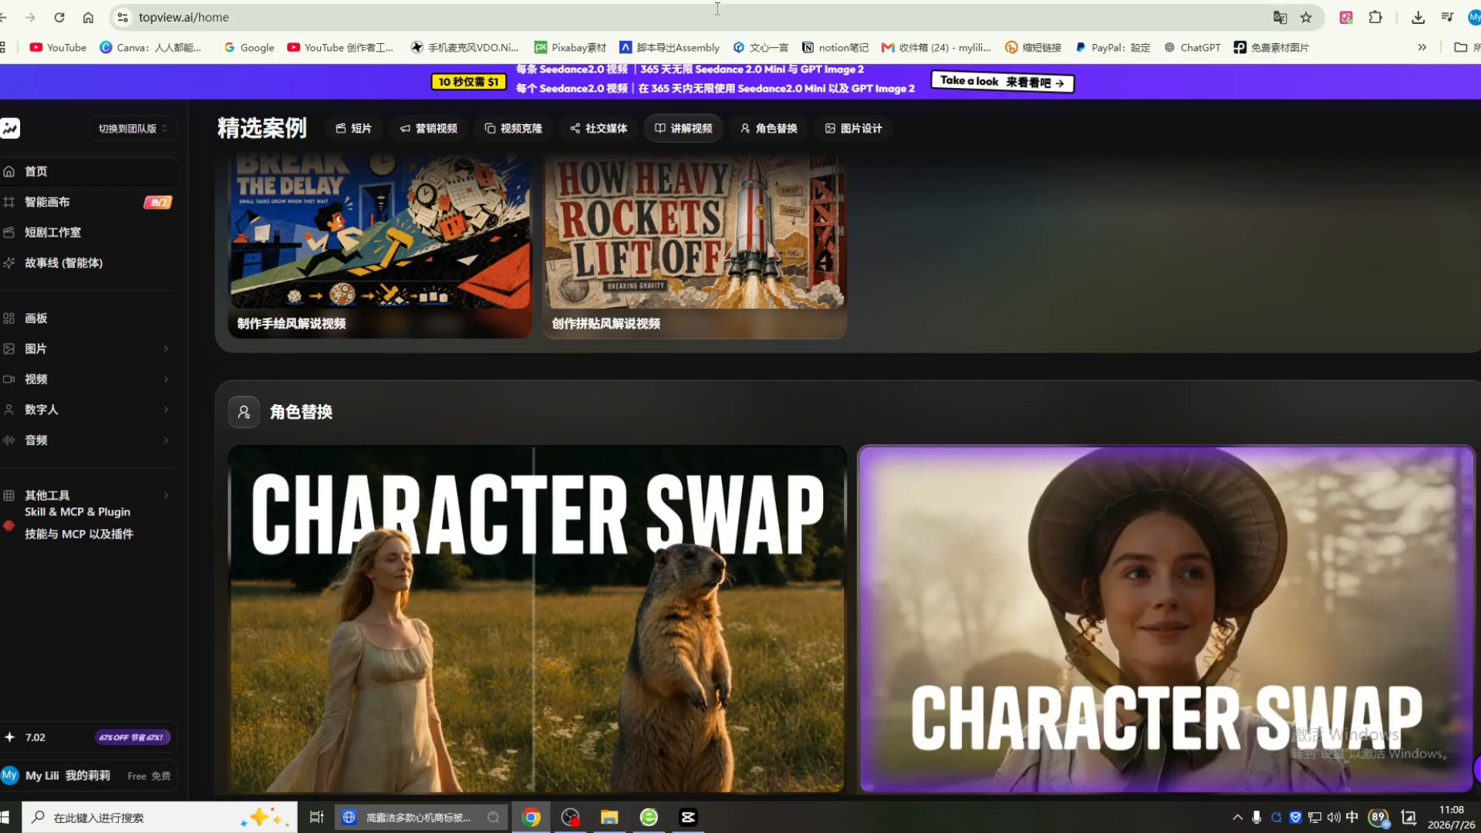
Step: Jump back to the video cloning (视频克隆) category and look over its second row of examples
click(513, 128)
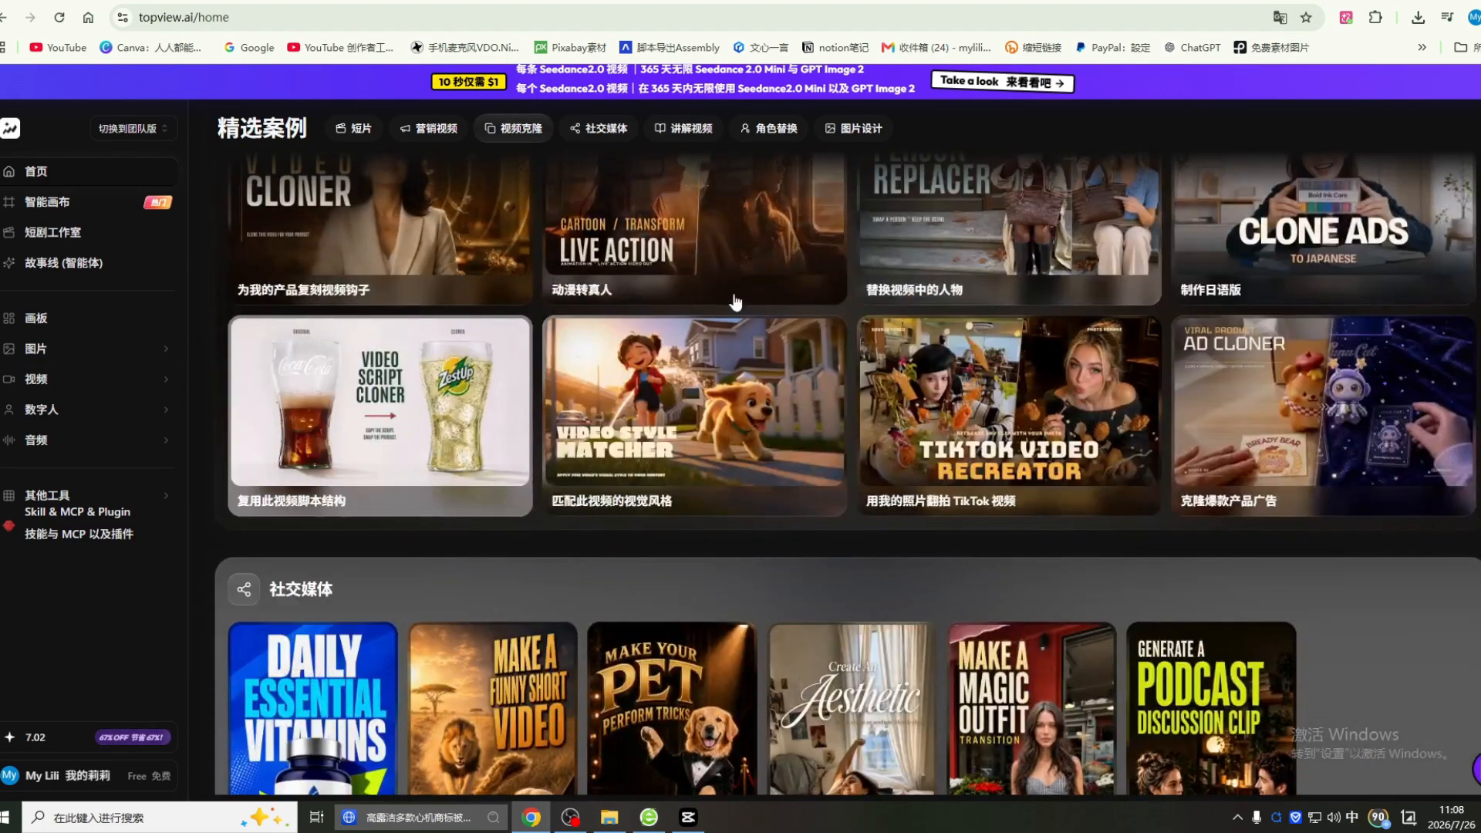
scroll(833, 382, down, 1)
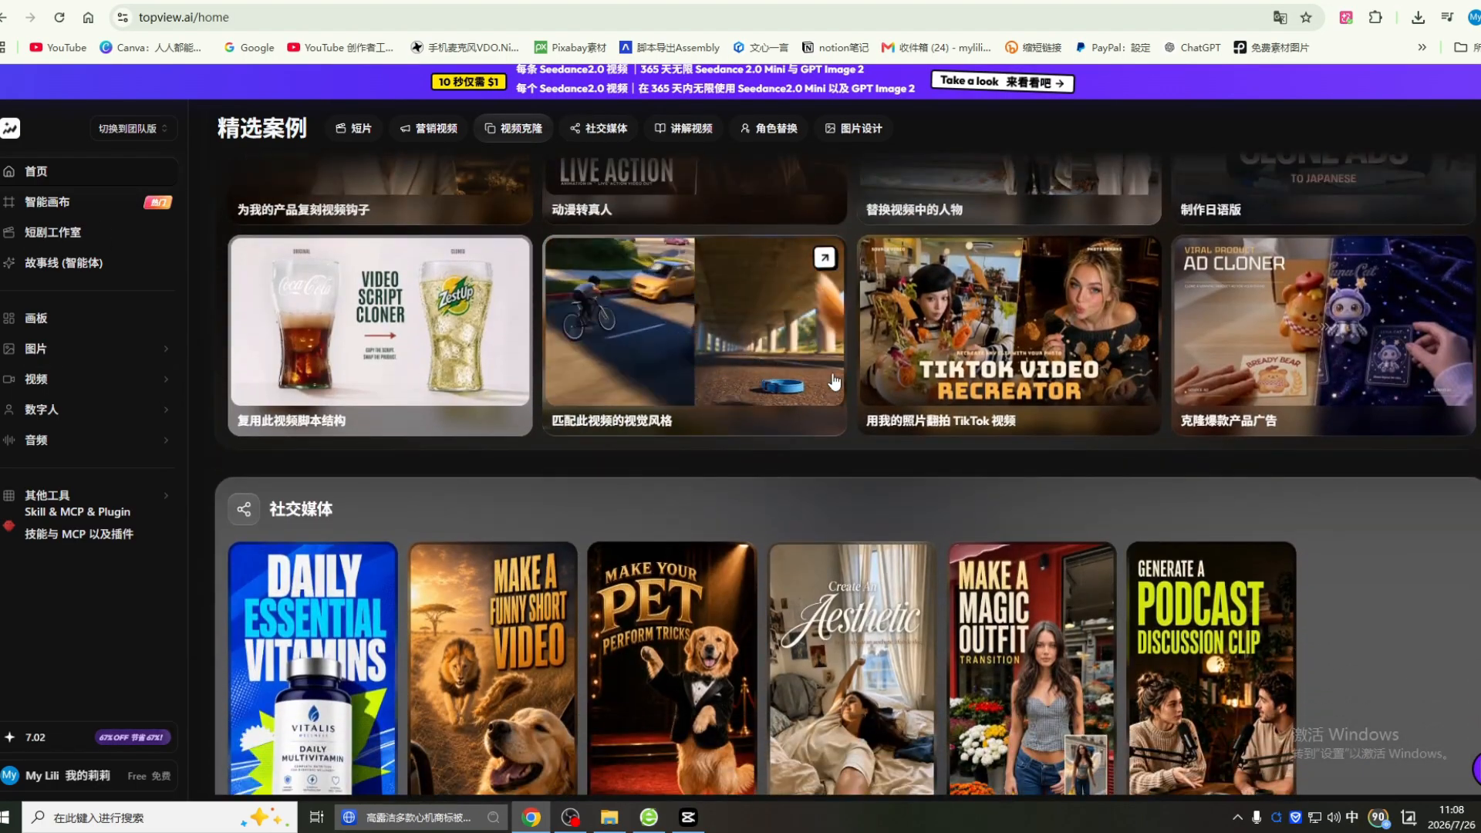
scroll(835, 401, down, 1)
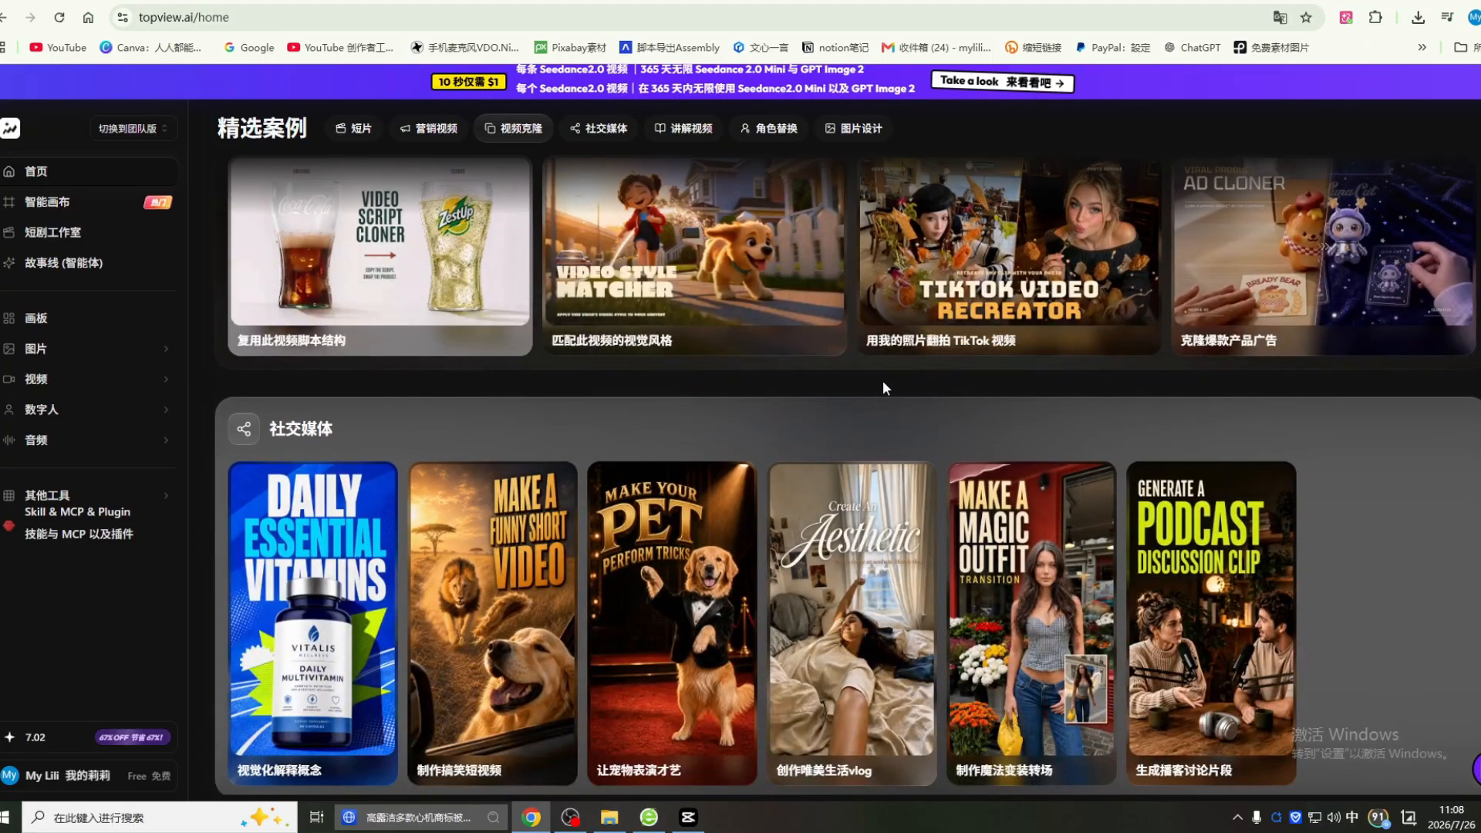
Step: Switch to PromeAI and look through its public architectural design (建筑设计) and stone (石材) assets
scroll(882, 381, down, 1)
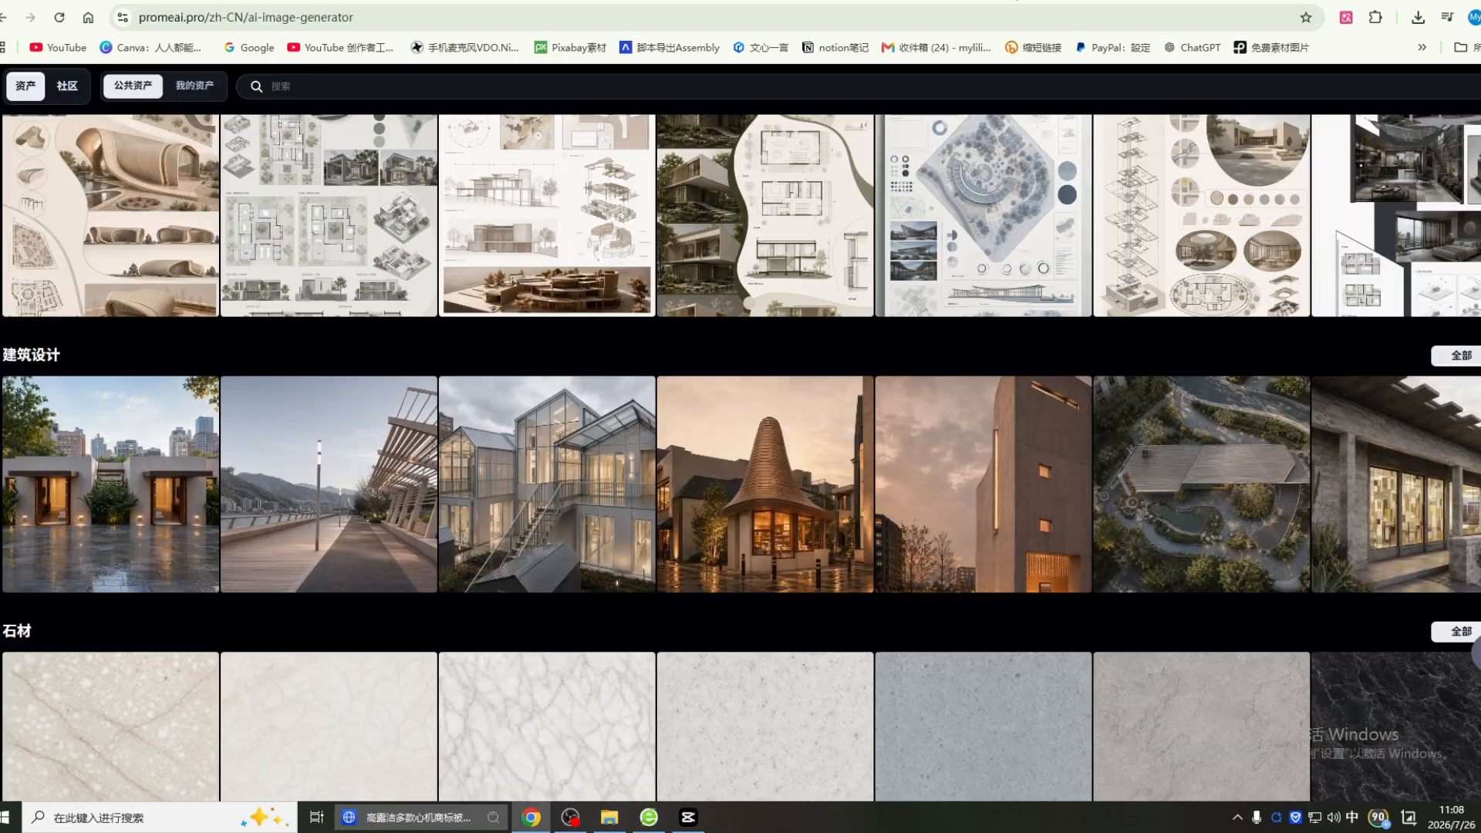
scroll(1048, 363, down, 2)
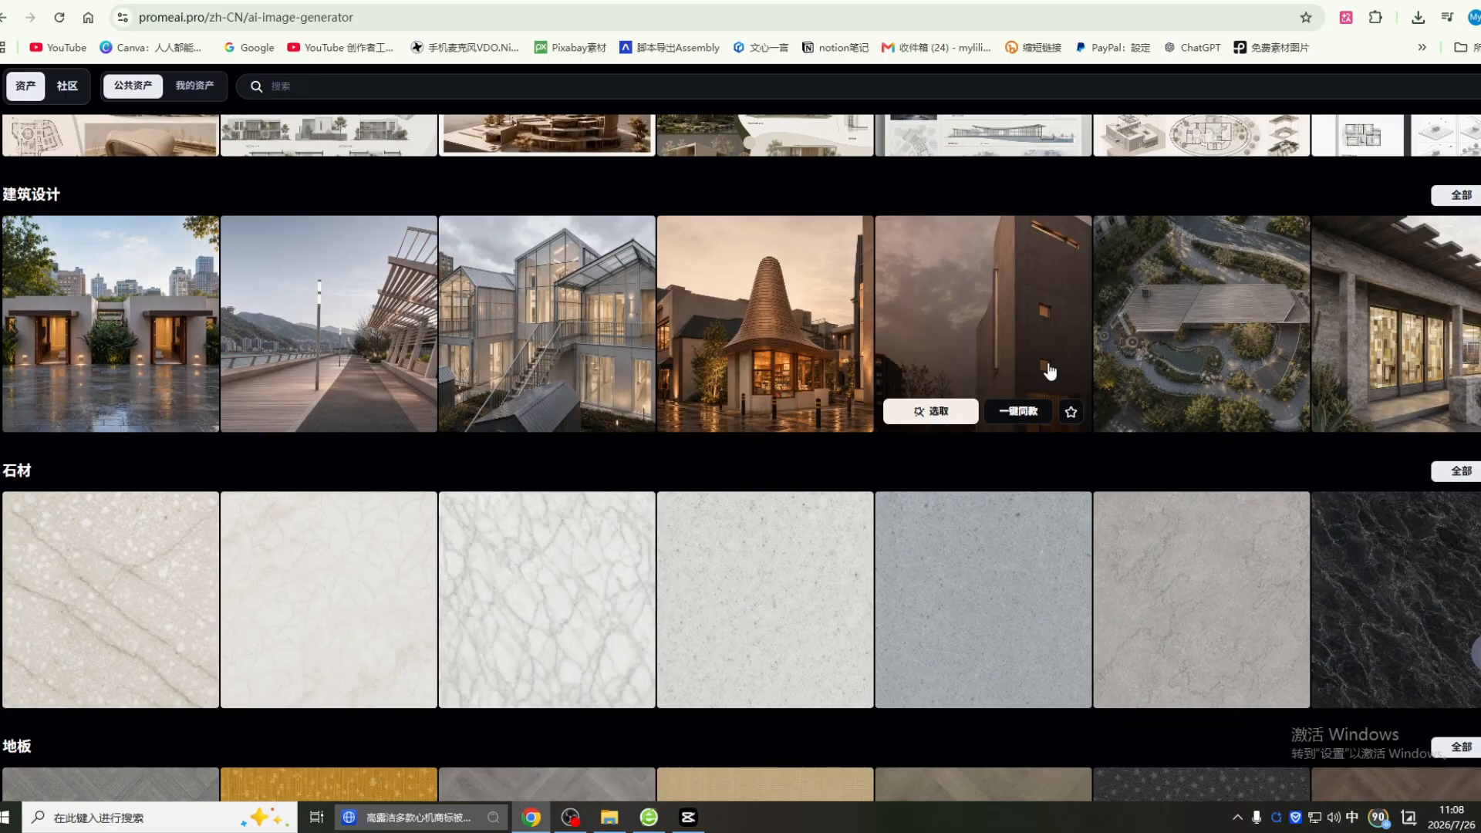
scroll(1049, 372, down, 1)
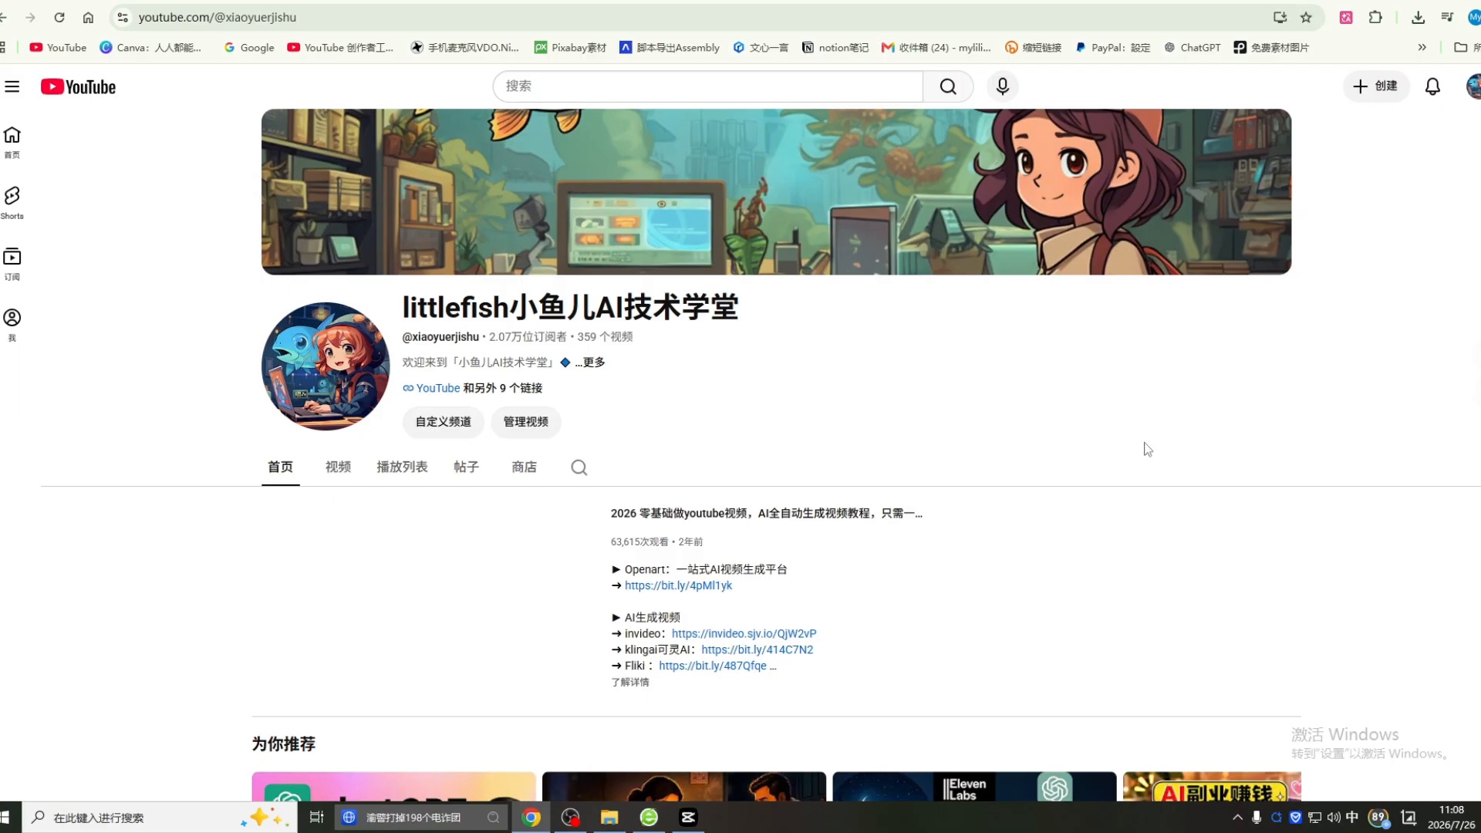
Step: Switch to the littlefish小鱼儿AI技术学堂 YouTube channel, open its video list, and look through the latest tutorials
scroll(1149, 450, down, 1)
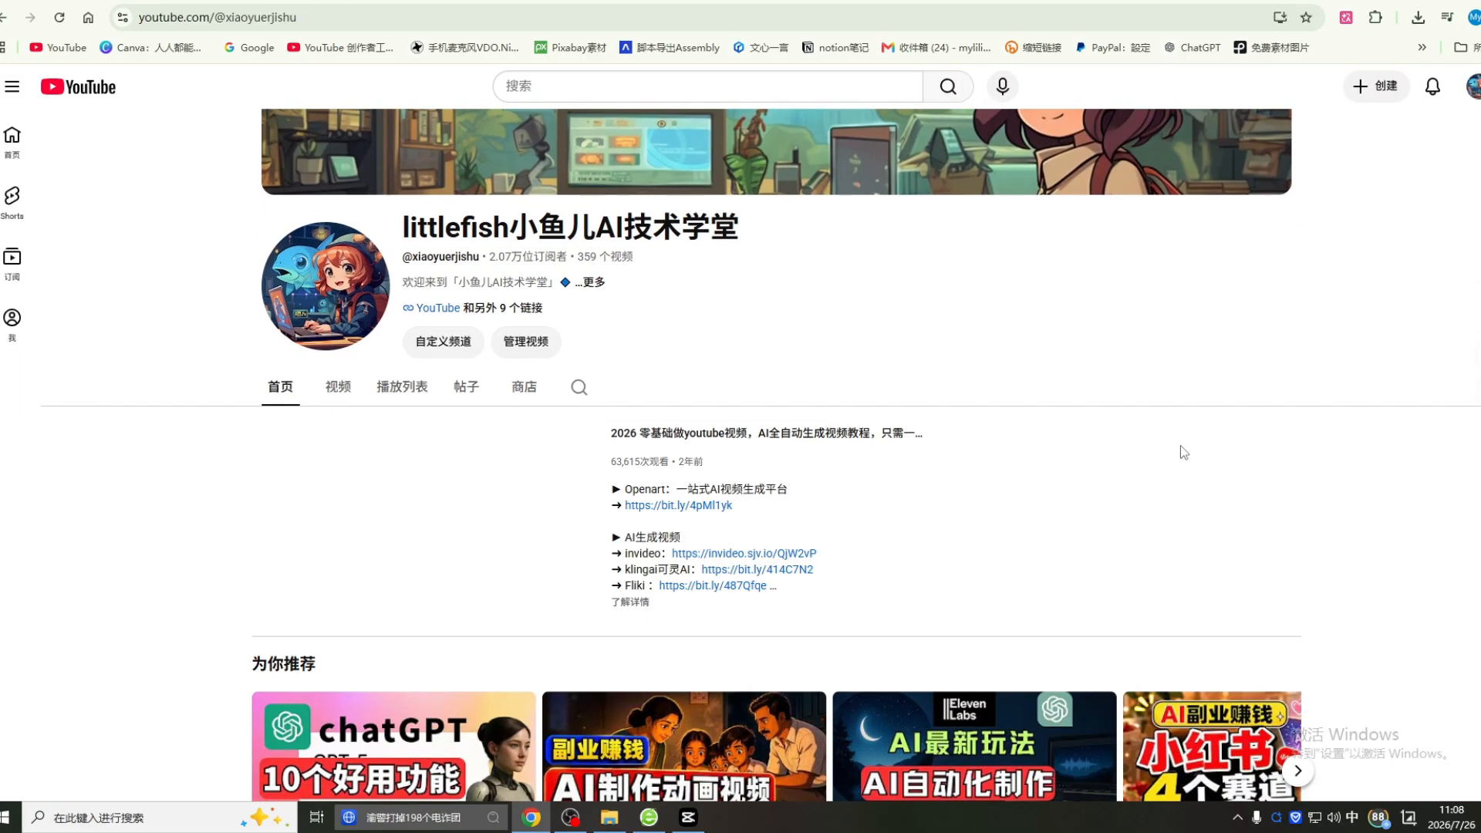
click(343, 391)
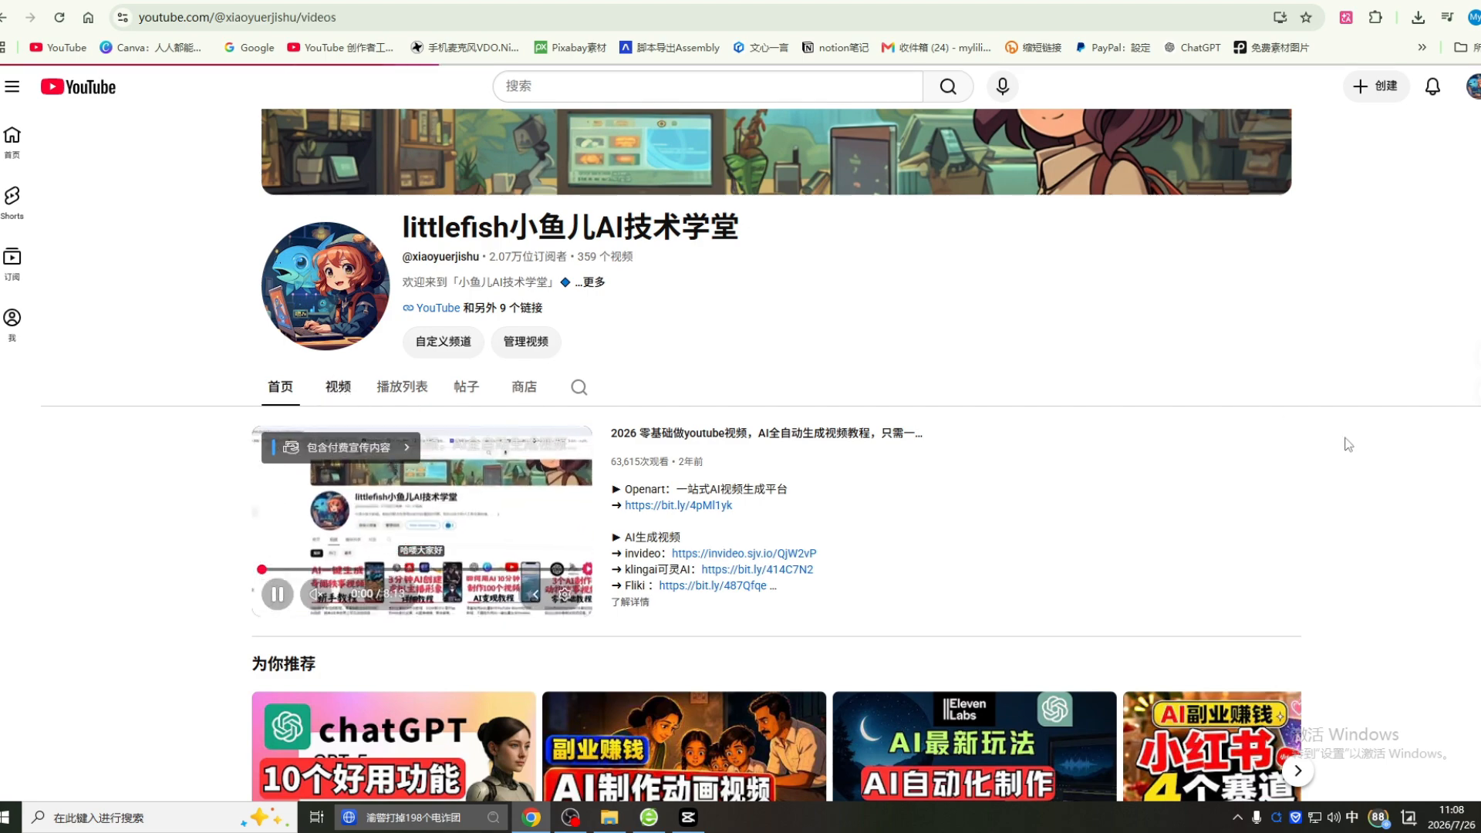
scroll(1474, 453, down, 2)
scroll(1474, 453, down, 1)
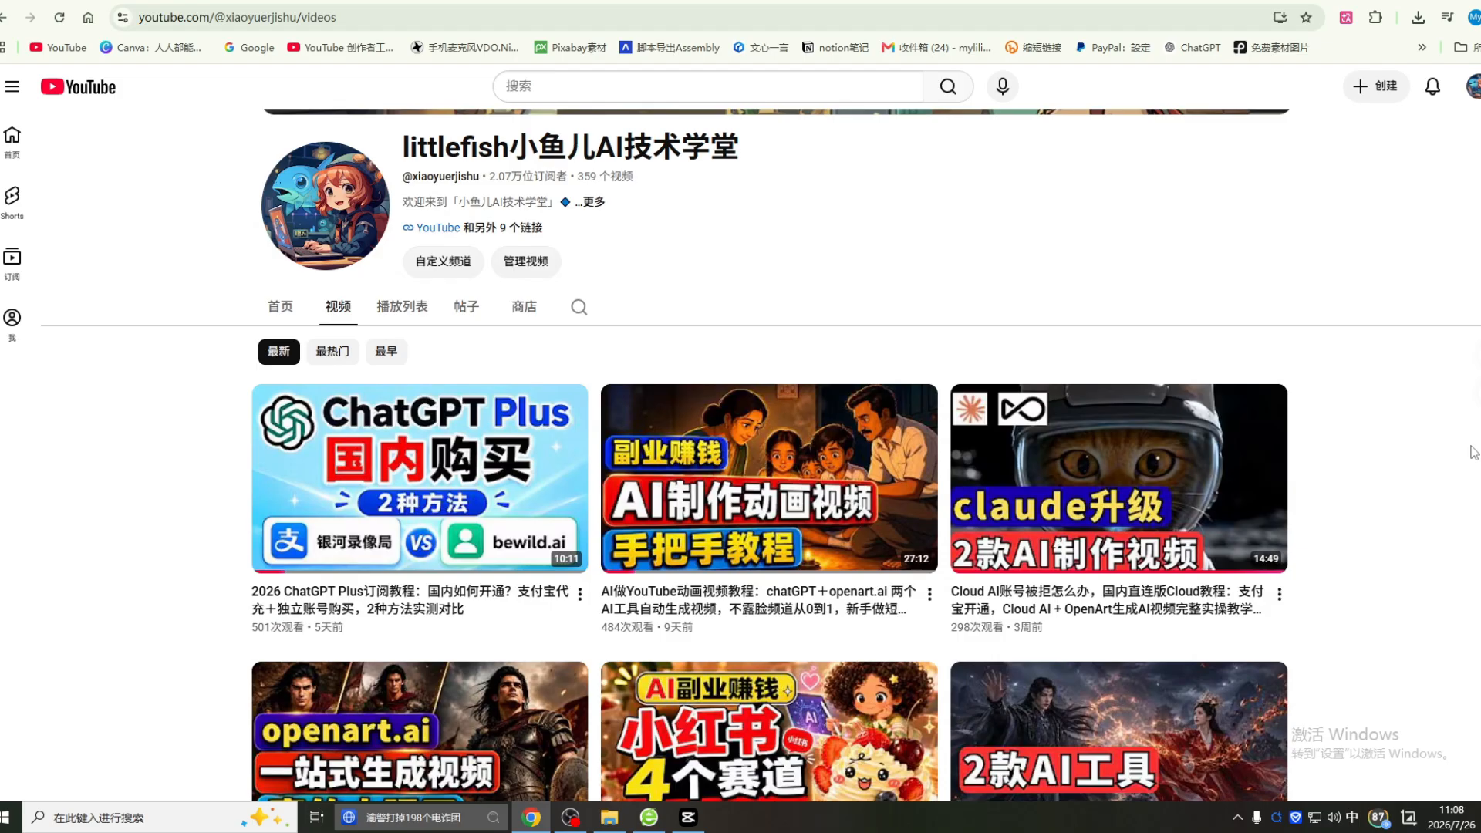
scroll(1158, 440, up, 1)
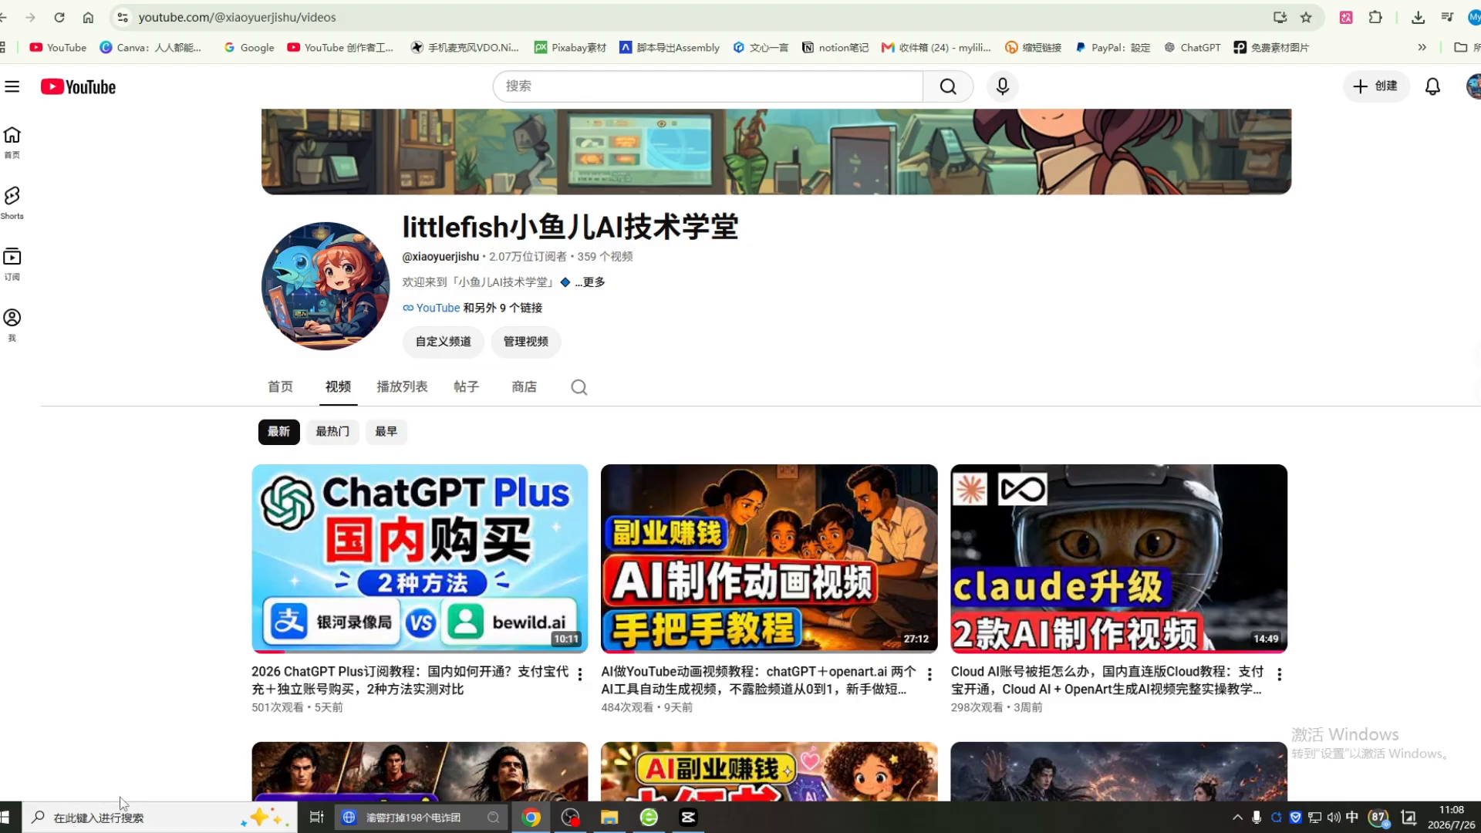
scroll(1472, 478, down, 3)
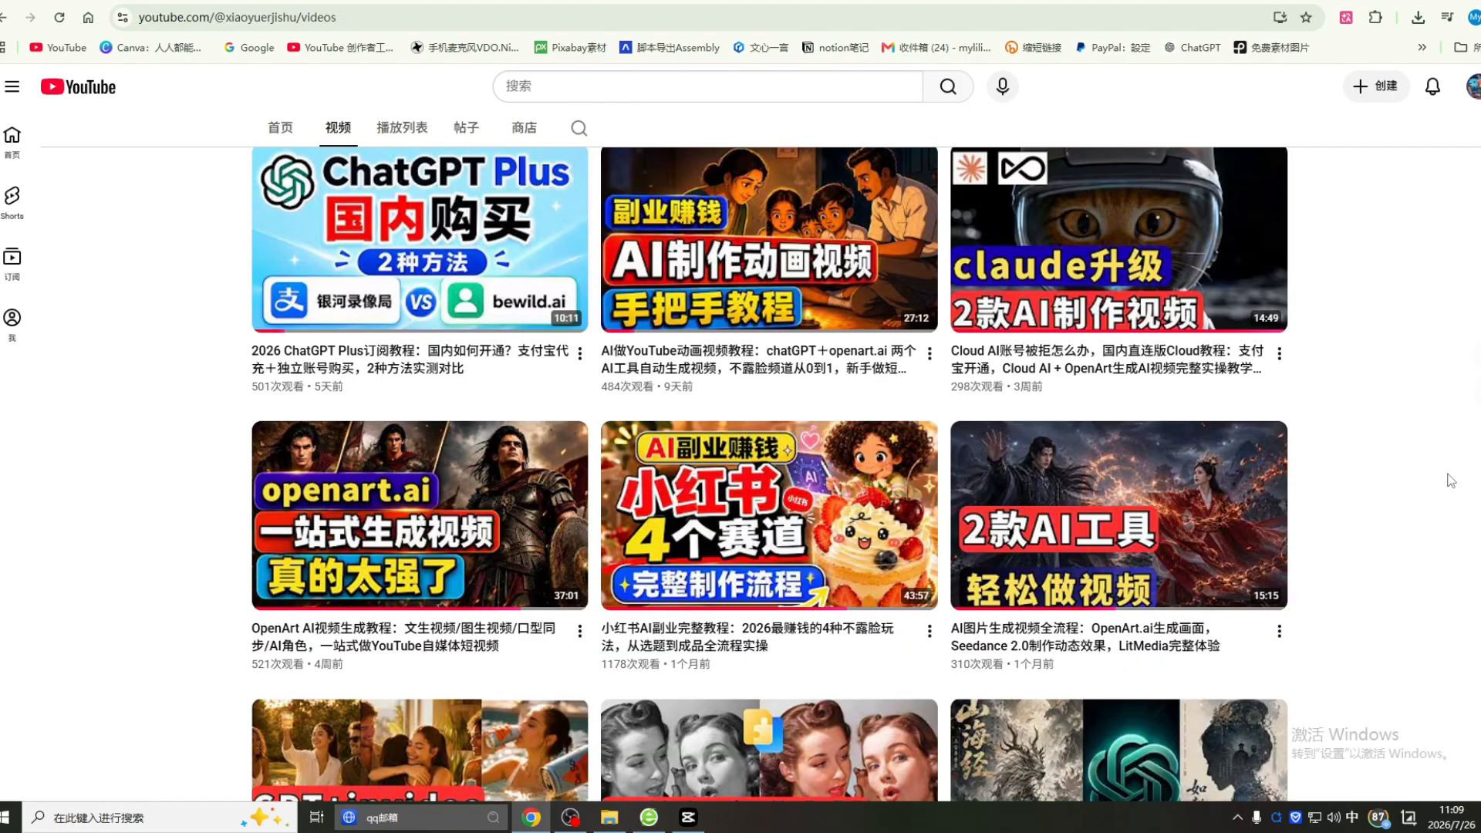
scroll(1450, 480, up, 2)
scroll(1450, 480, down, 3)
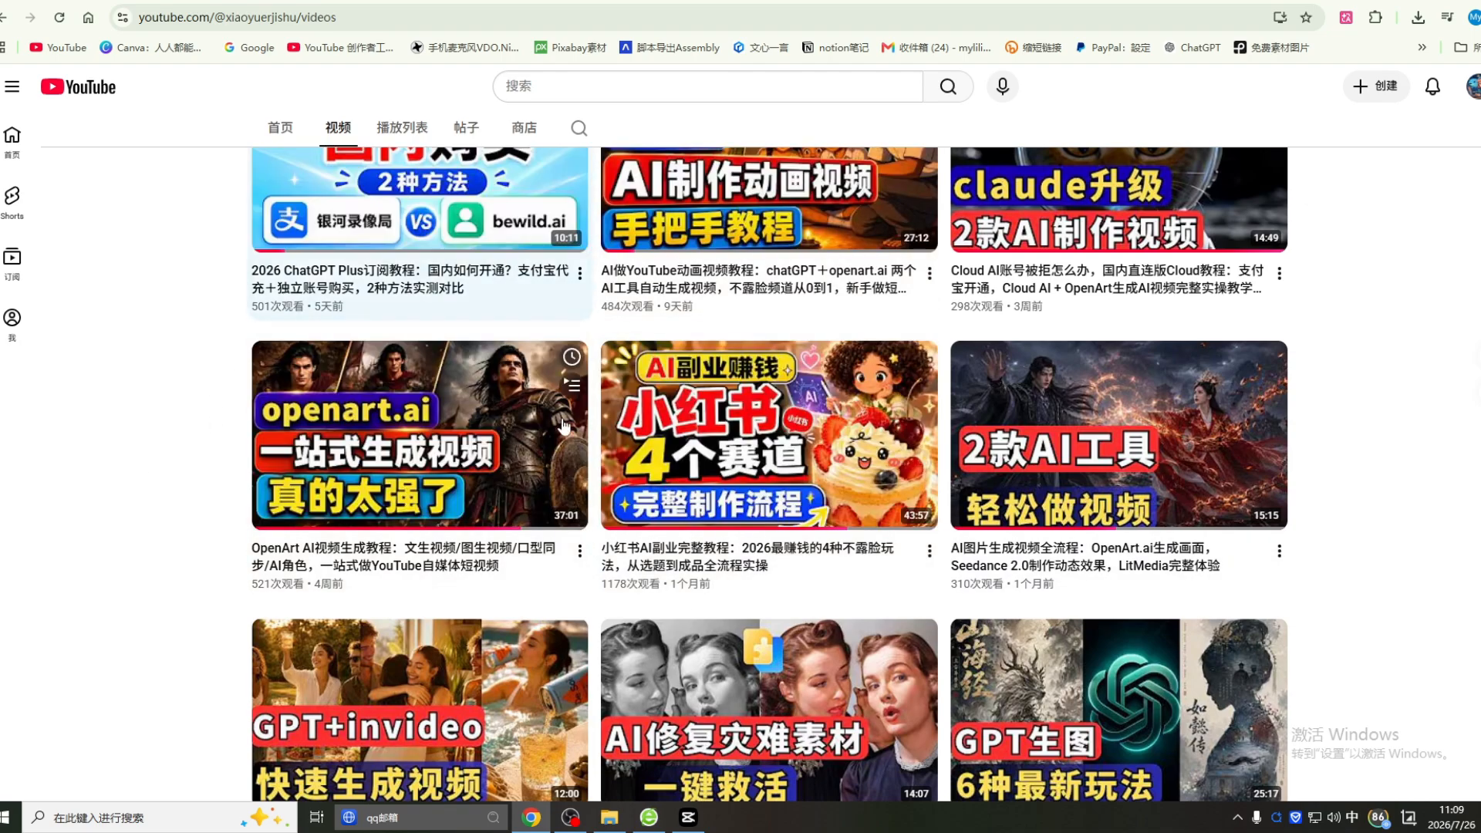
scroll(563, 424, up, 5)
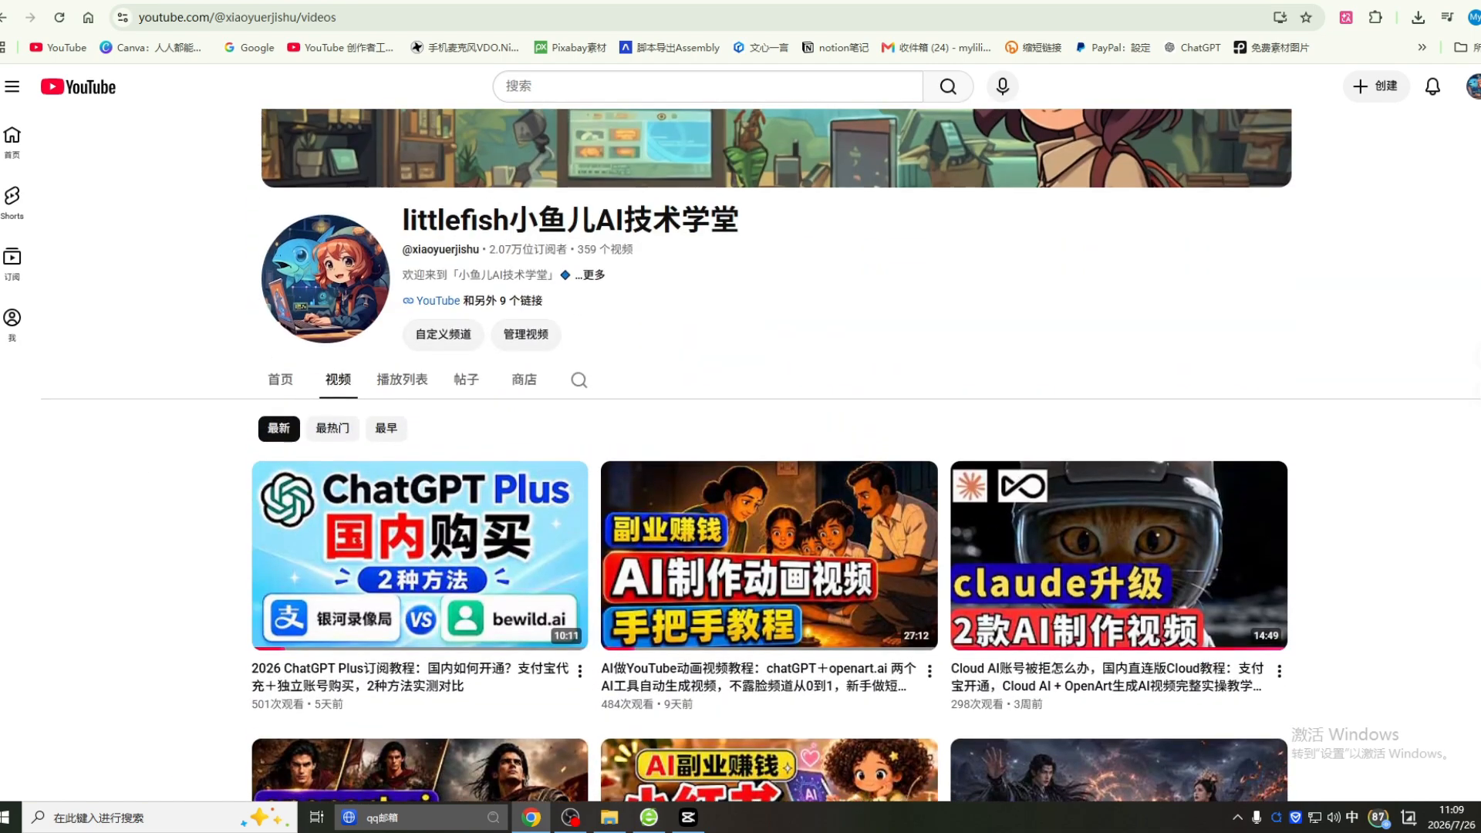